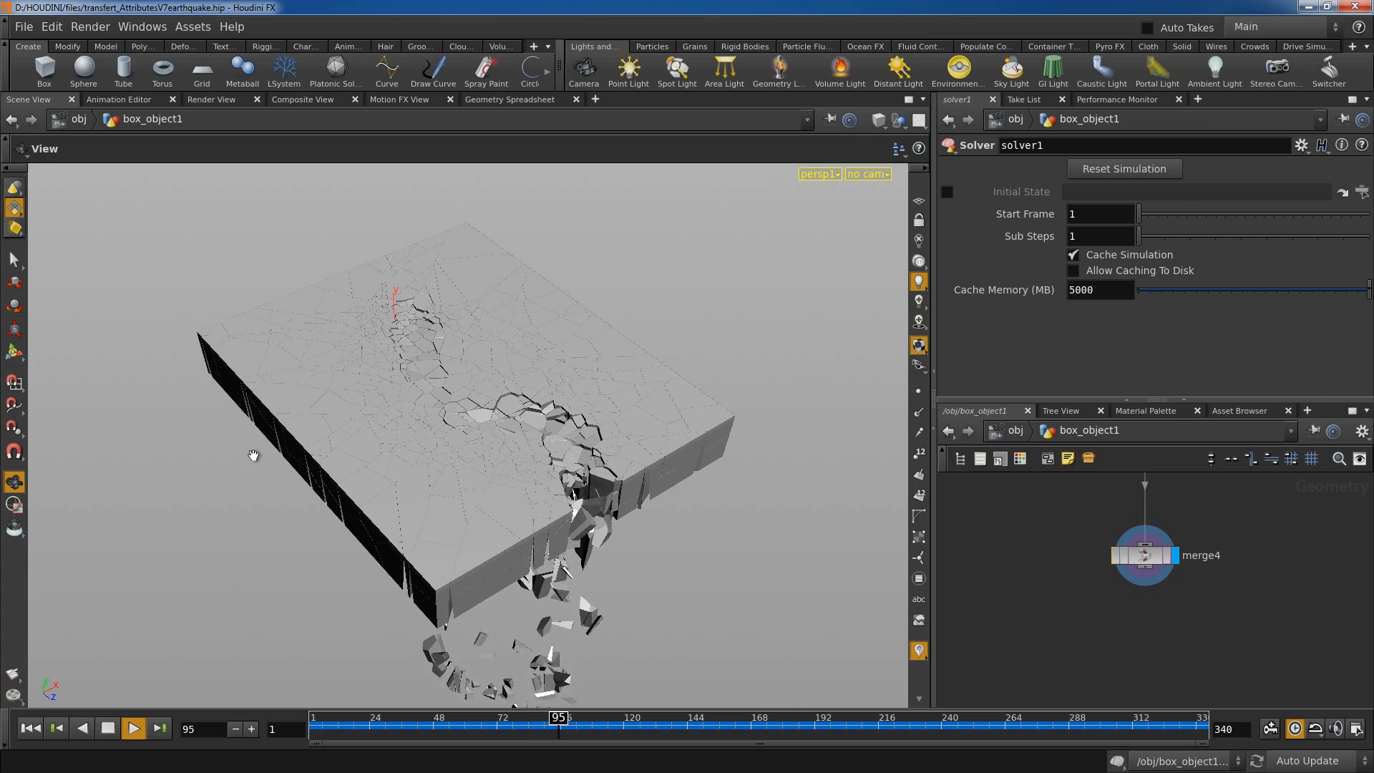
# Review how the slab cracks and collapses at frames 111, 161, 146 and 195 from several angles.
pyautogui.moveTo(269, 497); pyautogui.dragTo(236, 497)
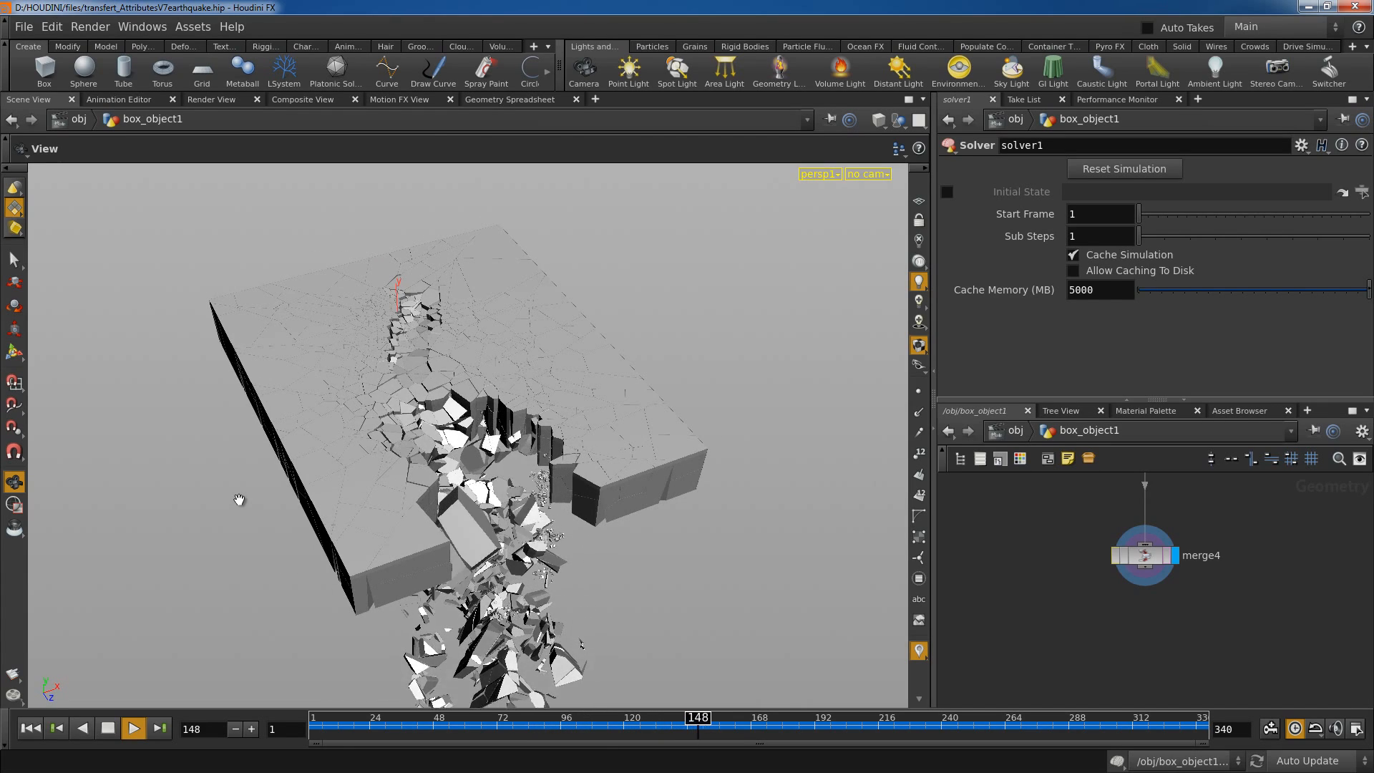
pyautogui.moveTo(517, 494); pyautogui.dragTo(518, 548)
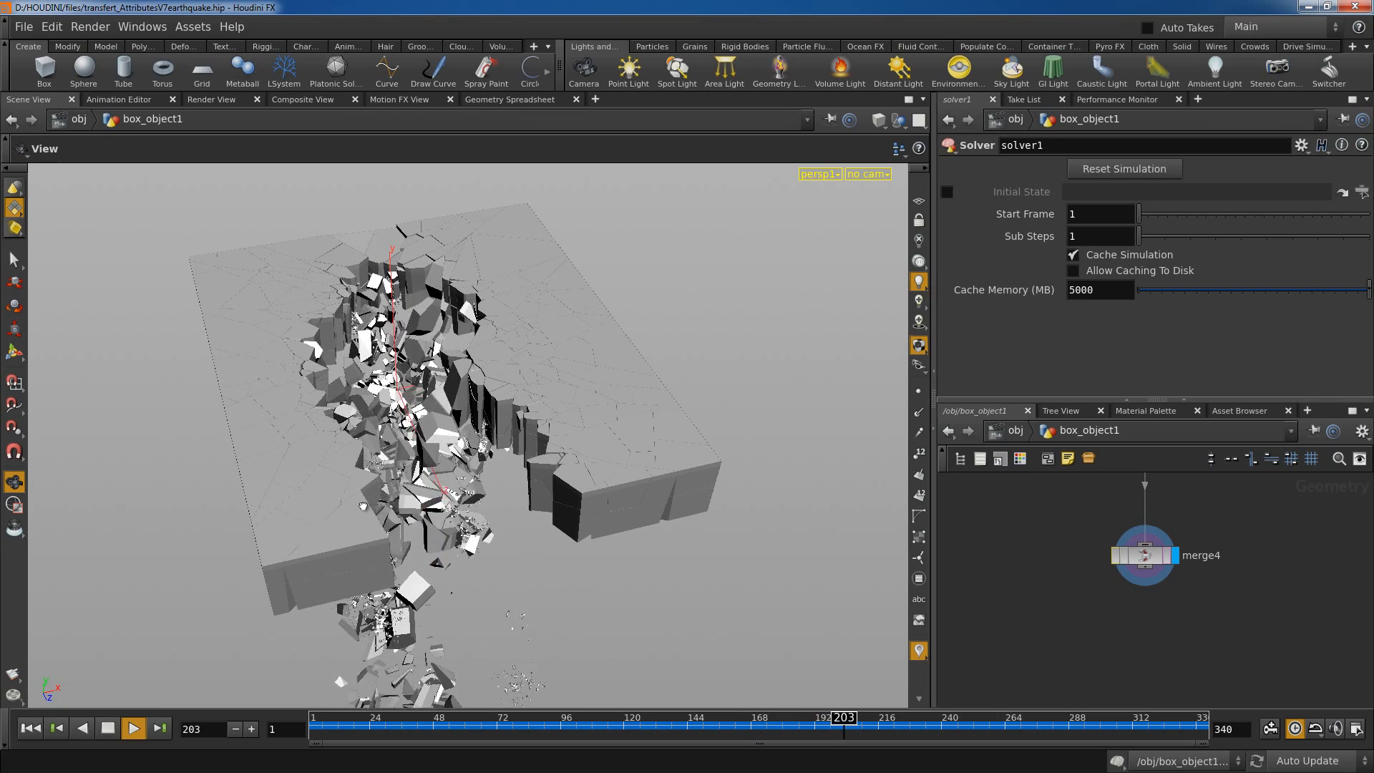
pyautogui.moveTo(353, 500)
pyautogui.mouseDown()
pyautogui.moveTo(333, 515)
pyautogui.moveTo(337, 501)
pyautogui.mouseUp()
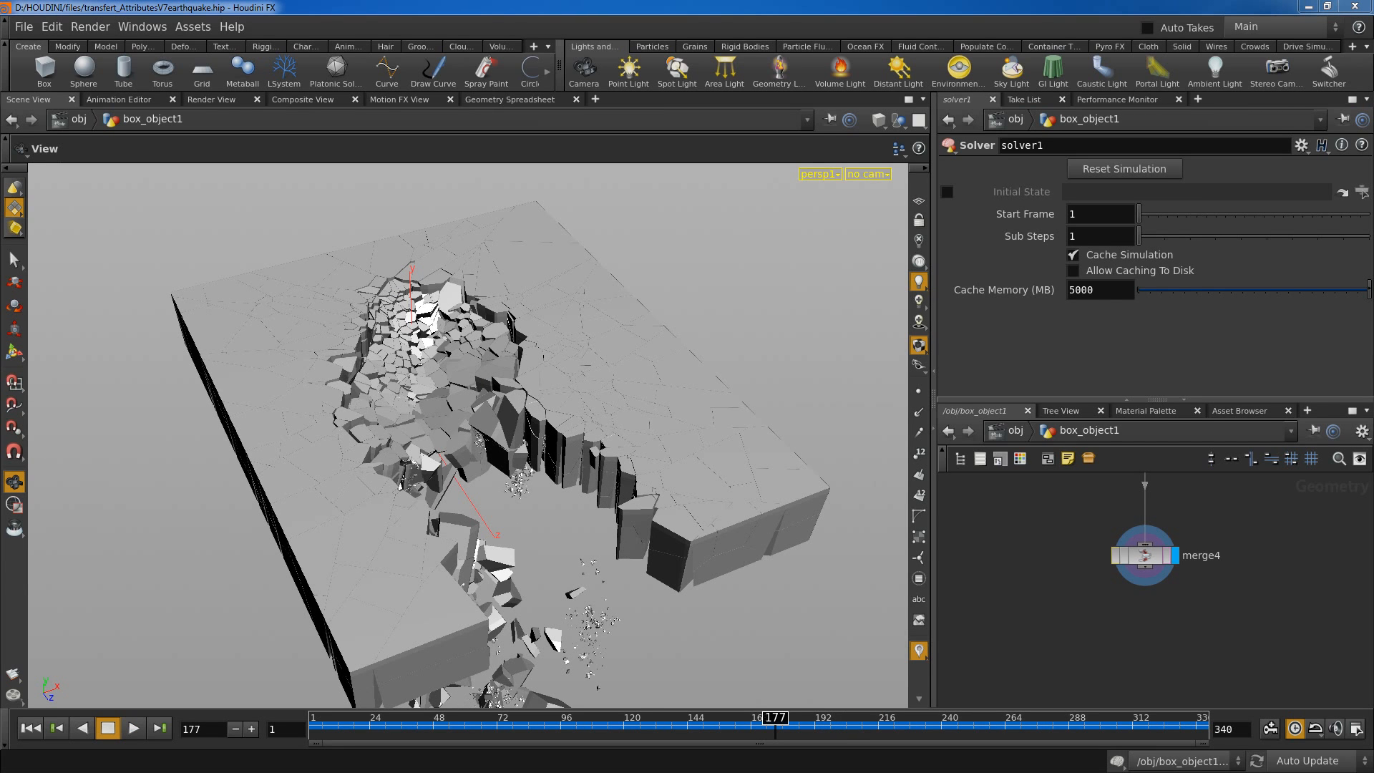
pyautogui.moveTo(776, 727); pyautogui.dragTo(603, 481)
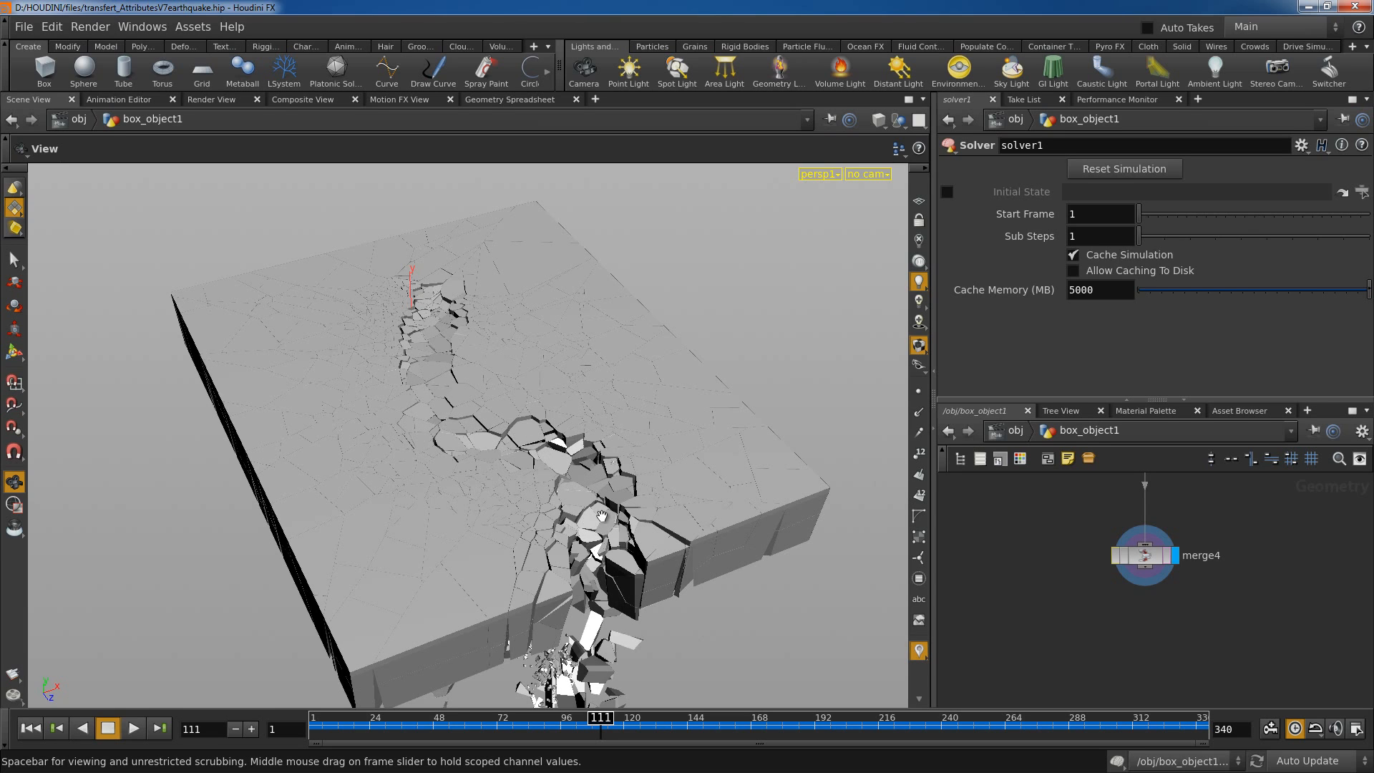
pyautogui.moveTo(605, 723); pyautogui.dragTo(733, 721)
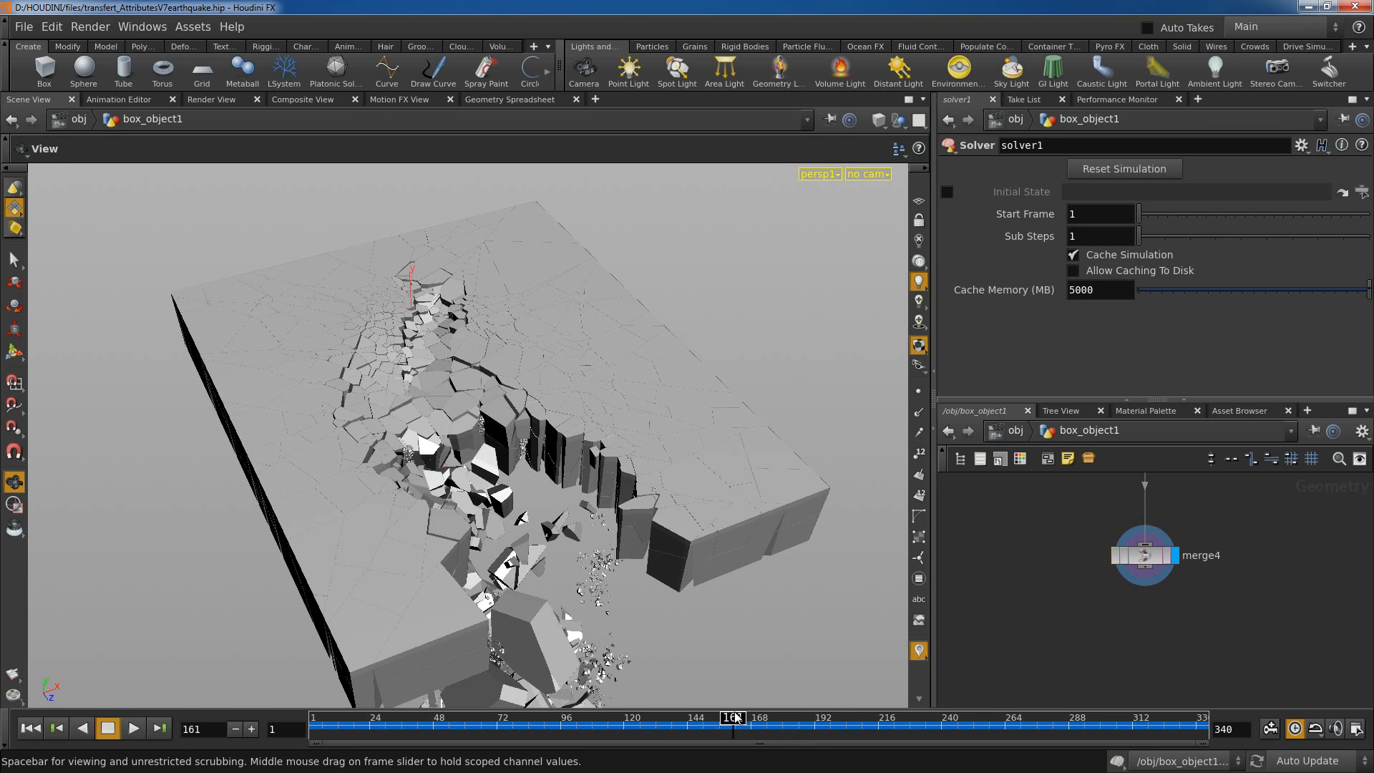
pyautogui.moveTo(505, 587); pyautogui.dragTo(546, 549)
pyautogui.moveTo(546, 549); pyautogui.dragTo(451, 531, button='right')
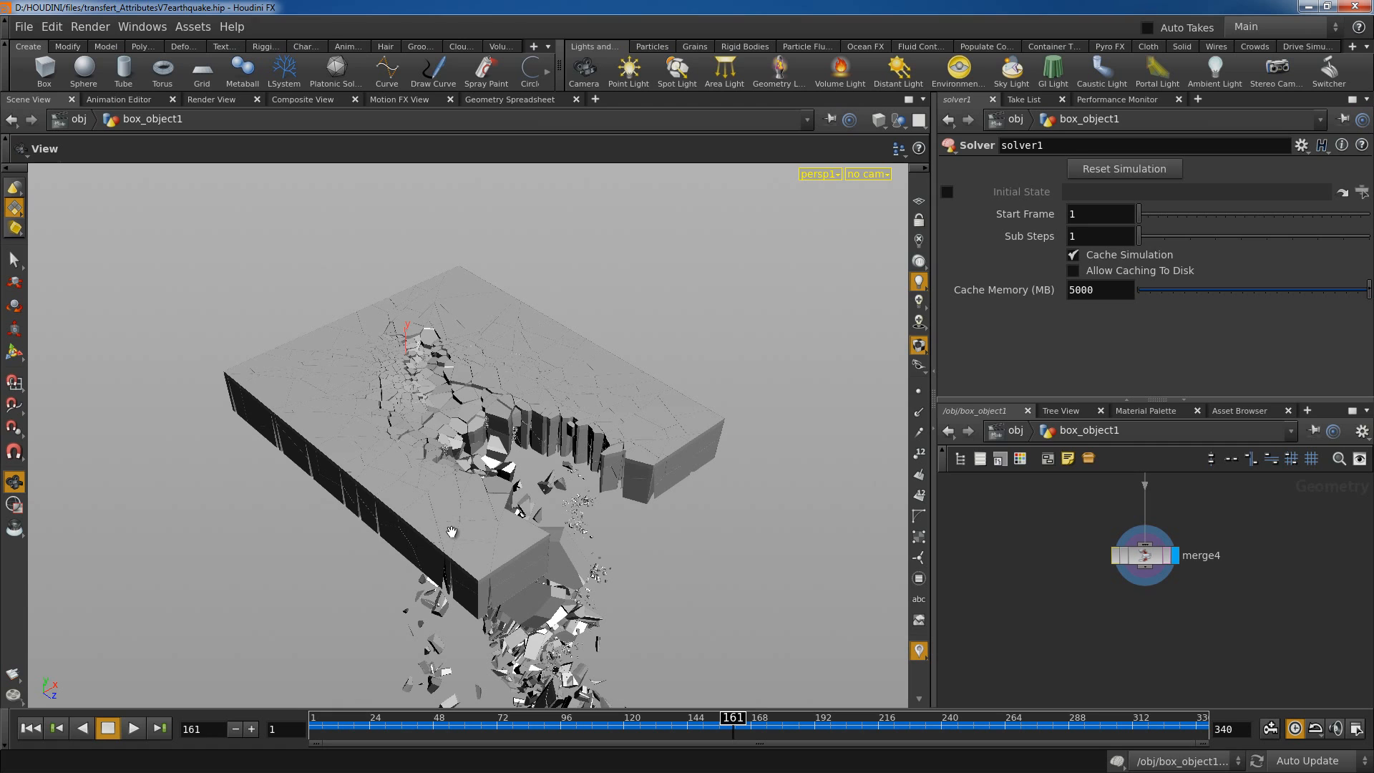
pyautogui.moveTo(538, 515); pyautogui.dragTo(621, 531)
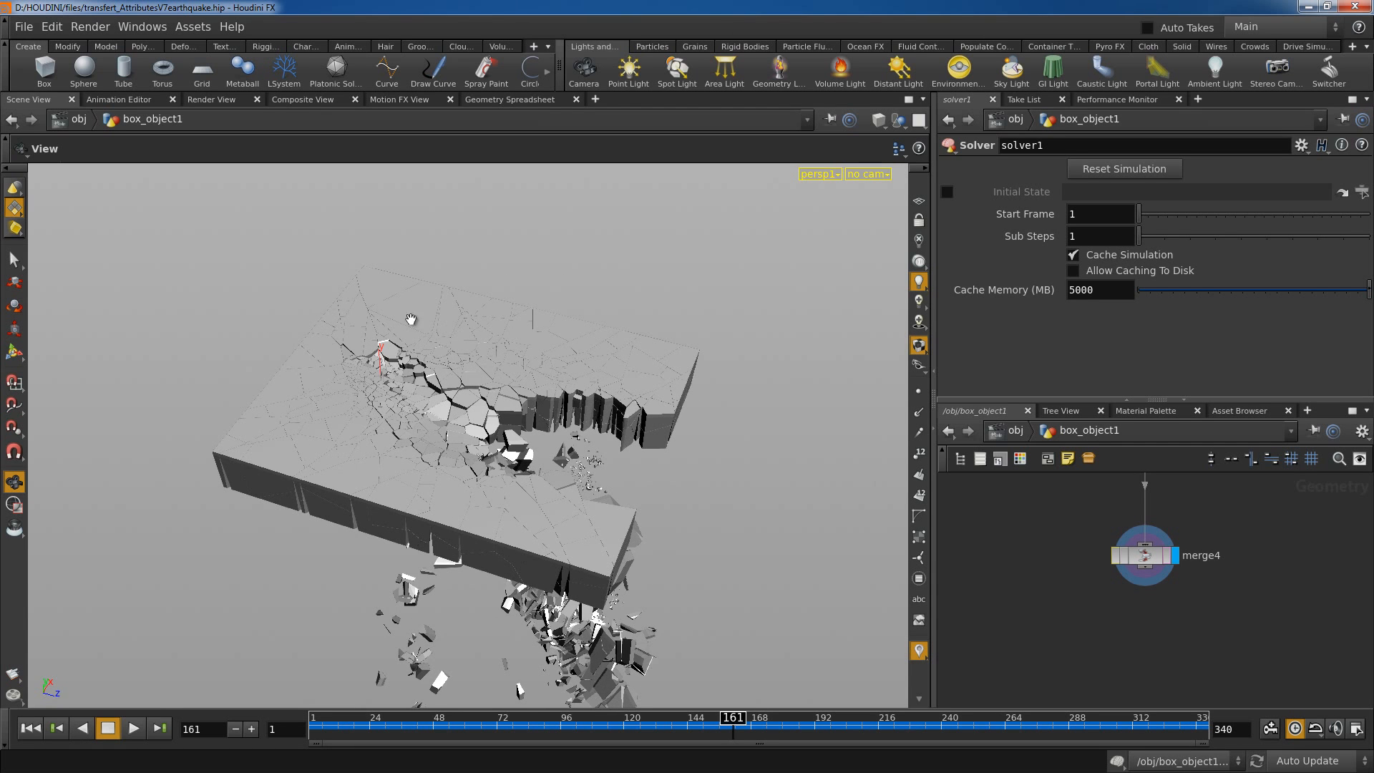
pyautogui.moveTo(681, 451); pyautogui.dragTo(451, 345)
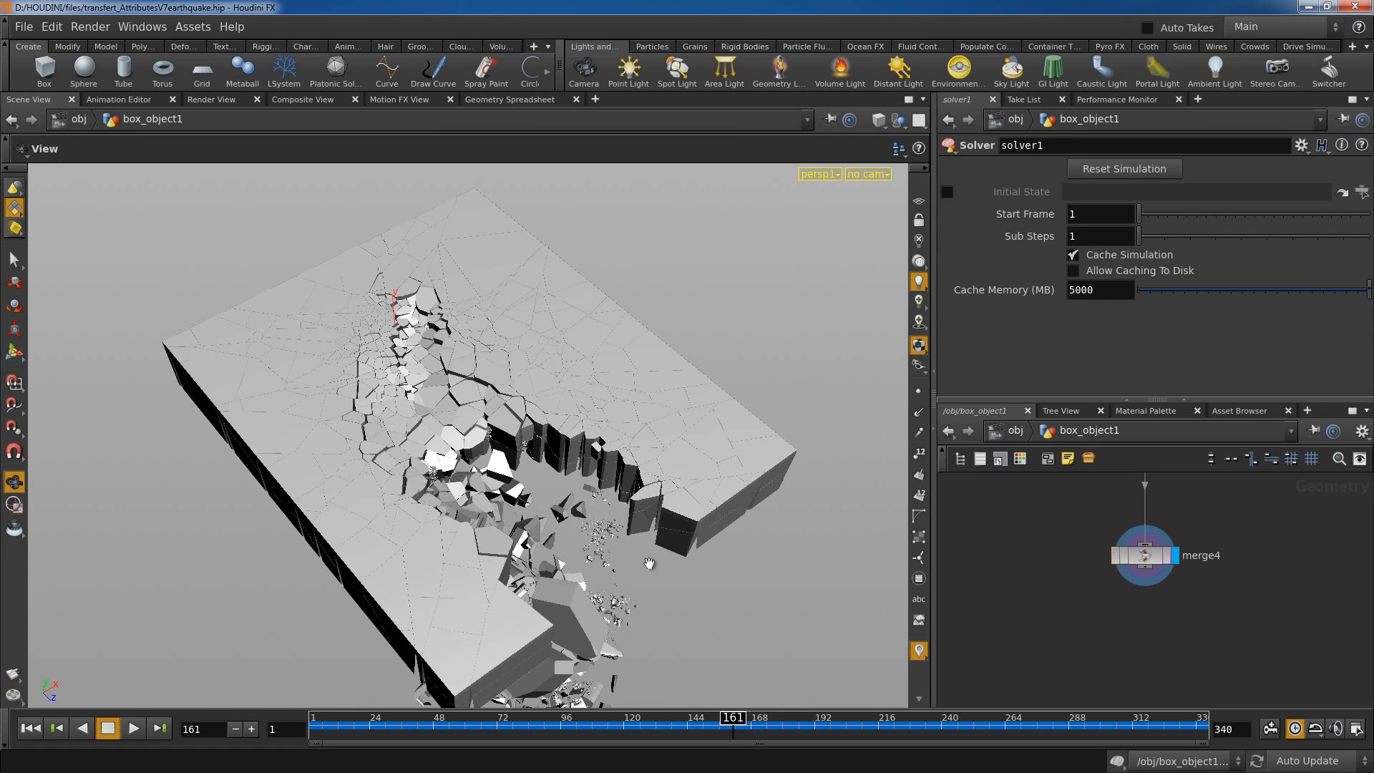
pyautogui.moveTo(733, 603); pyautogui.dragTo(690, 562, button='middle')
pyautogui.moveTo(728, 728); pyautogui.dragTo(514, 718)
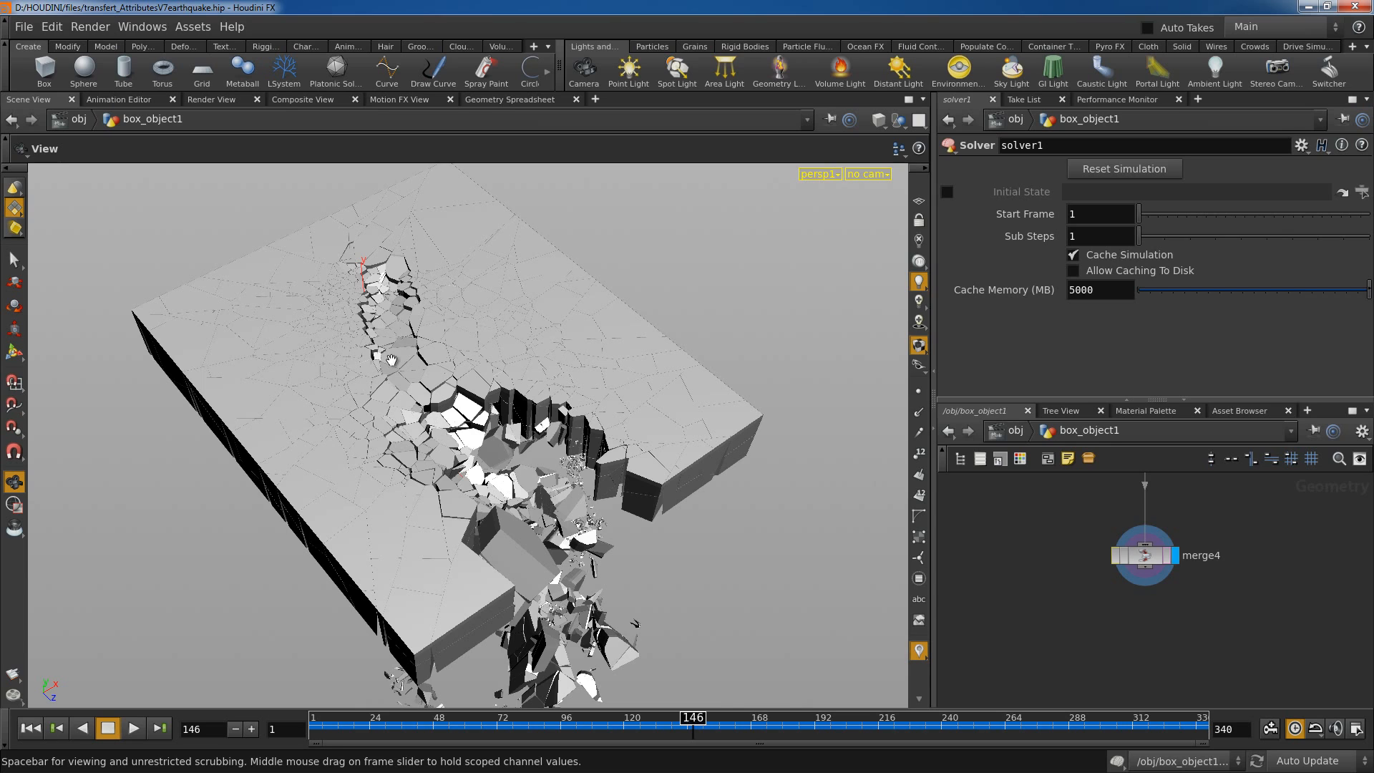
pyautogui.moveTo(702, 716); pyautogui.dragTo(822, 716)
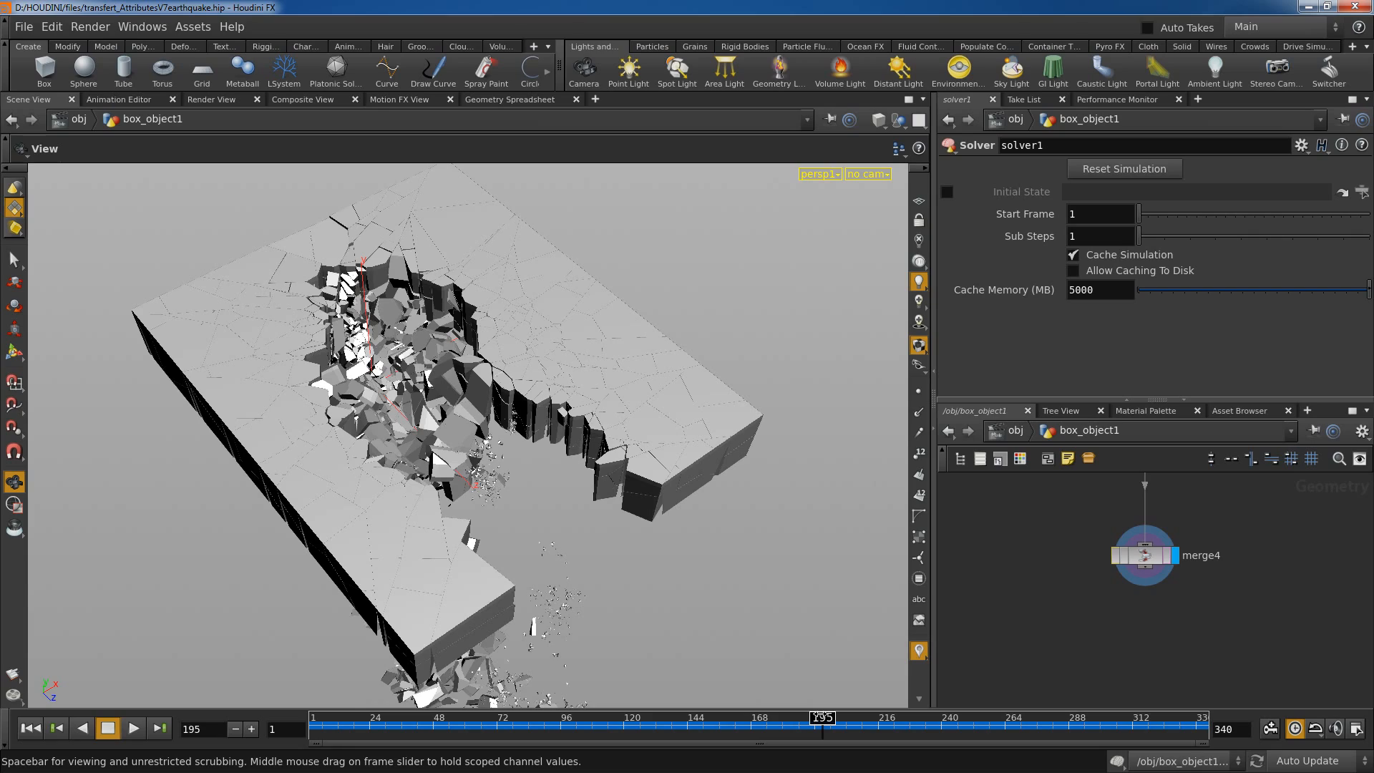
# Examine the crack walls and small debris up close at frames 195 and 233.
pyautogui.moveTo(724, 586); pyautogui.dragTo(618, 572)
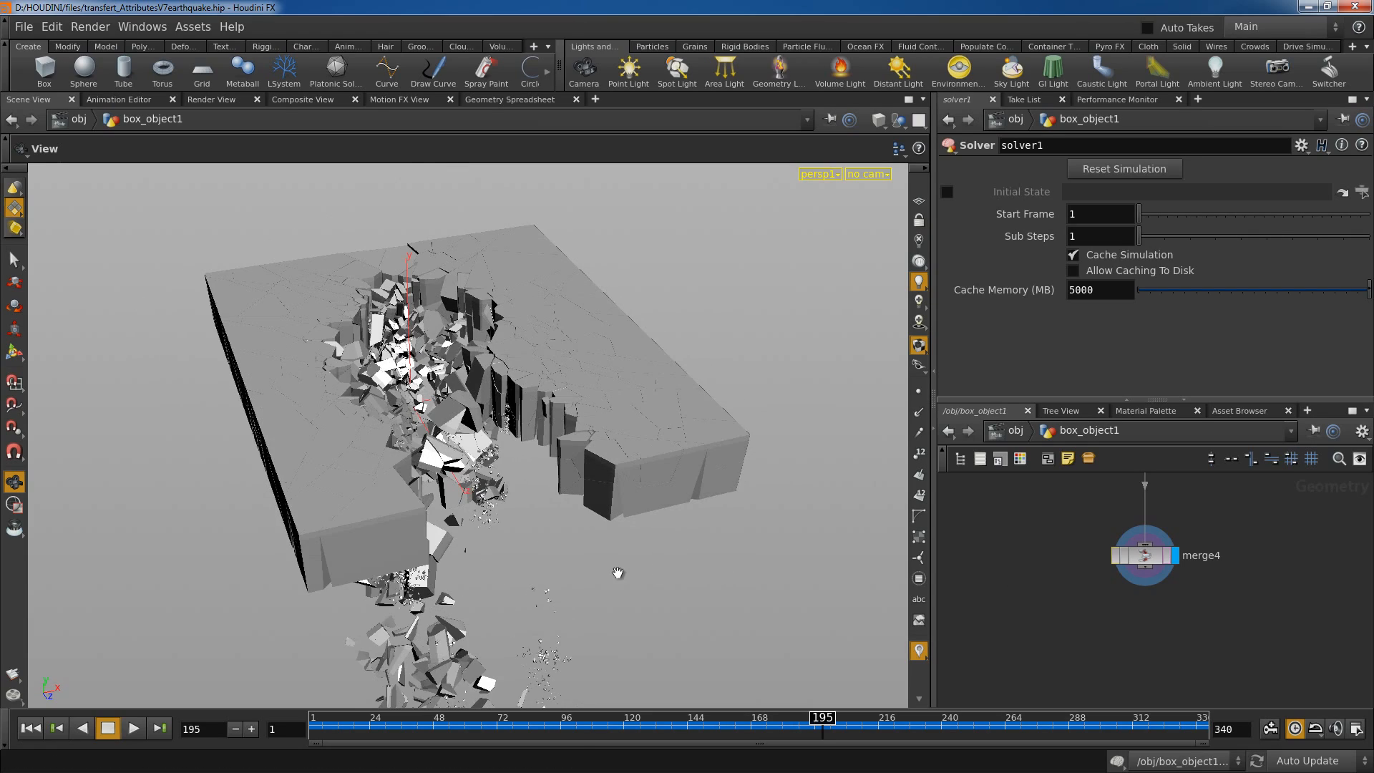
pyautogui.moveTo(631, 566); pyautogui.dragTo(709, 570, button='right')
pyautogui.moveTo(494, 520)
pyautogui.mouseDown()
pyautogui.moveTo(633, 514)
pyautogui.moveTo(695, 548)
pyautogui.mouseUp()
pyautogui.moveTo(465, 454)
pyautogui.mouseDown()
pyautogui.moveTo(647, 461)
pyautogui.moveTo(732, 374)
pyautogui.moveTo(808, 330)
pyautogui.mouseUp()
pyautogui.moveTo(662, 481); pyautogui.dragTo(738, 481, button='right')
pyautogui.moveTo(637, 481); pyautogui.dragTo(691, 476)
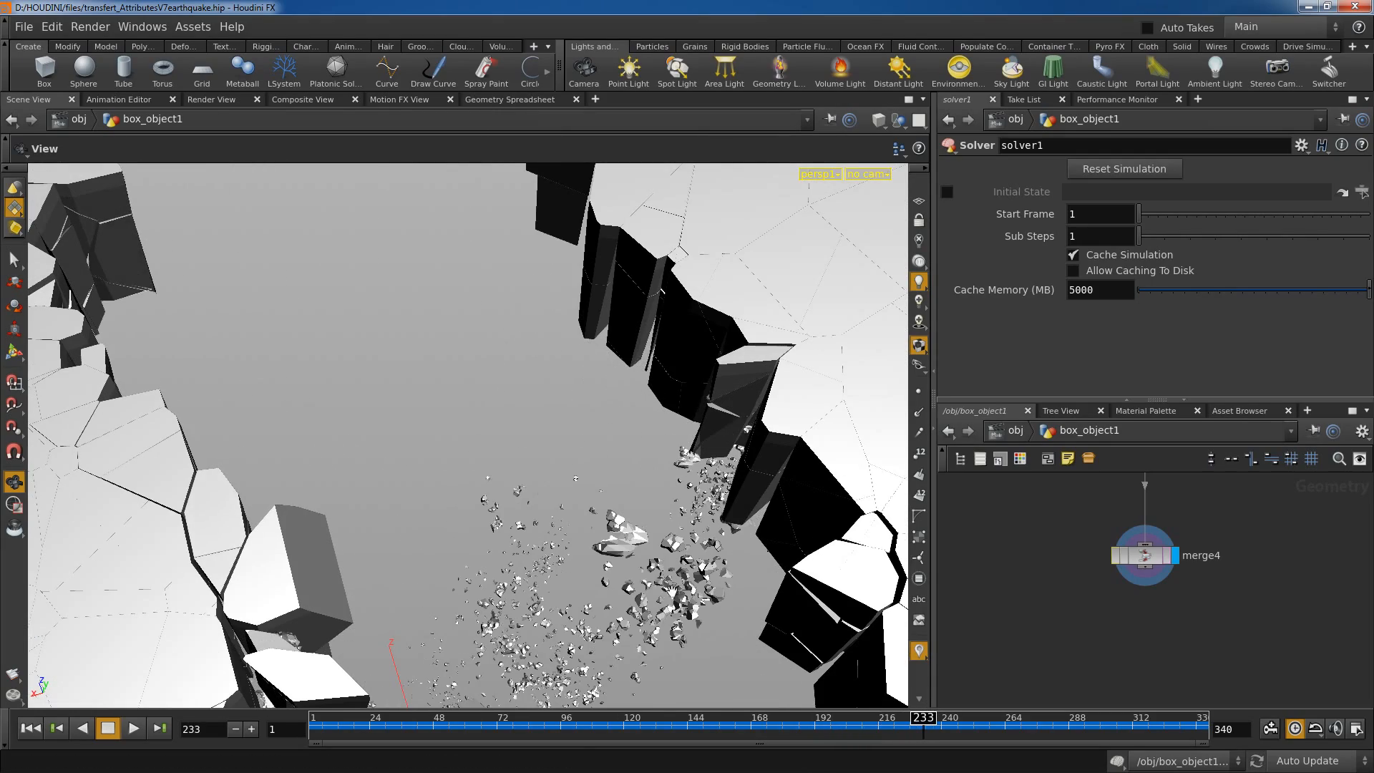
pyautogui.moveTo(698, 594); pyautogui.dragTo(559, 572, button='right')
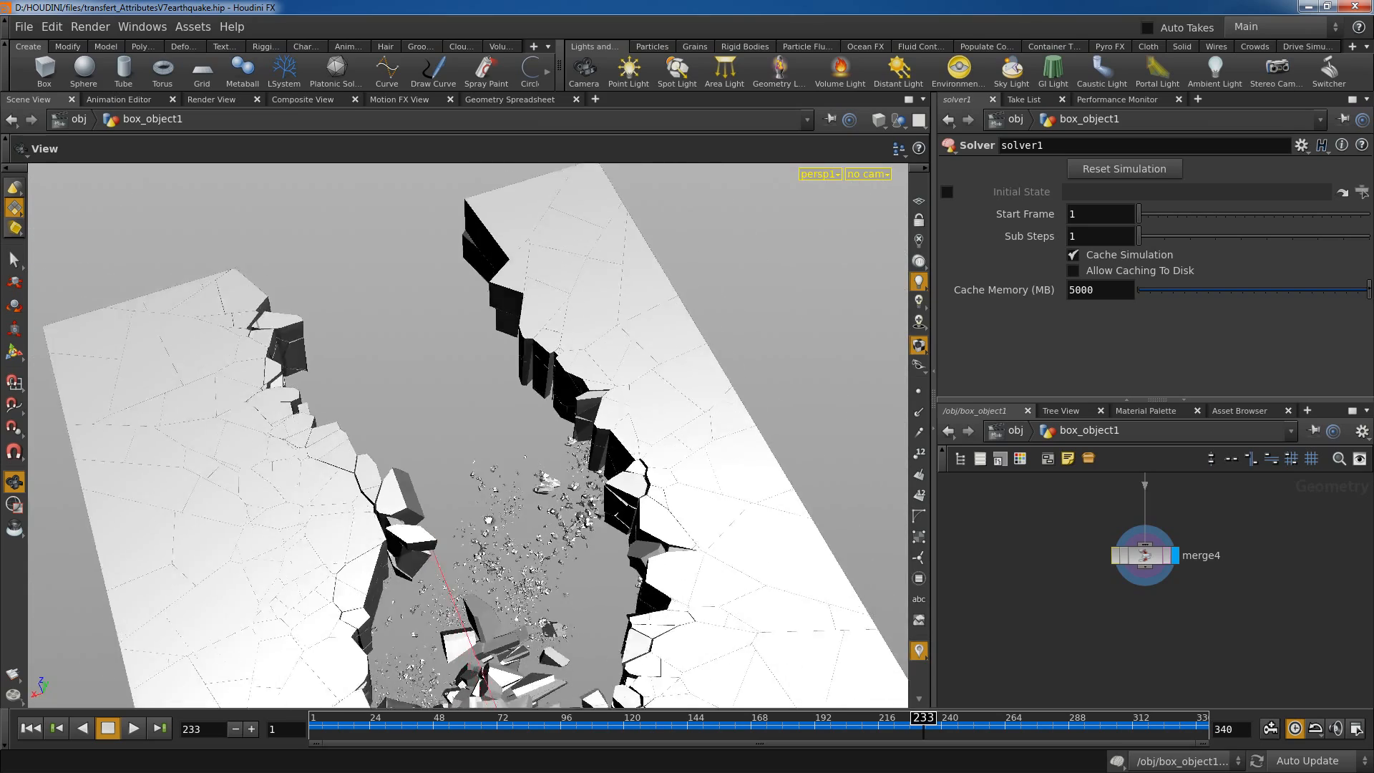
pyautogui.moveTo(472, 555); pyautogui.dragTo(623, 509)
pyautogui.moveTo(436, 481); pyautogui.dragTo(368, 487)
pyautogui.moveTo(387, 429); pyautogui.dragTo(464, 391, button='right')
# Display the topmost node of the chain leading to unpack1 and play its animation briefly.
pyautogui.scroll(-6, 1230, 596)
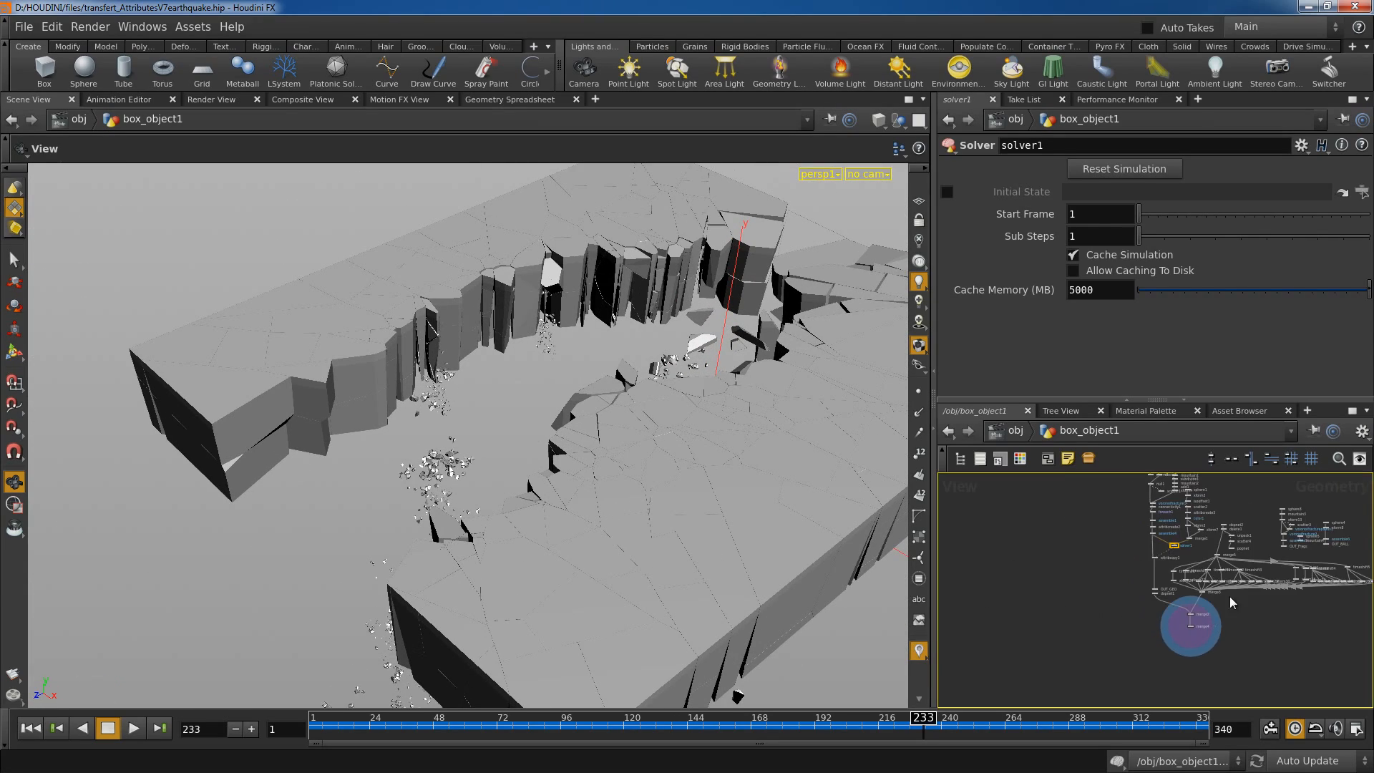
pyautogui.scroll(8, 1123, 564)
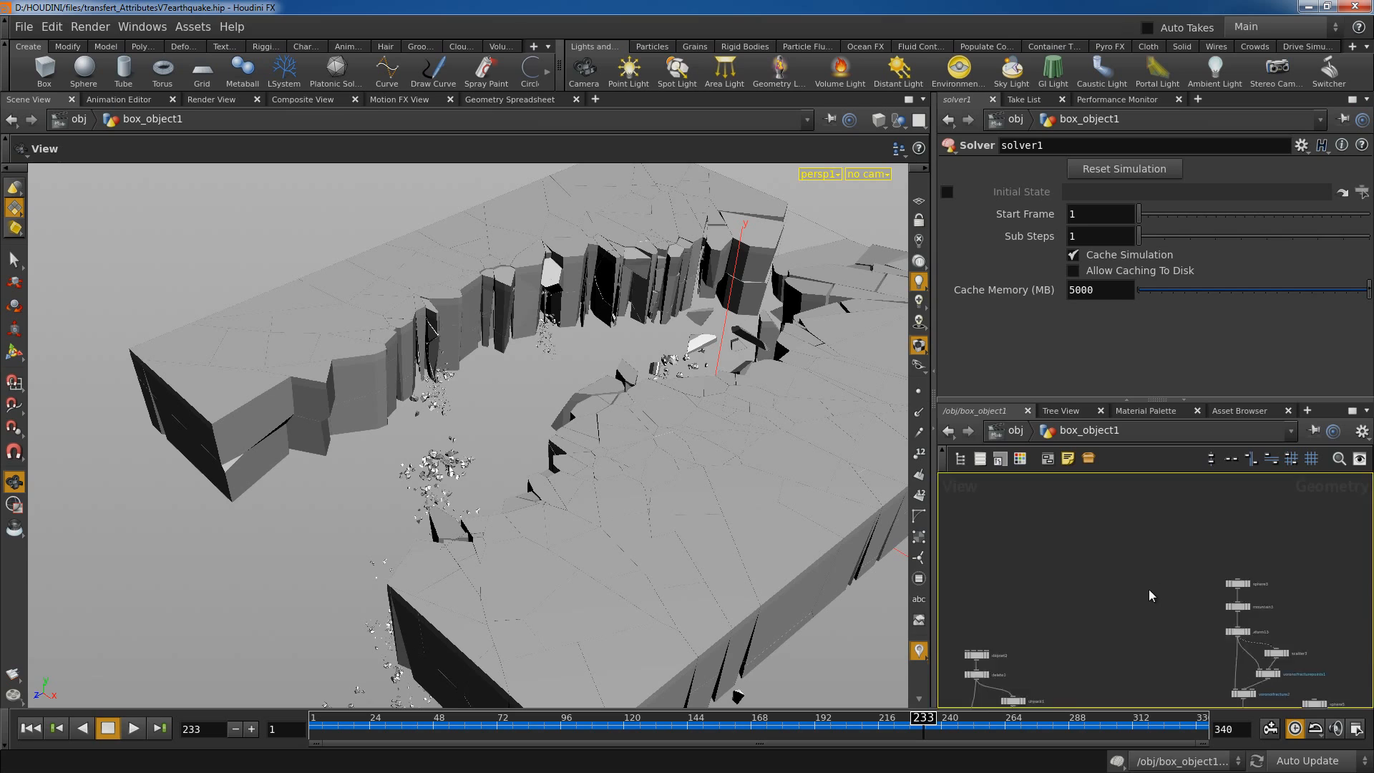
pyautogui.click(1059, 592)
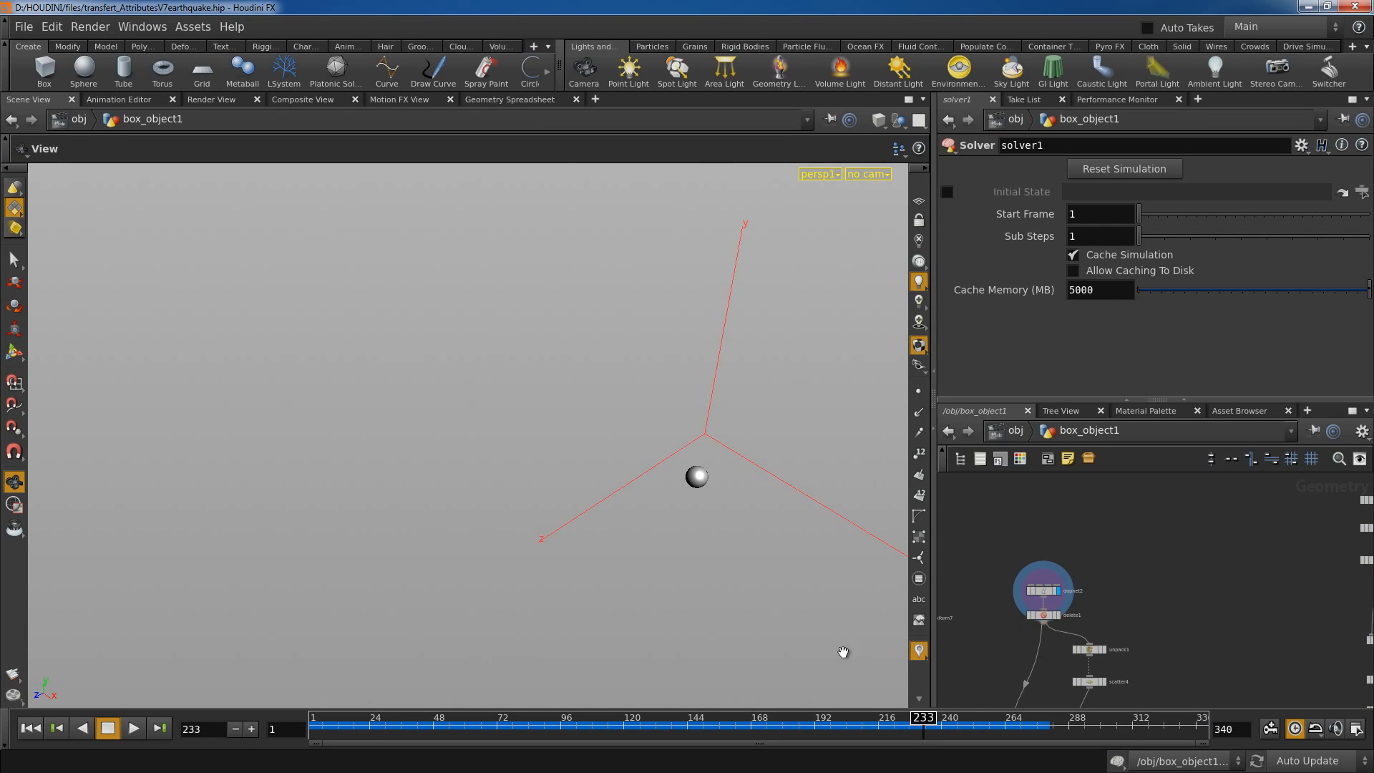
pyautogui.click(134, 728)
pyautogui.click(109, 730)
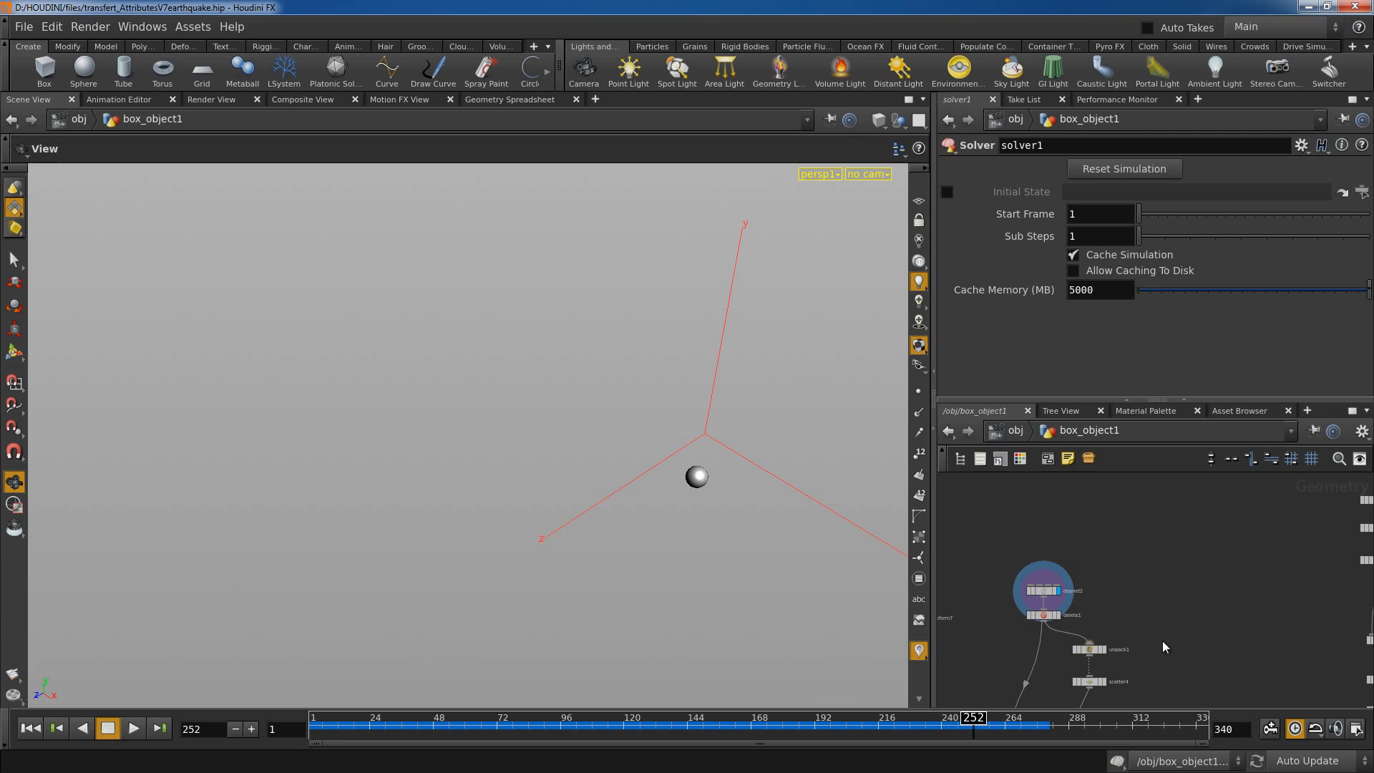
# Display the node feeding unpack1 and examine its falling pieces at frames 21 and 47.
pyautogui.moveTo(1155, 605); pyautogui.dragTo(1152, 549, button='middle')
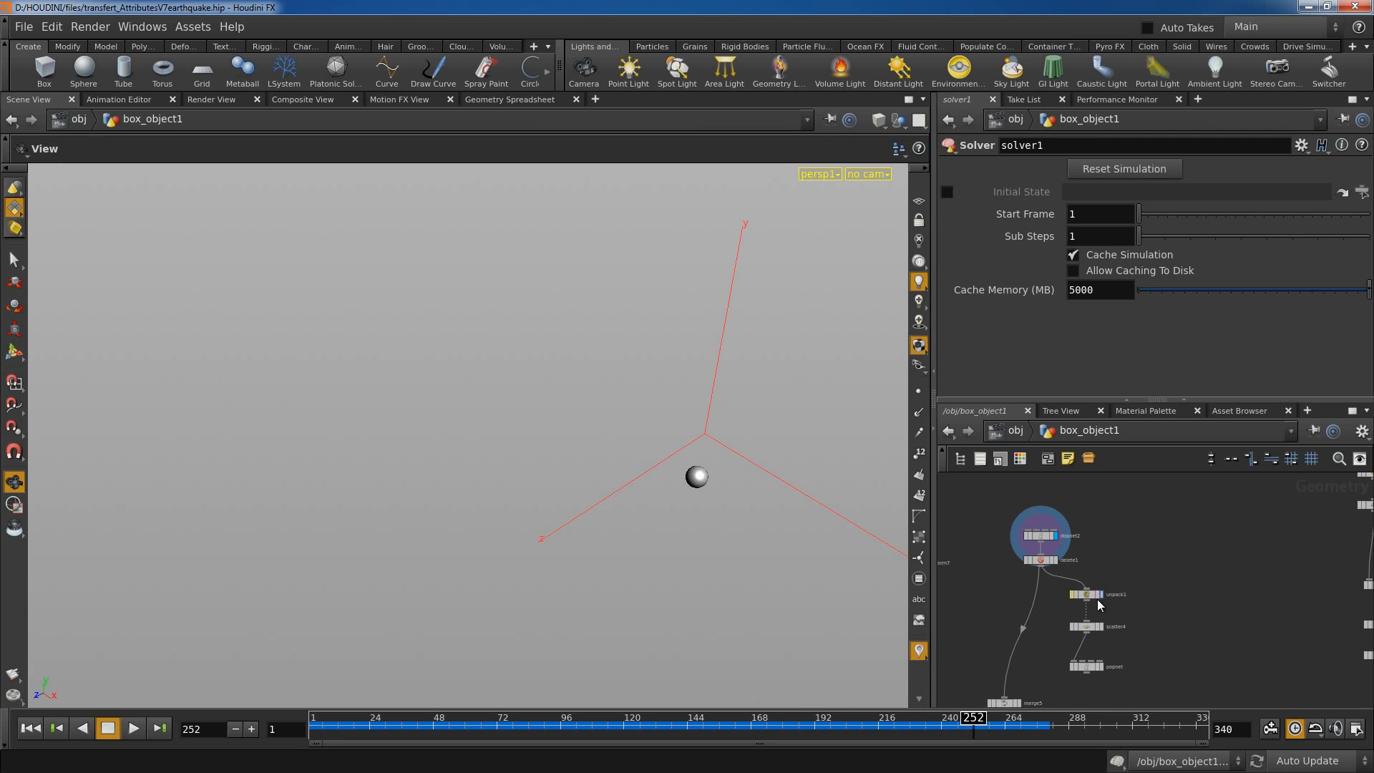
pyautogui.click(1055, 561)
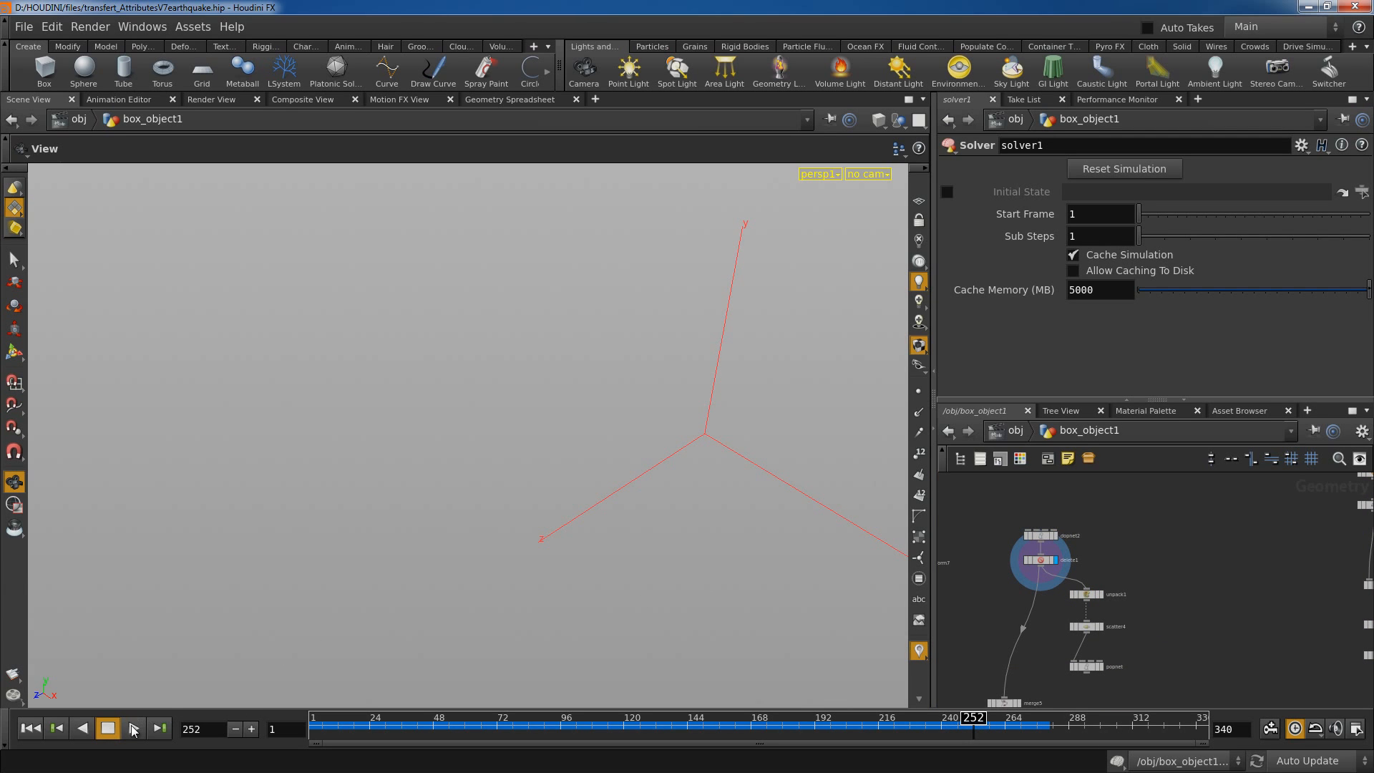
pyautogui.moveTo(345, 724)
pyautogui.mouseDown()
pyautogui.moveTo(319, 724)
pyautogui.moveTo(361, 725)
pyautogui.mouseUp()
pyautogui.moveTo(445, 660); pyautogui.dragTo(359, 463)
pyautogui.moveTo(360, 463); pyautogui.dragTo(420, 679, button='right')
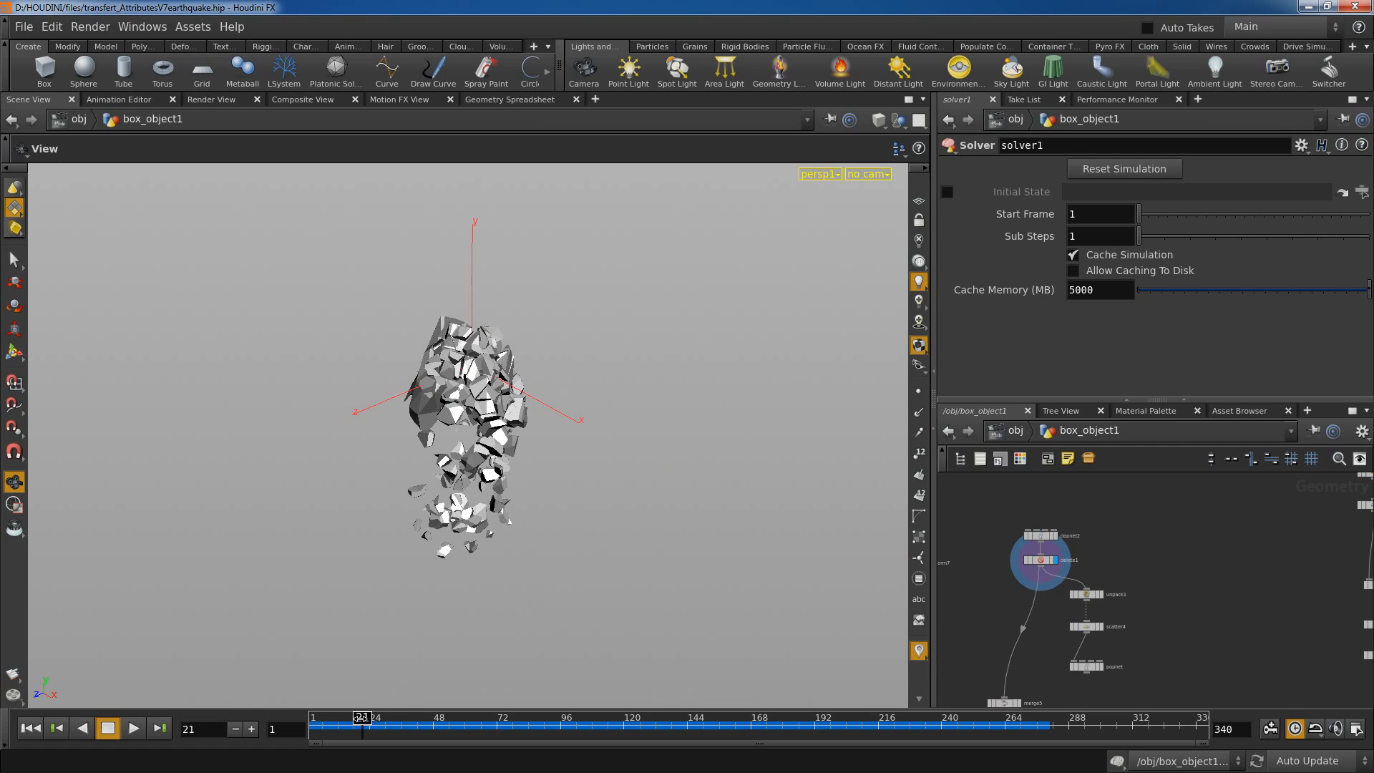
pyautogui.moveTo(362, 718); pyautogui.dragTo(437, 718)
pyautogui.moveTo(429, 494); pyautogui.dragTo(440, 601, button='right')
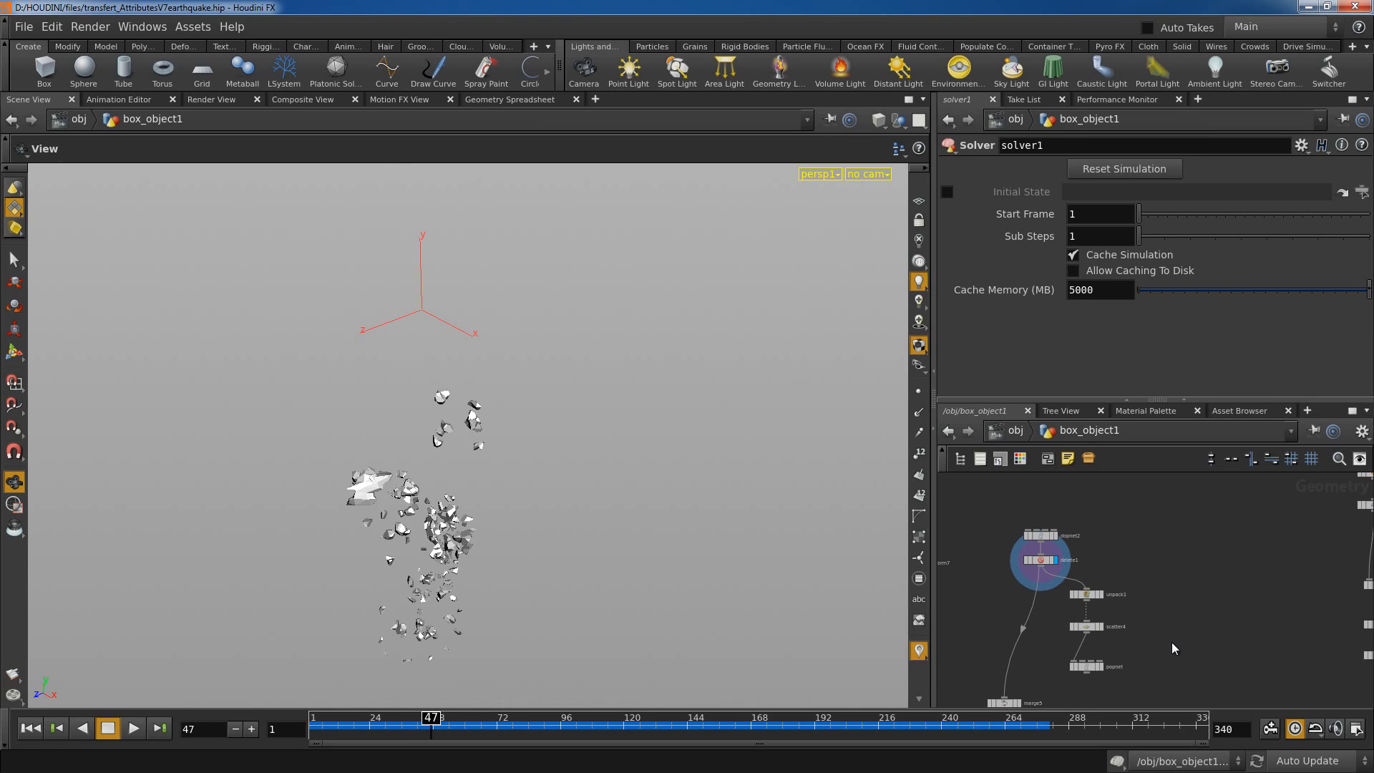
# Set the display back to the merge4 node at the end of the network.
pyautogui.moveTo(1350, 524); pyautogui.dragTo(1360, 474, button='middle')
pyautogui.moveTo(1091, 701); pyautogui.dragTo(1152, 576, button='middle')
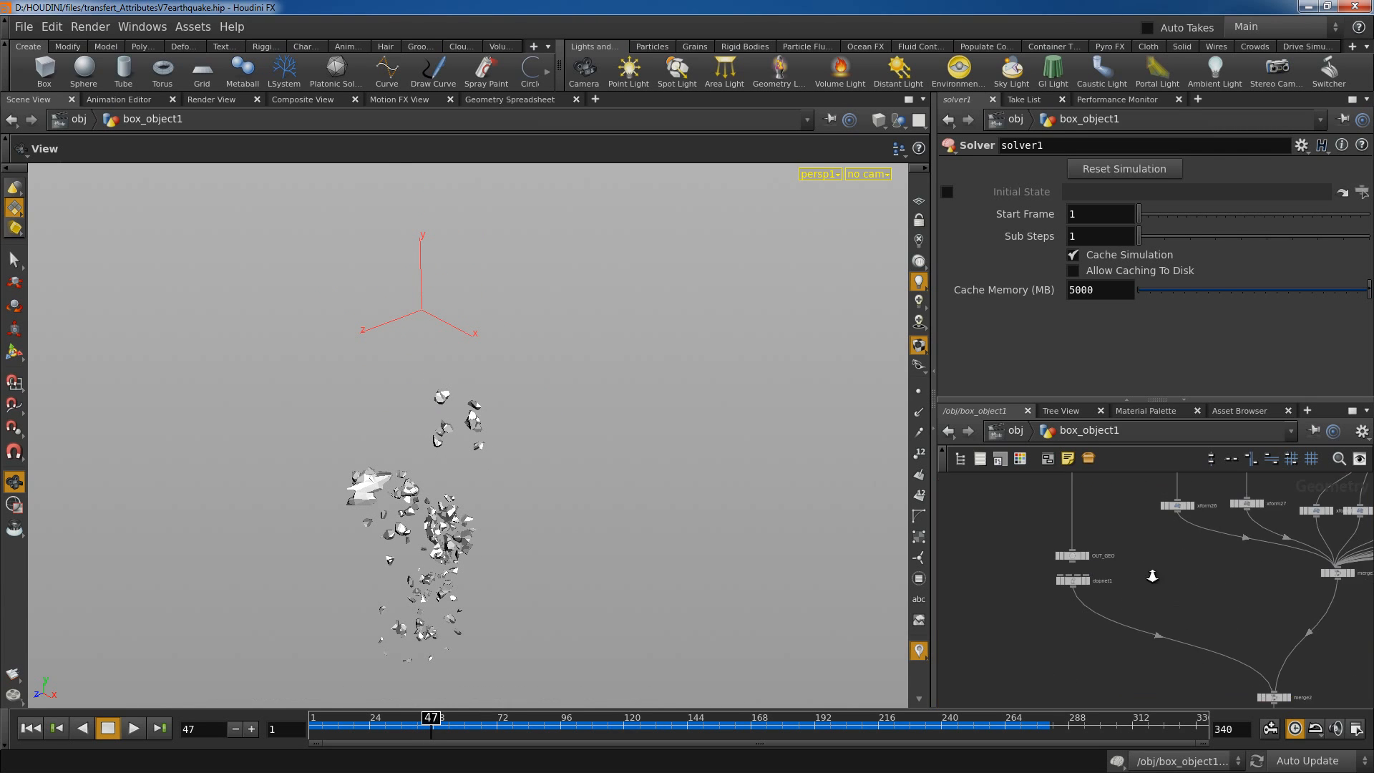
pyautogui.scroll(3, 1153, 576)
pyautogui.moveTo(1150, 528); pyautogui.dragTo(1046, 462, button='middle')
pyautogui.moveTo(1346, 680); pyautogui.dragTo(1217, 561, button='middle')
pyautogui.scroll(1, 1143, 614)
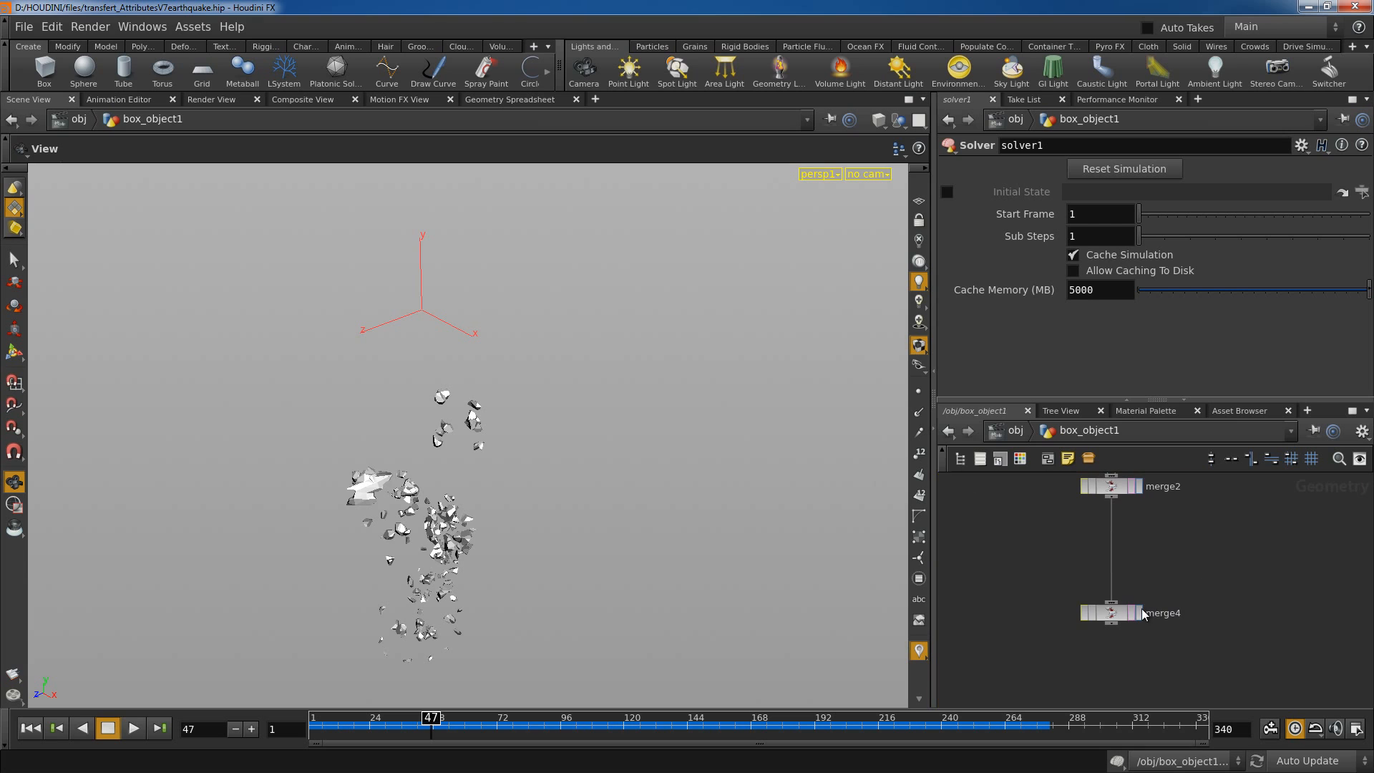
pyautogui.click(1139, 613)
# Move to frame 173 and examine the broken slab and its debris up close.
pyautogui.moveTo(479, 454); pyautogui.dragTo(680, 494, button='right')
pyautogui.moveTo(434, 724); pyautogui.dragTo(765, 695)
pyautogui.moveTo(541, 607); pyautogui.dragTo(790, 538, button='right')
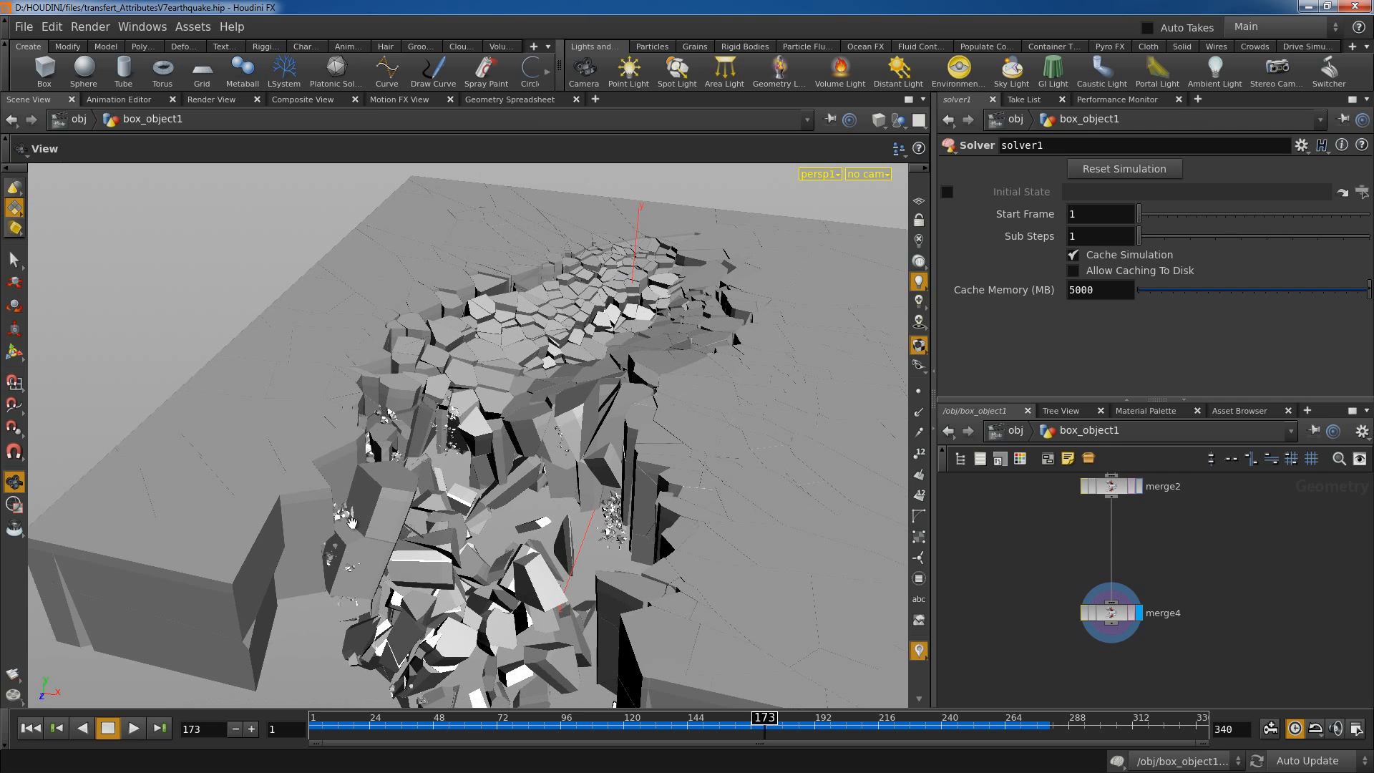
pyautogui.moveTo(456, 436); pyautogui.dragTo(716, 459)
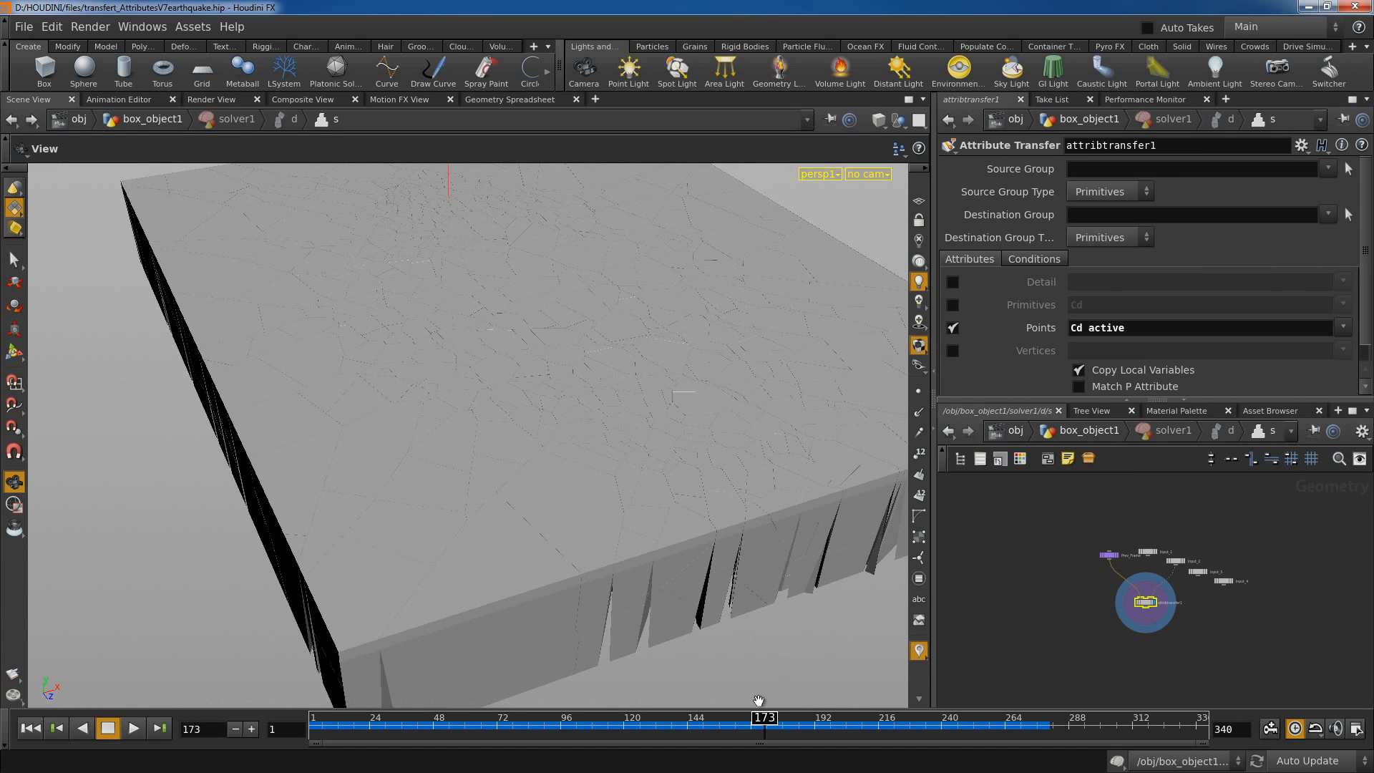
# Go back to frame 19 and return from the solver network to box_object1, selecting the merge4 node.
pyautogui.moveTo(760, 716); pyautogui.dragTo(381, 714)
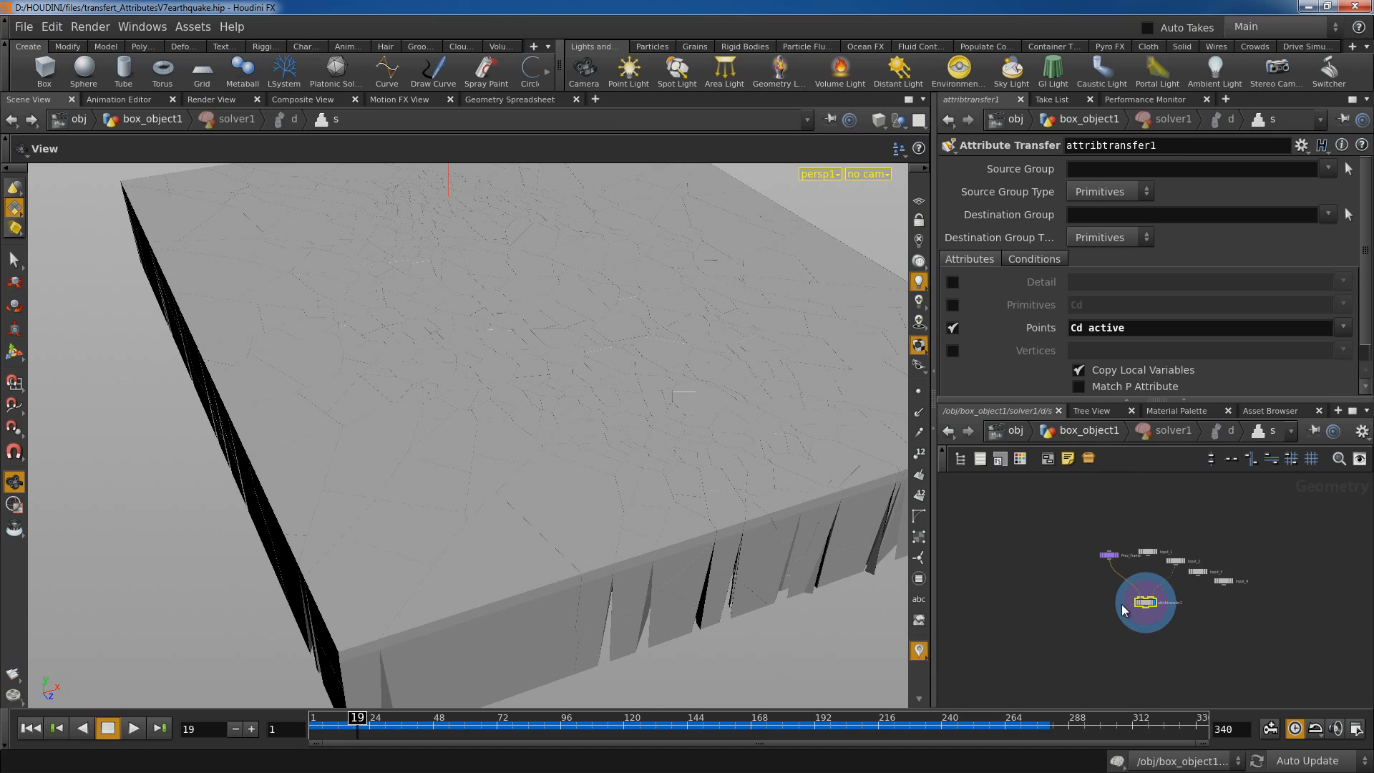
pyautogui.click(1071, 431)
pyautogui.click(1136, 616)
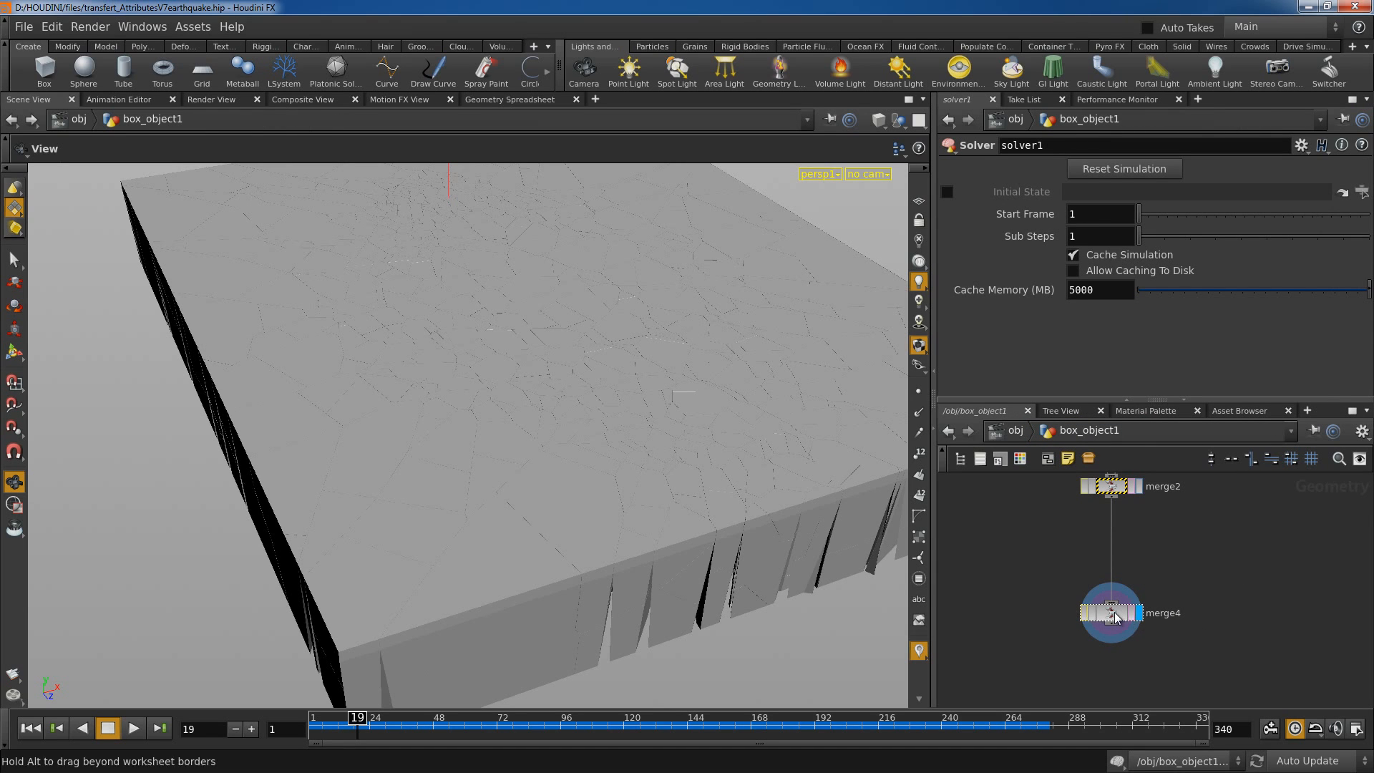
# Examine the opened crack and falling debris at frames 194 and 227 from several angles.
pyautogui.moveTo(403, 723); pyautogui.dragTo(821, 719)
pyautogui.moveTo(629, 424); pyautogui.dragTo(475, 477)
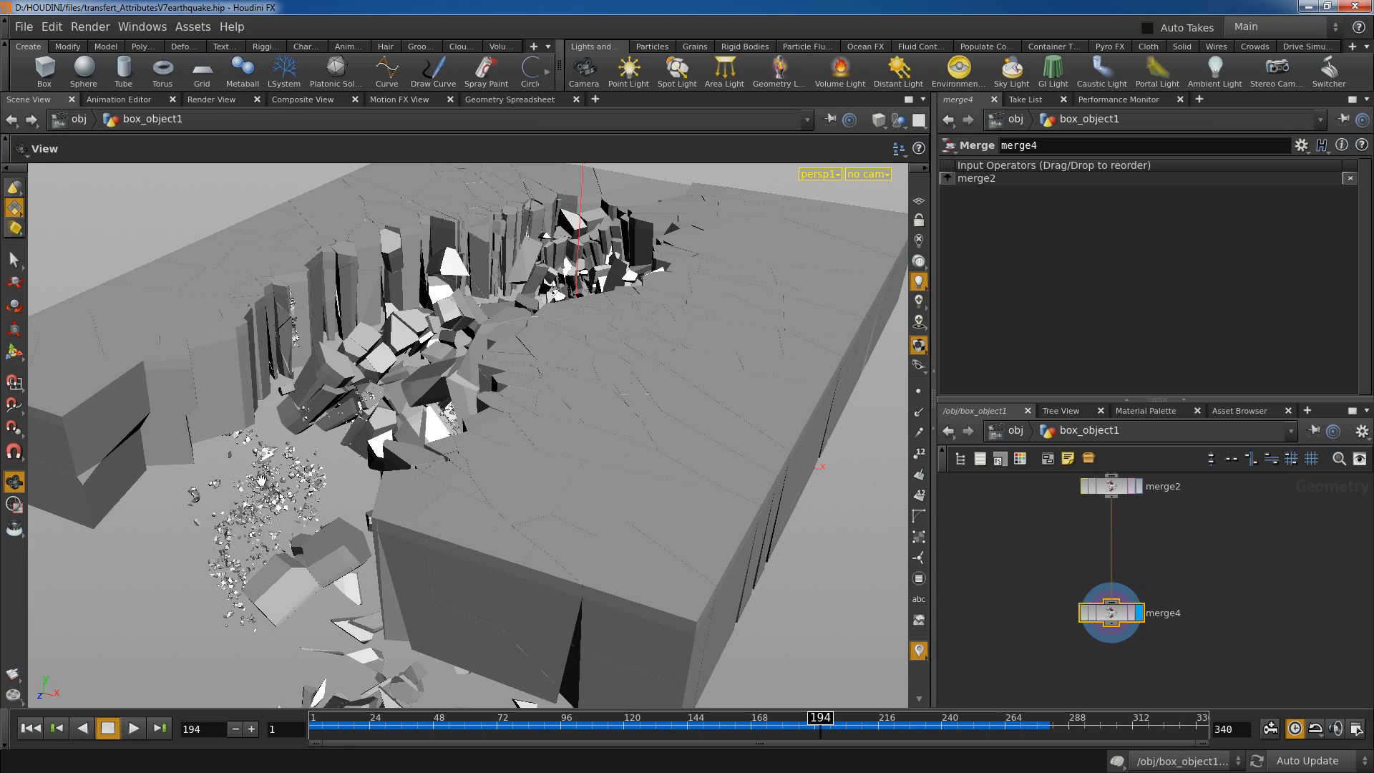
pyautogui.moveTo(261, 480); pyautogui.dragTo(270, 514)
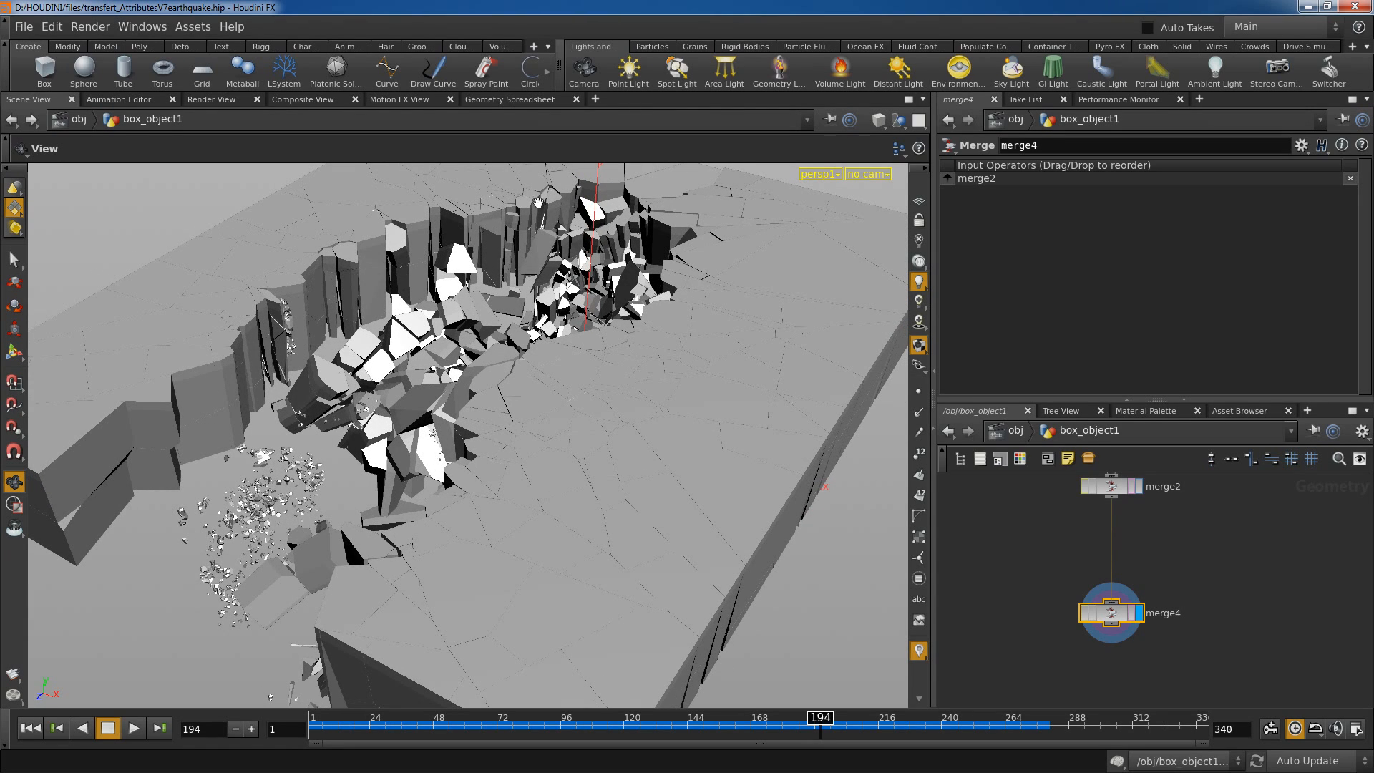
pyautogui.moveTo(538, 202); pyautogui.dragTo(524, 168)
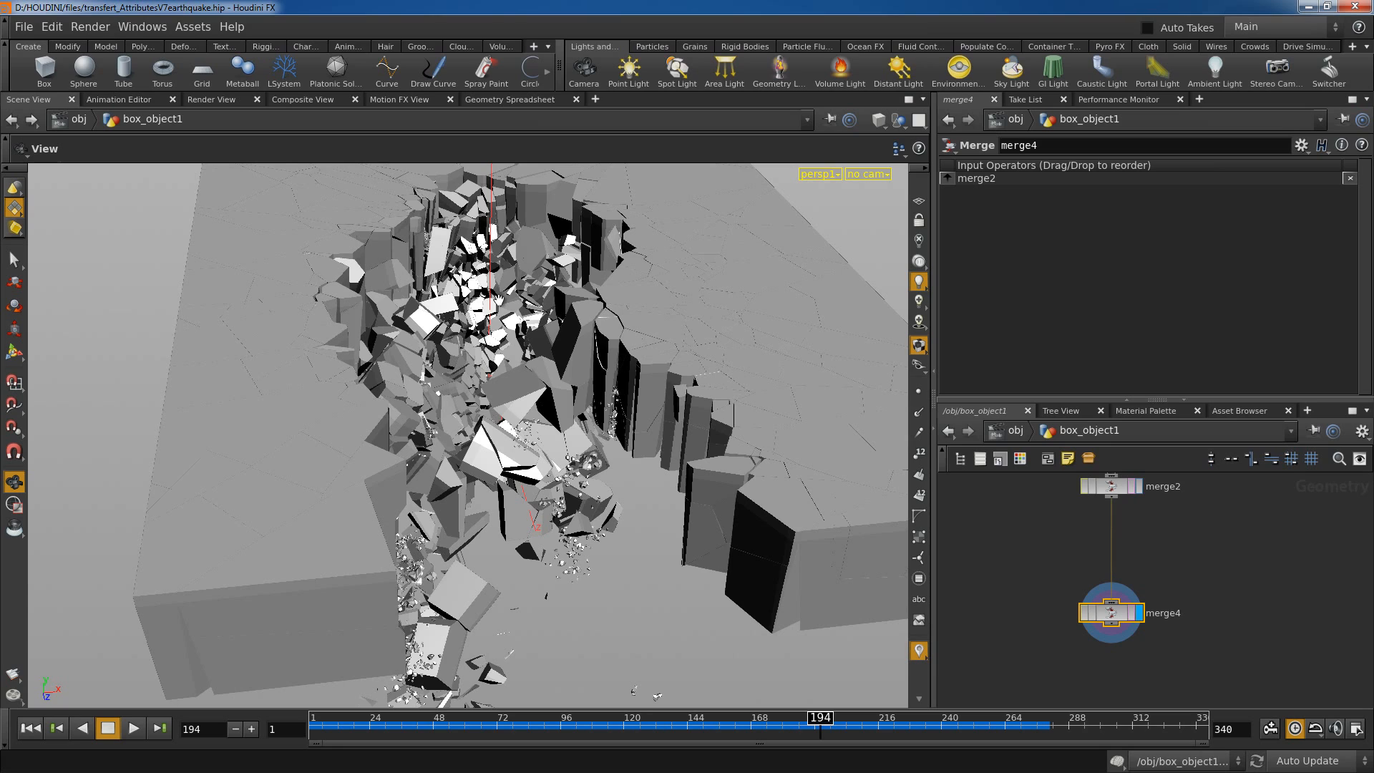
pyautogui.moveTo(644, 479); pyautogui.dragTo(552, 469)
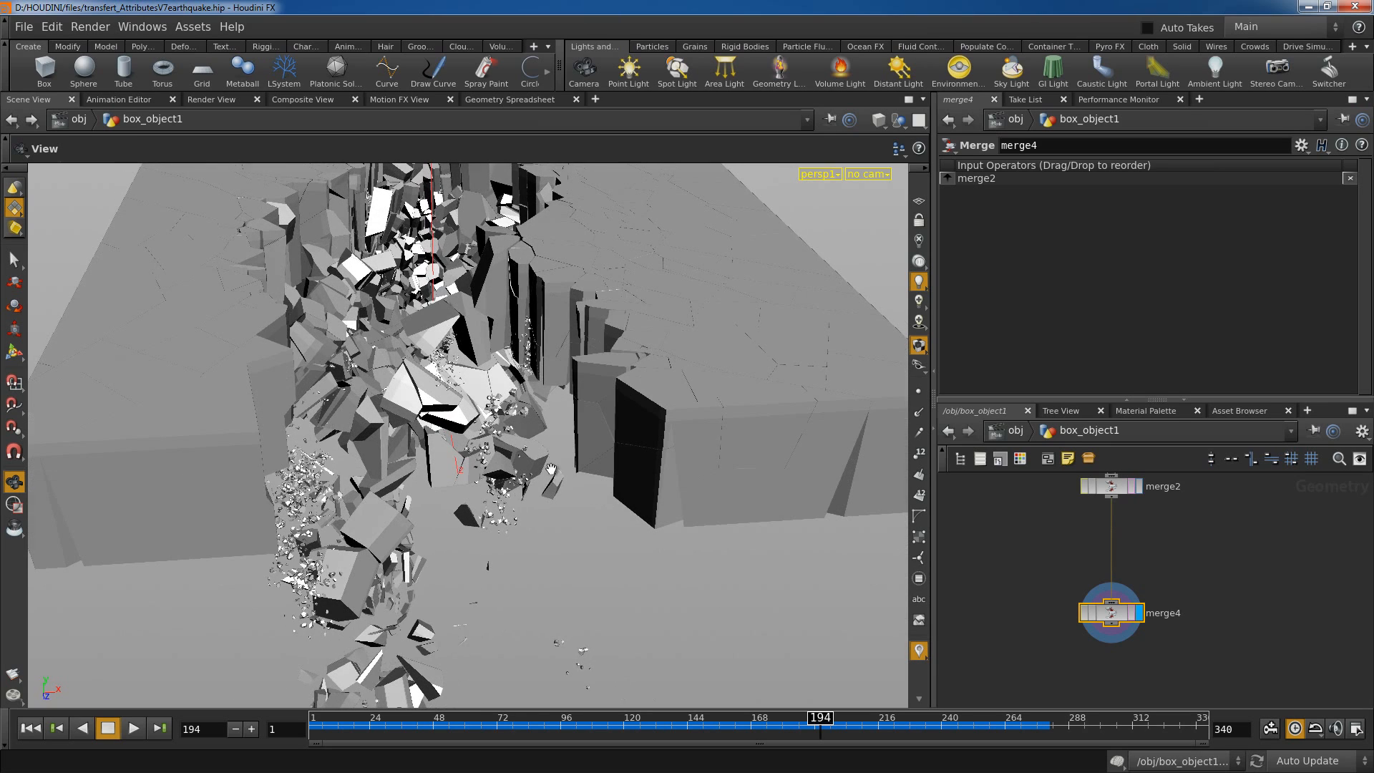
pyautogui.moveTo(823, 717); pyautogui.dragTo(908, 719)
pyautogui.moveTo(558, 465); pyautogui.dragTo(348, 204)
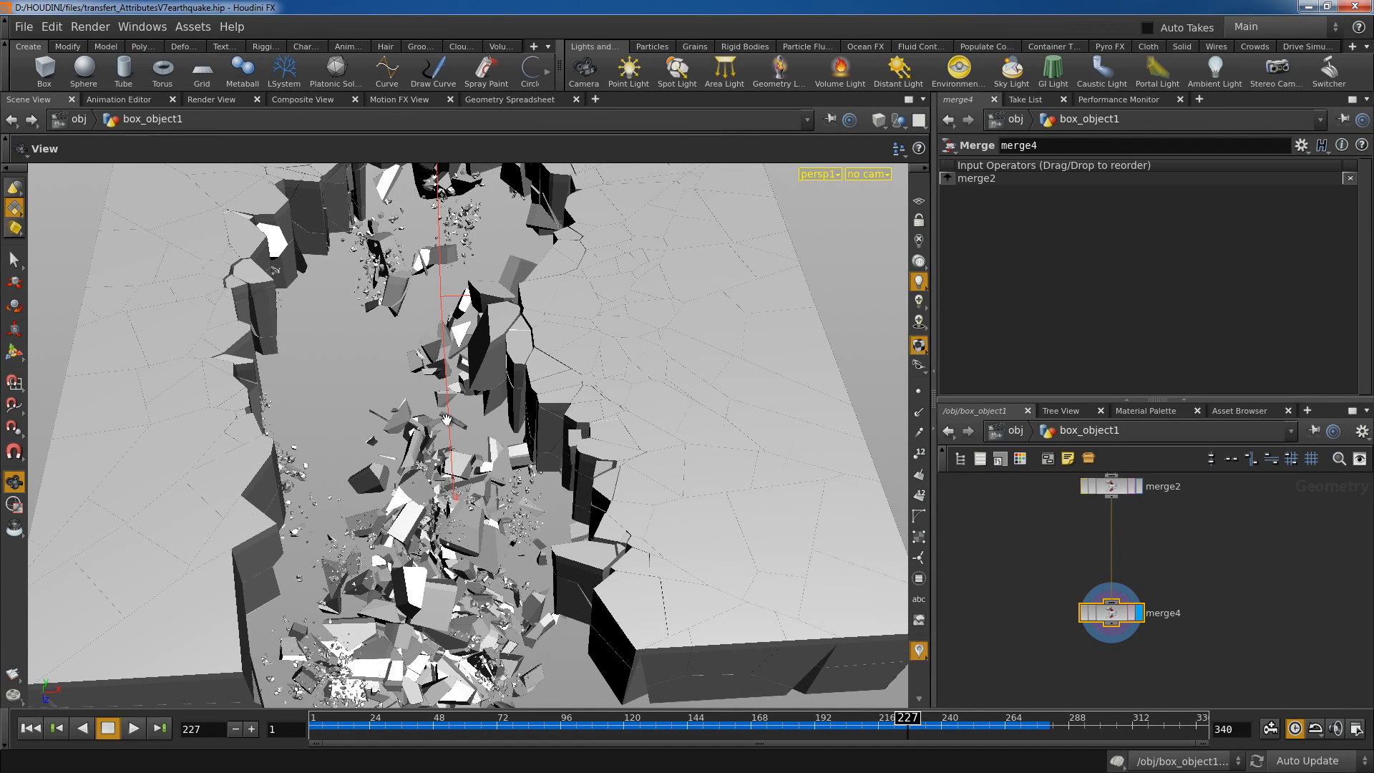
pyautogui.moveTo(469, 434); pyautogui.dragTo(456, 327)
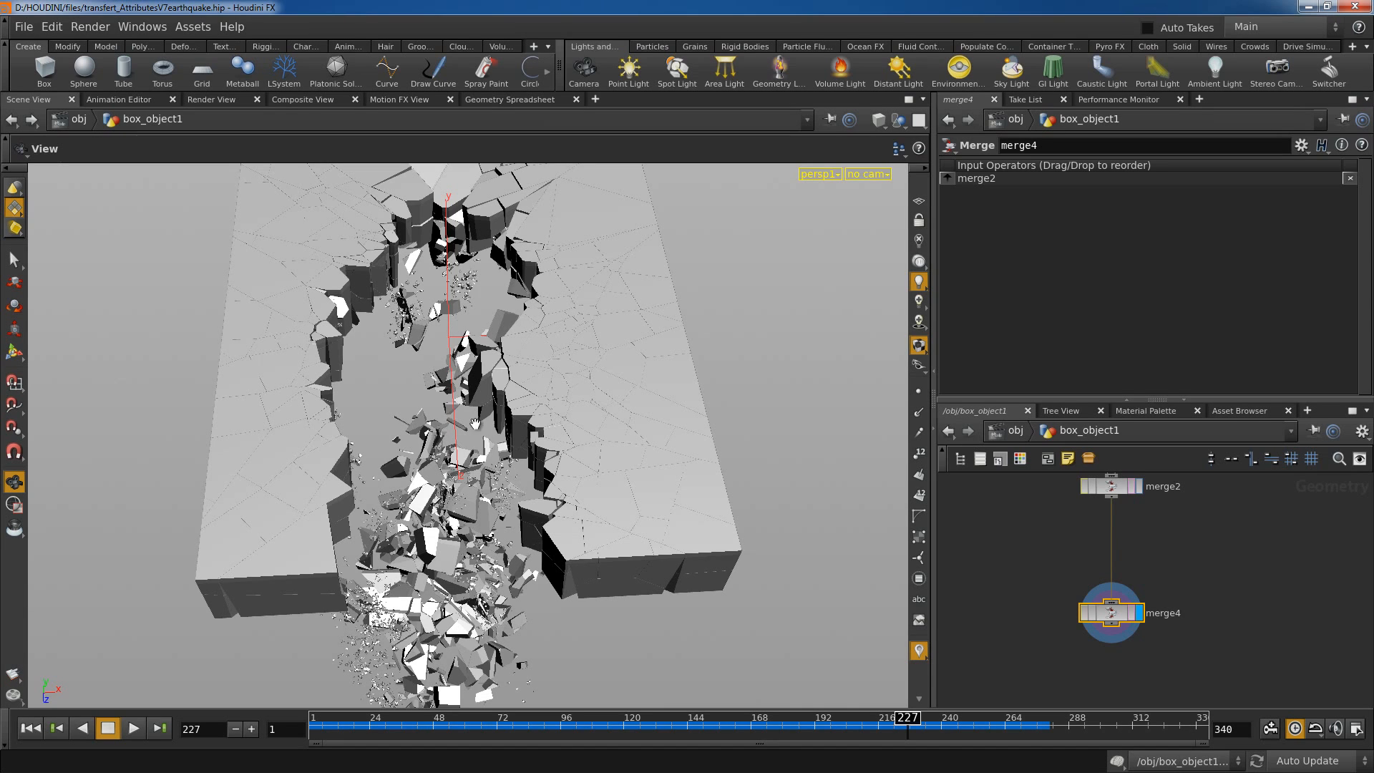
pyautogui.moveTo(475, 424); pyautogui.dragTo(391, 502)
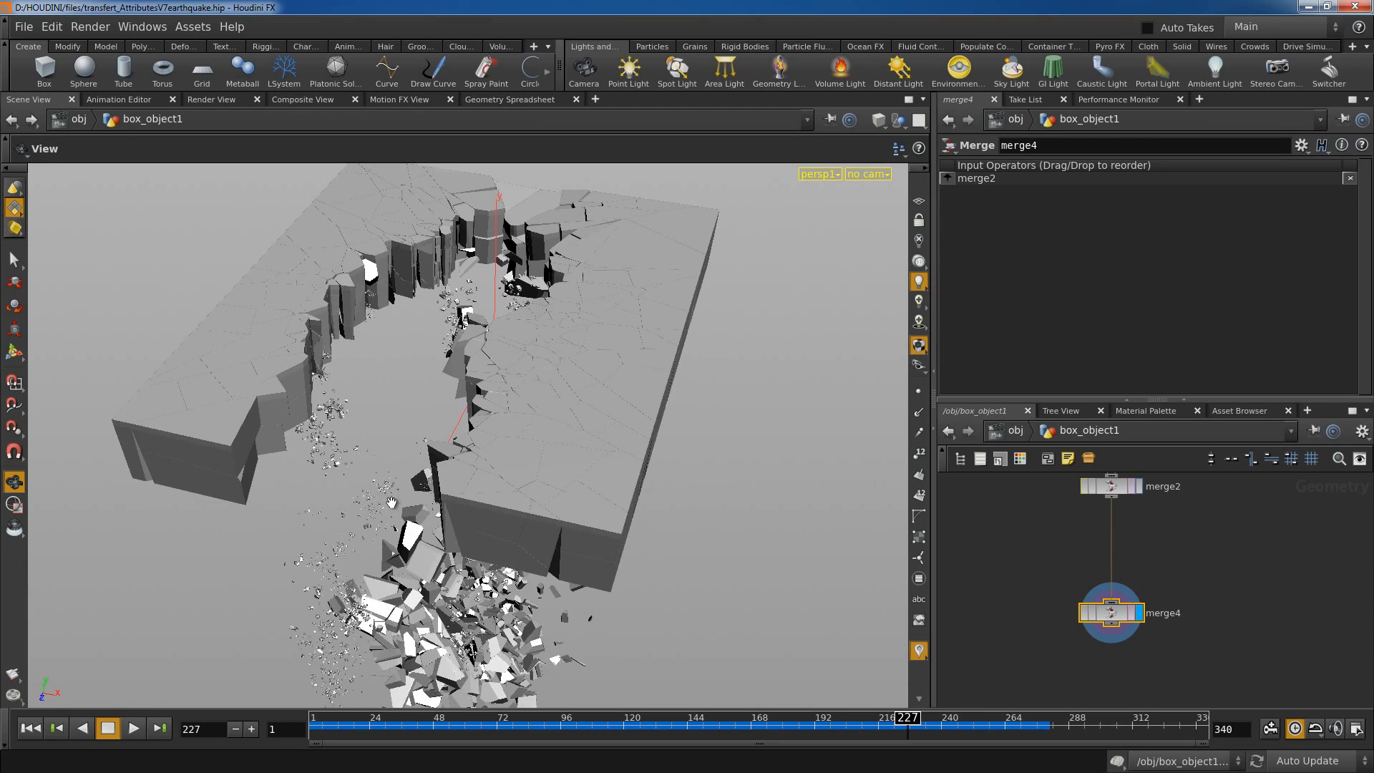
pyautogui.moveTo(337, 373); pyautogui.dragTo(297, 383)
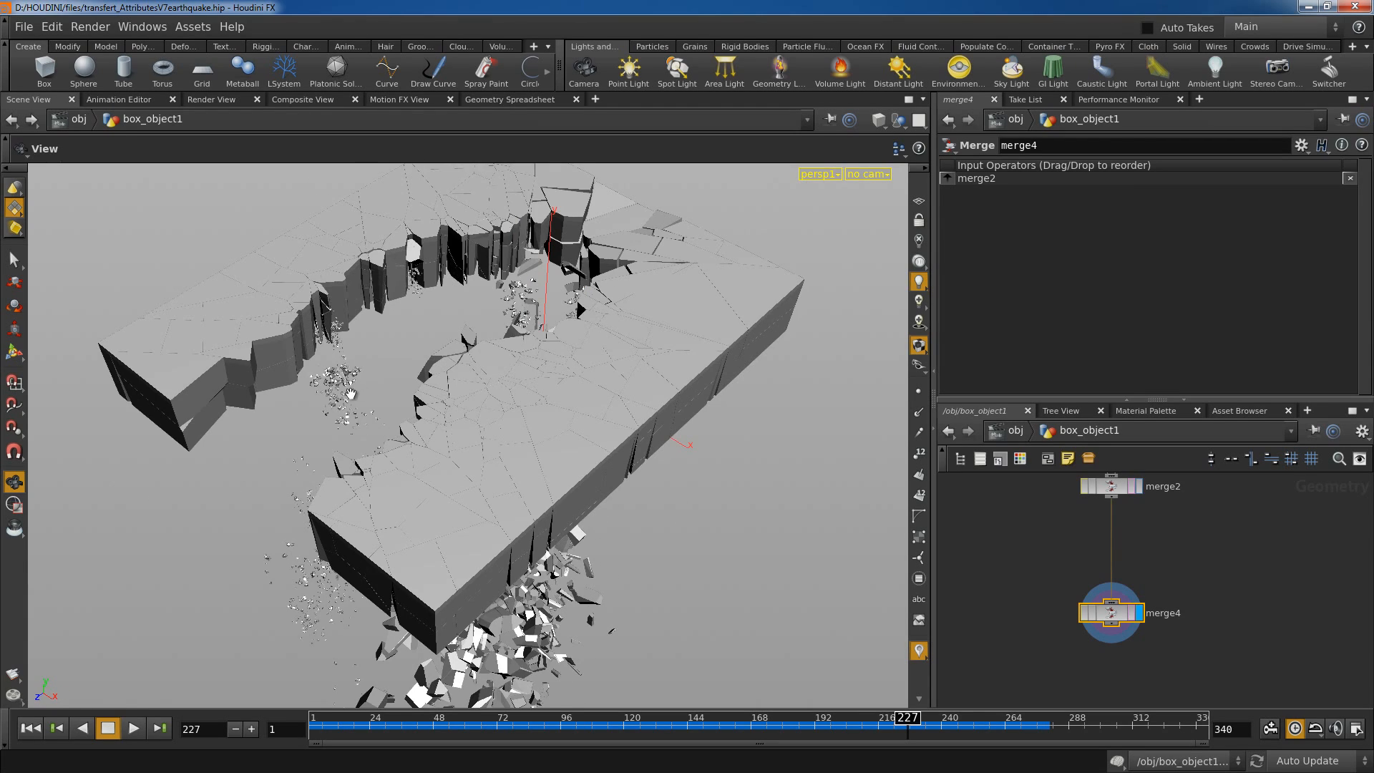
# Examine the crack walls and the small debris clusters at frame 227 up close.
pyautogui.moveTo(351, 394); pyautogui.dragTo(432, 245, button='right')
pyautogui.moveTo(432, 246); pyautogui.dragTo(489, 357, button='middle')
pyautogui.moveTo(489, 356); pyautogui.dragTo(469, 278, button='right')
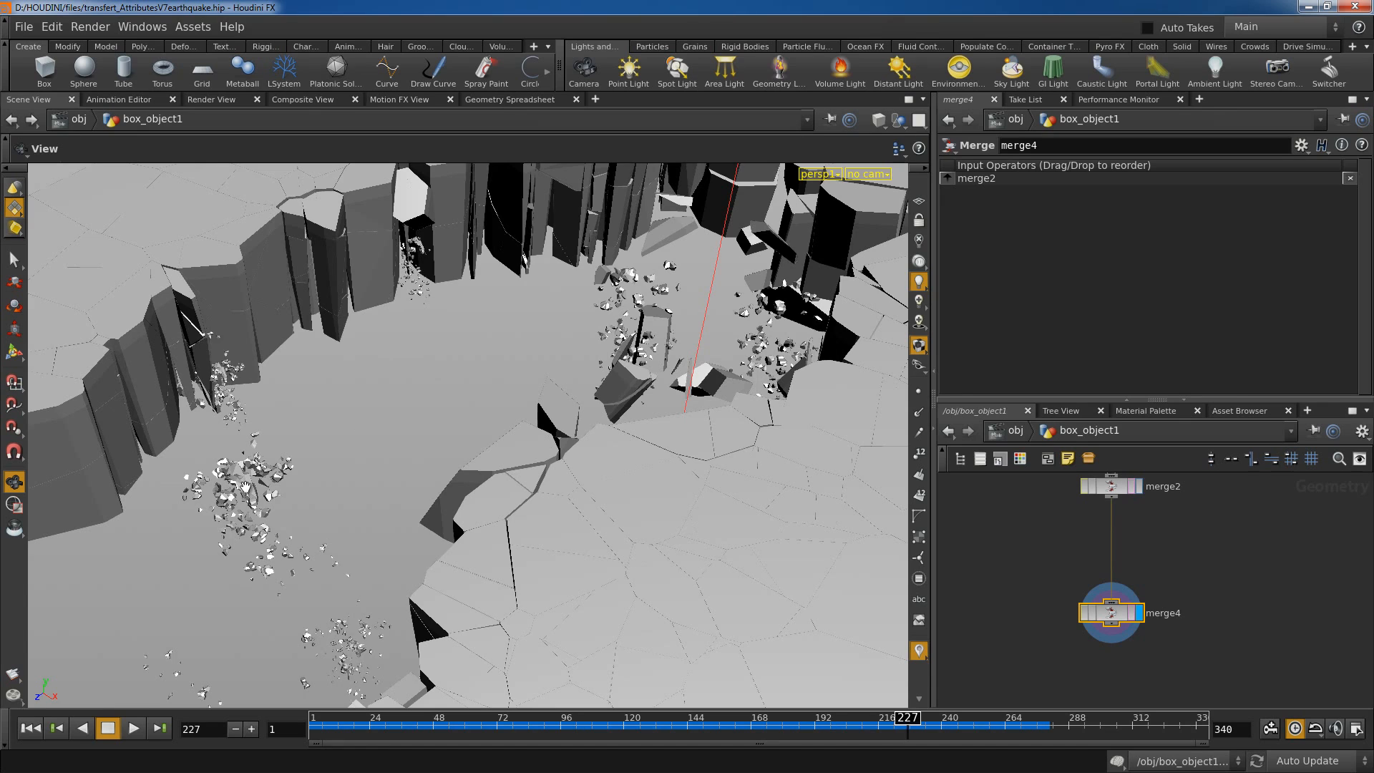
pyautogui.moveTo(246, 487); pyautogui.dragTo(258, 472)
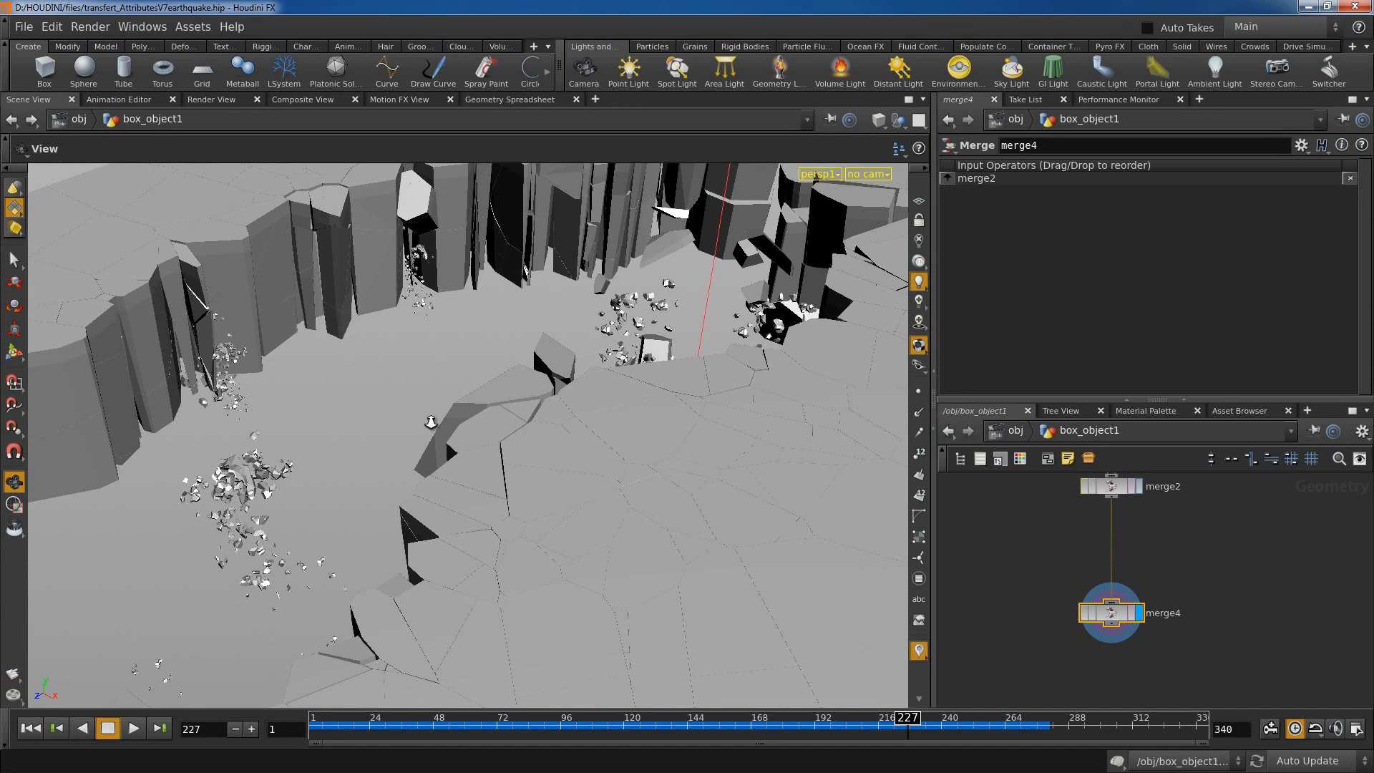
pyautogui.moveTo(432, 423); pyautogui.dragTo(491, 406)
pyautogui.moveTo(566, 489); pyautogui.dragTo(423, 430, button='right')
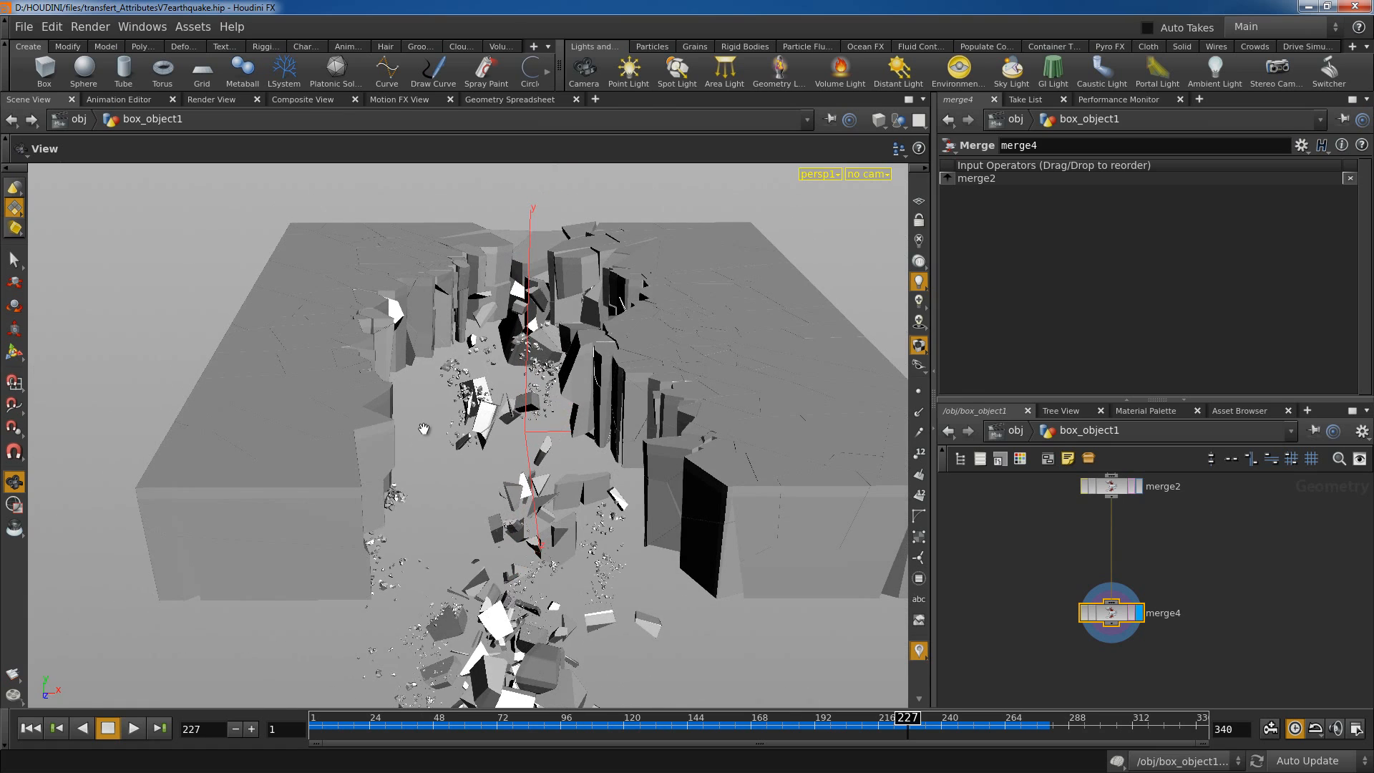
# Examine the whole broken slab and the debris falling beneath it at frame 227 from several angles.
pyautogui.moveTo(509, 428); pyautogui.dragTo(351, 348)
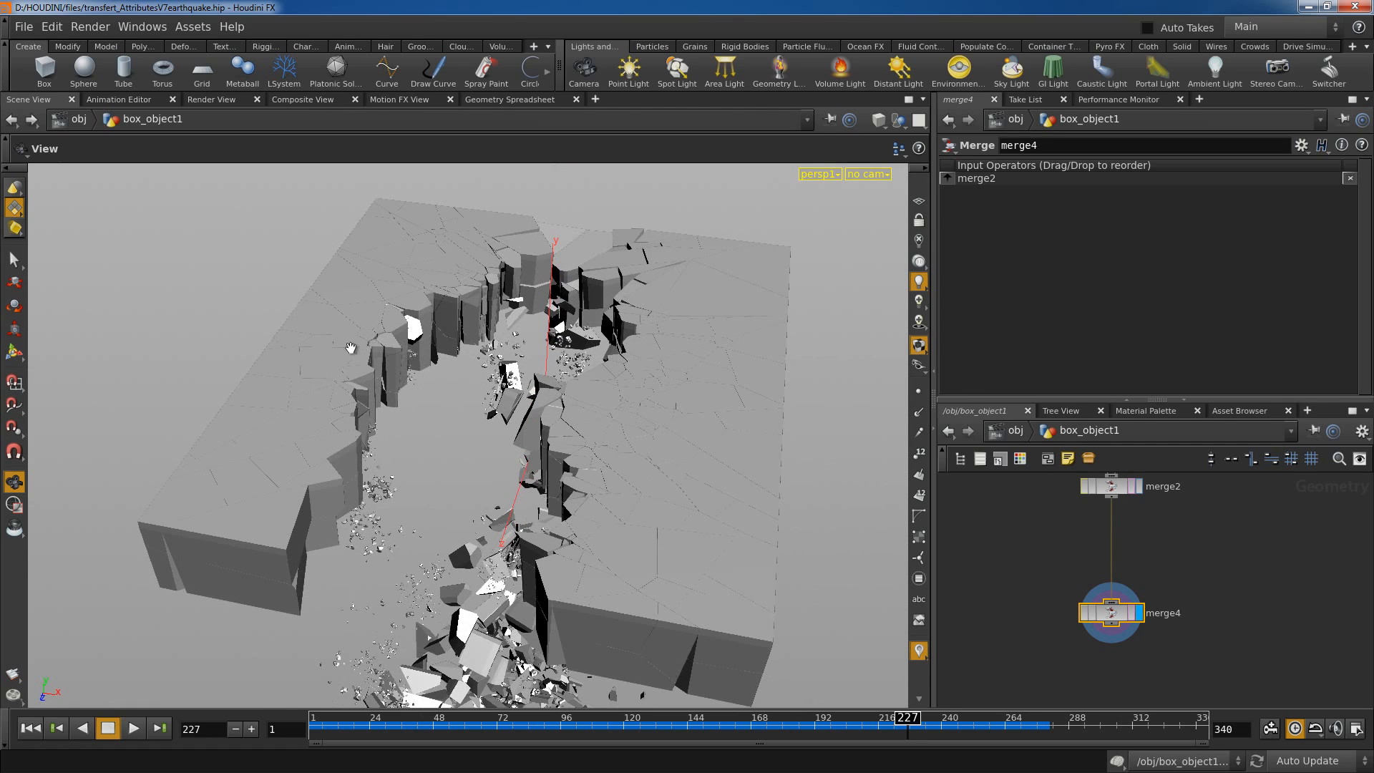
pyautogui.moveTo(665, 425); pyautogui.dragTo(620, 484)
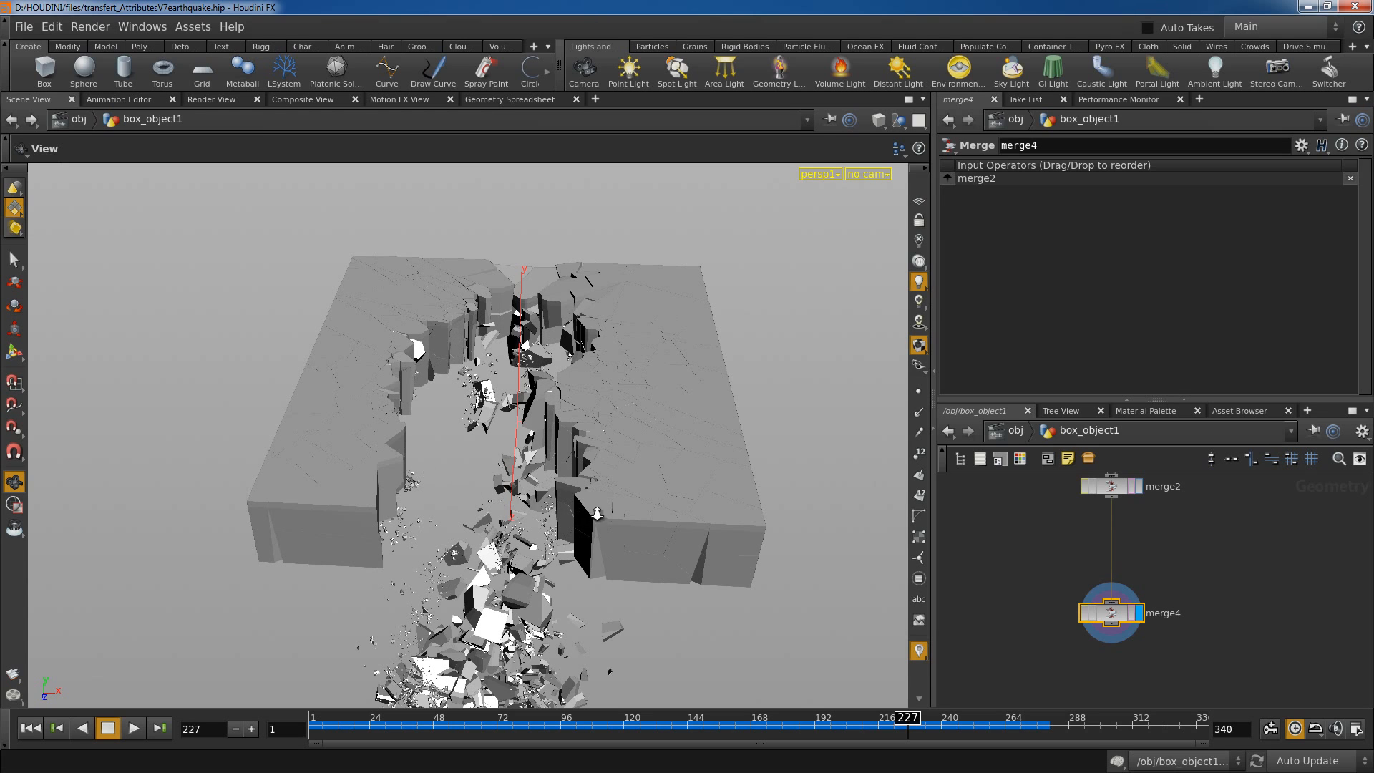
pyautogui.moveTo(599, 515); pyautogui.dragTo(500, 314)
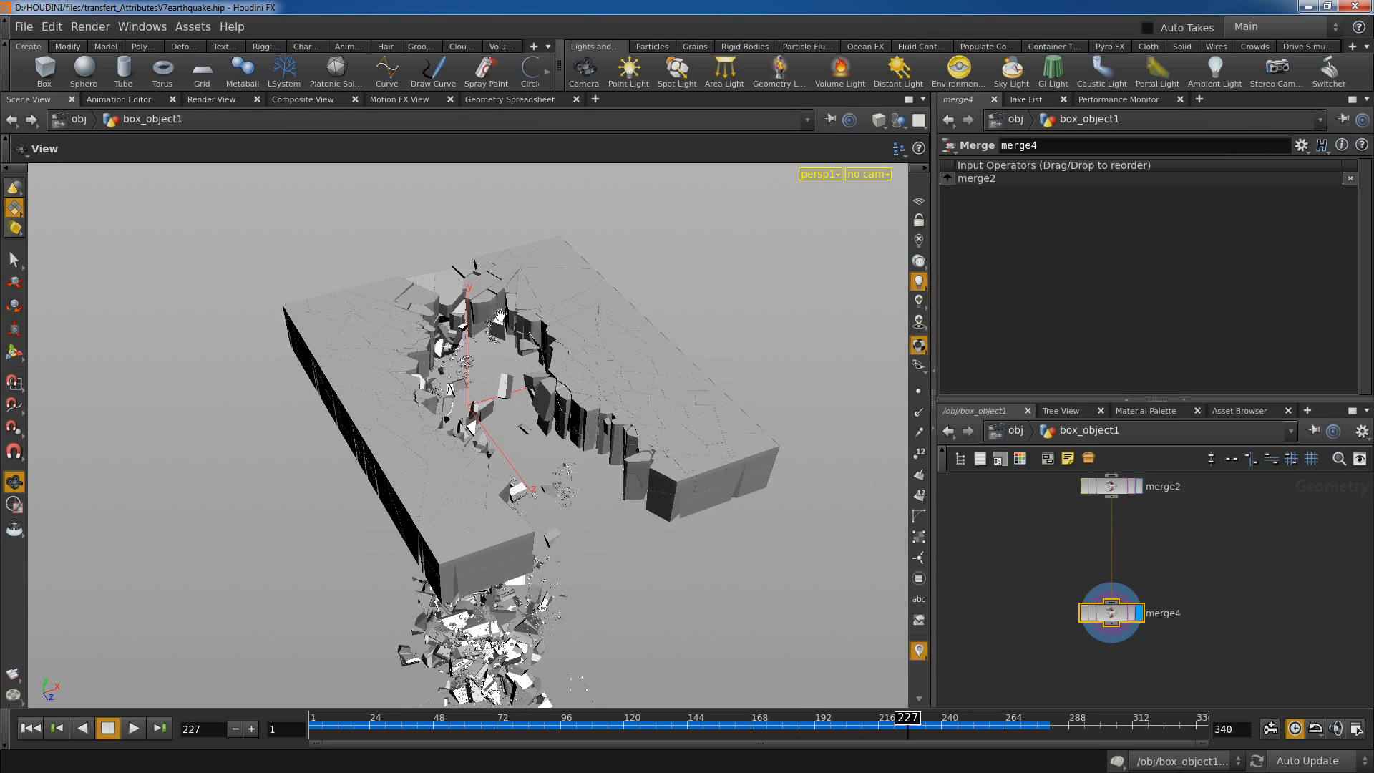
pyautogui.moveTo(567, 387); pyautogui.dragTo(600, 505)
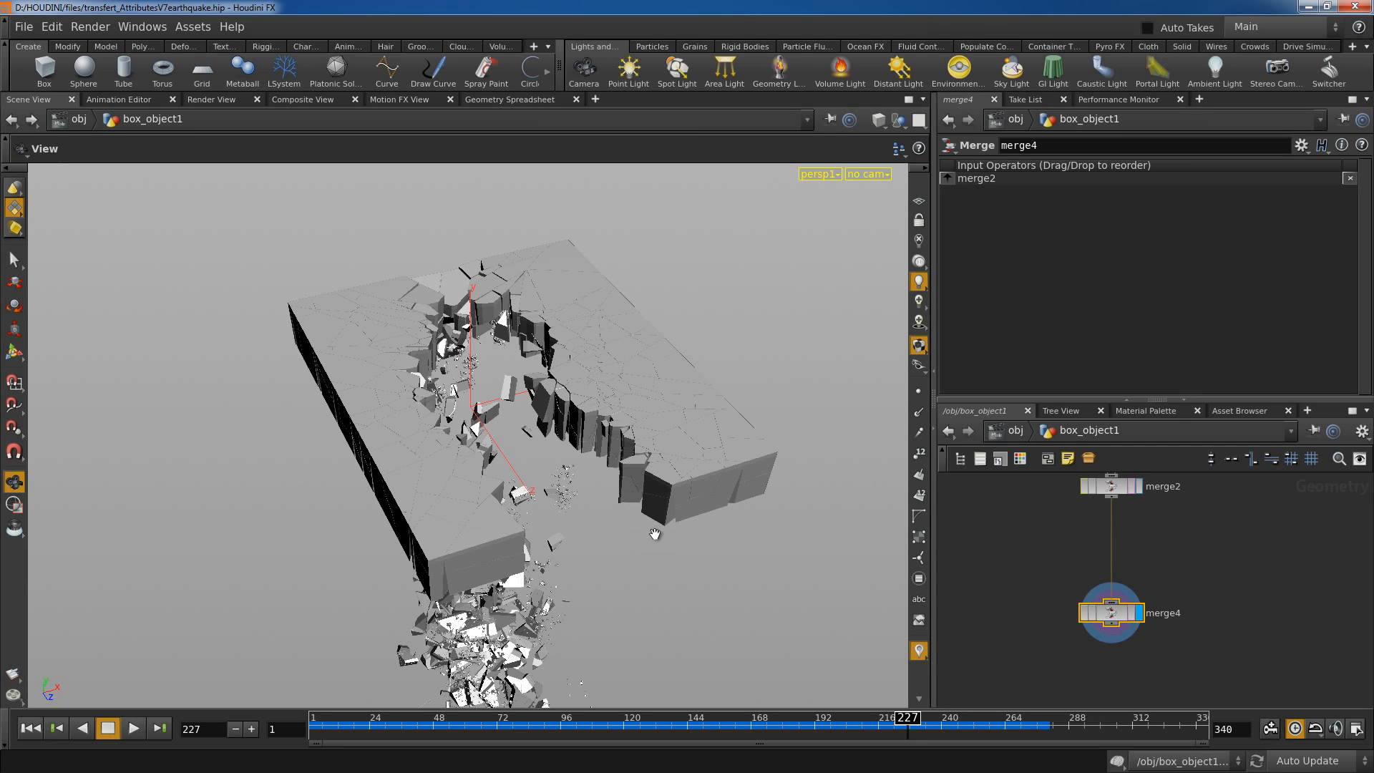
pyautogui.moveTo(652, 555); pyautogui.dragTo(503, 445)
pyautogui.moveTo(488, 499); pyautogui.dragTo(584, 507)
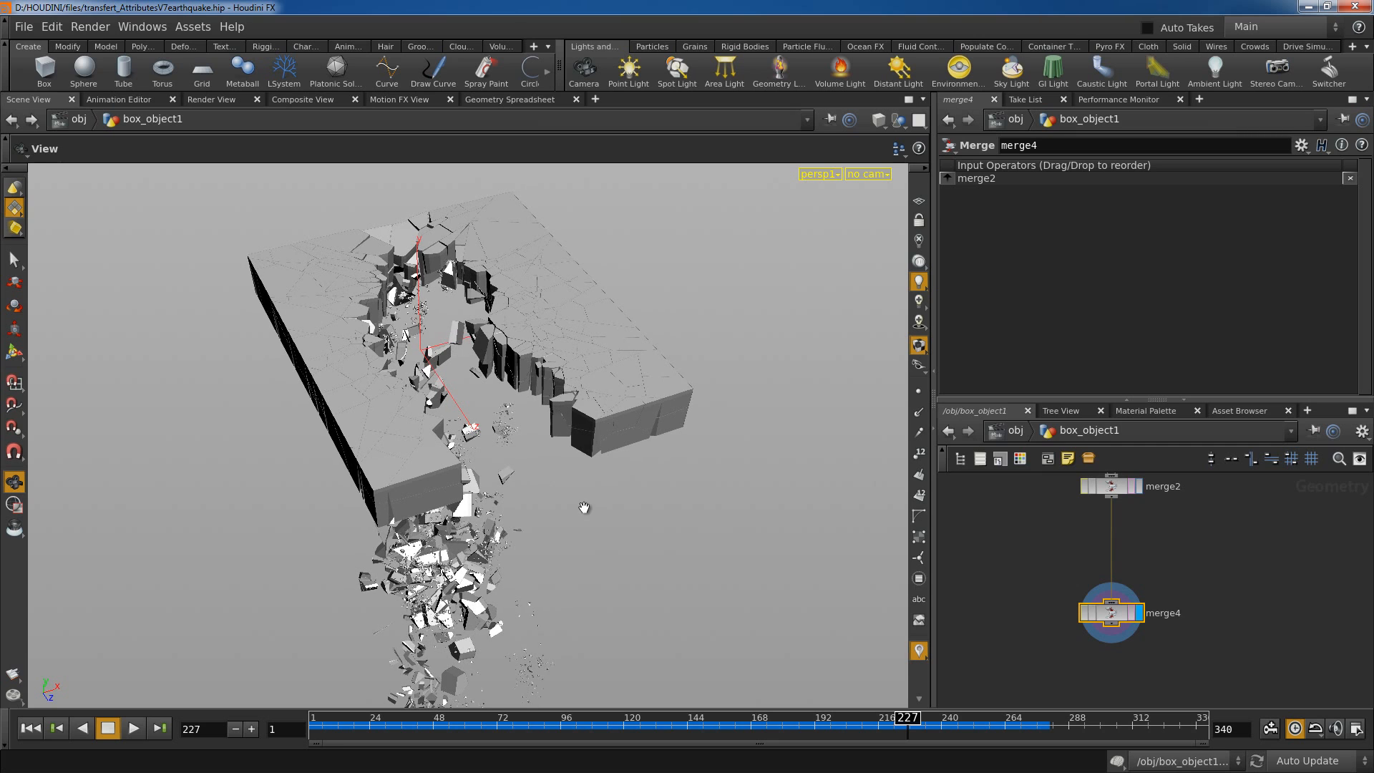
pyautogui.moveTo(497, 389); pyautogui.dragTo(540, 414)
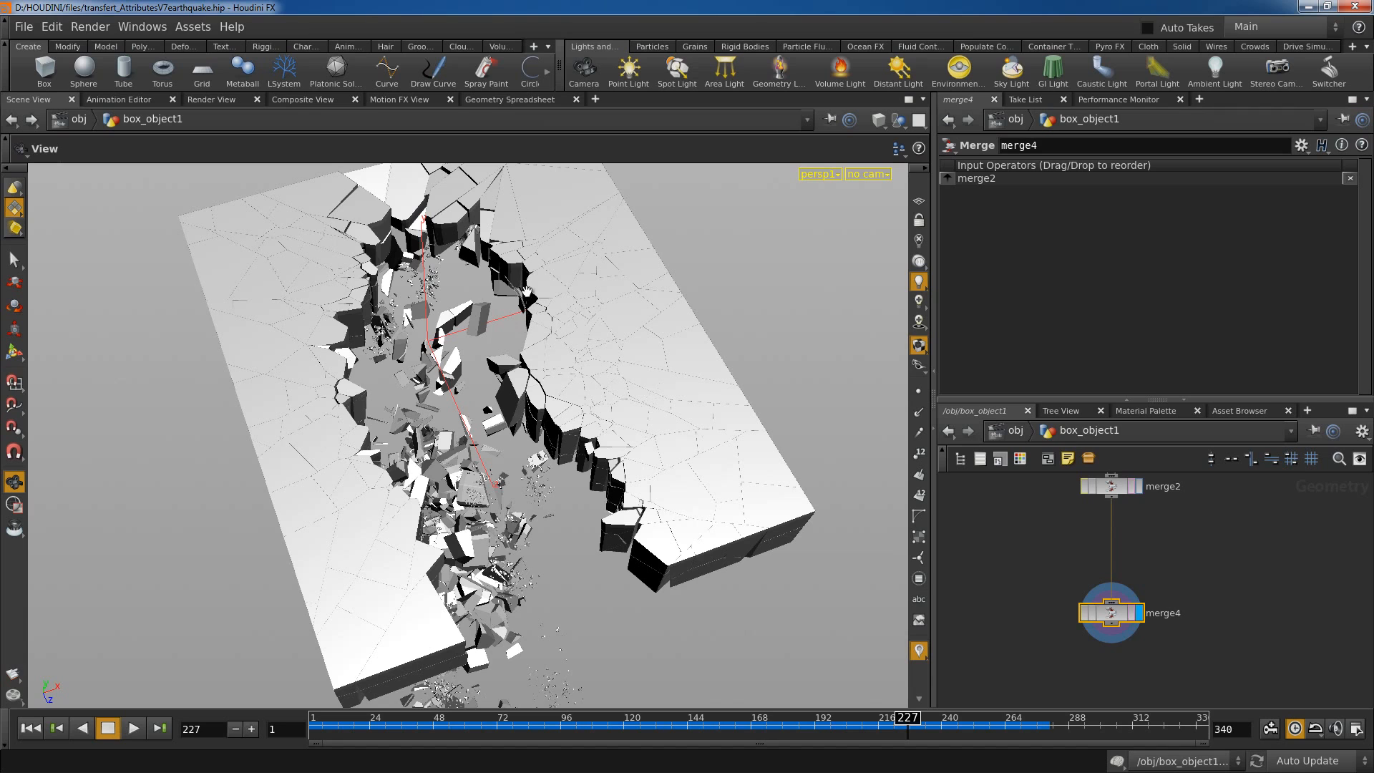
pyautogui.moveTo(496, 313); pyautogui.dragTo(438, 297)
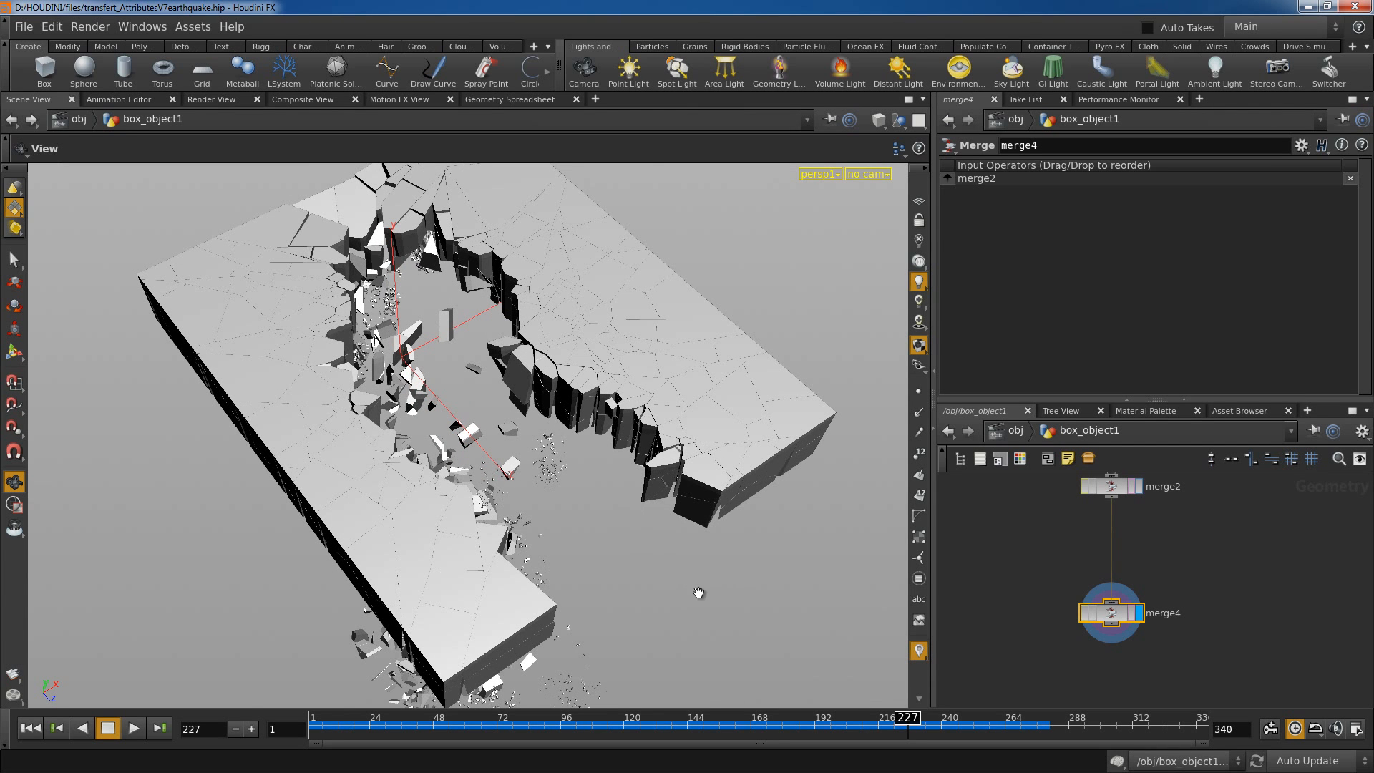
pyautogui.moveTo(698, 592); pyautogui.dragTo(603, 526)
pyautogui.moveTo(501, 454); pyautogui.dragTo(528, 548)
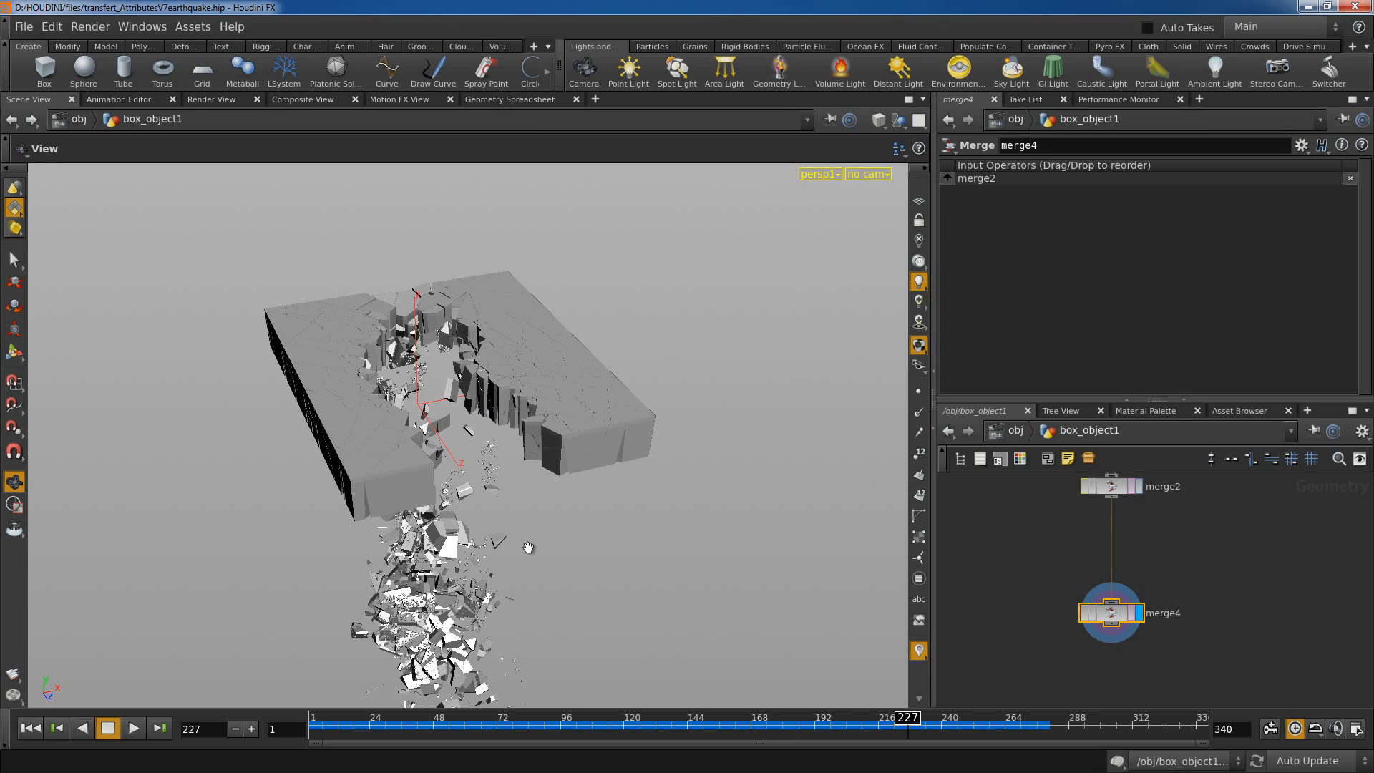
pyautogui.moveTo(528, 546); pyautogui.dragTo(623, 556)
pyautogui.moveTo(473, 395); pyautogui.dragTo(604, 534)
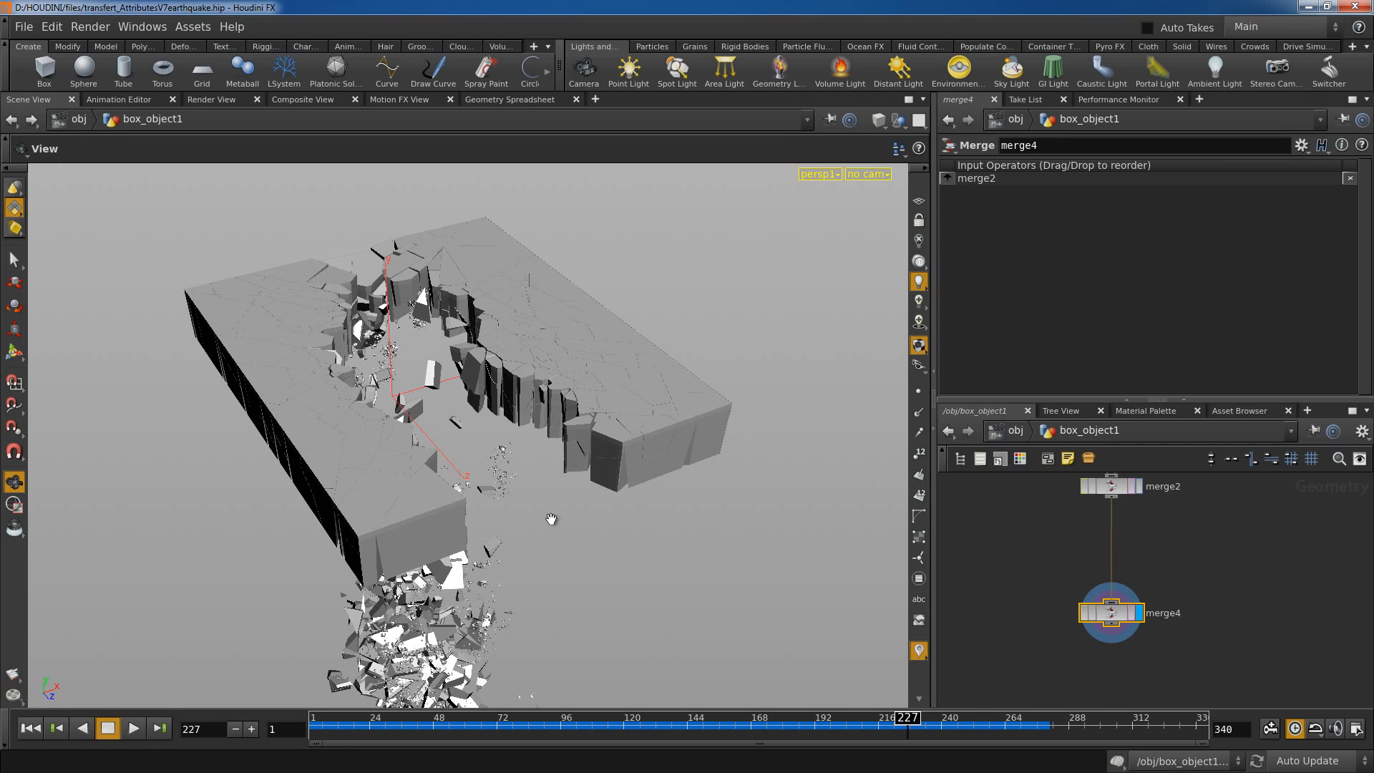
pyautogui.moveTo(570, 523); pyautogui.dragTo(491, 524)
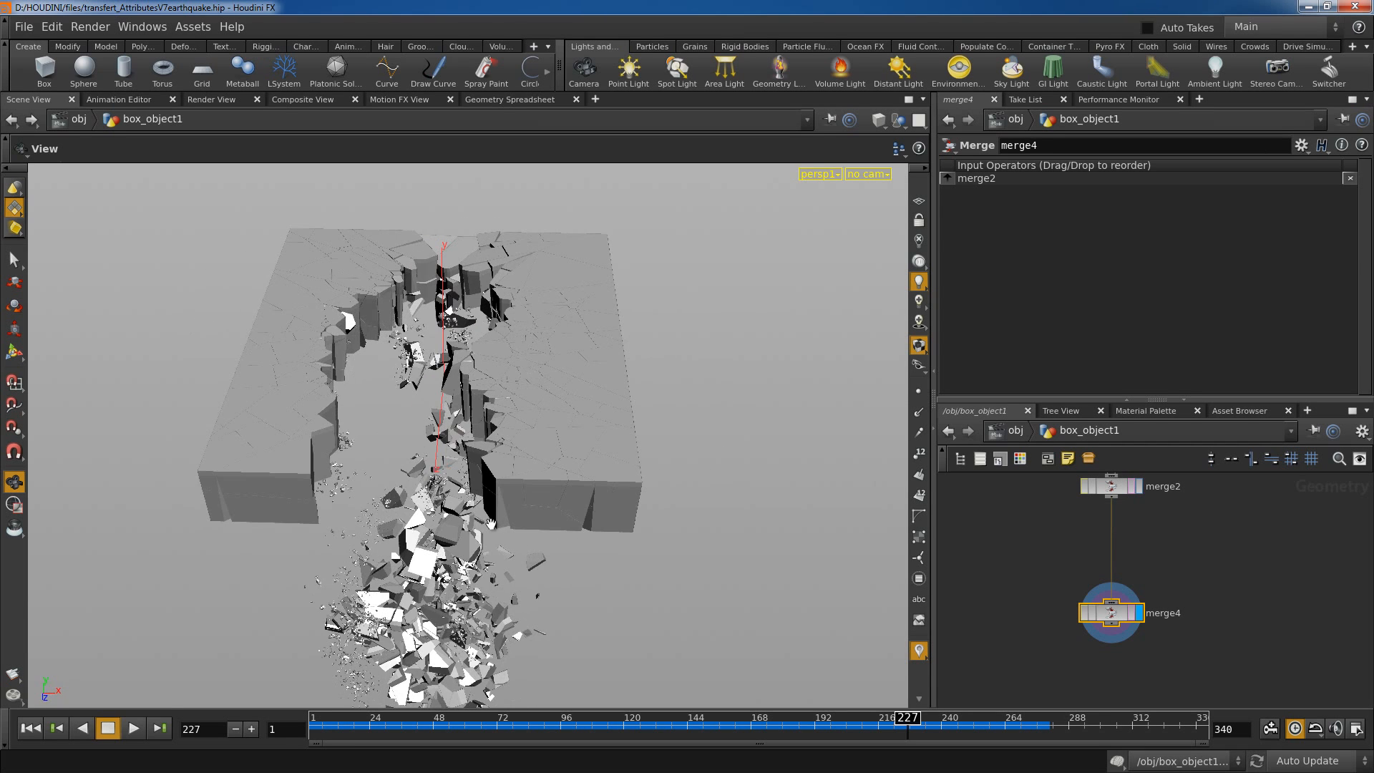
pyautogui.moveTo(356, 474); pyautogui.dragTo(329, 504)
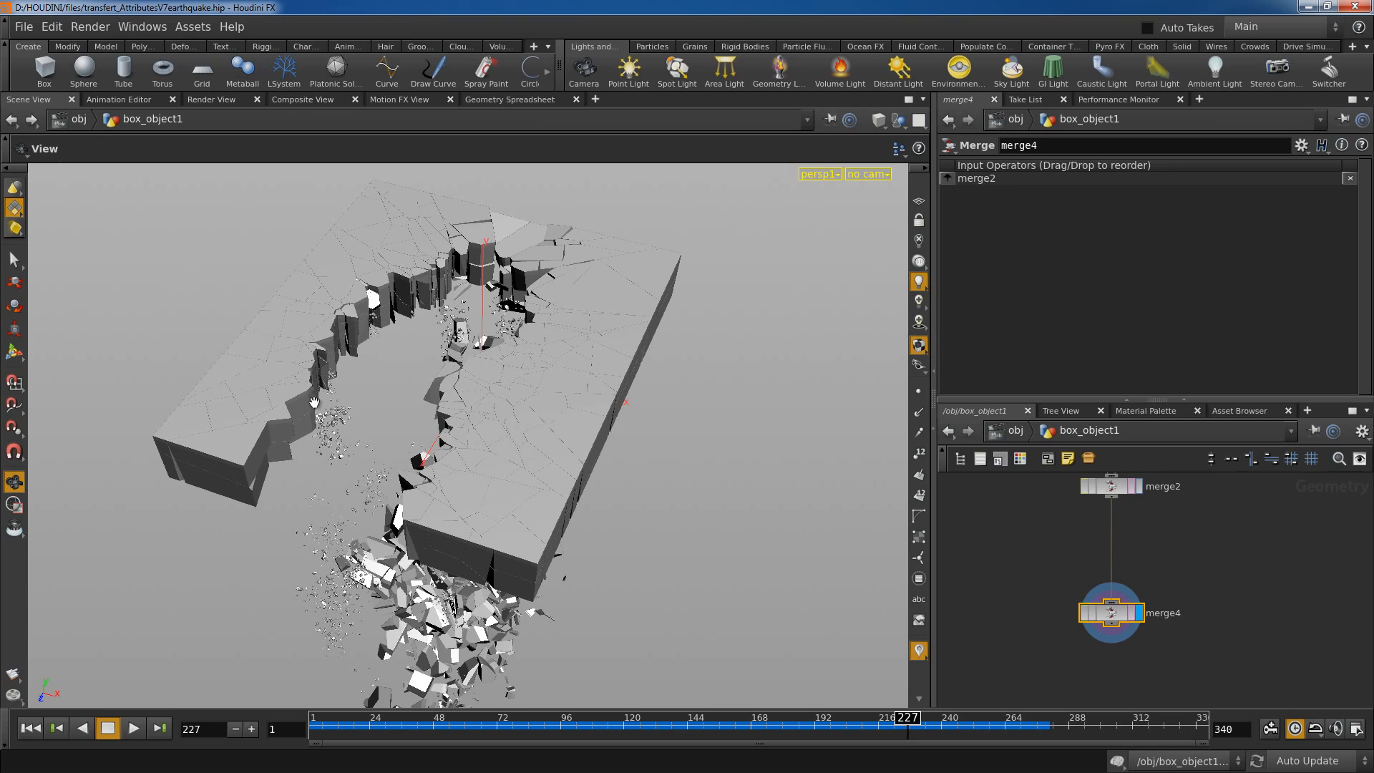
pyautogui.moveTo(272, 440); pyautogui.dragTo(599, 533)
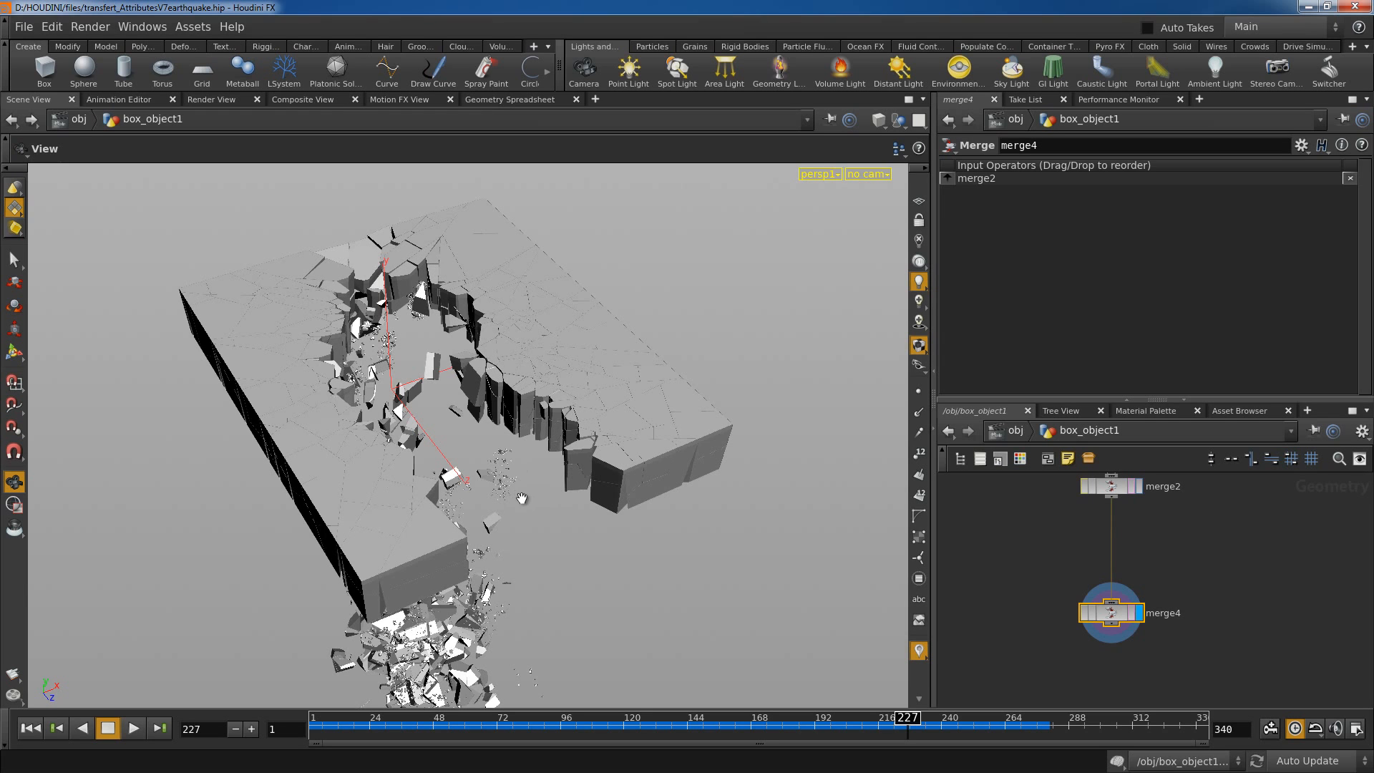
pyautogui.moveTo(570, 513); pyautogui.dragTo(500, 460)
# Inspect the loose fragments falling through the open end of the crack up close, then return to the full slab.
pyautogui.moveTo(616, 527); pyautogui.dragTo(641, 546, button='right')
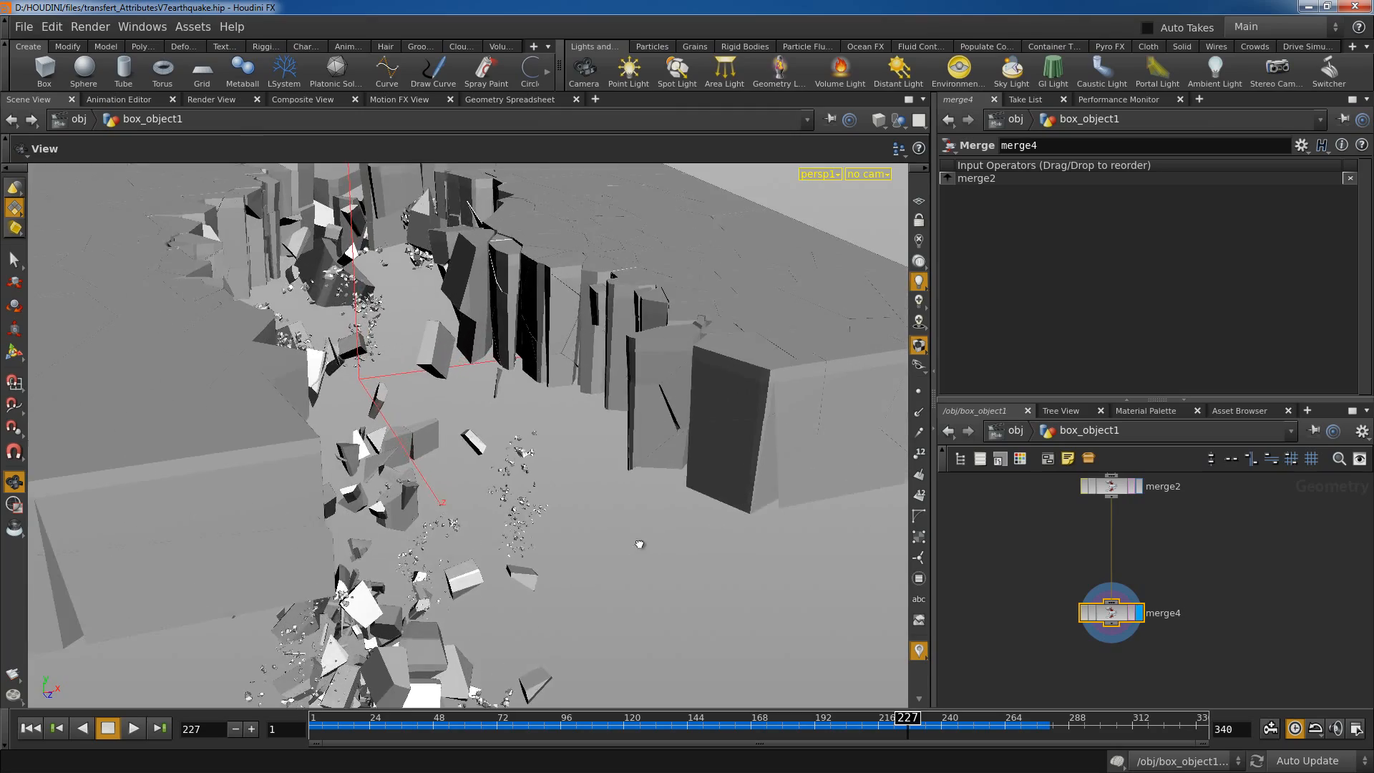
pyautogui.moveTo(641, 546); pyautogui.dragTo(474, 342)
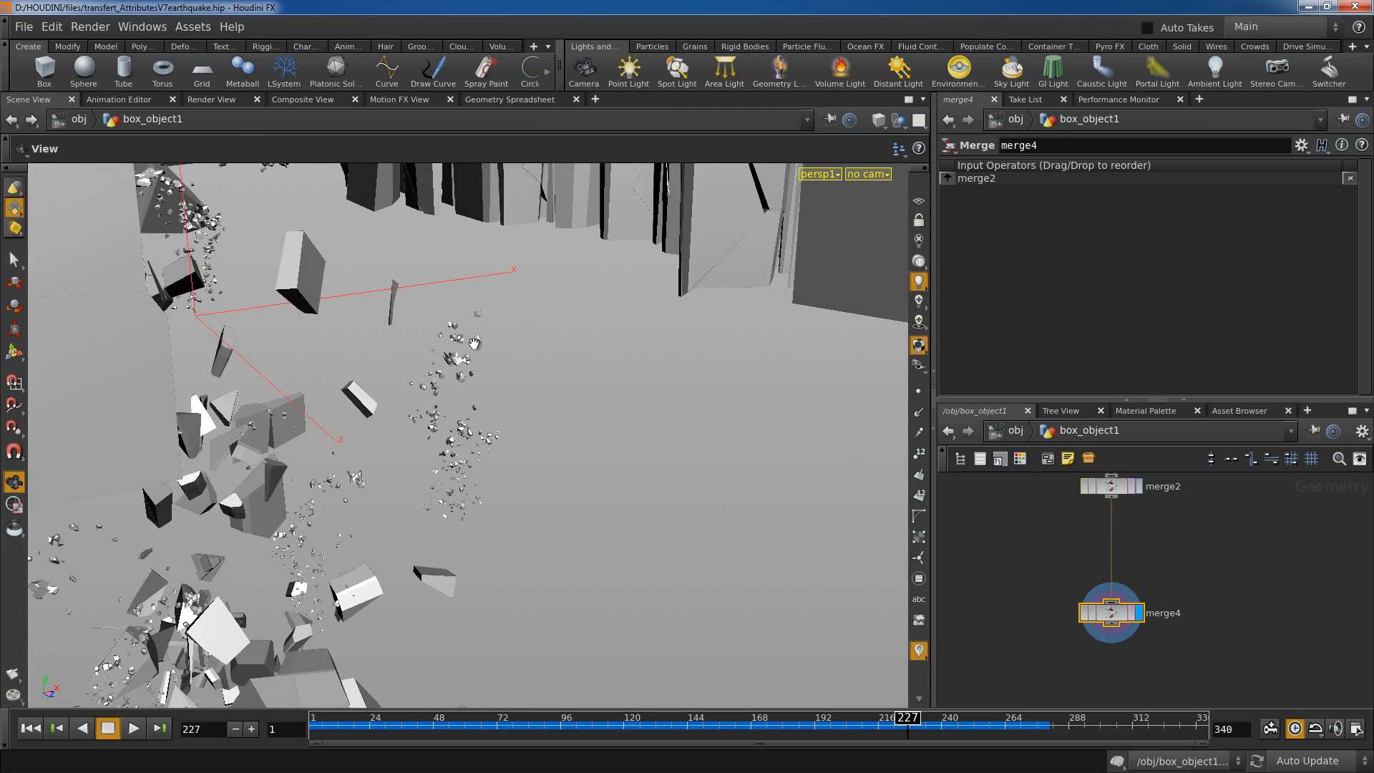
pyautogui.moveTo(605, 469); pyautogui.dragTo(494, 372, button='right')
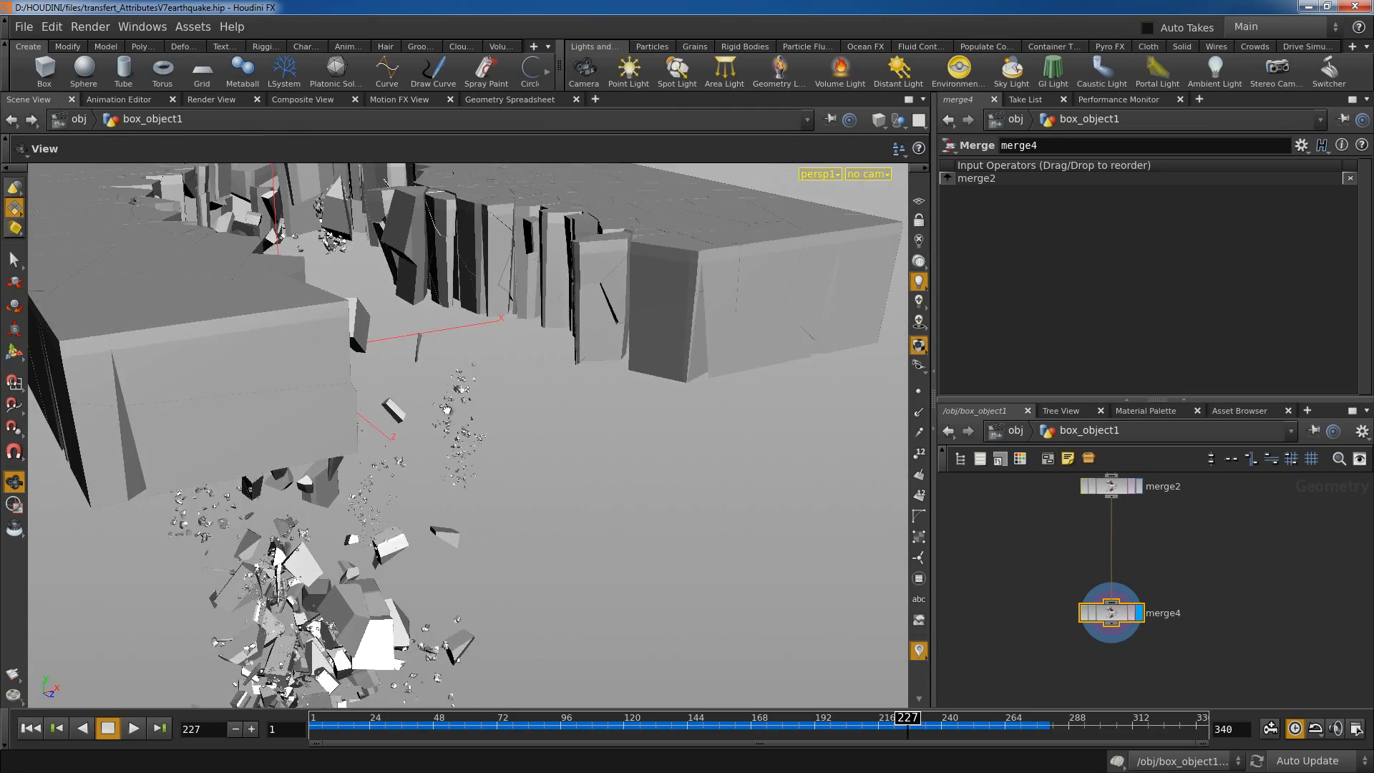
pyautogui.moveTo(493, 372); pyautogui.dragTo(390, 302)
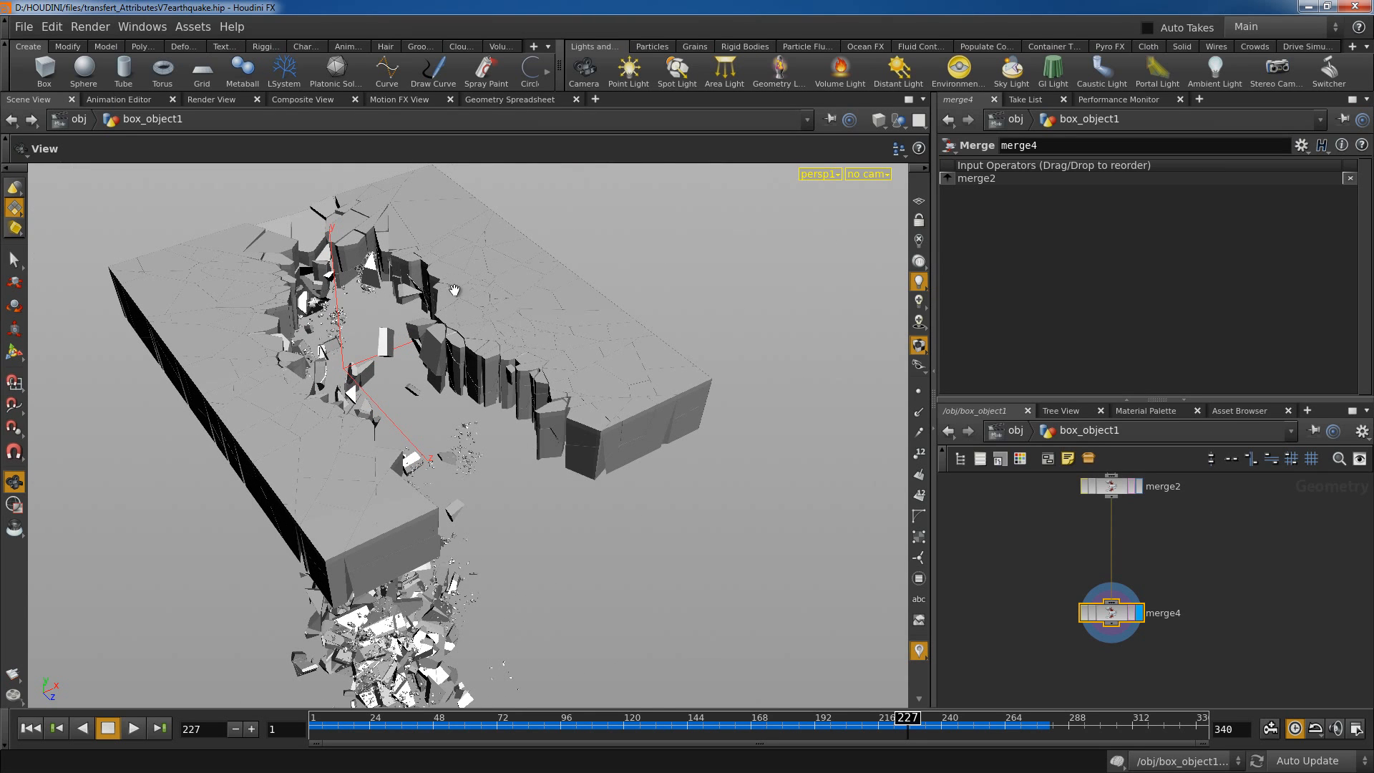
pyautogui.moveTo(623, 522); pyautogui.dragTo(655, 526)
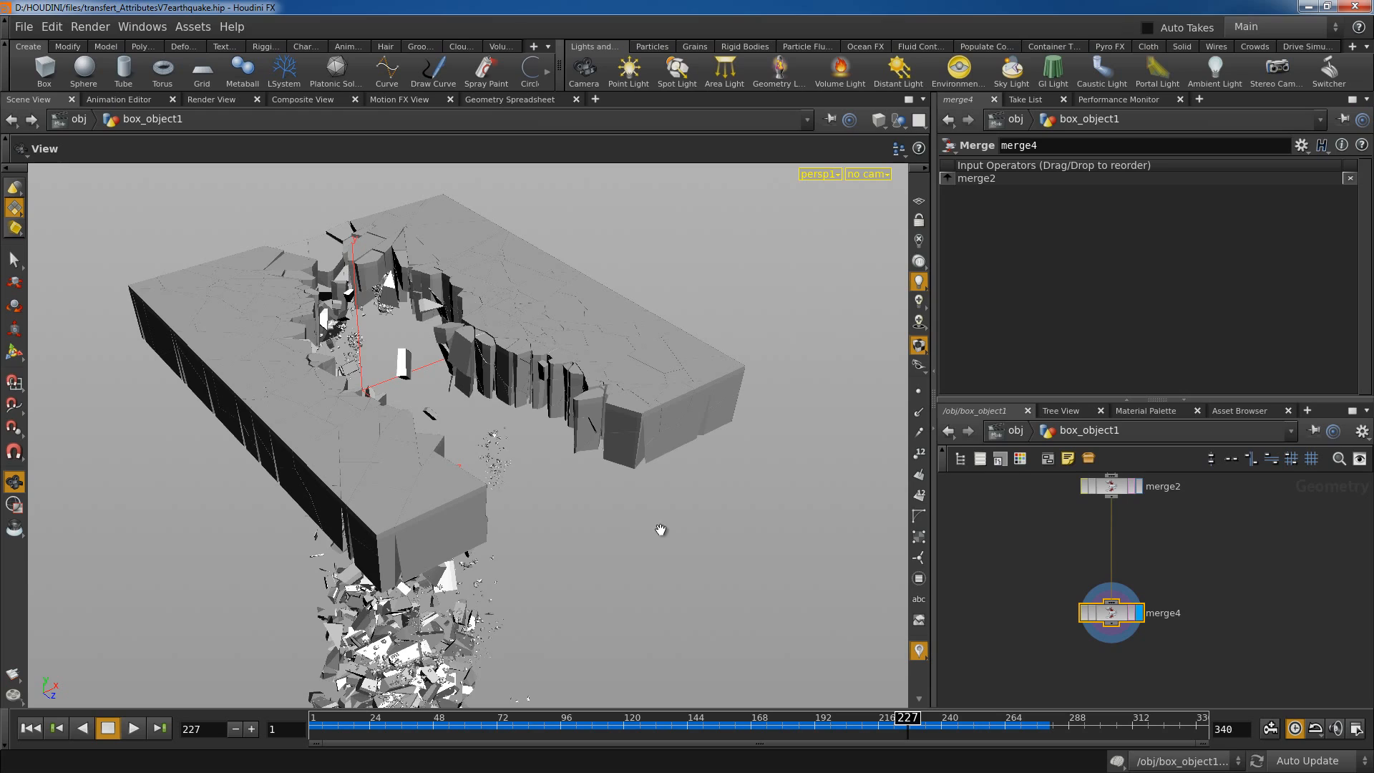
pyautogui.moveTo(660, 530); pyautogui.dragTo(573, 521)
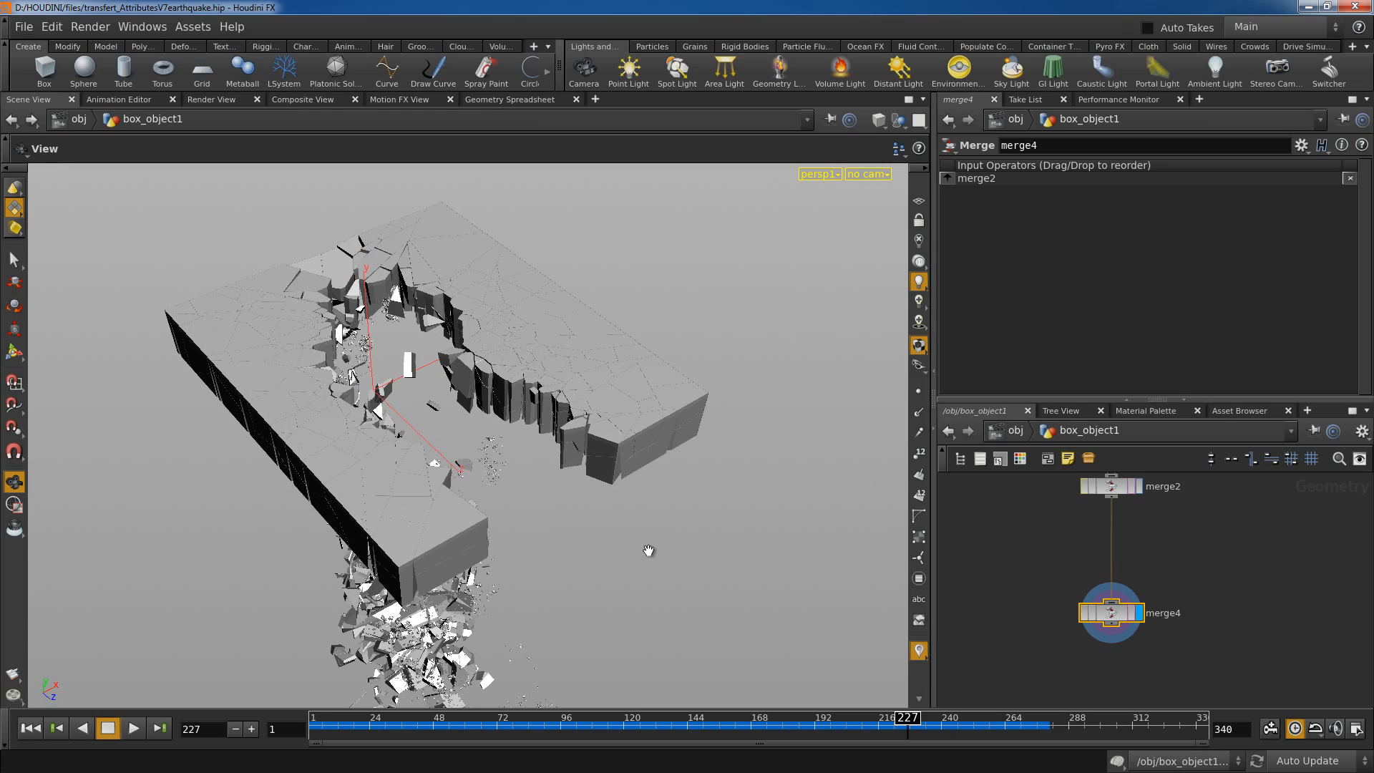
pyautogui.moveTo(696, 568); pyautogui.dragTo(657, 544)
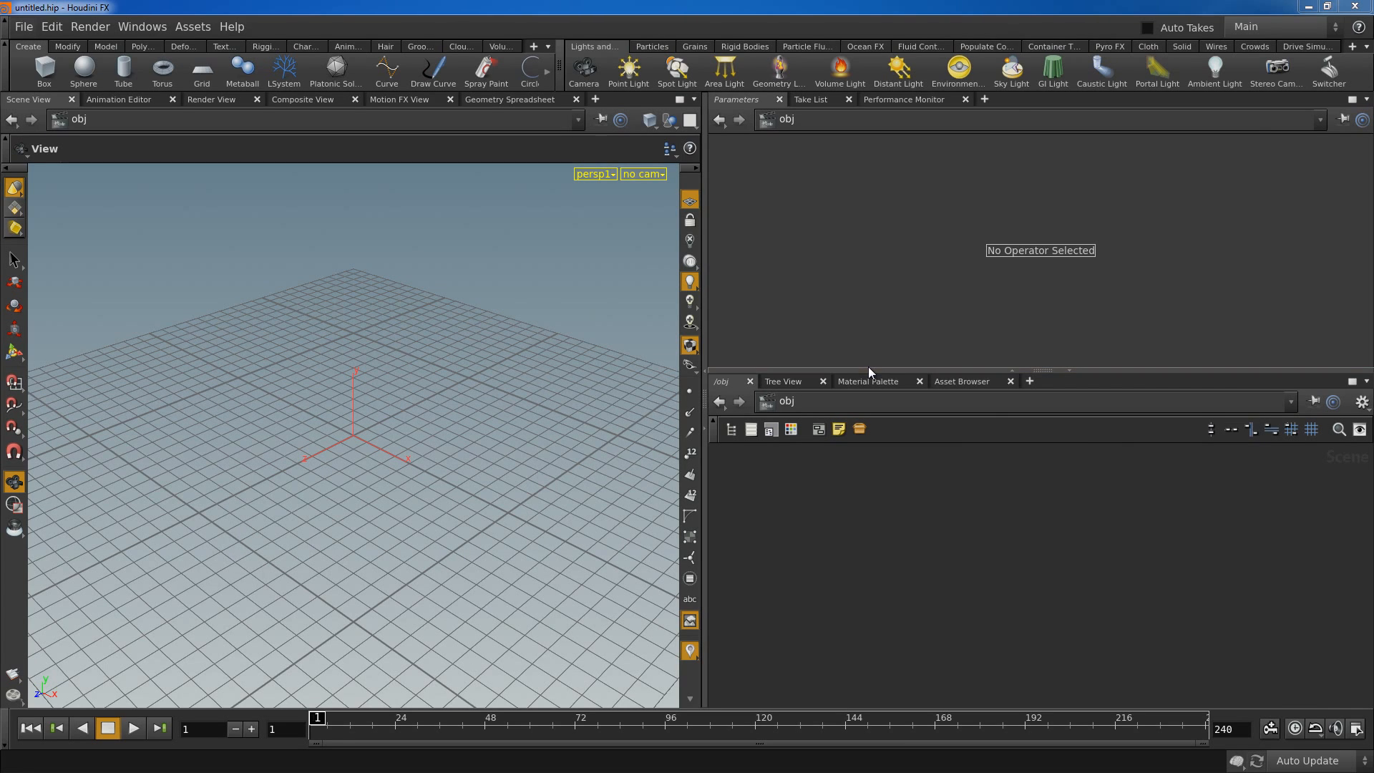
# Create a grid object at the origin of the new scene and add a Sphere node inside its network.
pyautogui.click(209, 78)
pyautogui.press('Return')
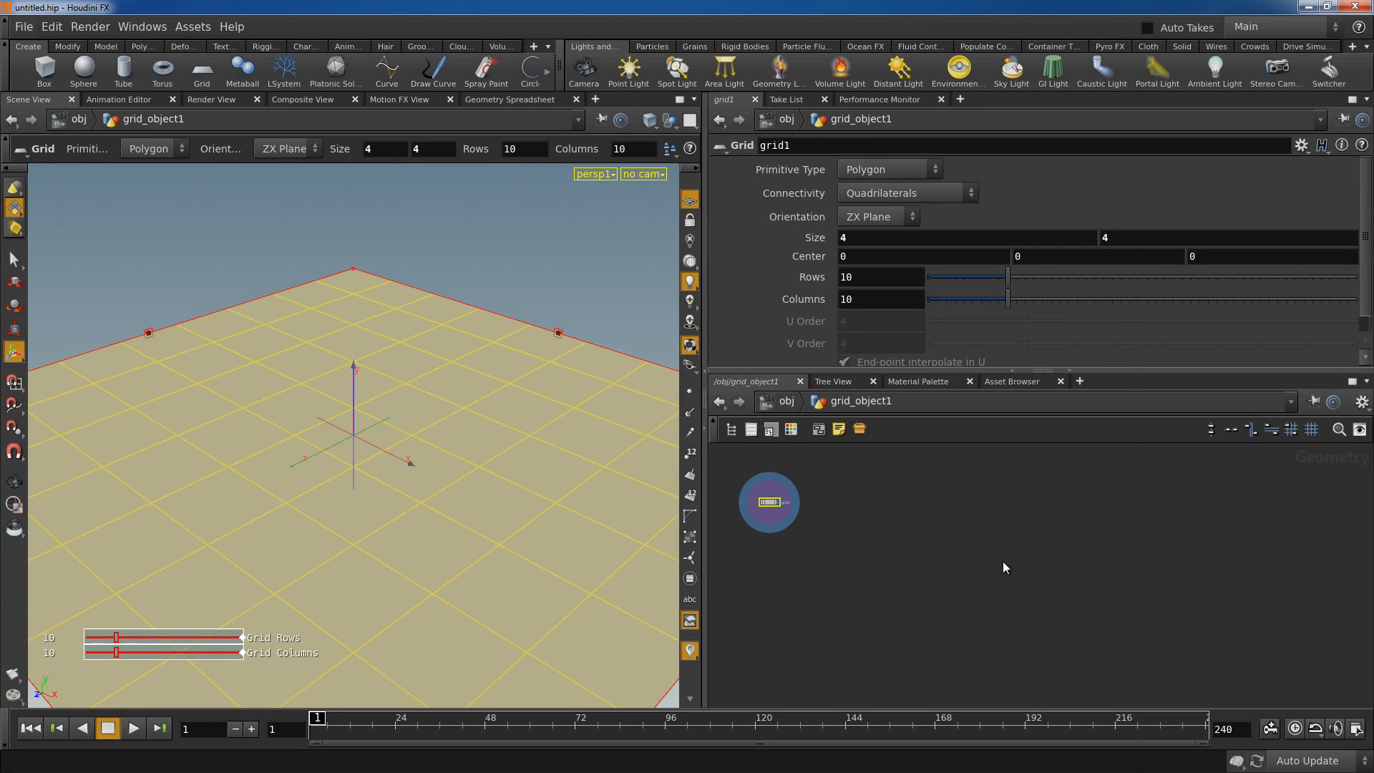
pyautogui.press('Tab')
pyautogui.write('sphere')
pyautogui.press('Return')
pyautogui.click(903, 541)
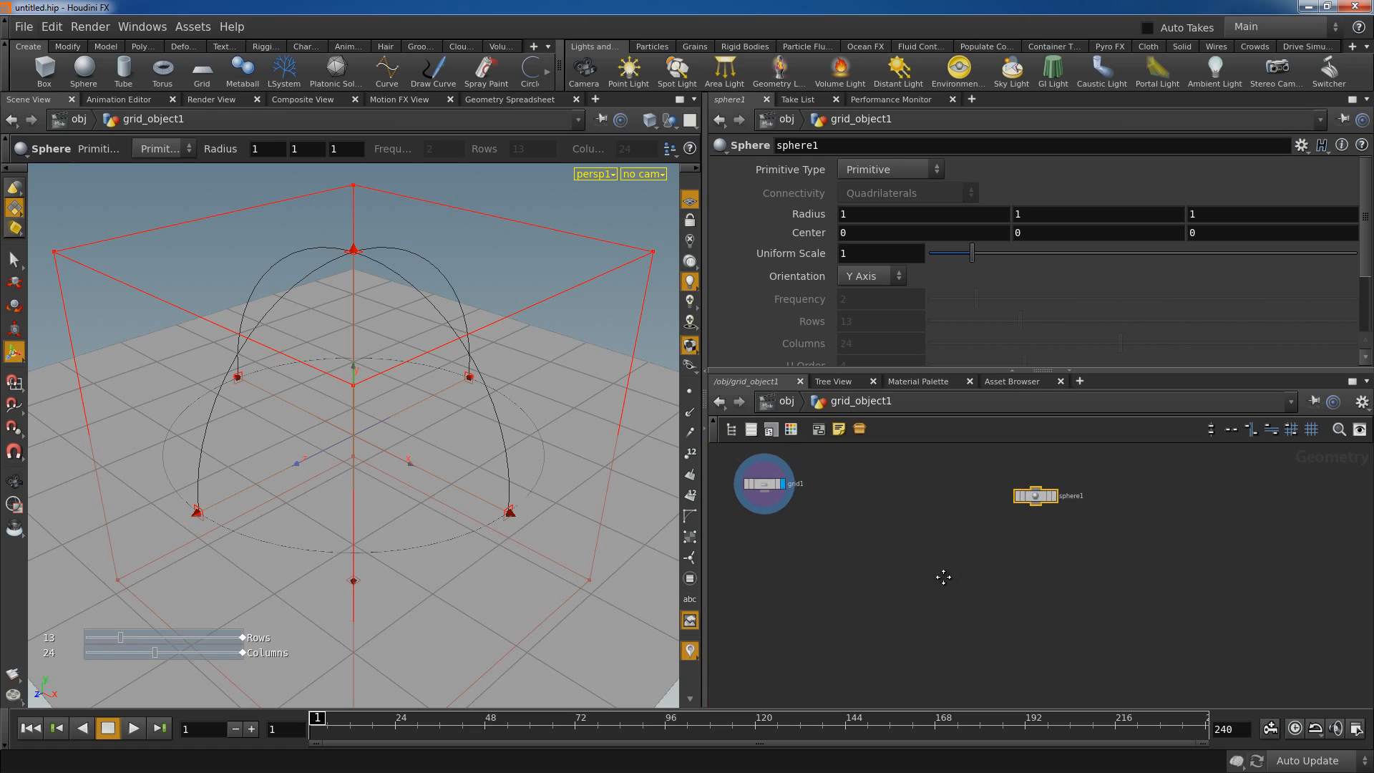
pyautogui.moveTo(944, 577); pyautogui.dragTo(1000, 625, button='middle')
pyautogui.moveTo(827, 538); pyautogui.dragTo(881, 551)
pyautogui.scroll(2, 908, 550)
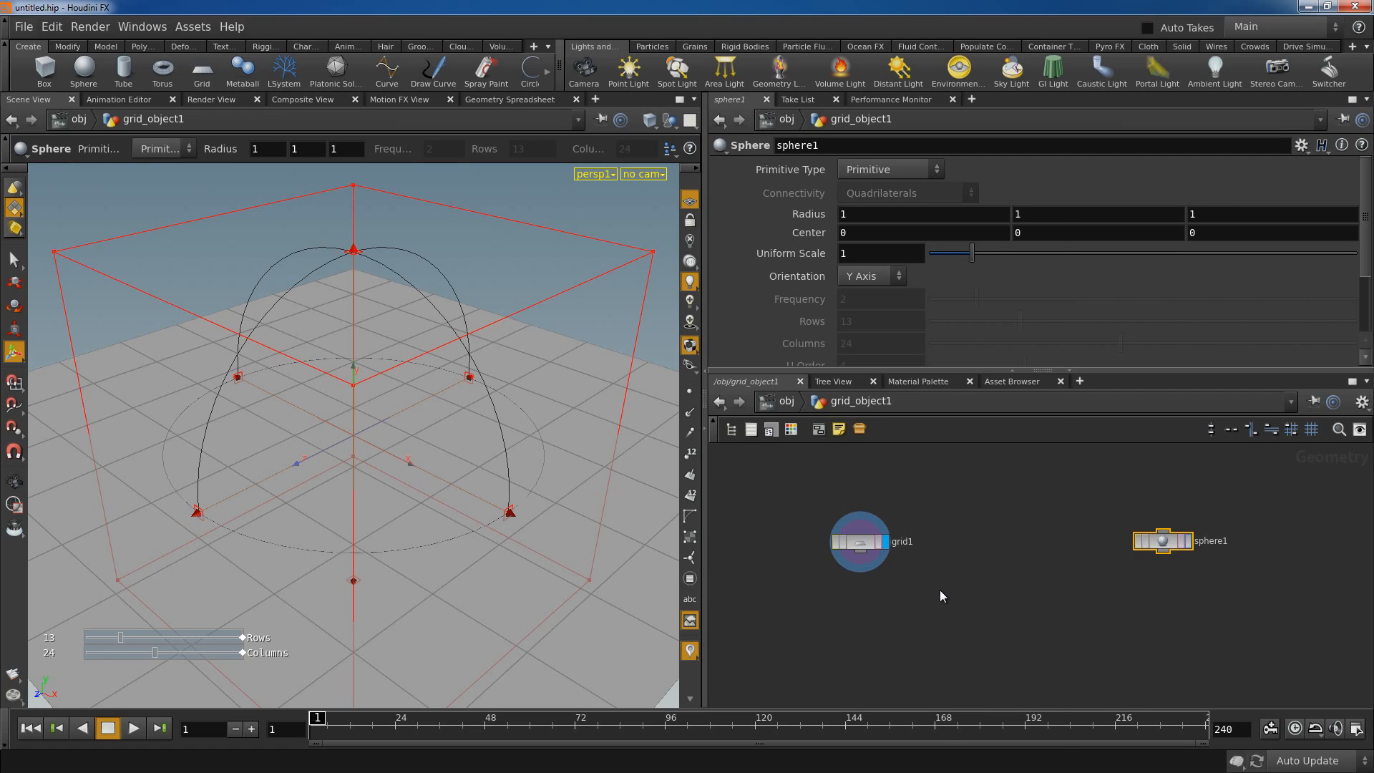
# Add a Scatter node below the grid node and wire the grid's output into it.
pyautogui.press('Tab')
pyautogui.write('sca')
pyautogui.click(1131, 247)
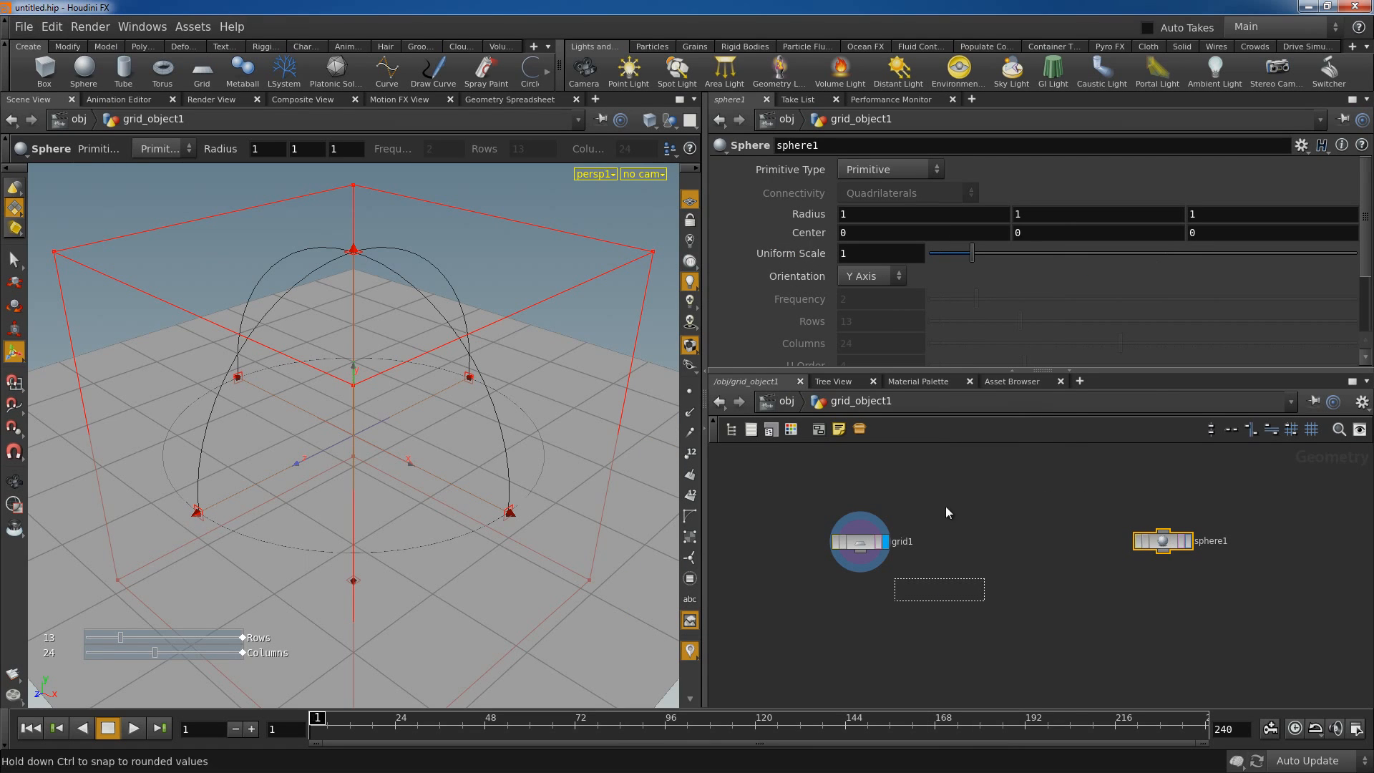
pyautogui.click(882, 609)
pyautogui.moveTo(861, 553); pyautogui.dragTo(883, 598)
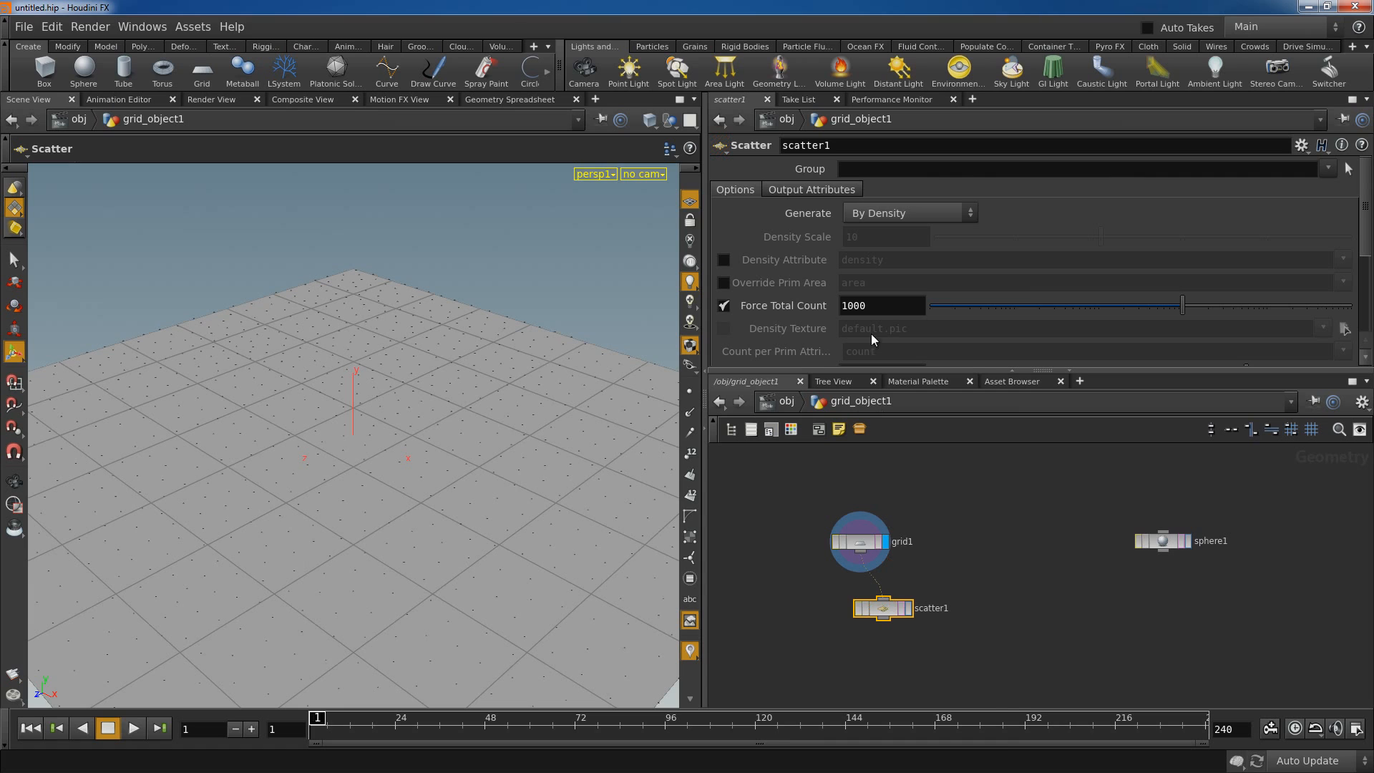
# Set the grid scatter's Force Total Count to 10000 and display the Scatter node.
pyautogui.write('0')
pyautogui.press('Return')
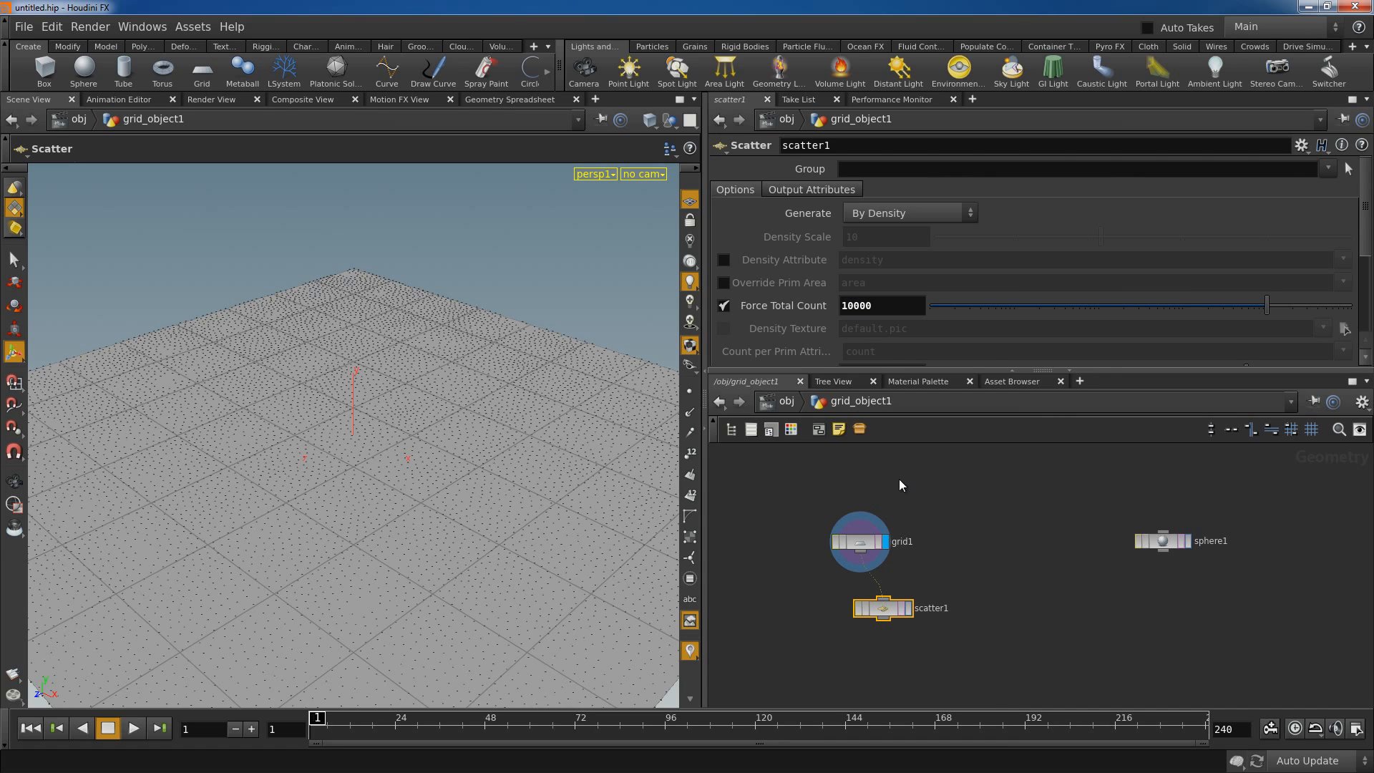
pyautogui.click(909, 608)
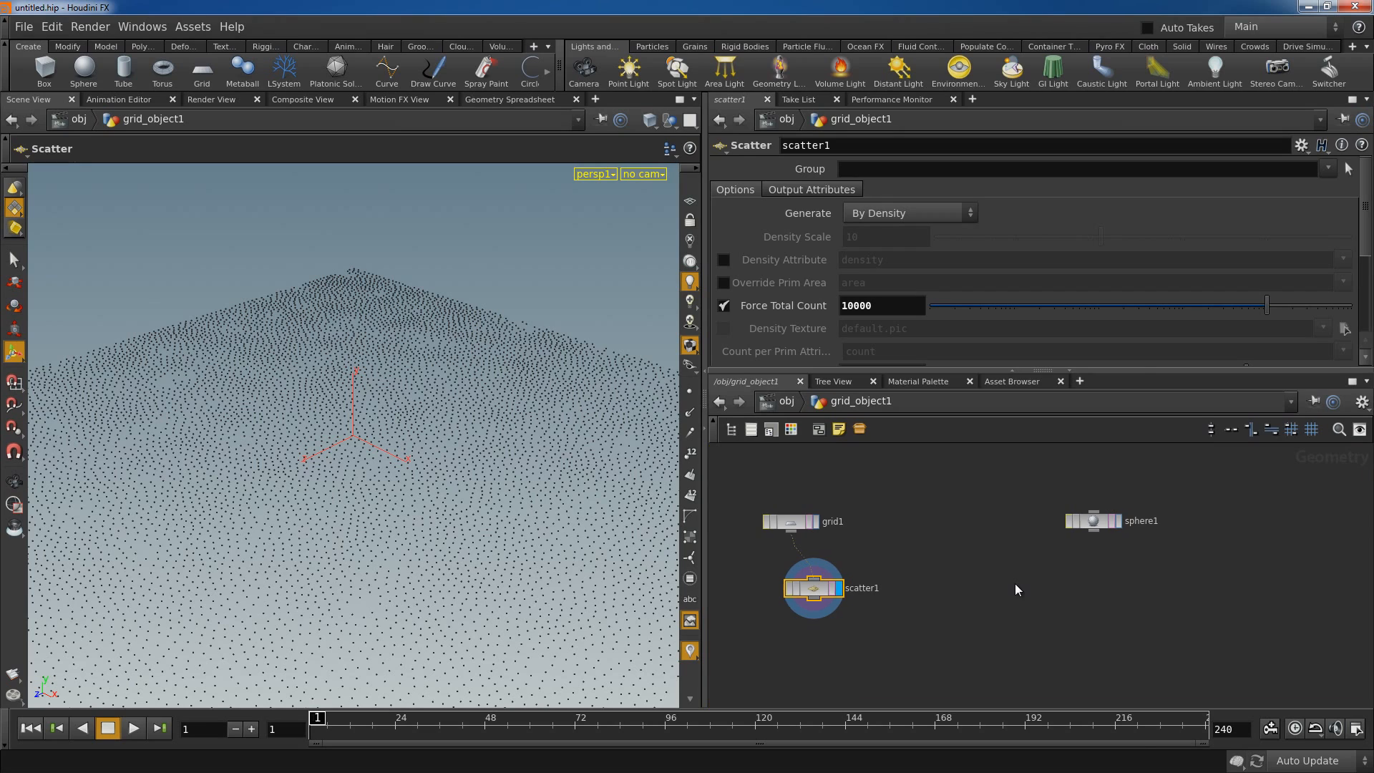
# Add an IsoOffset node below the sphere node, wire the sphere into it, and space the two nodes apart.
pyautogui.press('Tab')
pyautogui.write('iso')
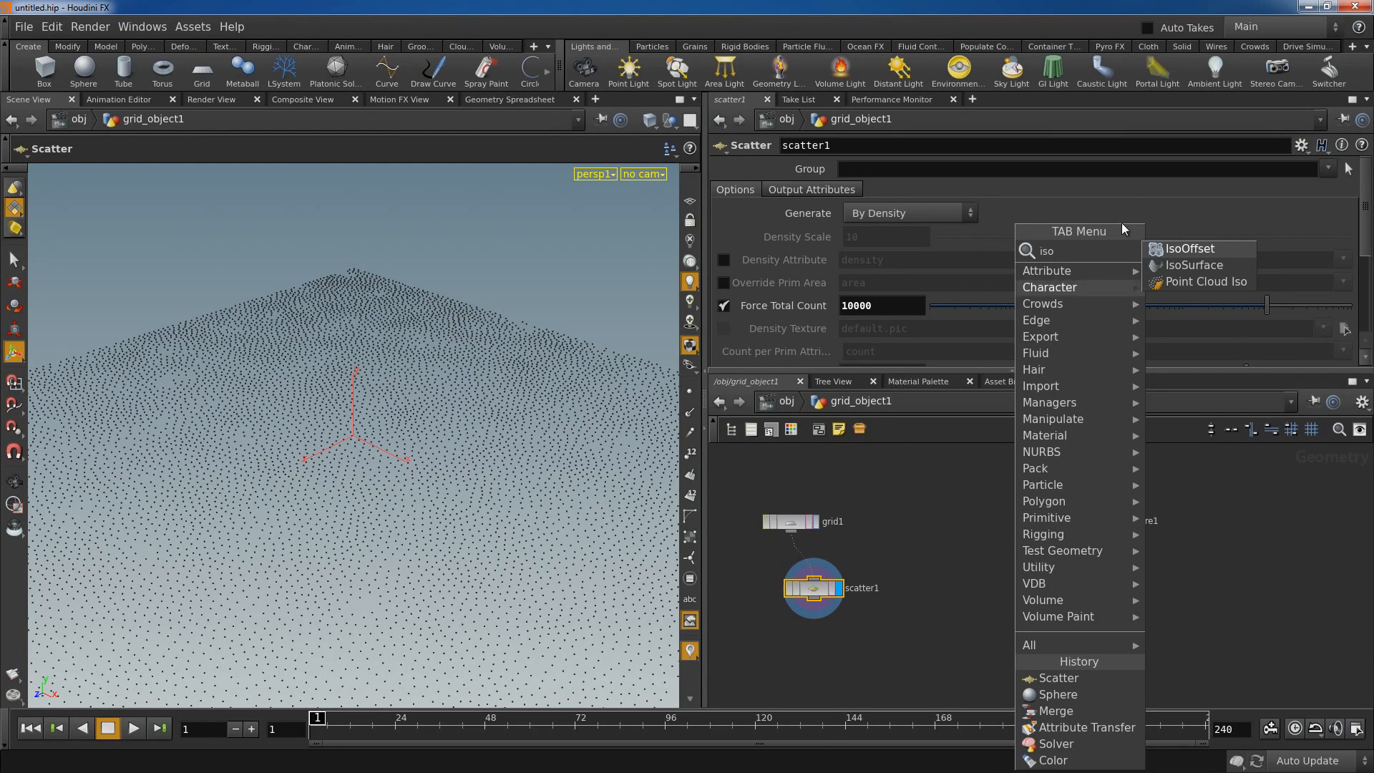
pyautogui.click(1058, 694)
pyautogui.click(1096, 574)
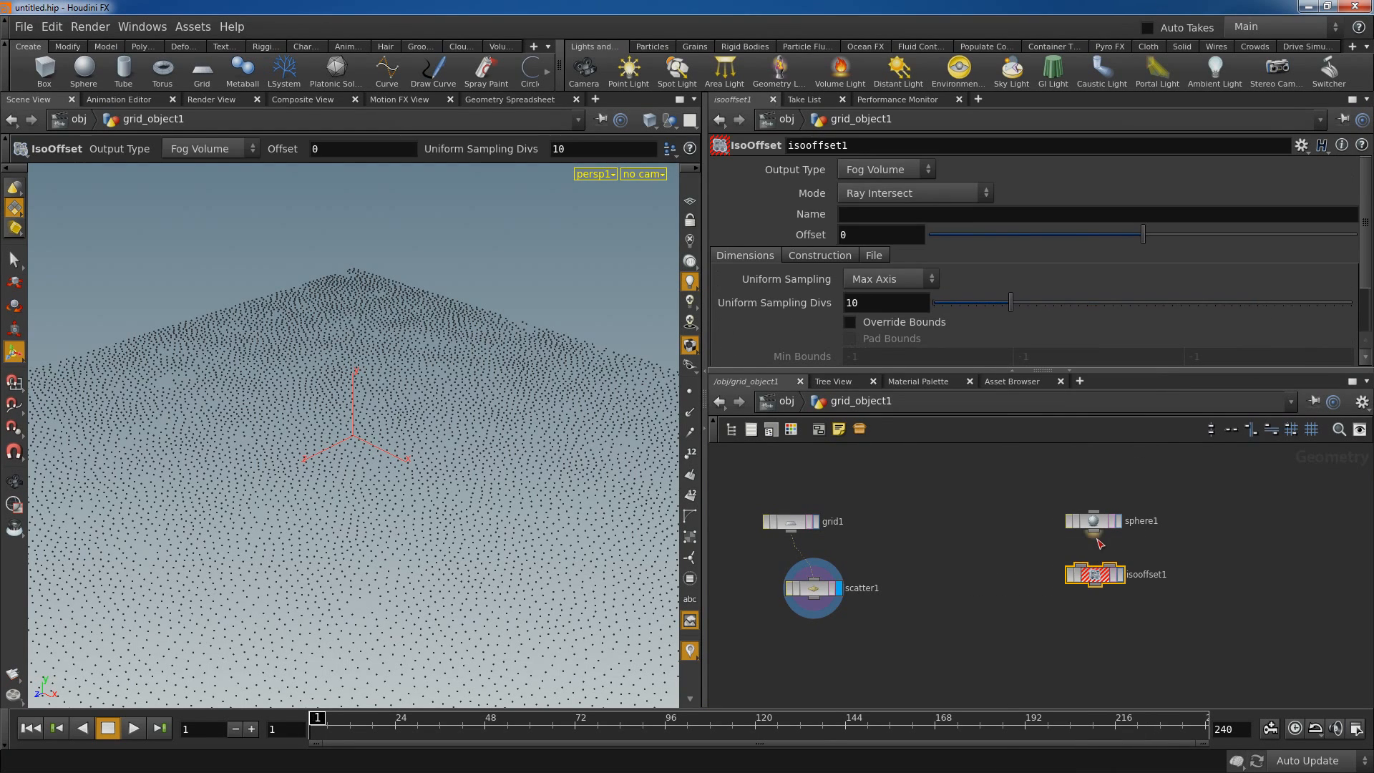
pyautogui.moveTo(1095, 532); pyautogui.dragTo(1093, 565)
pyautogui.moveTo(1135, 616); pyautogui.dragTo(1096, 594, button='middle')
pyautogui.moveTo(1059, 499); pyautogui.dragTo(1061, 481)
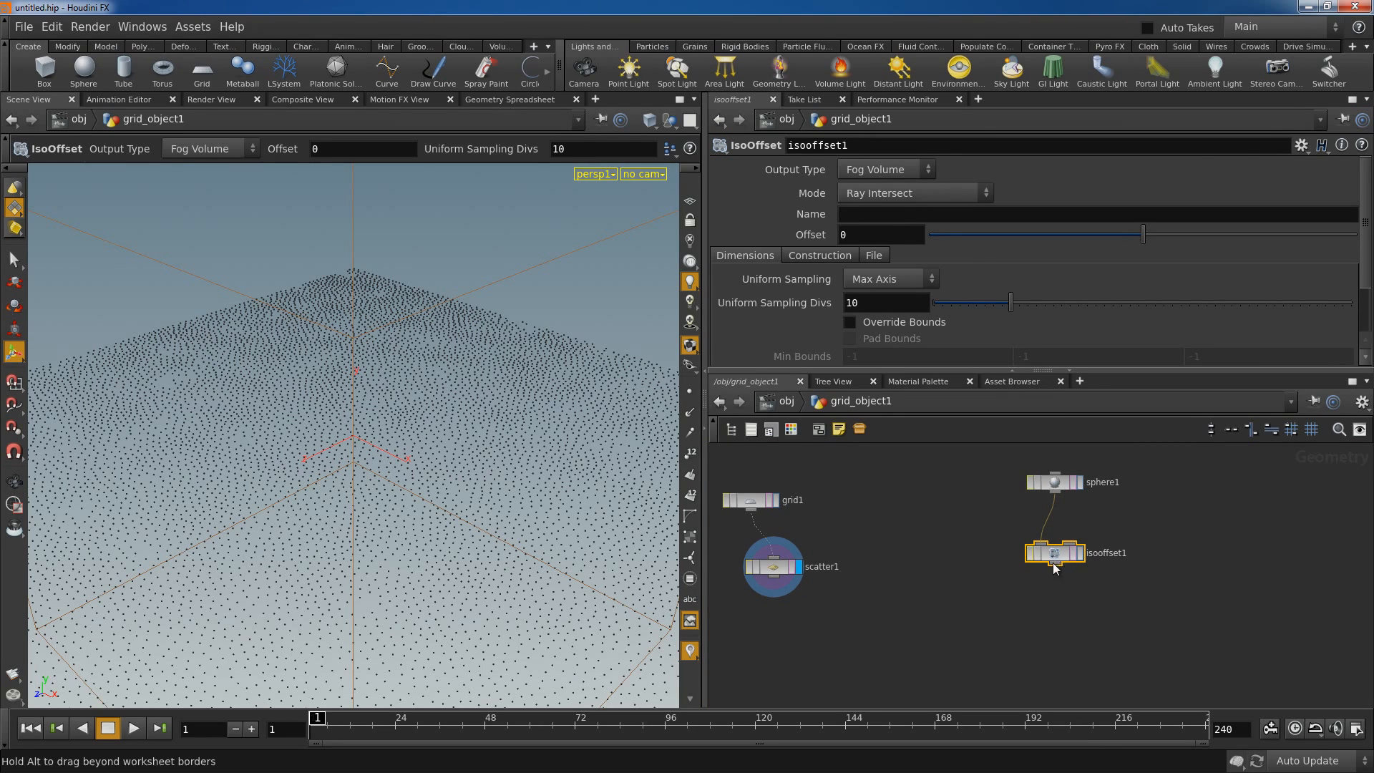
pyautogui.moveTo(1054, 555); pyautogui.dragTo(1056, 589)
# Add a second Scatter node fed by the IsoOffset node and display its points.
pyautogui.press('Tab')
pyautogui.write('sca')
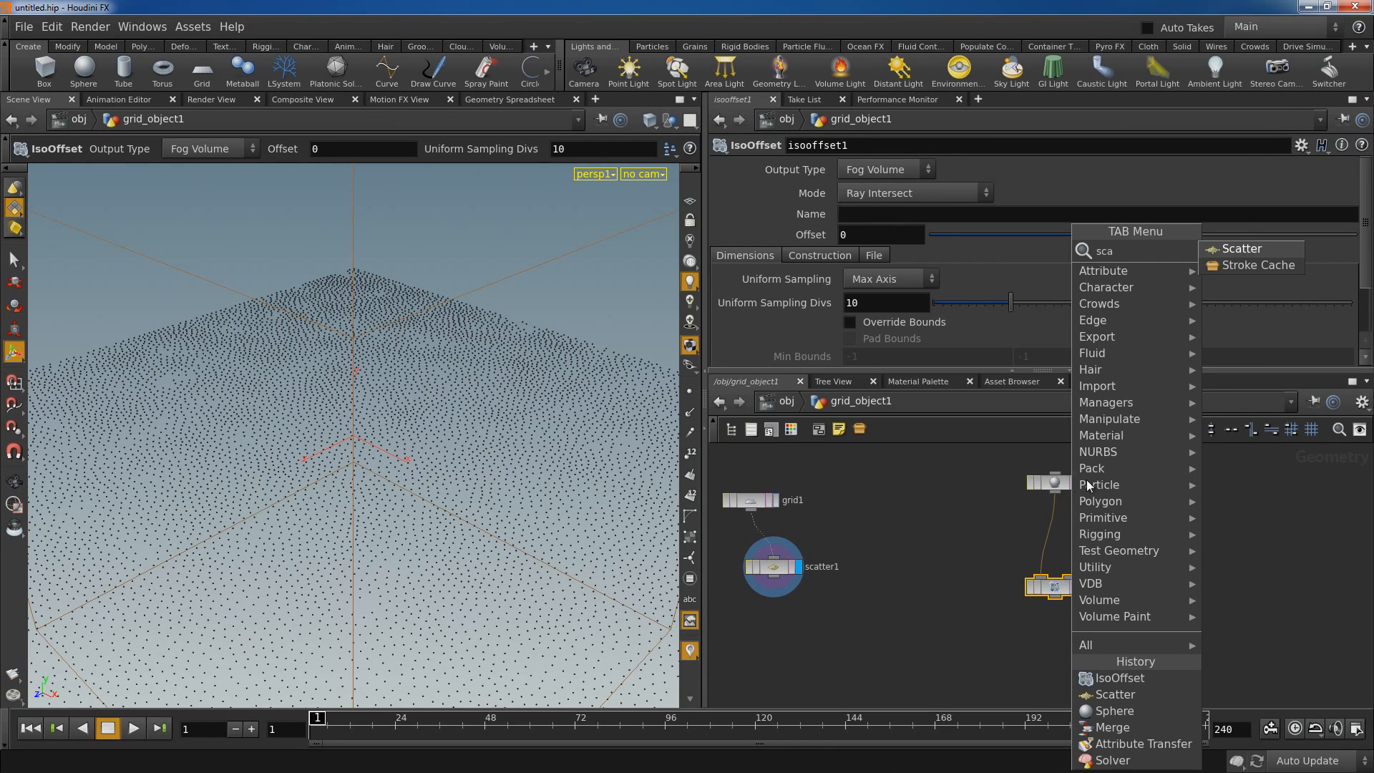
pyautogui.press('Return')
pyautogui.click(1052, 651)
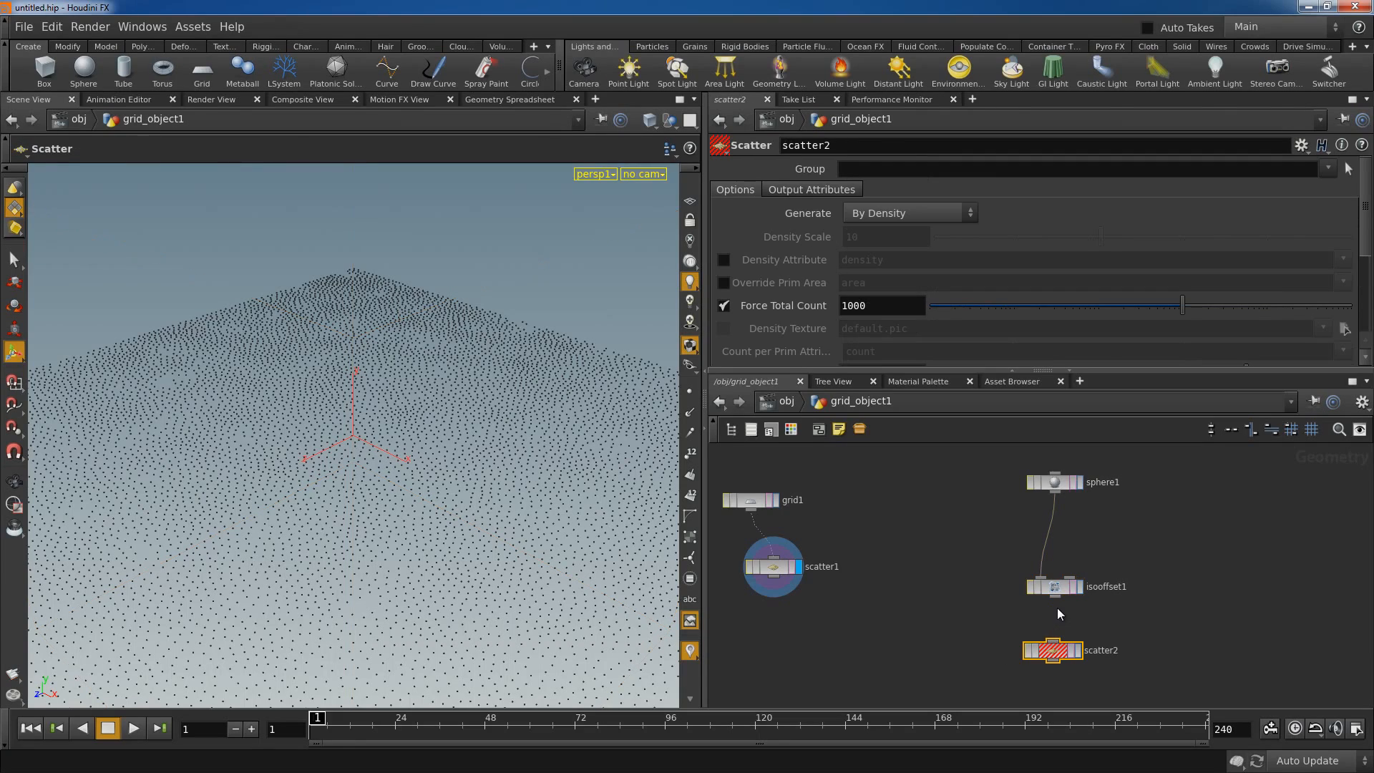
pyautogui.click(1078, 651)
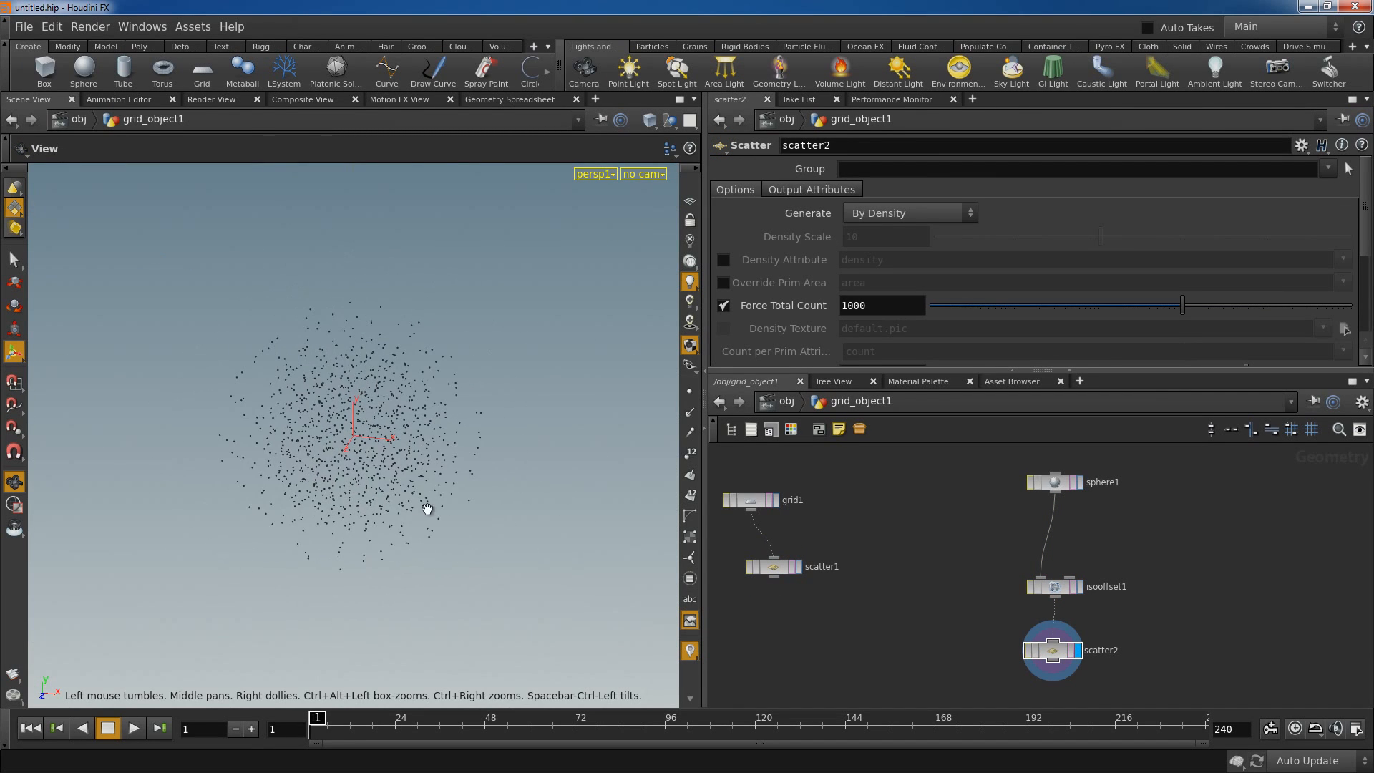
# Set the IsoOffset node's Uniform Sampling Divs to 35.
pyautogui.click(1058, 587)
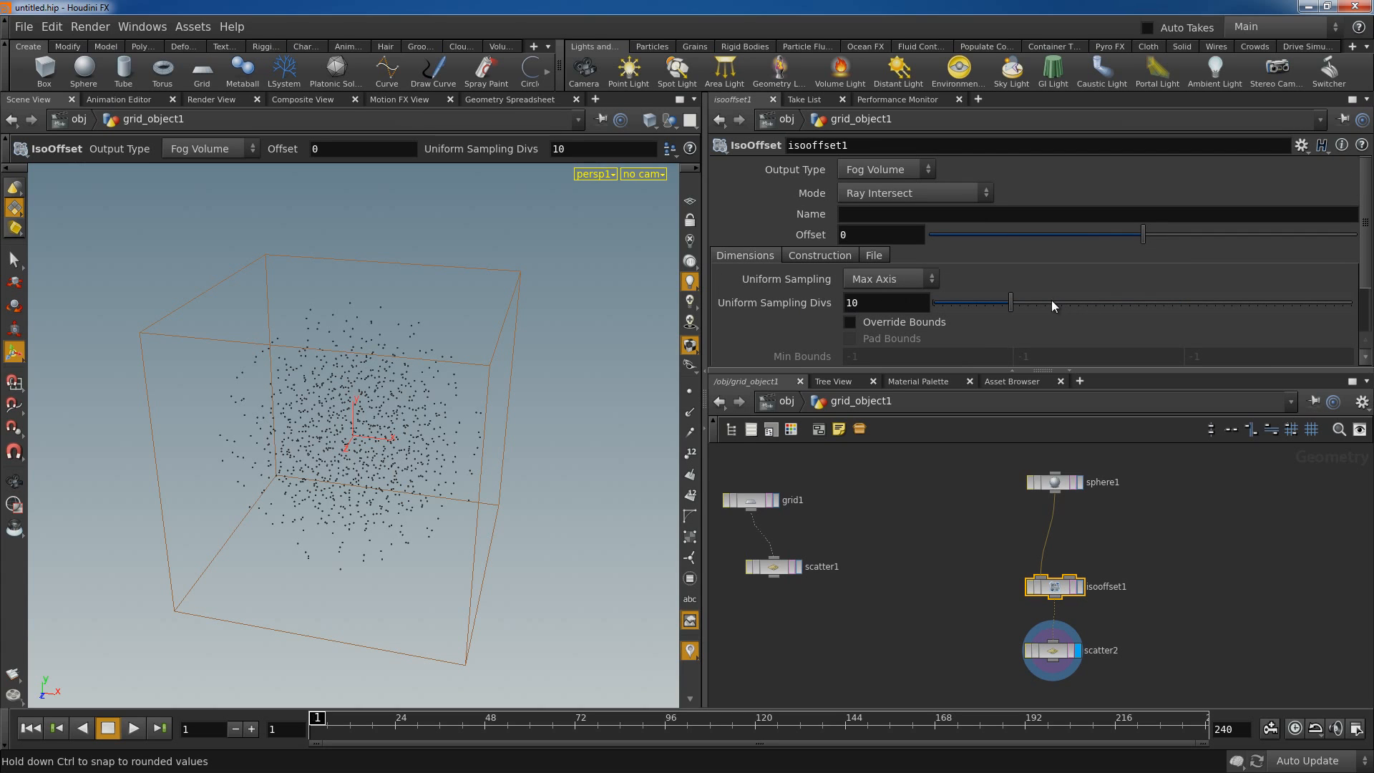
pyautogui.moveTo(1033, 301); pyautogui.dragTo(1226, 299)
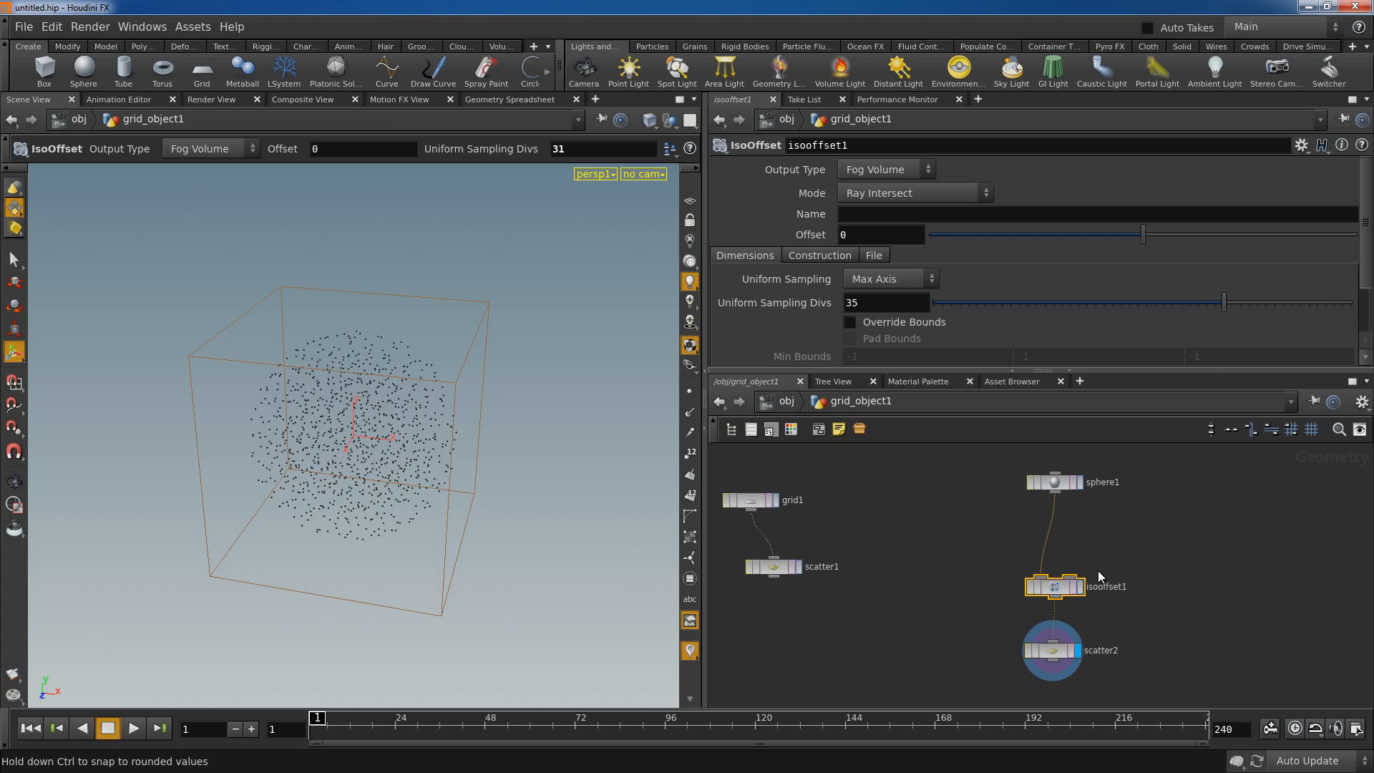
# Insert a Transform node between the sphere and the IsoOffset, and set its Uniform Scale to 0.49.
pyautogui.press('Tab')
pyautogui.write('tra')
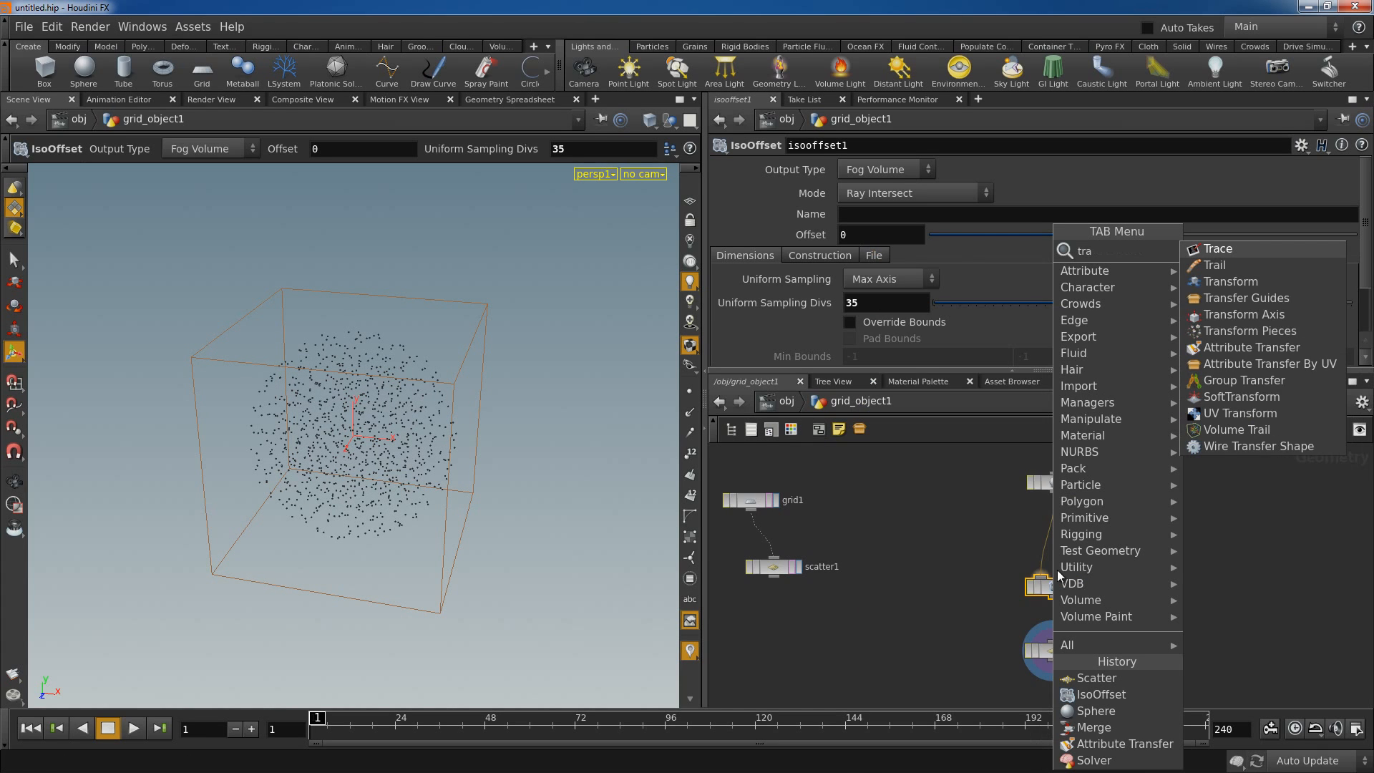
pyautogui.click(1249, 284)
pyautogui.click(1056, 526)
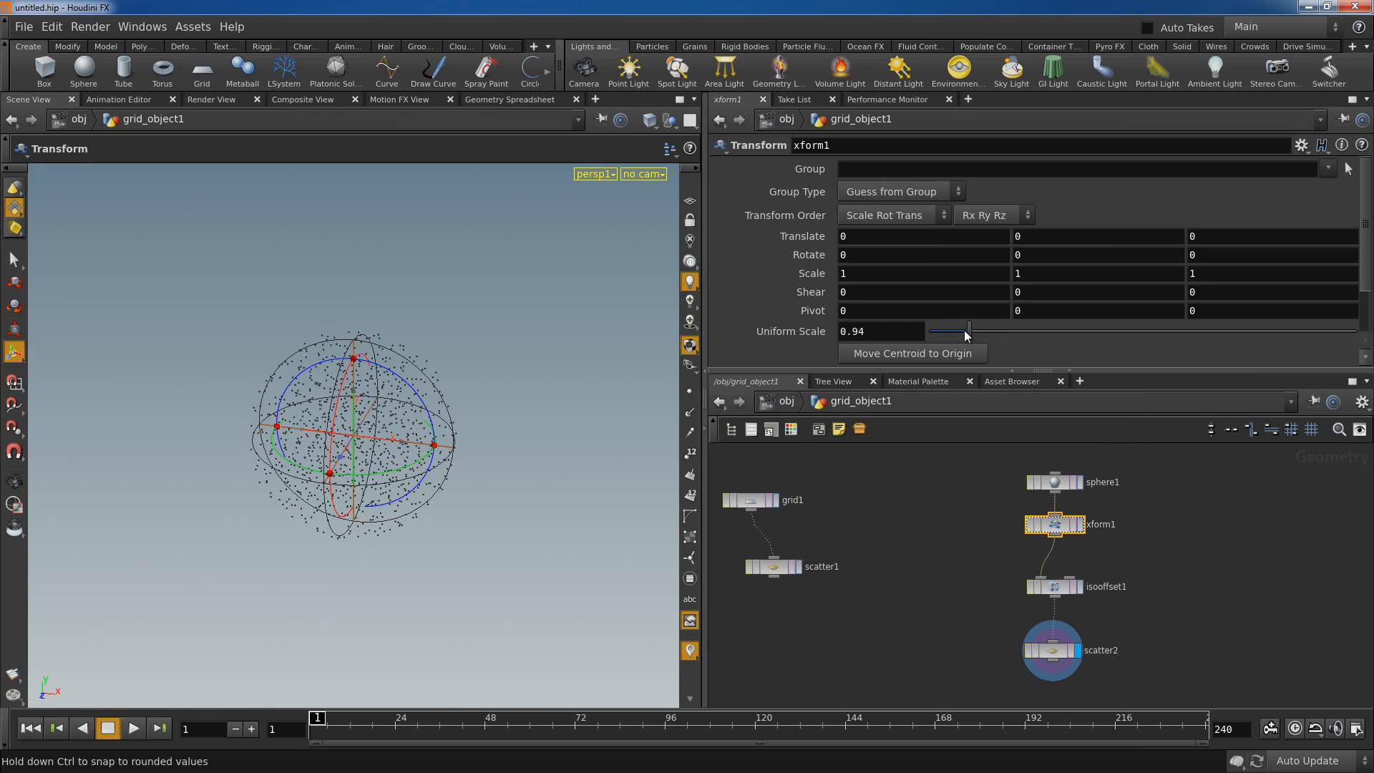
pyautogui.moveTo(964, 329); pyautogui.dragTo(950, 331)
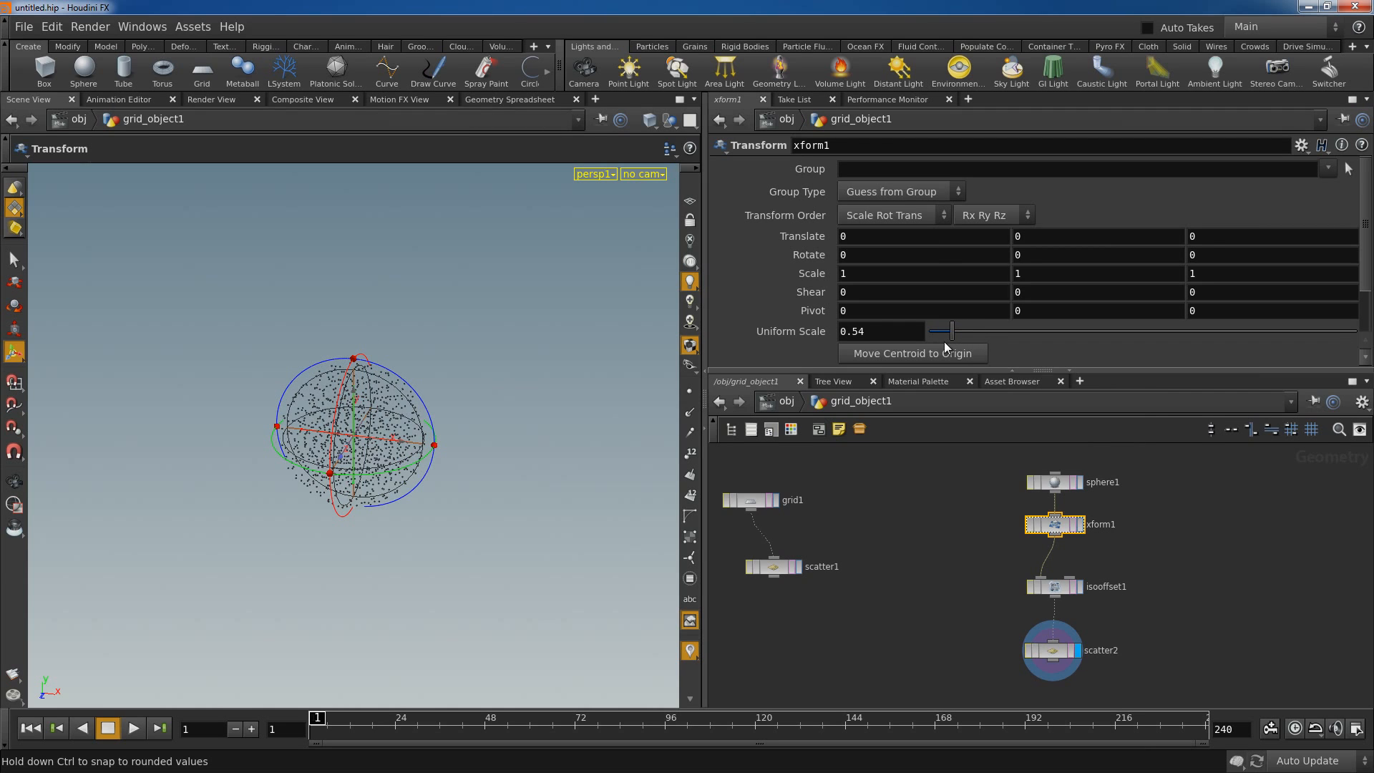
# Template the grid's Scatter node so its points show together with the sphere's points.
pyautogui.click(792, 568)
pyautogui.moveTo(890, 577); pyautogui.dragTo(922, 487, button='middle')
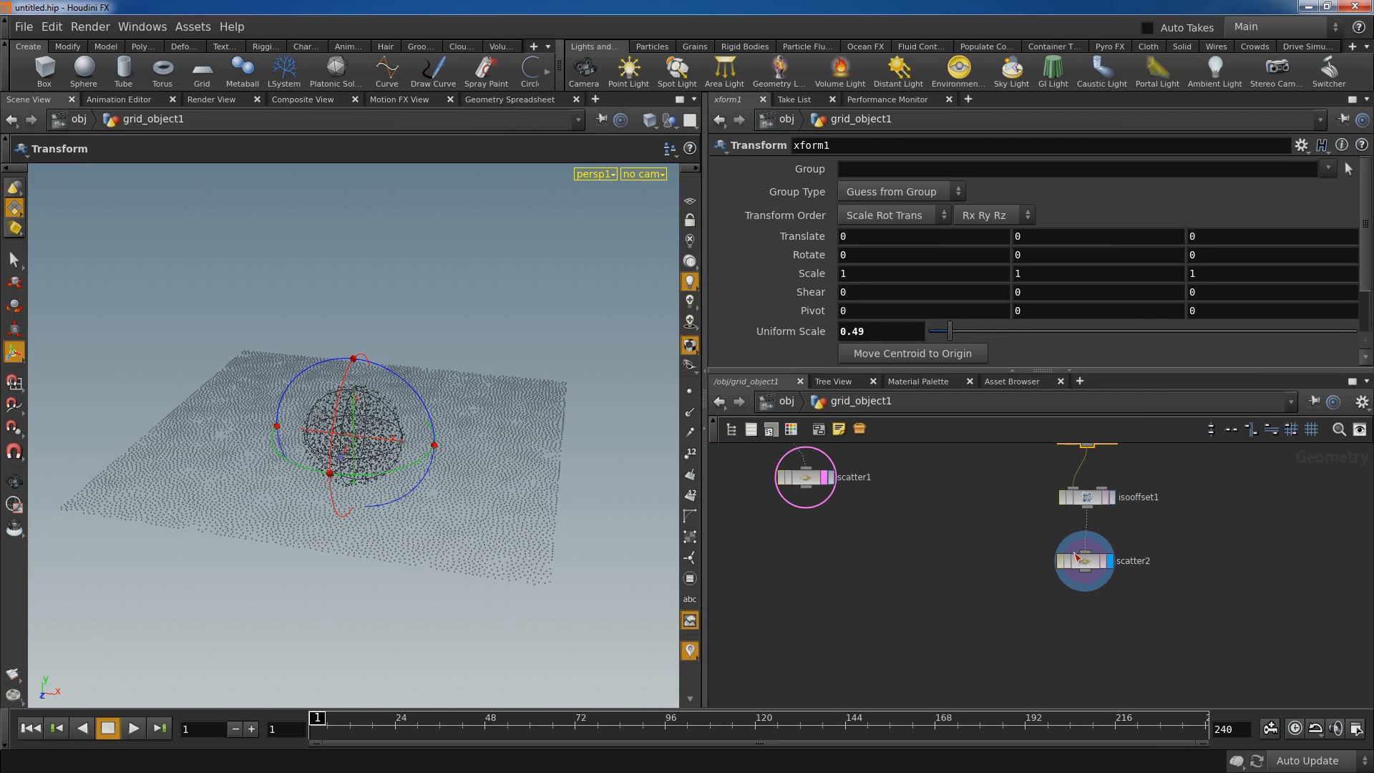
pyautogui.moveTo(1137, 480); pyautogui.dragTo(1114, 535, button='middle')
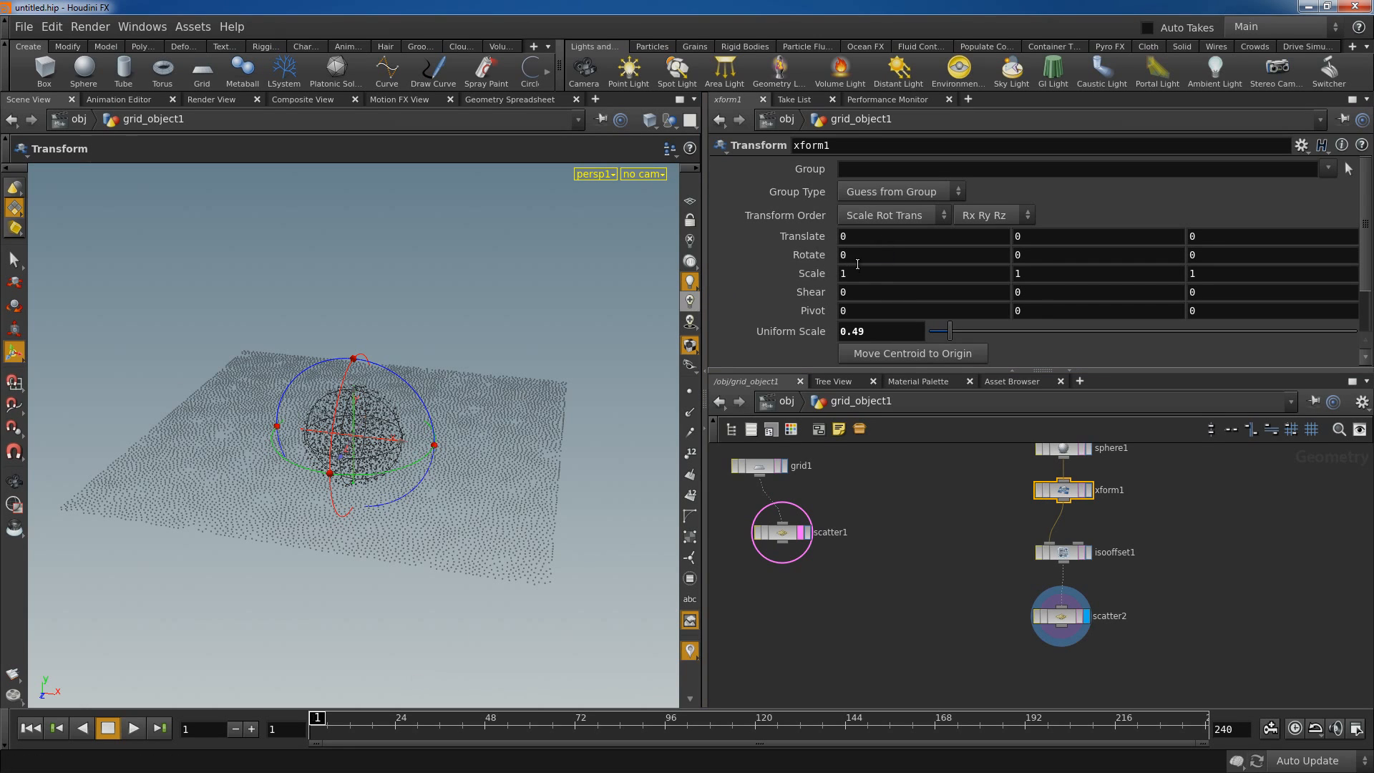
# Set the sphere Transform's X translation to 3 and keyframe it at frame 1.
pyautogui.moveTo(877, 239); pyautogui.dragTo(797, 233)
pyautogui.write('3')
pyautogui.press('Return')
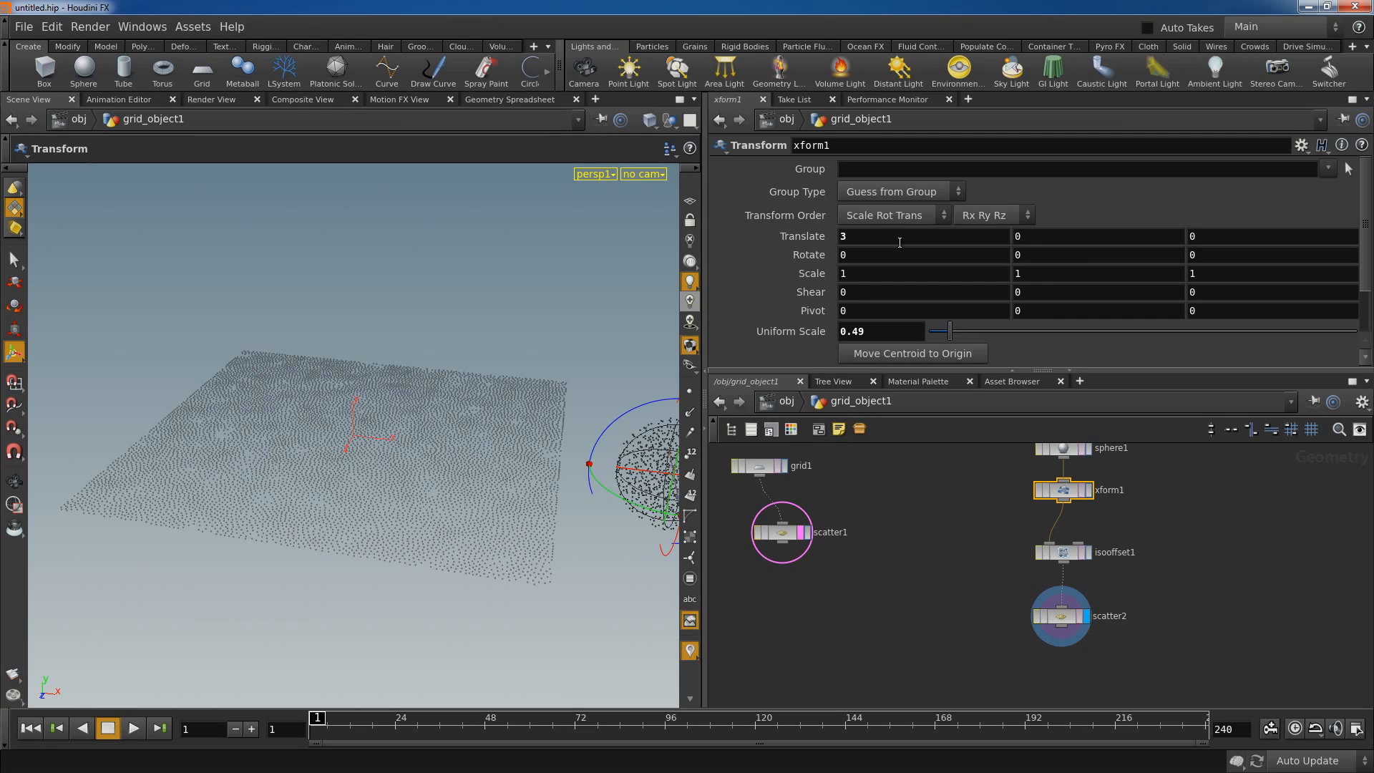
pyautogui.keyDown('alt'); pyautogui.click(908, 237); pyautogui.keyUp('alt')
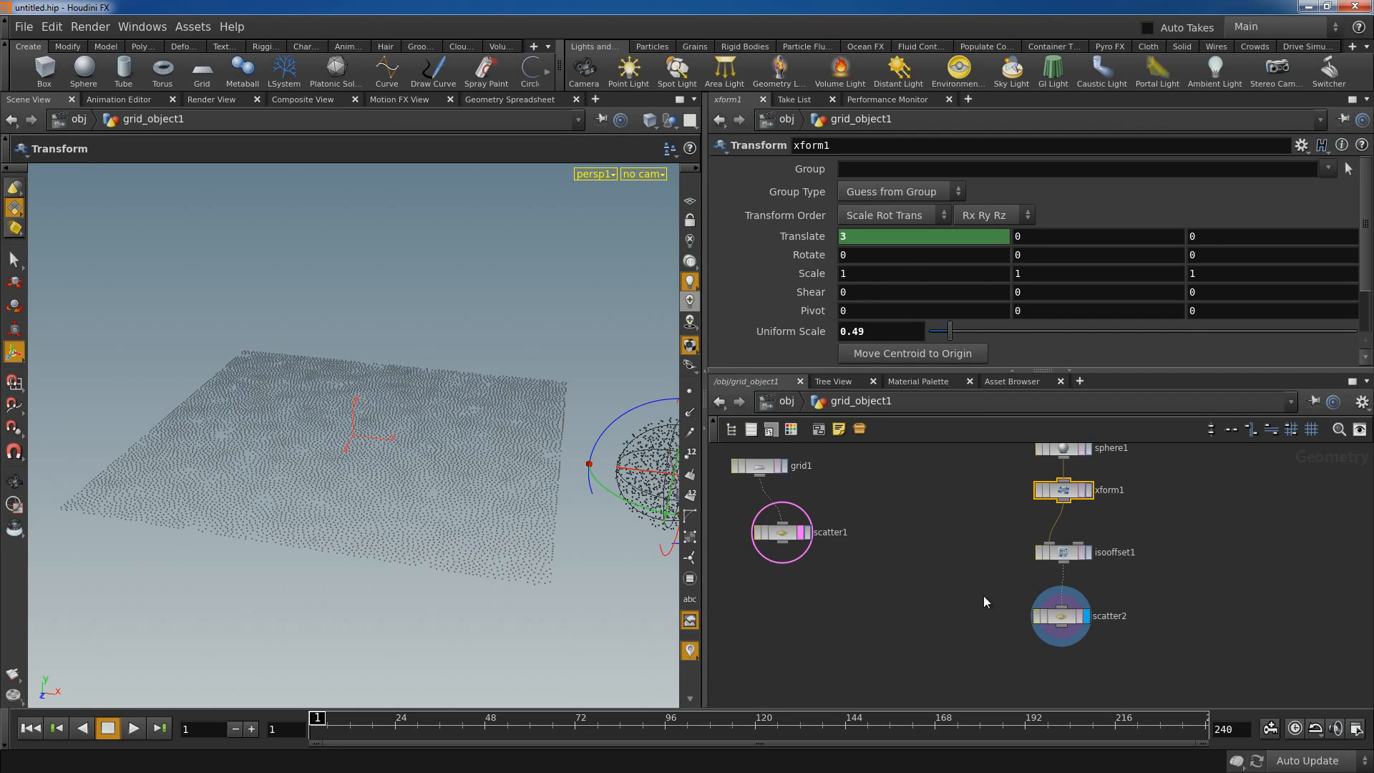
# Keyframe the sphere Transform's X translation at -3 on frame 80.
pyautogui.moveTo(324, 716); pyautogui.dragTo(617, 730)
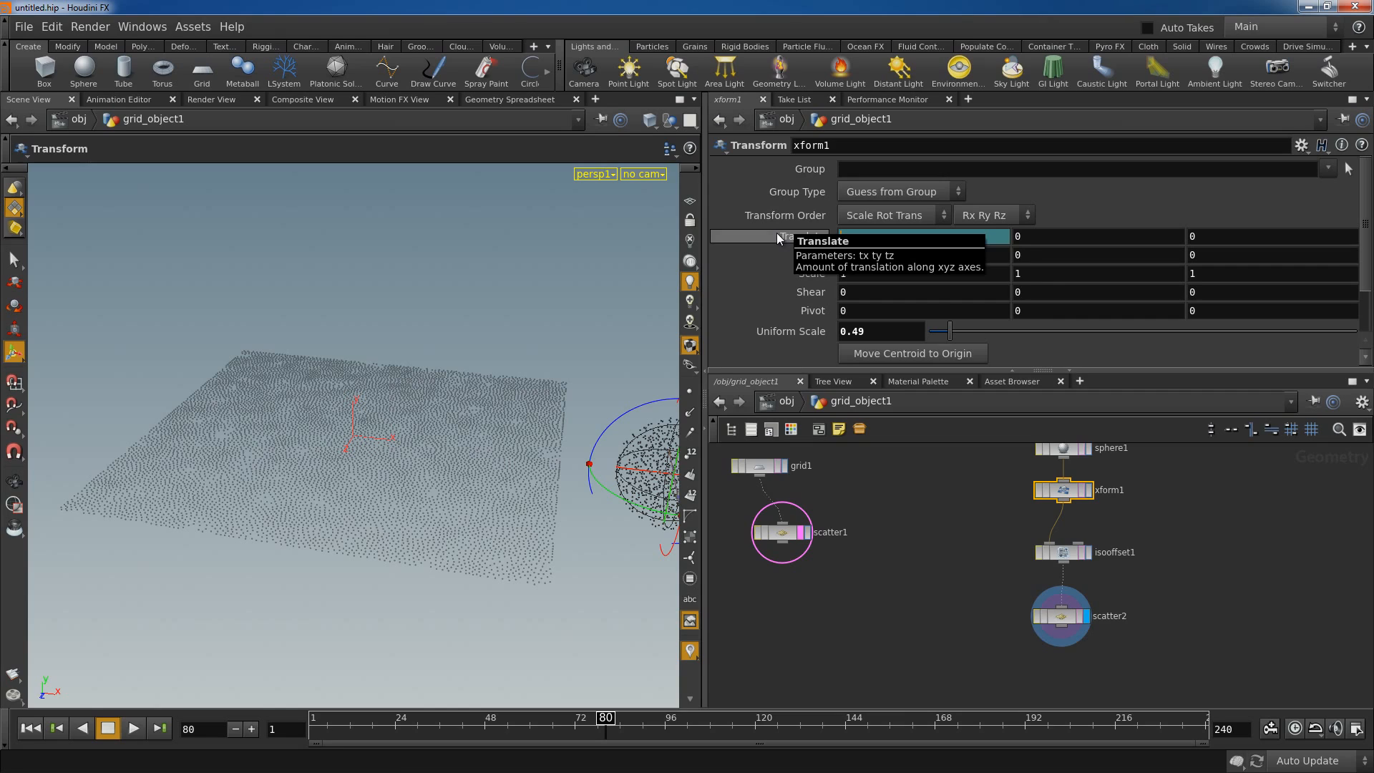
pyautogui.write('-3')
pyautogui.press('Return')
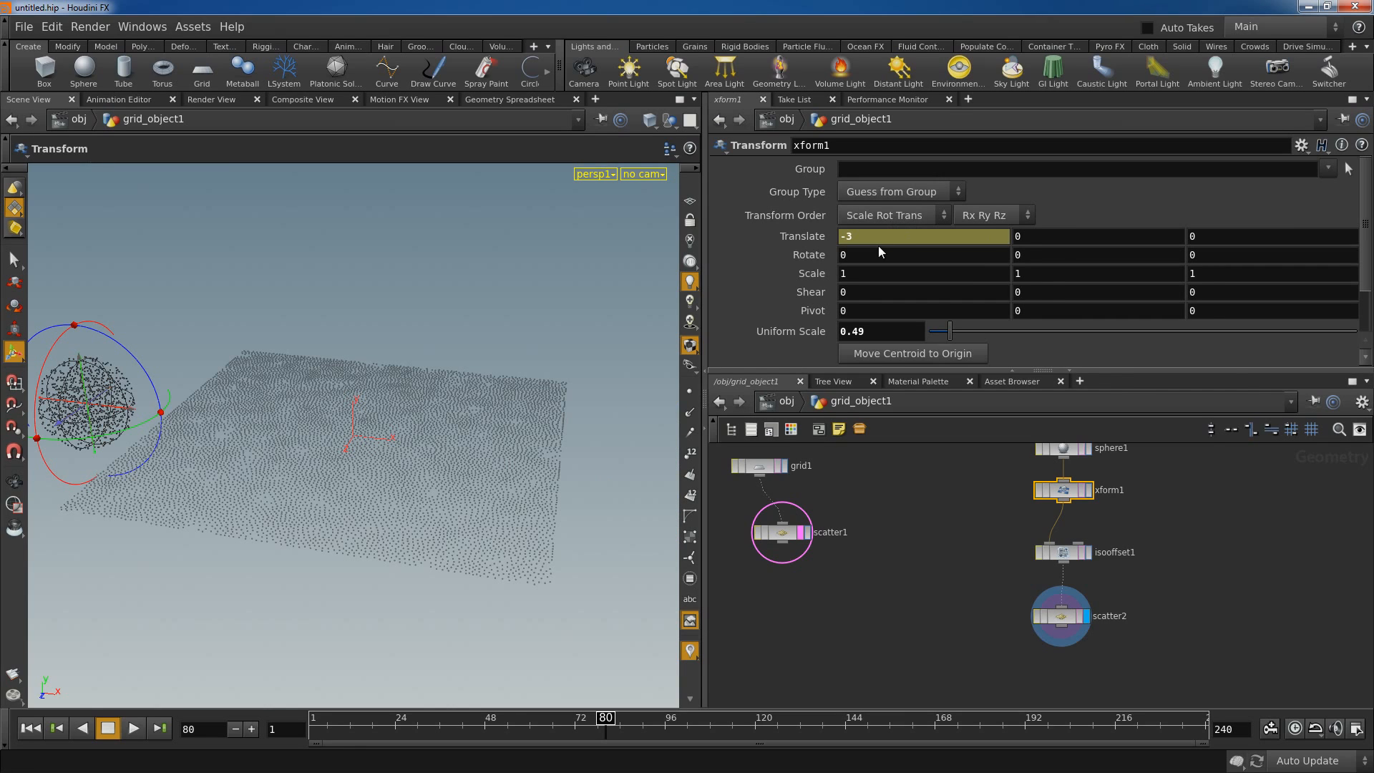
pyautogui.keyDown('alt'); pyautogui.click(876, 243); pyautogui.keyUp('alt')
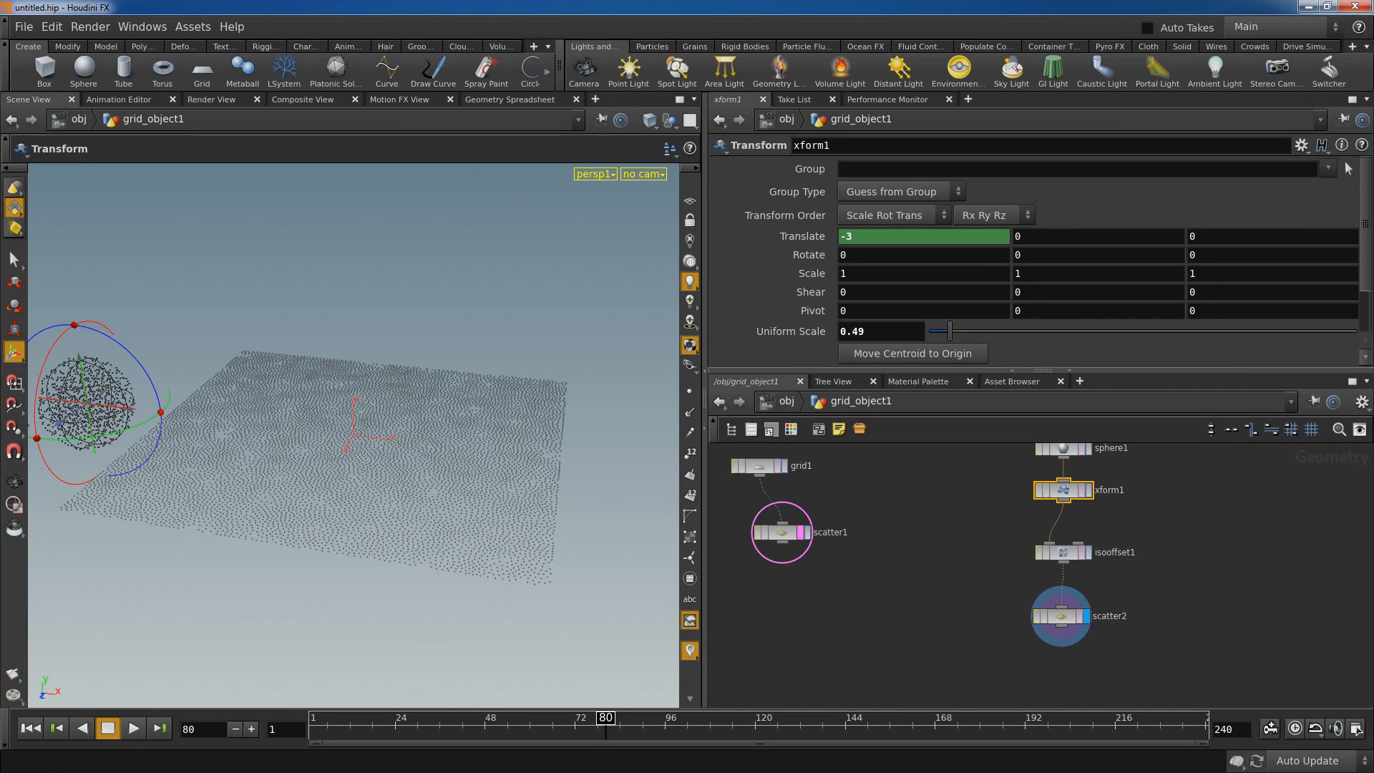
# Play the animation from the first frame to check the sphere's movement across the grid, and stop playback.
pyautogui.click(30, 728)
pyautogui.click(133, 728)
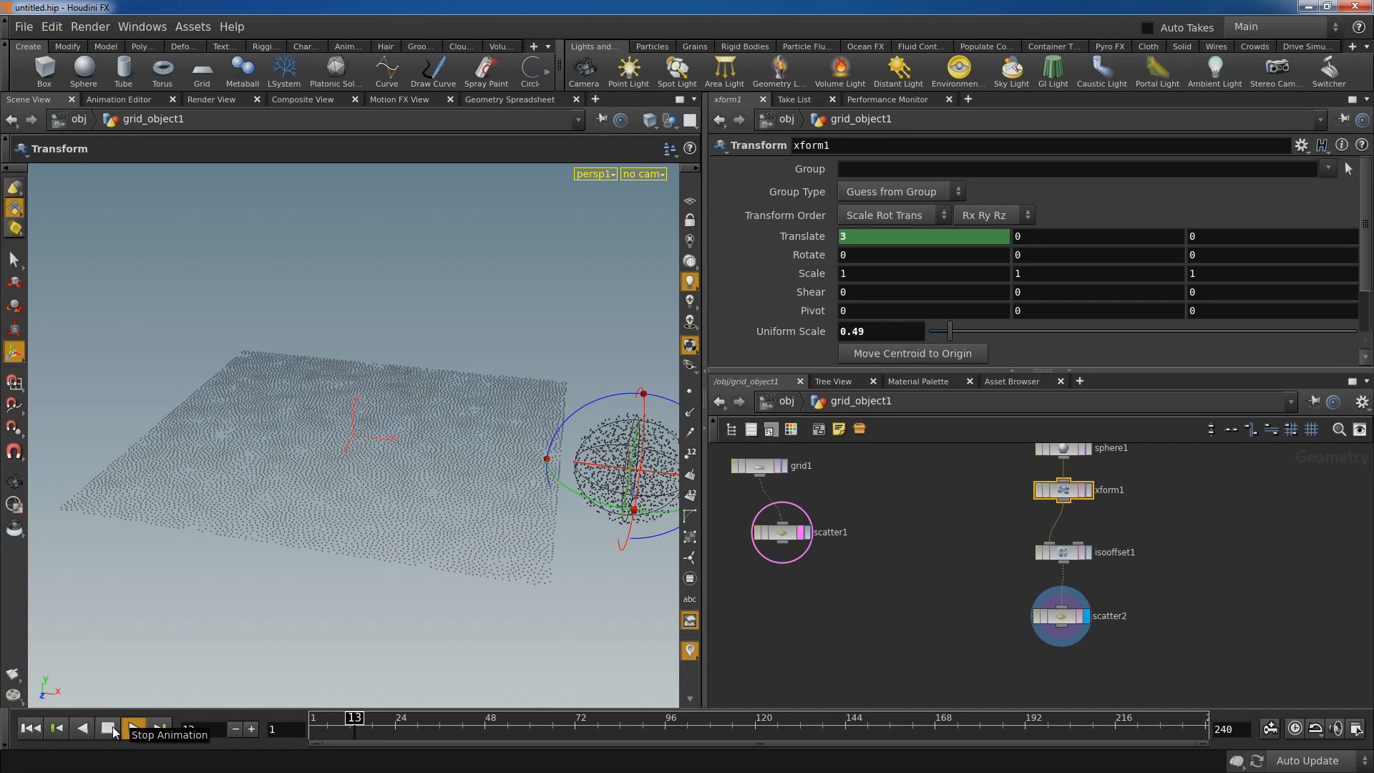
pyautogui.click(108, 729)
pyautogui.press('Escape')
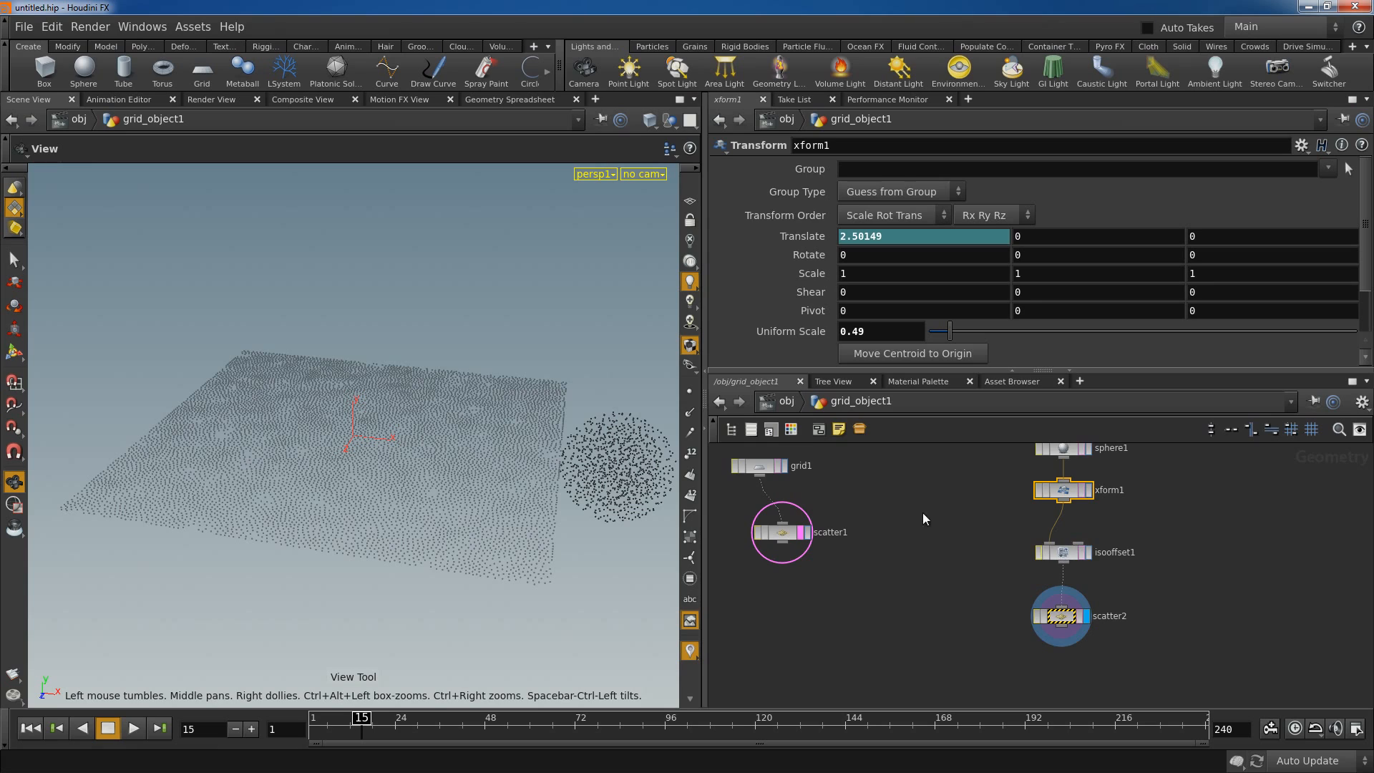
# Set the grid Scatter node's Force Total Count to 5000.
pyautogui.moveTo(897, 514); pyautogui.dragTo(908, 574, button='middle')
pyautogui.click(792, 592)
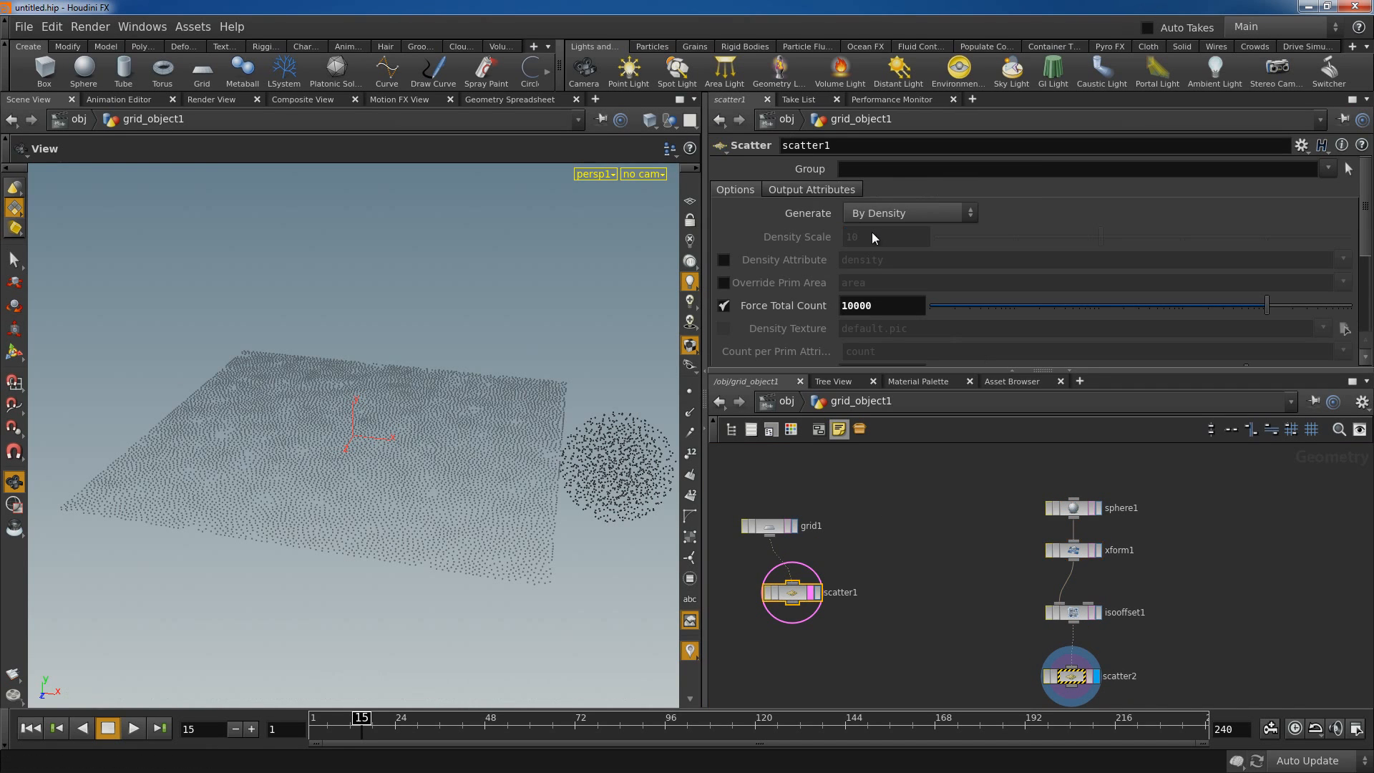
pyautogui.doubleClick(847, 306)
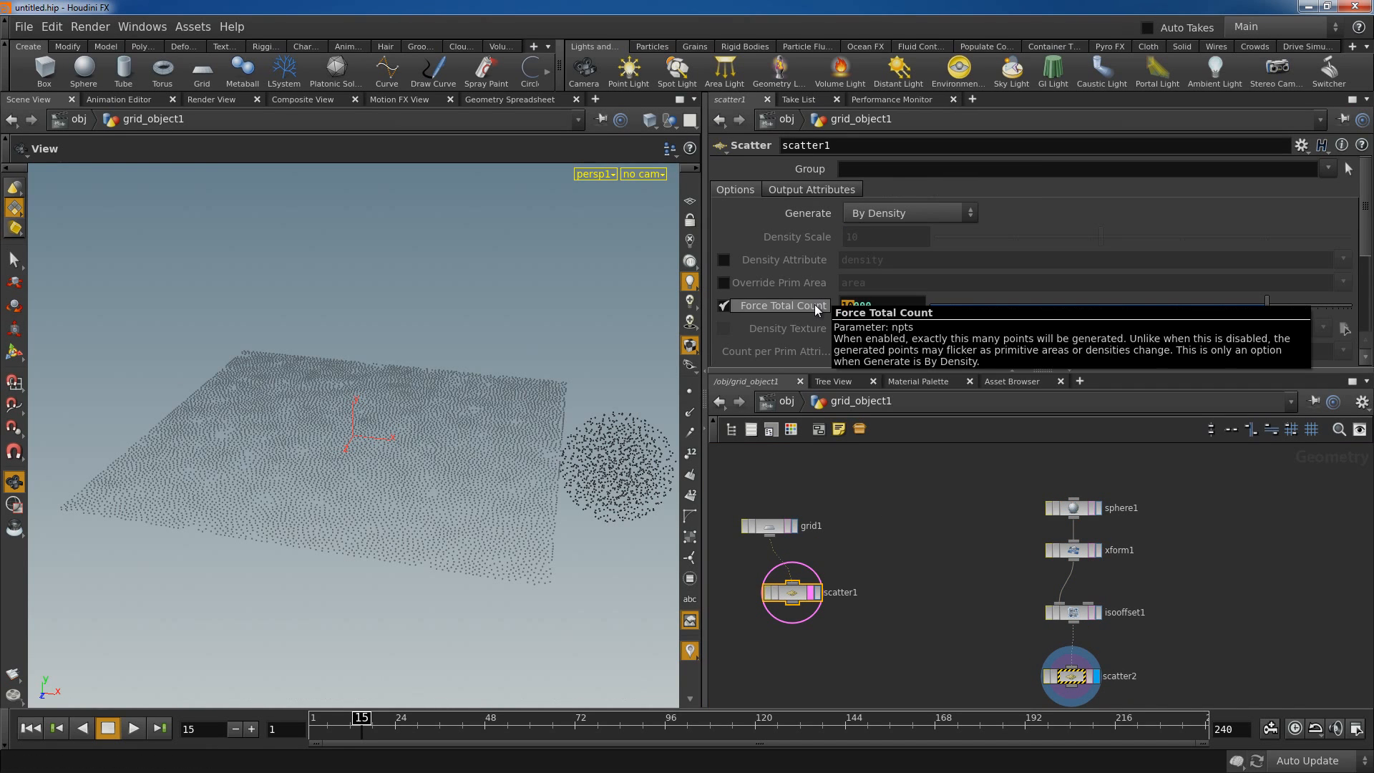
pyautogui.write('5000')
pyautogui.press('Return')
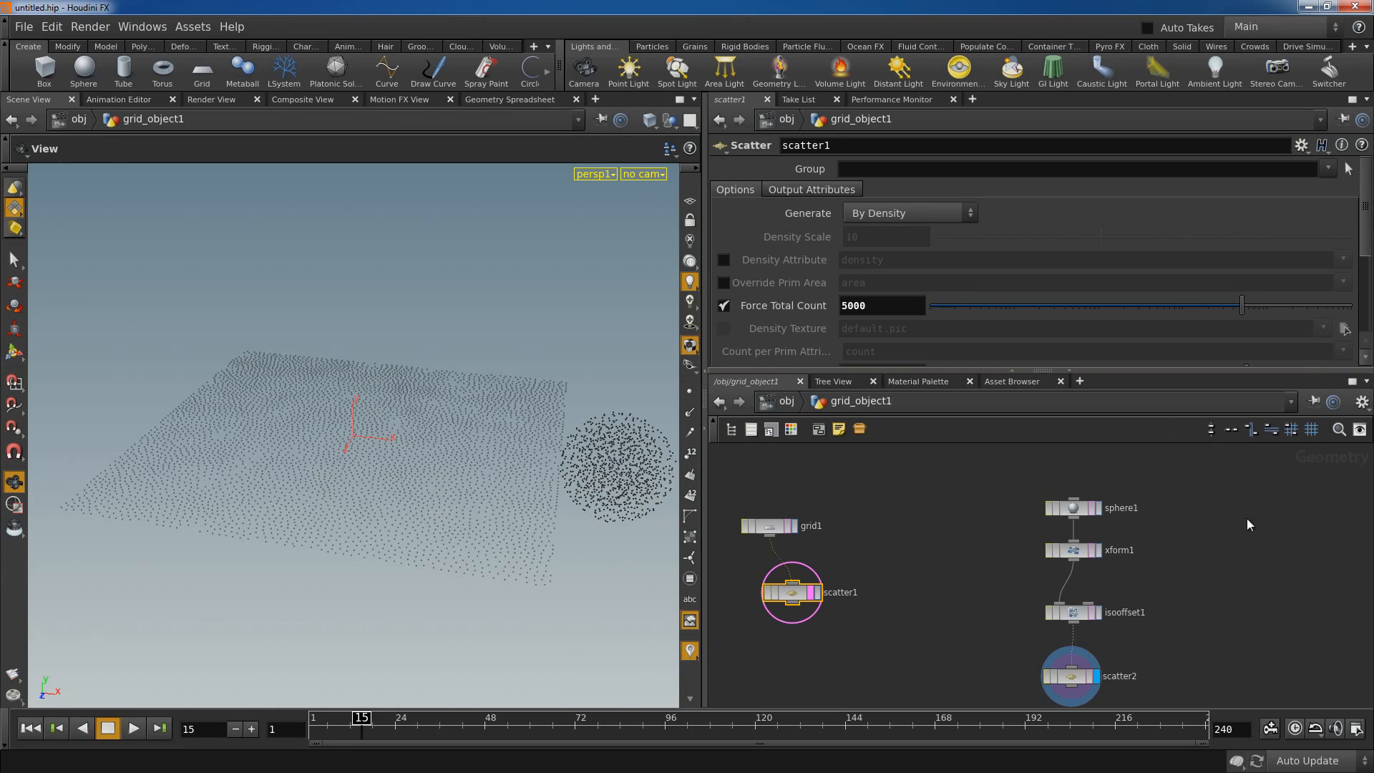
# Set the sphere Scatter node's Force Total Count to 100.
pyautogui.click(1071, 676)
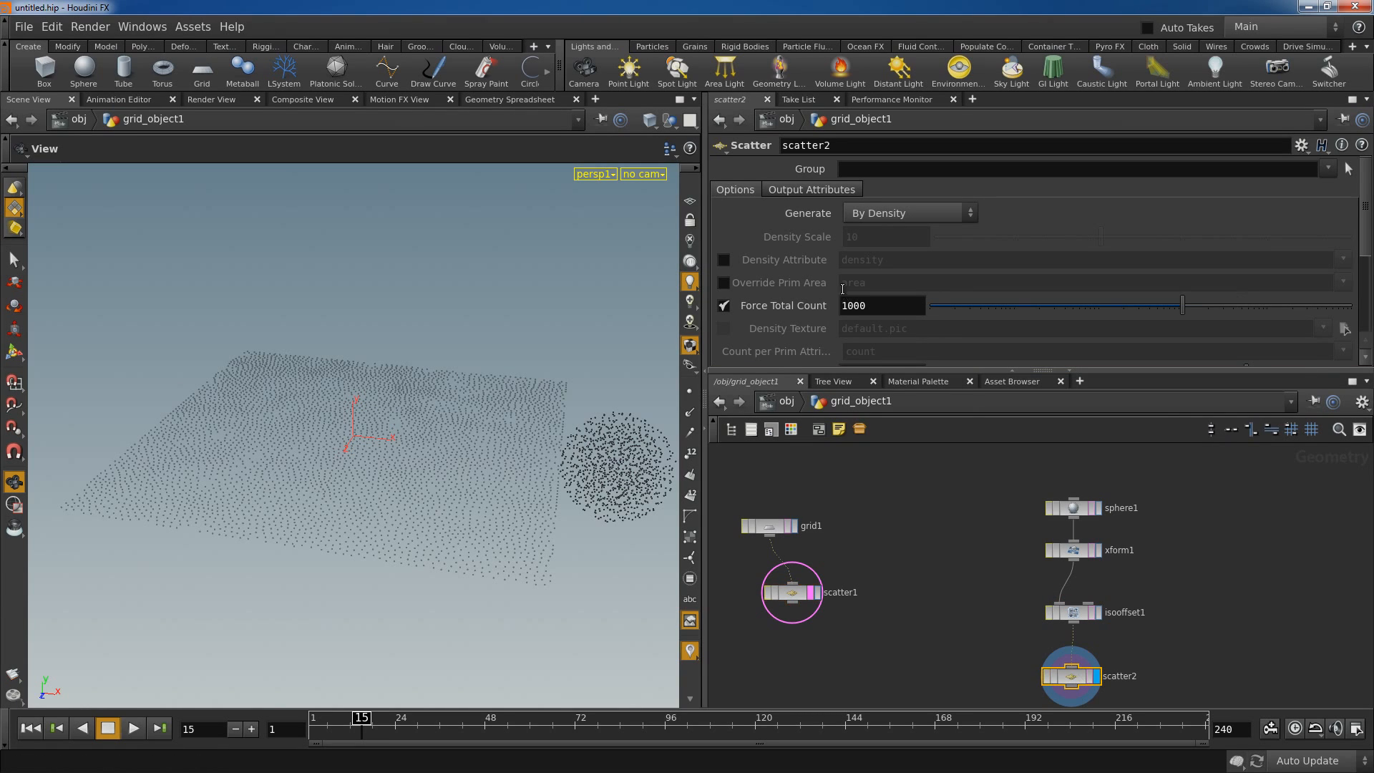
pyautogui.moveTo(850, 308); pyautogui.dragTo(849, 306)
pyautogui.write('1')
pyautogui.press('Return')
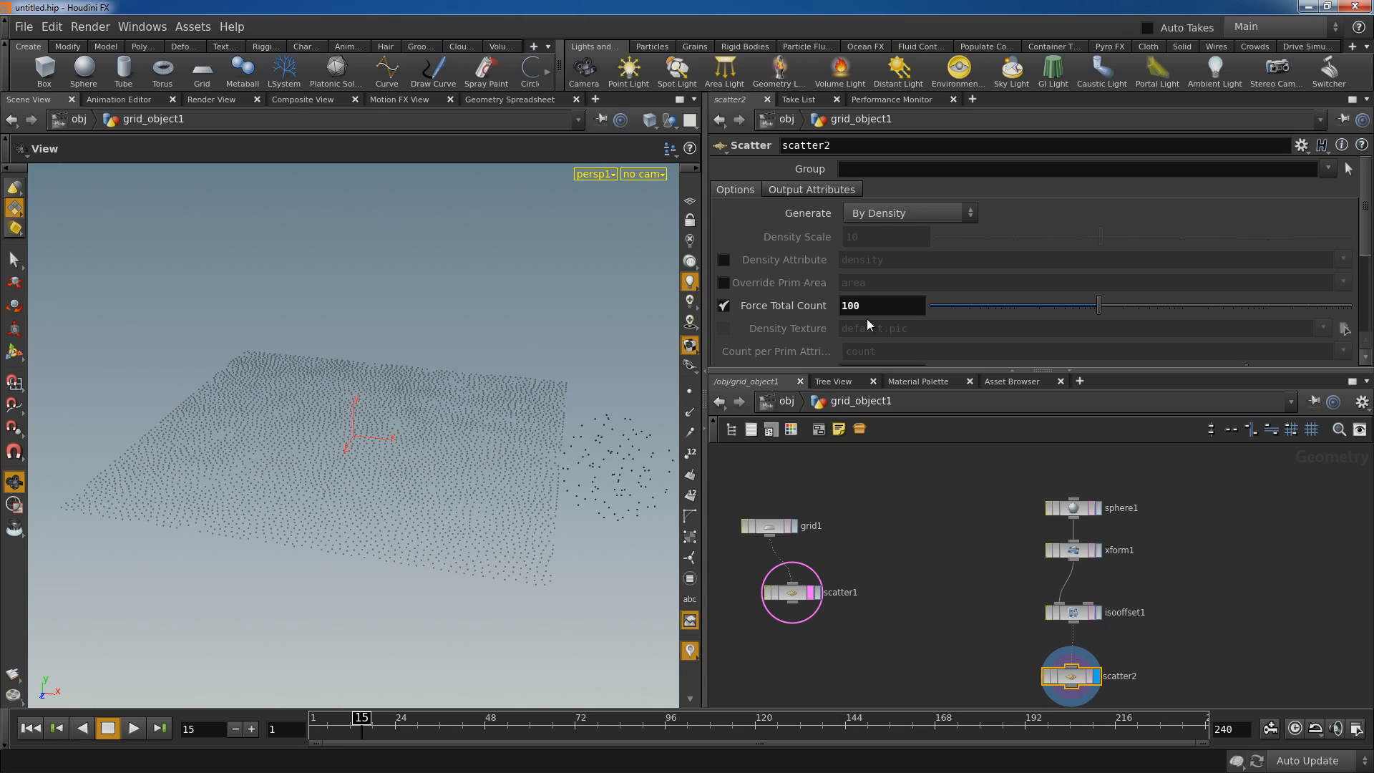
# Set the sphere Transform's Uniform Scale to 0.3.
pyautogui.click(1074, 552)
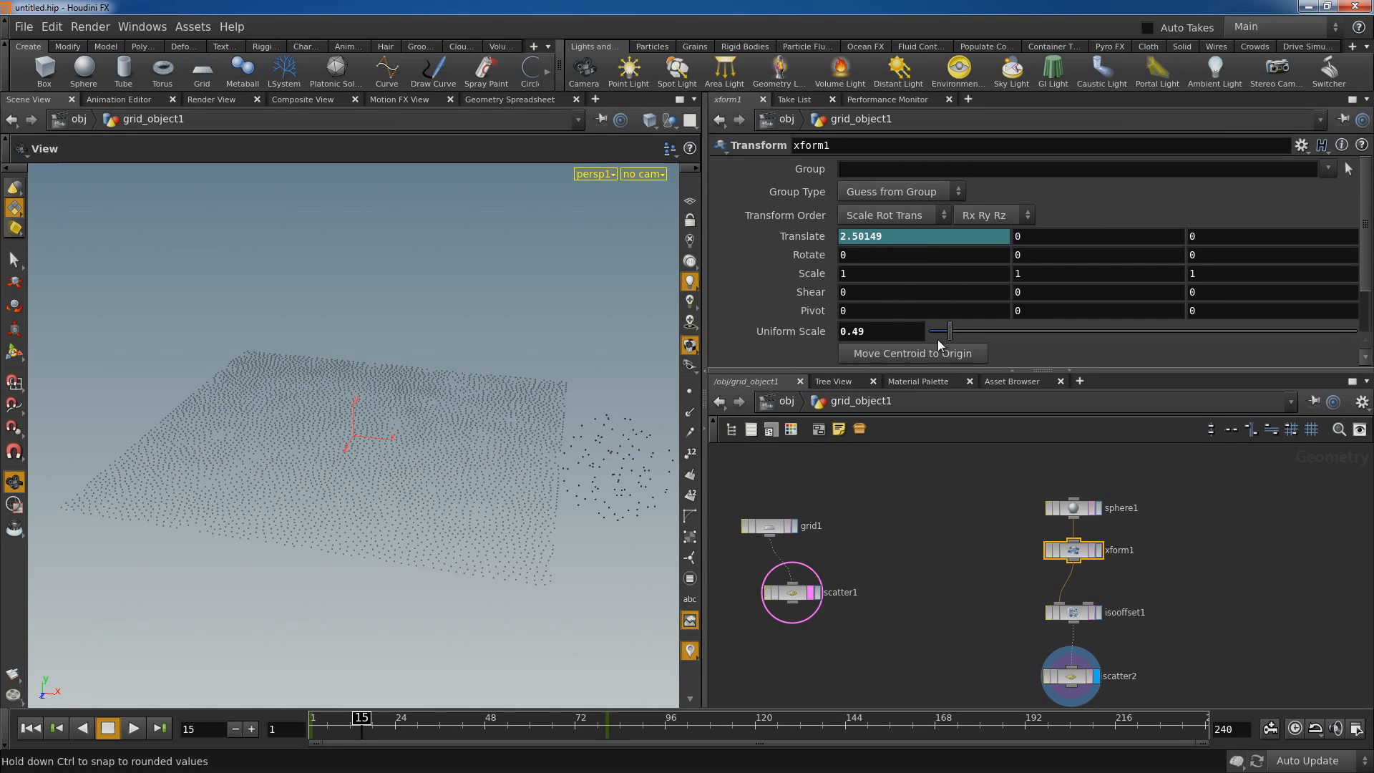
pyautogui.moveTo(886, 330); pyautogui.dragTo(856, 332)
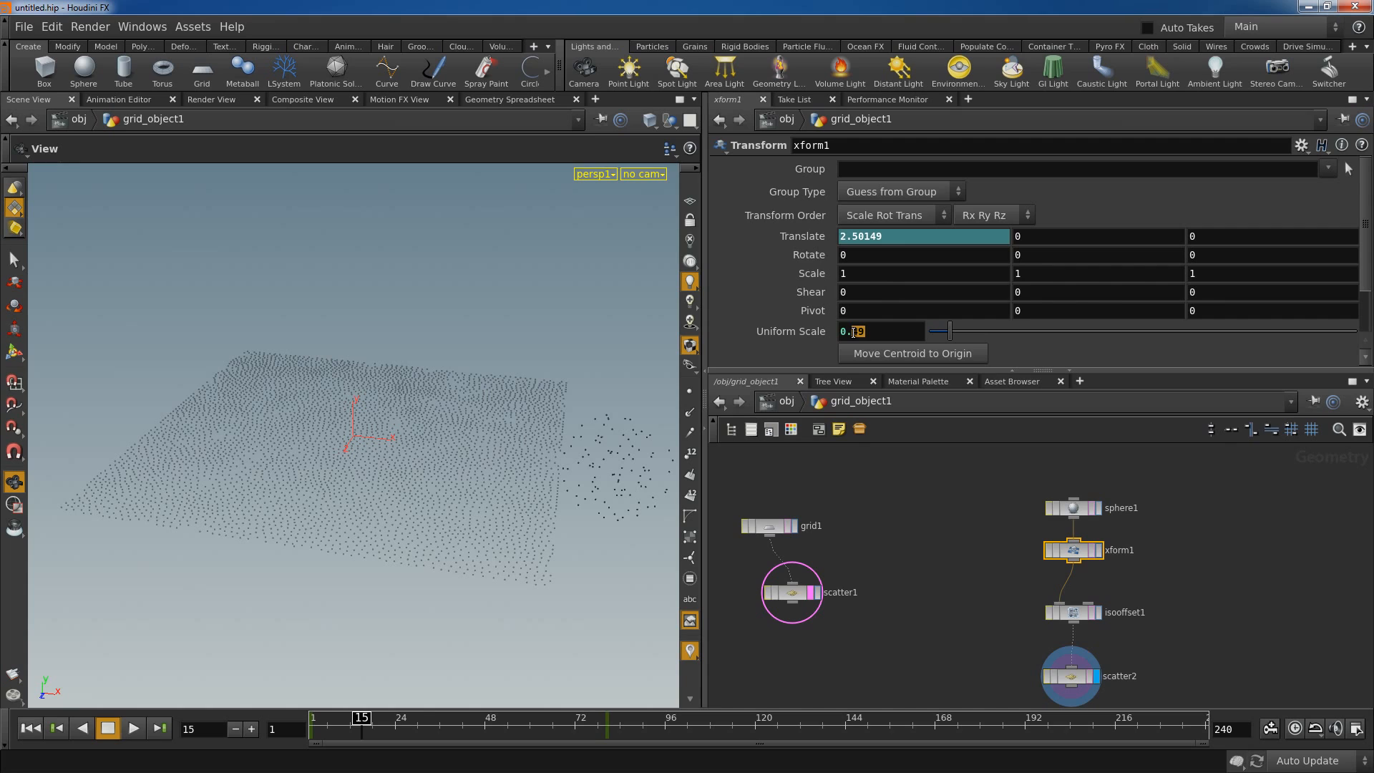
pyautogui.write('3')
pyautogui.press('Return')
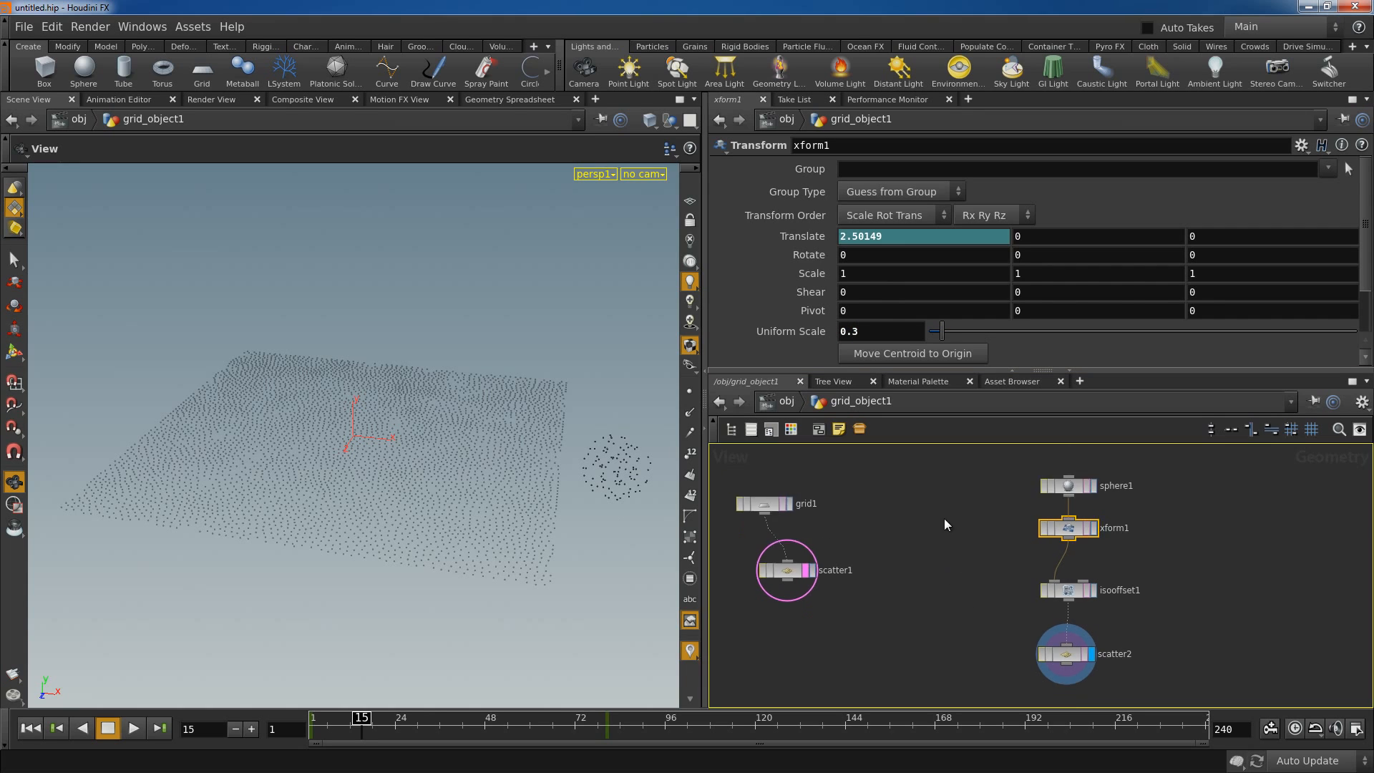
# Add a Color node below the sphere's Scatter node, wire the scattered points into it, and display it.
pyautogui.press('Tab')
pyautogui.write('colo')
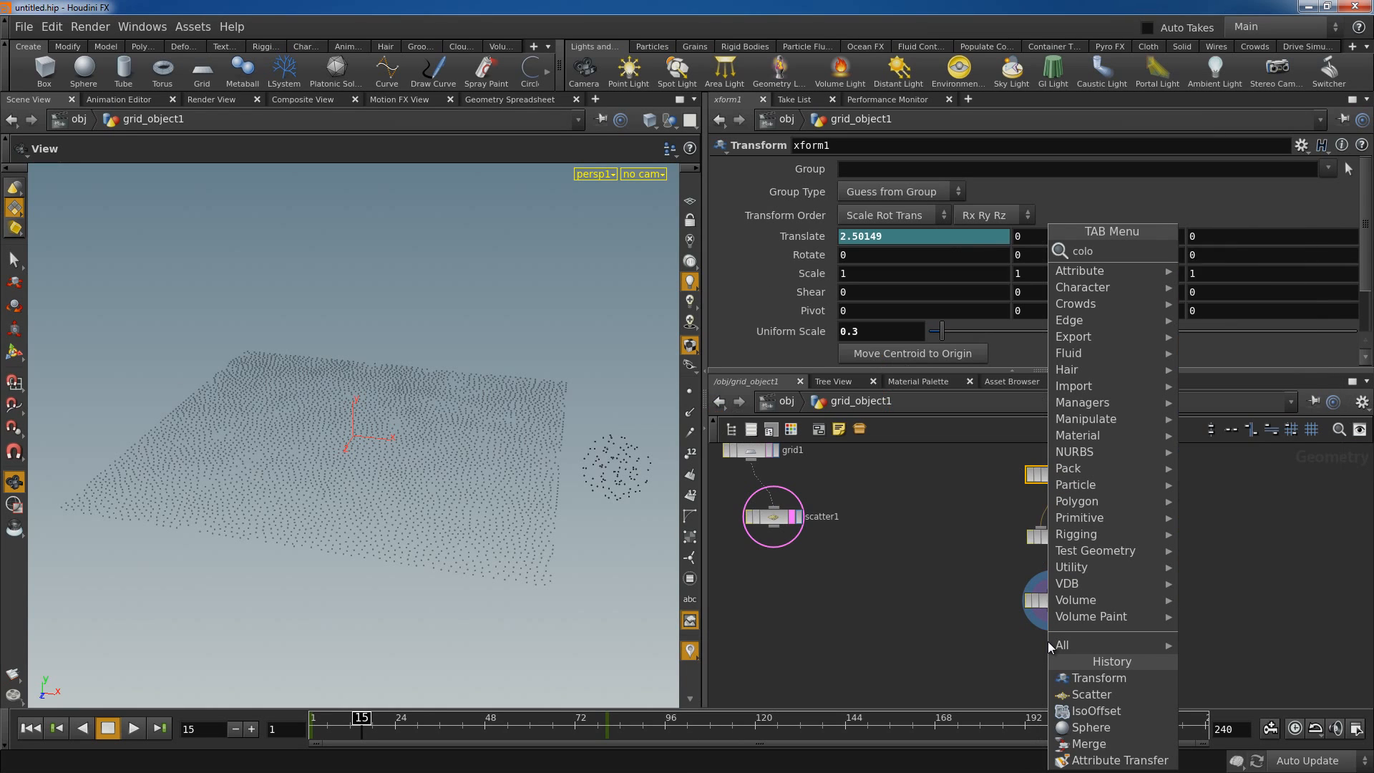
pyautogui.write('r')
pyautogui.click(1229, 245)
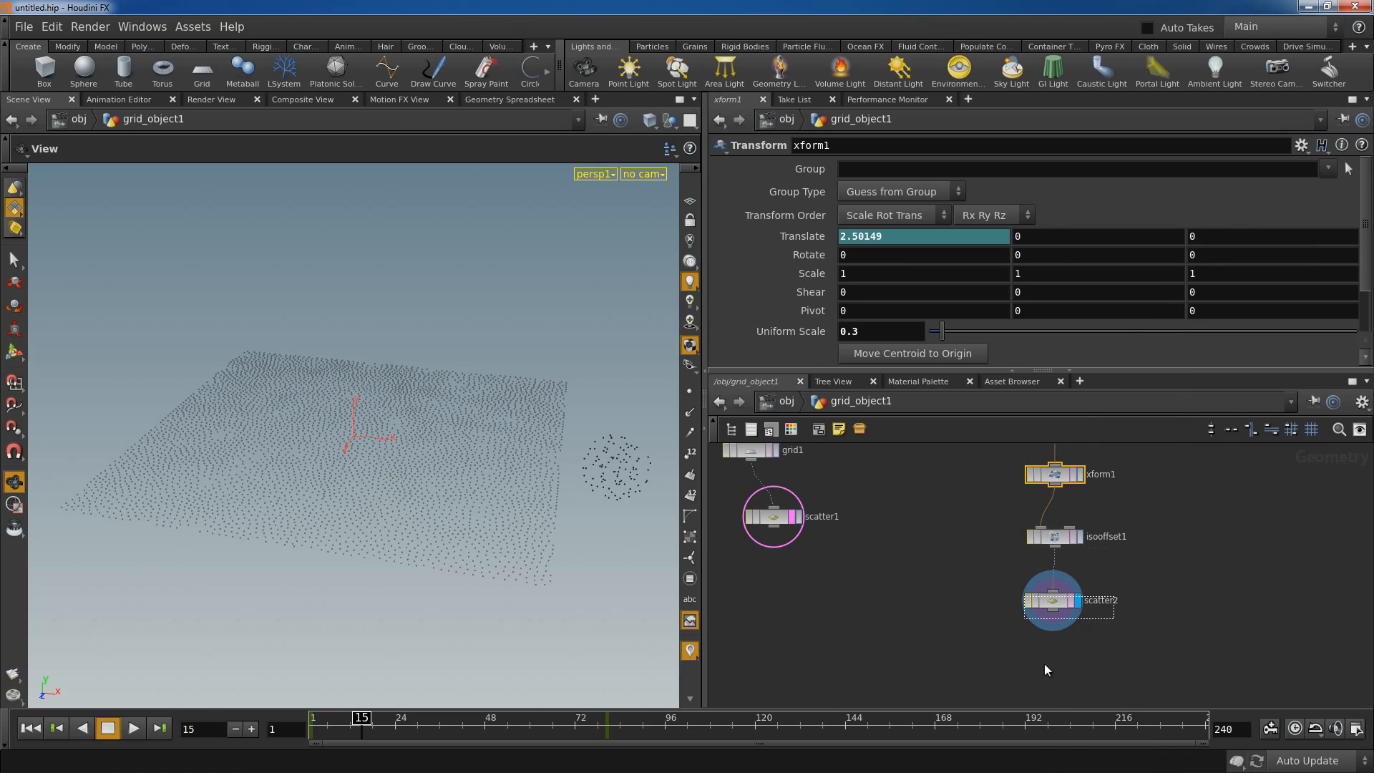
pyautogui.click(1047, 676)
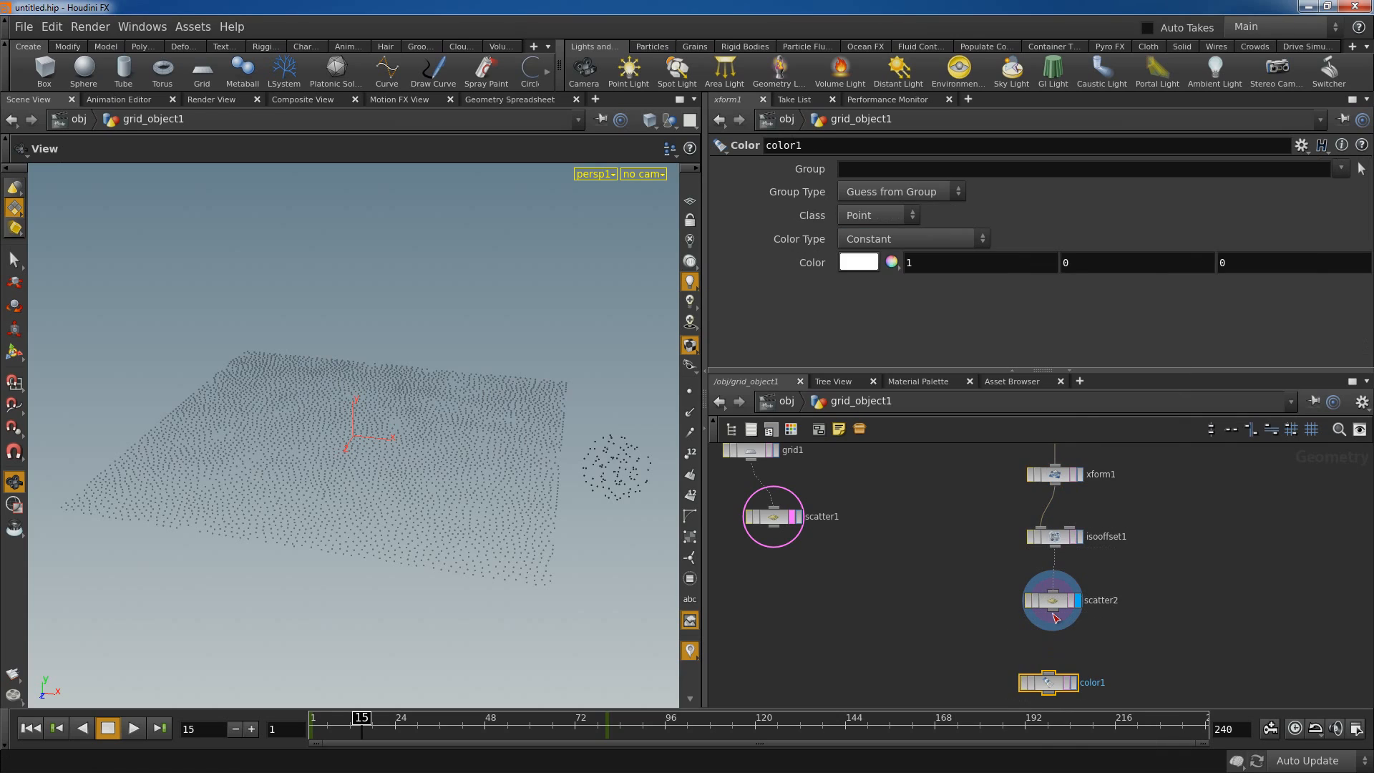
pyautogui.click(1074, 682)
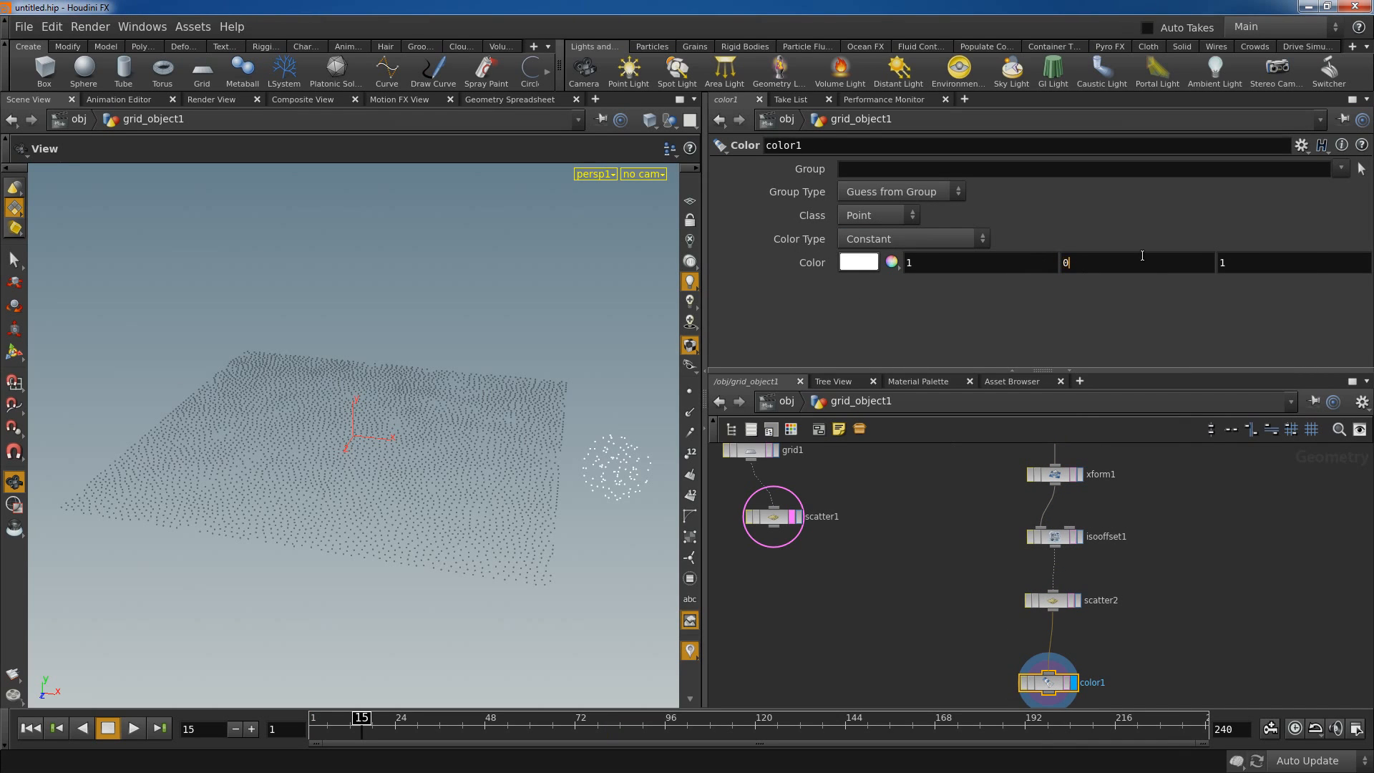
# Set the Color node's constant point color to red with values 1, 0, 0.
pyautogui.press('Tab')
pyautogui.write('0')
pyautogui.press('Return')
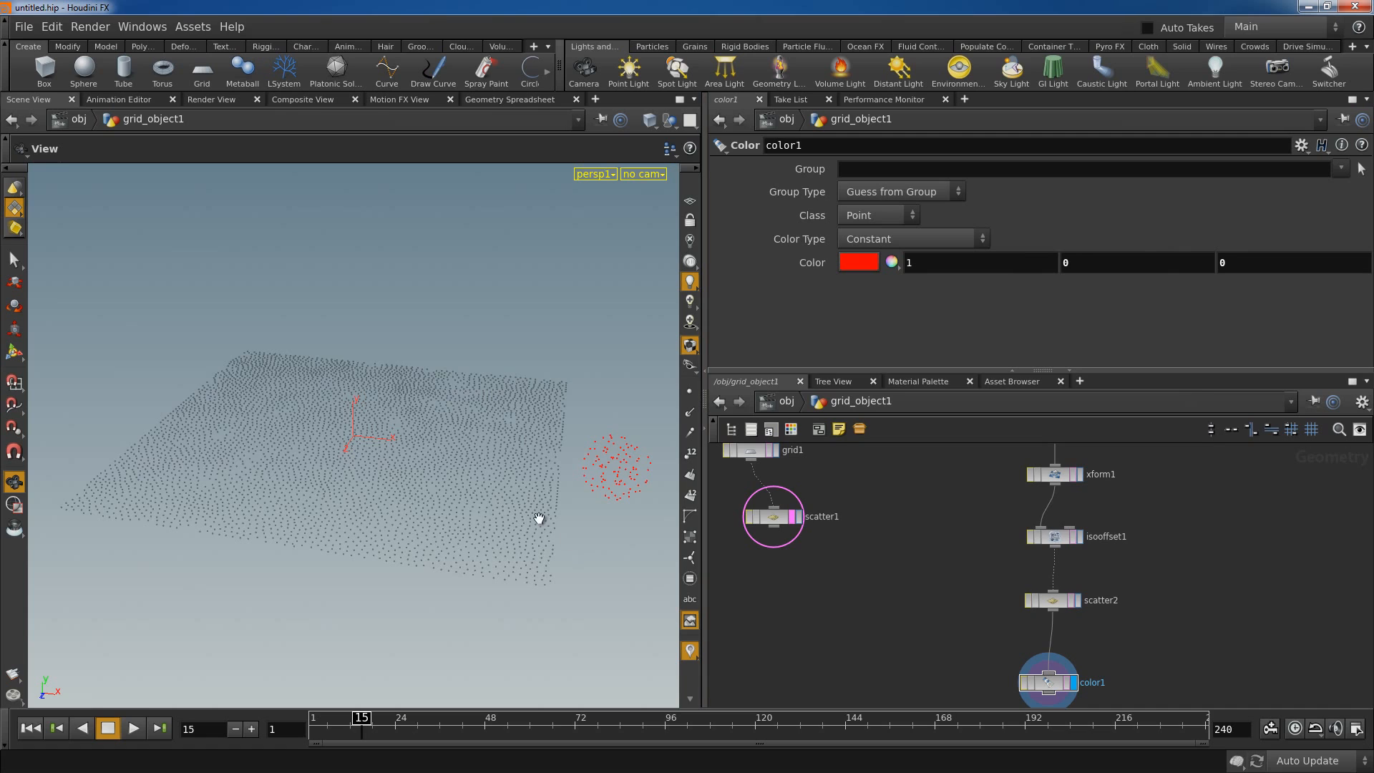
pyautogui.moveTo(538, 515); pyautogui.dragTo(518, 570)
pyautogui.moveTo(518, 569); pyautogui.dragTo(379, 548, button='right')
pyautogui.moveTo(416, 538); pyautogui.dragTo(405, 503, button='middle')
pyautogui.moveTo(405, 503); pyautogui.dragTo(494, 455)
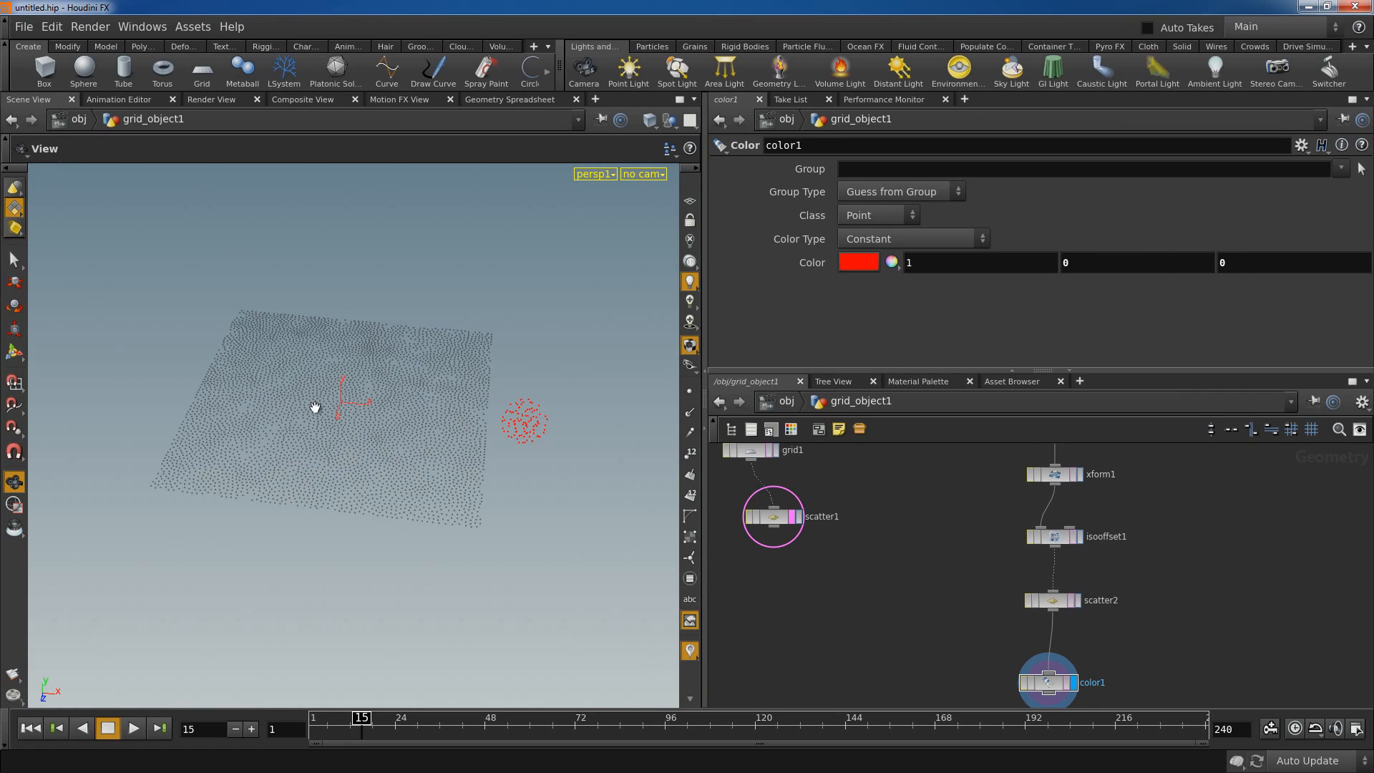
pyautogui.moveTo(508, 464); pyautogui.dragTo(608, 424, button='right')
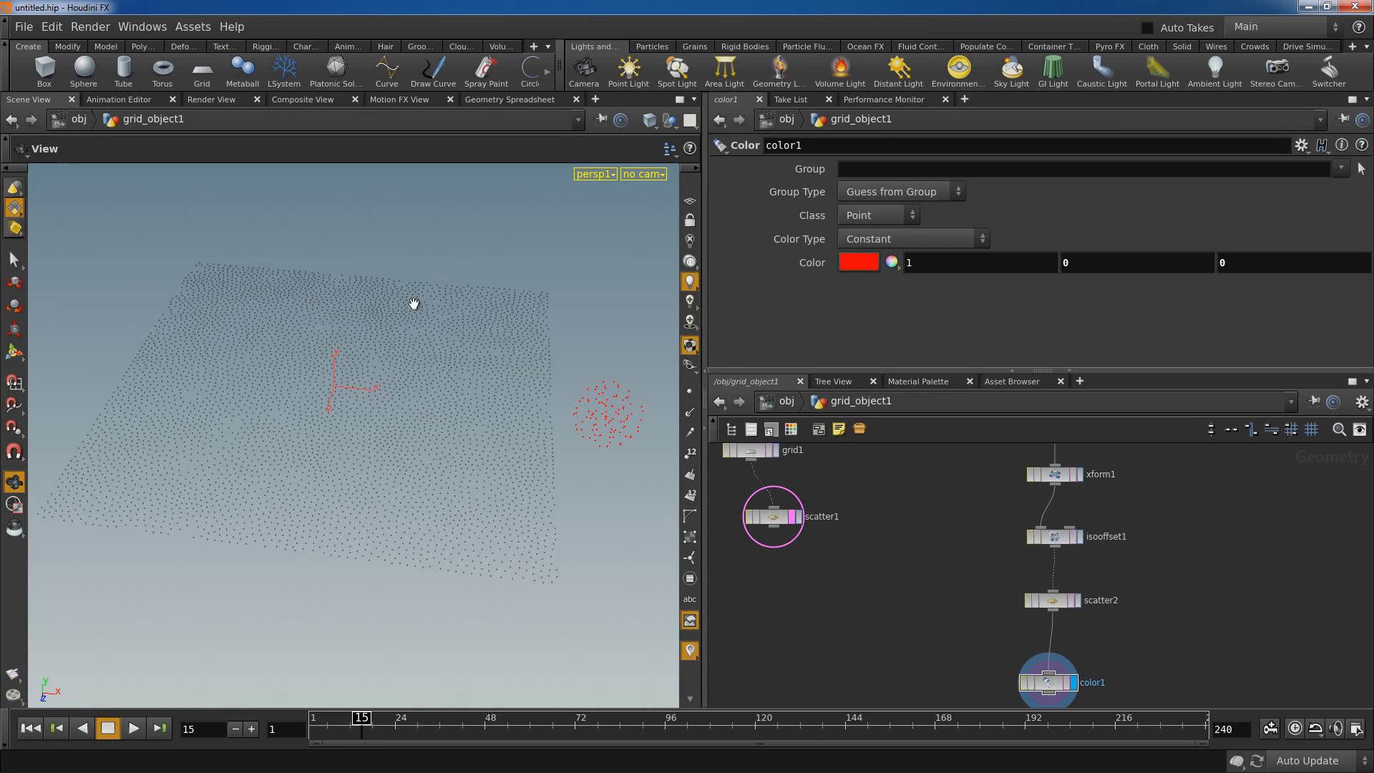
# Add an Attribute Transfer node below the two branches, between the grid's Scatter and the Color node.
pyautogui.moveTo(941, 650); pyautogui.dragTo(940, 593, button='middle')
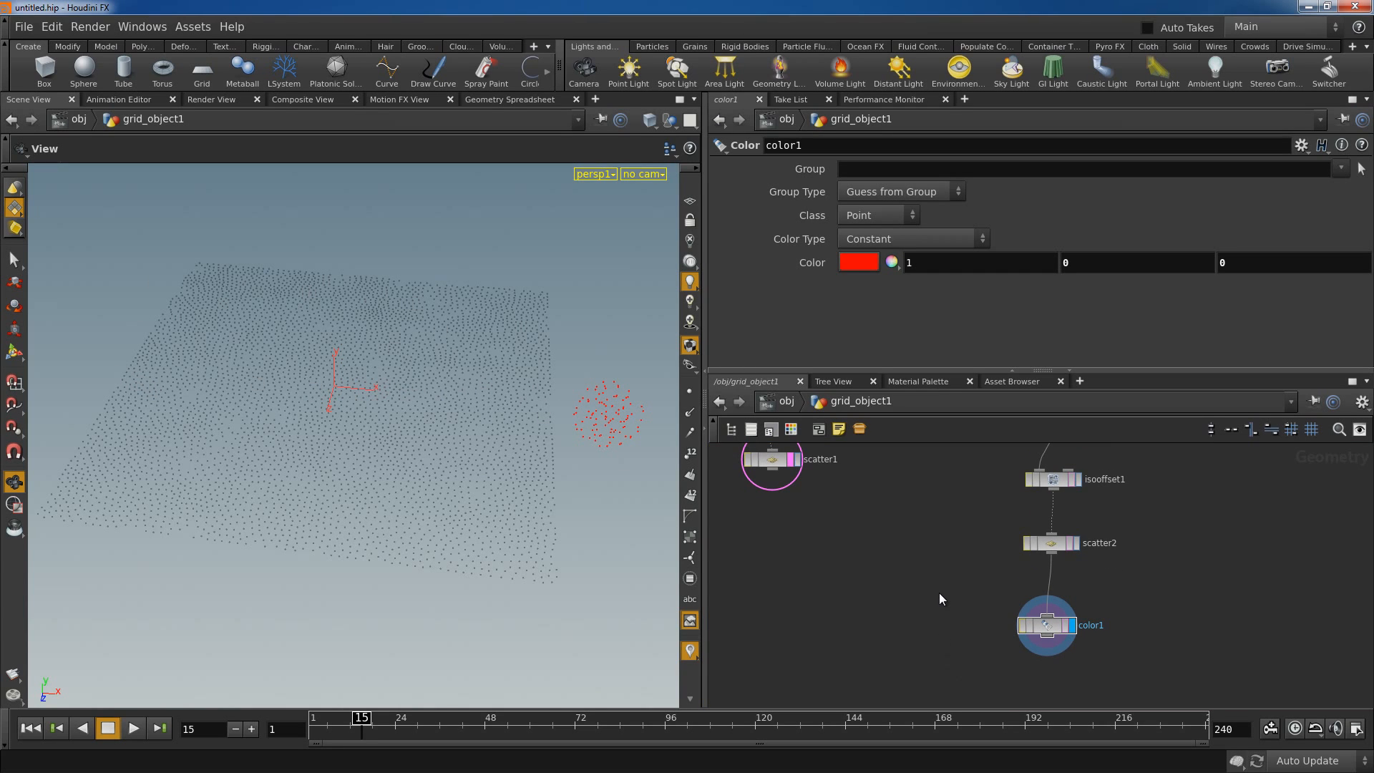
pyautogui.press('Tab')
pyautogui.write('at')
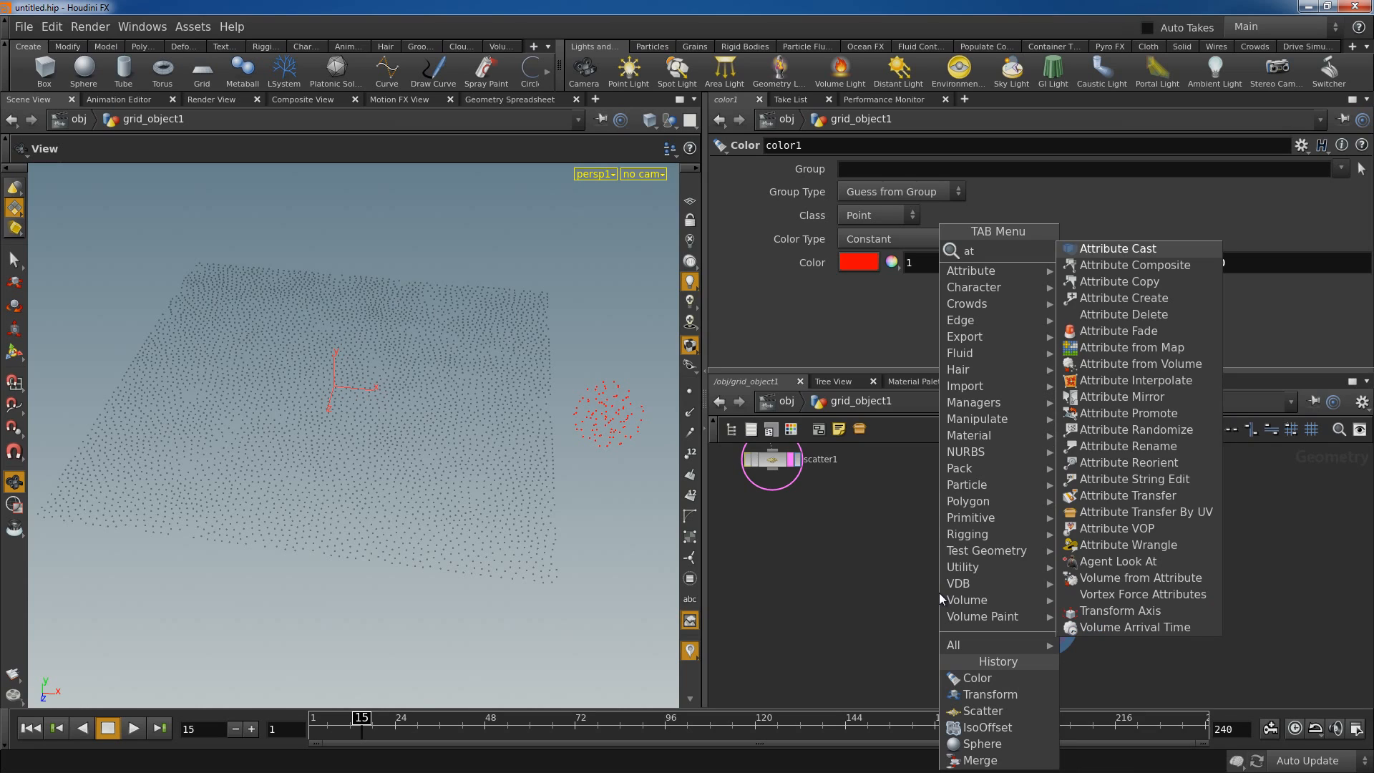
pyautogui.click(1171, 493)
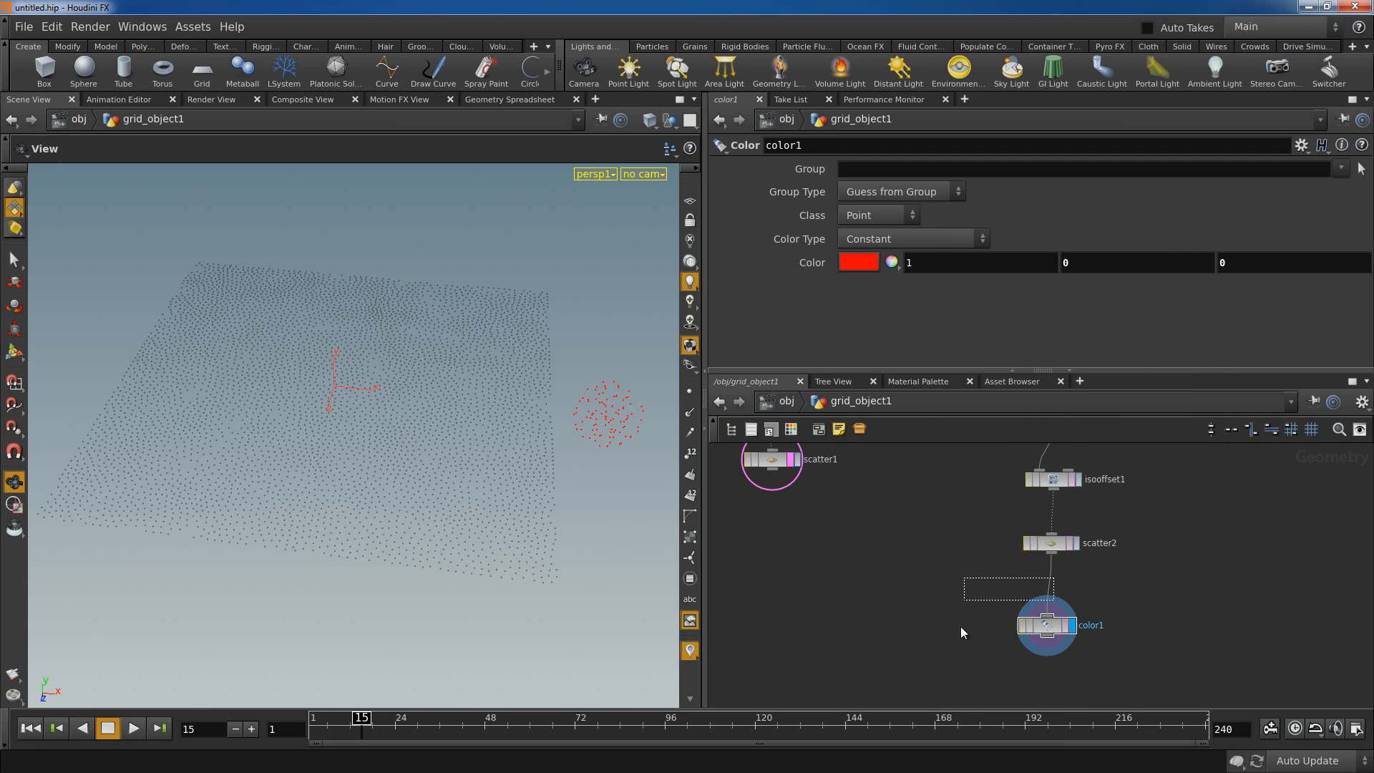
pyautogui.click(912, 676)
# Wire the grid's Scatter into the Attribute Transfer's first input and the Color node into its second, and display the node.
pyautogui.moveTo(945, 607); pyautogui.dragTo(941, 586, button='middle')
pyautogui.moveTo(769, 468); pyautogui.dragTo(925, 662)
pyautogui.moveTo(1031, 631); pyautogui.dragTo(931, 652)
pyautogui.click(933, 658)
pyautogui.moveTo(512, 458); pyautogui.dragTo(472, 394)
pyautogui.moveTo(933, 569); pyautogui.dragTo(896, 516, button='middle')
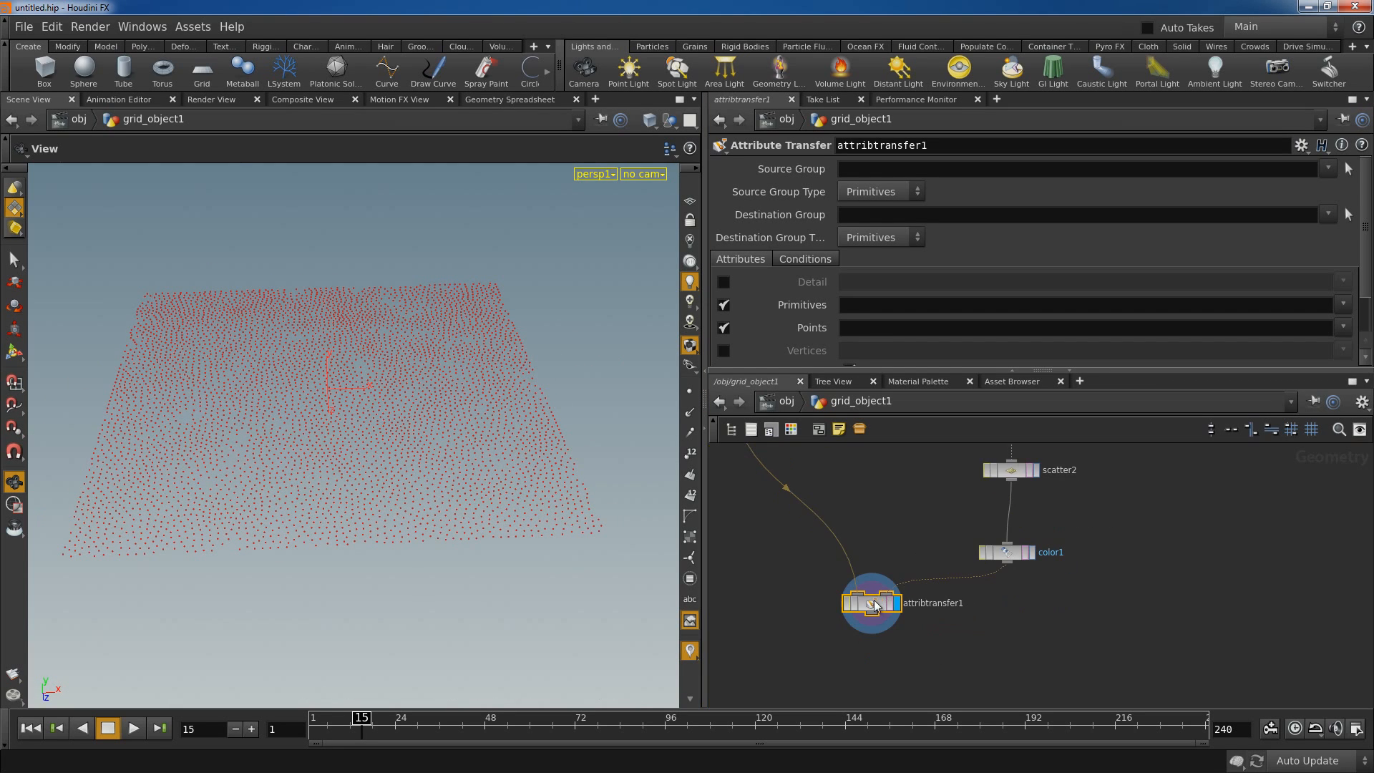
# Limit the Attribute Transfer's point attributes to Cd and set its distance threshold to 2.
pyautogui.moveTo(874, 601); pyautogui.dragTo(884, 643)
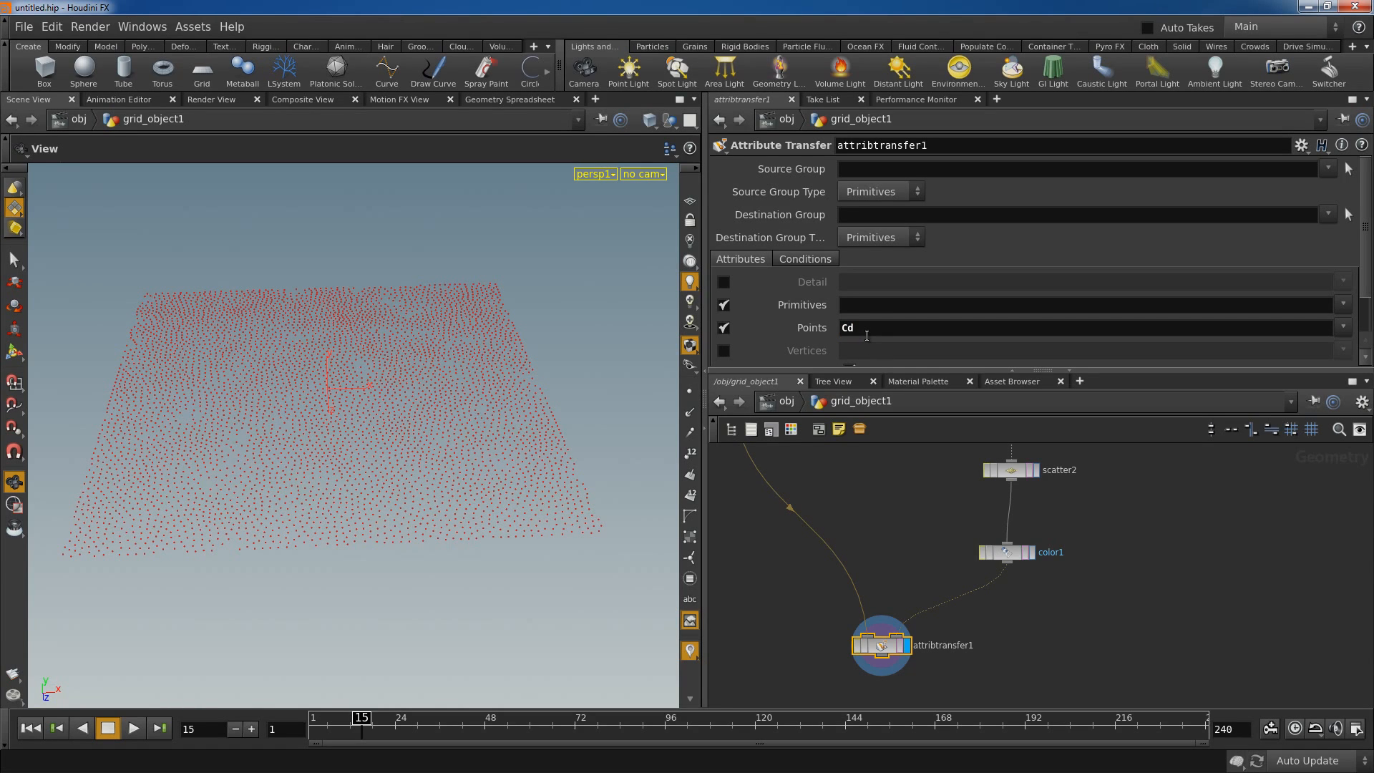
pyautogui.click(807, 255)
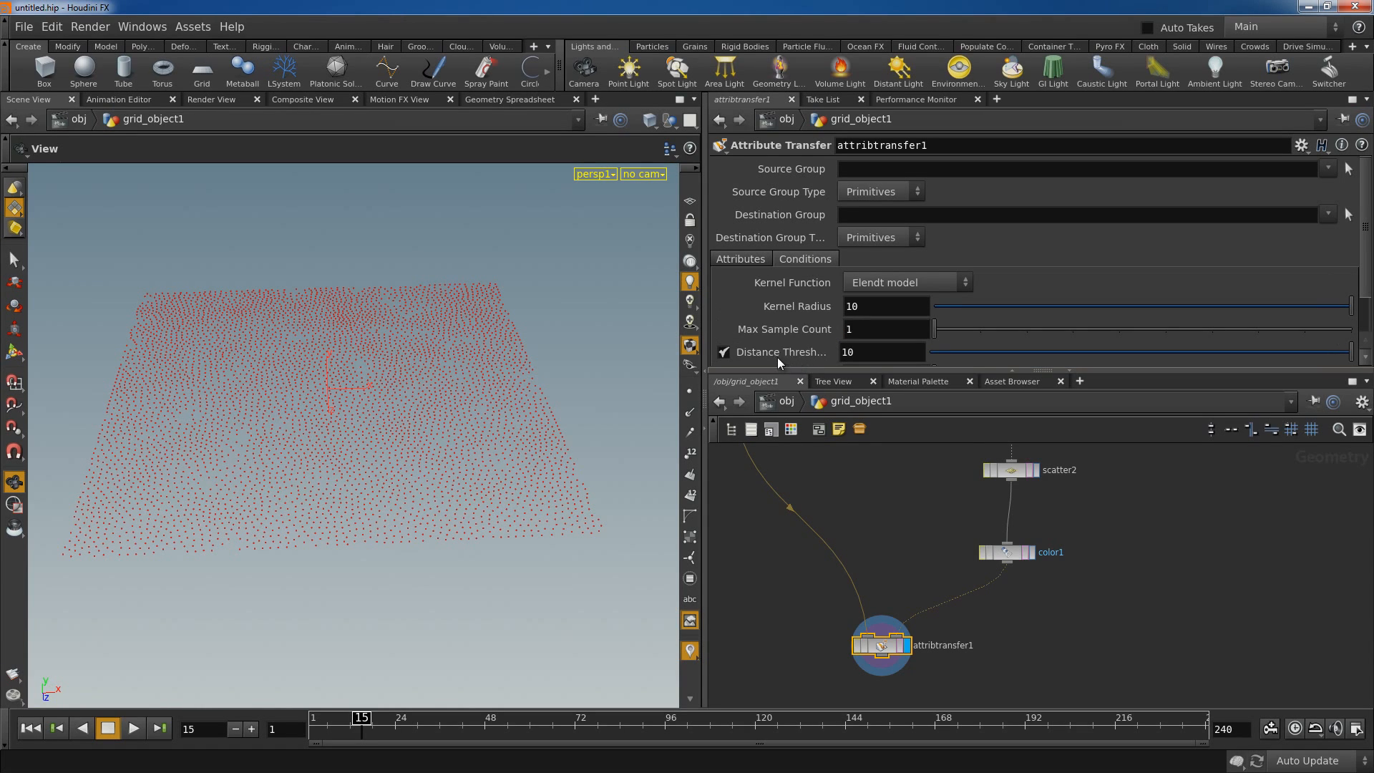
pyautogui.click(812, 349)
pyautogui.write('2')
pyautogui.press('Return')
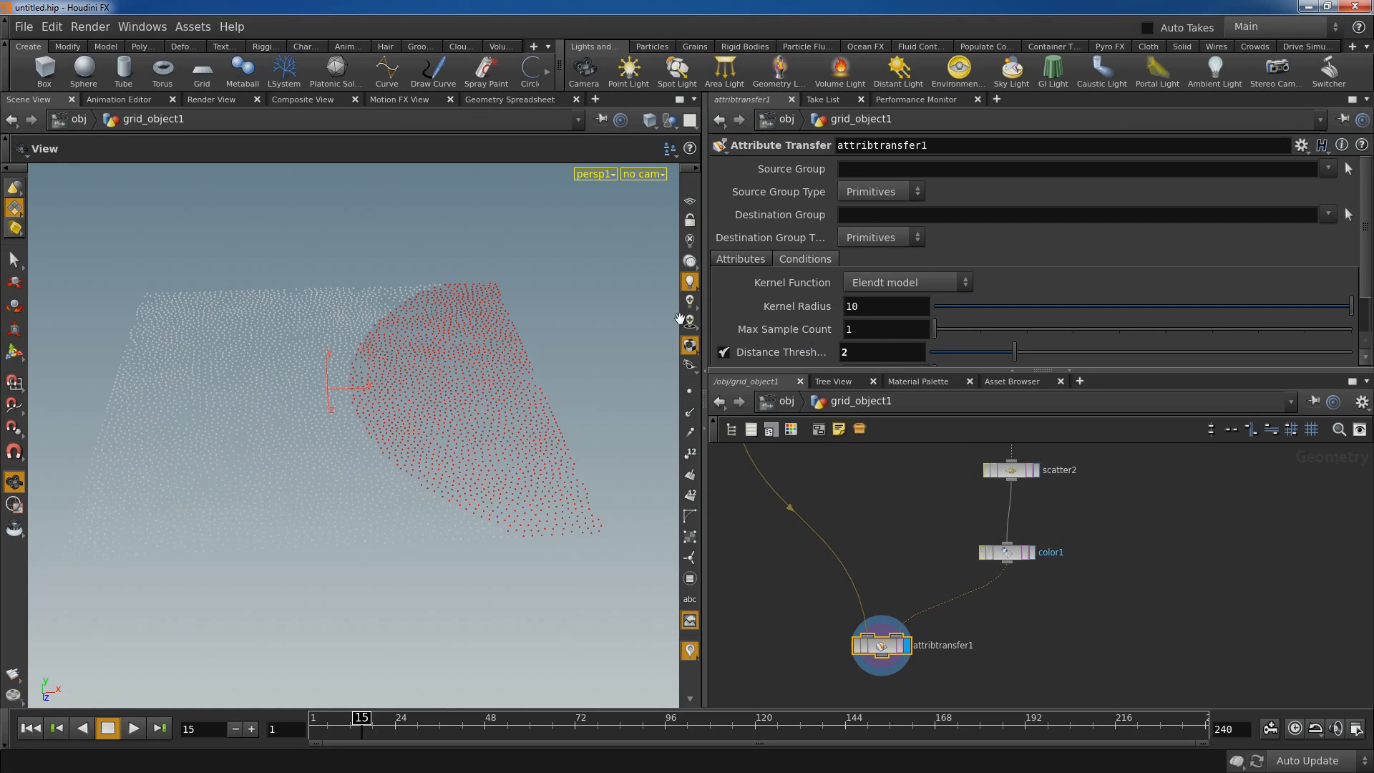
# Set the Attribute Transfer's distance threshold to 0.1 and play the animation to check the color transfer.
pyautogui.click(882, 356)
pyautogui.write('0.1')
pyautogui.press('Return')
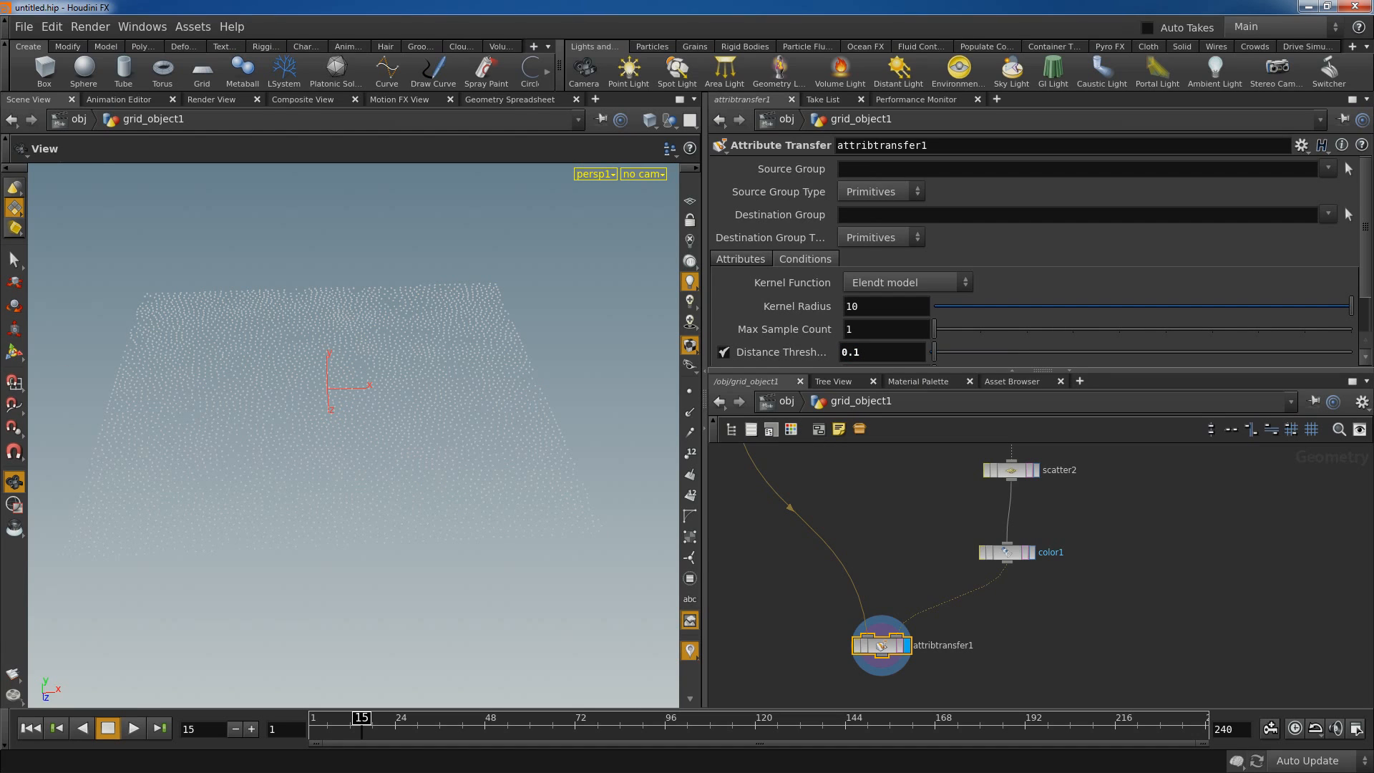
pyautogui.click(135, 729)
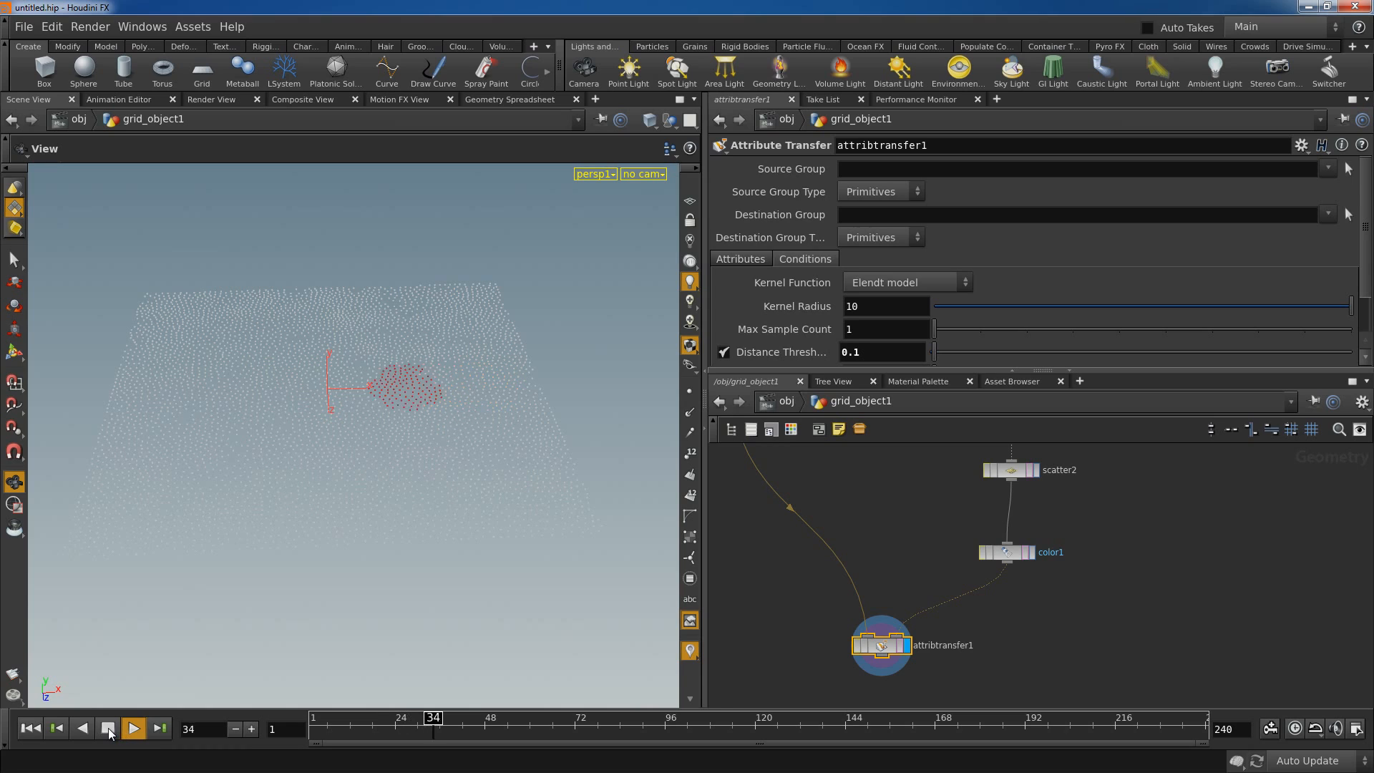
pyautogui.click(108, 728)
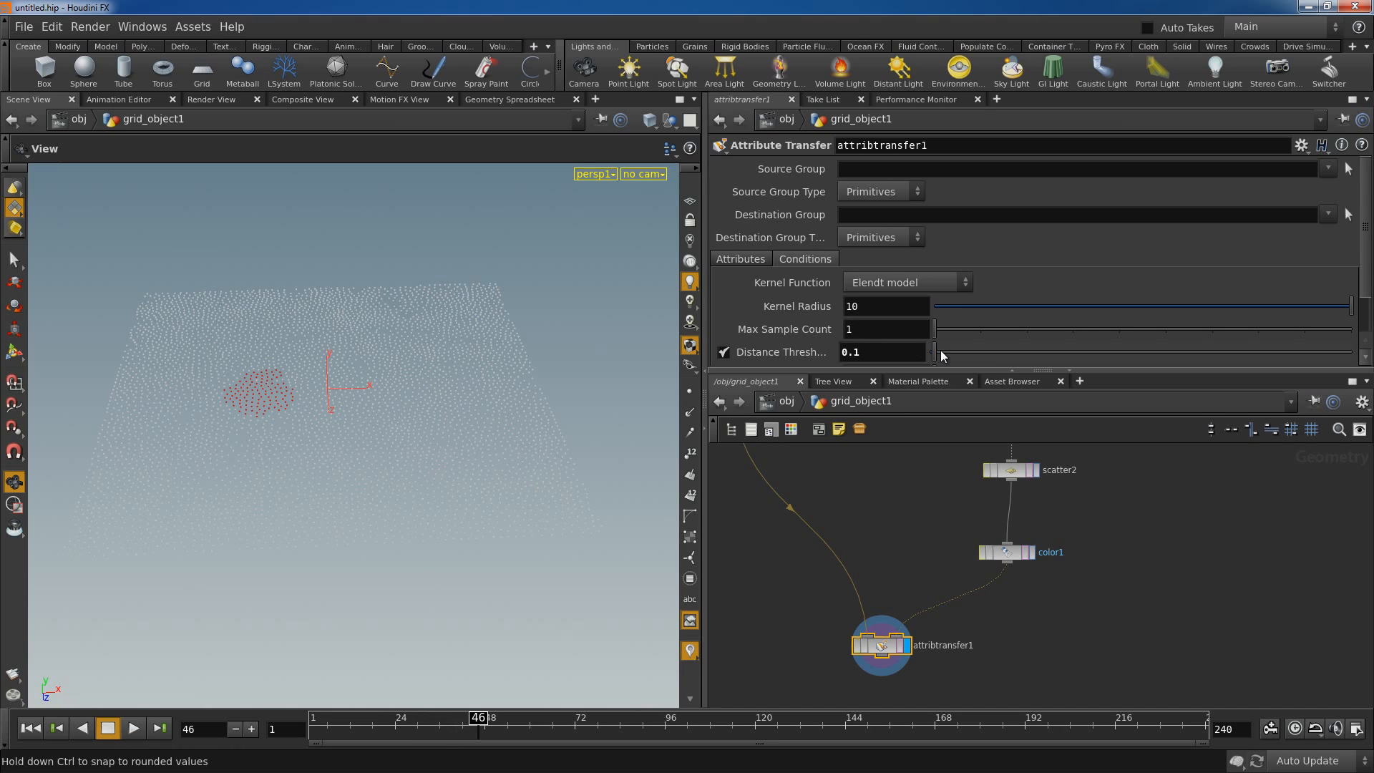
# Try distance thresholds of 0.14 and 0.01, and return the threshold to 0.1.
pyautogui.moveTo(934, 351); pyautogui.dragTo(940, 354)
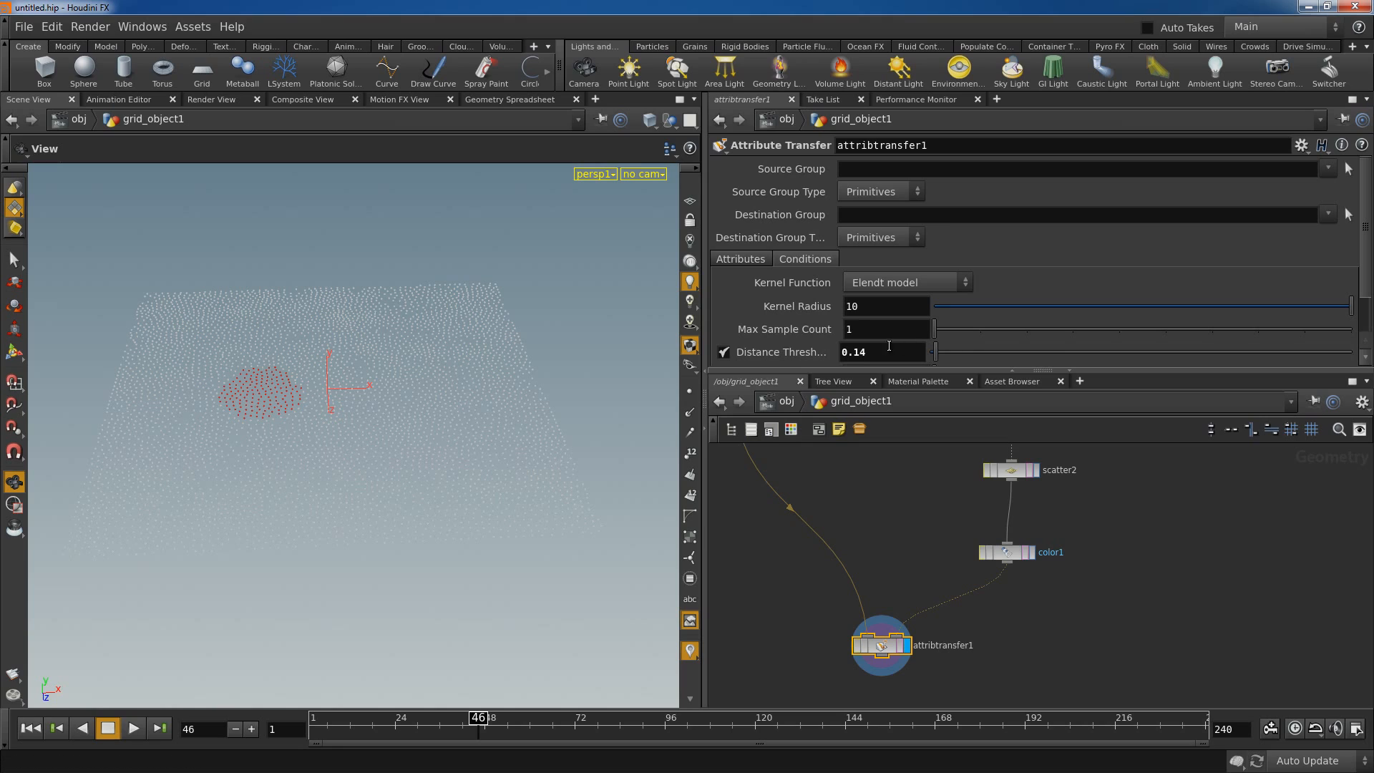
pyautogui.doubleClick(857, 351)
pyautogui.write('01')
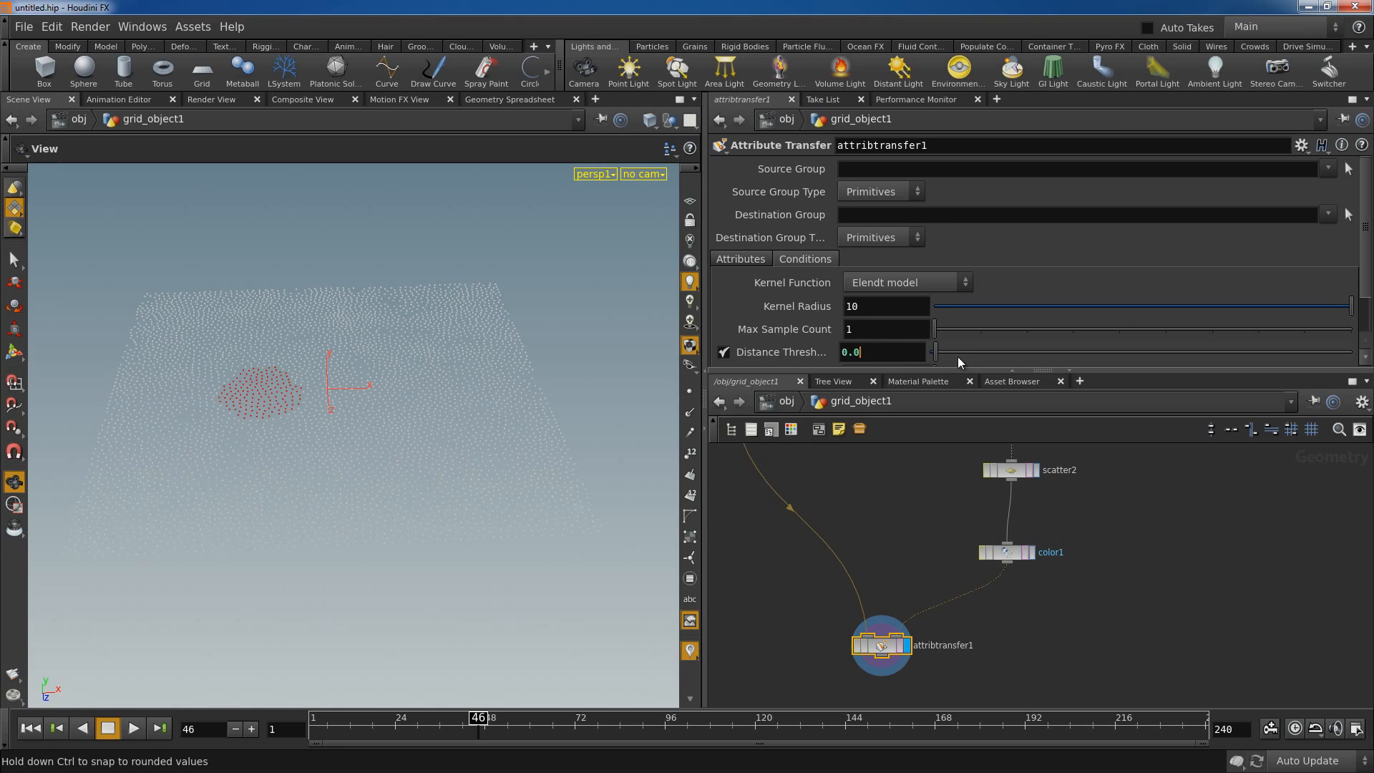
pyautogui.press('Return')
pyautogui.moveTo(870, 350); pyautogui.dragTo(859, 349)
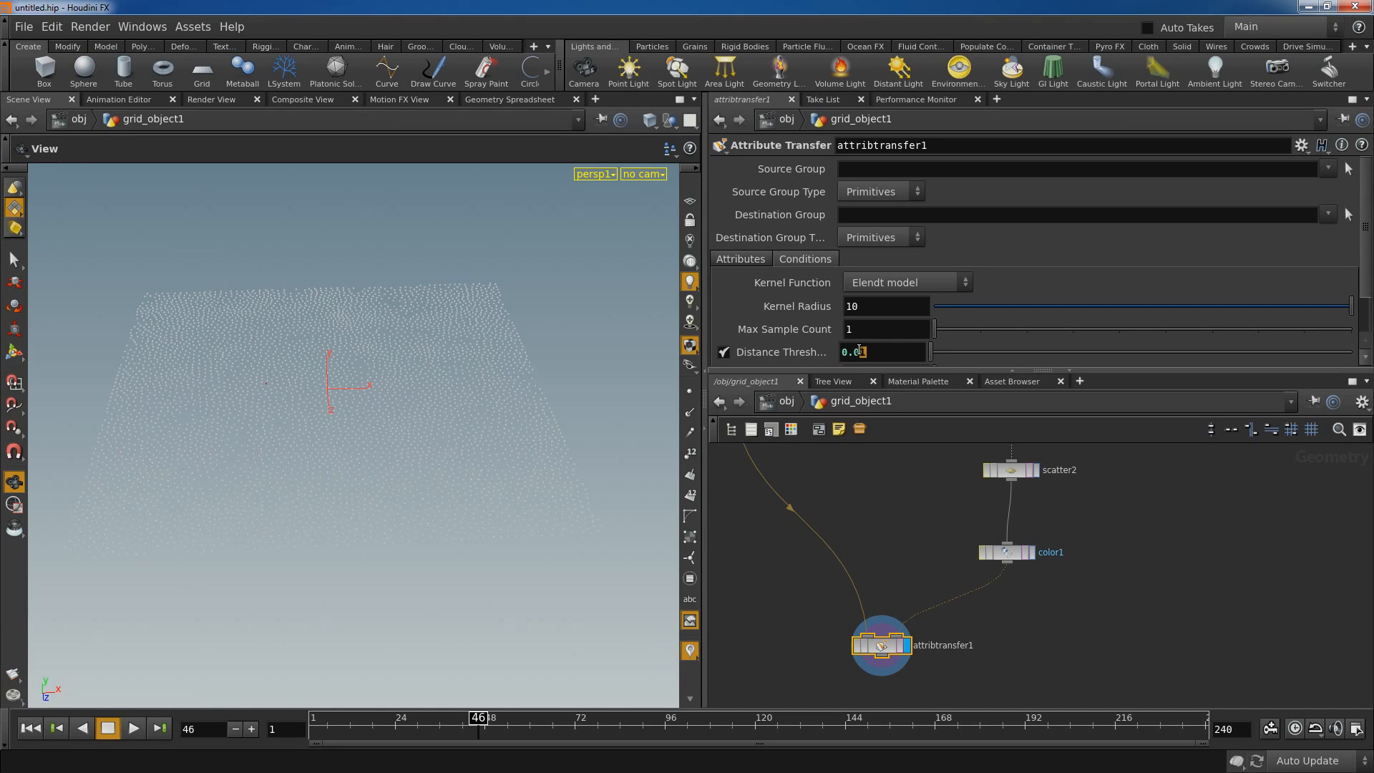
pyautogui.write('1')
pyautogui.press('Return')
# Scrub the timeline to frame 39 to check which grid points receive the red color.
pyautogui.moveTo(453, 429); pyautogui.dragTo(466, 451)
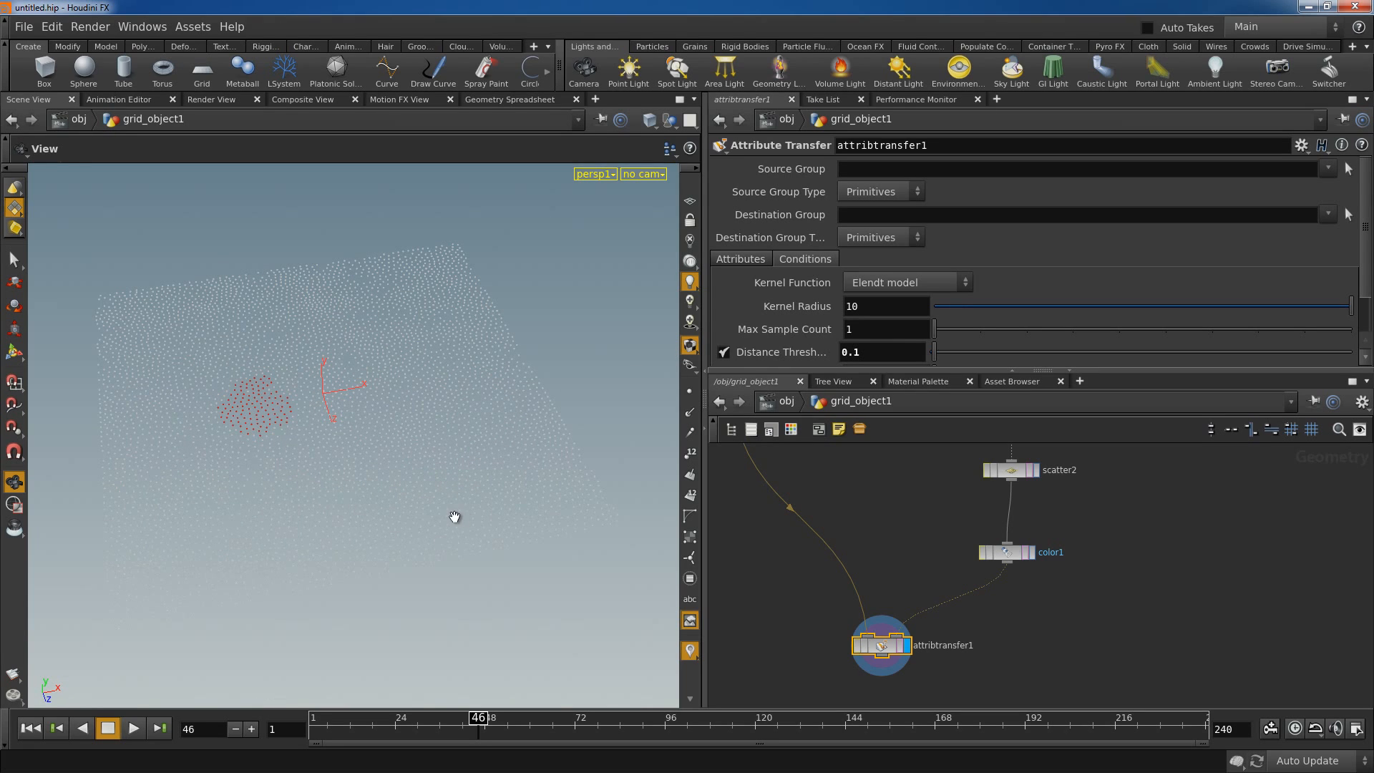
pyautogui.moveTo(478, 717); pyautogui.dragTo(448, 718)
pyautogui.press('Right')
# Add a Solver node beside the Attribute Transfer, below the Color node.
pyautogui.moveTo(1054, 629); pyautogui.dragTo(1013, 605, button='middle')
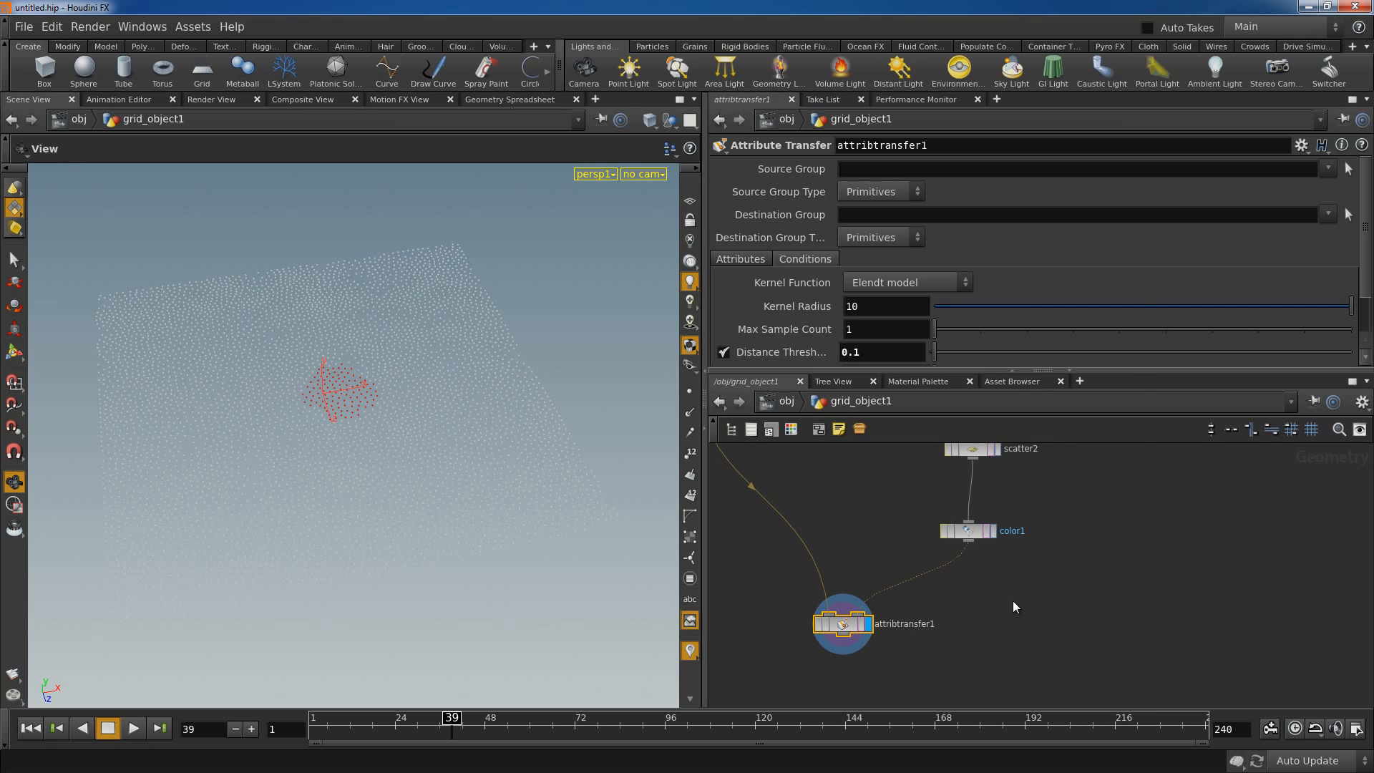
pyautogui.press('Tab')
pyautogui.write('solv')
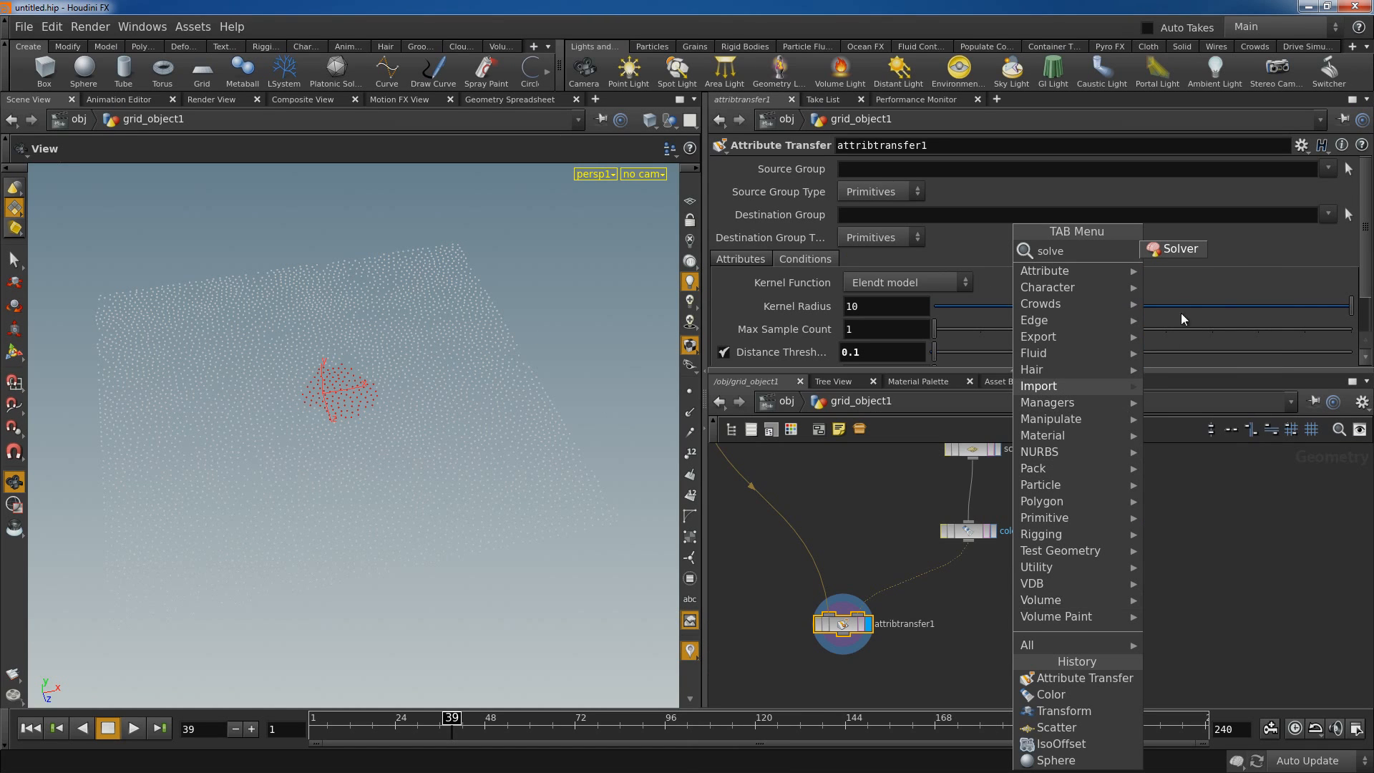
pyautogui.click(1194, 254)
pyautogui.click(1021, 628)
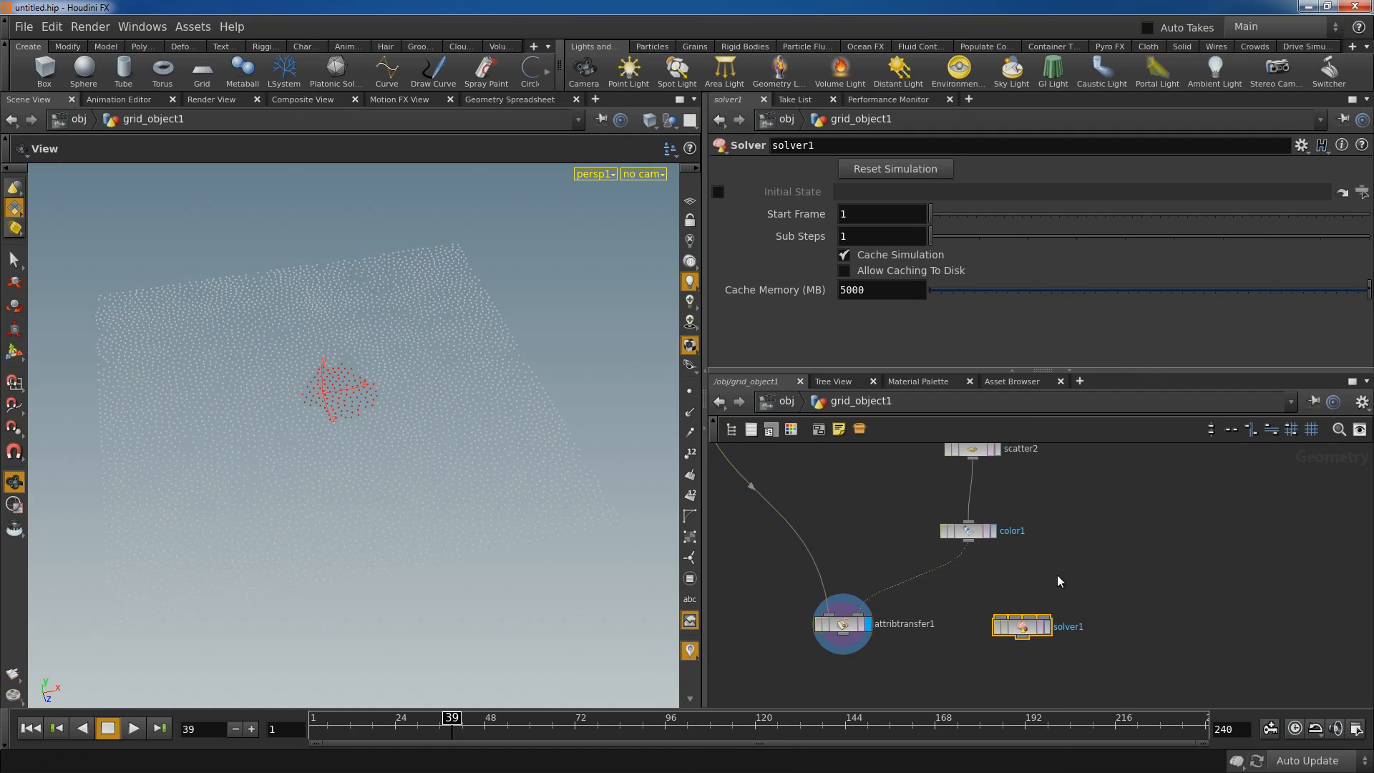
# Wire the grid's Scatter into the Solver's first input and the Color node into its second input.
pyautogui.scroll(-1, 1104, 524)
pyautogui.moveTo(888, 487); pyautogui.dragTo(917, 572, button='middle')
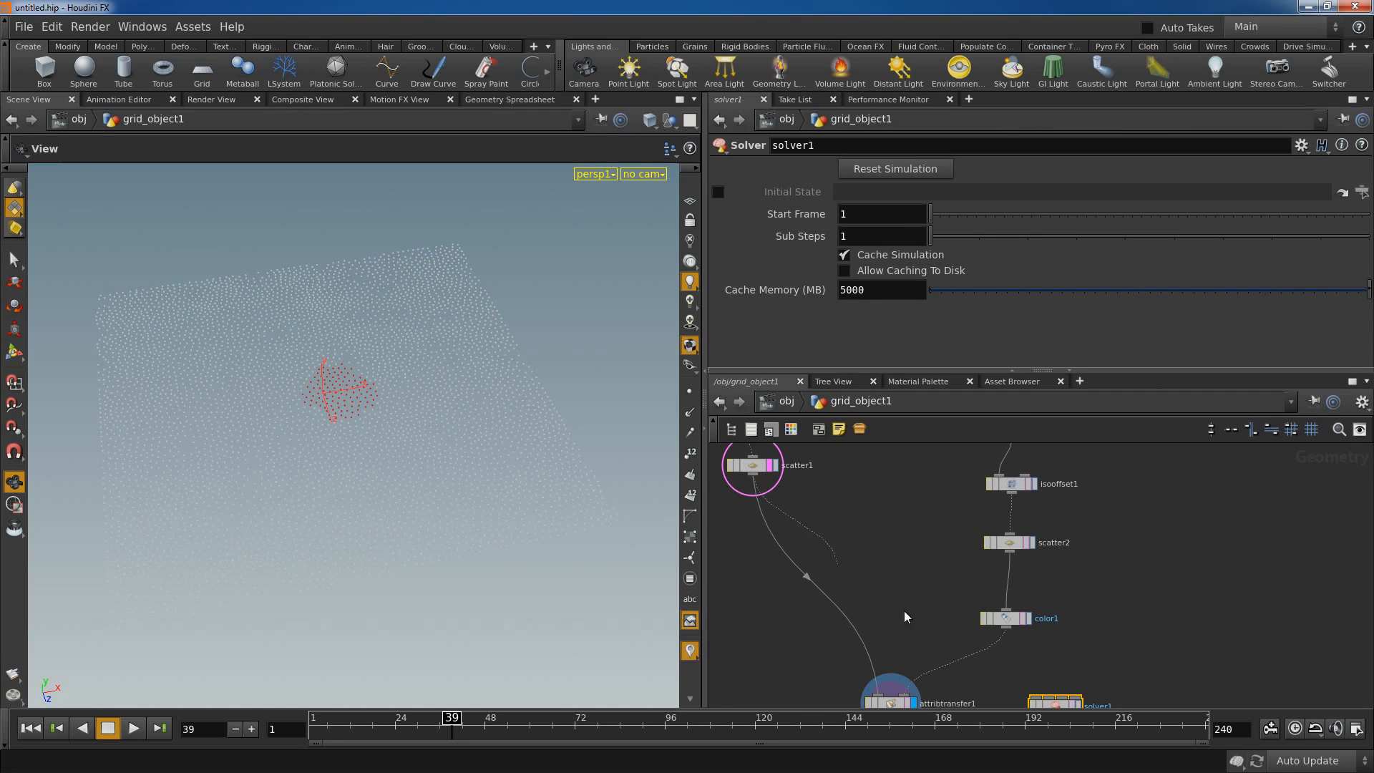
pyautogui.click(1036, 698)
pyautogui.moveTo(1030, 687); pyautogui.dragTo(1031, 634, button='middle')
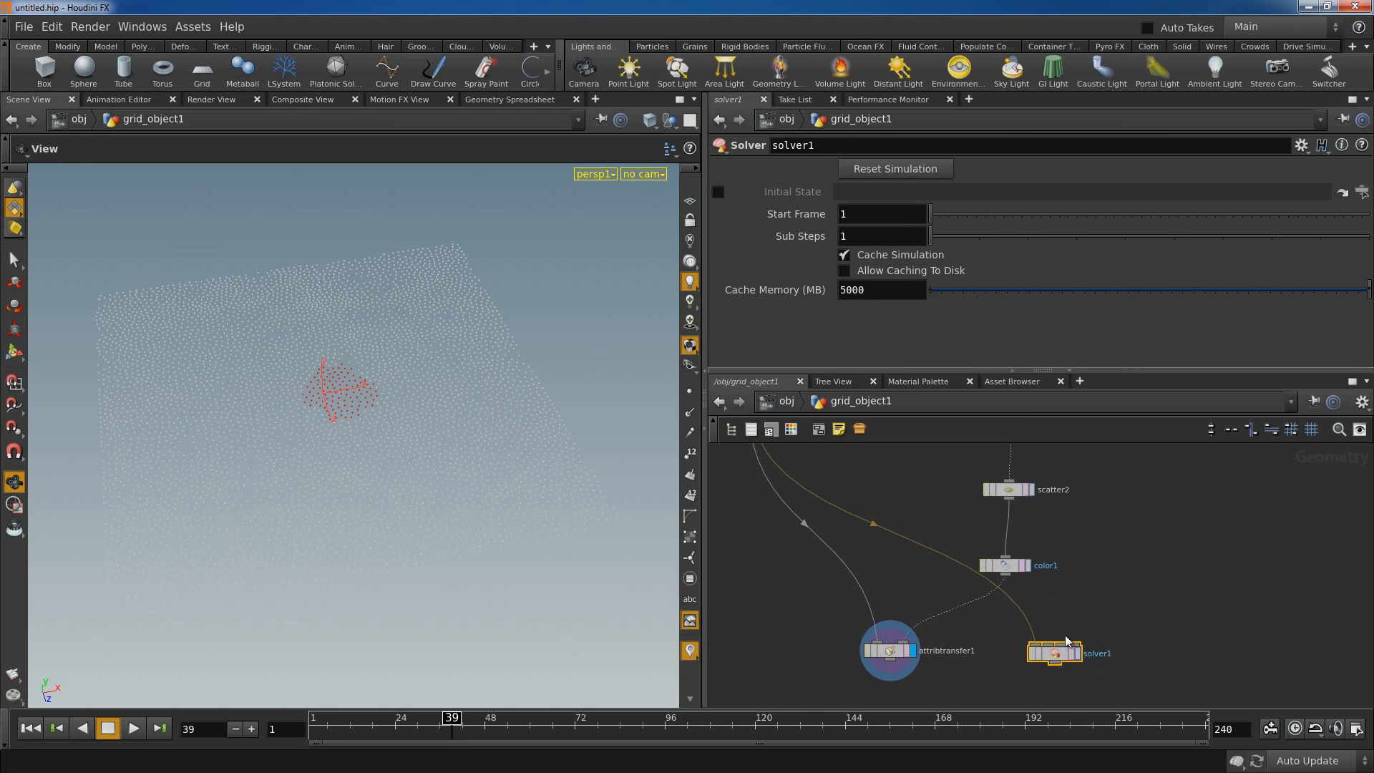
pyautogui.moveTo(1052, 652); pyautogui.dragTo(1012, 670)
pyautogui.moveTo(1006, 573); pyautogui.dragTo(1014, 660)
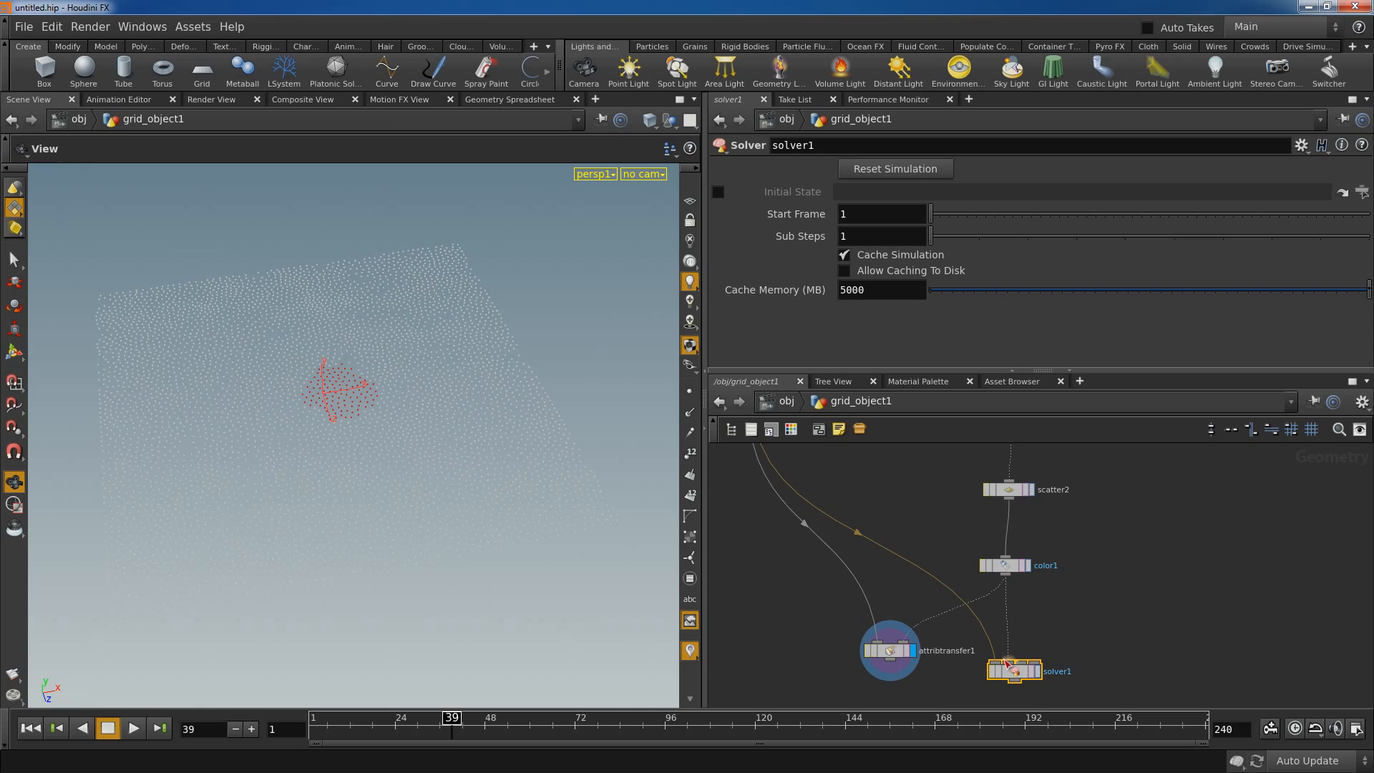
# Delete the Attribute Transfer node and move the Solver into its place between the two branches.
pyautogui.click(889, 651)
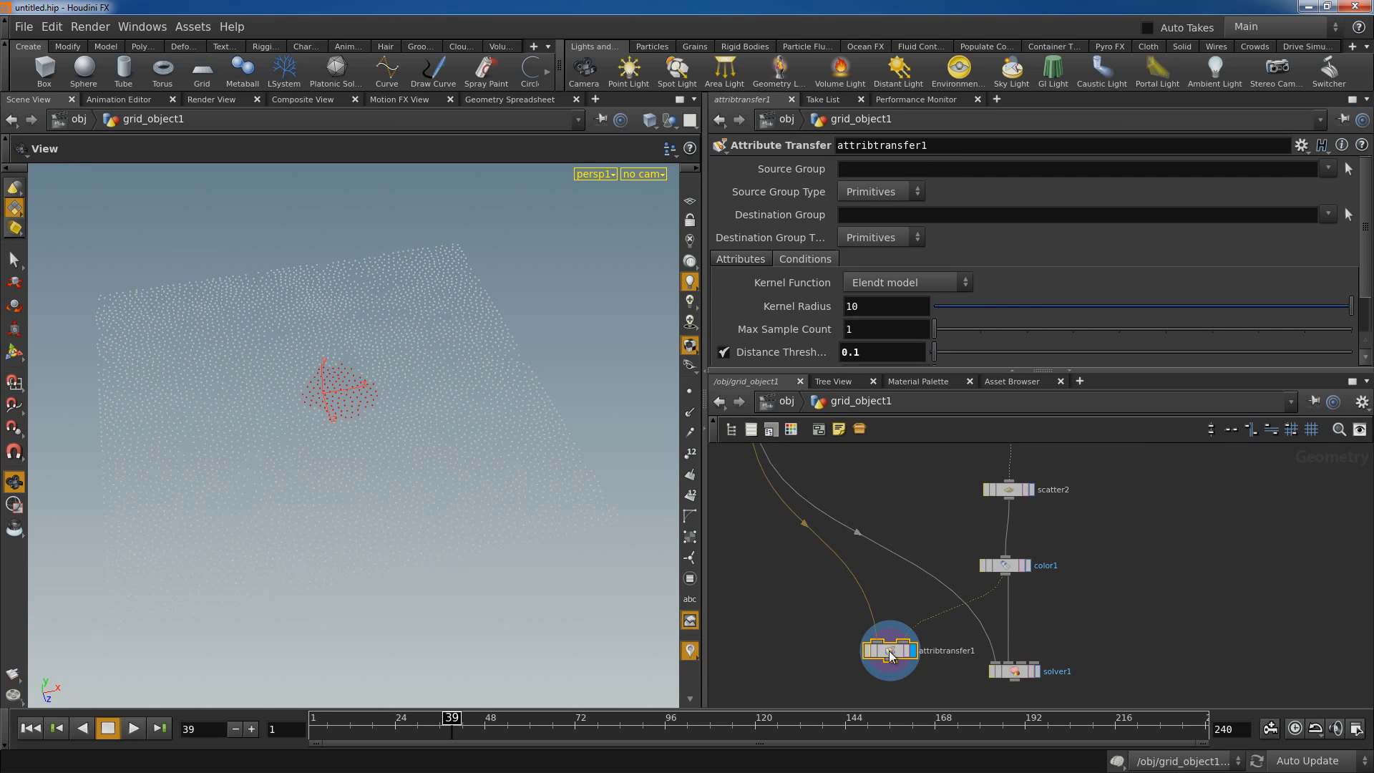
pyautogui.press('Delete')
pyautogui.moveTo(1022, 662); pyautogui.dragTo(852, 629)
# Inside the Solver, add an Attribute Transfer node and wire Prev_Frame into its first input.
pyautogui.scroll(1, 1038, 637)
pyautogui.doubleClick(917, 620)
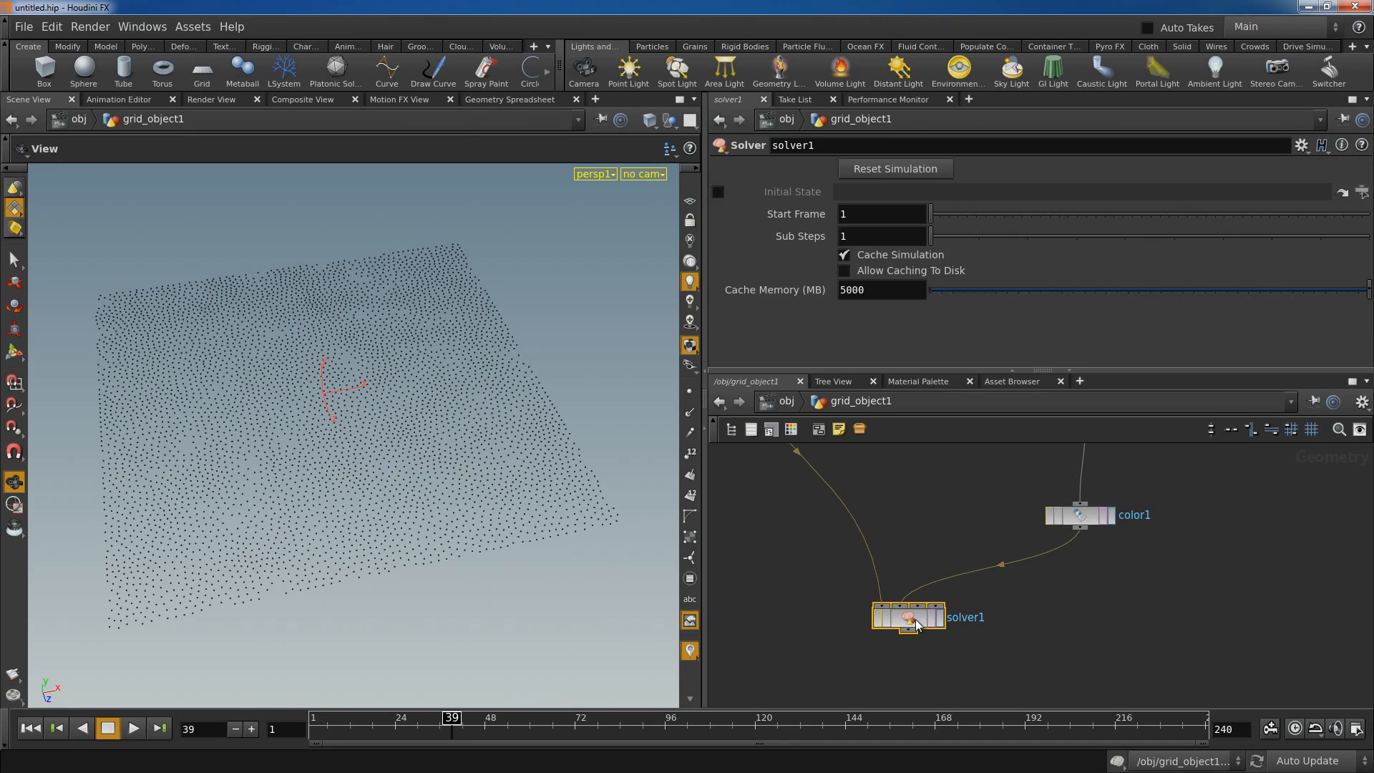
pyautogui.press('Tab')
pyautogui.write('att')
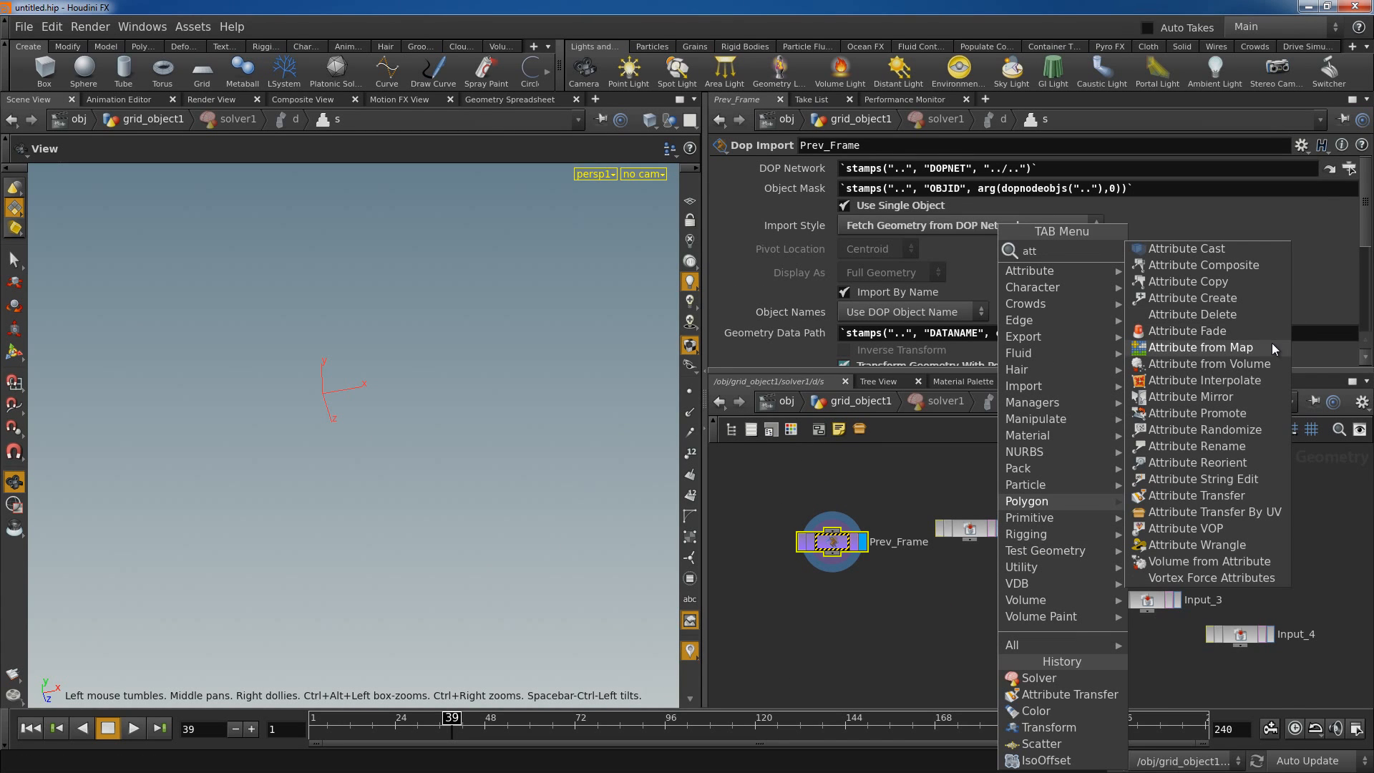
pyautogui.click(1227, 496)
pyautogui.click(935, 656)
pyautogui.moveTo(842, 564); pyautogui.dragTo(917, 641)
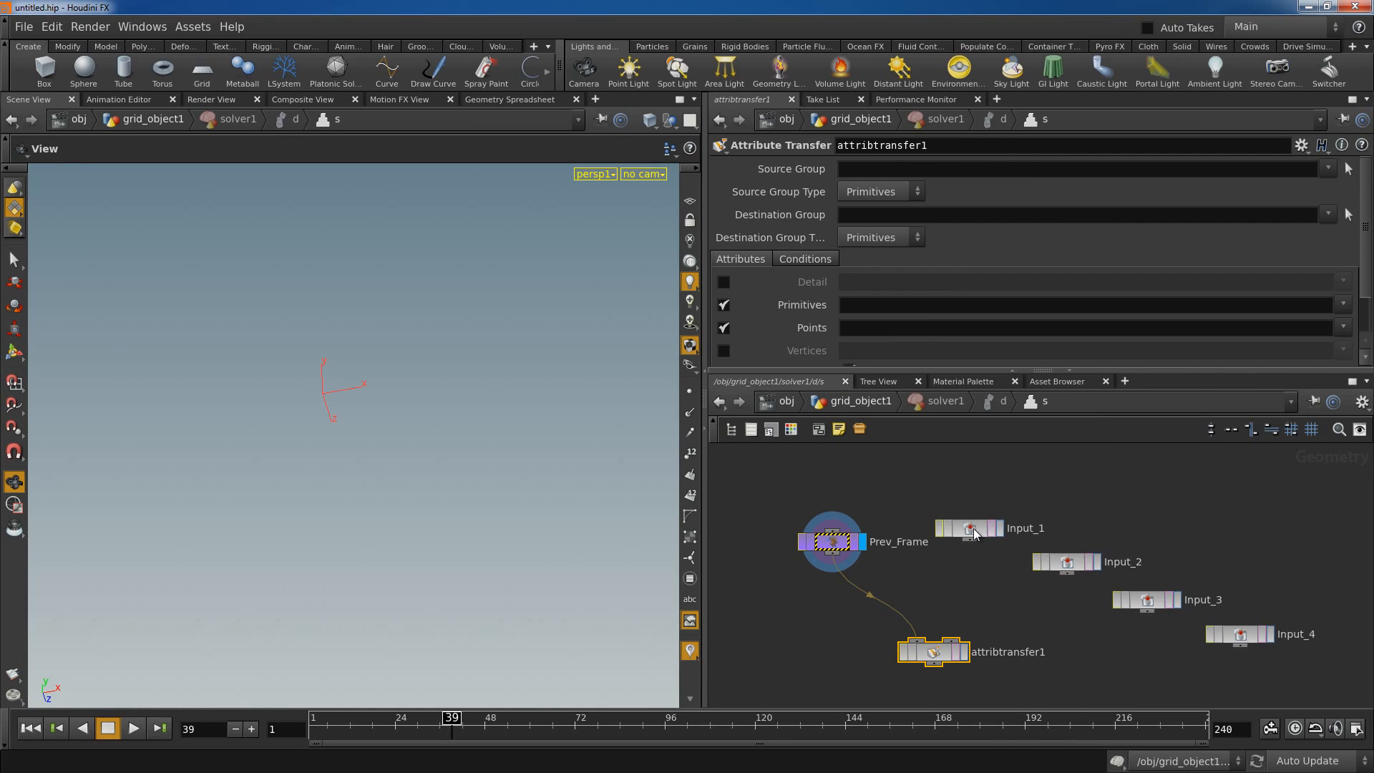
# Rearrange the input nodes, then wire Input_1 into the Attribute Transfer's first input and Input_2 into its second.
pyautogui.moveTo(973, 528); pyautogui.dragTo(963, 484)
pyautogui.click(1063, 549)
pyautogui.moveTo(1062, 544); pyautogui.dragTo(1062, 528)
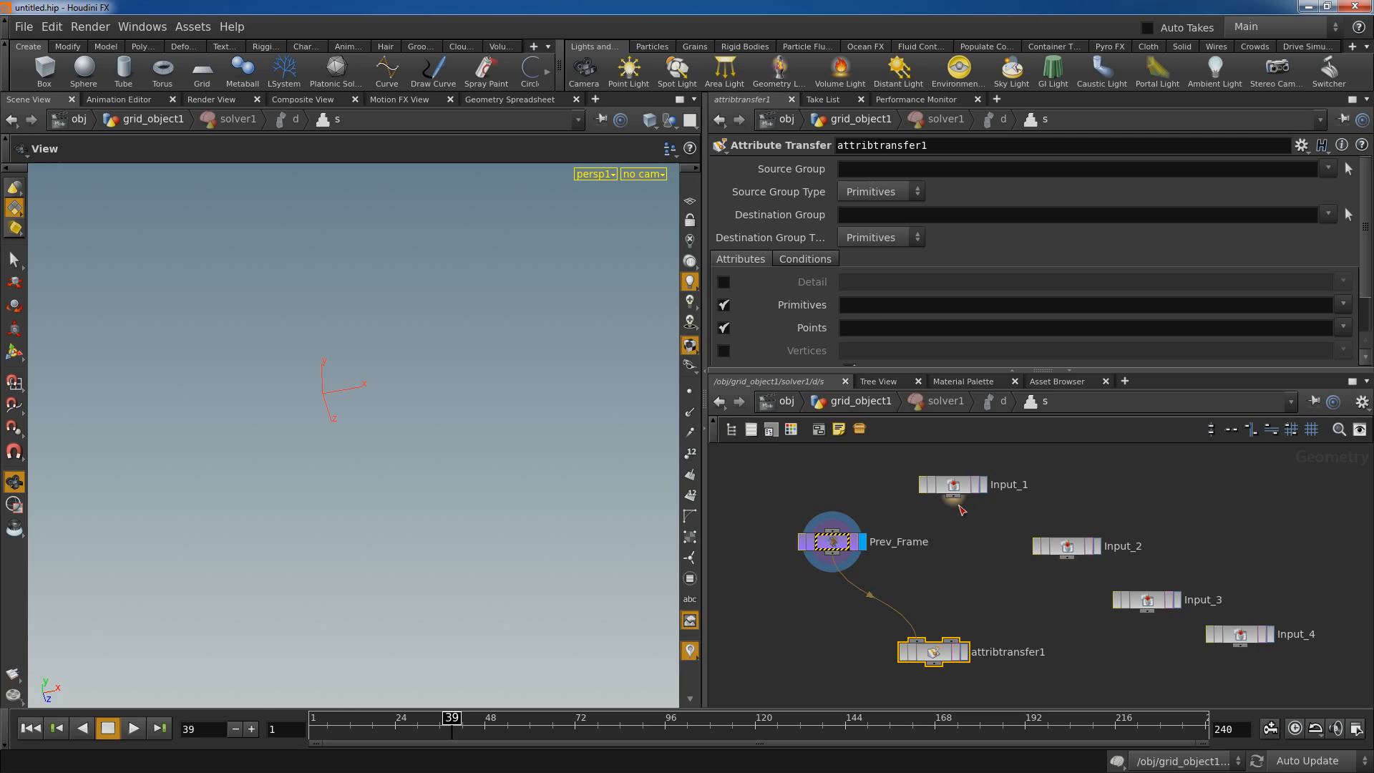
pyautogui.moveTo(921, 602); pyautogui.dragTo(917, 640)
pyautogui.moveTo(1066, 557); pyautogui.dragTo(959, 635)
# Replace Input_1 with Prev_Frame on the Attribute Transfer's first input and move Prev_Frame clear of the other nodes.
pyautogui.moveTo(843, 553); pyautogui.dragTo(821, 550)
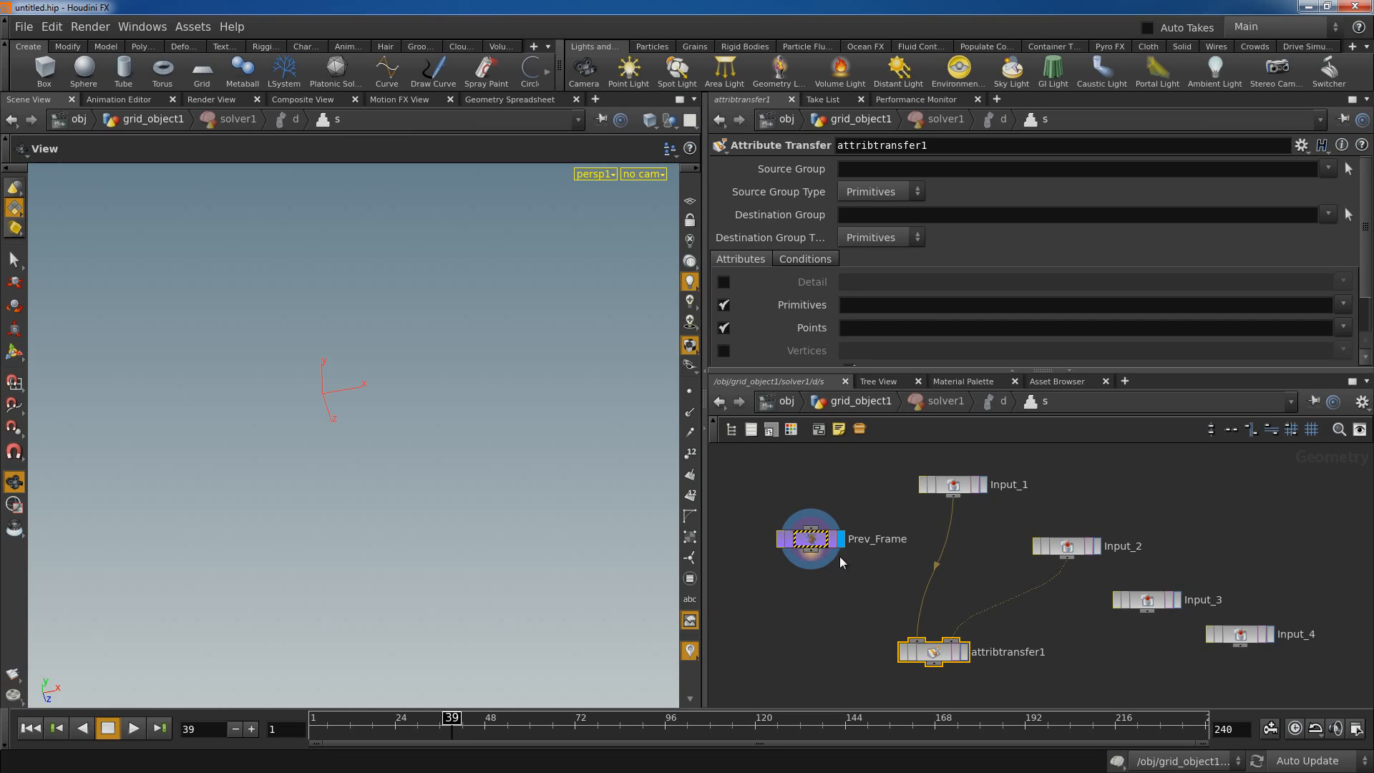
pyautogui.moveTo(926, 620); pyautogui.dragTo(918, 639)
pyautogui.moveTo(810, 539); pyautogui.dragTo(801, 523)
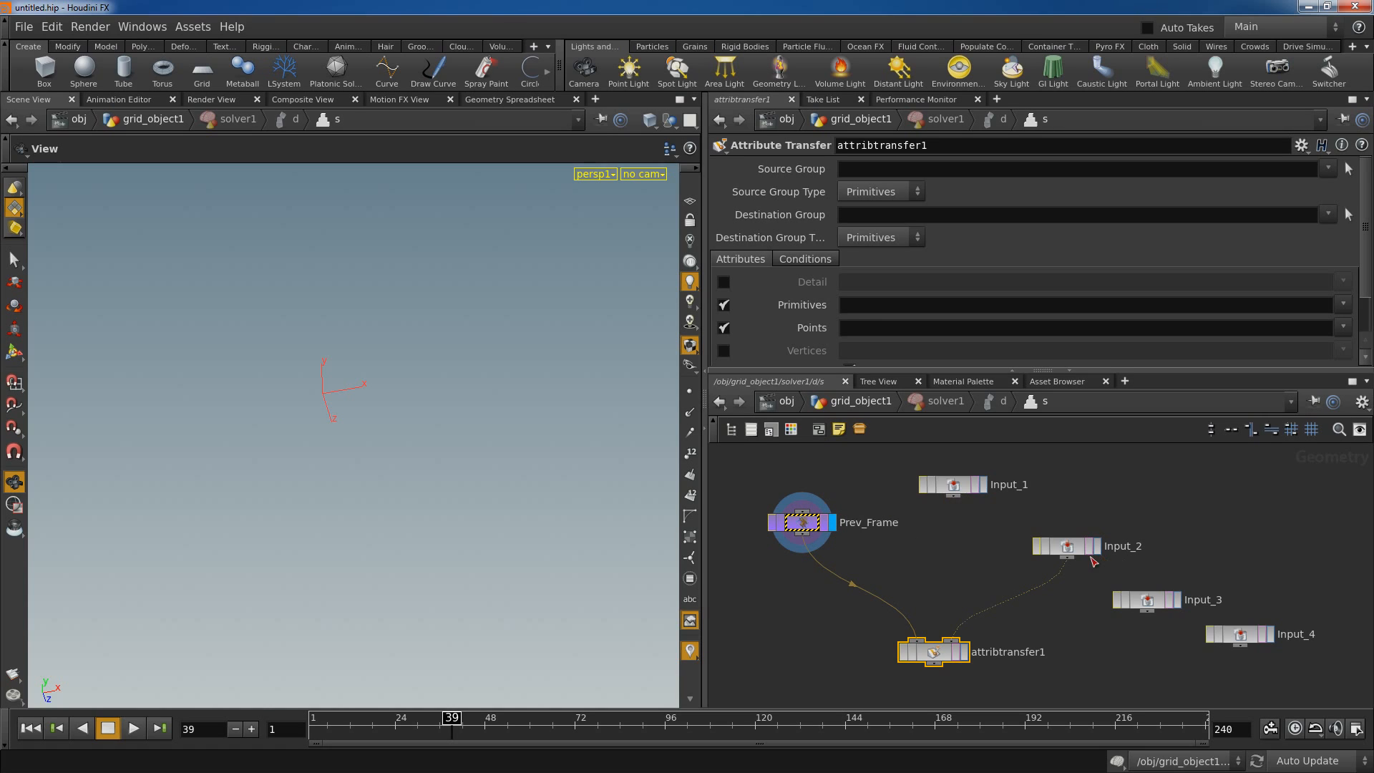
# Display the Attribute Transfer, limit its point attributes to Cd, and turn off primitive attributes.
pyautogui.click(964, 655)
pyautogui.click(854, 328)
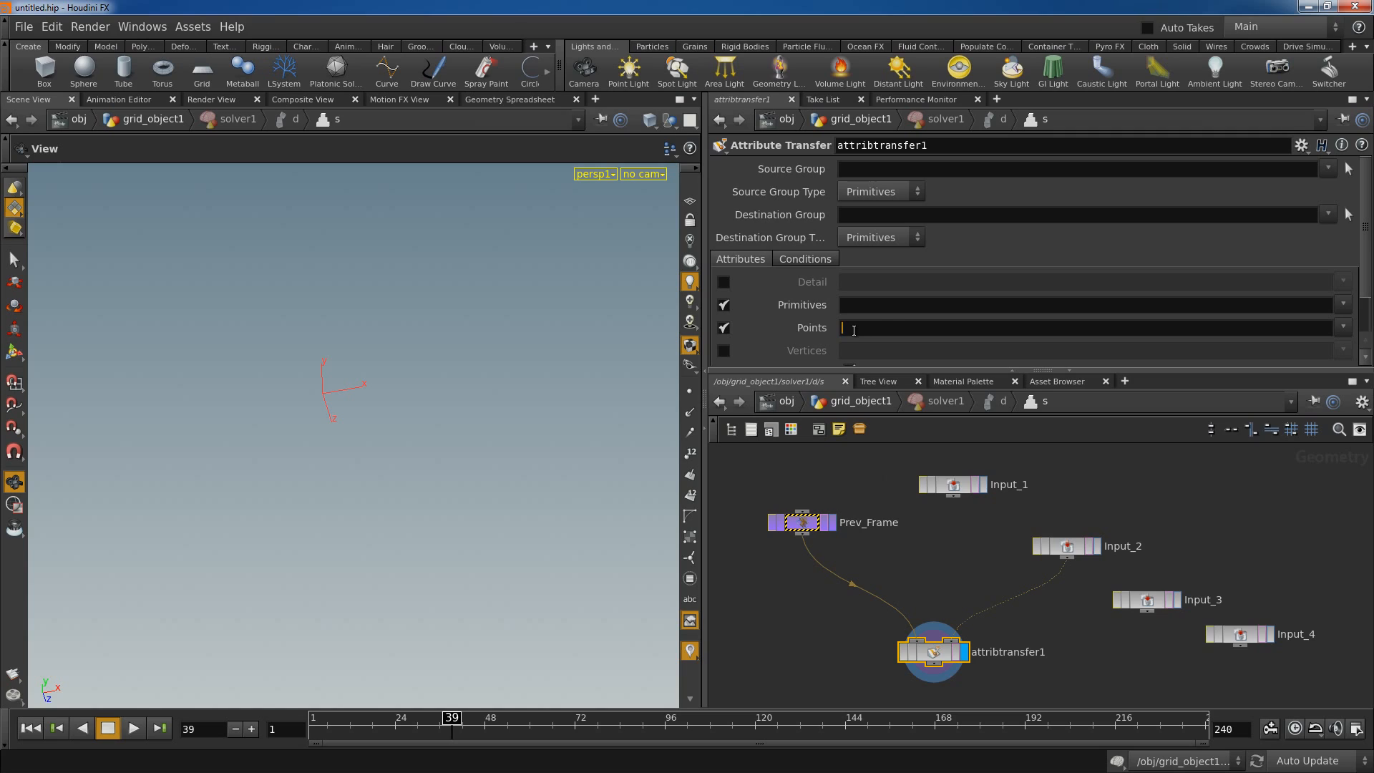
pyautogui.click(723, 304)
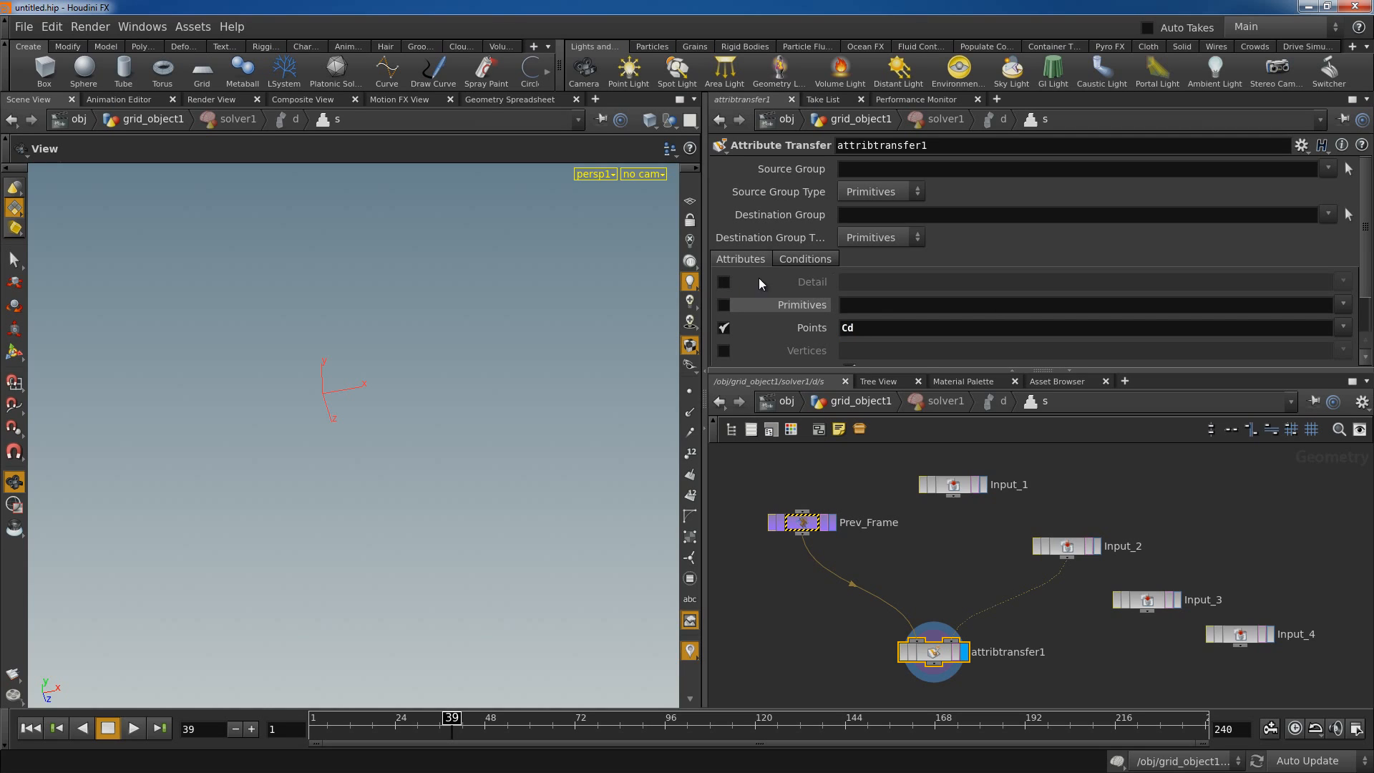
# Set the distance threshold of the Attribute Transfer inside the Solver to 0.1.
pyautogui.click(800, 258)
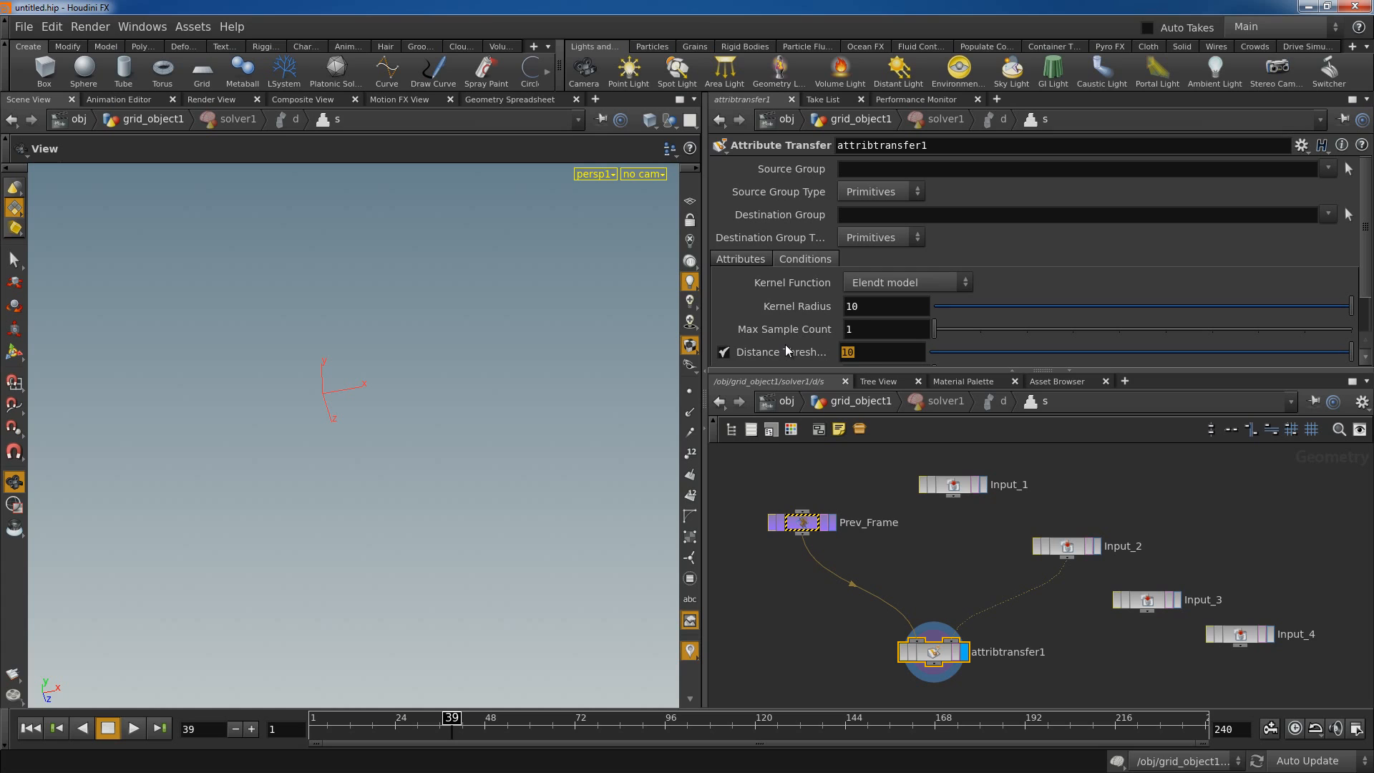
pyautogui.write('0.1')
pyautogui.press('Return')
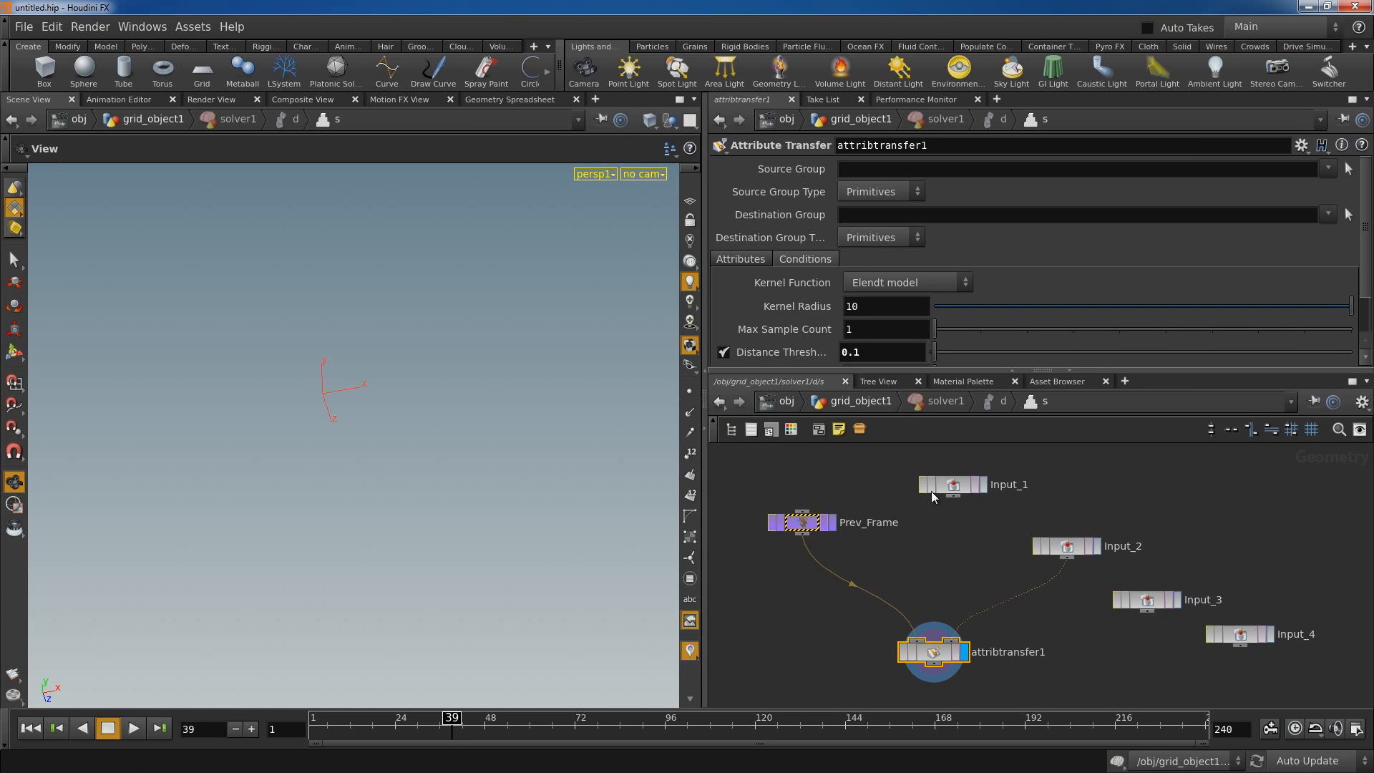
# Return to the grid_object1 network and display the Solver node.
pyautogui.click(878, 402)
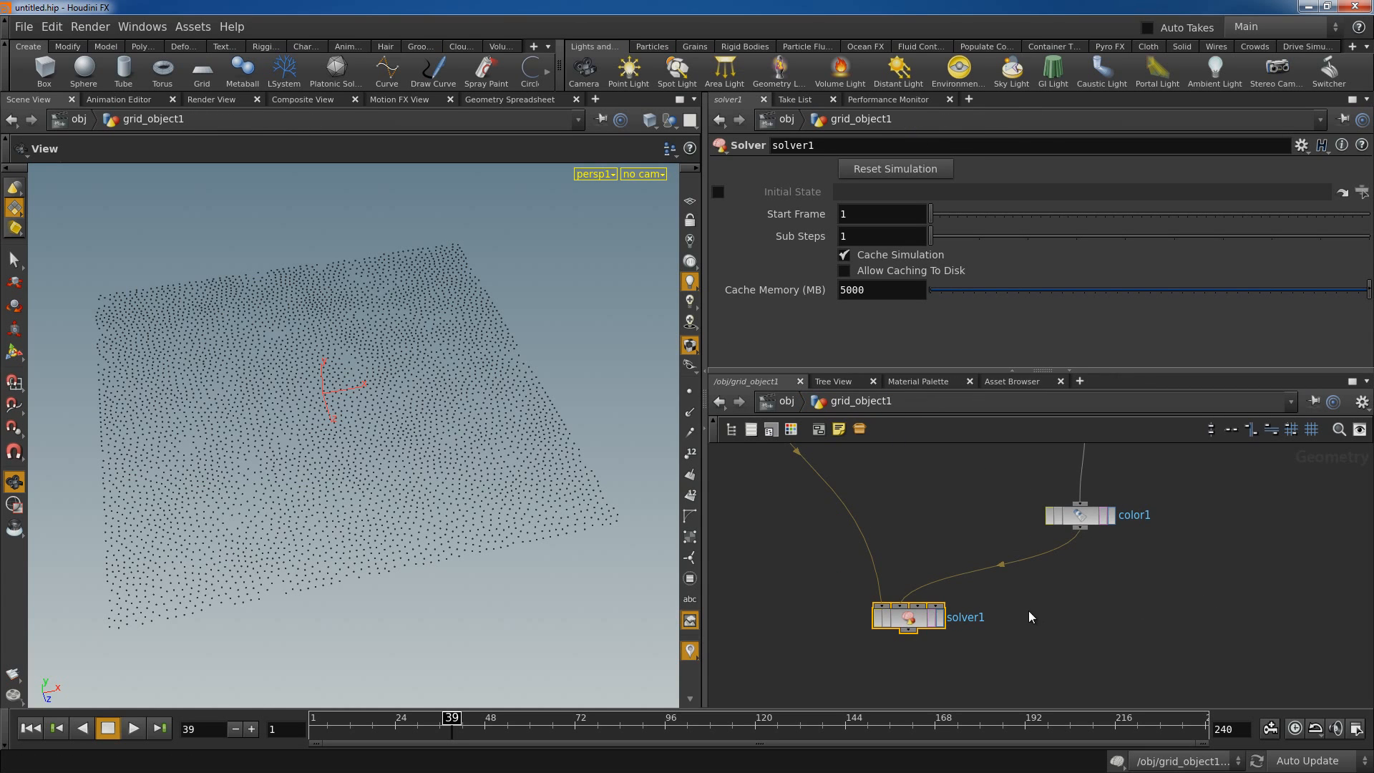
pyautogui.click(939, 617)
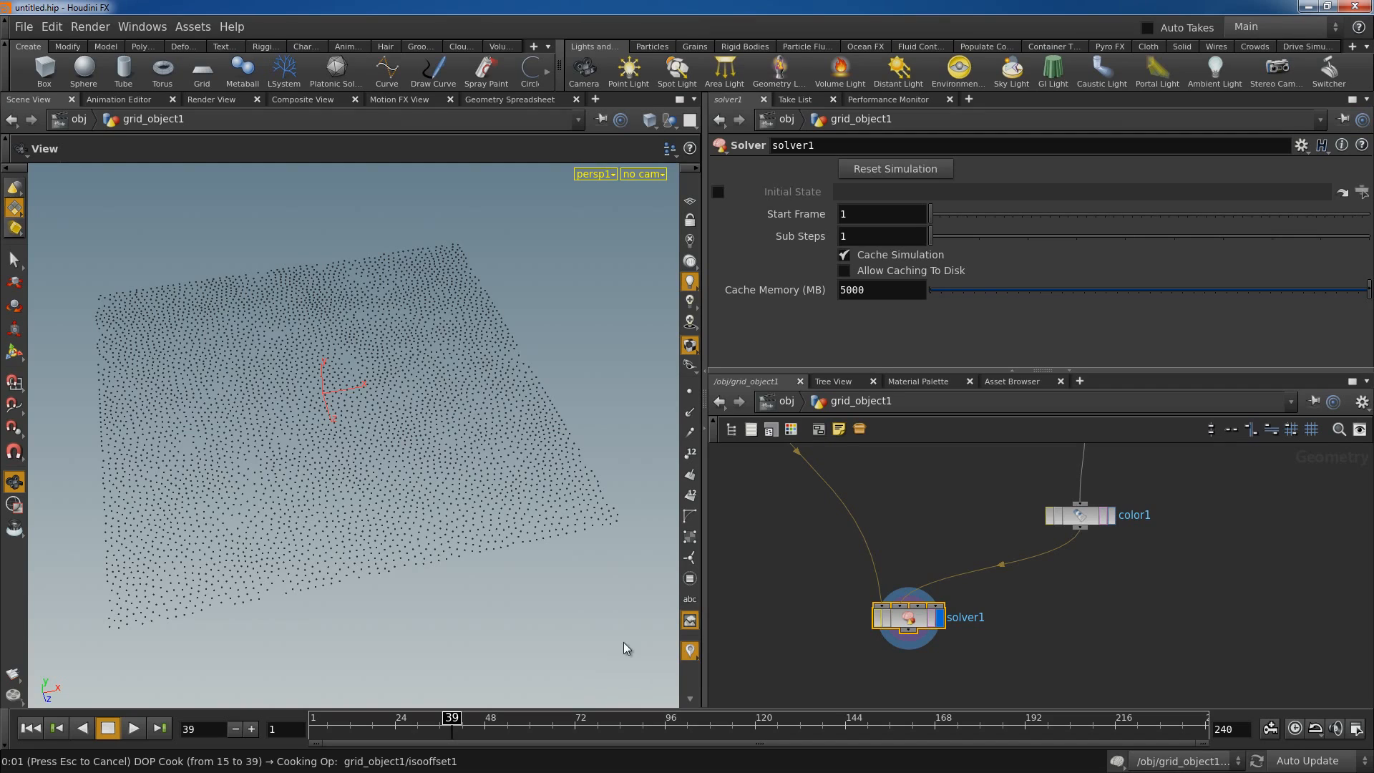
# Rewind to frame 1, reset the Solver's simulation, and play it to check the accumulated red trail.
pyautogui.click(32, 730)
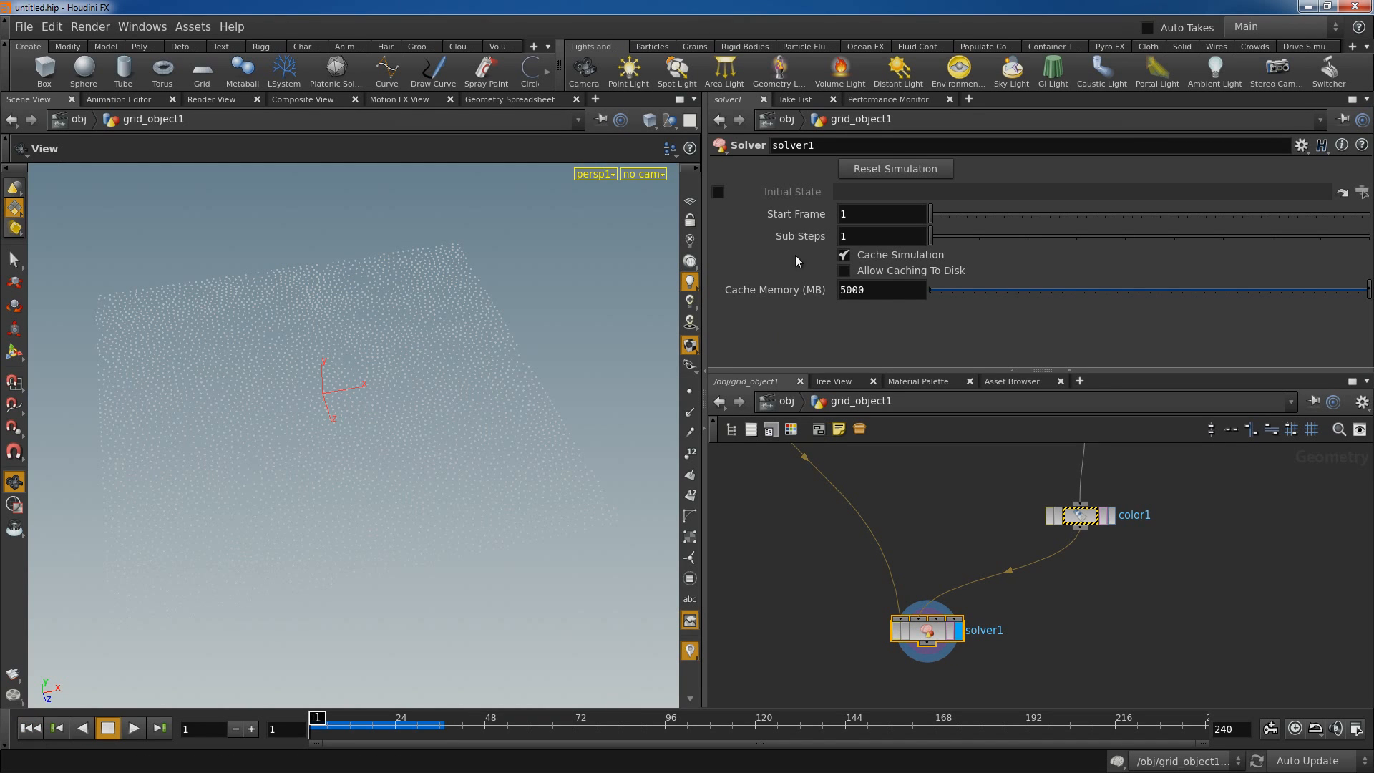
pyautogui.click(900, 169)
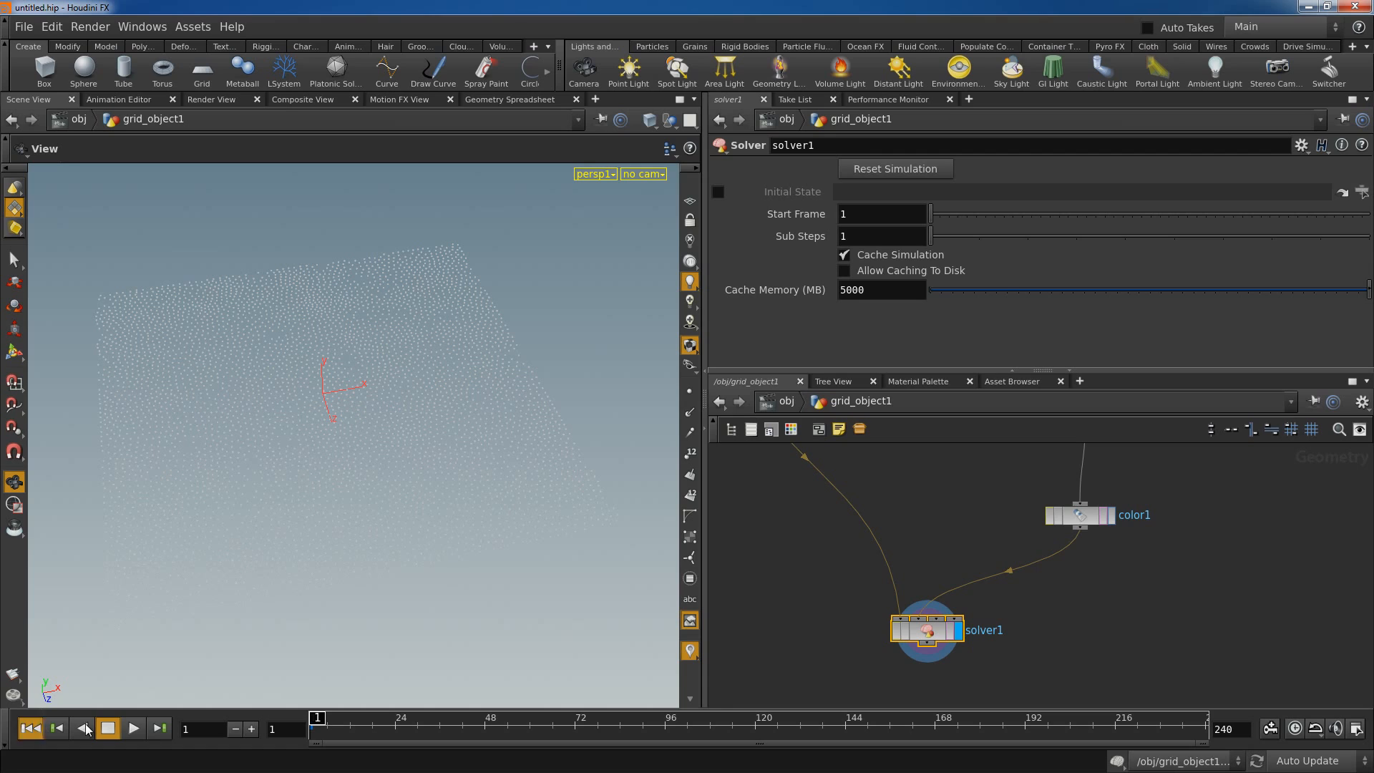
pyautogui.click(134, 729)
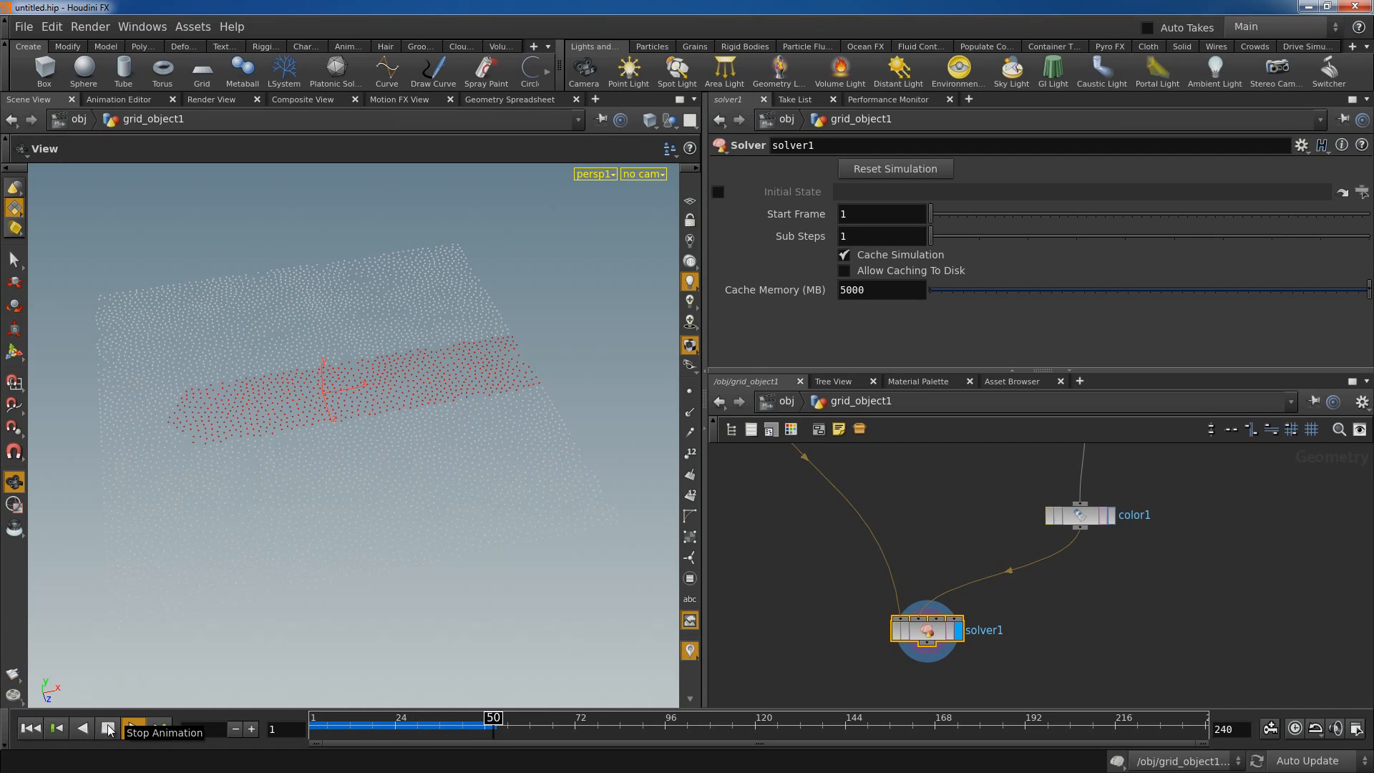
pyautogui.click(109, 730)
# Look over the sphere branch of the network, from the sphere down to its Scatter node.
pyautogui.moveTo(1114, 627); pyautogui.dragTo(1102, 644, button='middle')
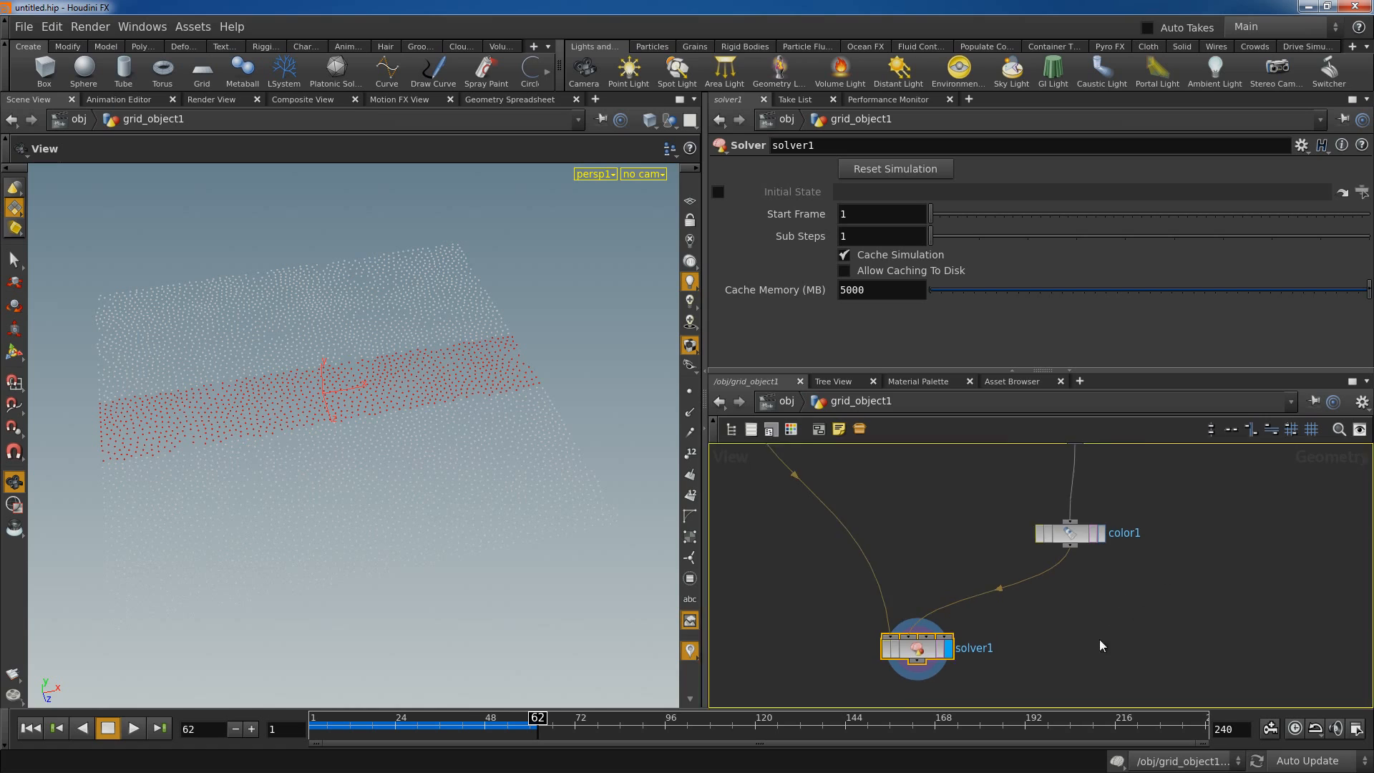
pyautogui.scroll(-3, 1105, 644)
pyautogui.moveTo(1228, 481); pyautogui.dragTo(1089, 615, button='middle')
pyautogui.scroll(3, 1128, 605)
pyautogui.scroll(-3, 1129, 577)
pyautogui.scroll(2, 1059, 615)
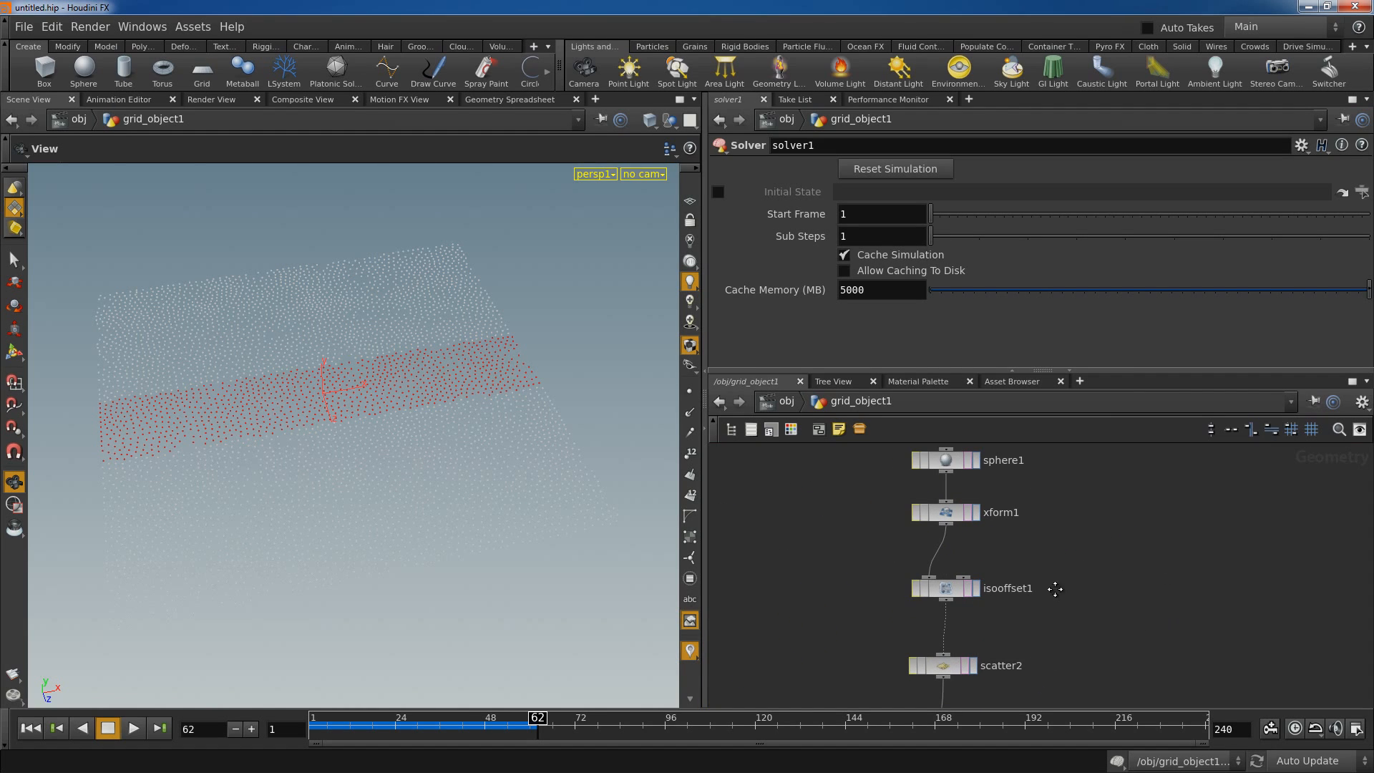
pyautogui.scroll(1, 1067, 594)
pyautogui.scroll(-2, 1124, 596)
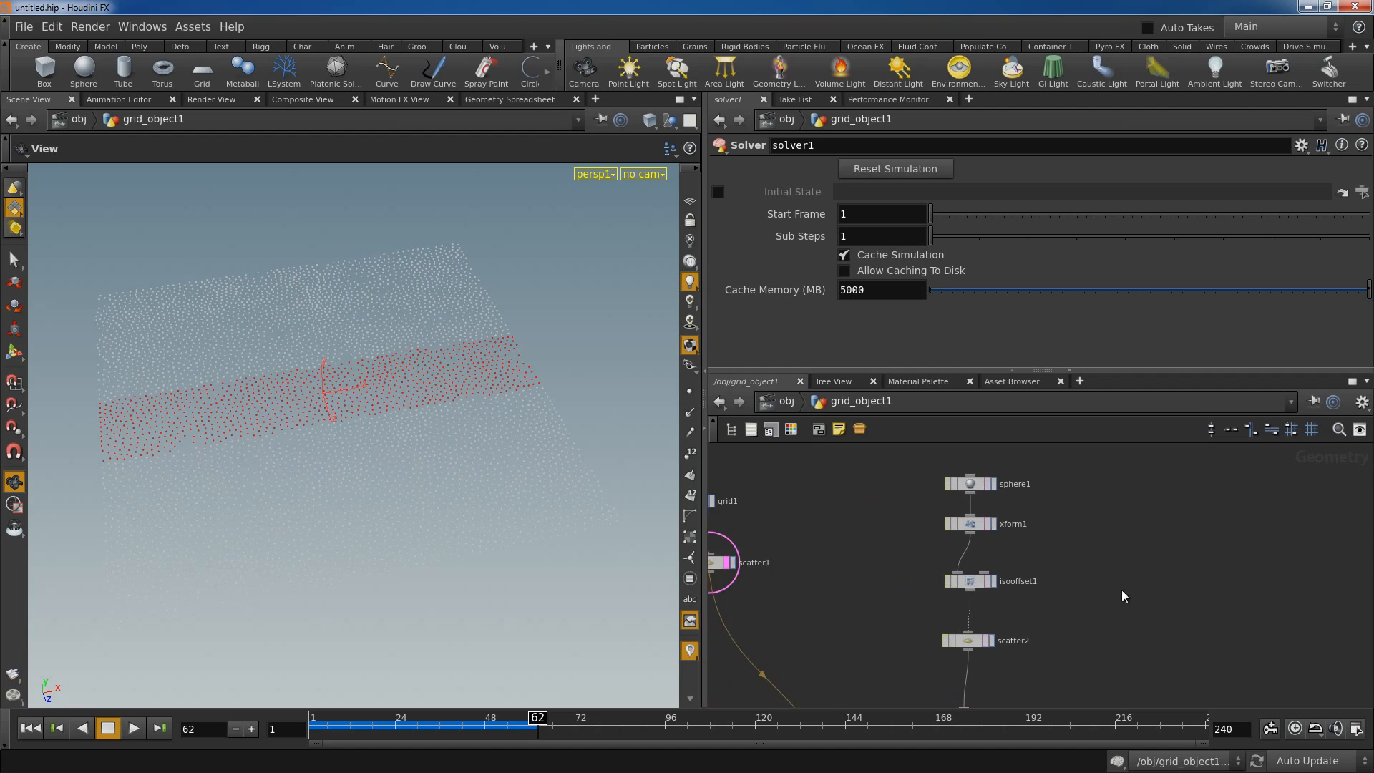
# Add an LSystem node to the grid_object1 network beside the sphere branch.
pyautogui.moveTo(1123, 590); pyautogui.dragTo(1097, 569, button='middle')
pyautogui.press('Tab')
pyautogui.write('l')
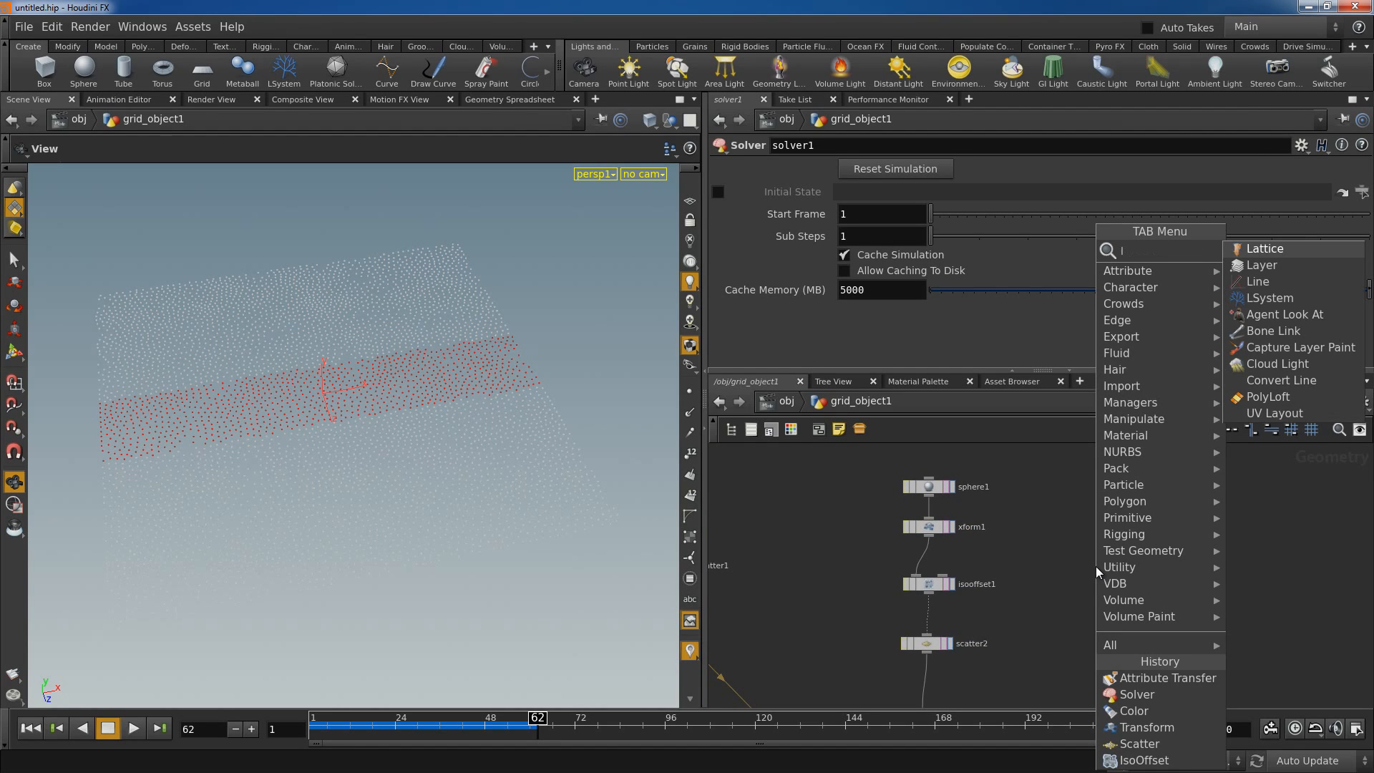
pyautogui.click(1271, 298)
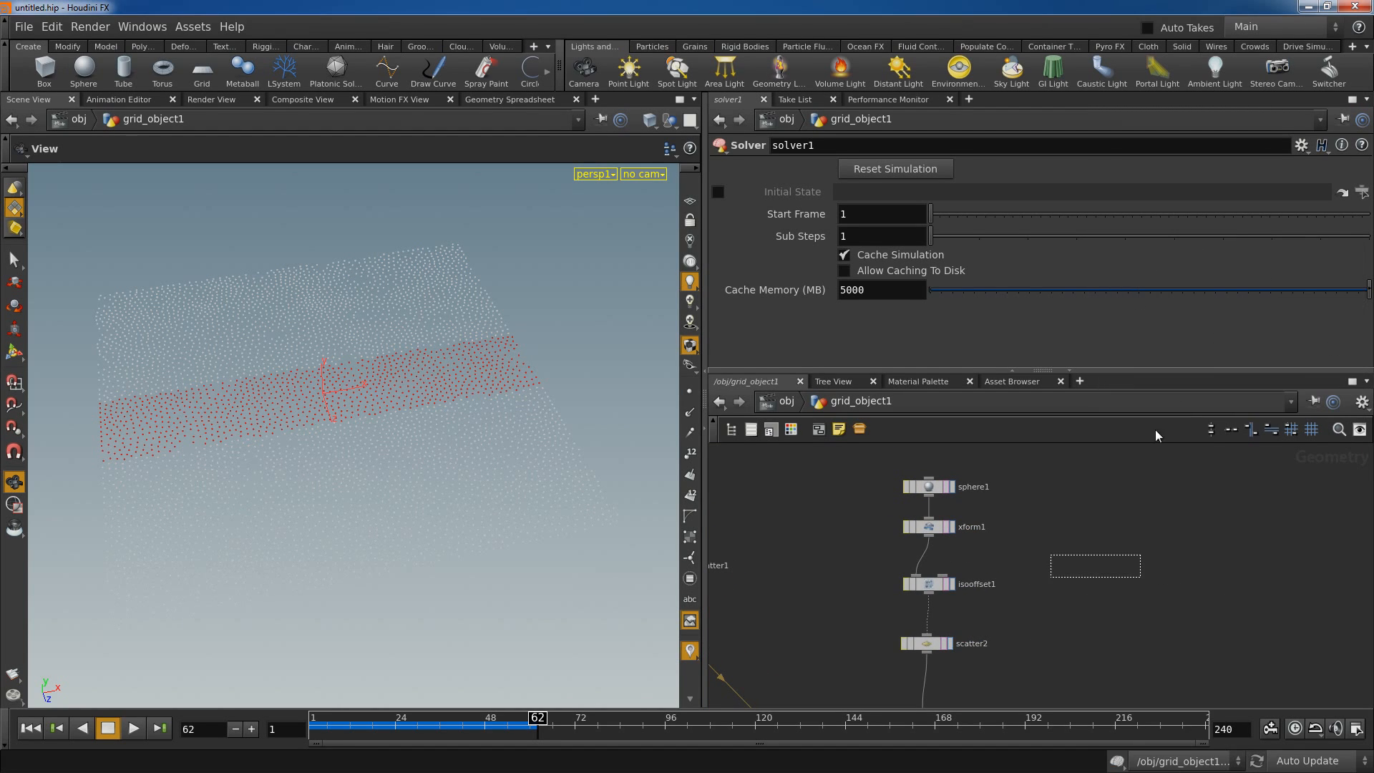
pyautogui.click(1106, 481)
# Add a Transform node below the LSystem node and connect it to the LSystem's output.
pyautogui.press('Tab')
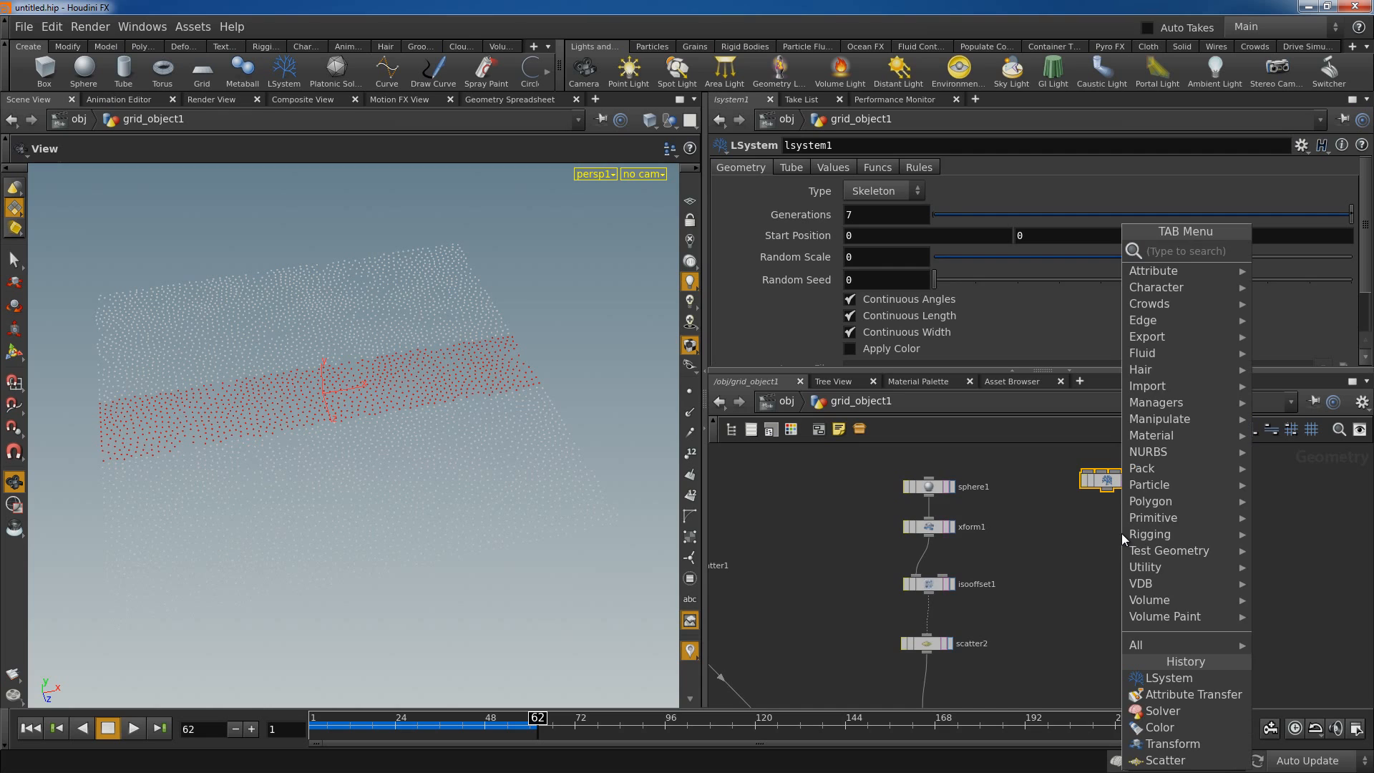
pyautogui.write('tra')
pyautogui.click(1034, 283)
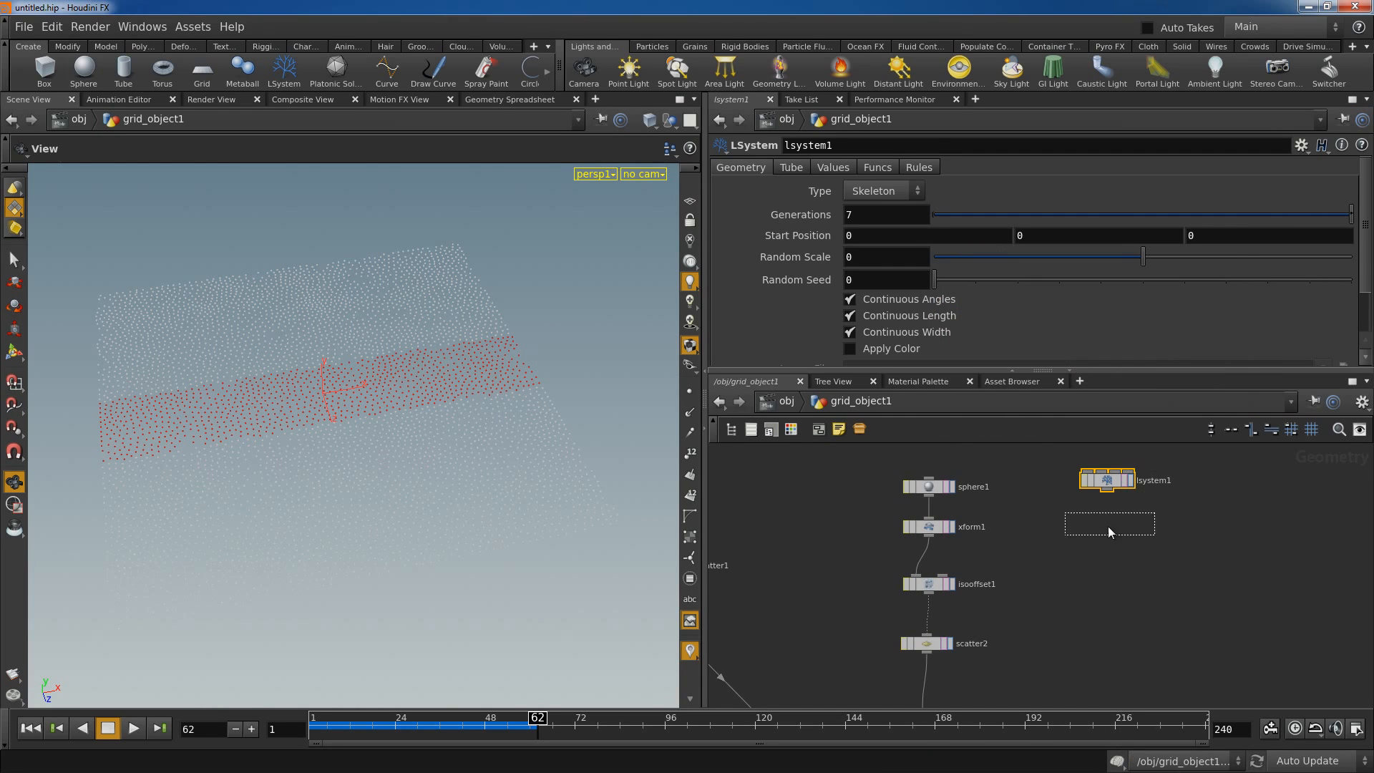
pyautogui.click(1108, 534)
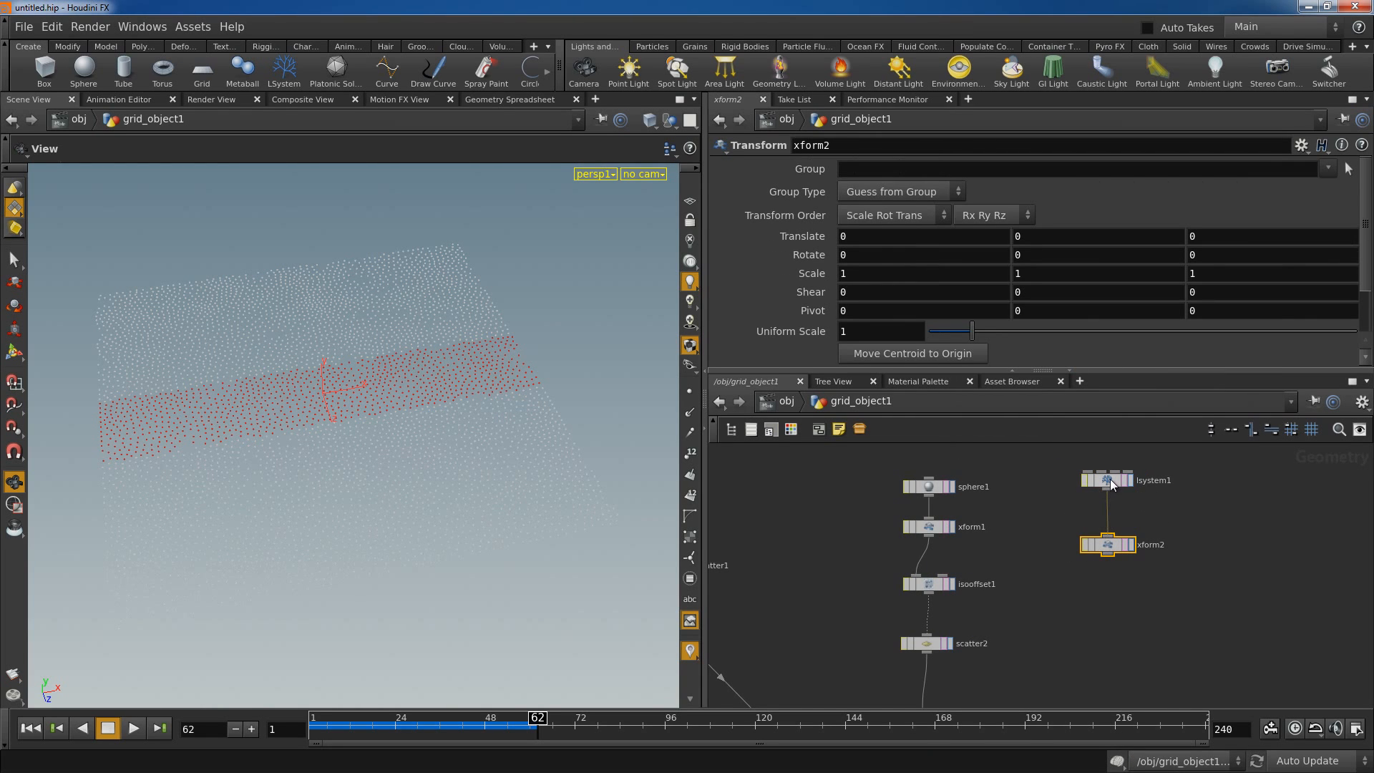
# Apply the Crack preset to the LSystem node and display the Transform node below it.
pyautogui.click(1110, 478)
pyautogui.click(1306, 145)
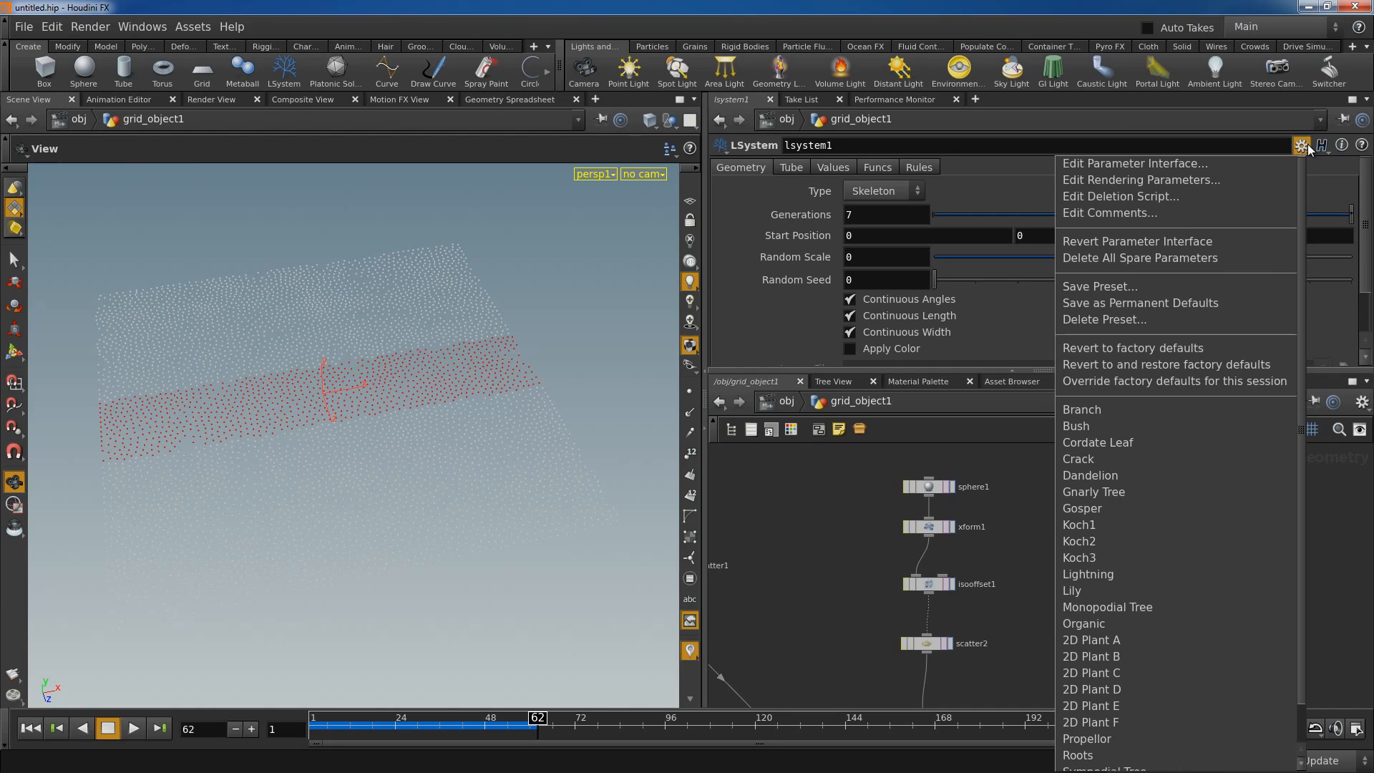
pyautogui.click(1100, 459)
pyautogui.click(1131, 544)
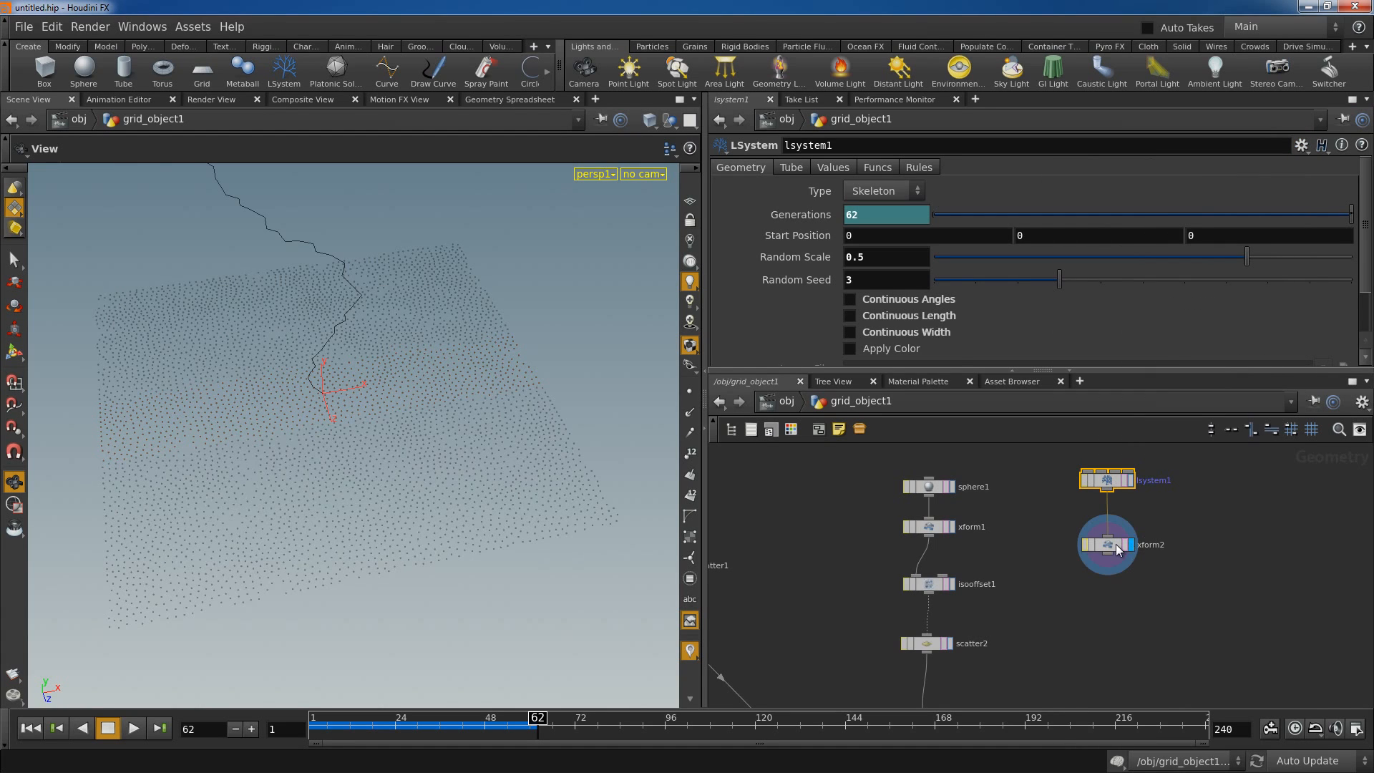
# Rotate the crack 90 in X and -90 in Y with the Transform node, and set its X translation to 2.
pyautogui.click(1116, 544)
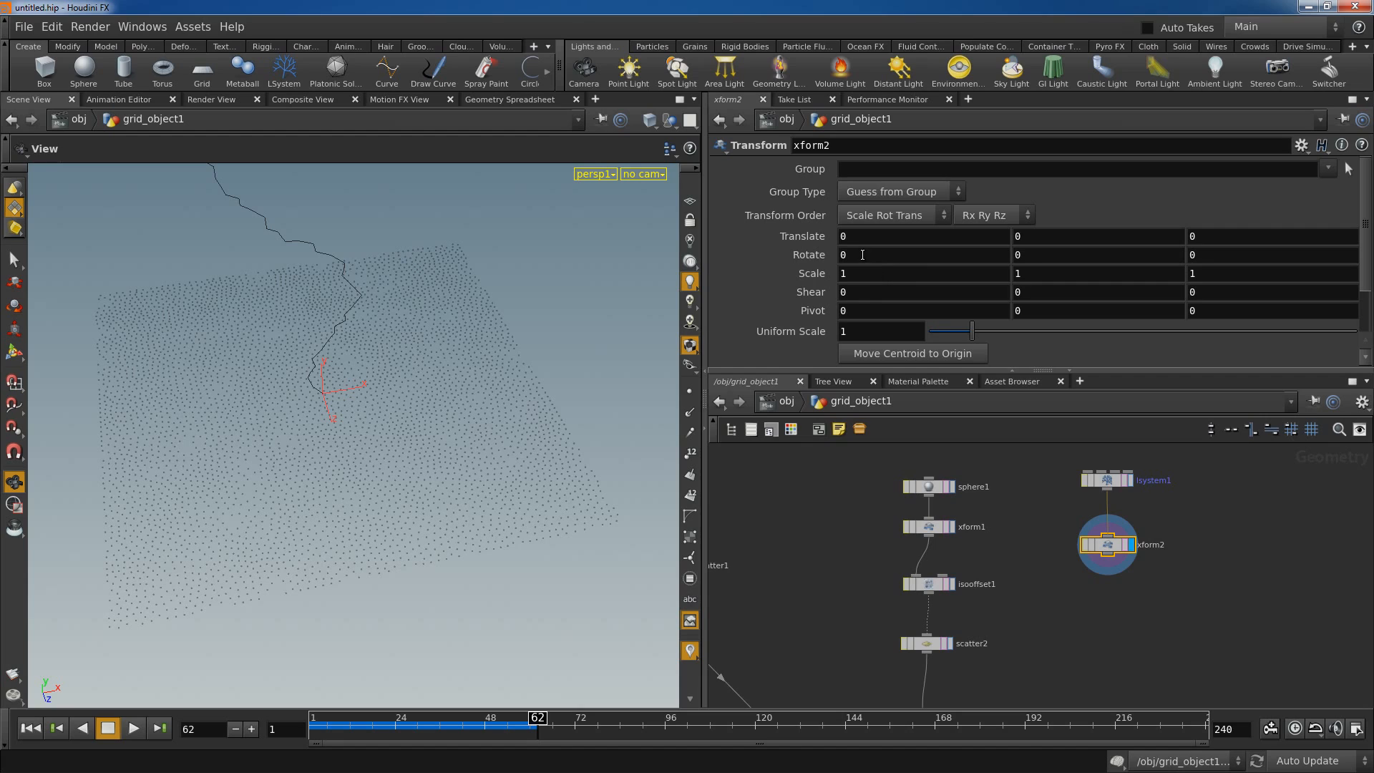
pyautogui.write('90')
pyautogui.press('Return')
pyautogui.moveTo(1056, 252); pyautogui.dragTo(1013, 252, button='middle')
pyautogui.click(1065, 253)
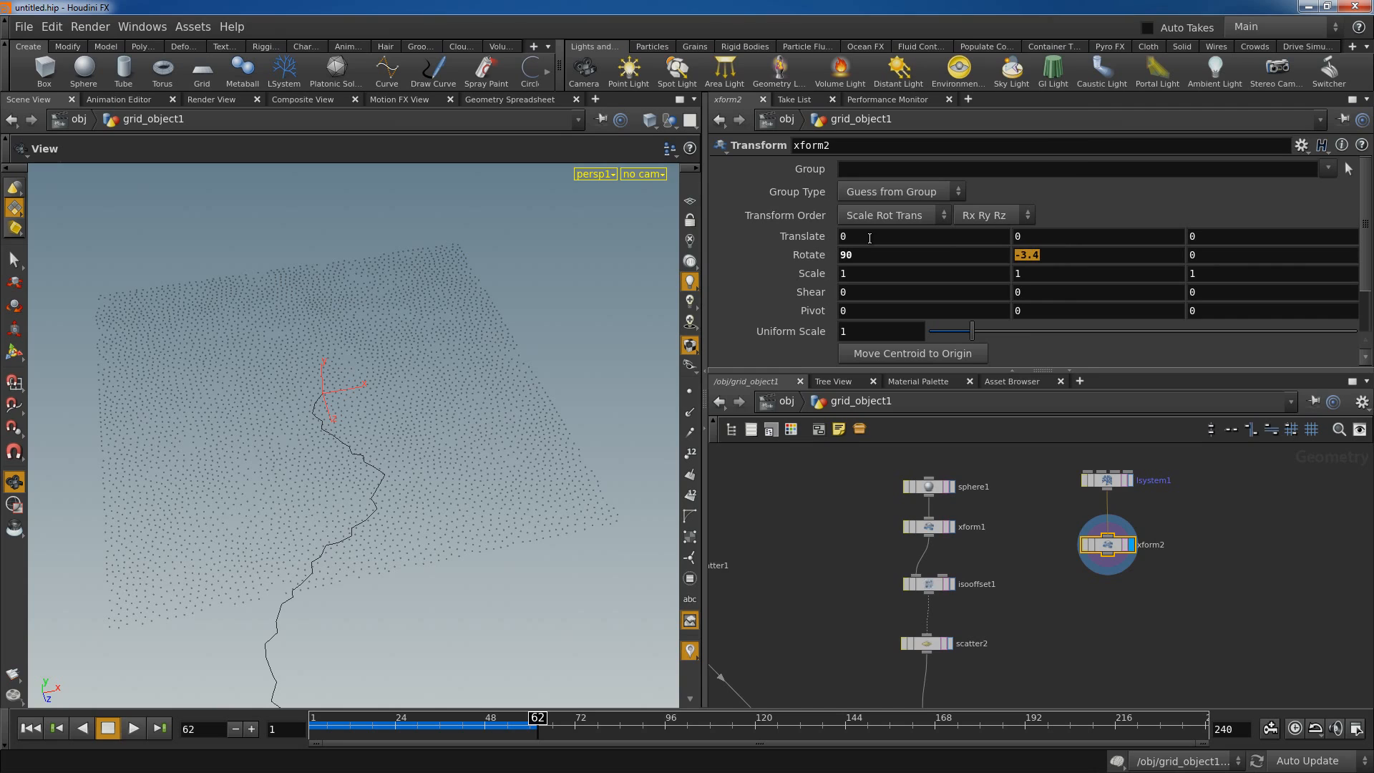
pyautogui.write('-90')
pyautogui.press('Return')
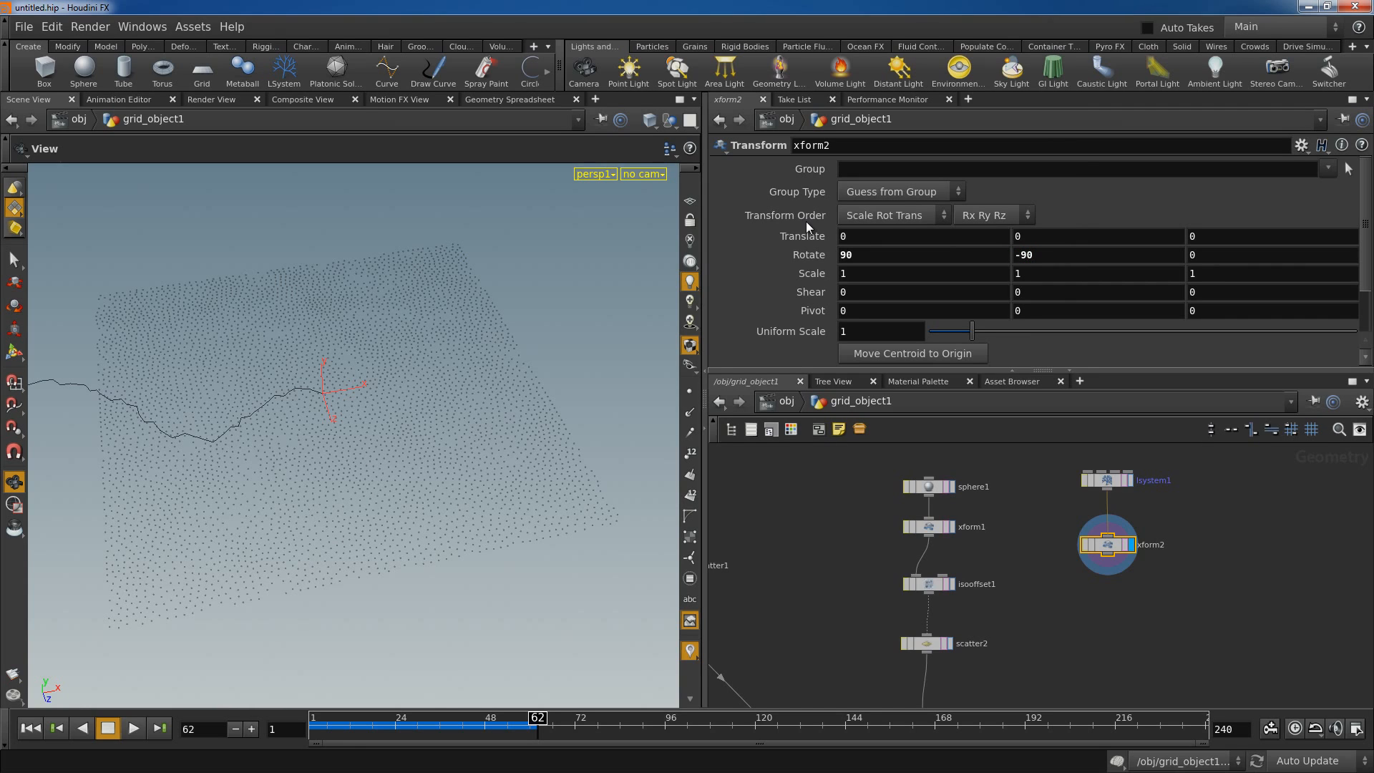
pyautogui.moveTo(874, 242); pyautogui.dragTo(1047, 233, button='middle')
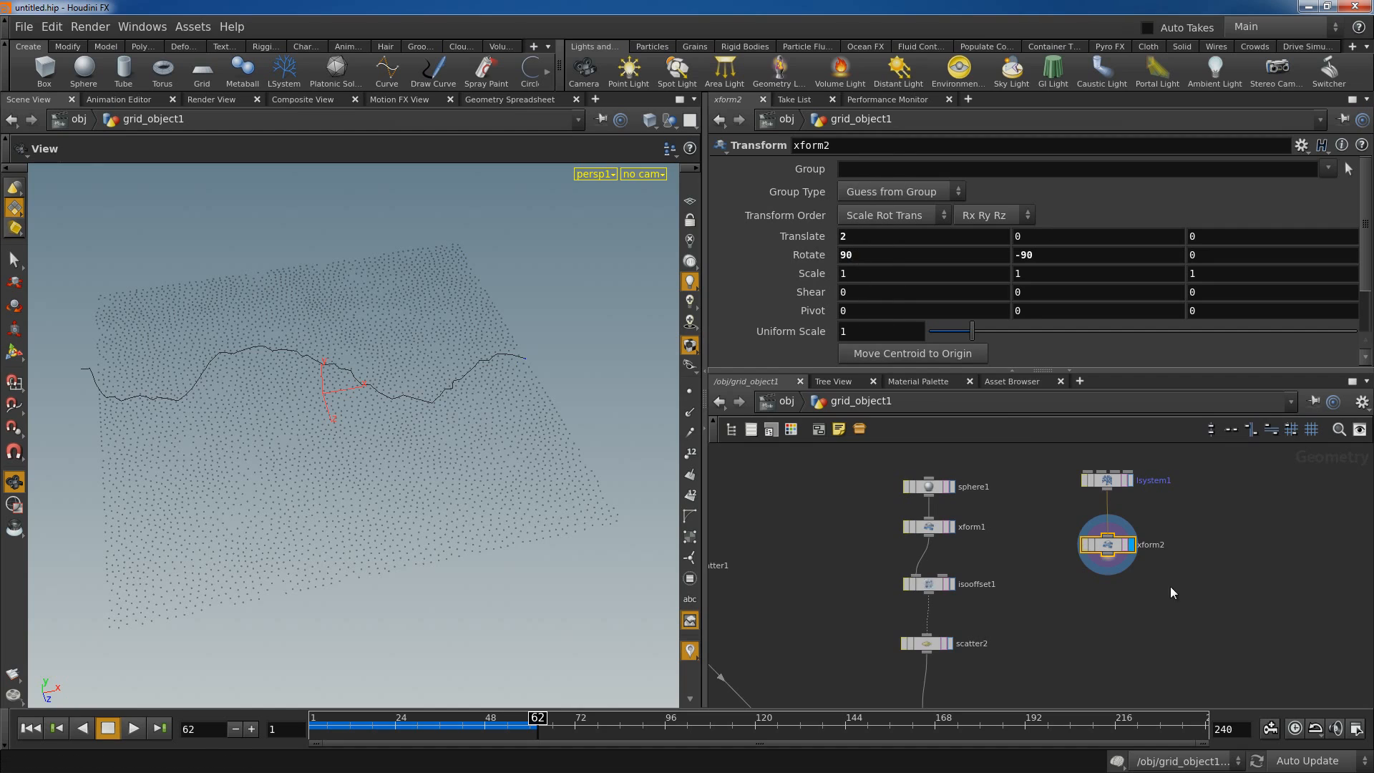
# Add and display an Add node after the crack's Transform, with Delete Geometry But Keep the Points enabled.
pyautogui.moveTo(1152, 600); pyautogui.dragTo(1114, 589, button='middle')
pyautogui.press('Tab')
pyautogui.write('ad')
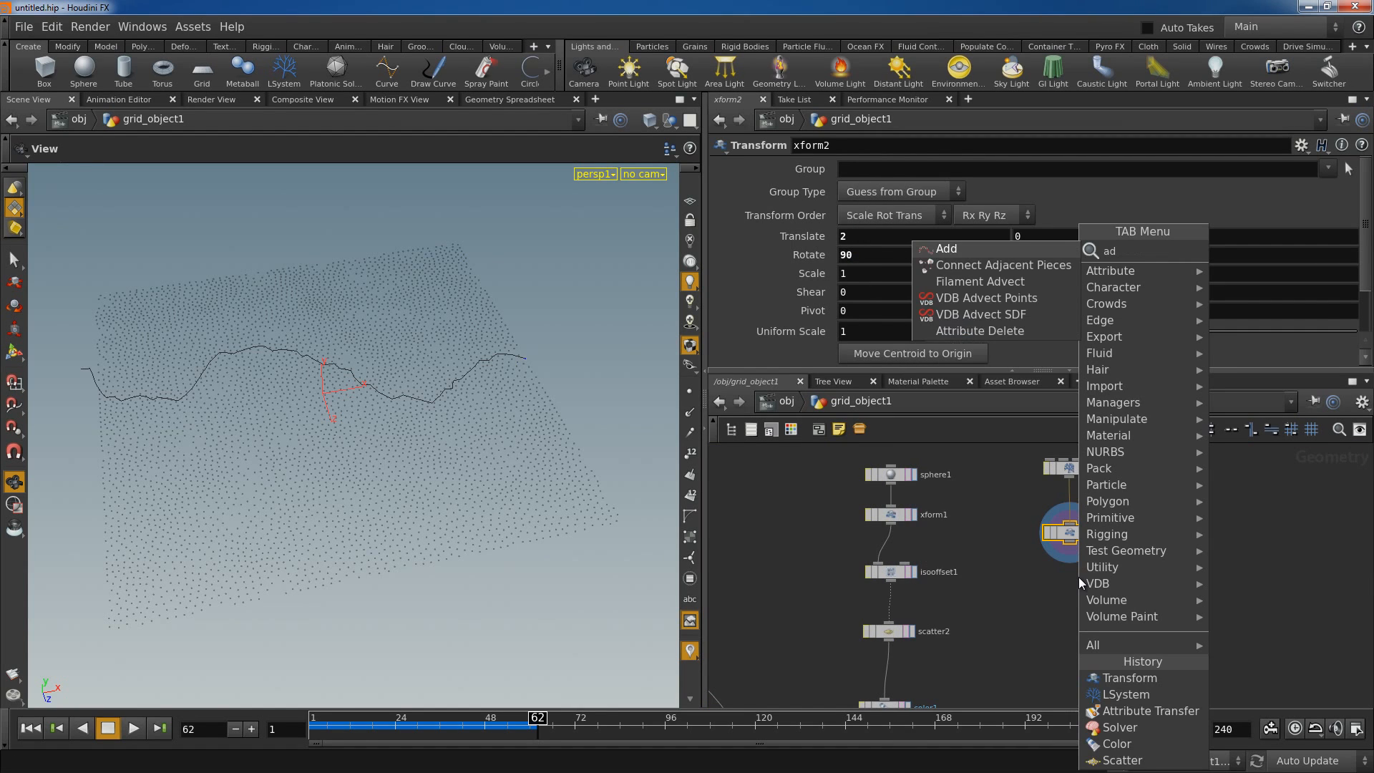
pyautogui.press('Return')
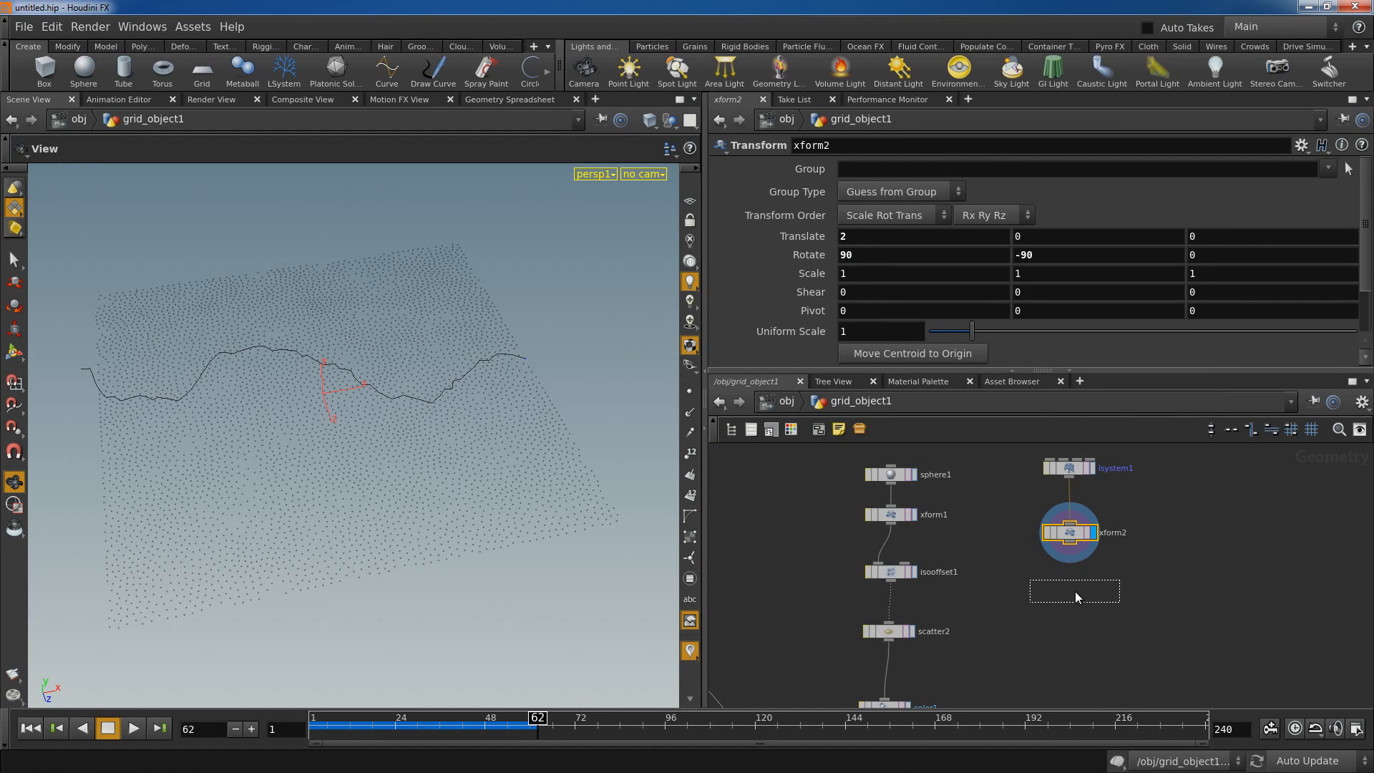
pyautogui.click(1075, 592)
pyautogui.click(1098, 593)
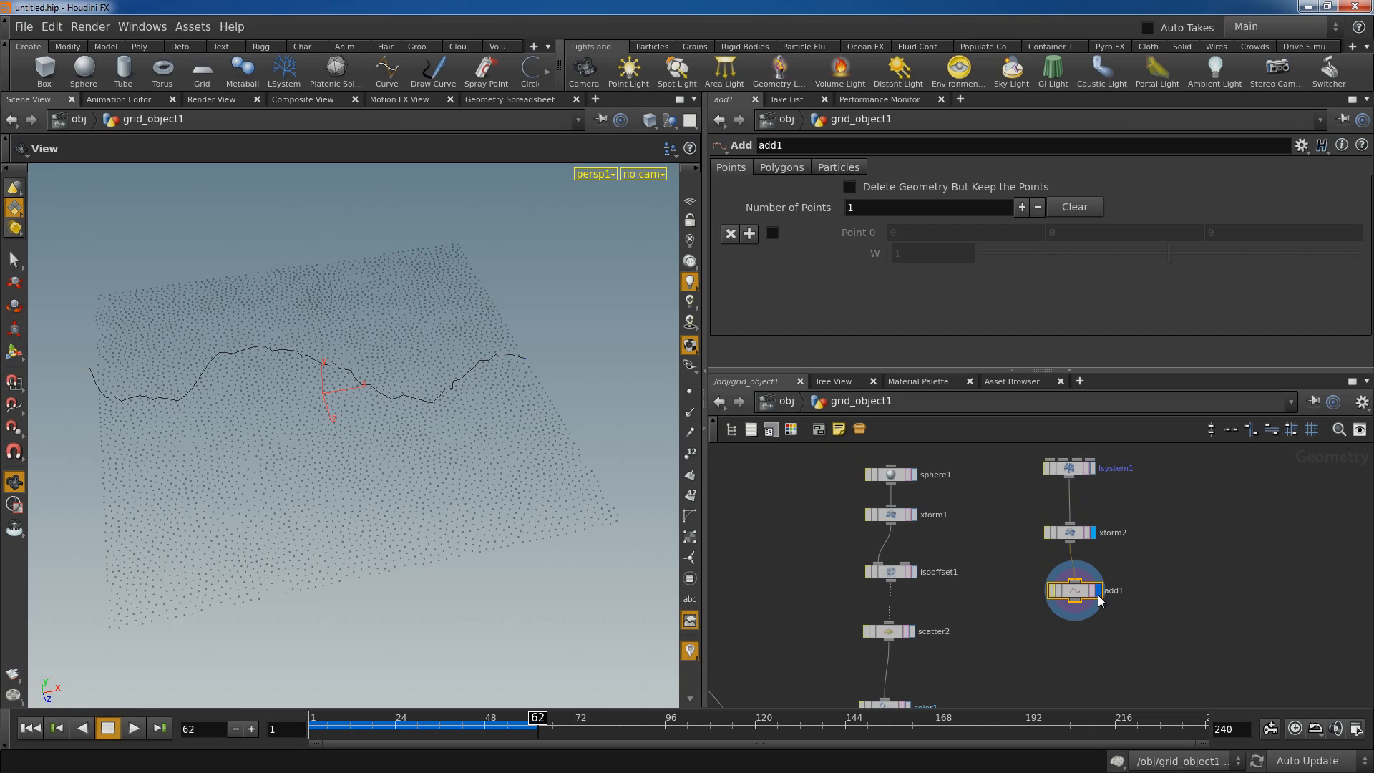
pyautogui.click(850, 188)
pyautogui.moveTo(487, 454); pyautogui.dragTo(558, 504)
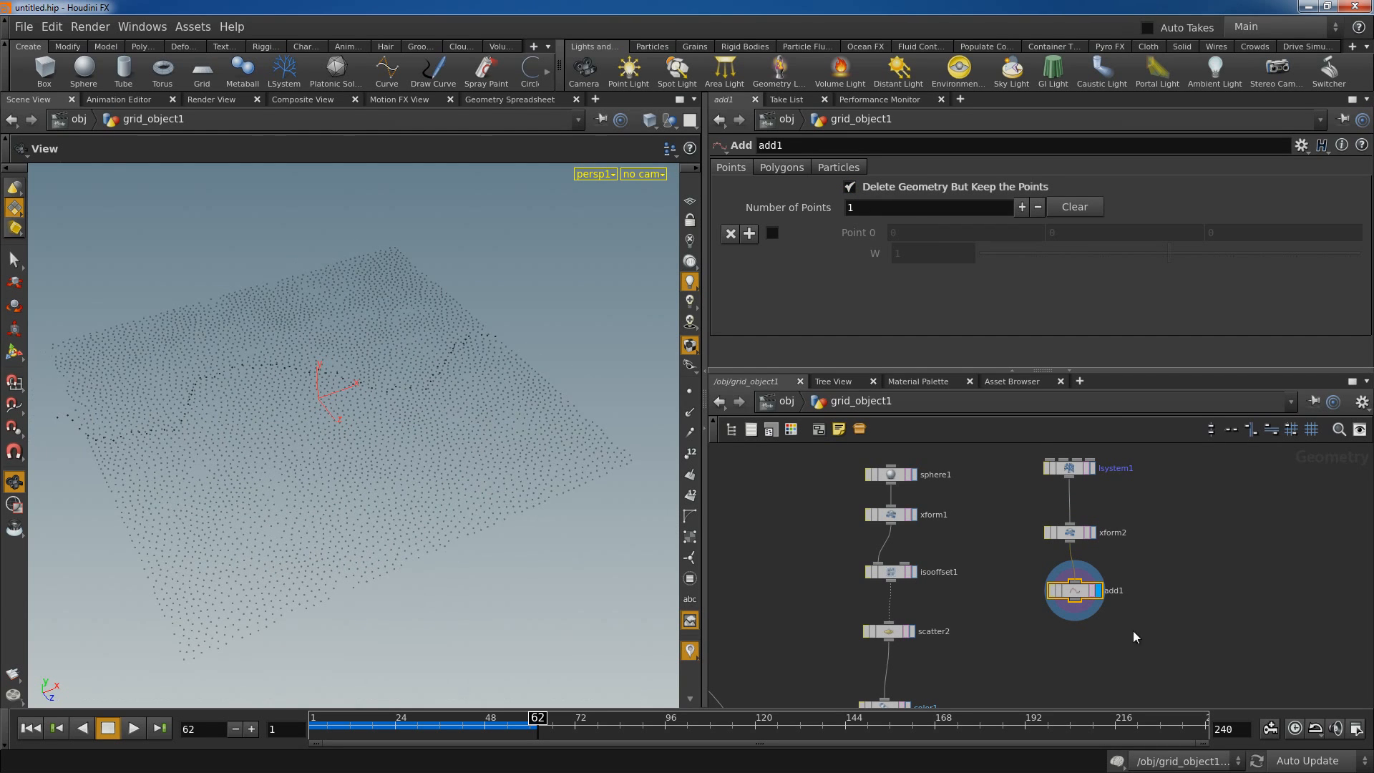
# Connect a Trail node after the Add node, display it, and set its trail length to 3.
pyautogui.moveTo(1167, 635); pyautogui.dragTo(1122, 577, button='middle')
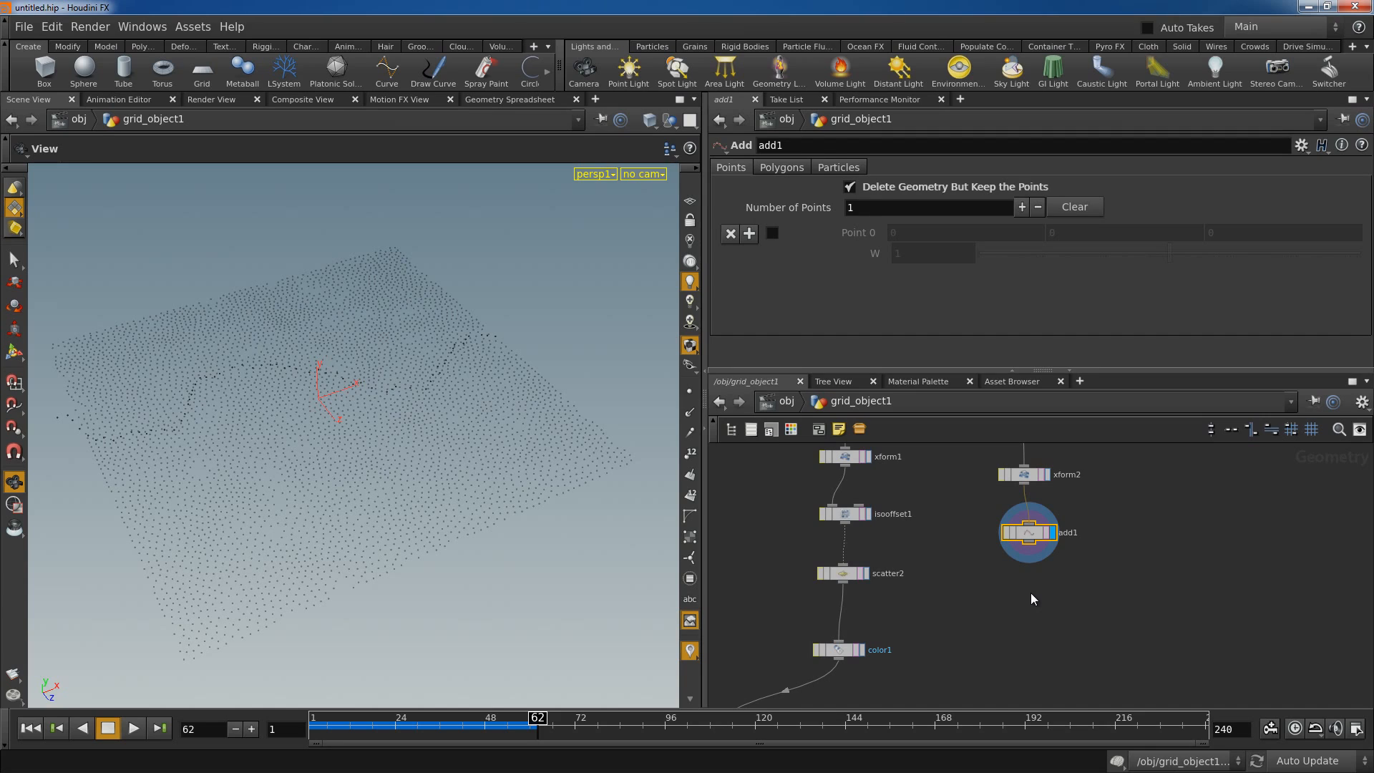
pyautogui.press('Tab')
pyautogui.write('tra')
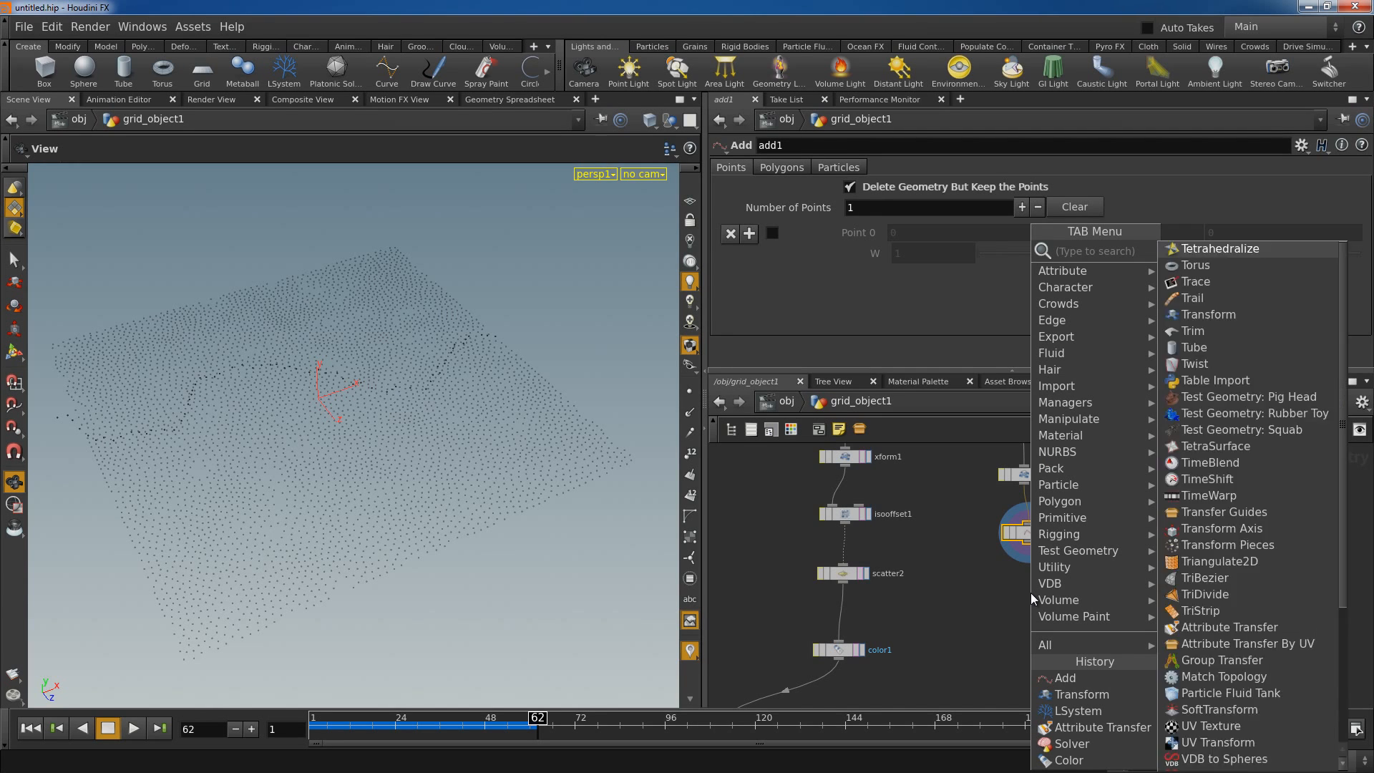
pyautogui.click(1202, 267)
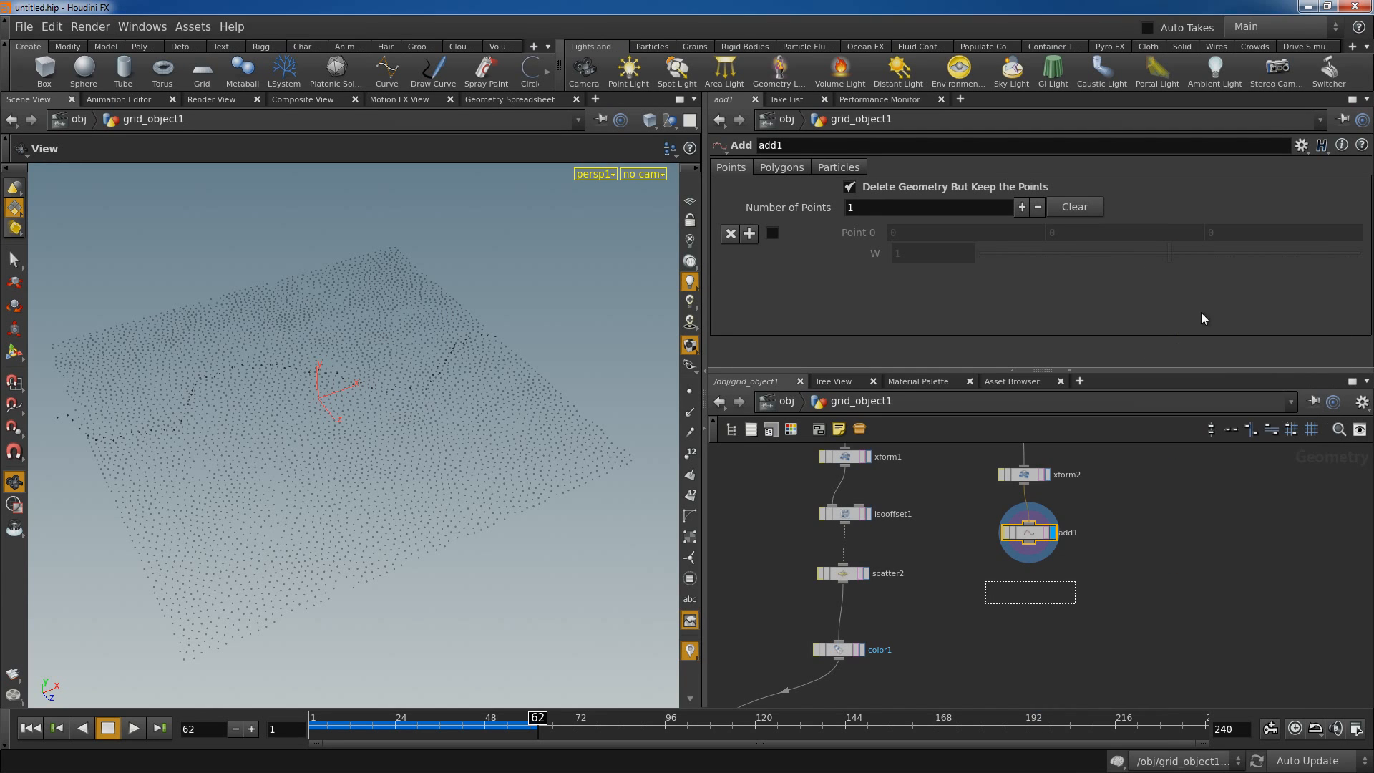
pyautogui.click(1044, 585)
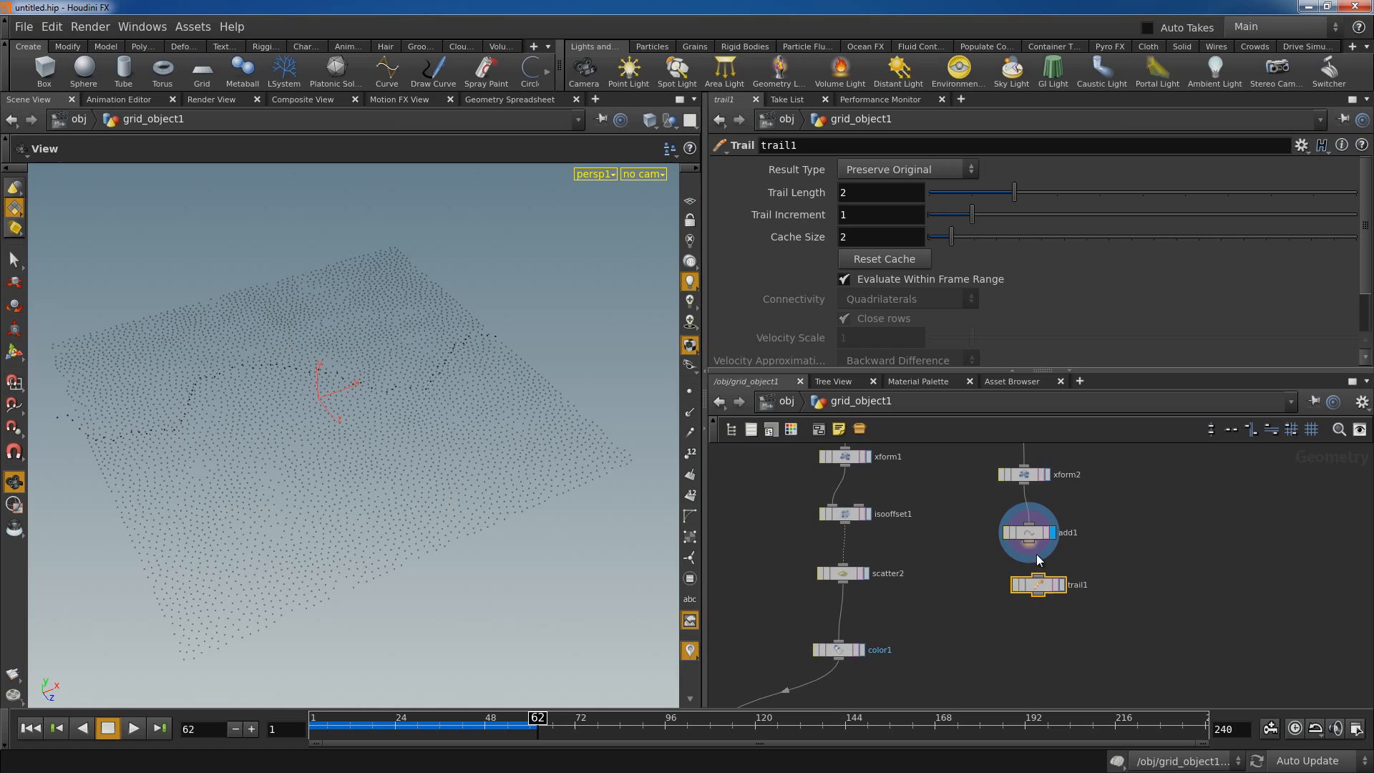
pyautogui.moveTo(1040, 584); pyautogui.dragTo(1042, 585)
pyautogui.click(1052, 588)
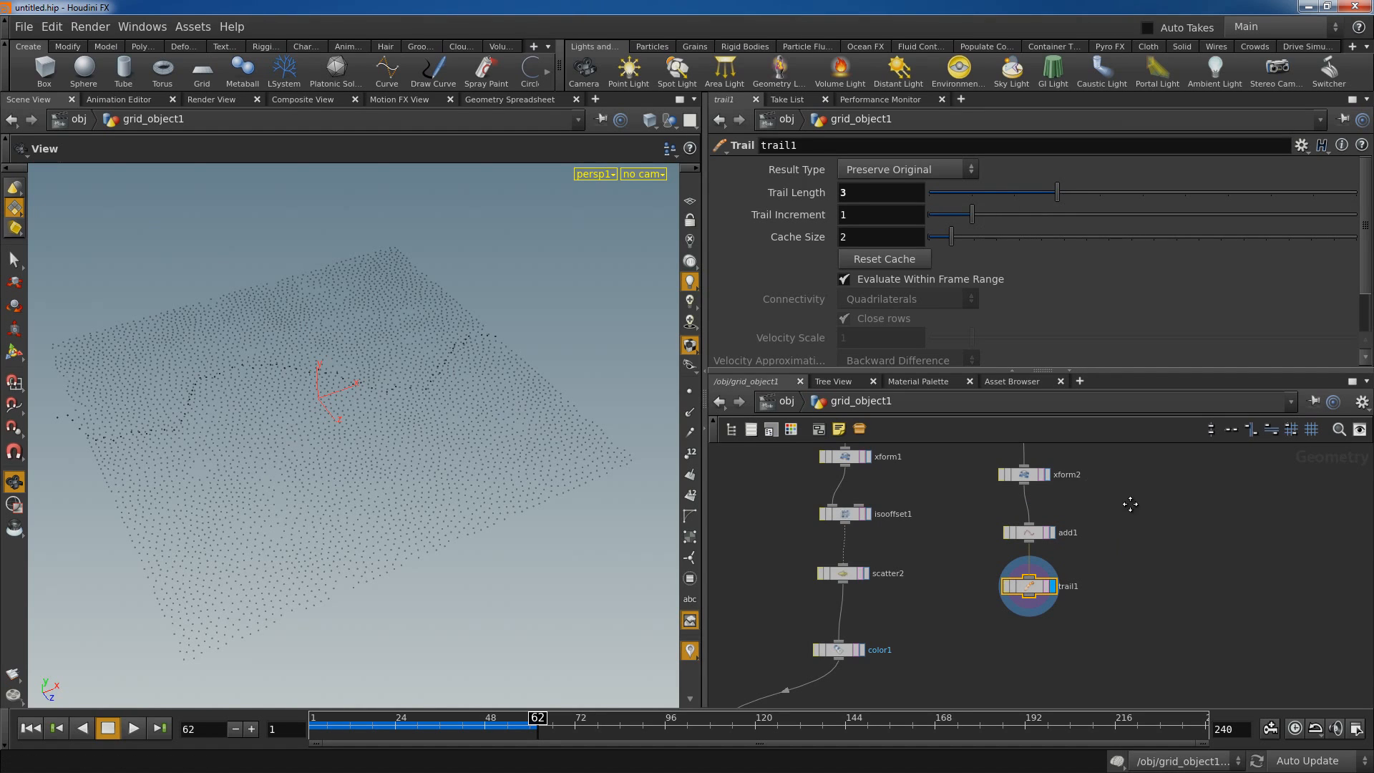
# Connect a Point Jitter node after the Trail node, display it, and set its scale to 0.18.
pyautogui.press('Tab')
pyautogui.write('point')
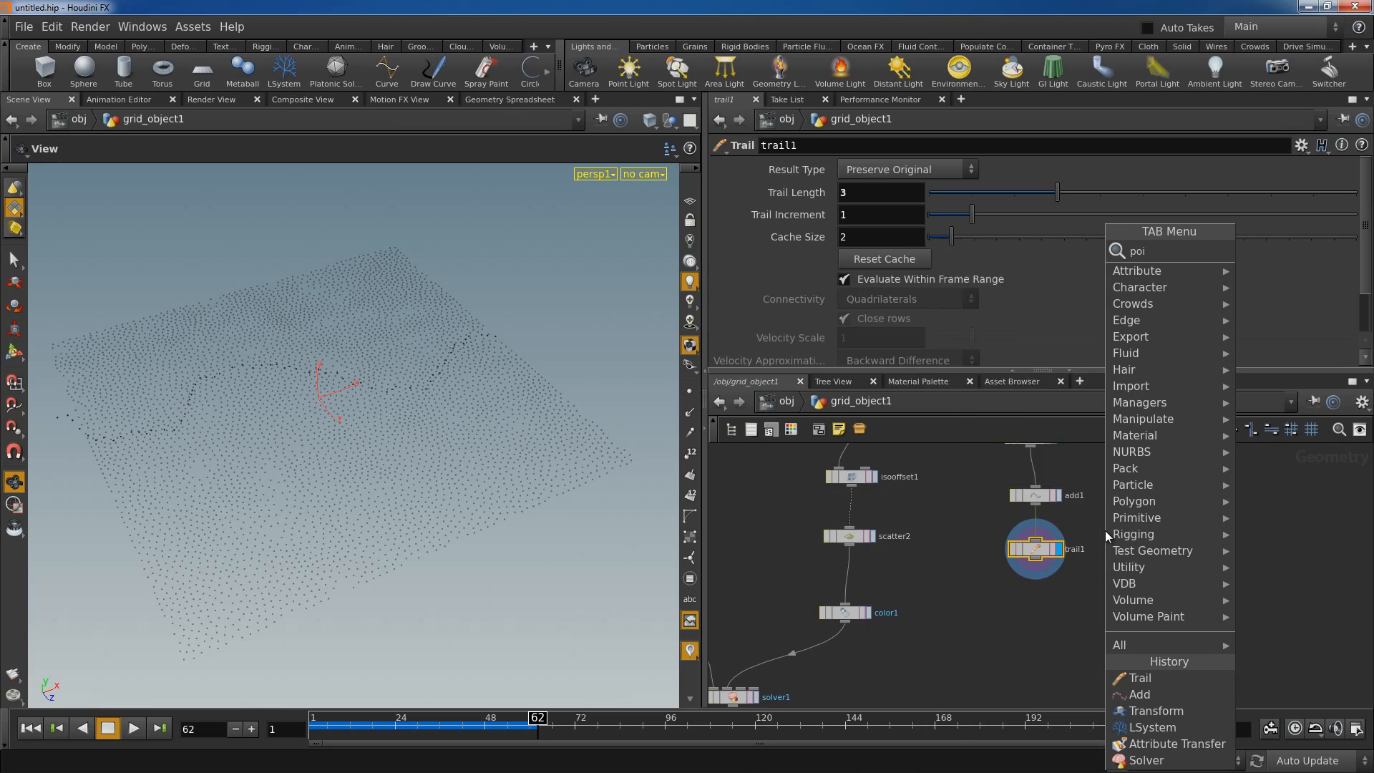
pyautogui.press('Down')
pyautogui.press('Down')
pyautogui.press('Down')
pyautogui.press('Down')
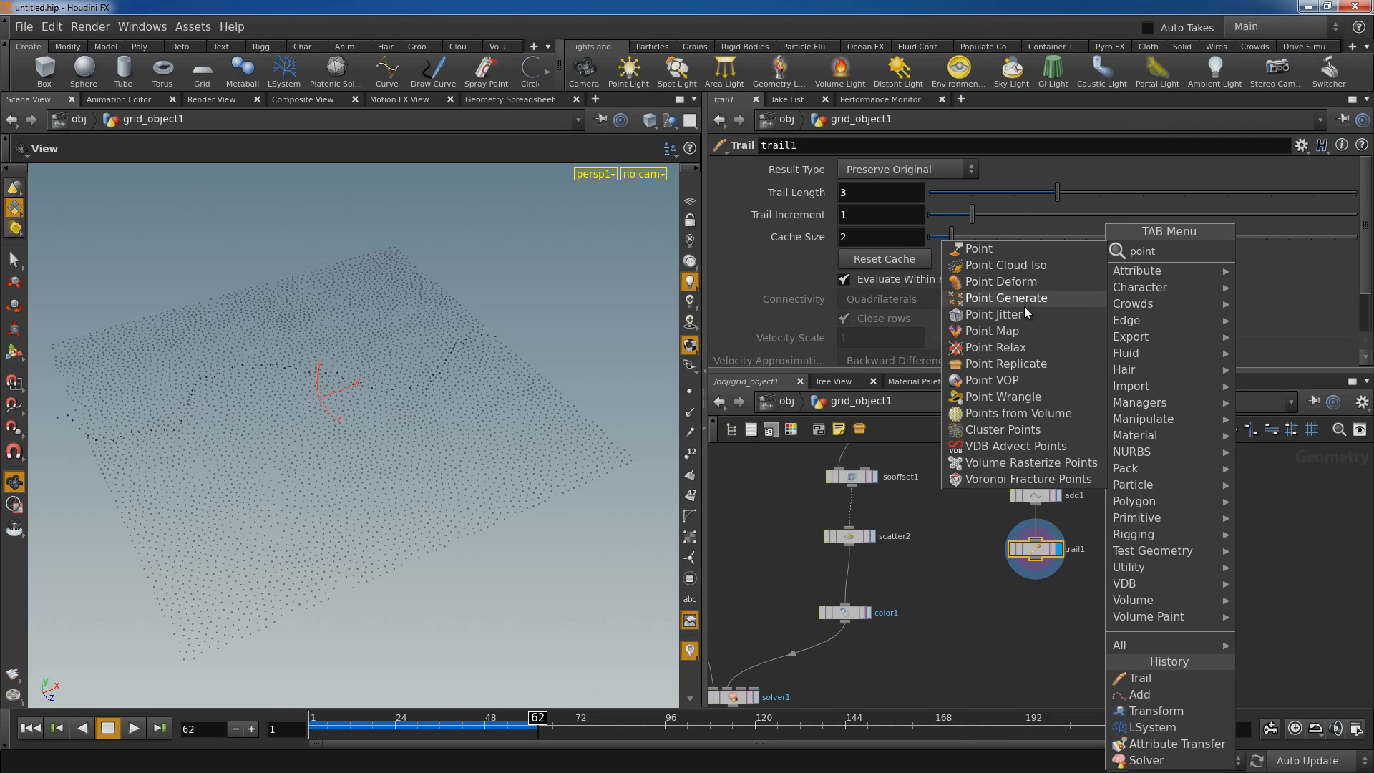
pyautogui.press('Return')
pyautogui.click(1028, 614)
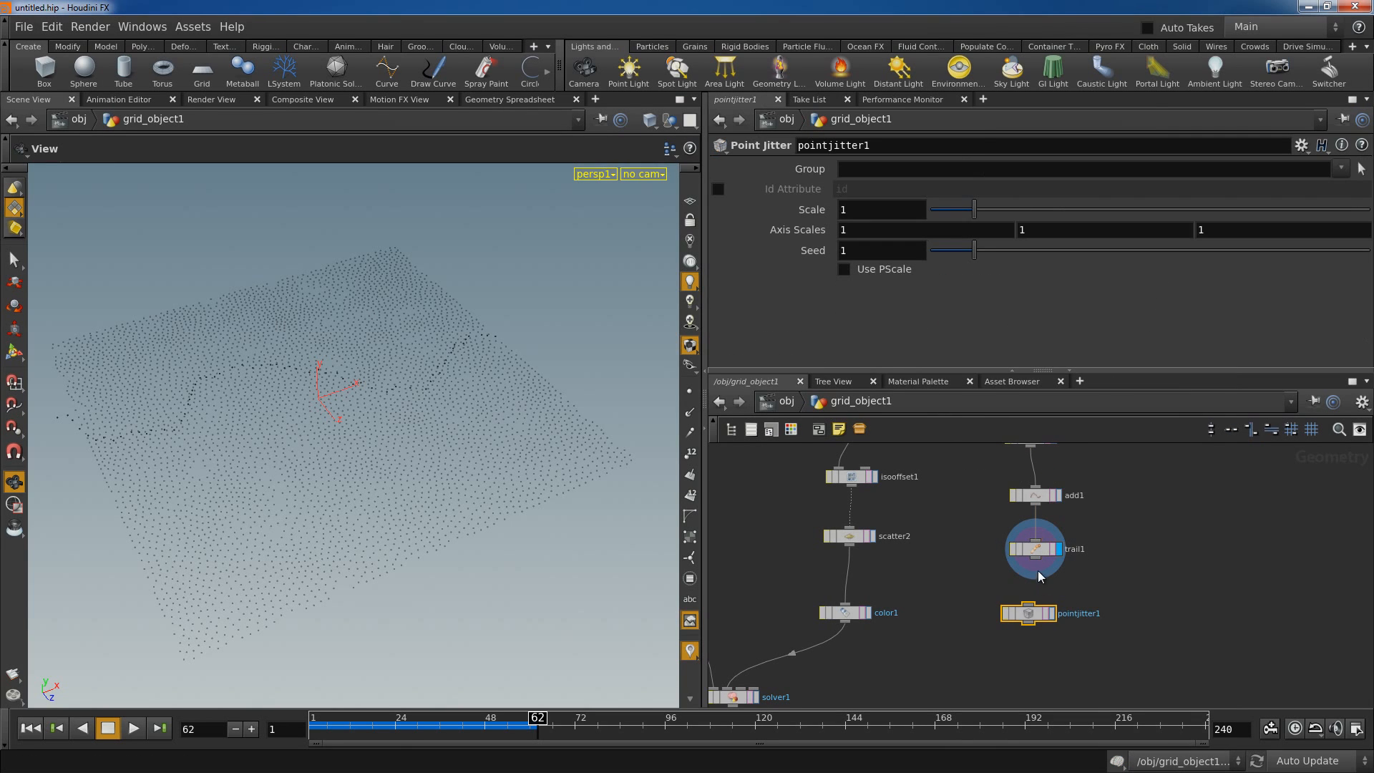
pyautogui.click(1053, 613)
pyautogui.moveTo(970, 209); pyautogui.dragTo(942, 213)
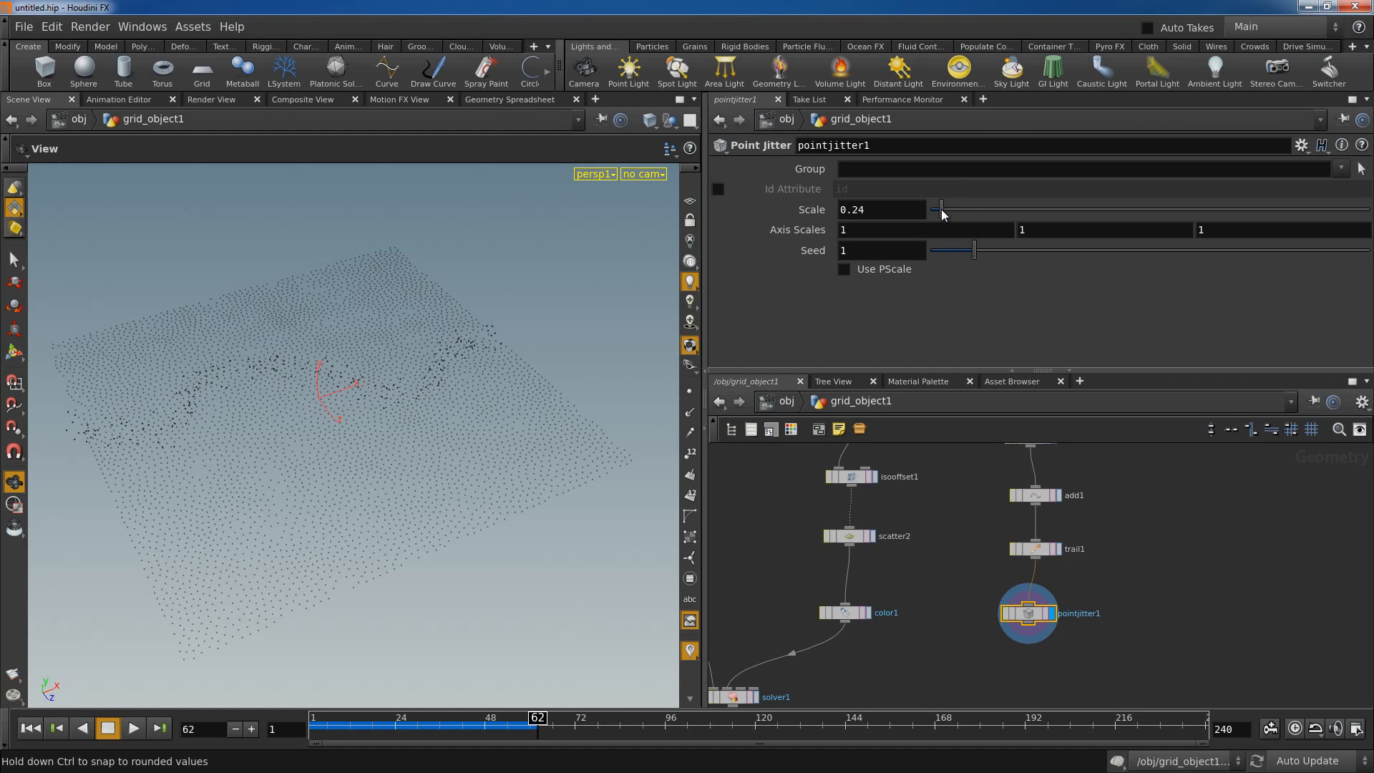
# Feed the Point Jitter output into the Color node in place of the sphere's Scatter, and display the Solver at frame 1.
pyautogui.moveTo(1167, 539); pyautogui.dragTo(1196, 492, button='middle')
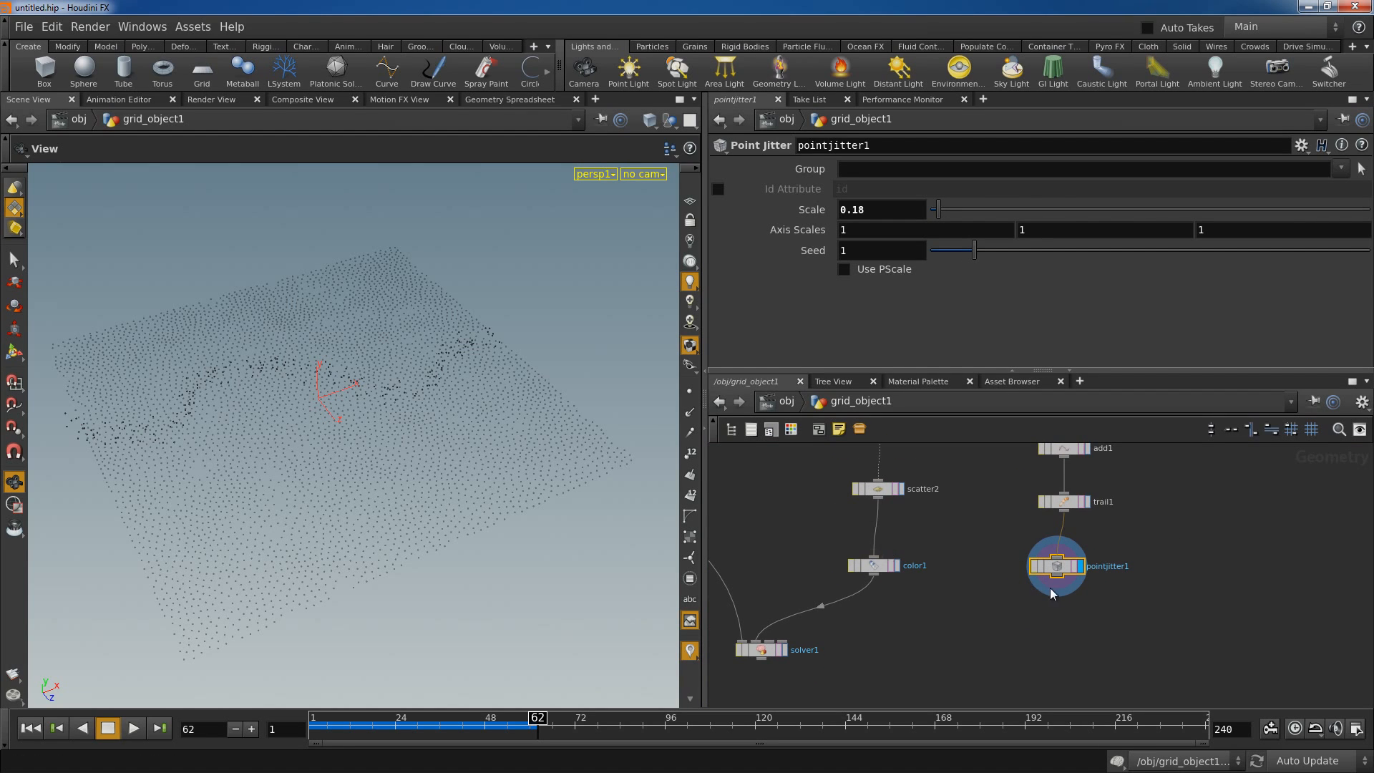
pyautogui.moveTo(899, 542); pyautogui.dragTo(881, 557)
pyautogui.click(30, 729)
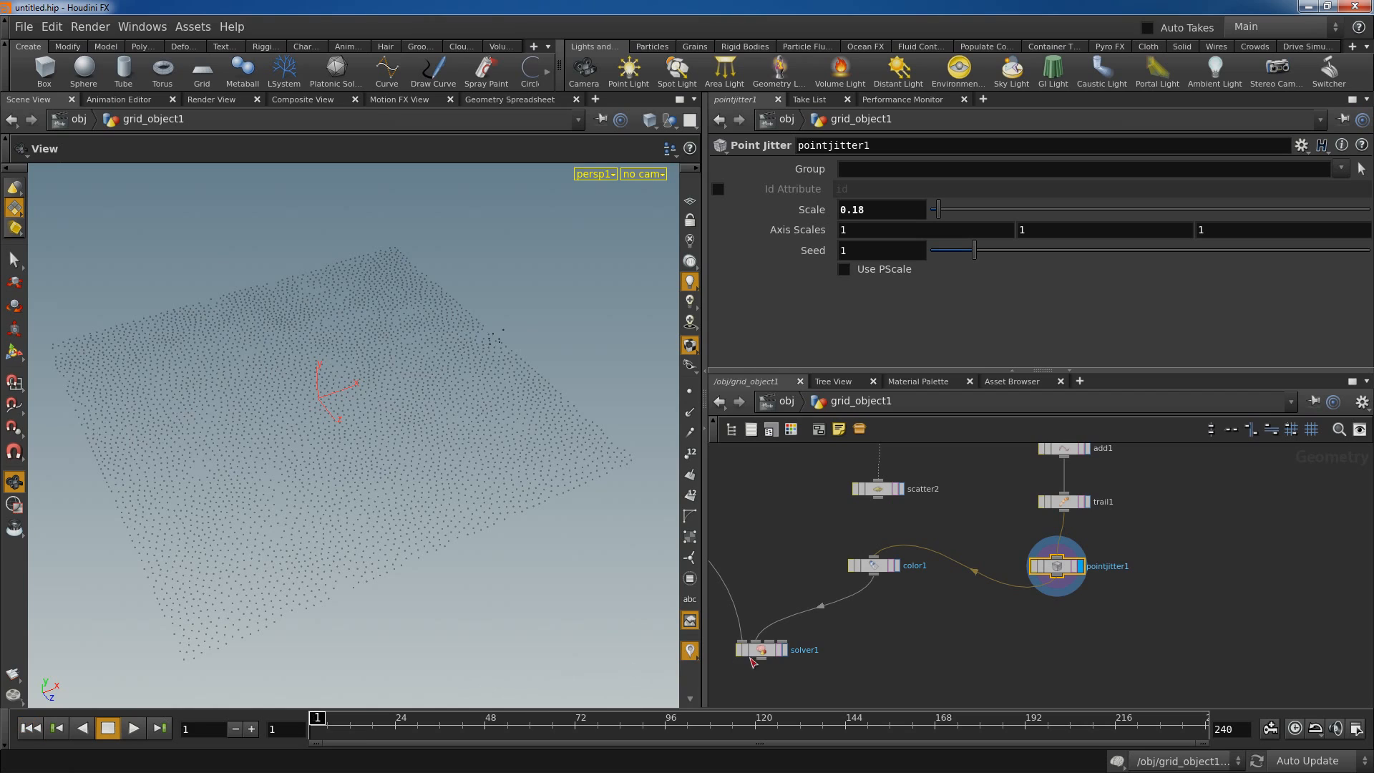
pyautogui.moveTo(787, 652); pyautogui.dragTo(825, 668)
pyautogui.click(824, 666)
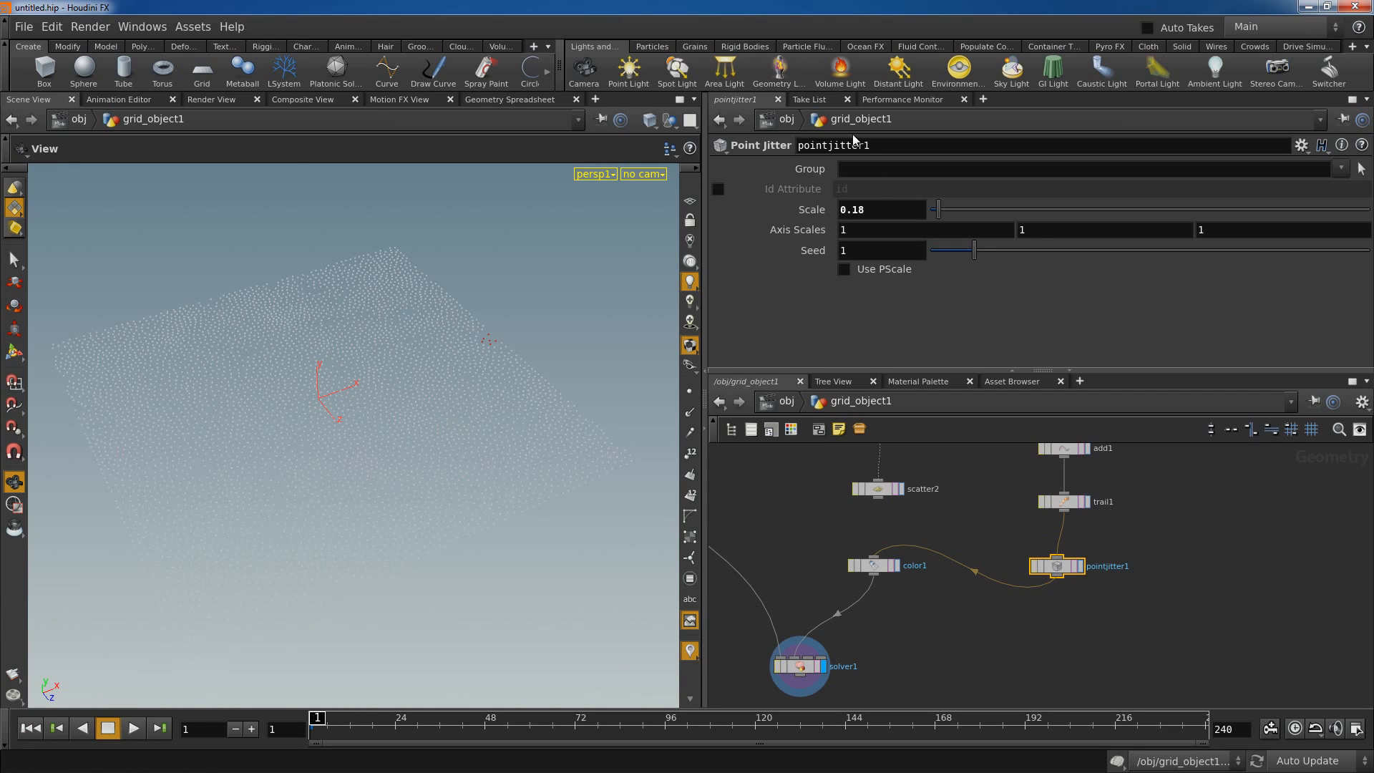
# Play the Solver's simulation and view the accumulated red crack trail from a higher angle.
pyautogui.click(807, 668)
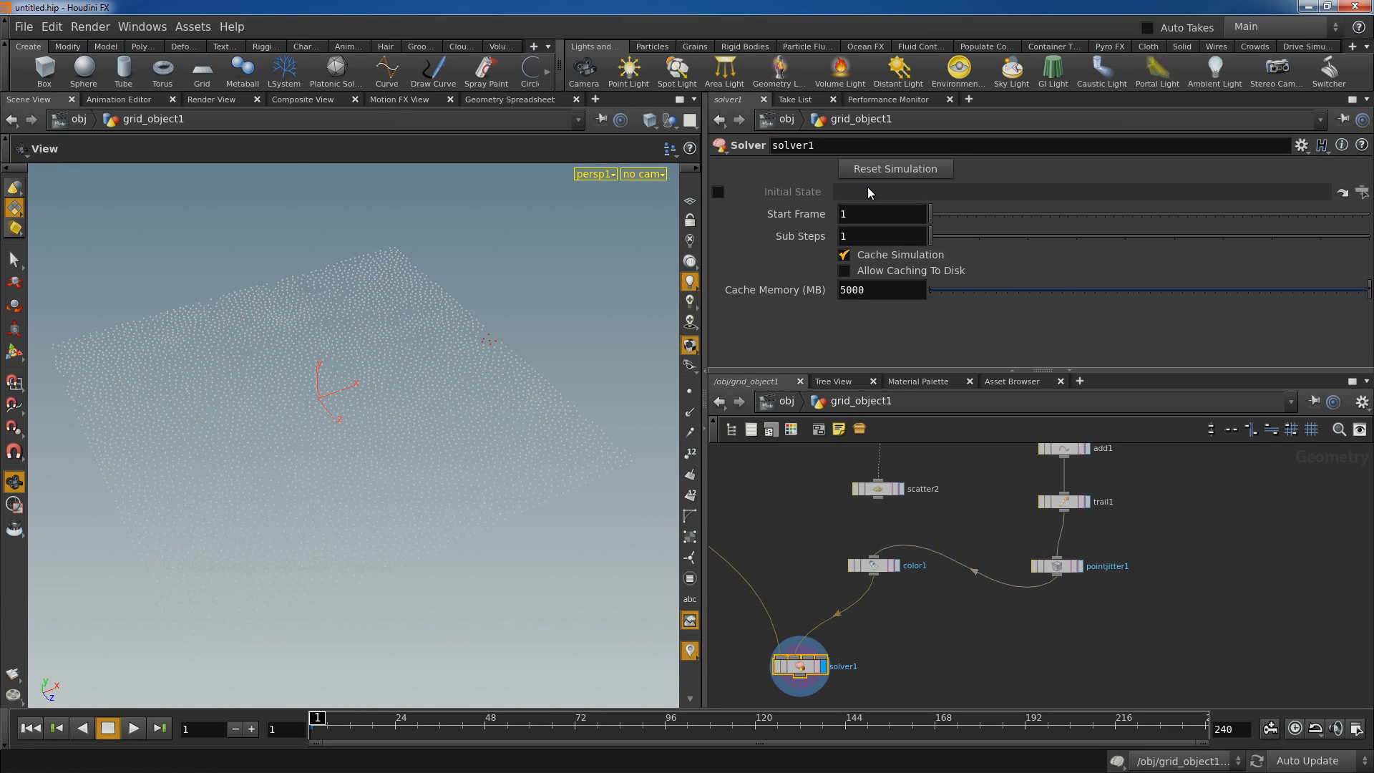
pyautogui.click(134, 728)
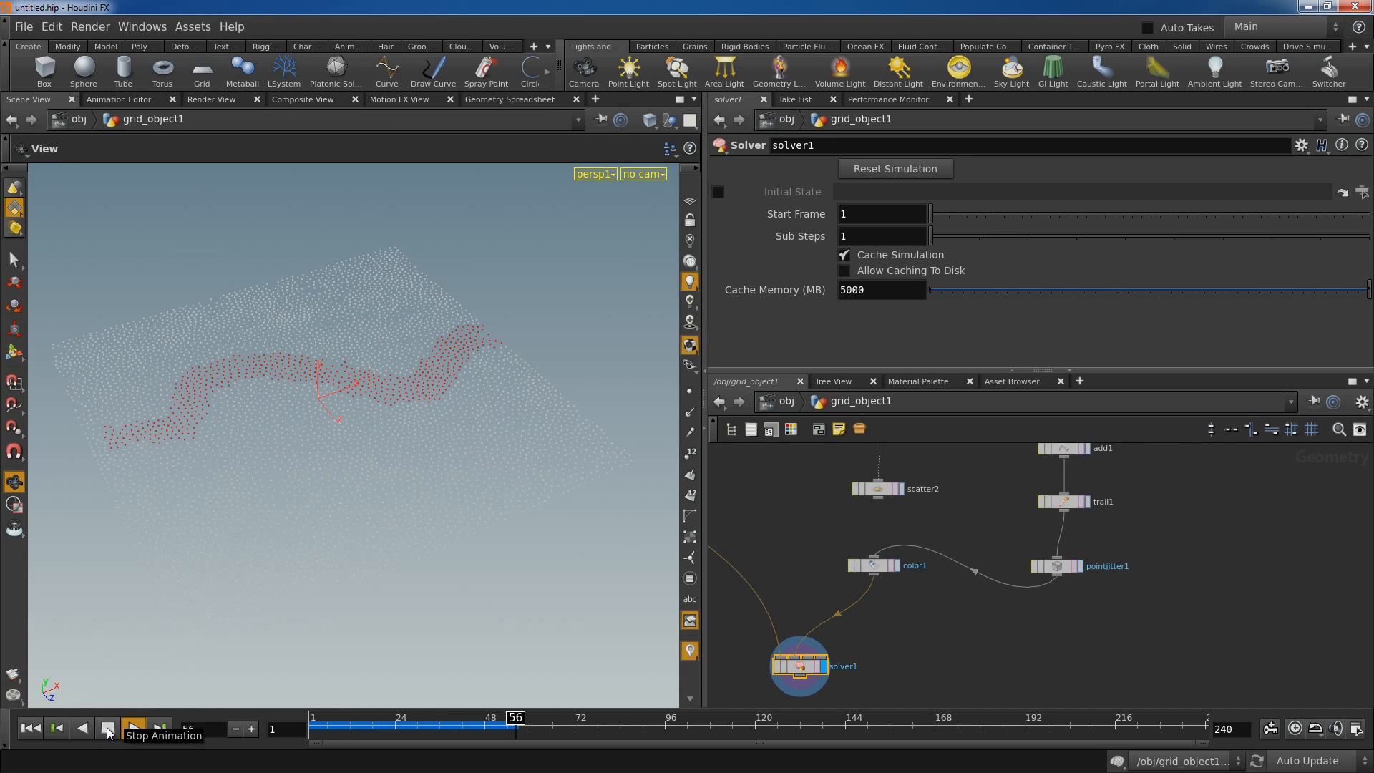
pyautogui.click(108, 728)
pyautogui.moveTo(307, 472); pyautogui.dragTo(377, 546)
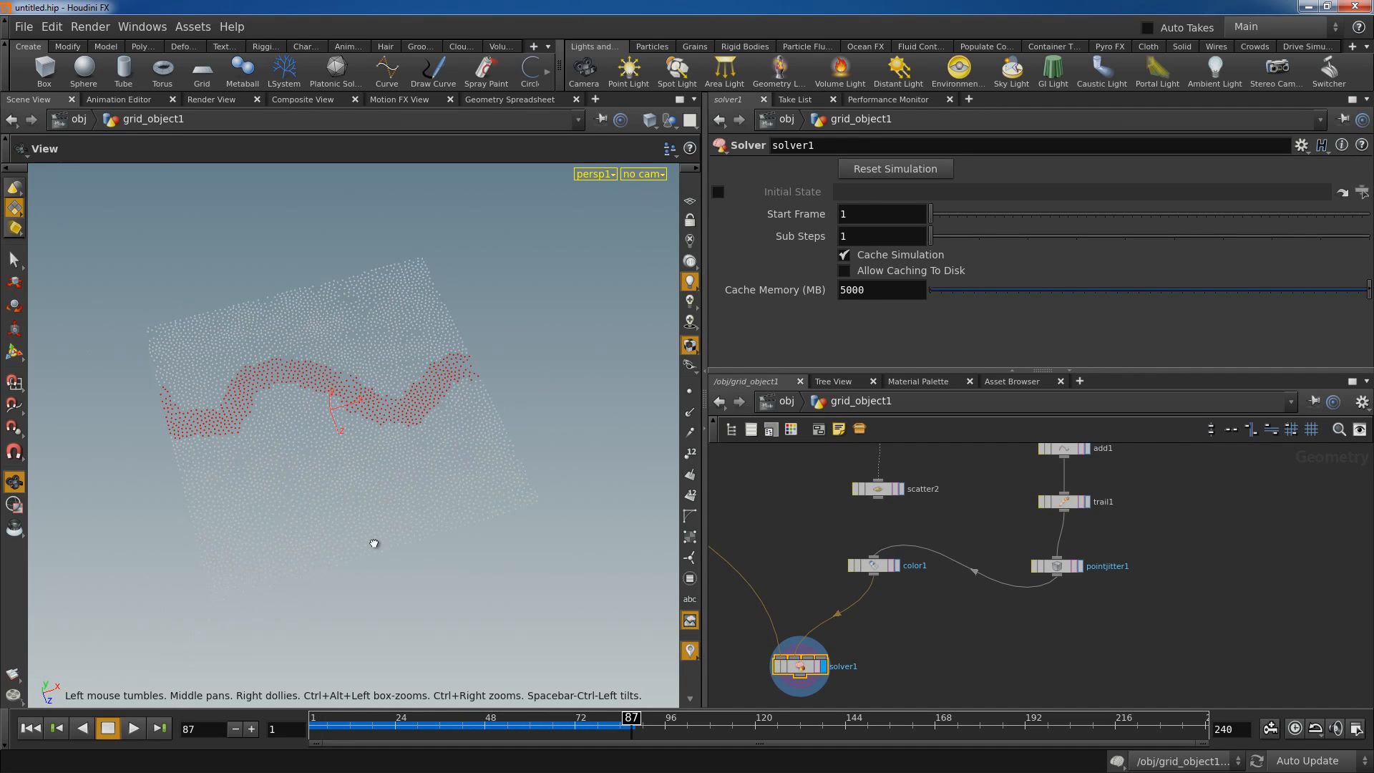
# Set the Point Jitter's scale to 0.1 and replay the Solver from frame 1 to check the red trail.
pyautogui.click(1059, 564)
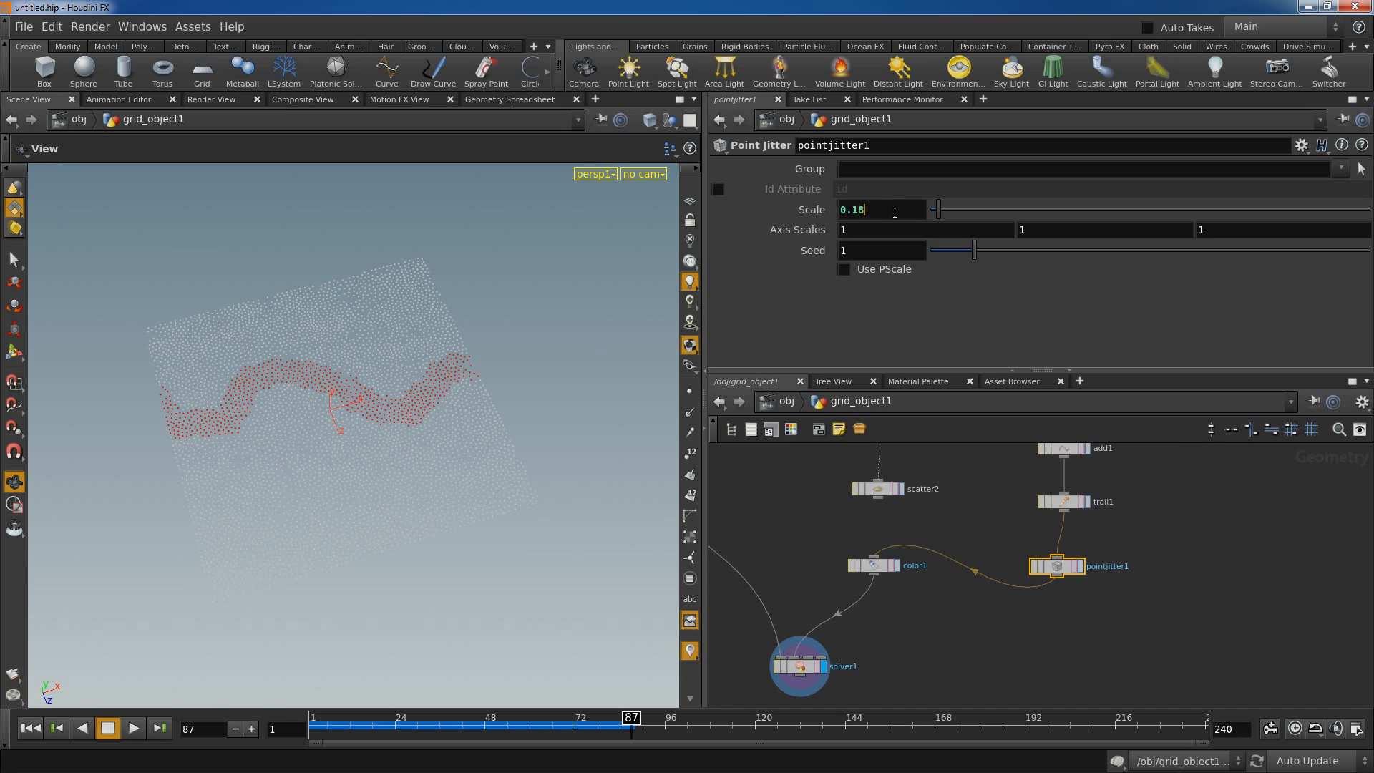
pyautogui.press('Return')
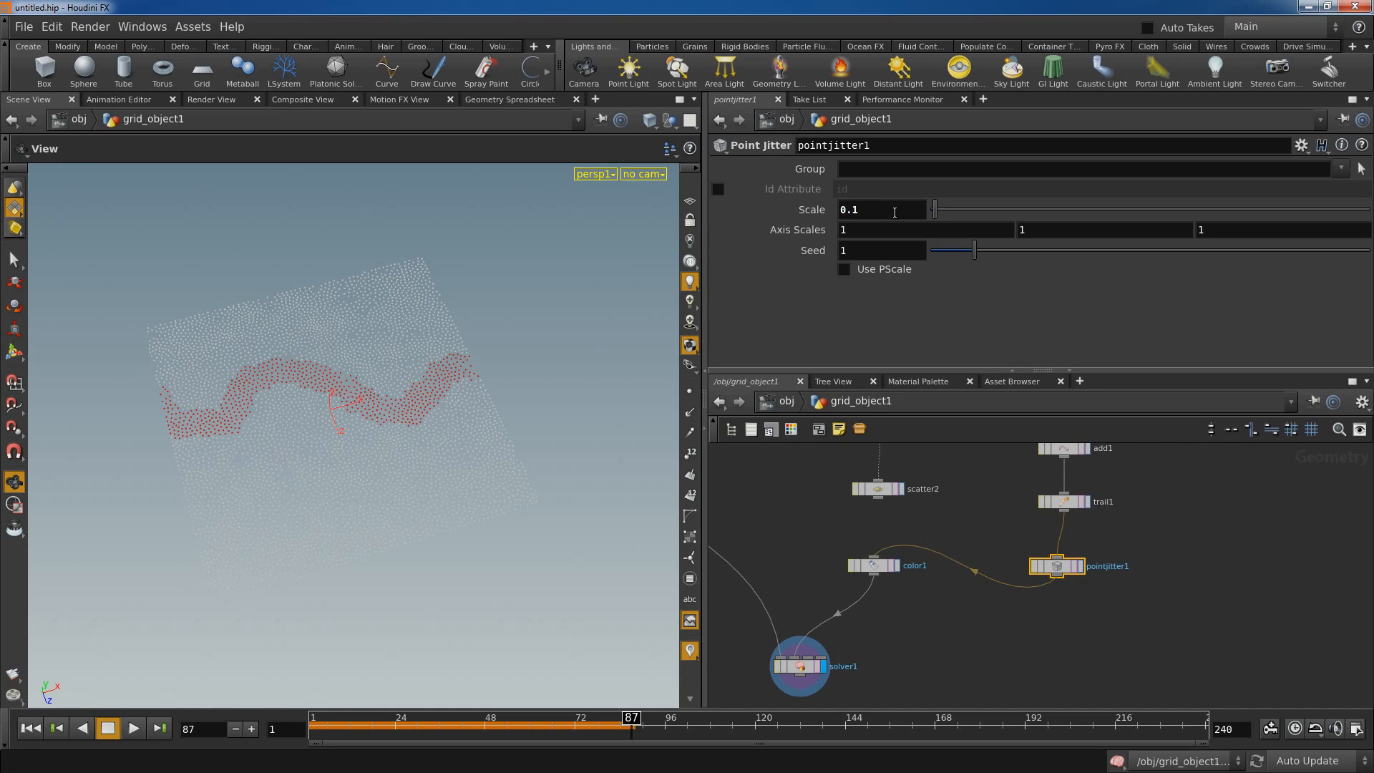
pyautogui.click(30, 728)
pyautogui.click(808, 670)
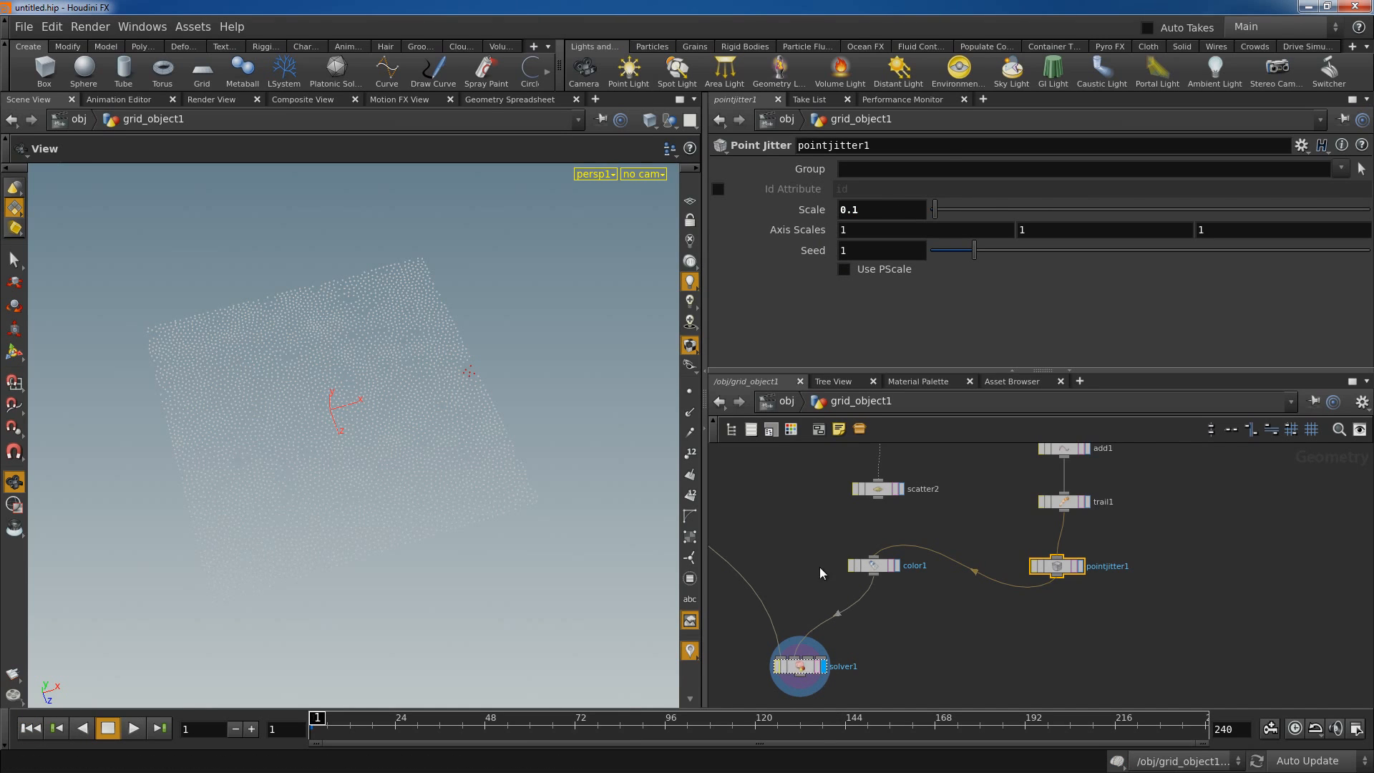
pyautogui.click(134, 728)
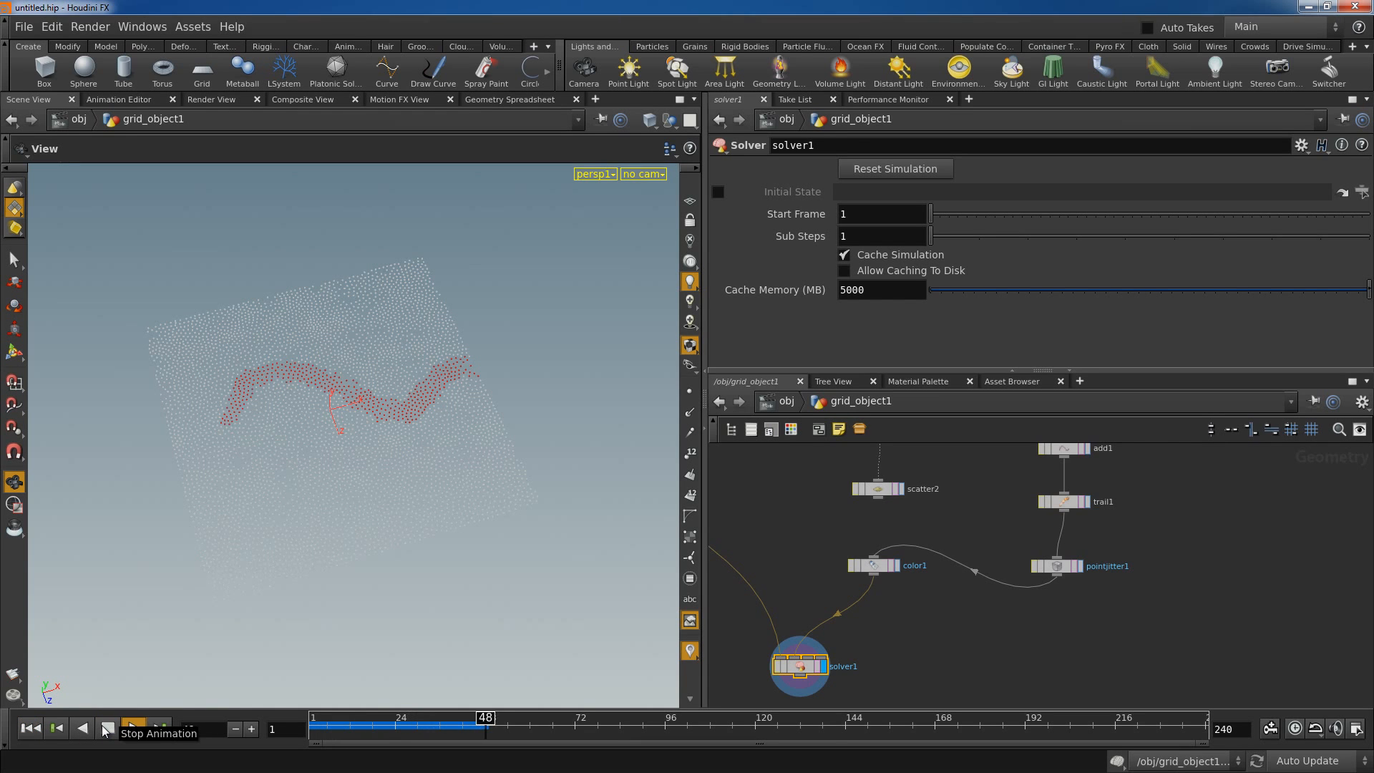
pyautogui.click(108, 729)
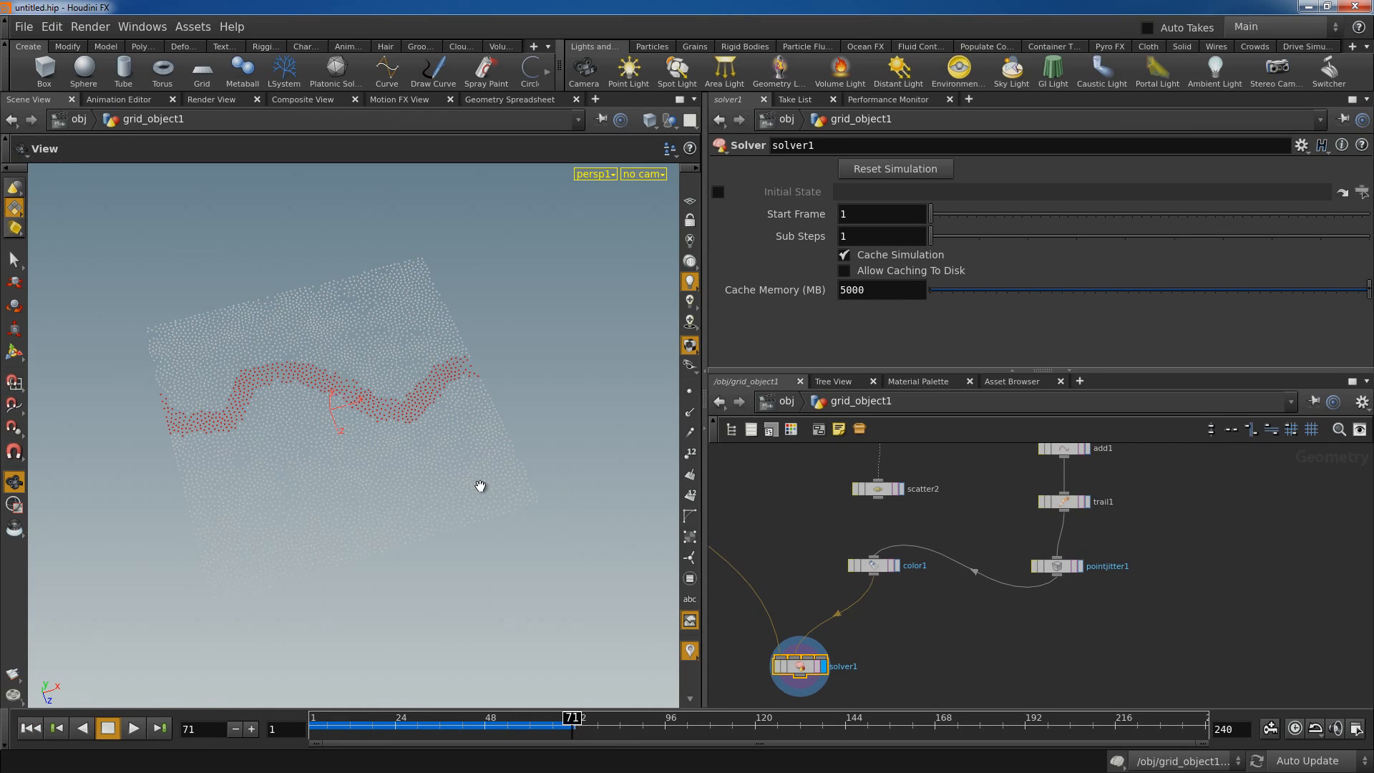
# View the red crack trail from another side, select the Point Jitter node, and replay the simulation from frame 1.
pyautogui.moveTo(481, 486); pyautogui.dragTo(390, 454)
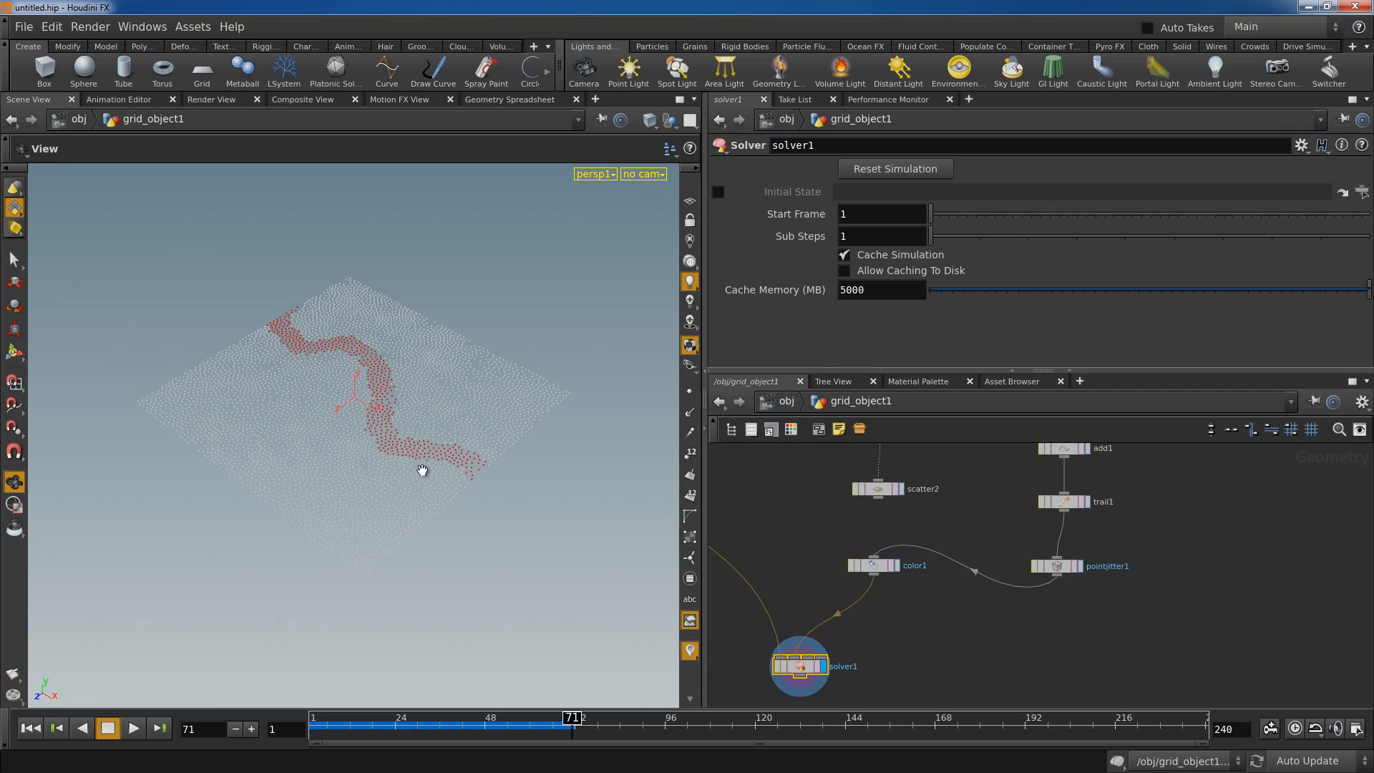
pyautogui.press('h')
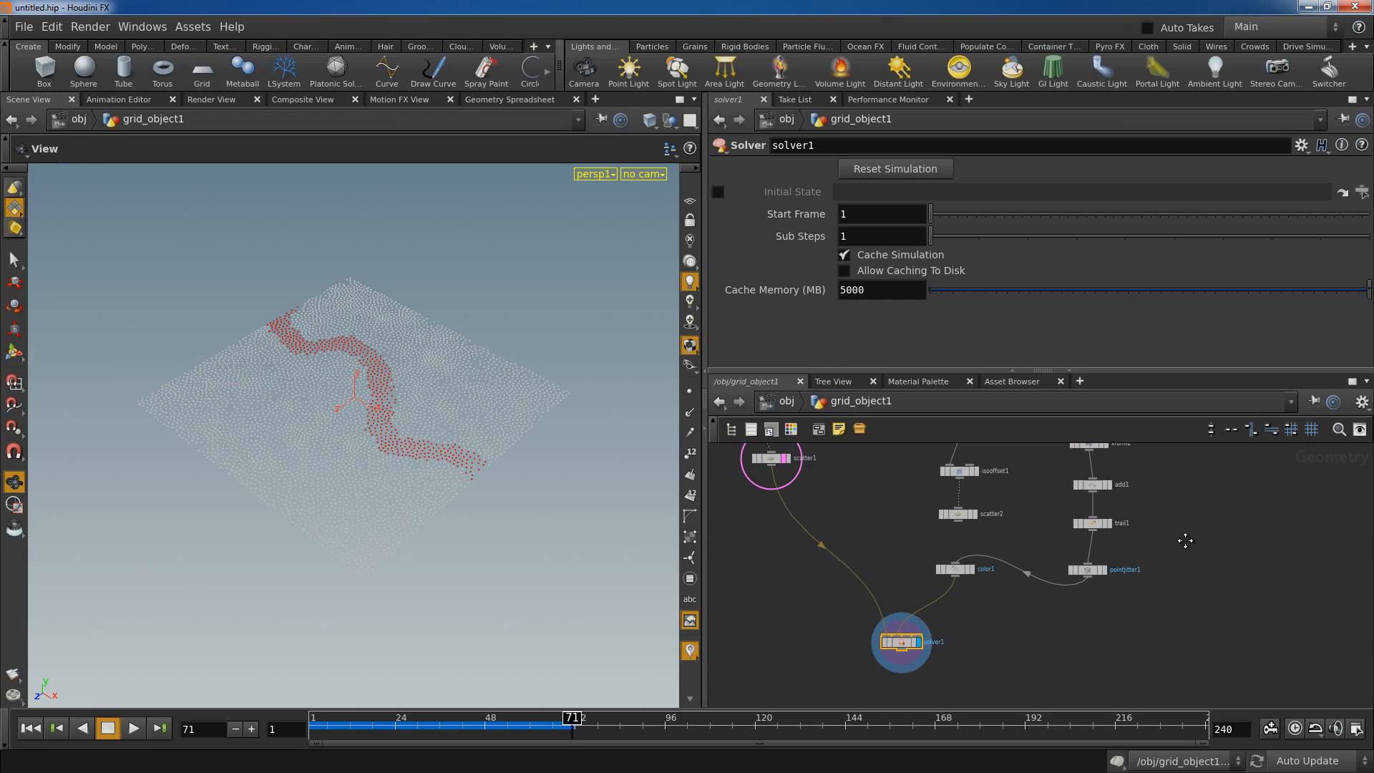
pyautogui.moveTo(1098, 537); pyautogui.dragTo(1096, 632)
pyautogui.click(1166, 572)
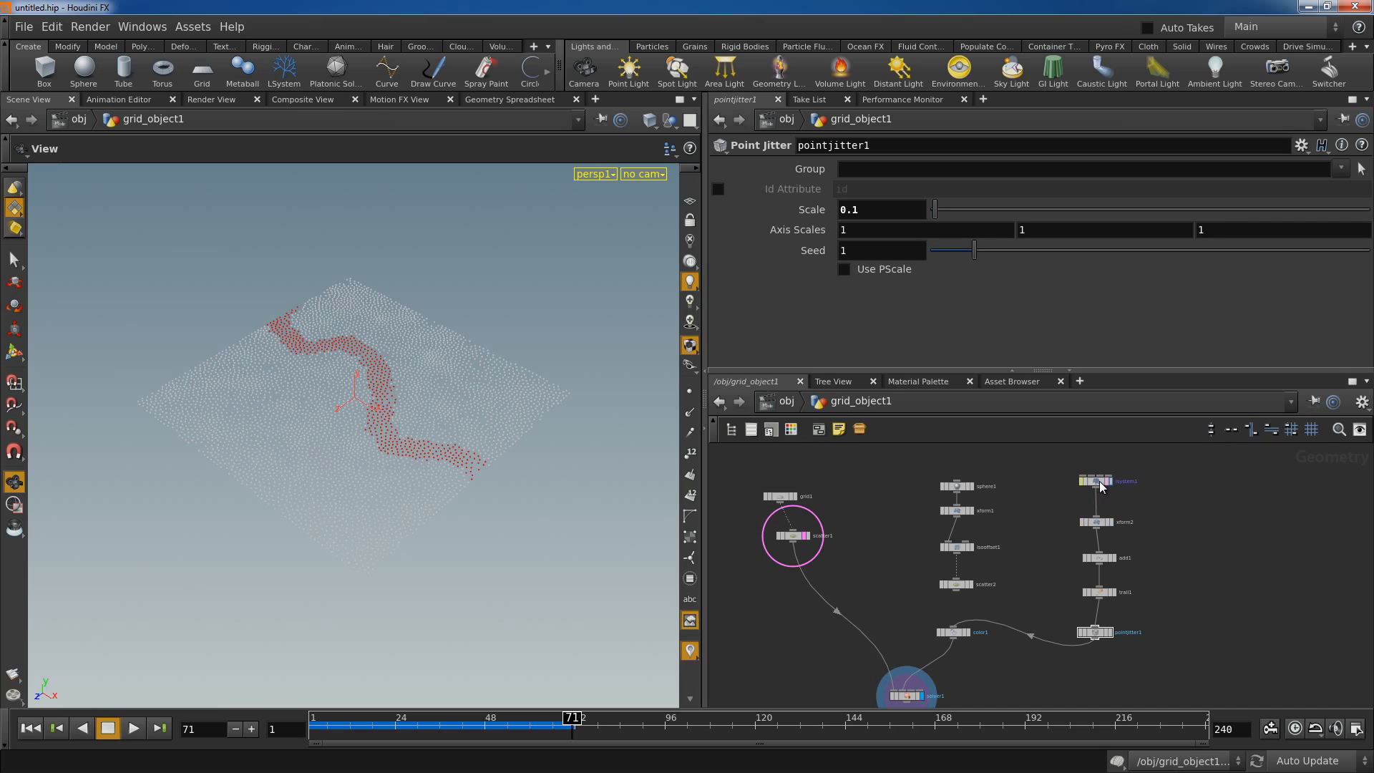
pyautogui.click(30, 728)
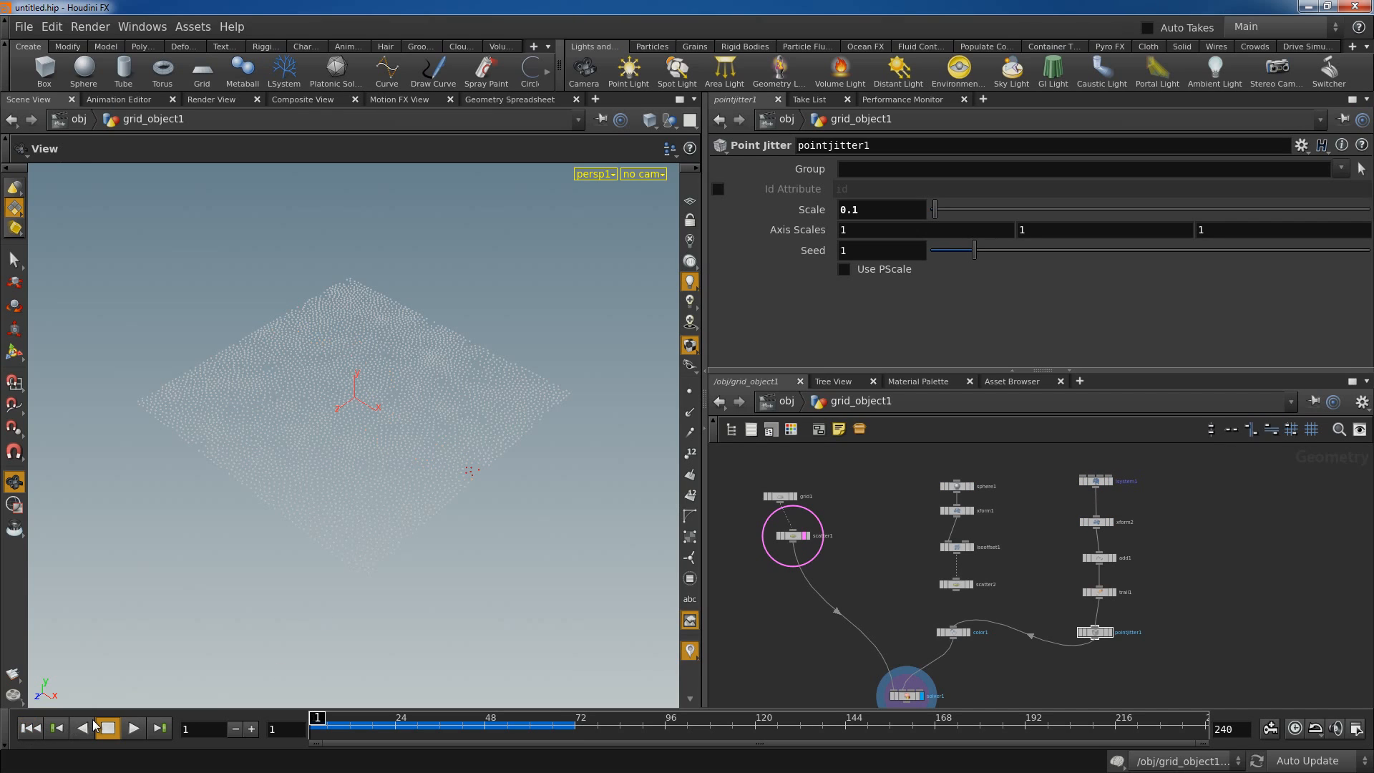
pyautogui.click(133, 729)
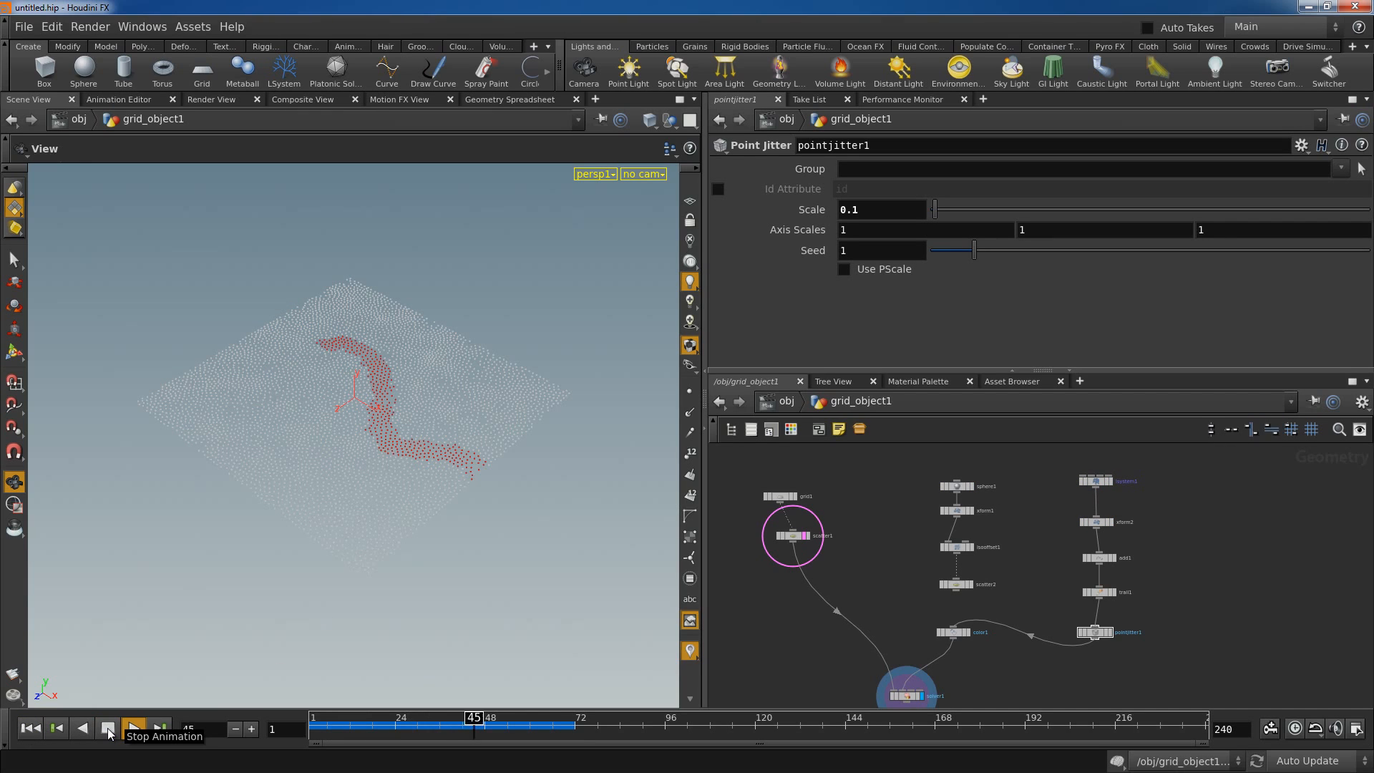
pyautogui.click(133, 729)
# Select the sphere1, xform1, isooffset1 and scatter2 nodes together and move the chain slightly away from the L-System chain.
pyautogui.scroll(2, 998, 490)
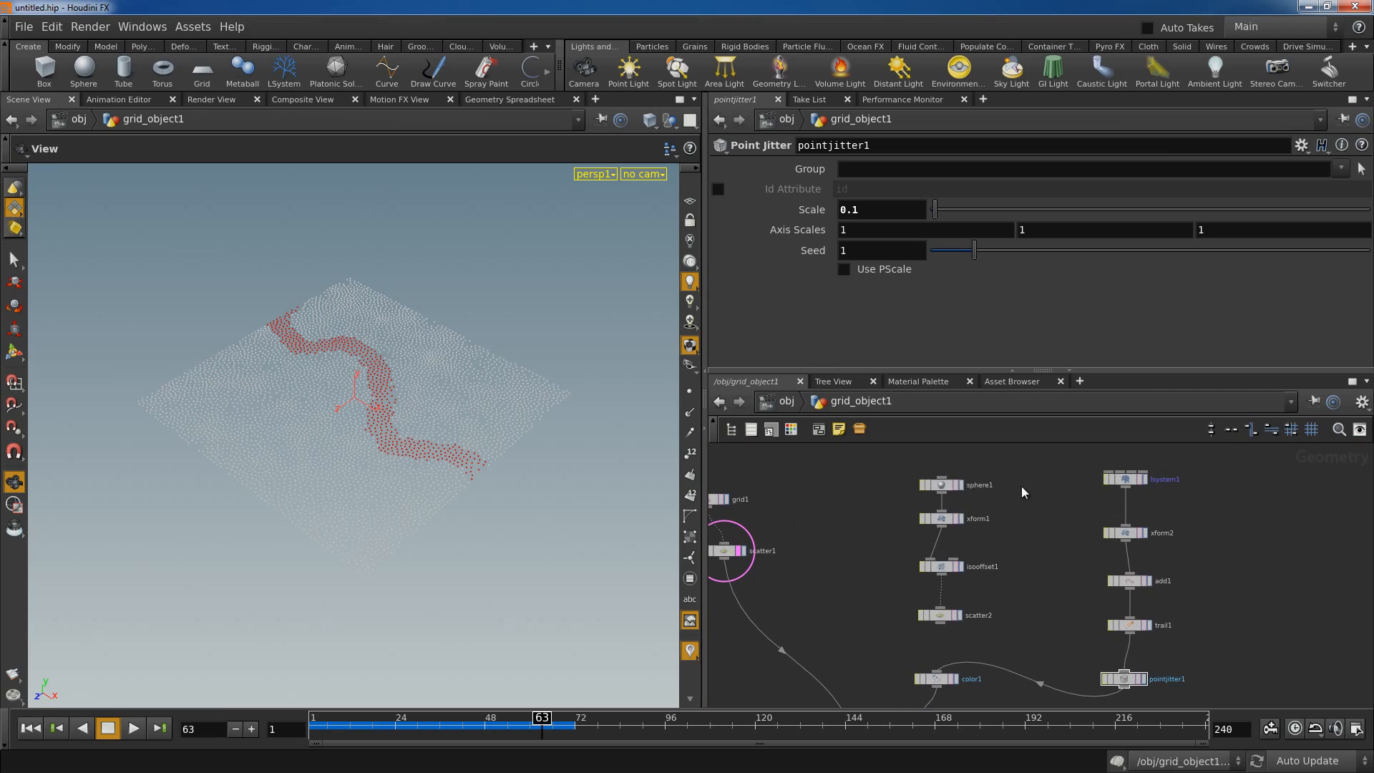
pyautogui.moveTo(947, 489); pyautogui.dragTo(947, 485)
pyautogui.moveTo(1007, 462); pyautogui.dragTo(899, 627)
pyautogui.moveTo(946, 485); pyautogui.dragTo(920, 478)
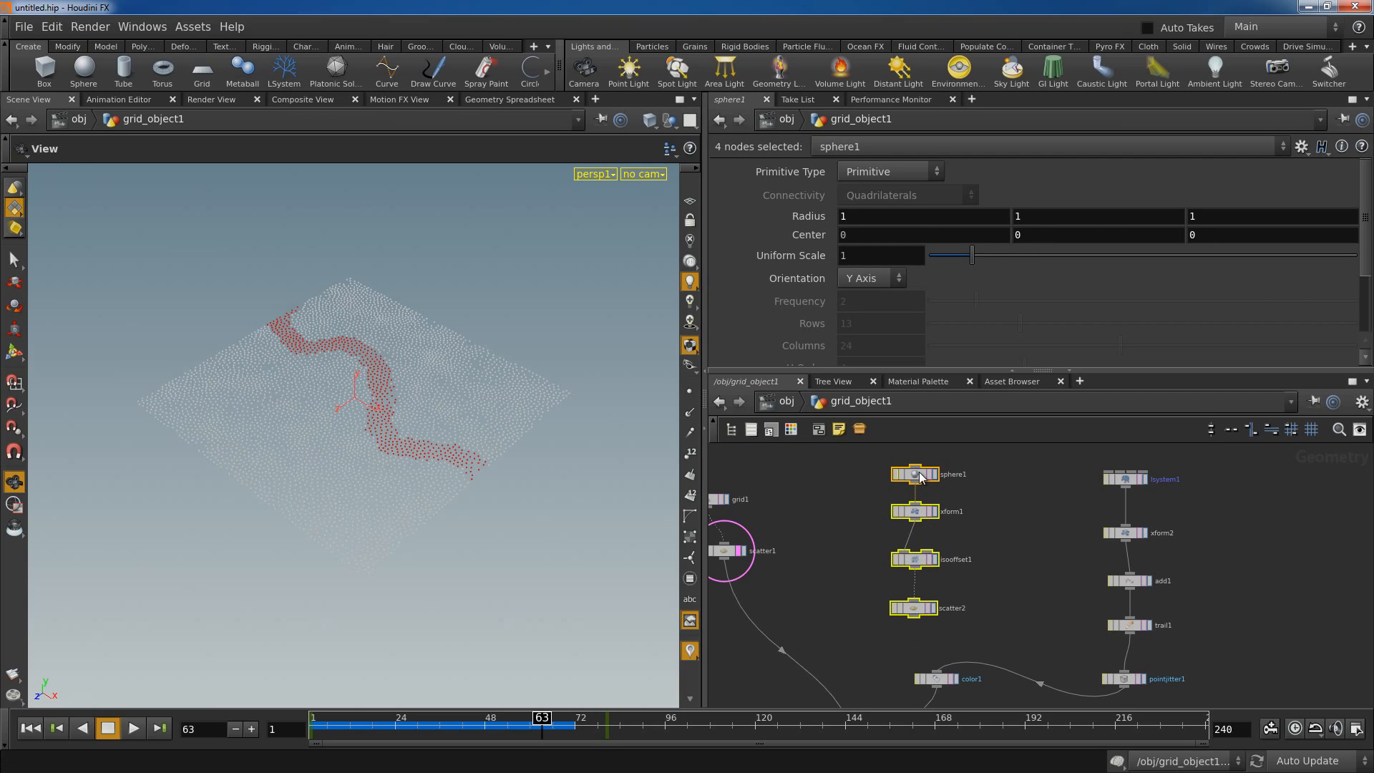
# Display the lsystem1 node and play its growth from frame 1.
pyautogui.click(1131, 479)
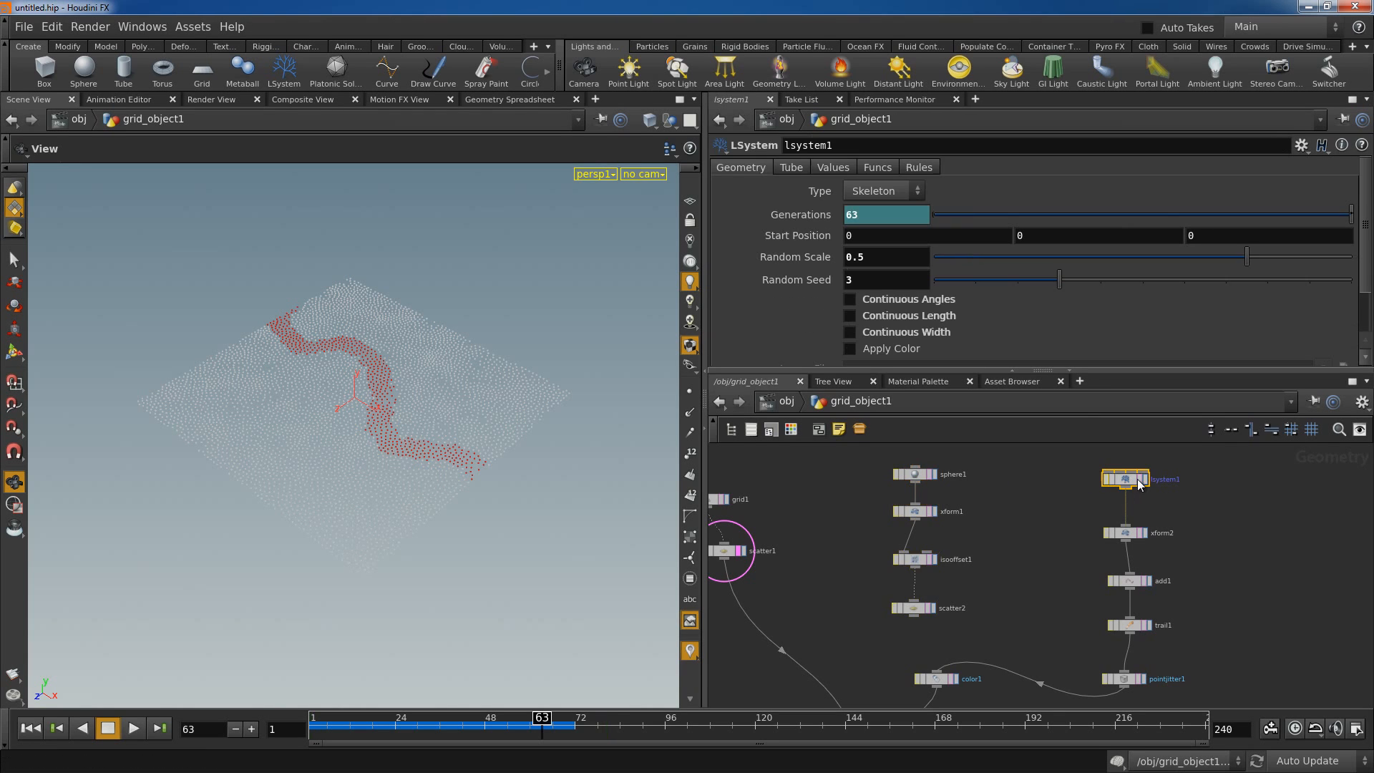
pyautogui.click(1146, 479)
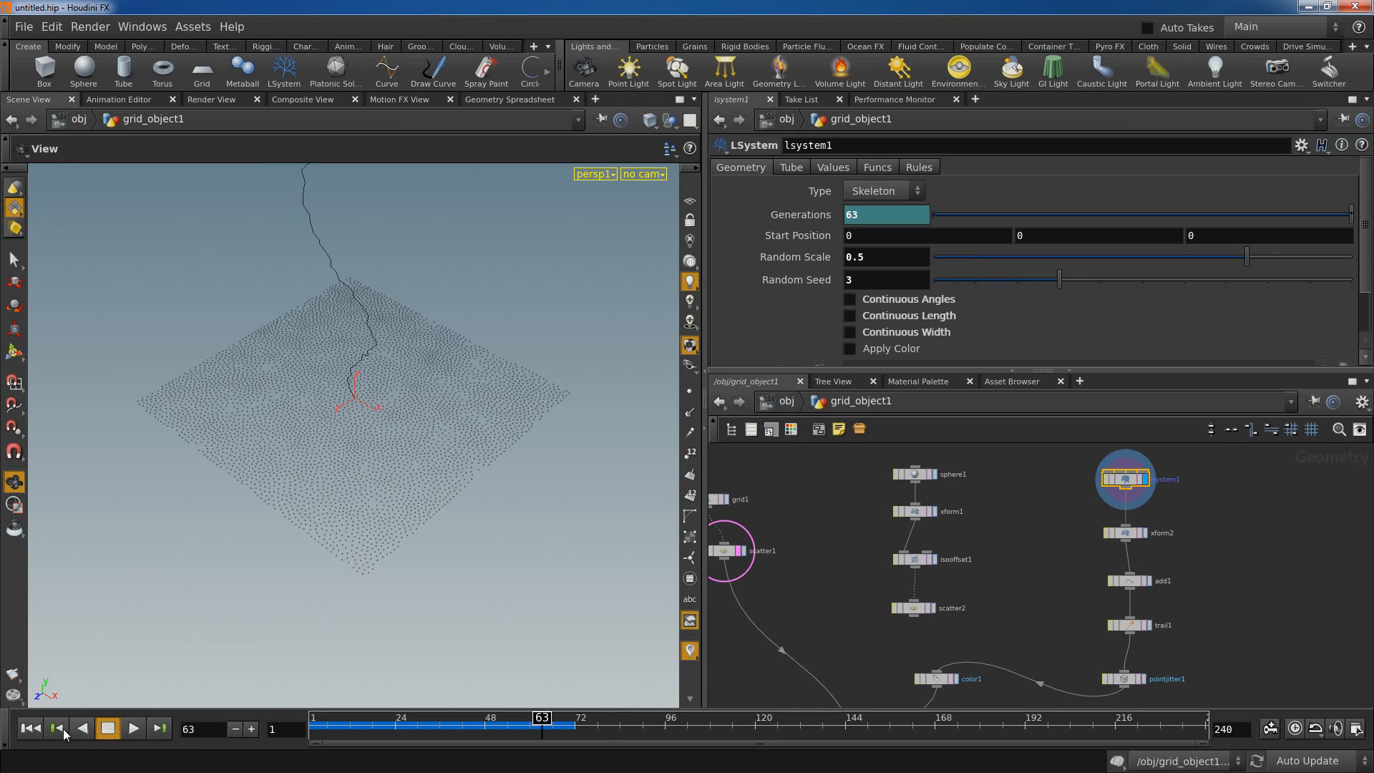
pyautogui.click(30, 728)
pyautogui.click(134, 728)
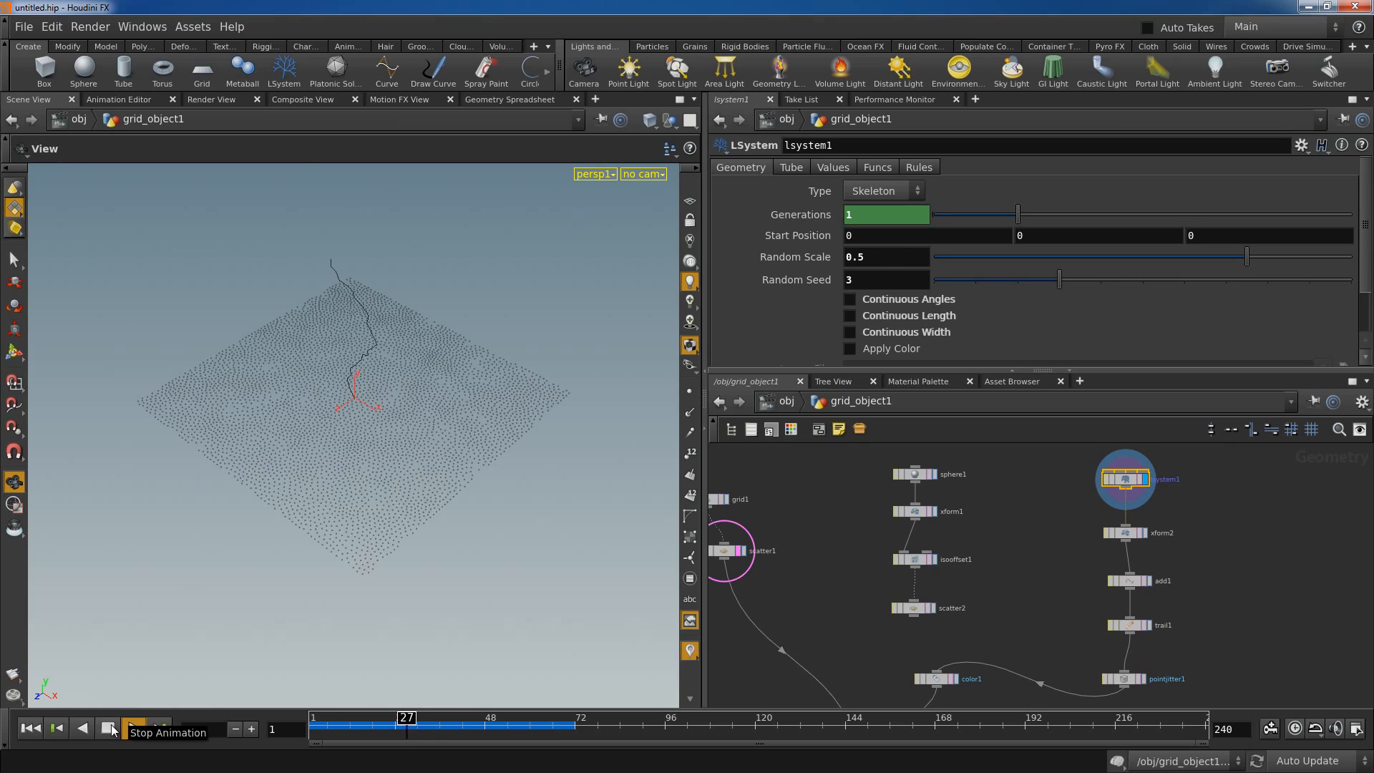
pyautogui.click(111, 730)
# View the L-System from a low side angle, replay its growth from frame 1, and return to frame 1.
pyautogui.moveTo(439, 411); pyautogui.dragTo(295, 514, button='right')
pyautogui.moveTo(354, 392); pyautogui.dragTo(387, 351)
pyautogui.click(38, 728)
pyautogui.click(136, 728)
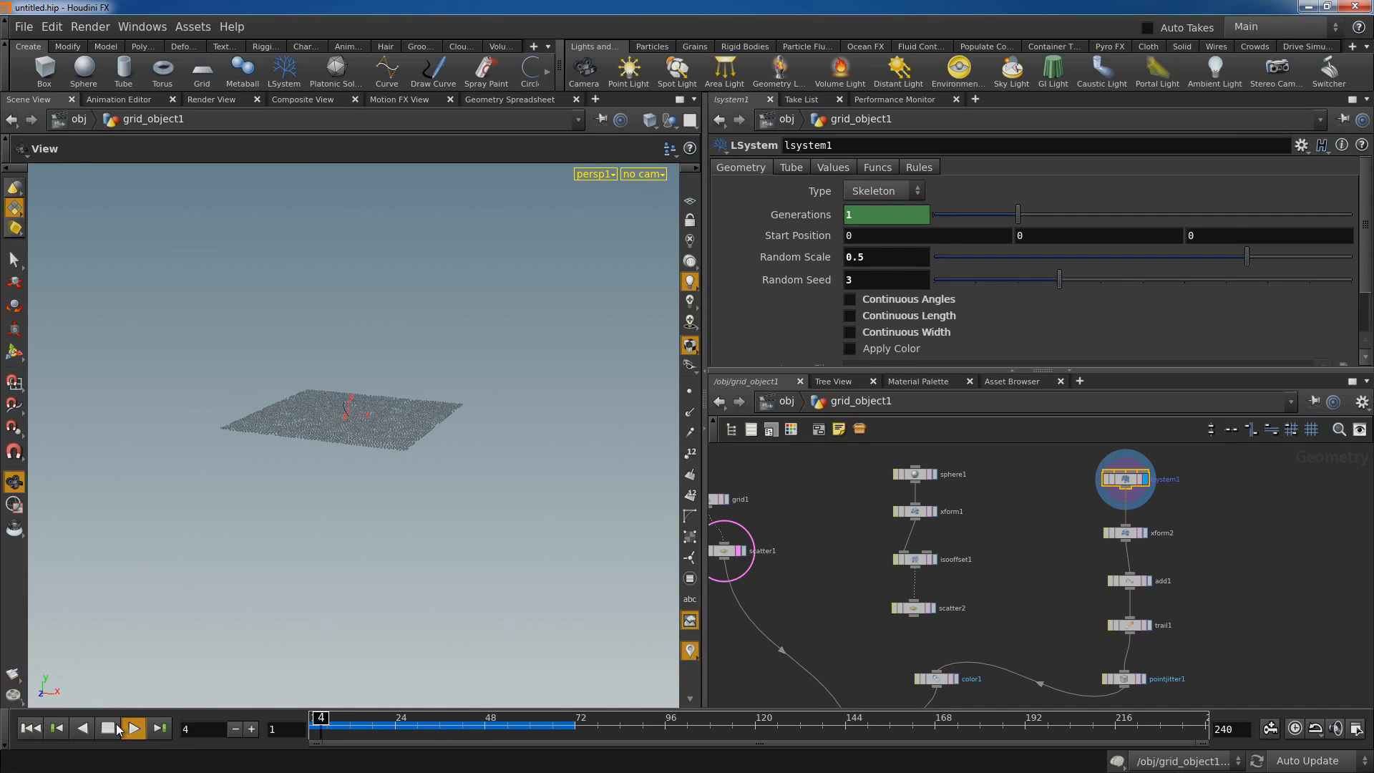
pyautogui.click(108, 728)
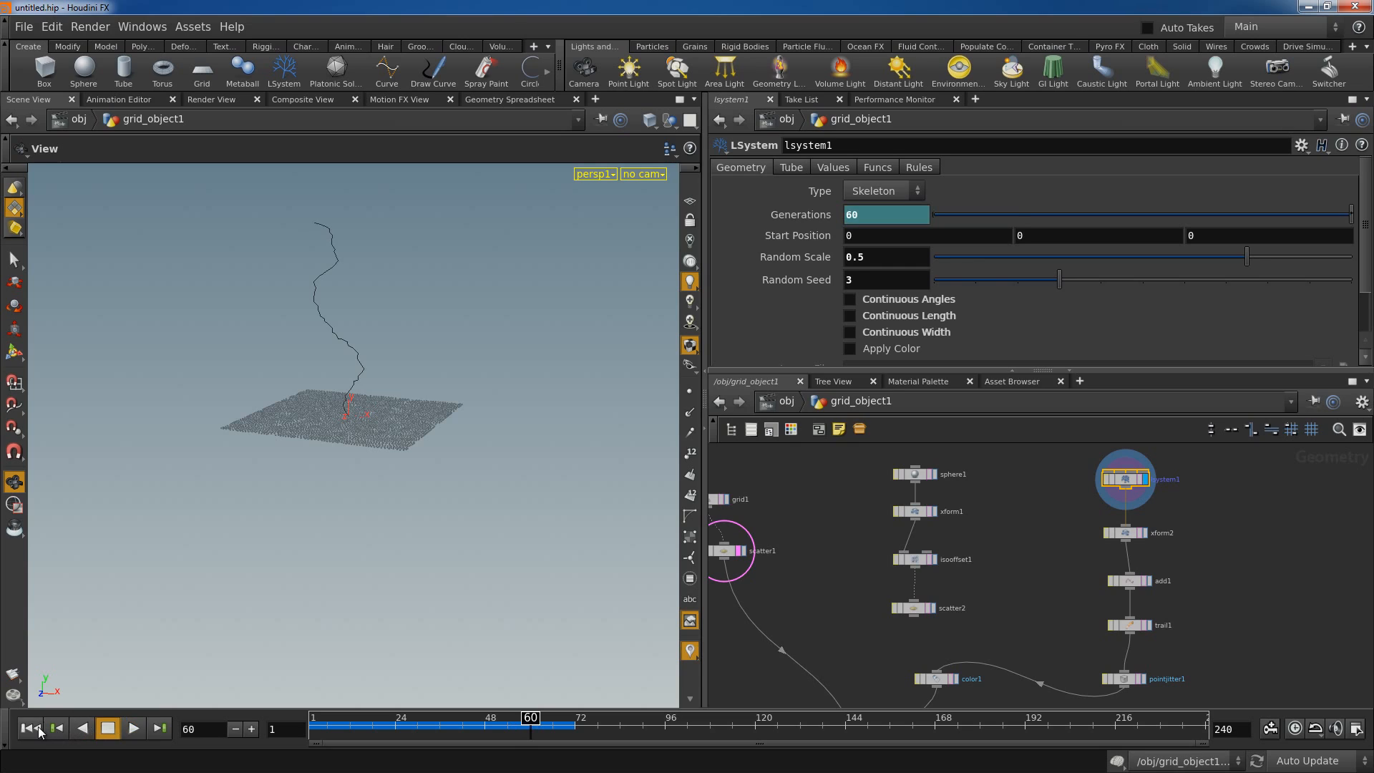
pyautogui.click(31, 728)
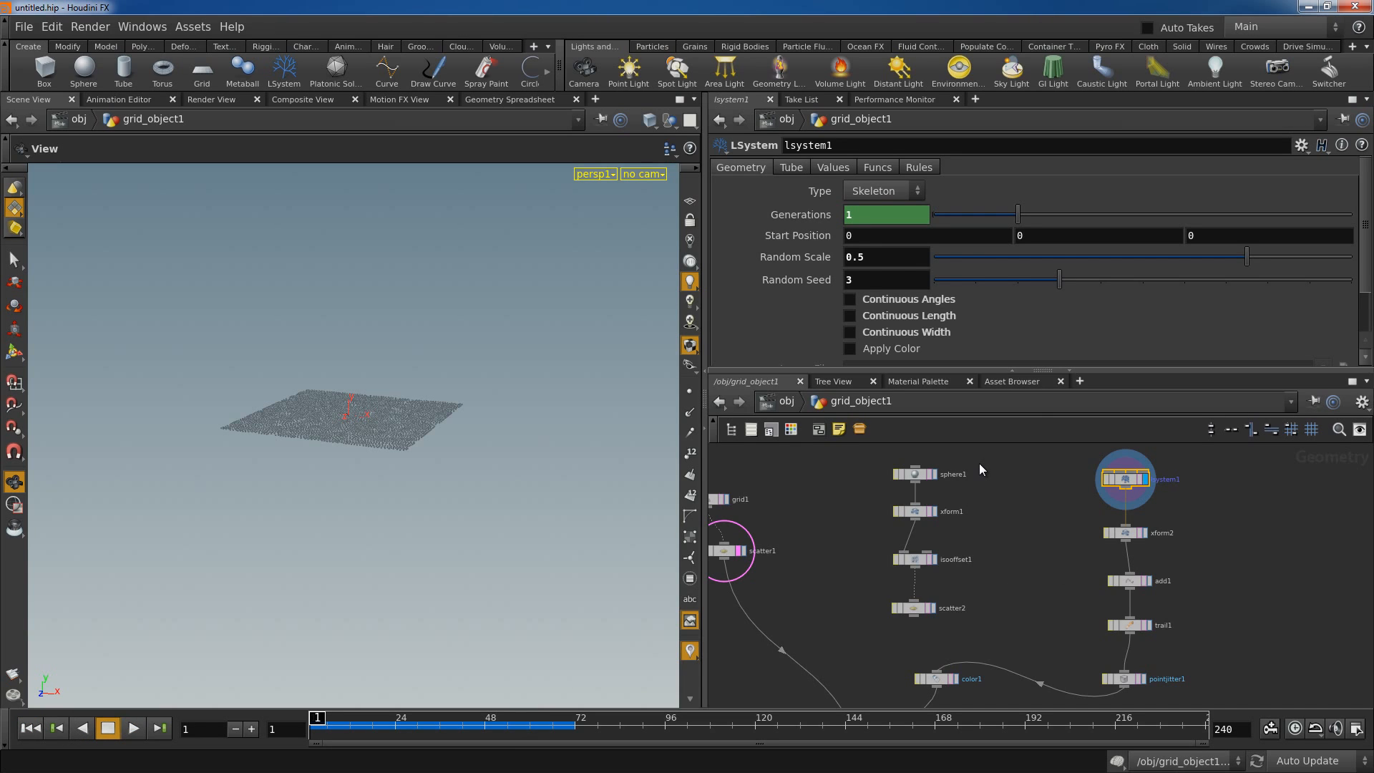
# Select the four sphere-chain nodes from sphere1 to scatter2 and view the scattered grid up close.
pyautogui.moveTo(975, 453); pyautogui.dragTo(891, 636)
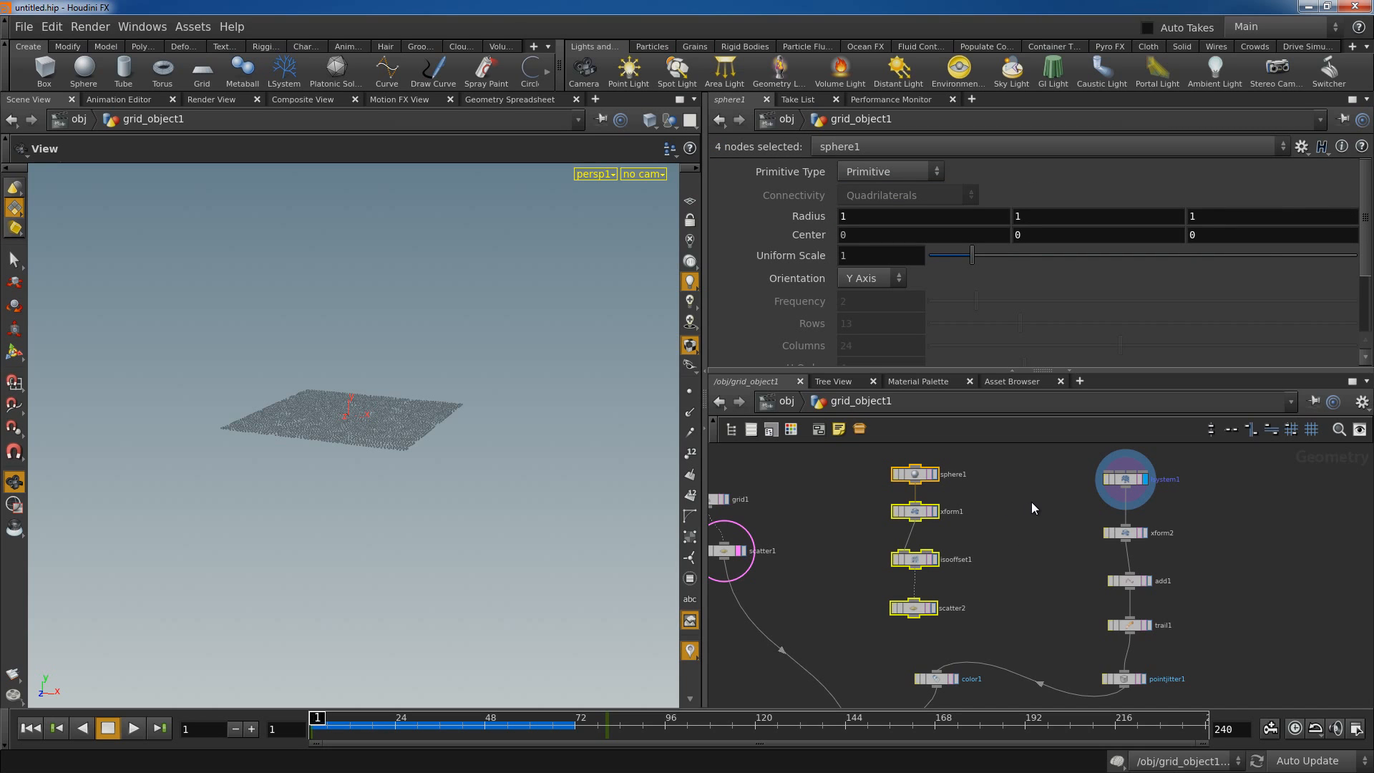
pyautogui.scroll(5, 491, 498)
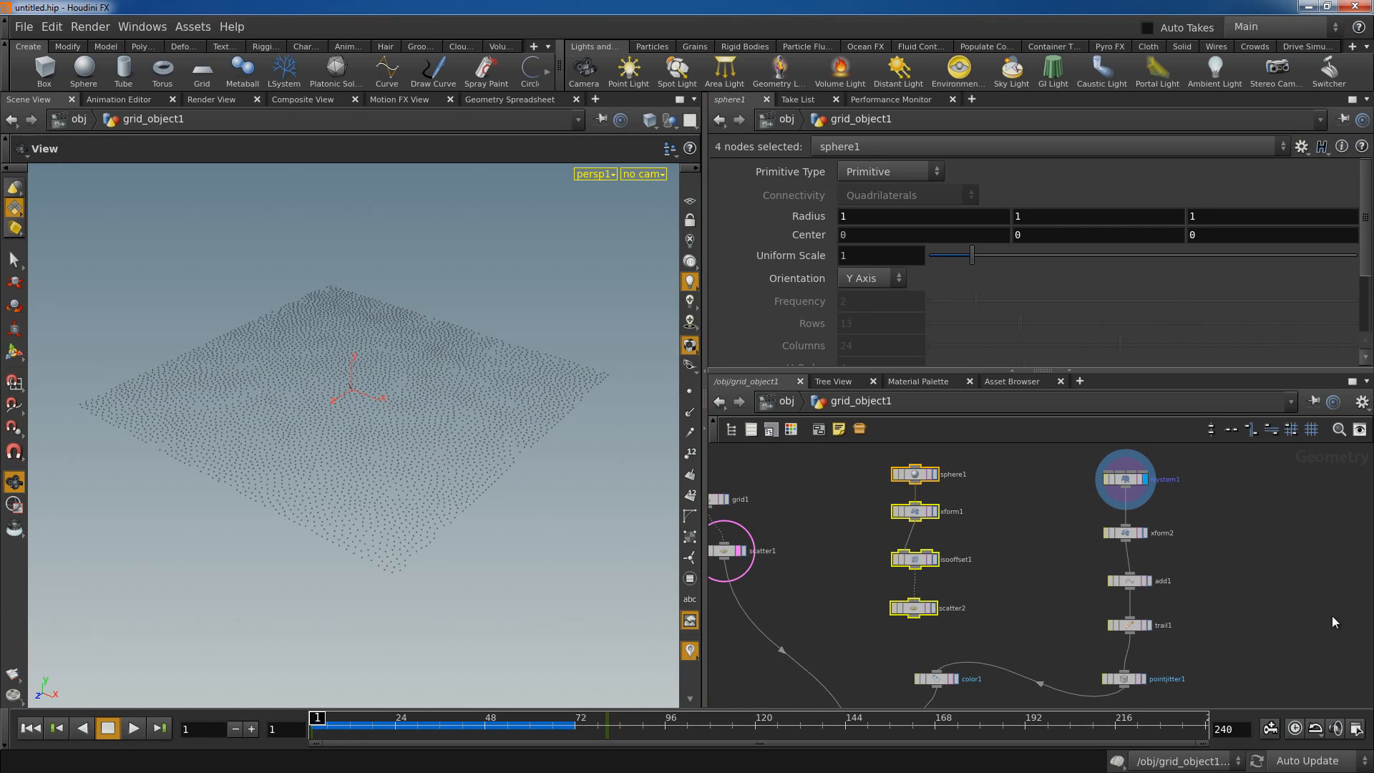
pyautogui.press('h')
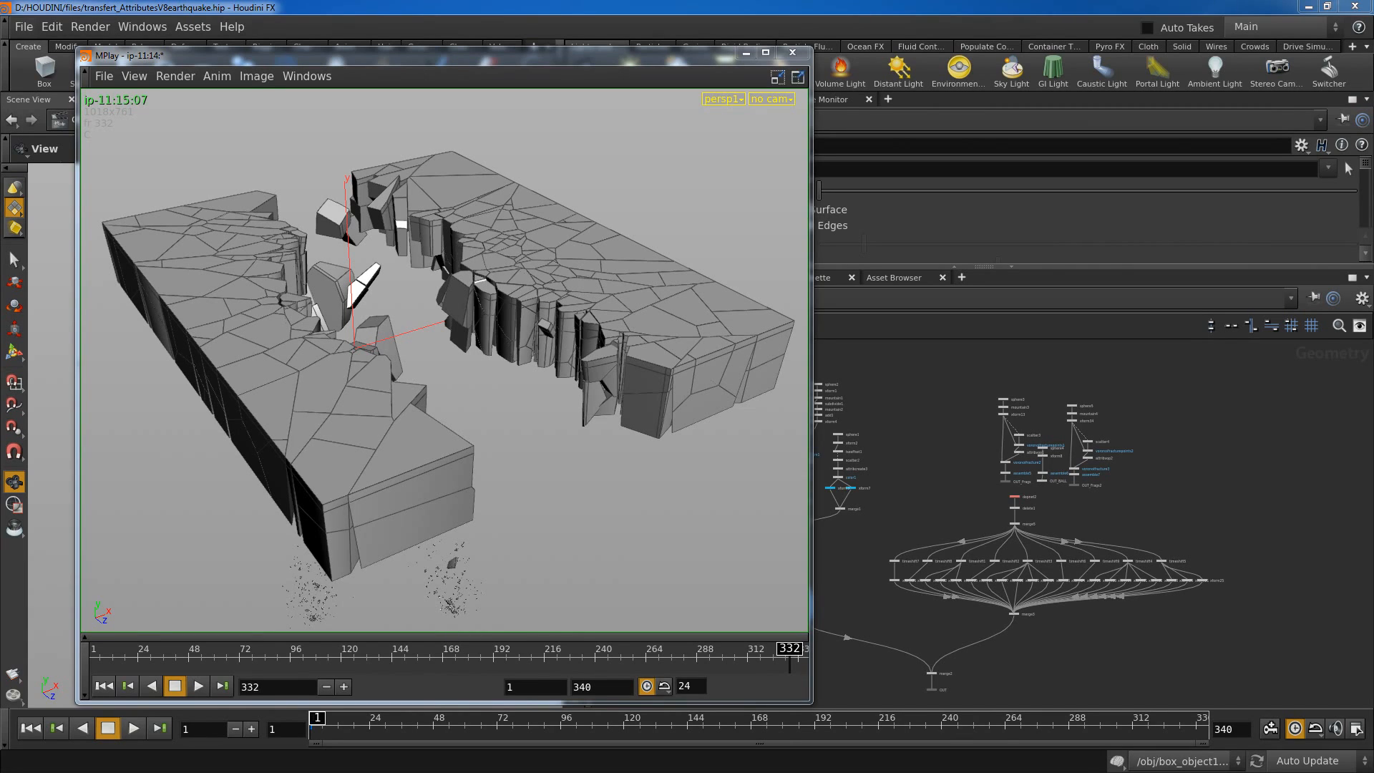
# Play the earthquake destruction flipbook in MPlay, stop it at frame 211, and close the player.
pyautogui.click(197, 686)
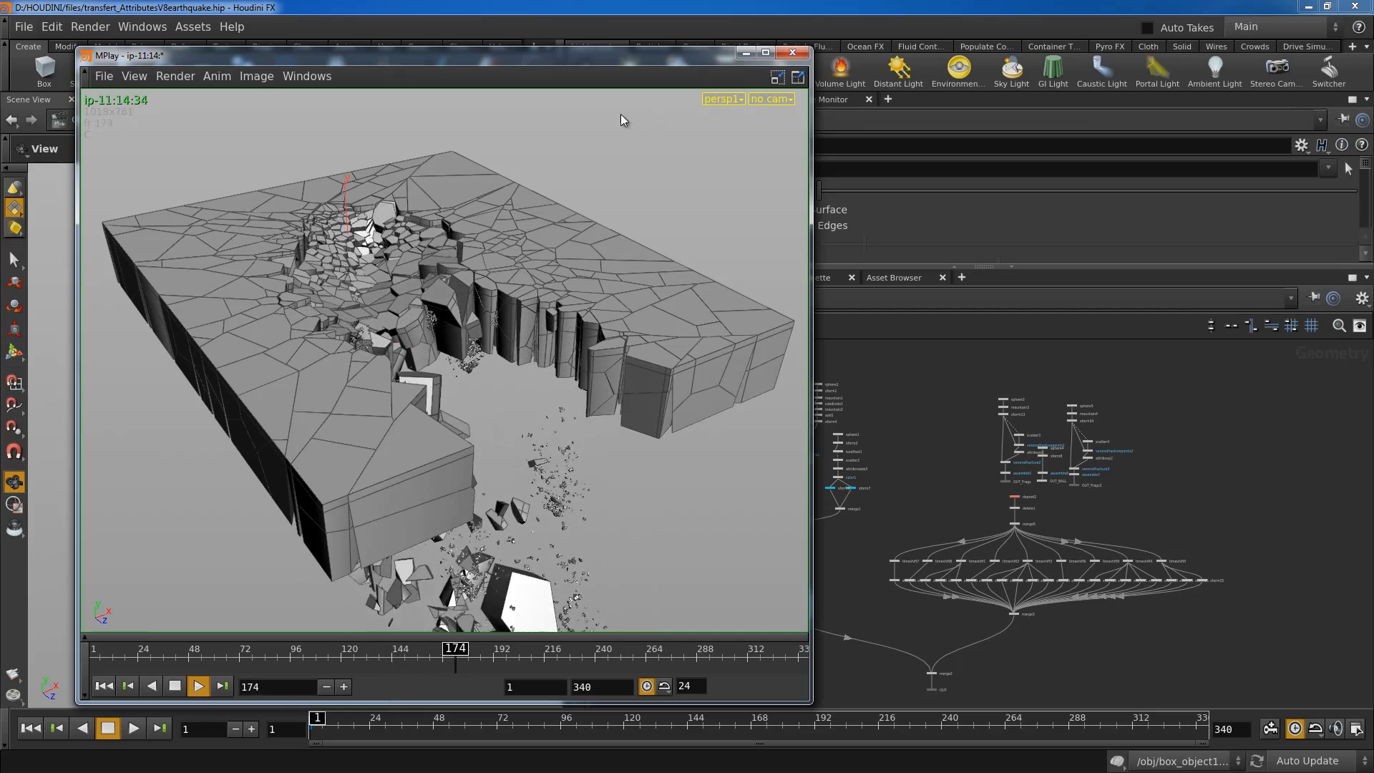
pyautogui.click(175, 685)
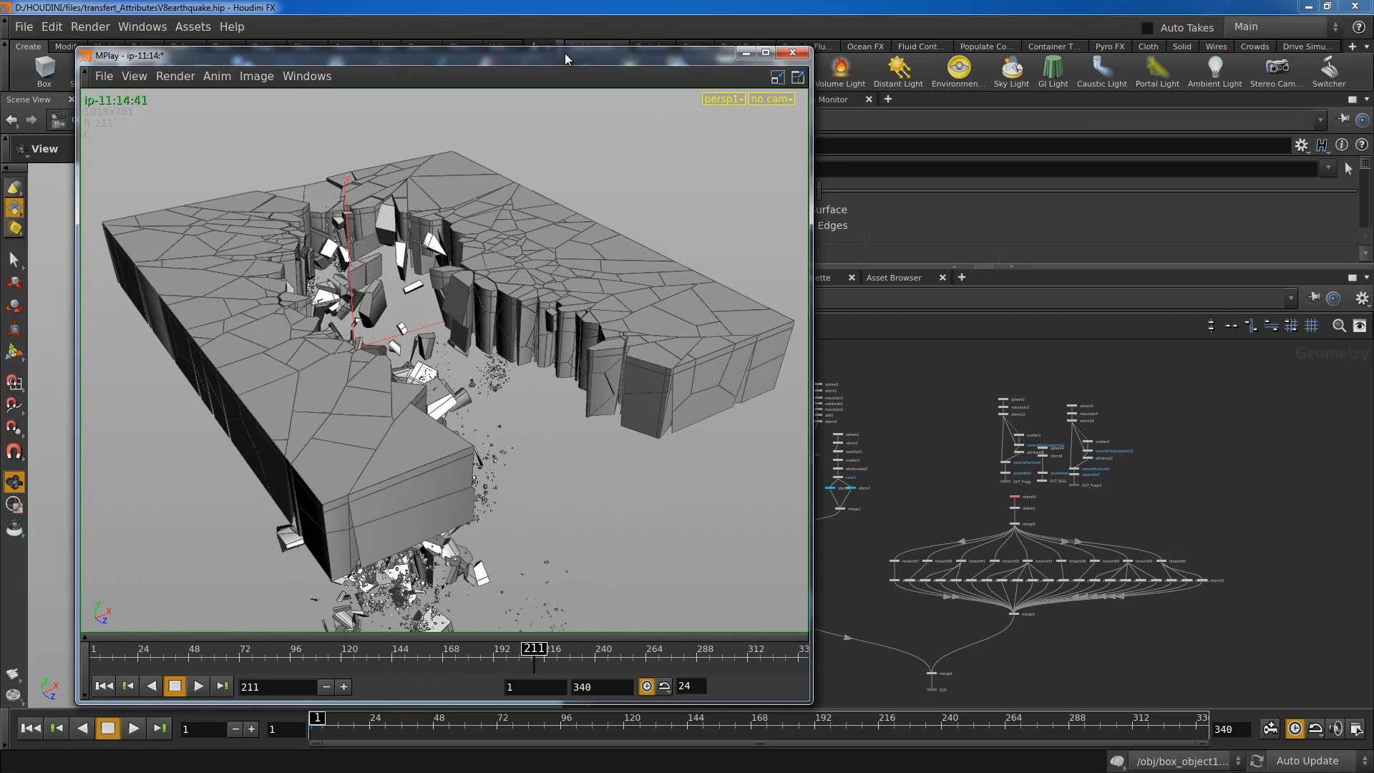
pyautogui.click(792, 52)
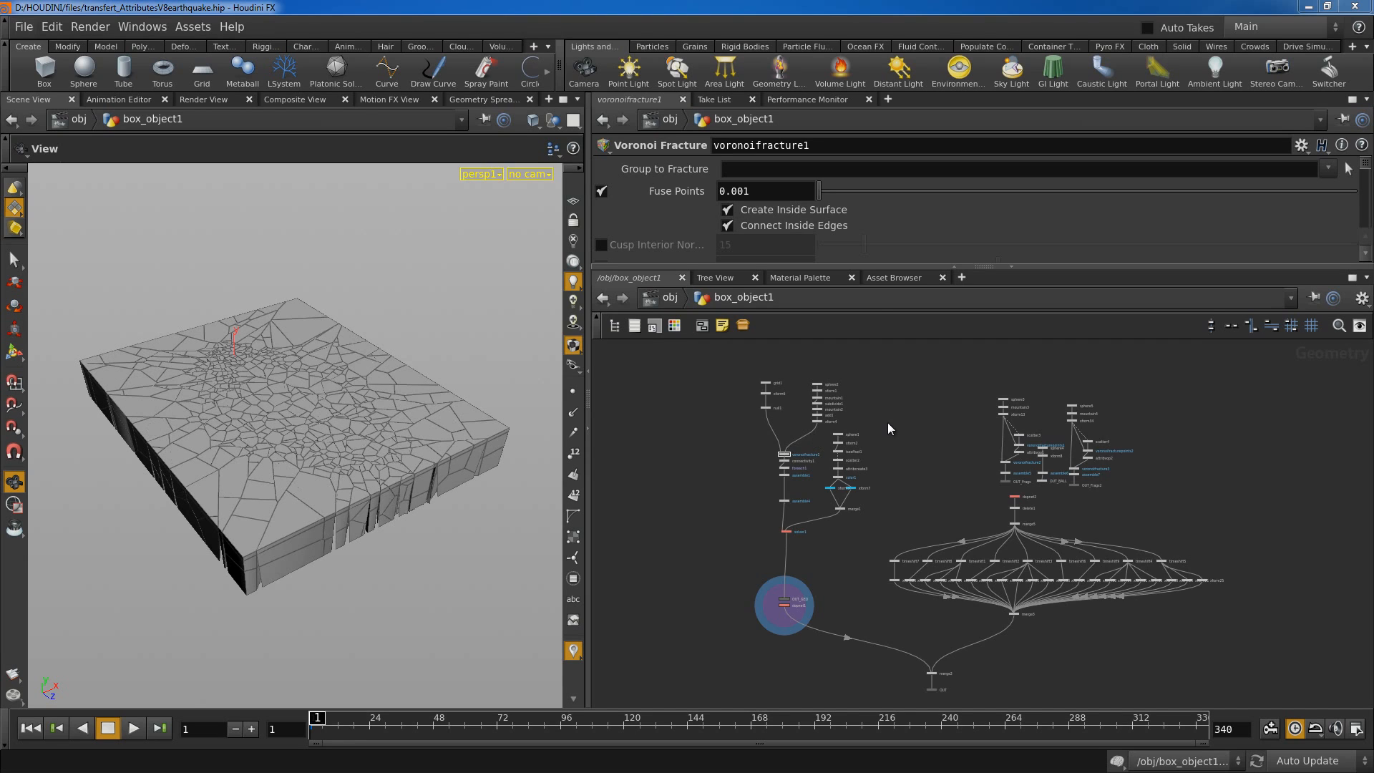
# Select the ground-fracture node chains in box_object1, clear the selection, and examine the network's beginning up close.
pyautogui.scroll(3, 888, 423)
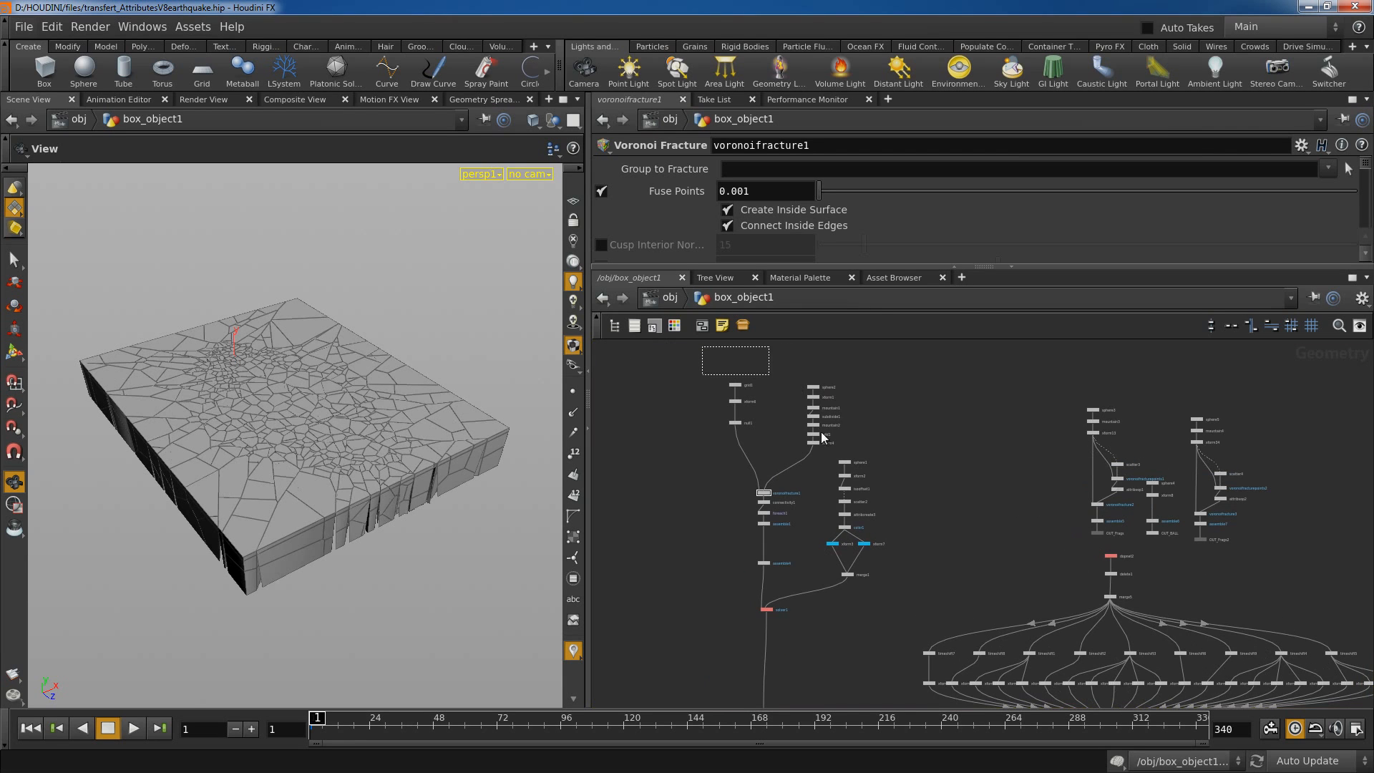
pyautogui.moveTo(822, 432); pyautogui.dragTo(901, 646)
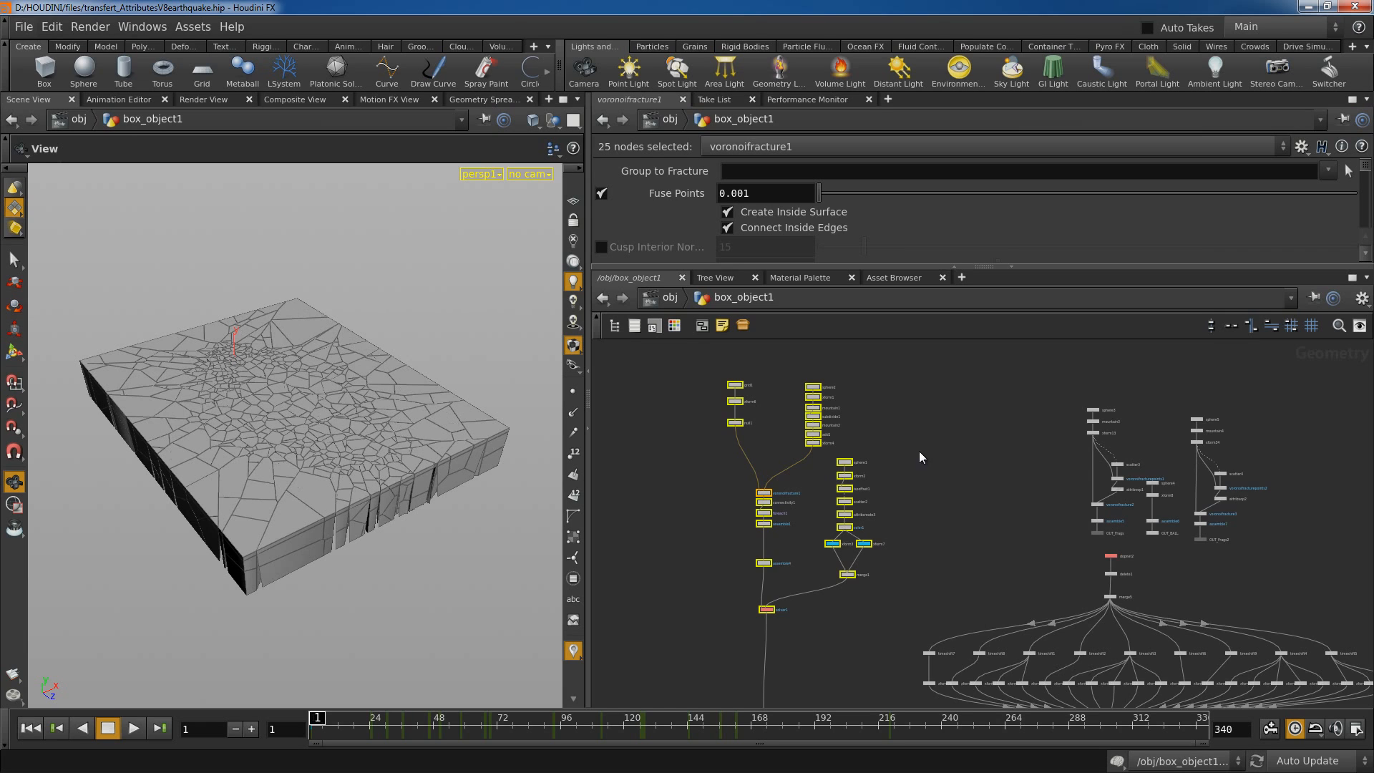
pyautogui.scroll(2, 903, 443)
pyautogui.moveTo(932, 415); pyautogui.dragTo(1032, 455, button='middle')
pyautogui.scroll(3, 1032, 456)
pyautogui.click(806, 460)
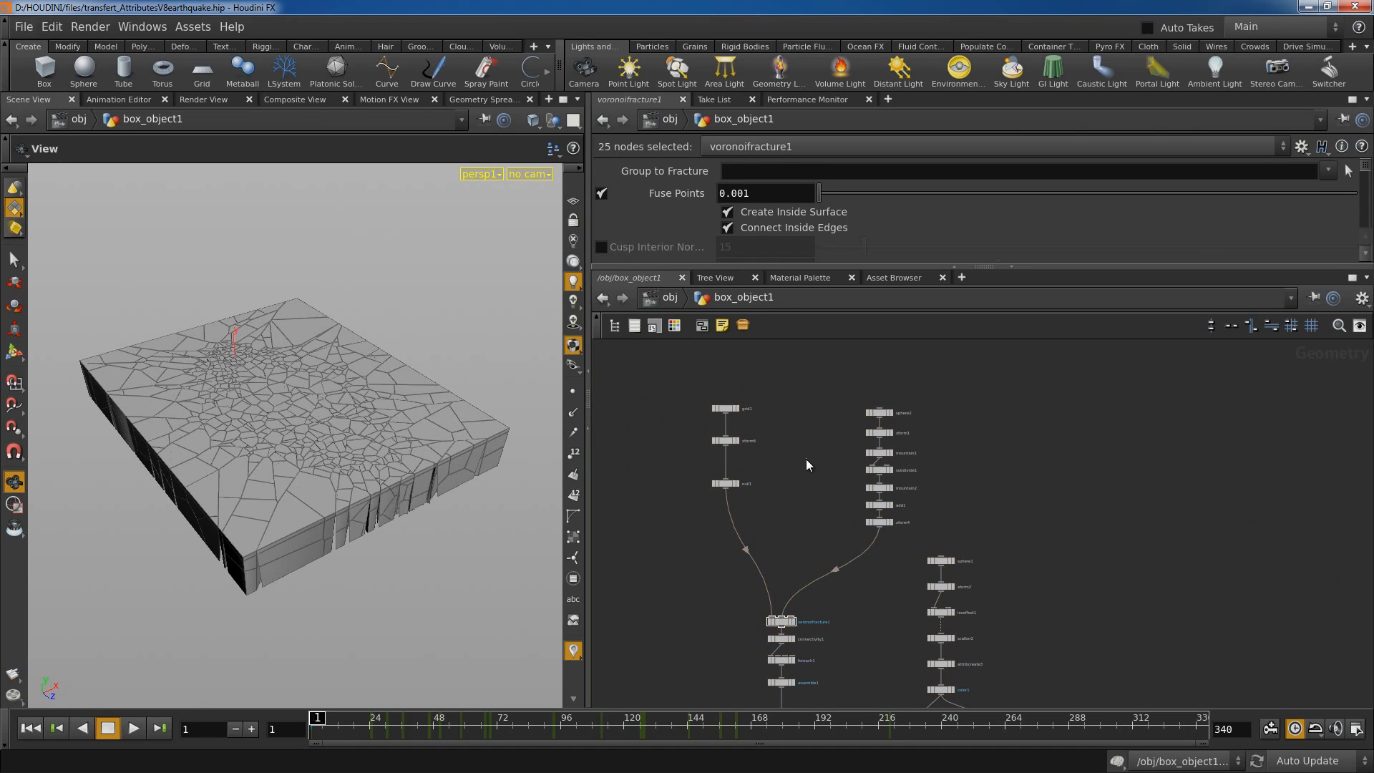
pyautogui.scroll(2, 795, 439)
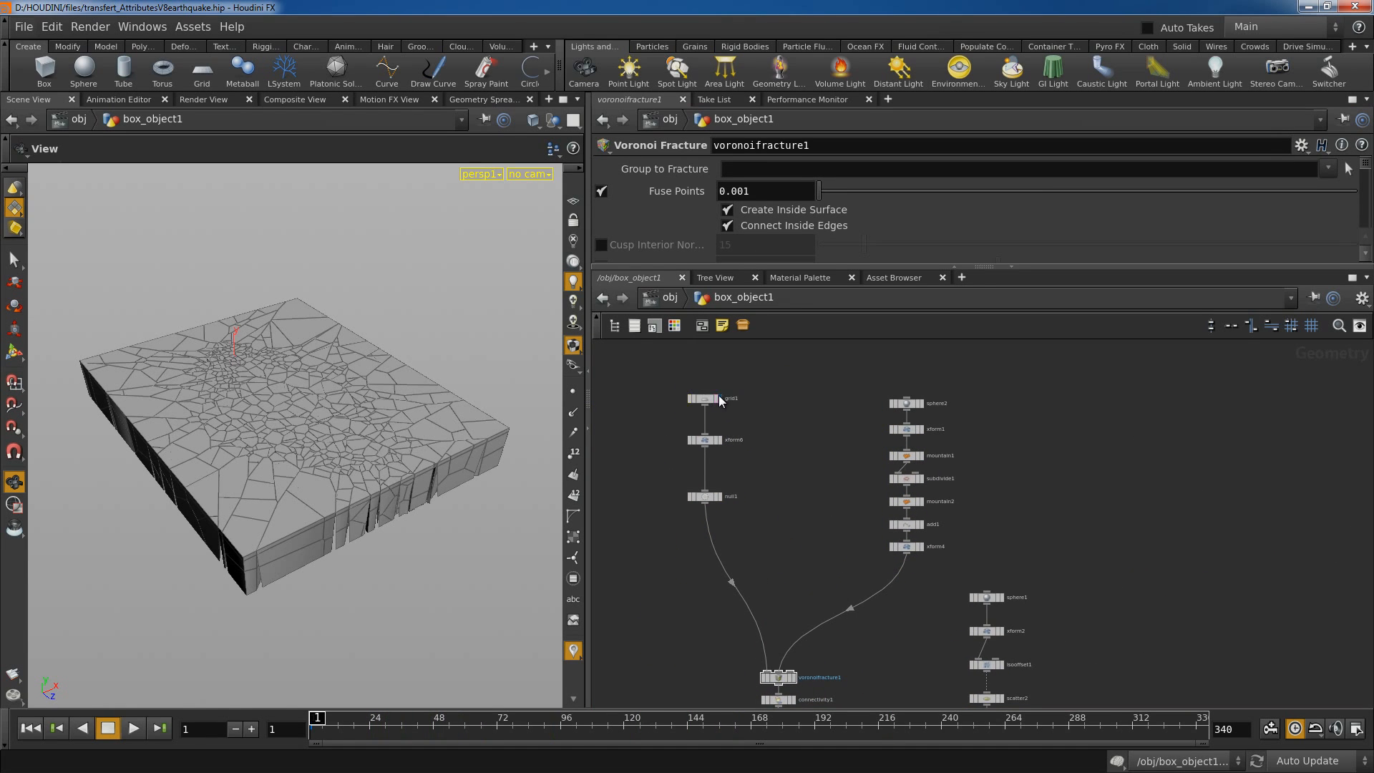
# Display the grid1 node, inspect its size, rows and columns, and display the xform6 node below it.
pyautogui.click(719, 399)
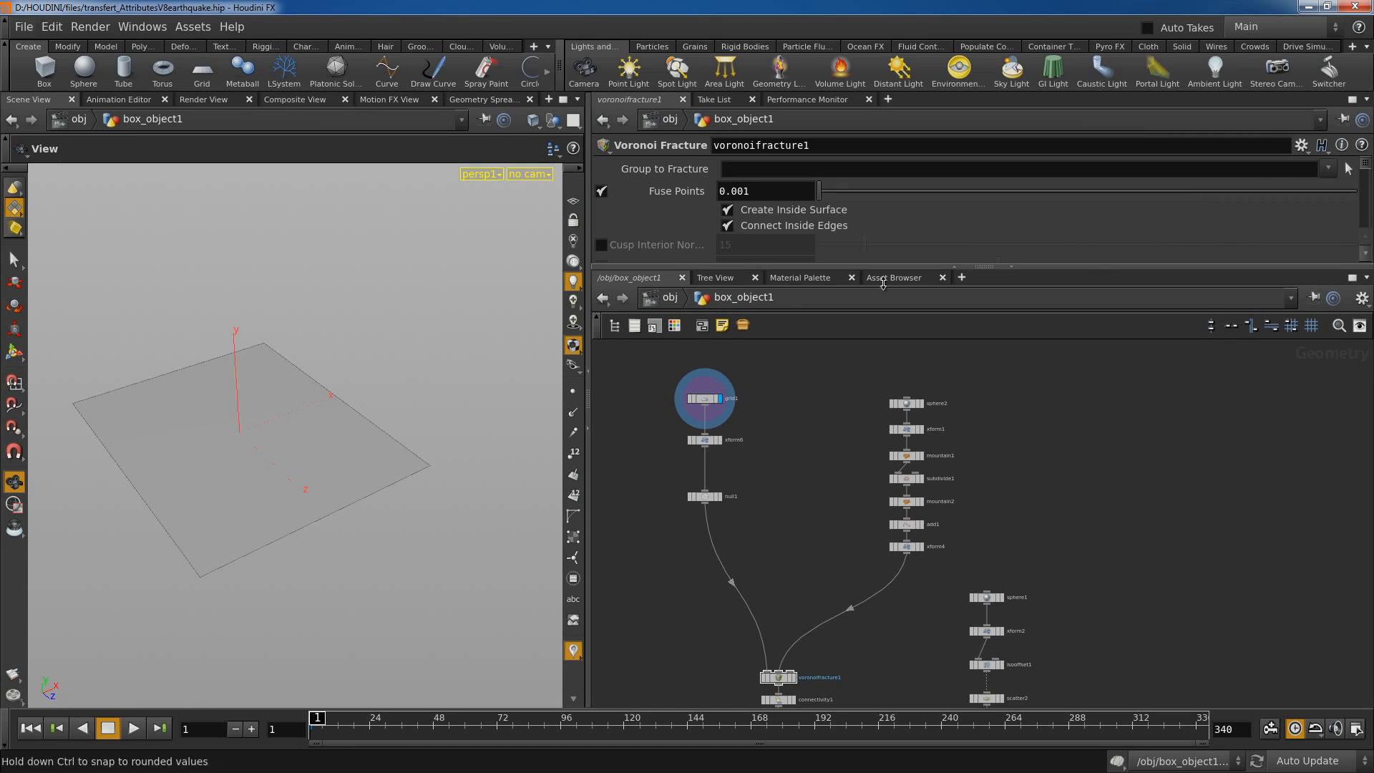
pyautogui.click(709, 399)
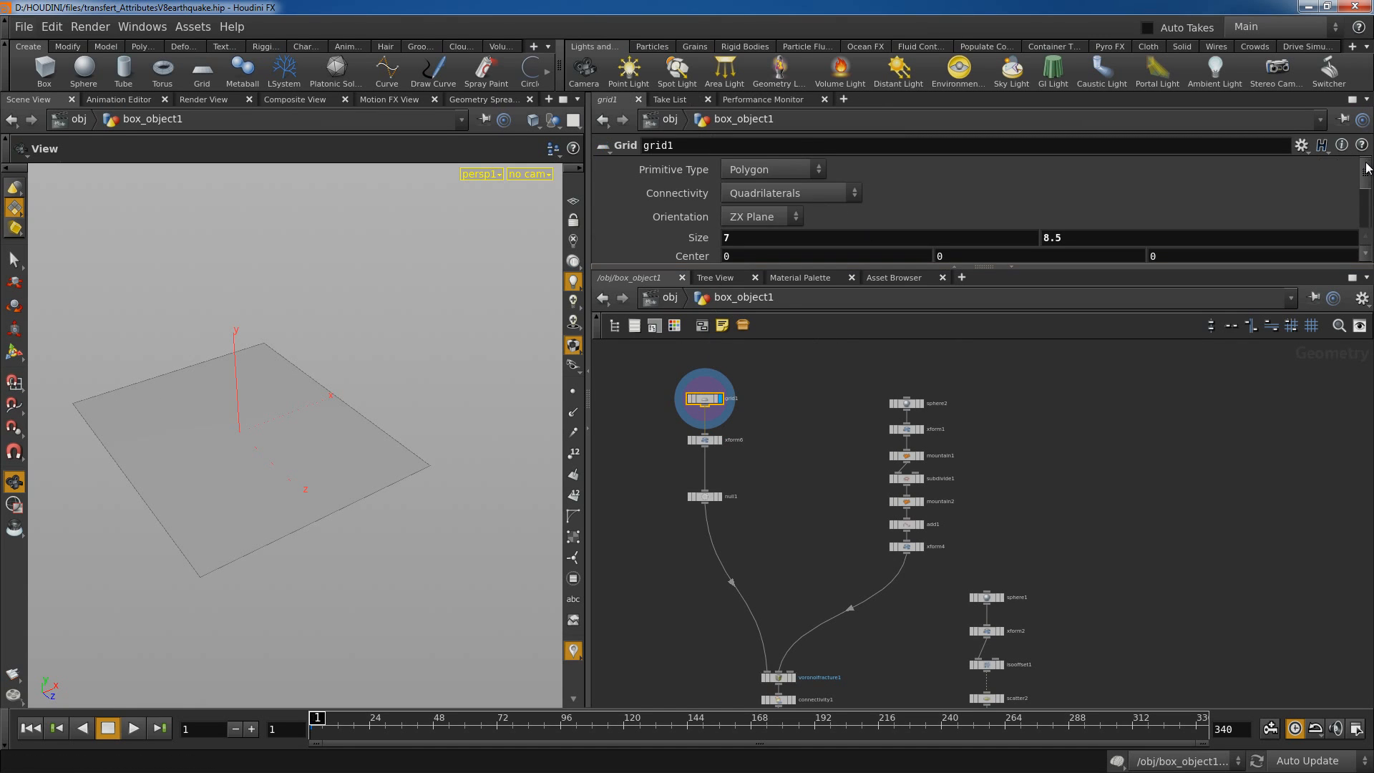
pyautogui.scroll(-3, 1366, 172)
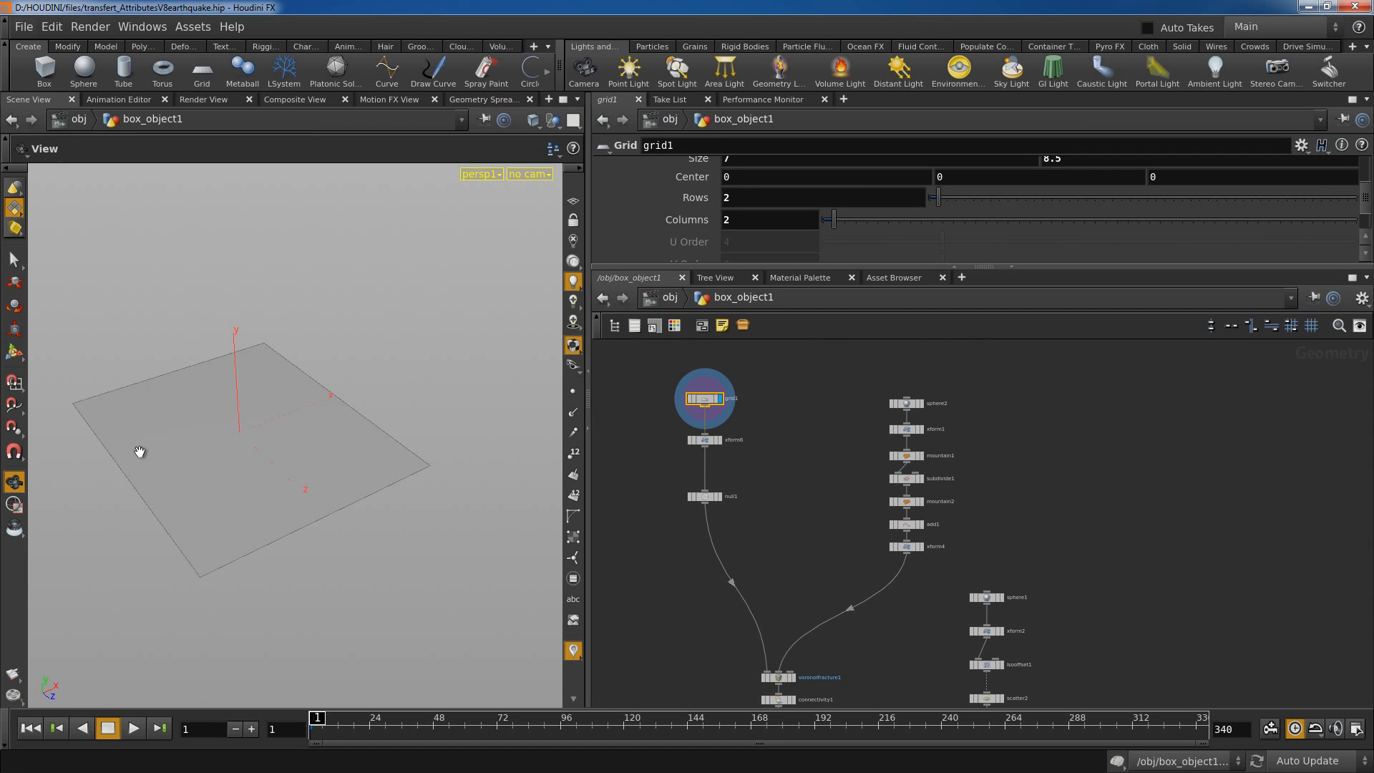
pyautogui.scroll(1, 777, 438)
pyautogui.scroll(1, 778, 438)
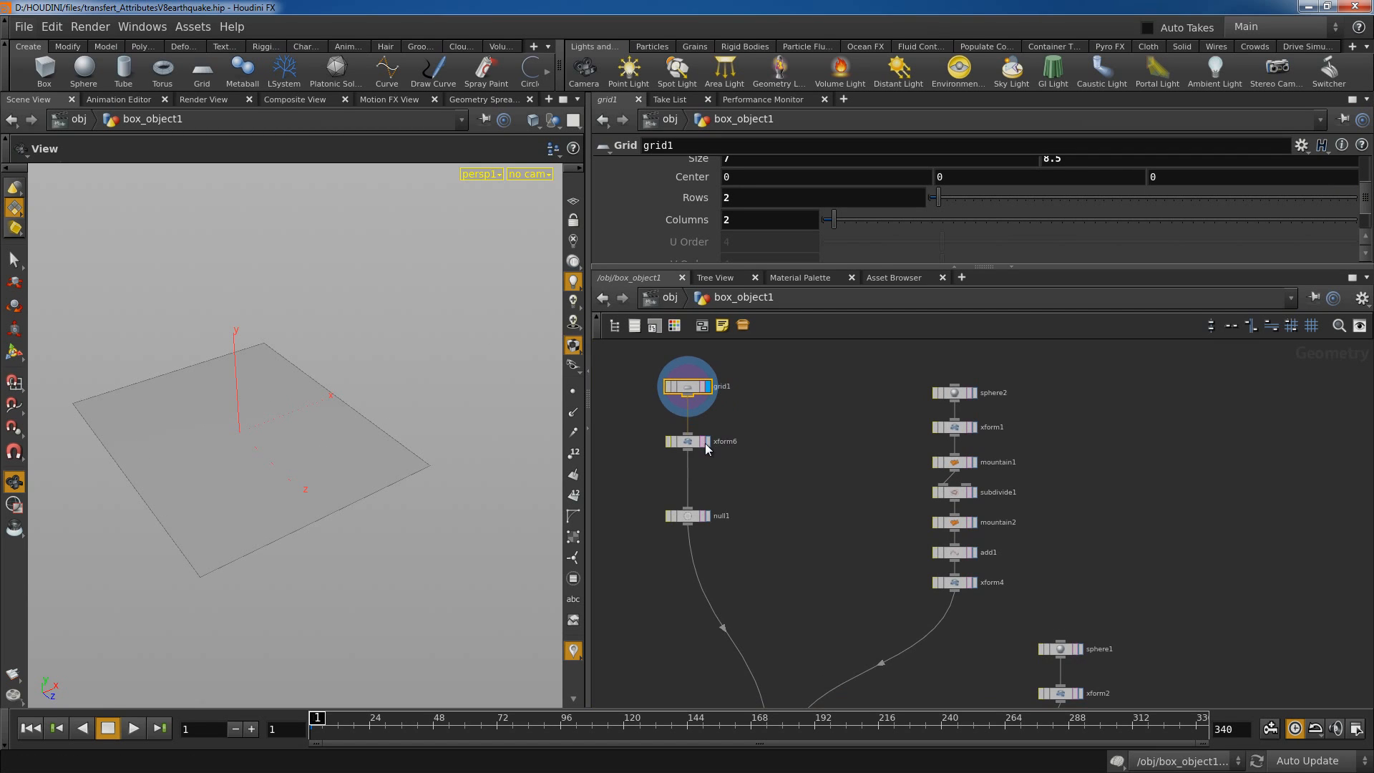
pyautogui.click(707, 444)
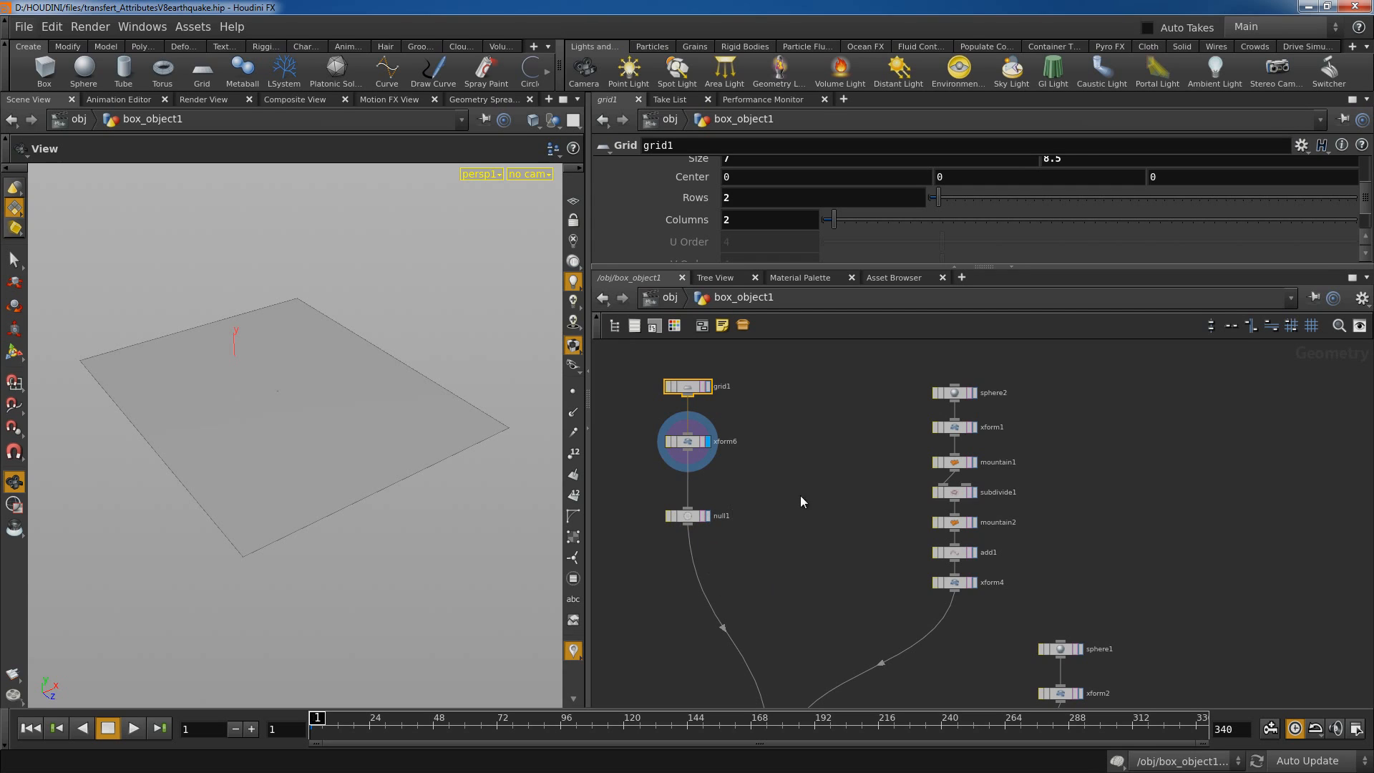
# Display each node of the sphere2 chain in order, from sphere2 through mountain1, mountain2 and add1 to xform4.
pyautogui.click(974, 393)
pyautogui.click(977, 428)
pyautogui.click(975, 463)
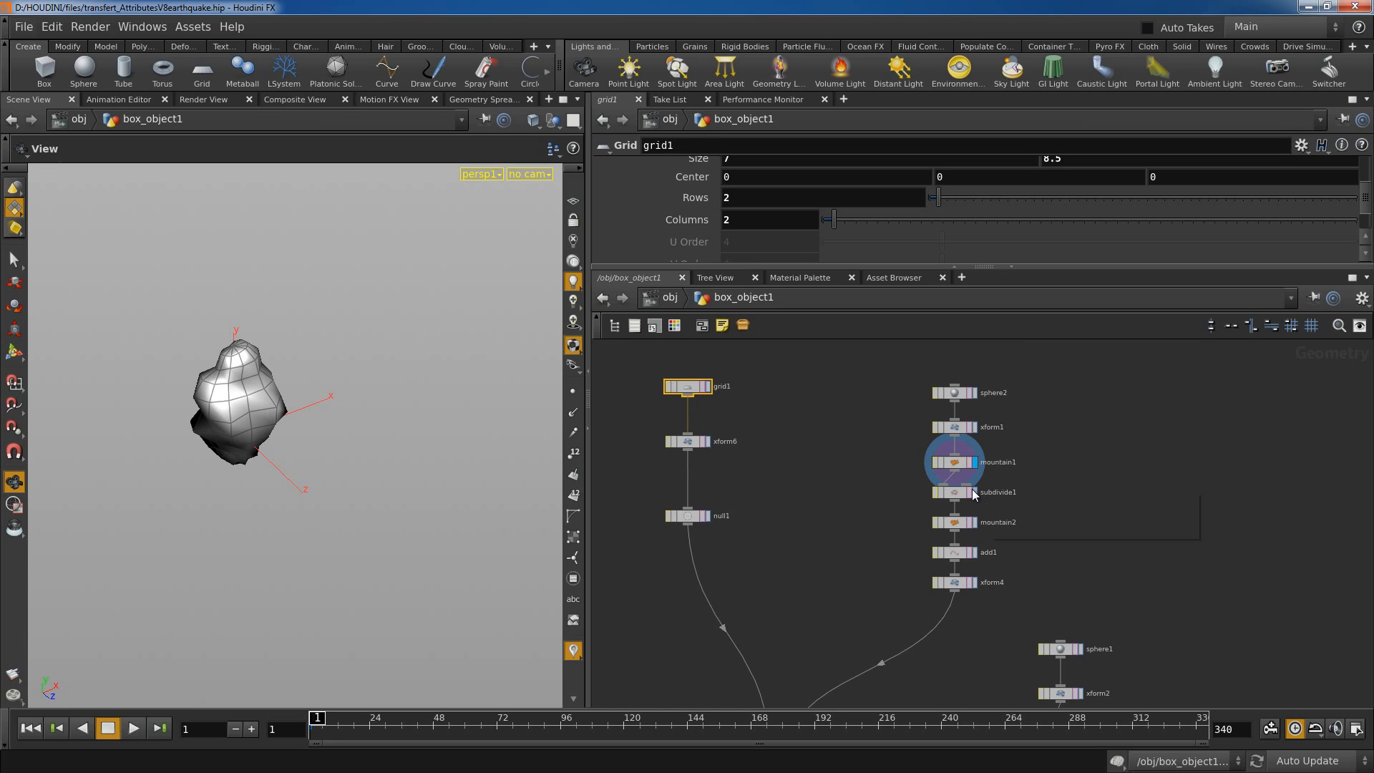
pyautogui.click(975, 493)
pyautogui.click(975, 523)
pyautogui.click(975, 554)
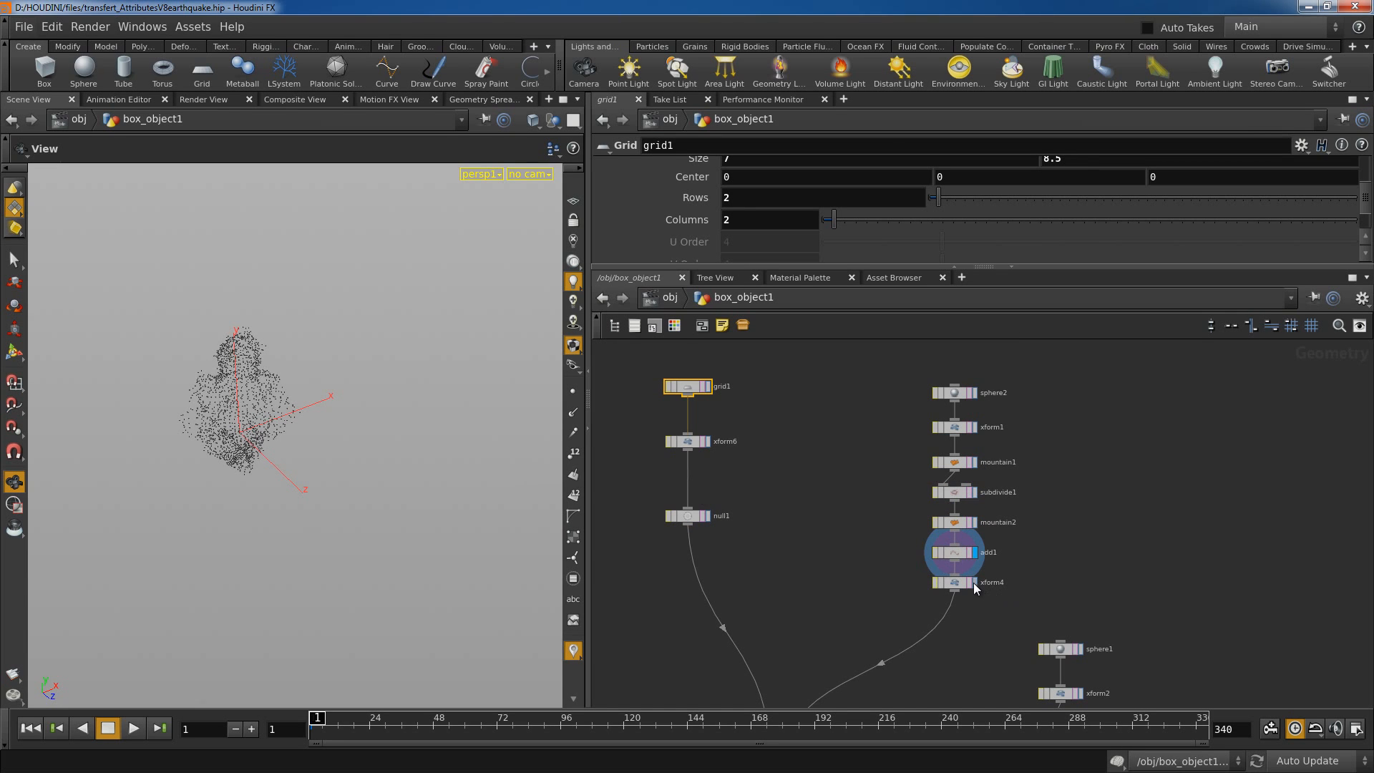
pyautogui.click(975, 583)
# Display the voronoifracture1 node and inspect the fractured grid from several angles.
pyautogui.moveTo(753, 623); pyautogui.dragTo(737, 402, button='middle')
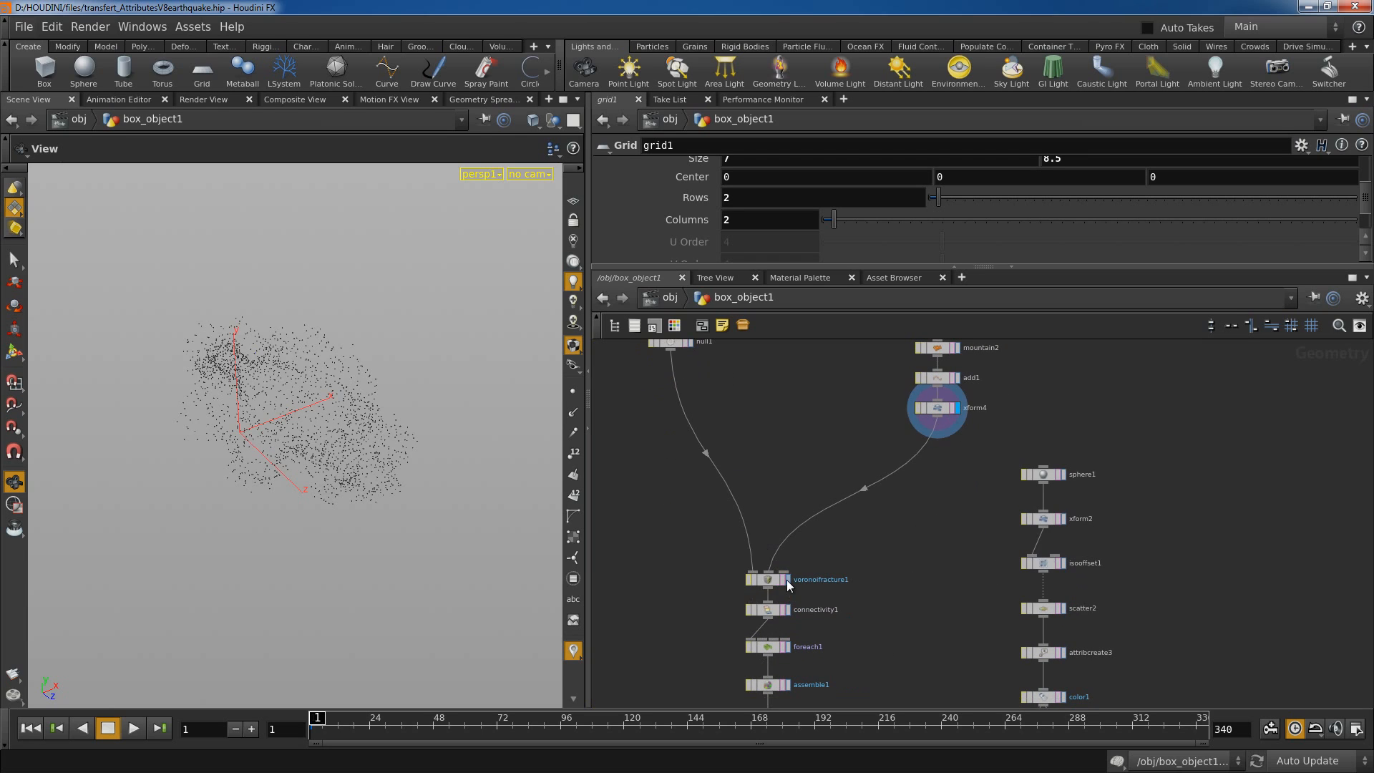
pyautogui.click(787, 580)
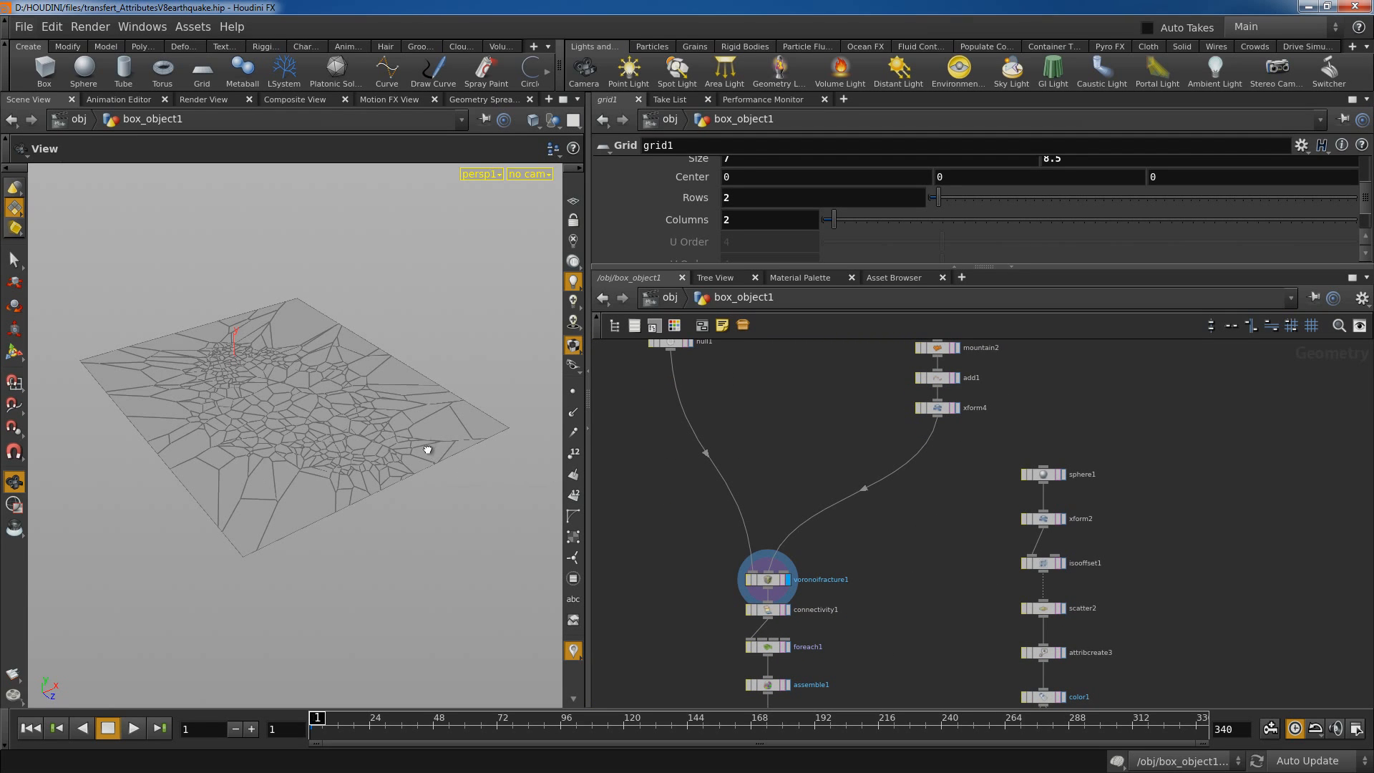
pyautogui.moveTo(431, 447); pyautogui.dragTo(403, 512)
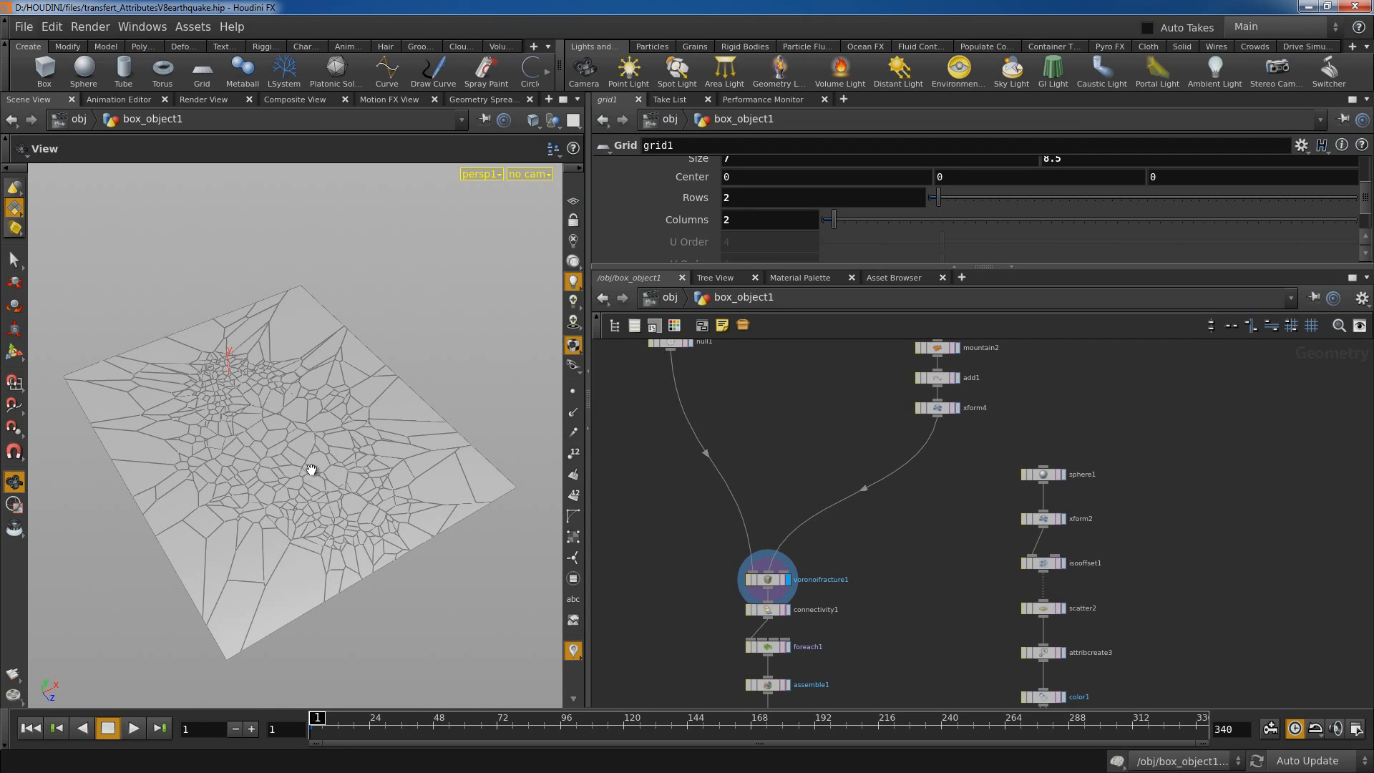
pyautogui.moveTo(310, 466); pyautogui.dragTo(261, 346)
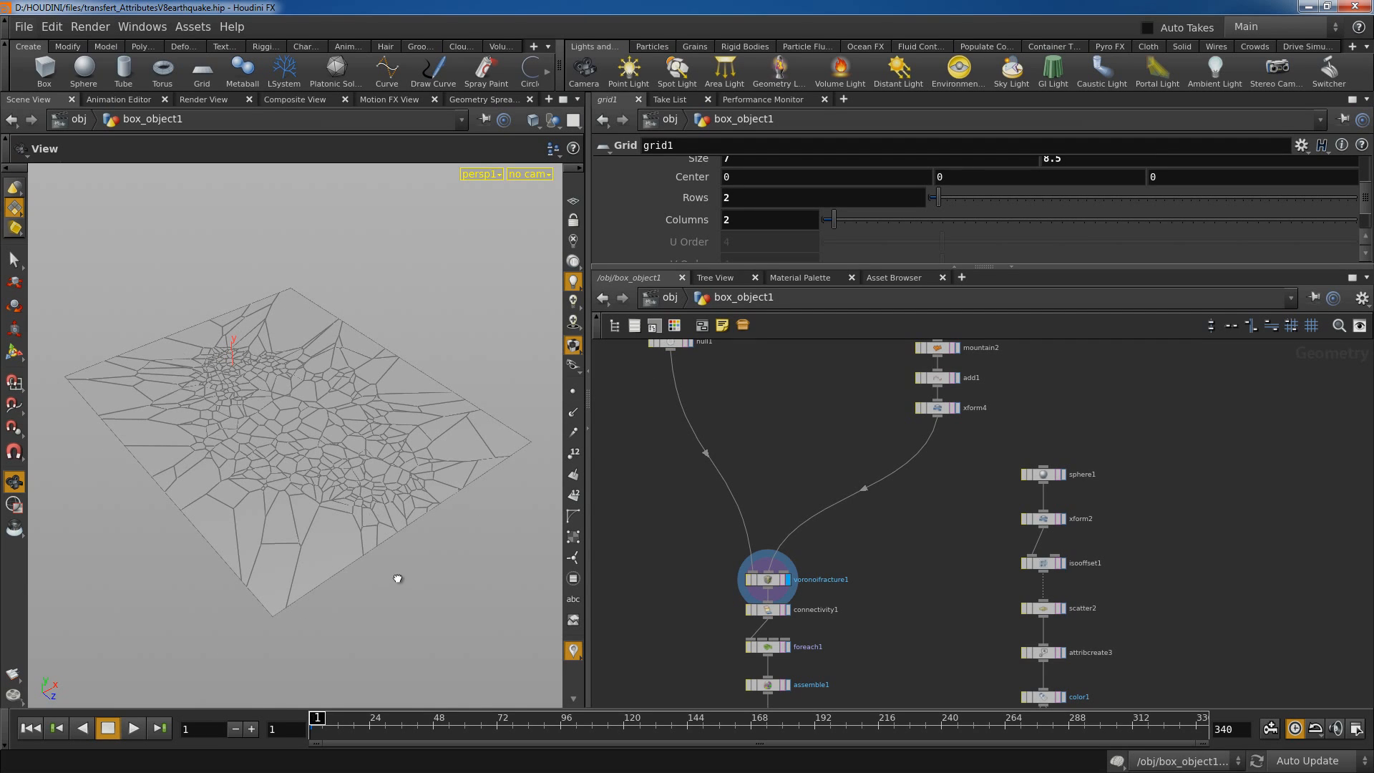
pyautogui.moveTo(396, 577)
pyautogui.mouseDown()
pyautogui.moveTo(424, 574)
pyautogui.moveTo(411, 574)
pyautogui.mouseUp()
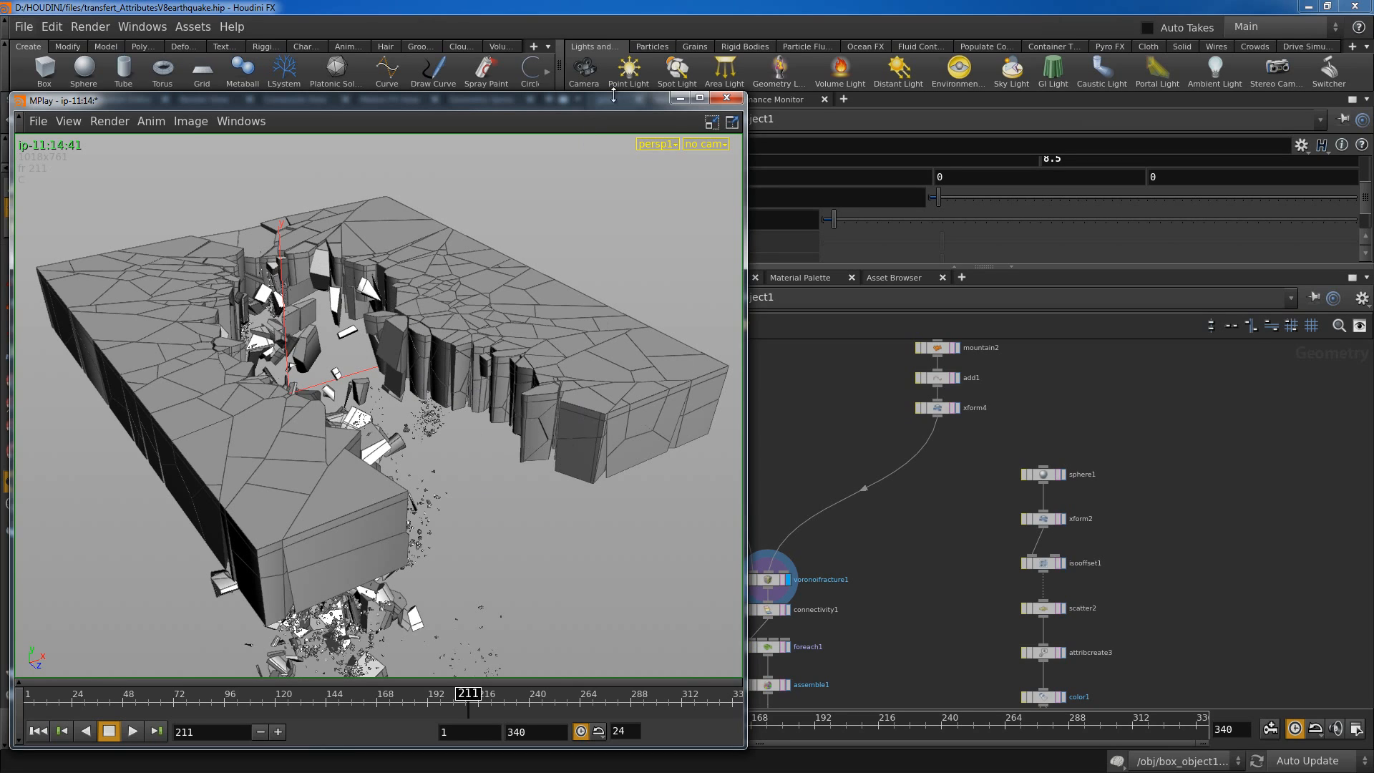
# Minimize the MPlay flipbook, display the assemble1 node, and inspect the thick fractured ground pieces from the side and underneath.
pyautogui.click(681, 98)
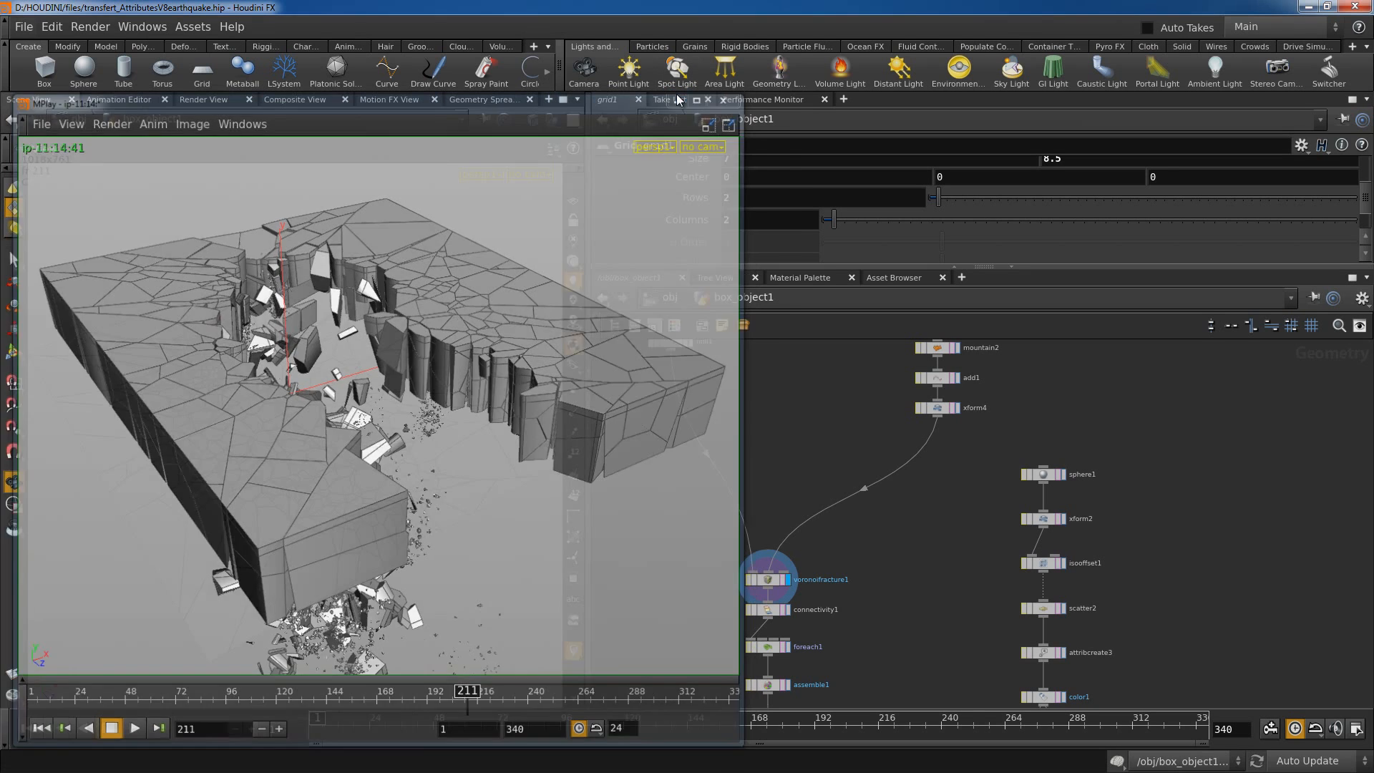
pyautogui.moveTo(886, 561); pyautogui.dragTo(877, 461, button='middle')
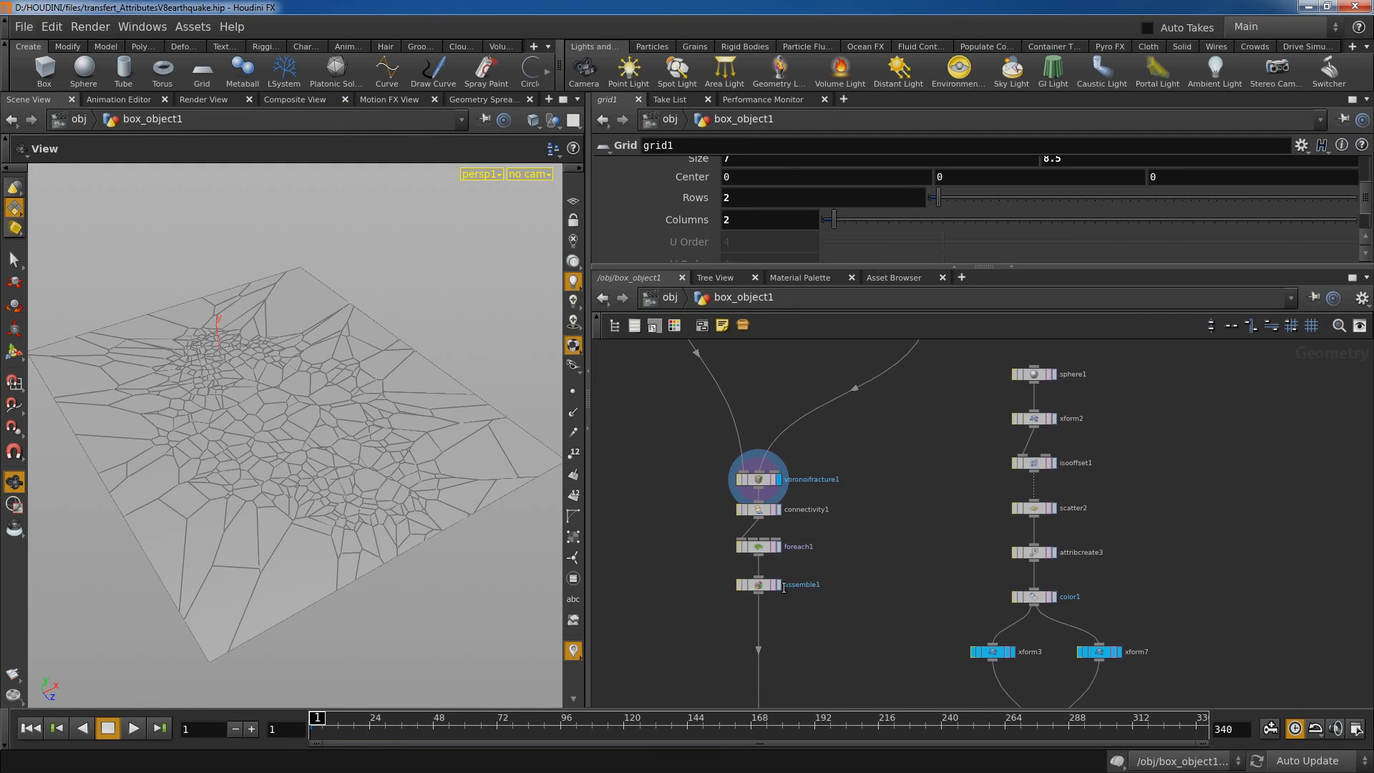
pyautogui.click(779, 585)
pyautogui.moveTo(377, 579); pyautogui.dragTo(372, 466)
pyautogui.moveTo(372, 466); pyautogui.dragTo(344, 343, button='right')
pyautogui.moveTo(248, 352); pyautogui.dragTo(352, 398)
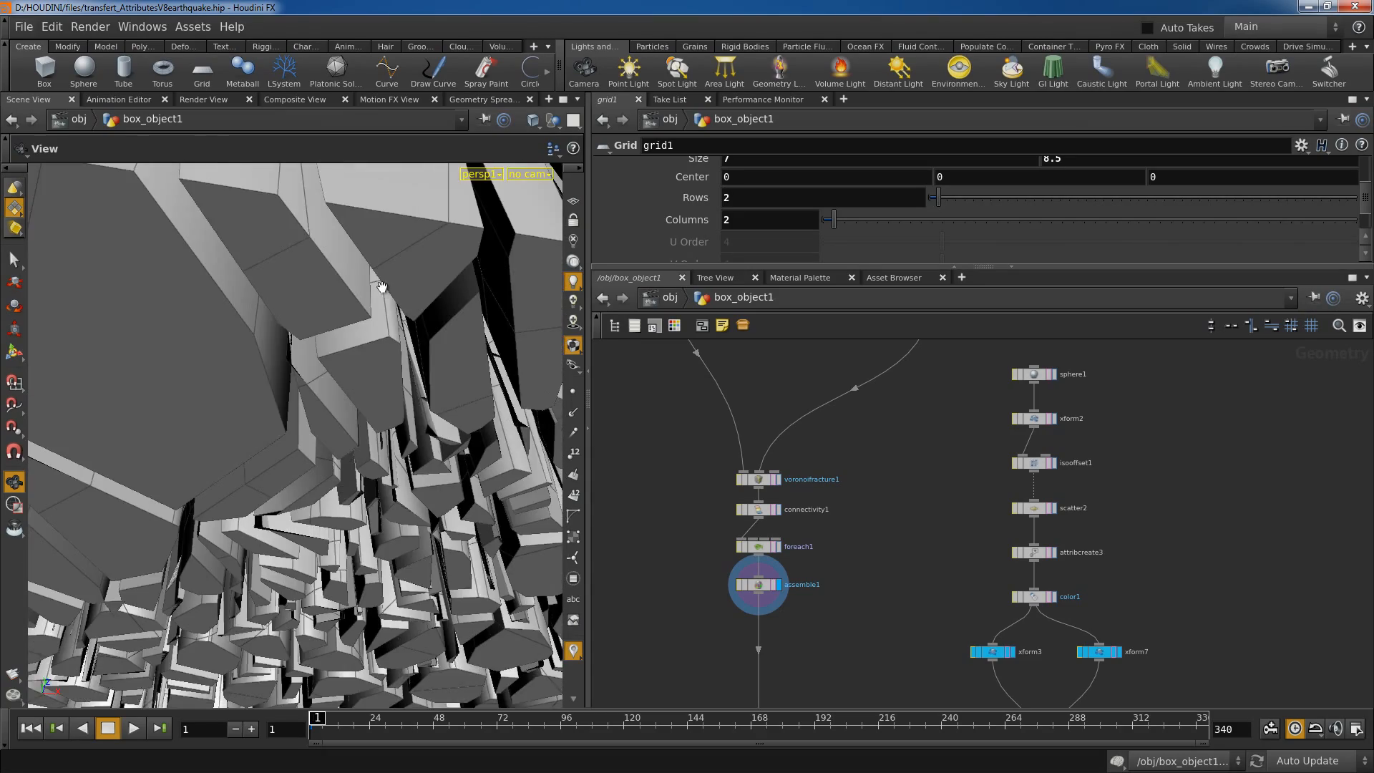
pyautogui.moveTo(380, 286); pyautogui.dragTo(351, 351)
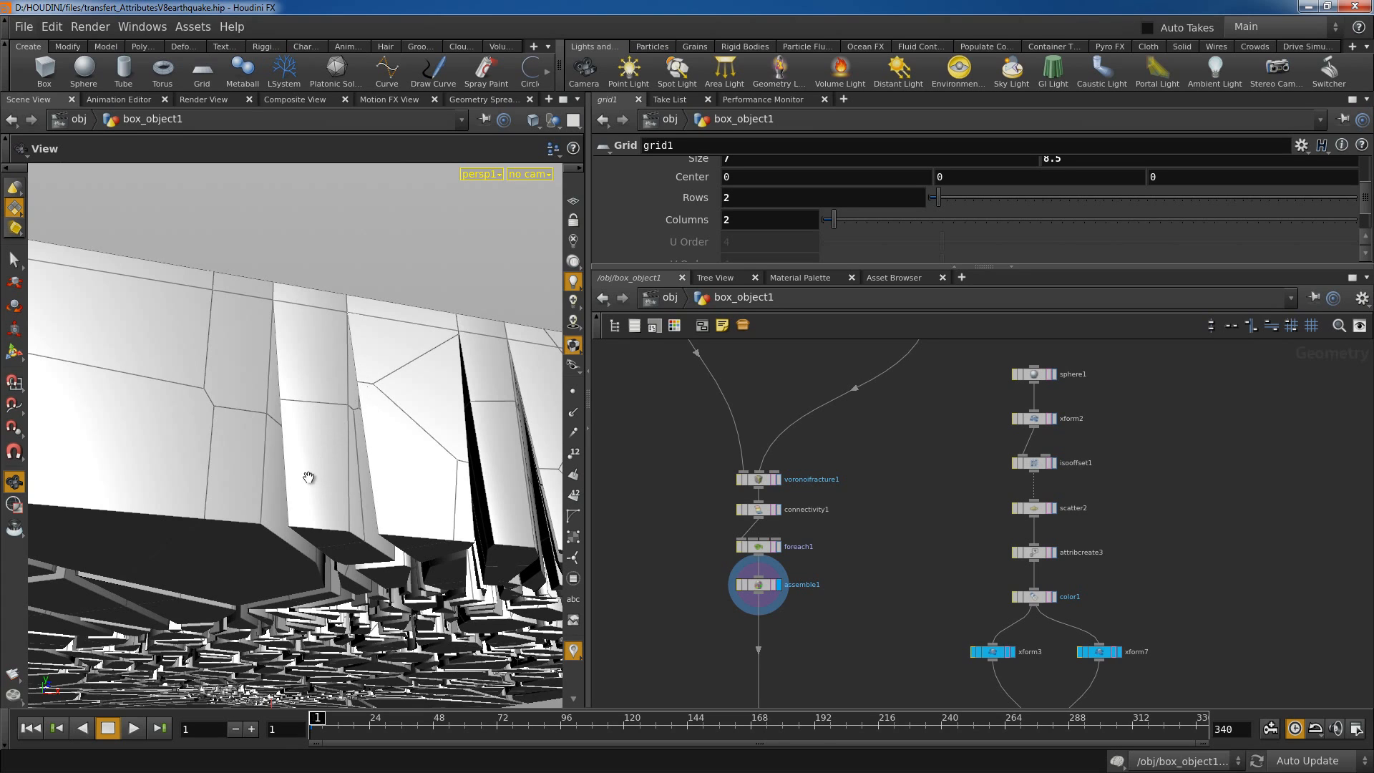
pyautogui.moveTo(310, 477); pyautogui.dragTo(313, 472)
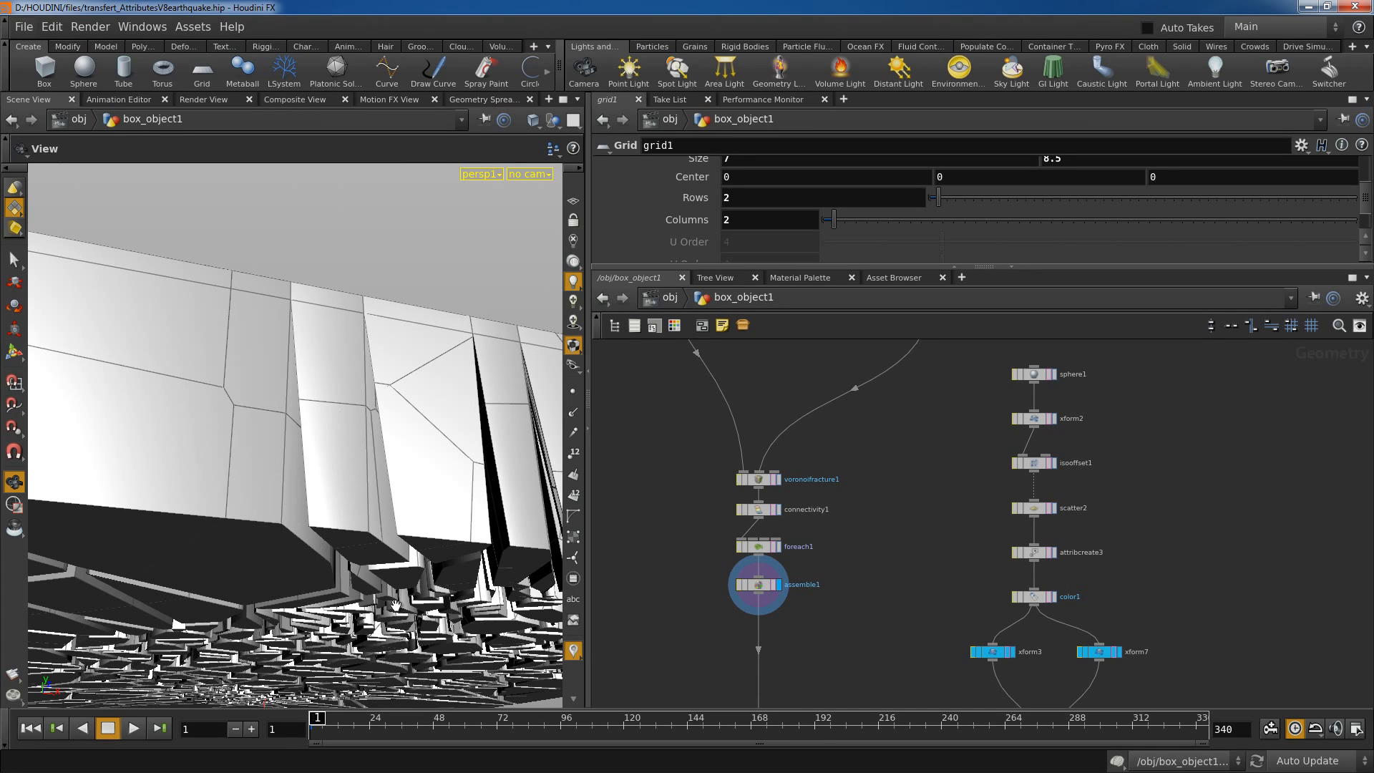
pyautogui.moveTo(396, 605); pyautogui.dragTo(313, 492)
pyautogui.moveTo(380, 573); pyautogui.dragTo(337, 453)
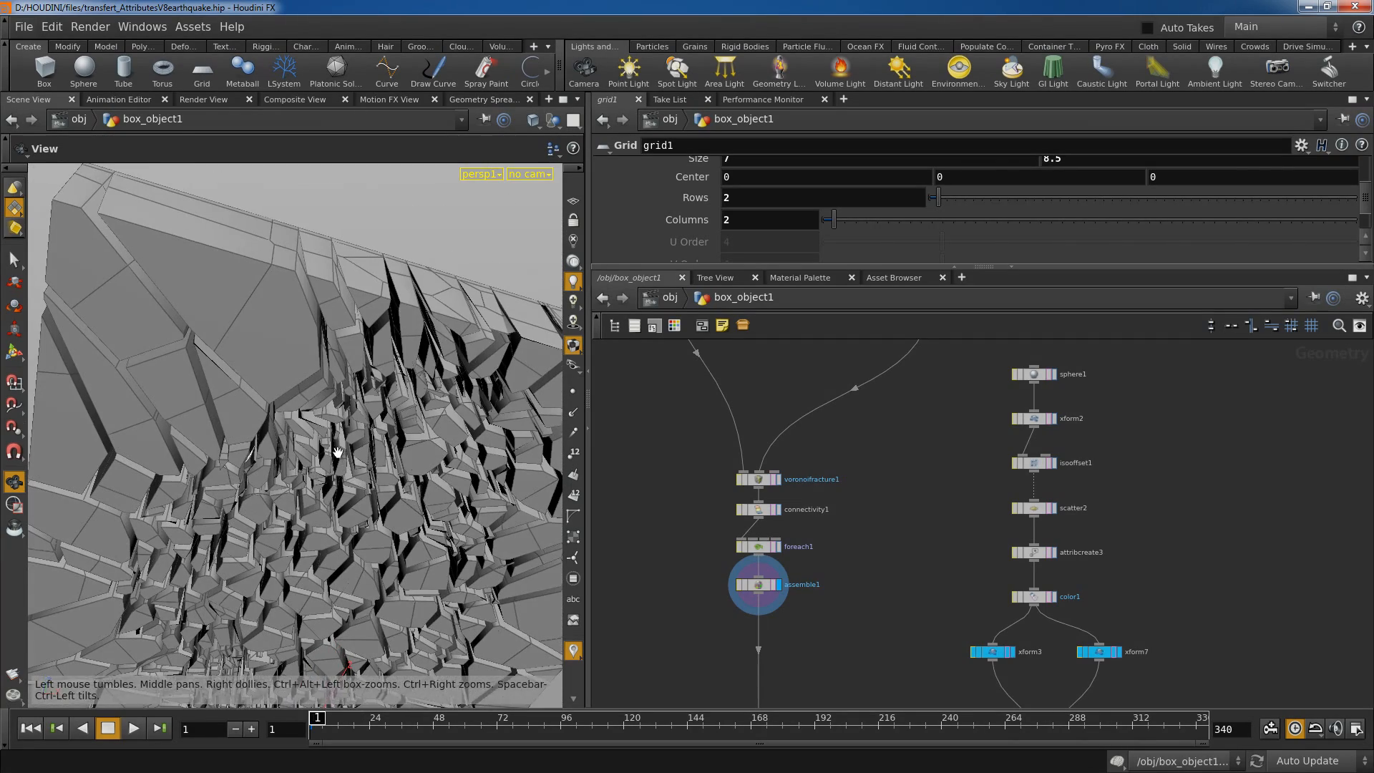
pyautogui.moveTo(295, 370); pyautogui.dragTo(239, 272)
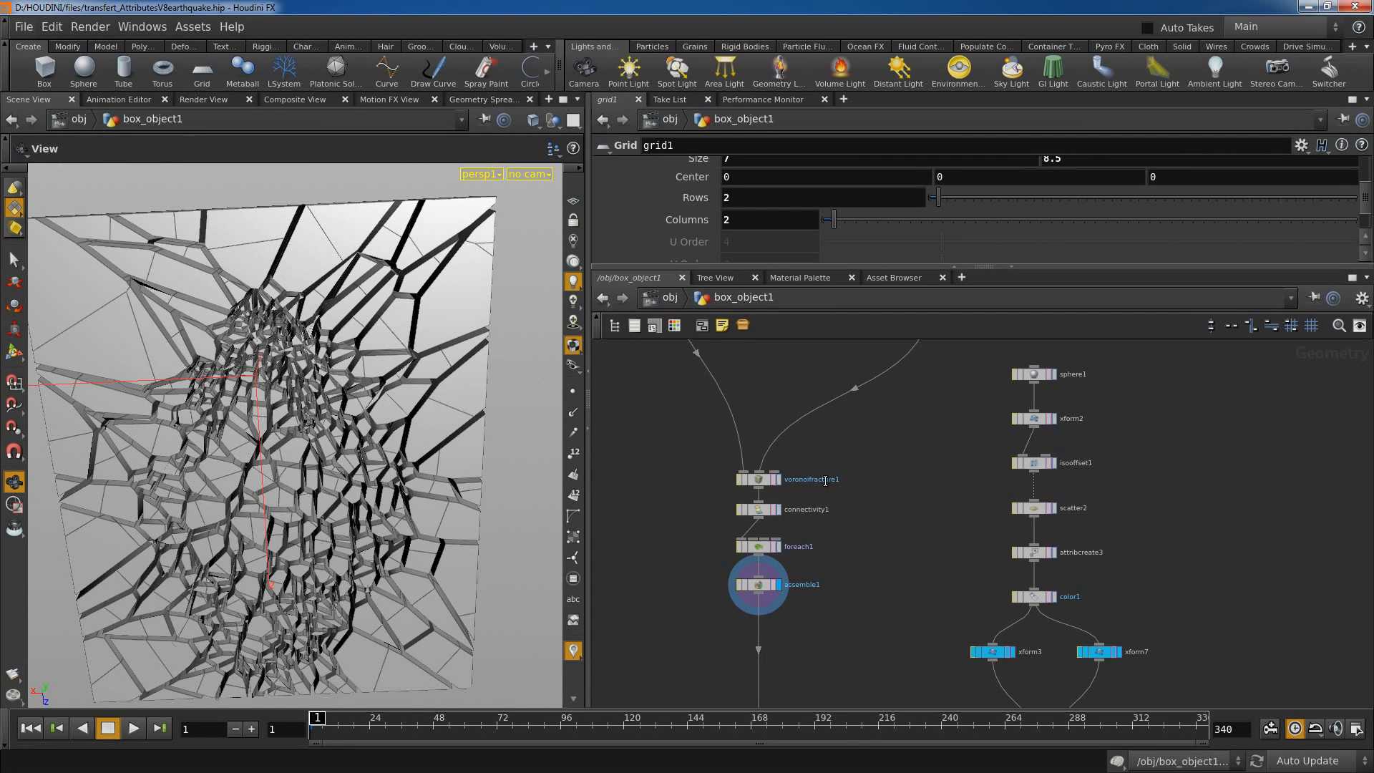
# Select and display the connectivity1 node, then display foreach1 and enter its subnetwork.
pyautogui.scroll(2, 852, 465)
pyautogui.click(753, 525)
pyautogui.click(763, 525)
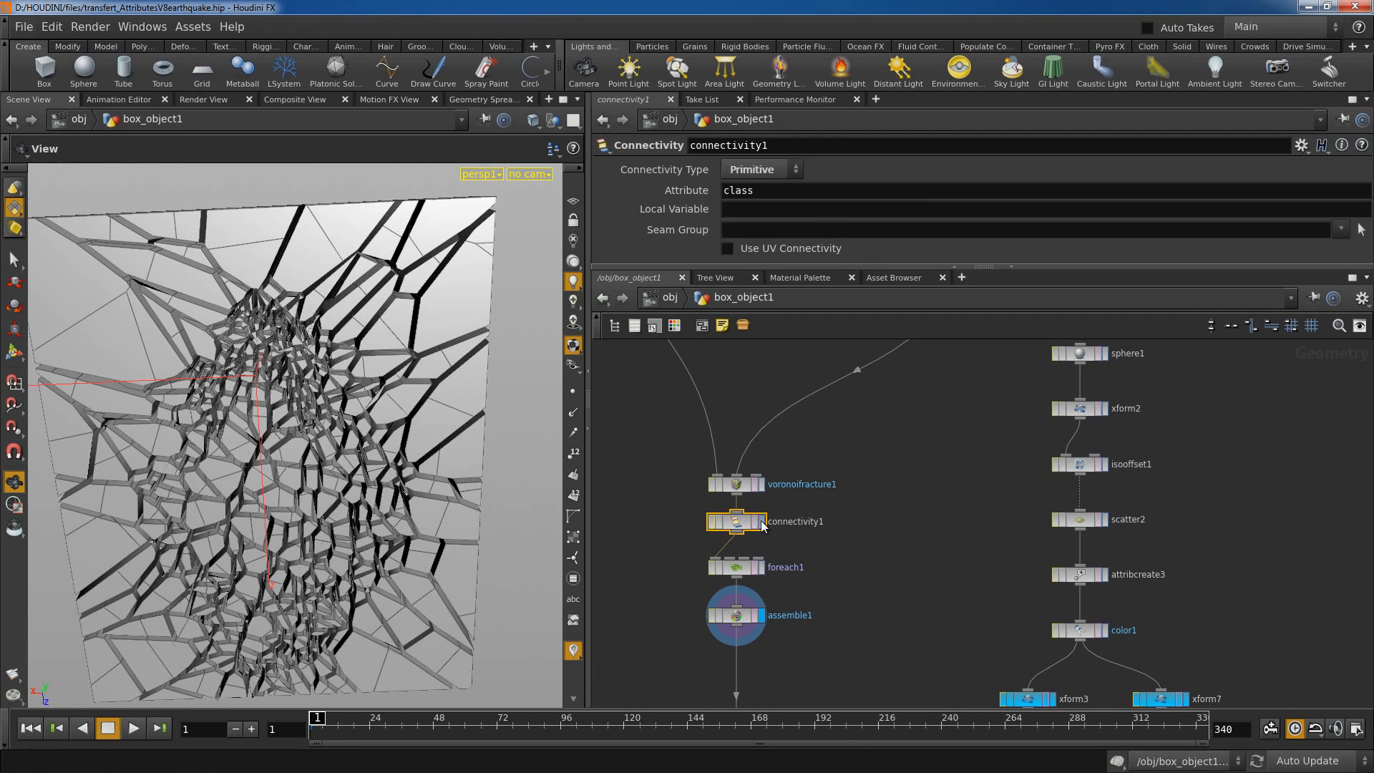
pyautogui.moveTo(853, 517); pyautogui.dragTo(875, 482, button='middle')
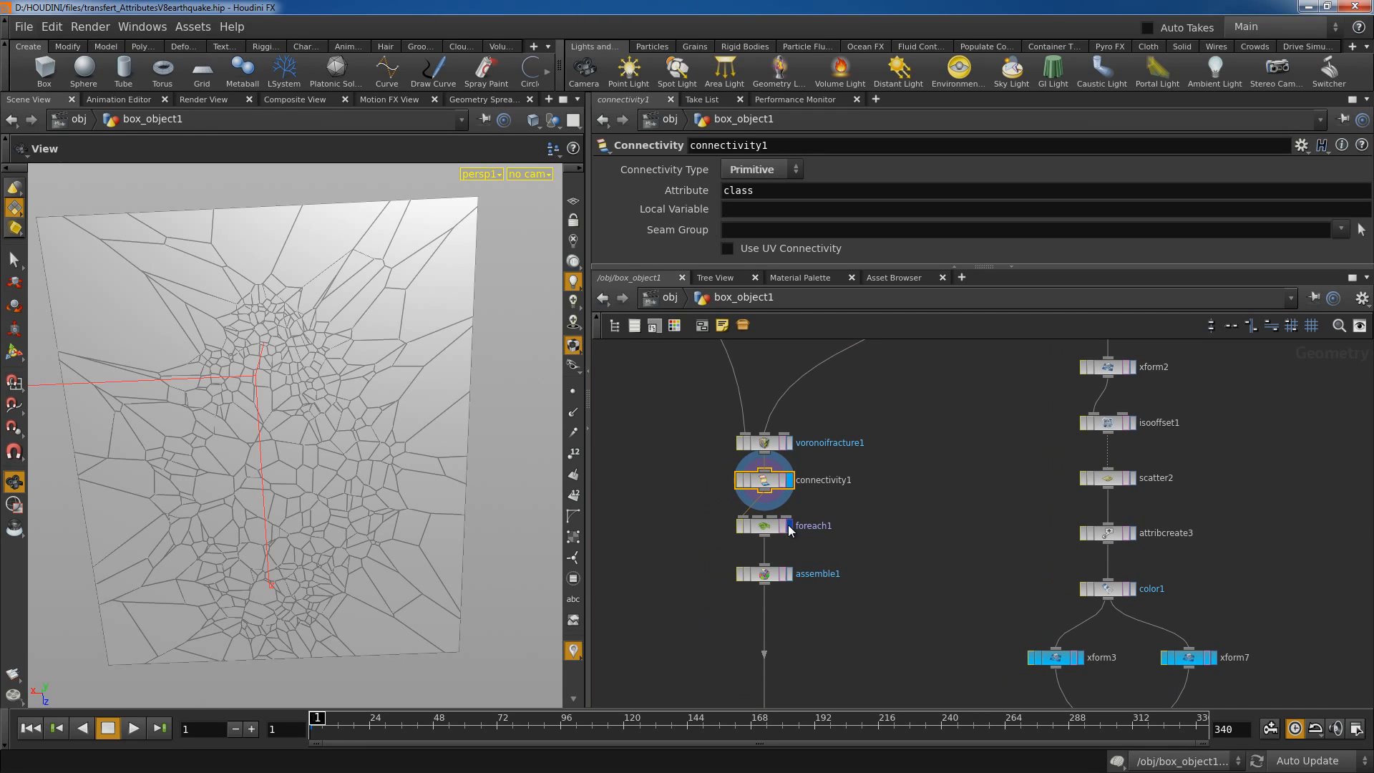
pyautogui.click(790, 527)
pyautogui.doubleClick(763, 528)
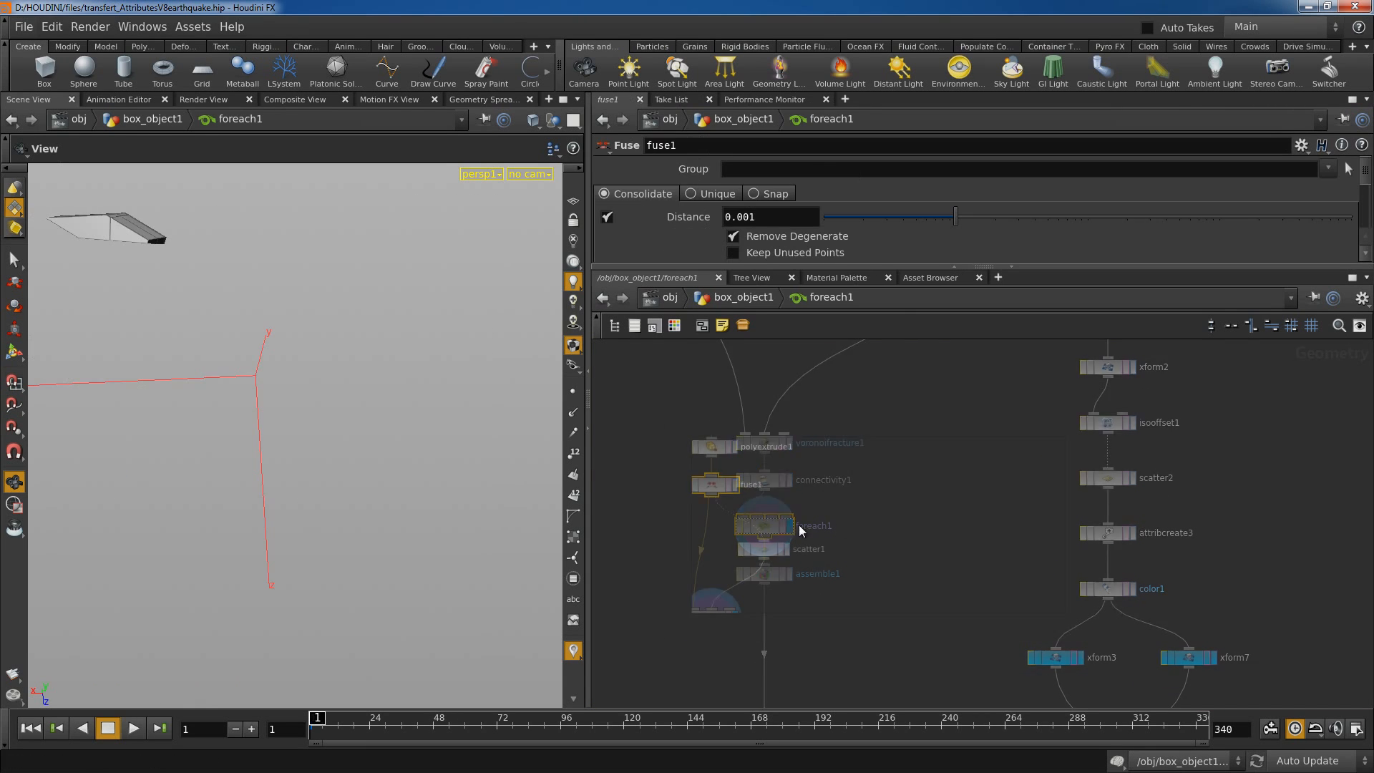
# Display the extrudevolume1 node near the start of the foreach1 network and inspect the single extruded piece.
pyautogui.moveTo(366, 415); pyautogui.dragTo(287, 508)
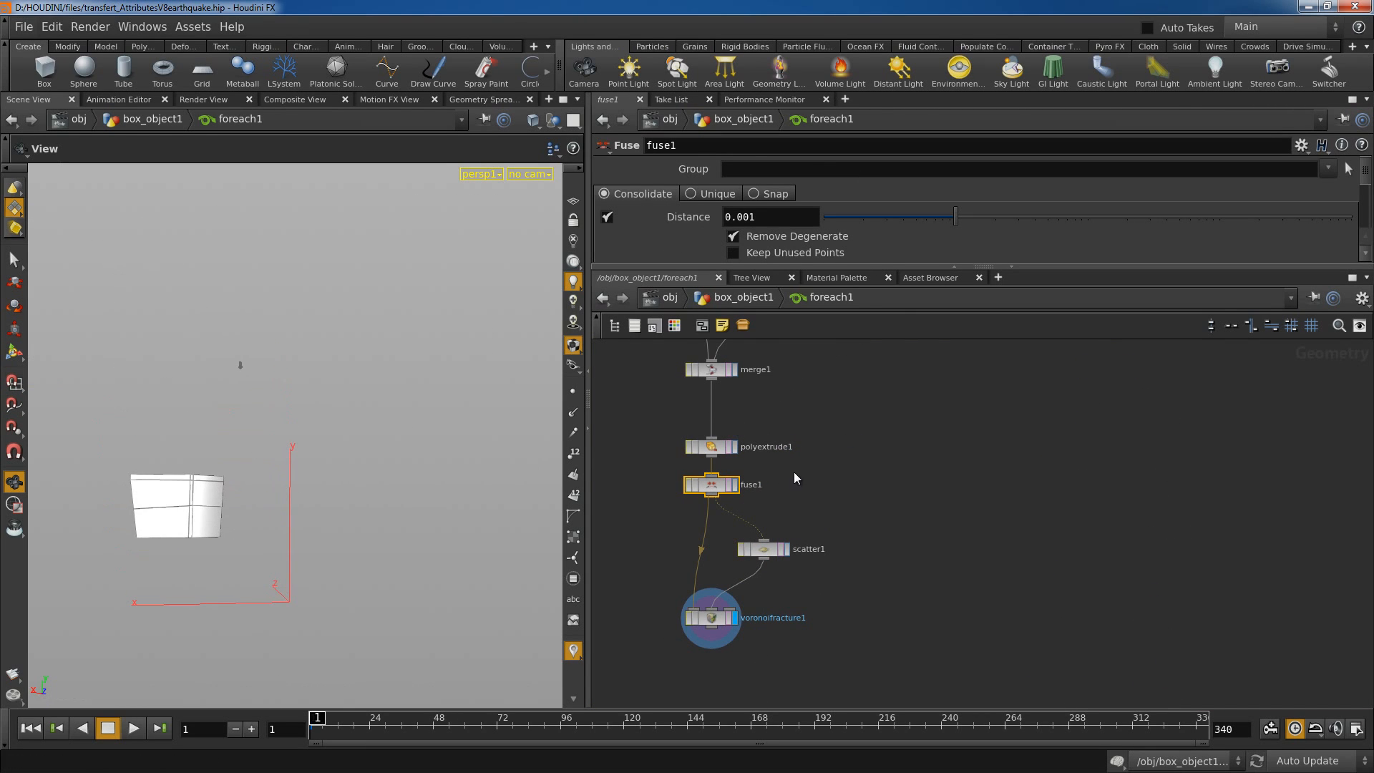
pyautogui.moveTo(793, 471); pyautogui.dragTo(937, 545, button='middle')
pyautogui.scroll(-2, 936, 501)
pyautogui.moveTo(936, 453); pyautogui.dragTo(947, 620, button='middle')
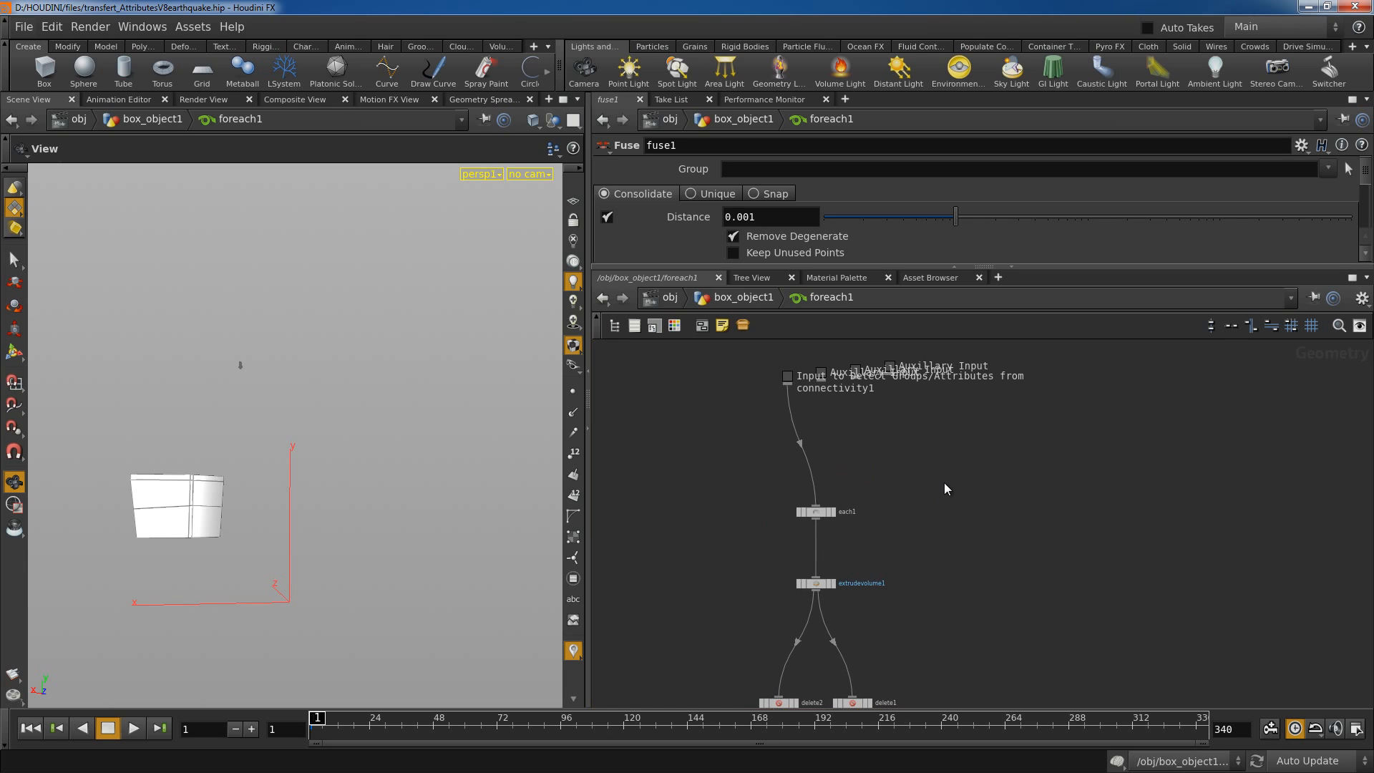
pyautogui.moveTo(957, 528); pyautogui.dragTo(1003, 493, button='right')
pyautogui.moveTo(1004, 491); pyautogui.dragTo(1102, 394, button='middle')
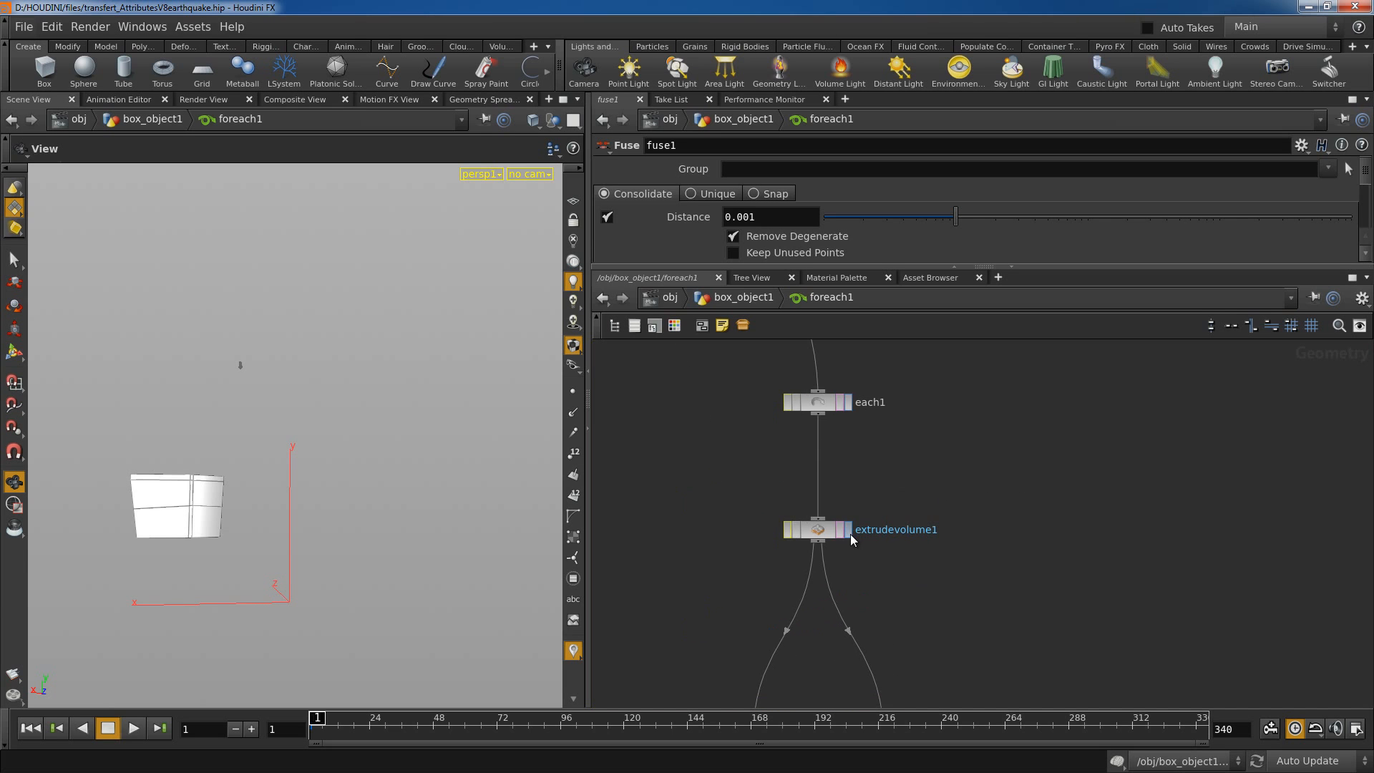
pyautogui.click(849, 534)
pyautogui.moveTo(285, 513); pyautogui.dragTo(201, 341)
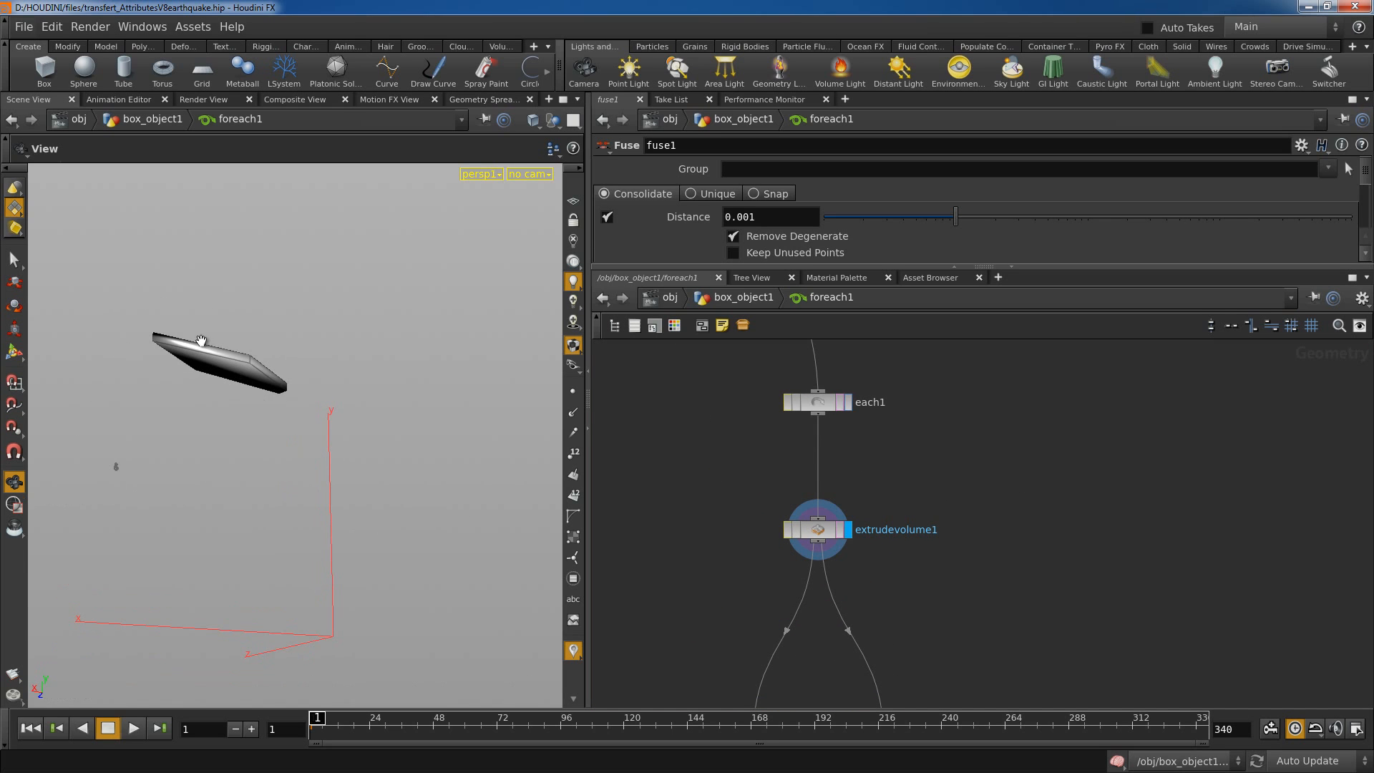
pyautogui.moveTo(984, 541); pyautogui.dragTo(995, 485, button='middle')
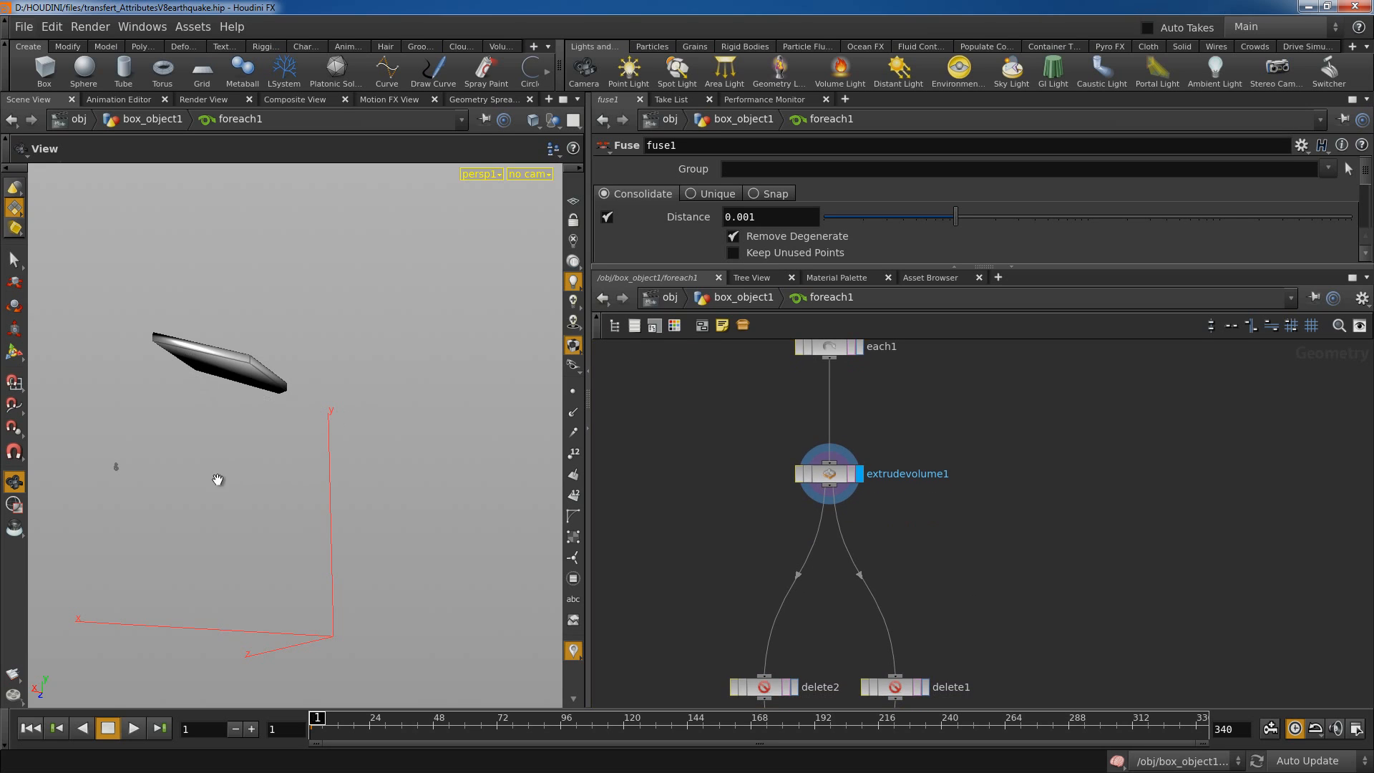
# Select and display the delete2 node and inspect the piece without its bottom face.
pyautogui.moveTo(1080, 644); pyautogui.dragTo(1055, 534, button='middle')
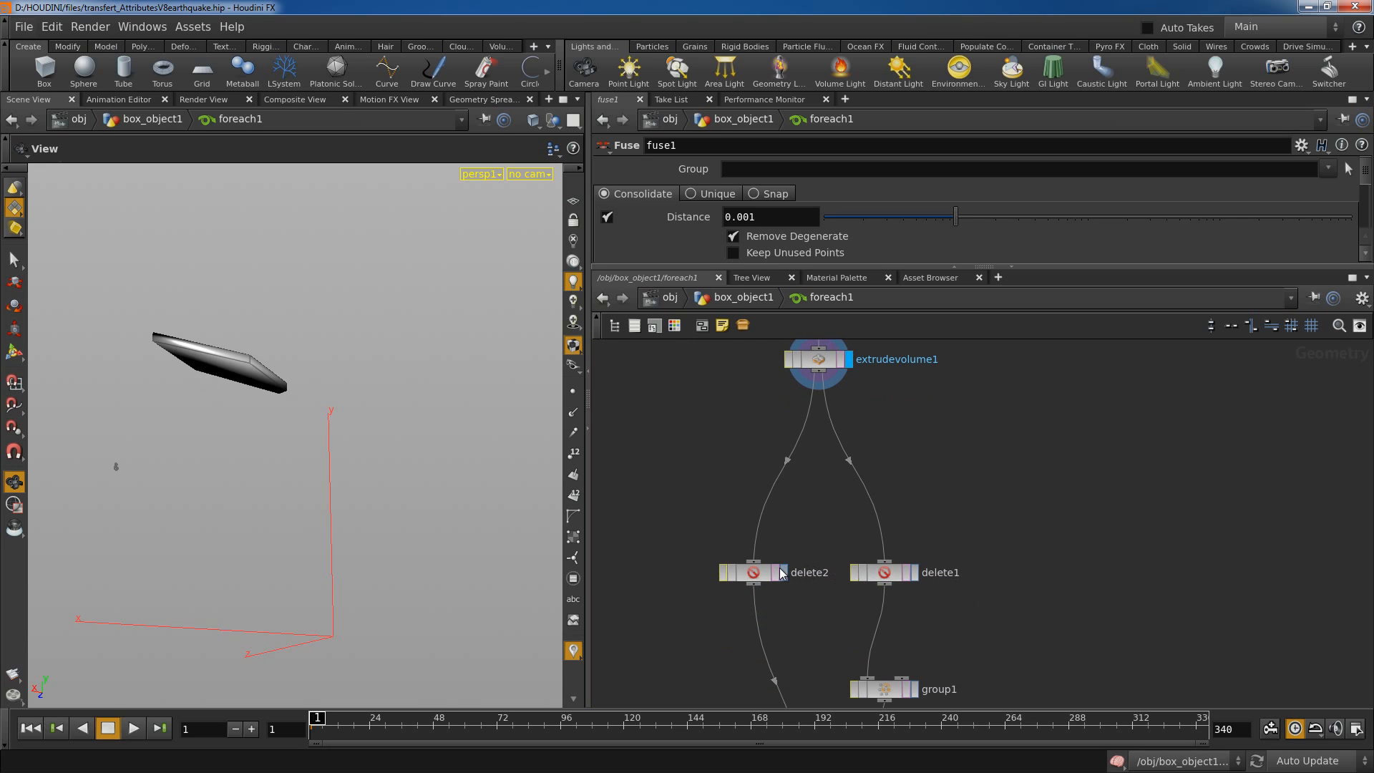
pyautogui.click(783, 572)
pyautogui.click(755, 573)
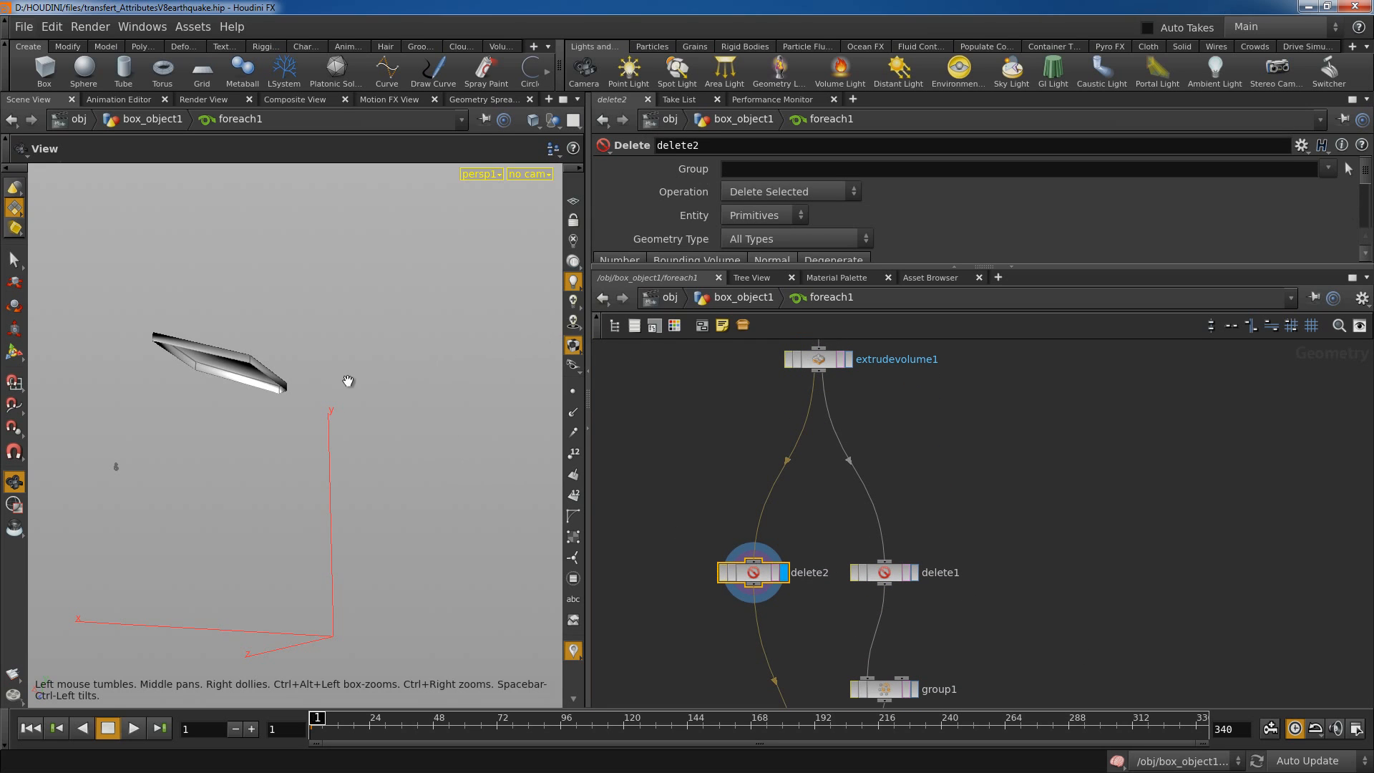
pyautogui.moveTo(347, 380)
pyautogui.mouseDown()
pyautogui.moveTo(347, 418)
pyautogui.moveTo(353, 378)
pyautogui.mouseUp()
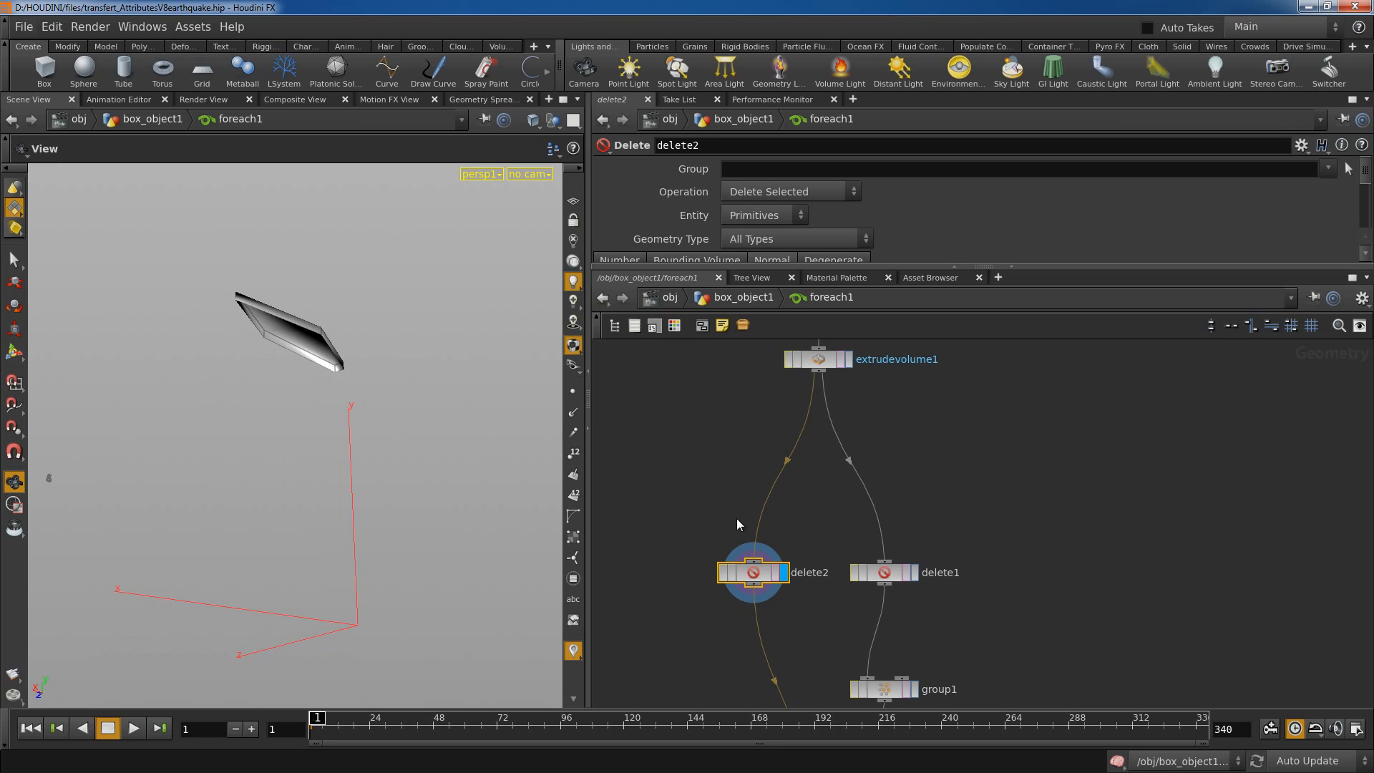
pyautogui.moveTo(759, 577); pyautogui.dragTo(749, 576)
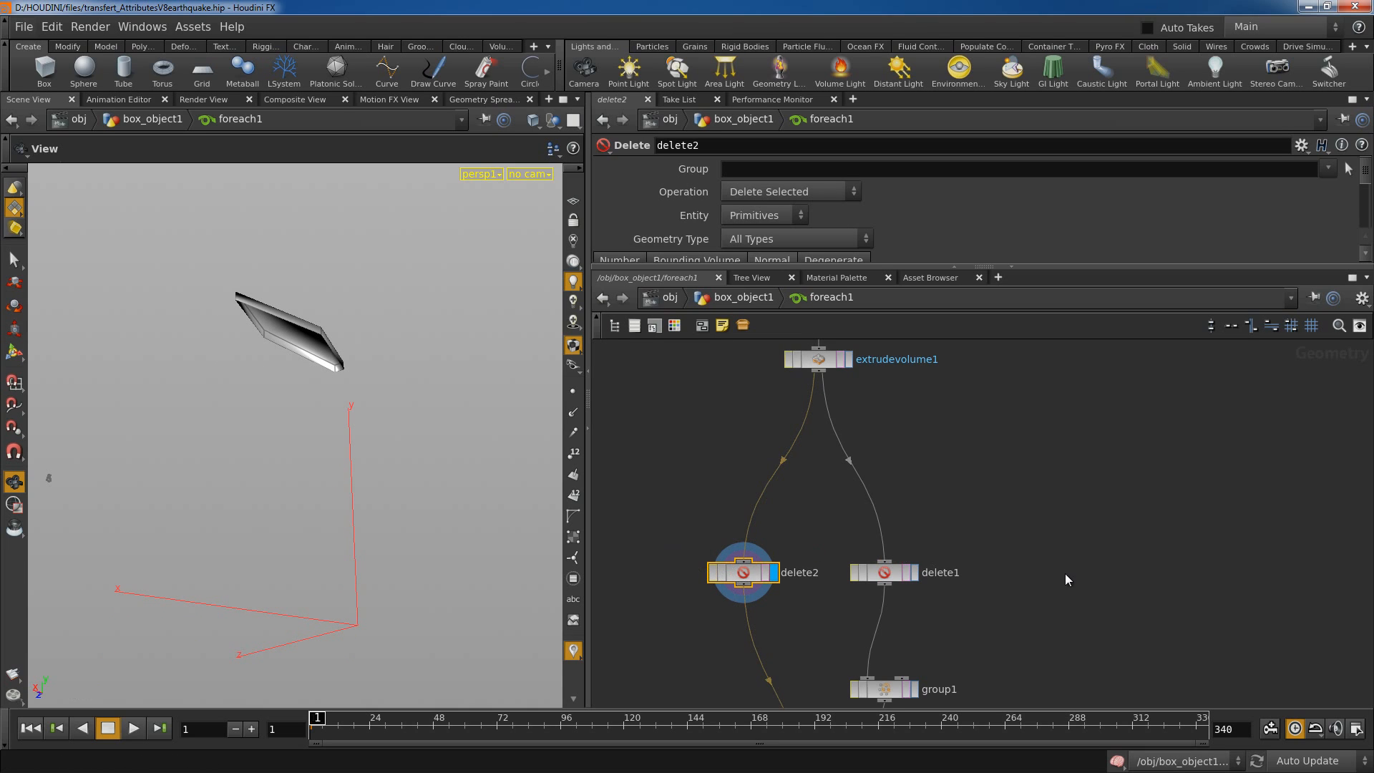
# Display the delete1 node and examine delete2's Normal direction and spread angle in an enlarged parameter area.
pyautogui.click(916, 574)
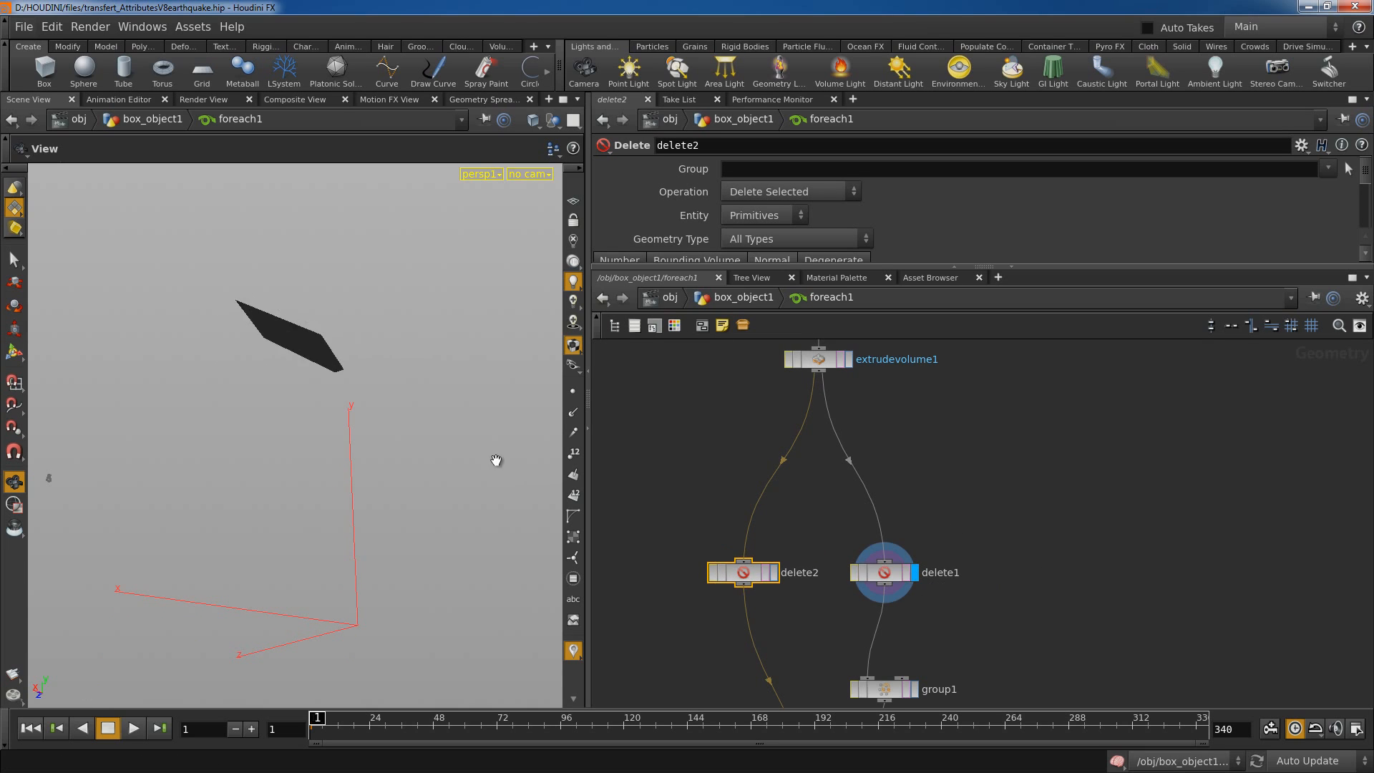
pyautogui.moveTo(497, 460); pyautogui.dragTo(438, 544)
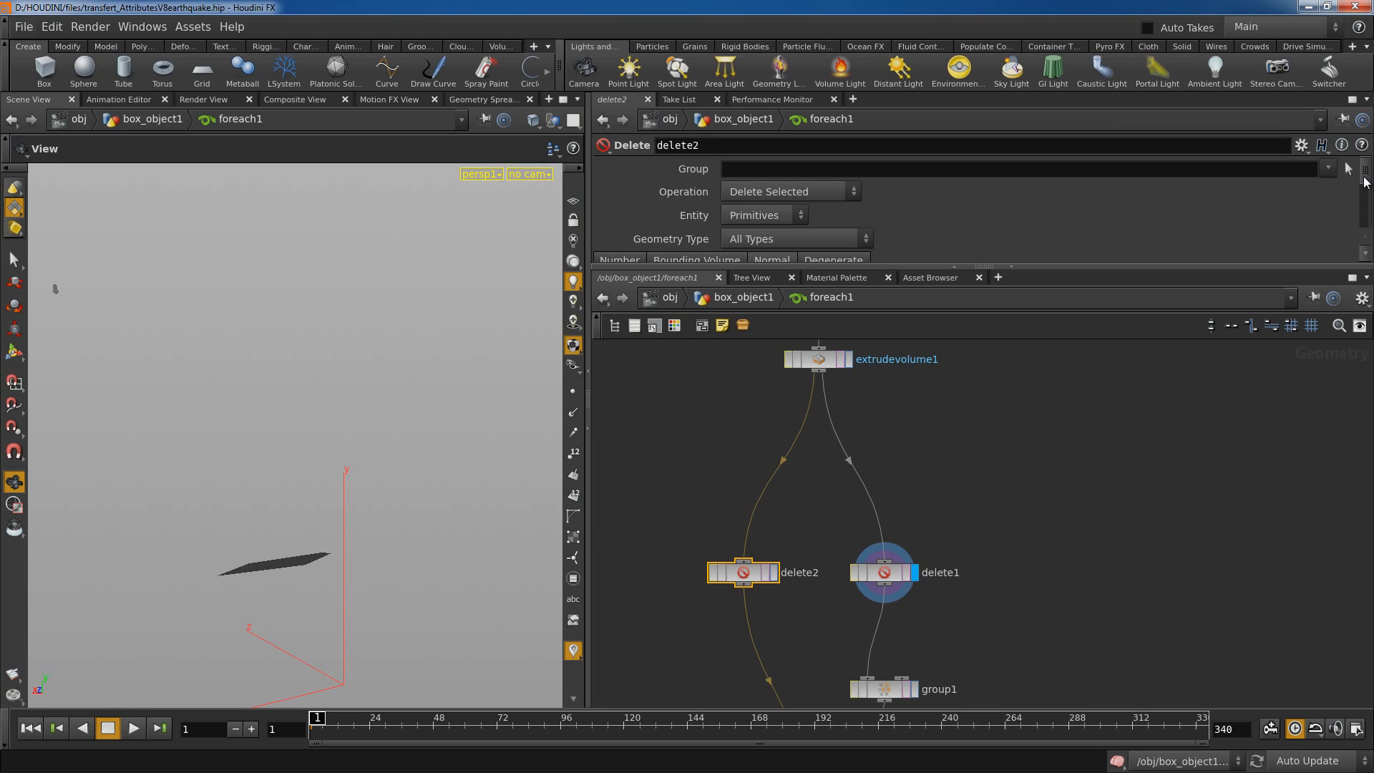
pyautogui.scroll(-4, 1365, 183)
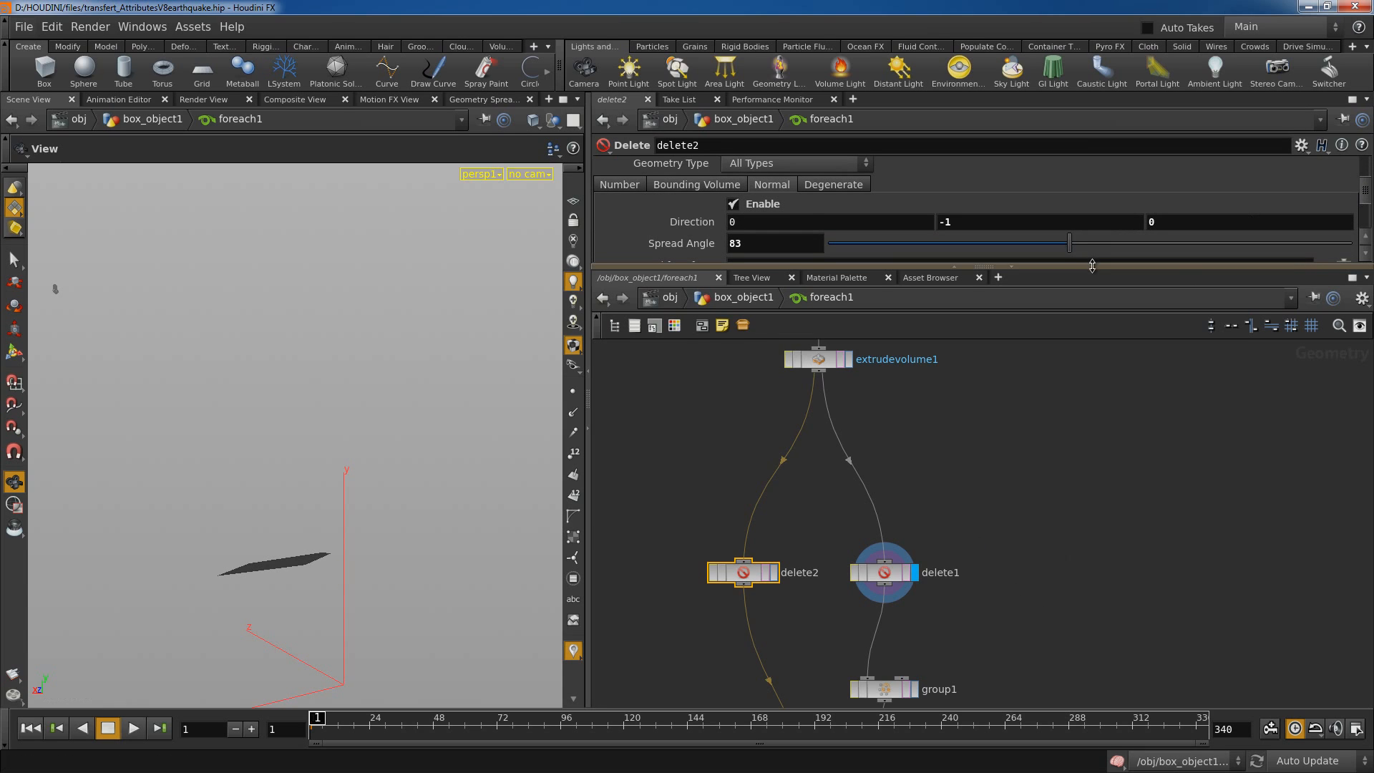
pyautogui.moveTo(1093, 266); pyautogui.dragTo(1093, 317)
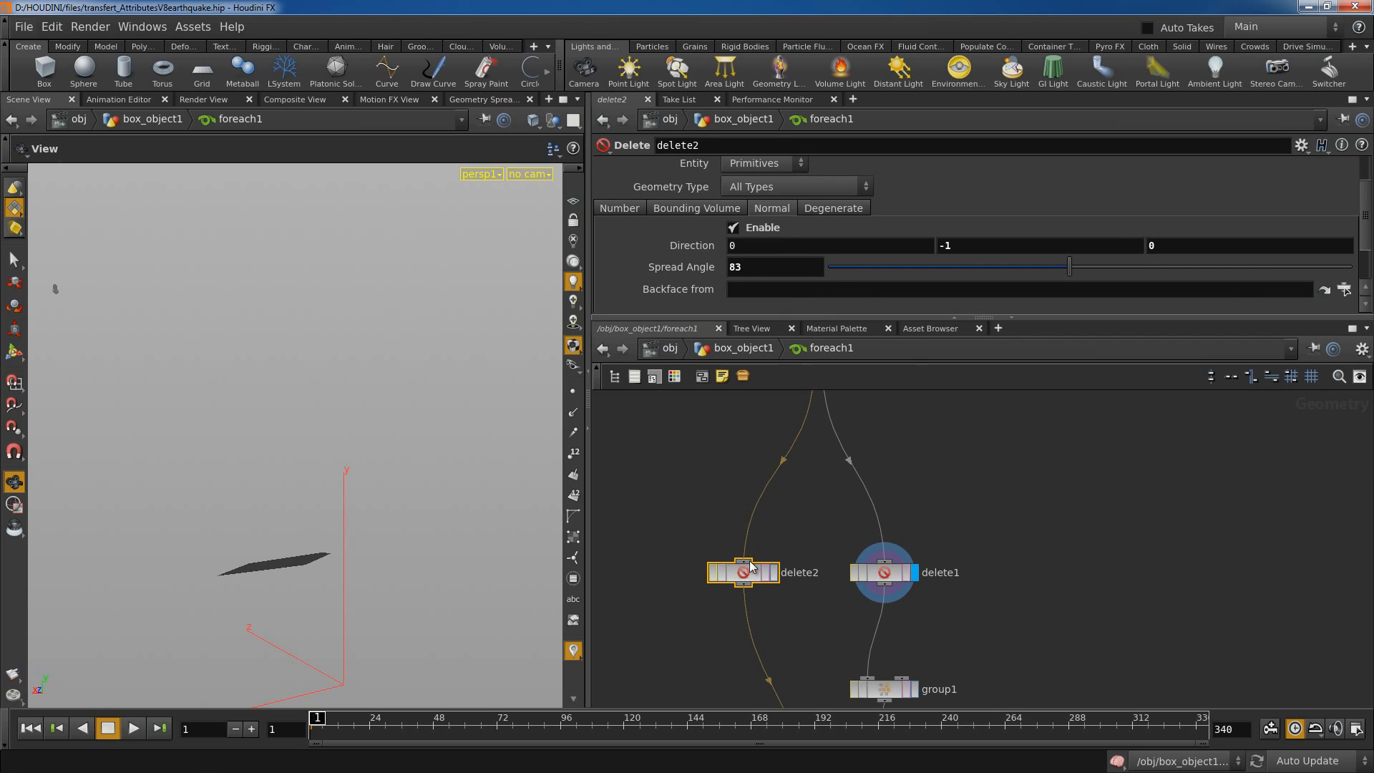
pyautogui.click(988, 247)
# Select the delete1 node and examine its Normal deletion settings and the isolated bottom face.
pyautogui.moveTo(401, 510); pyautogui.dragTo(410, 495)
pyautogui.click(886, 574)
pyautogui.moveTo(458, 546); pyautogui.dragTo(288, 375)
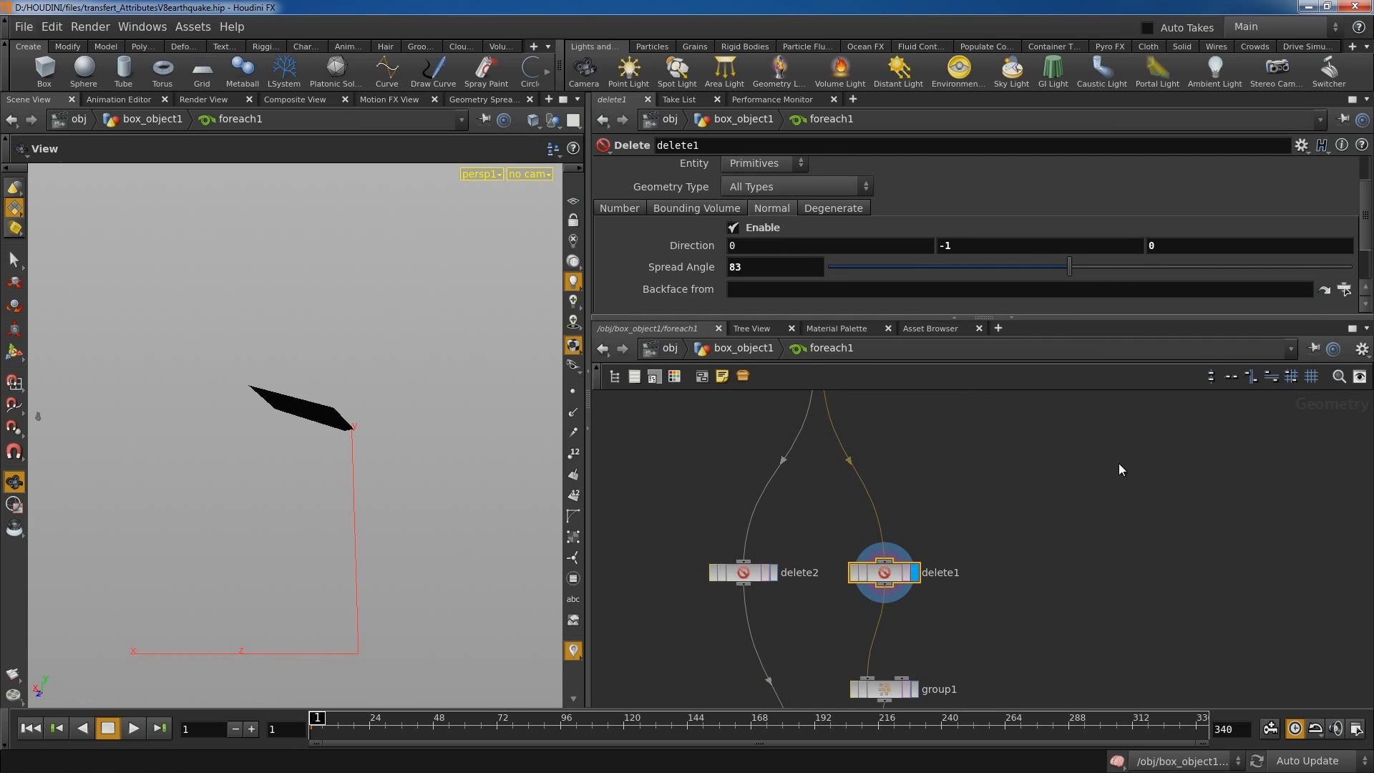
pyautogui.click(1271, 375)
pyautogui.click(962, 500)
pyautogui.scroll(-3, 1025, 507)
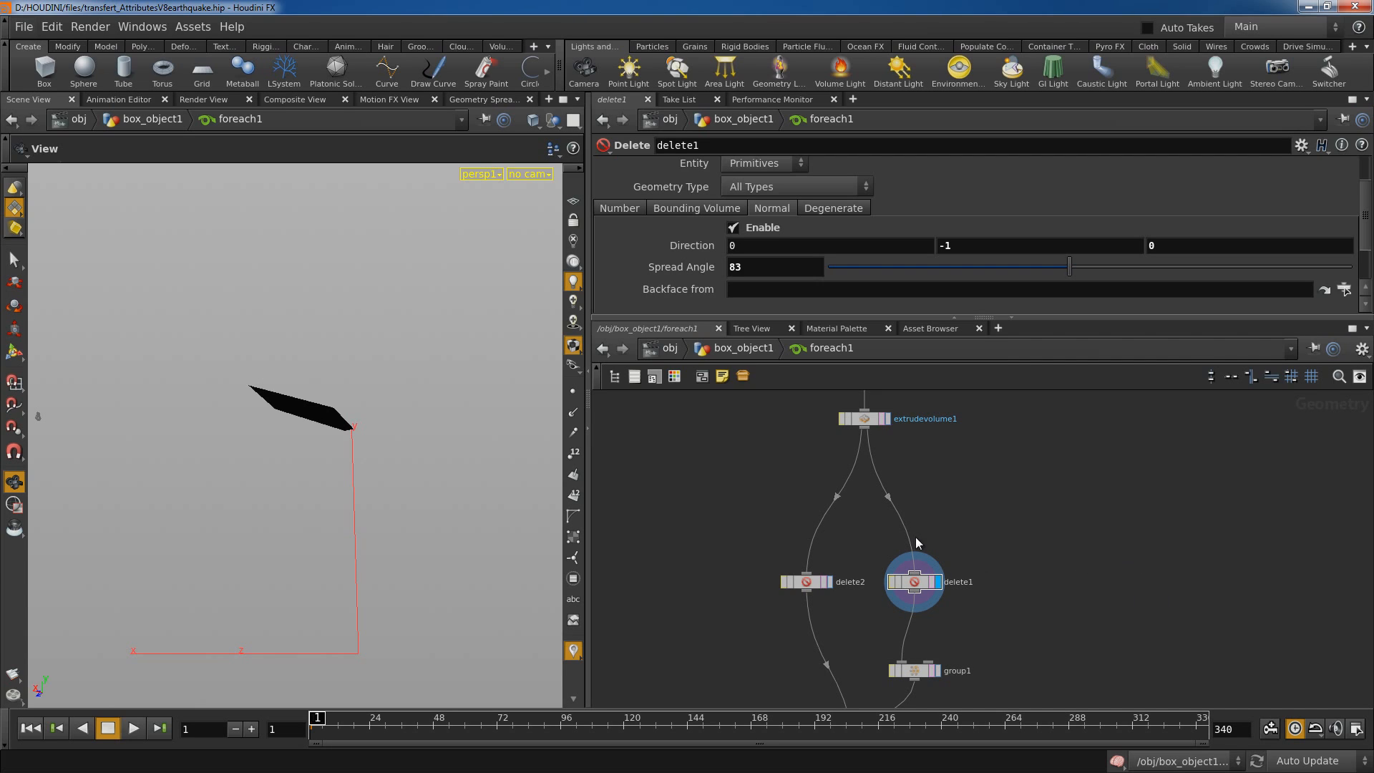
pyautogui.moveTo(921, 595); pyautogui.dragTo(924, 595)
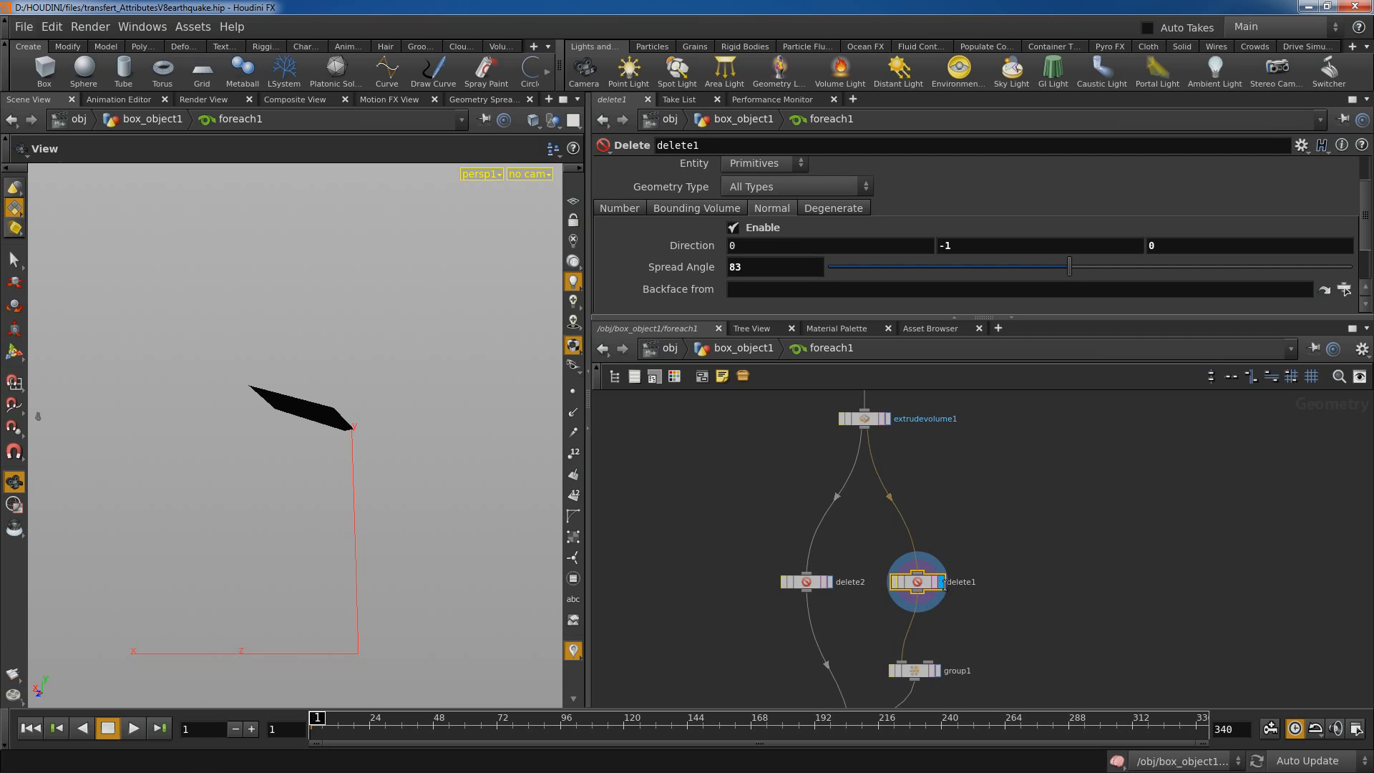
# Display and select the group1 node and examine the group name assigned to the bottom face.
pyautogui.moveTo(1035, 611); pyautogui.dragTo(1032, 553, button='middle')
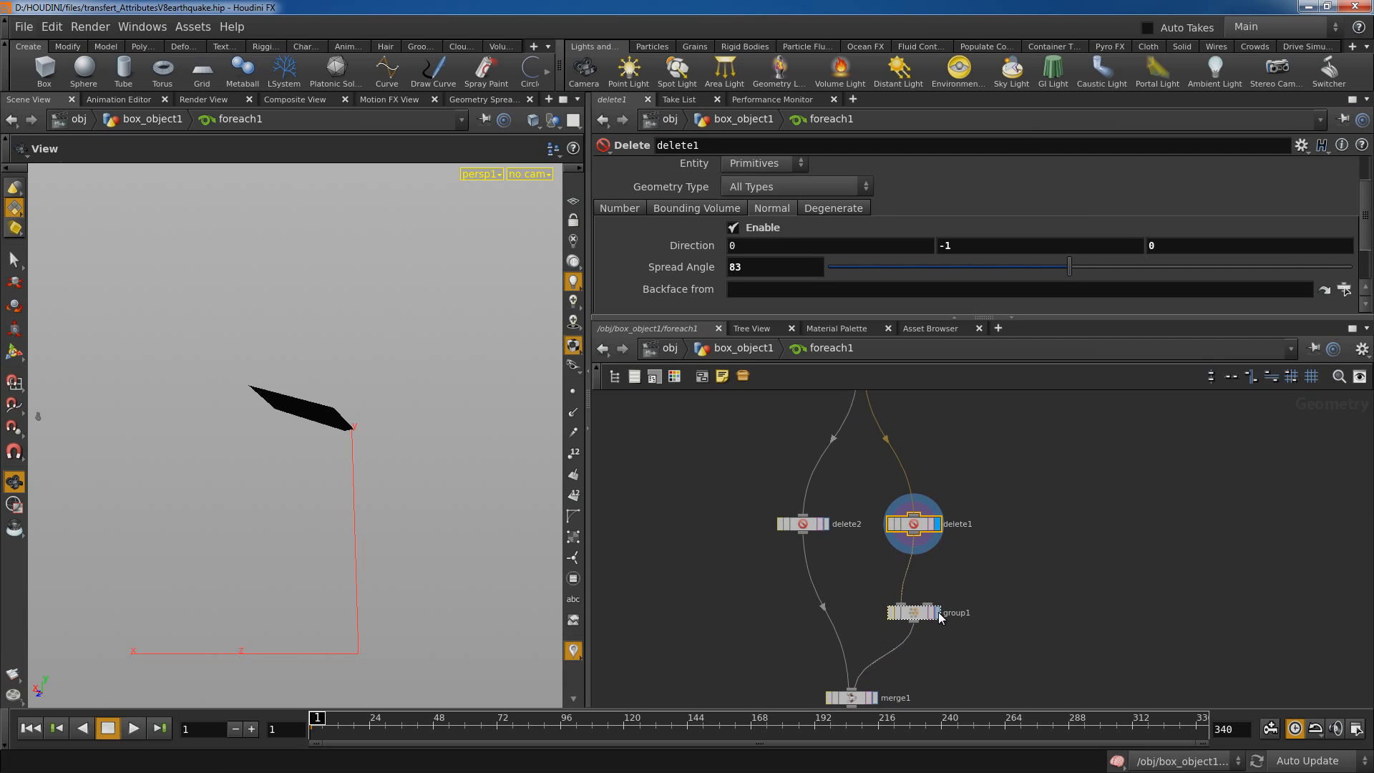
pyautogui.click(937, 614)
pyautogui.moveTo(1043, 644); pyautogui.dragTo(1048, 557, button='middle')
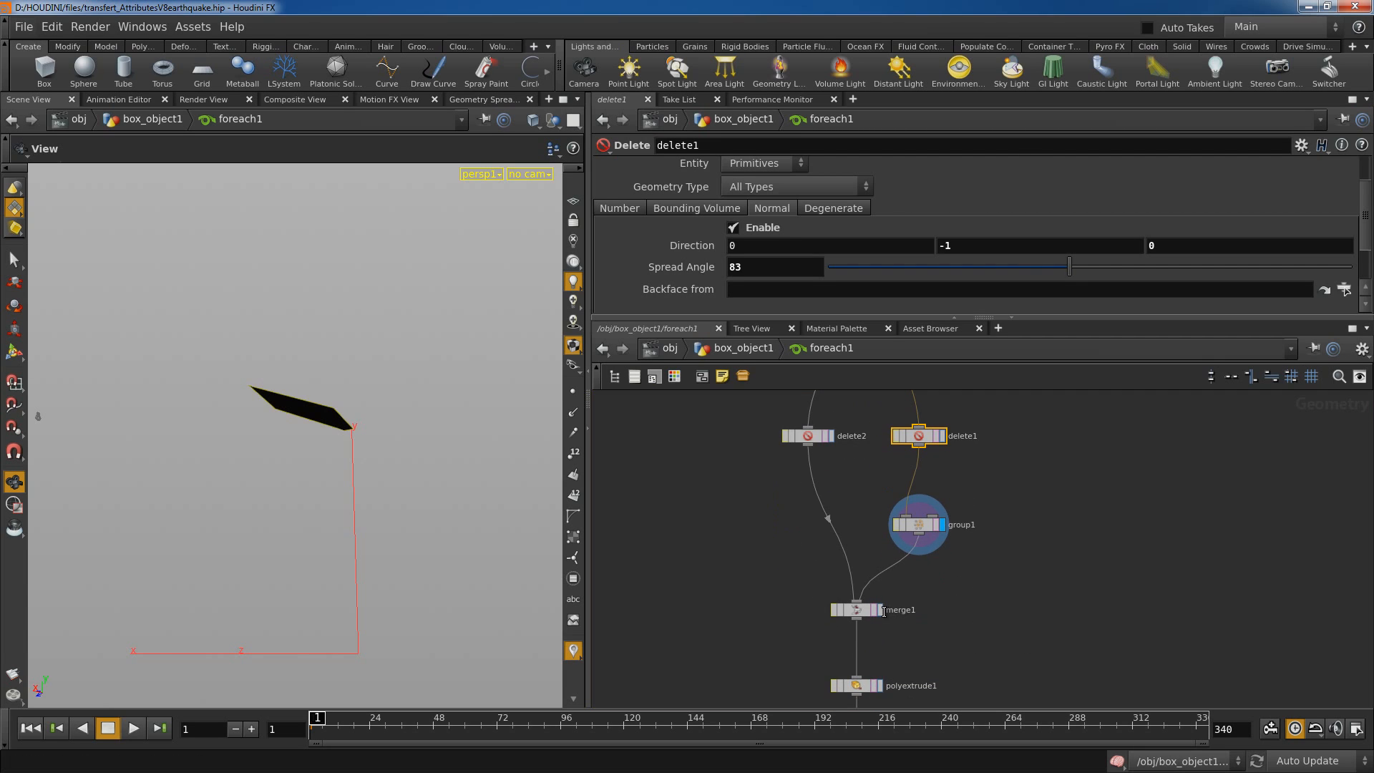
pyautogui.moveTo(1014, 640); pyautogui.dragTo(999, 538, button='middle')
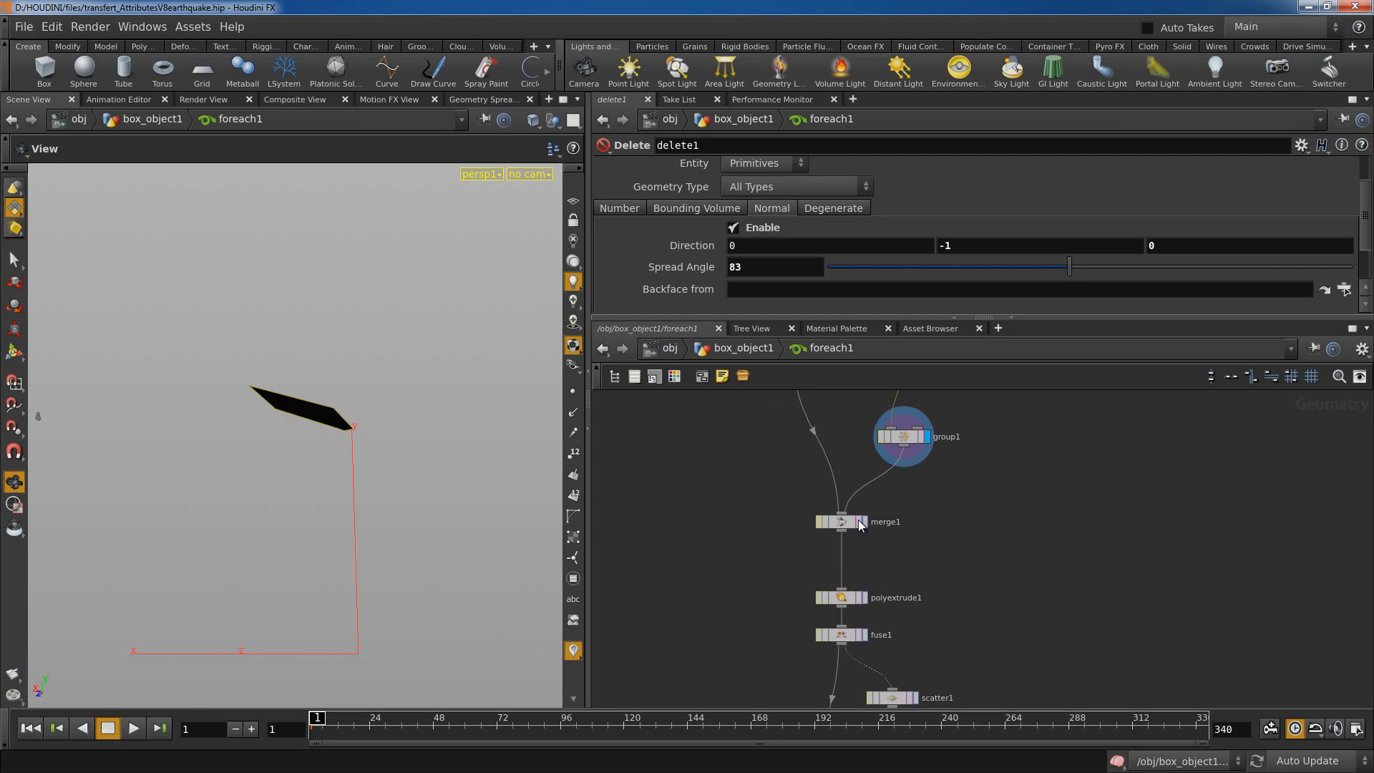
pyautogui.moveTo(914, 485); pyautogui.dragTo(897, 576, button='middle')
pyautogui.click(890, 531)
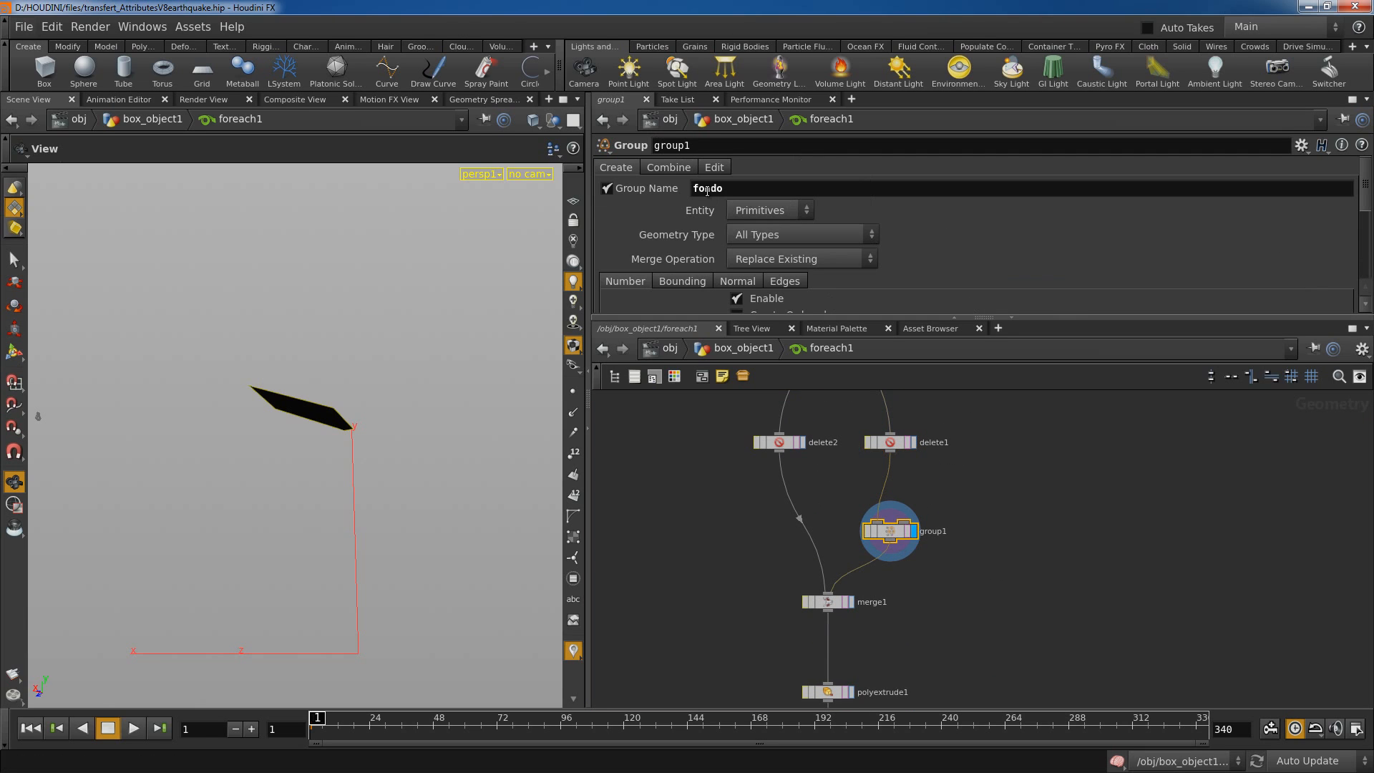
pyautogui.doubleClick(708, 188)
# Select and display the polyextrude1 node and examine its group and inset settings.
pyautogui.moveTo(854, 691); pyautogui.dragTo(853, 598, button='middle')
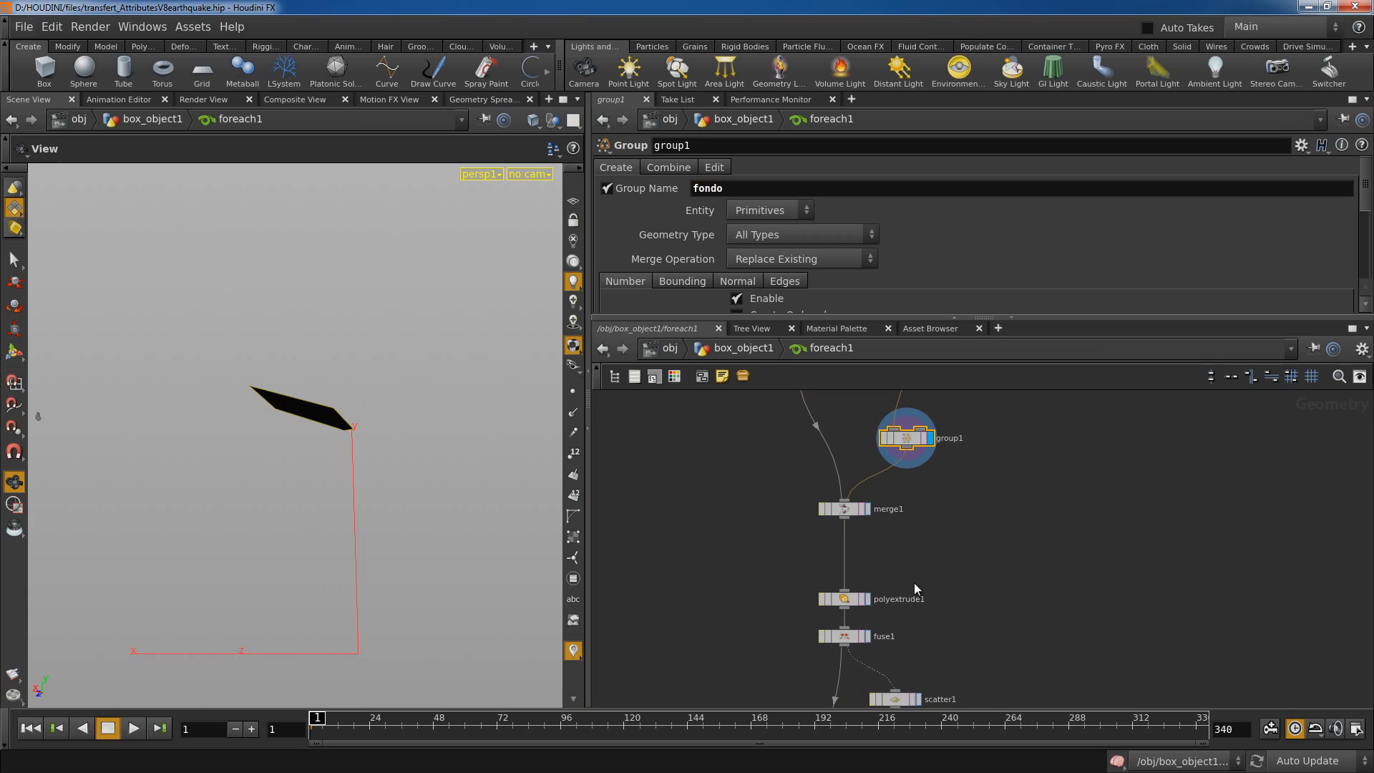
pyautogui.moveTo(854, 598); pyautogui.dragTo(865, 589)
pyautogui.click(865, 587)
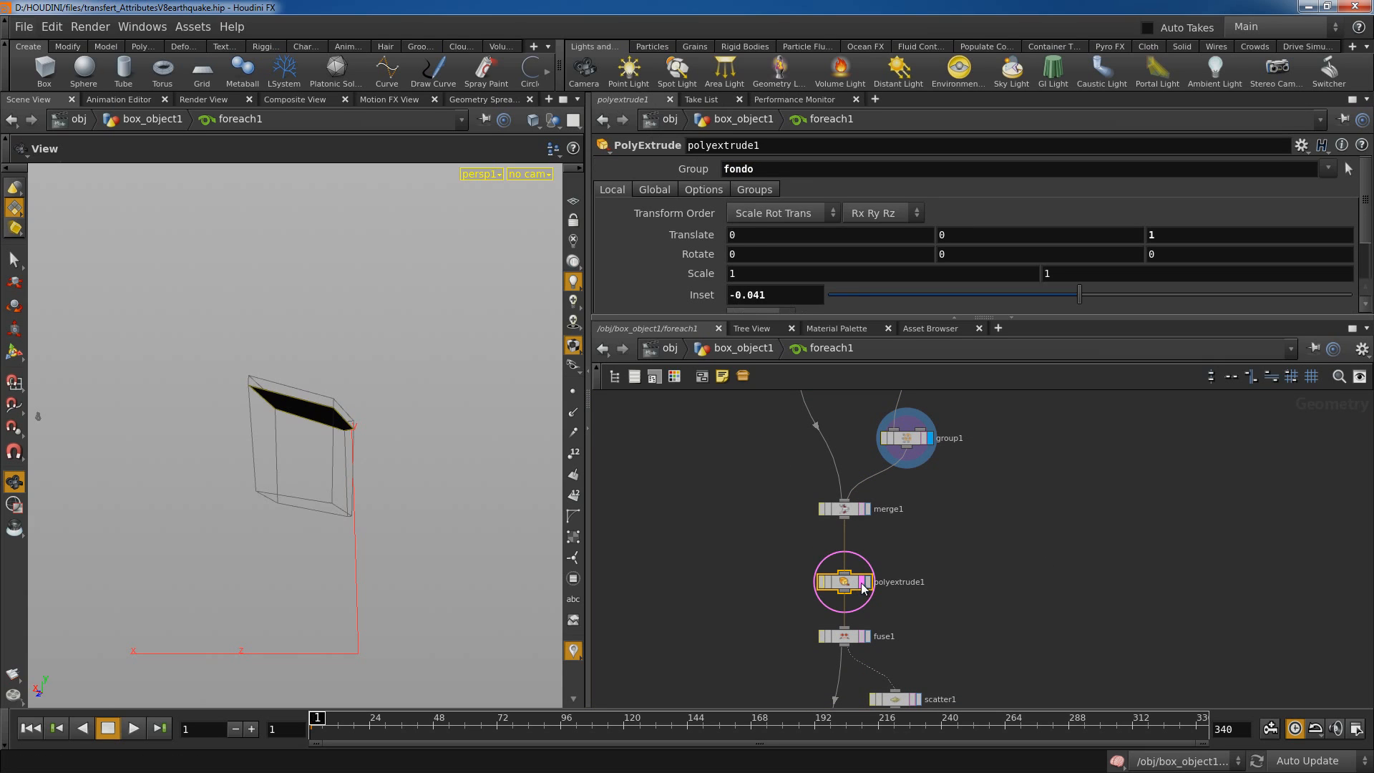
pyautogui.click(865, 586)
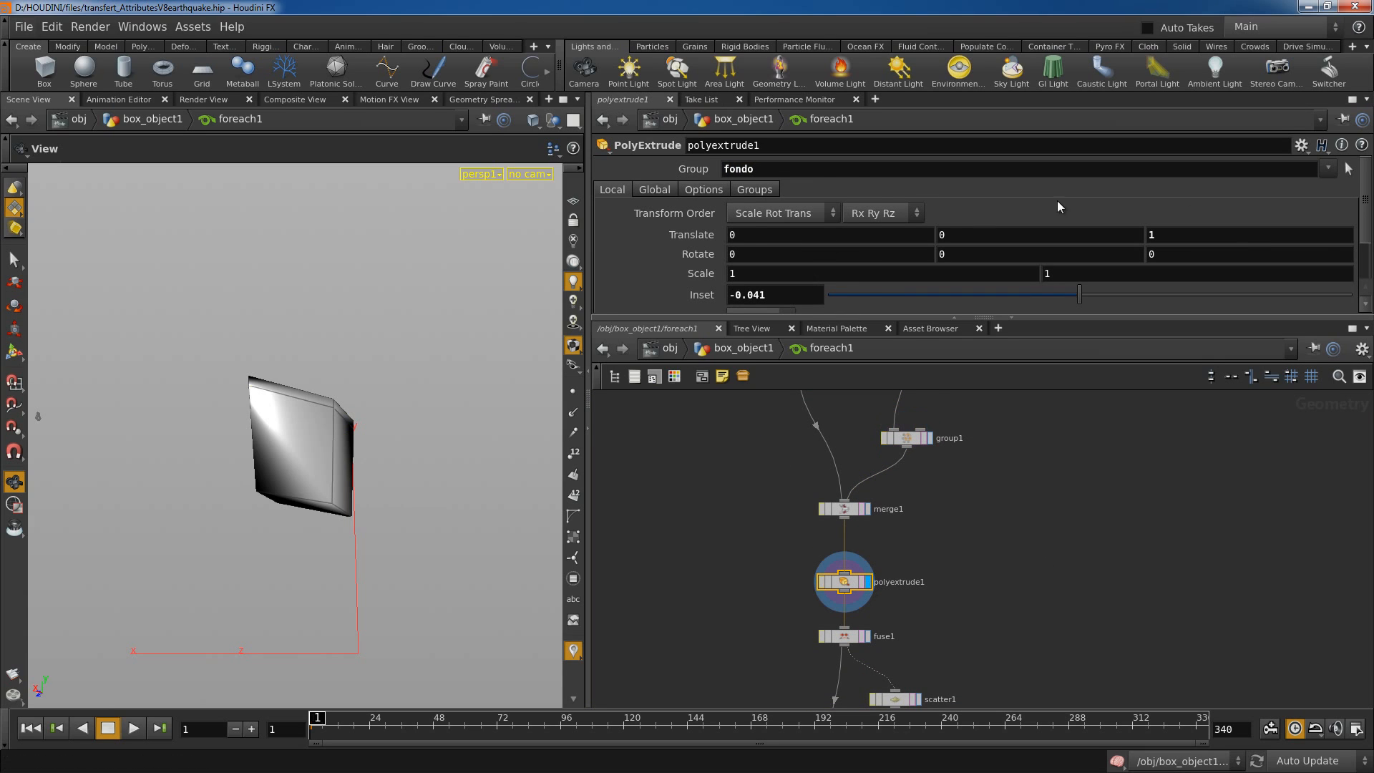
pyautogui.doubleClick(813, 169)
pyautogui.doubleClick(765, 295)
# Select and display the fuse1 node, then display polyextrude1 again to compare the two results.
pyautogui.moveTo(1023, 617); pyautogui.dragTo(1010, 497, button='middle')
pyautogui.click(856, 522)
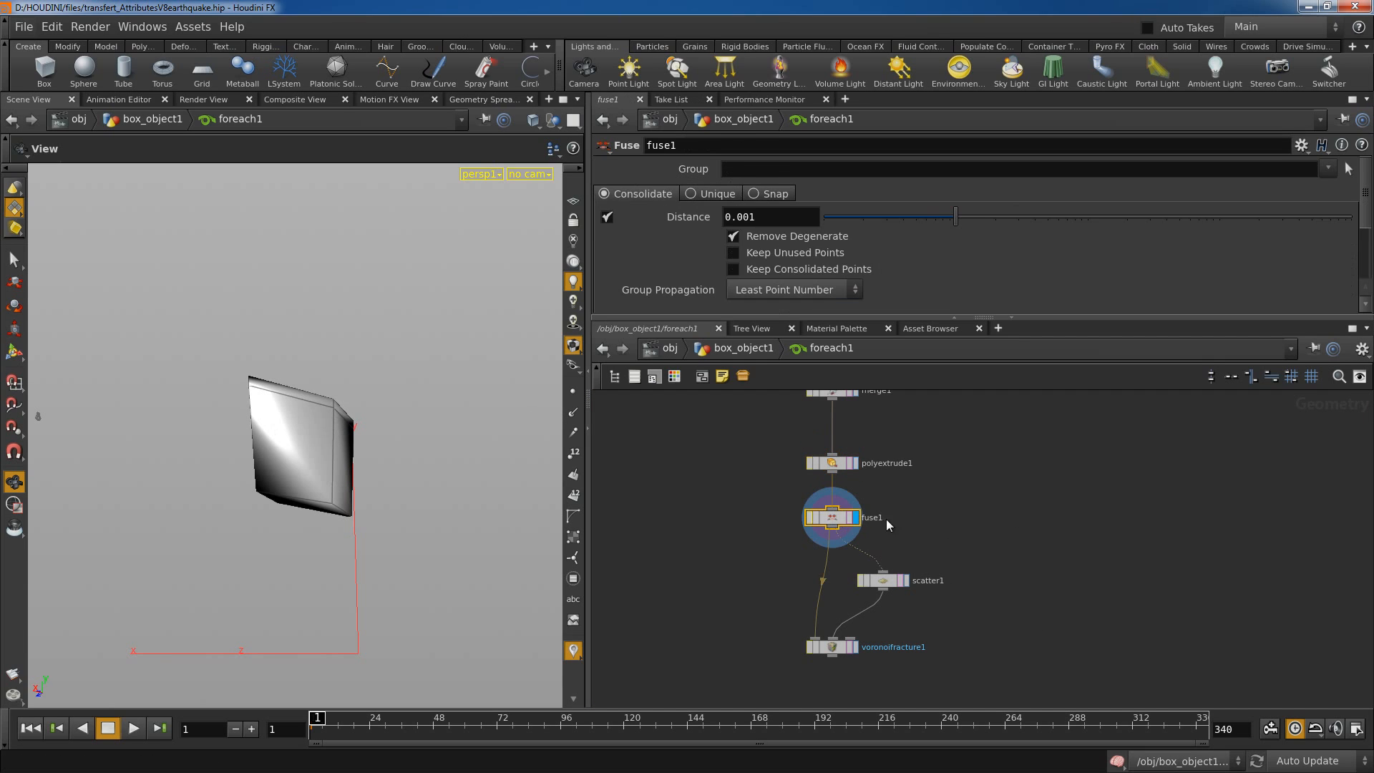
pyautogui.click(855, 464)
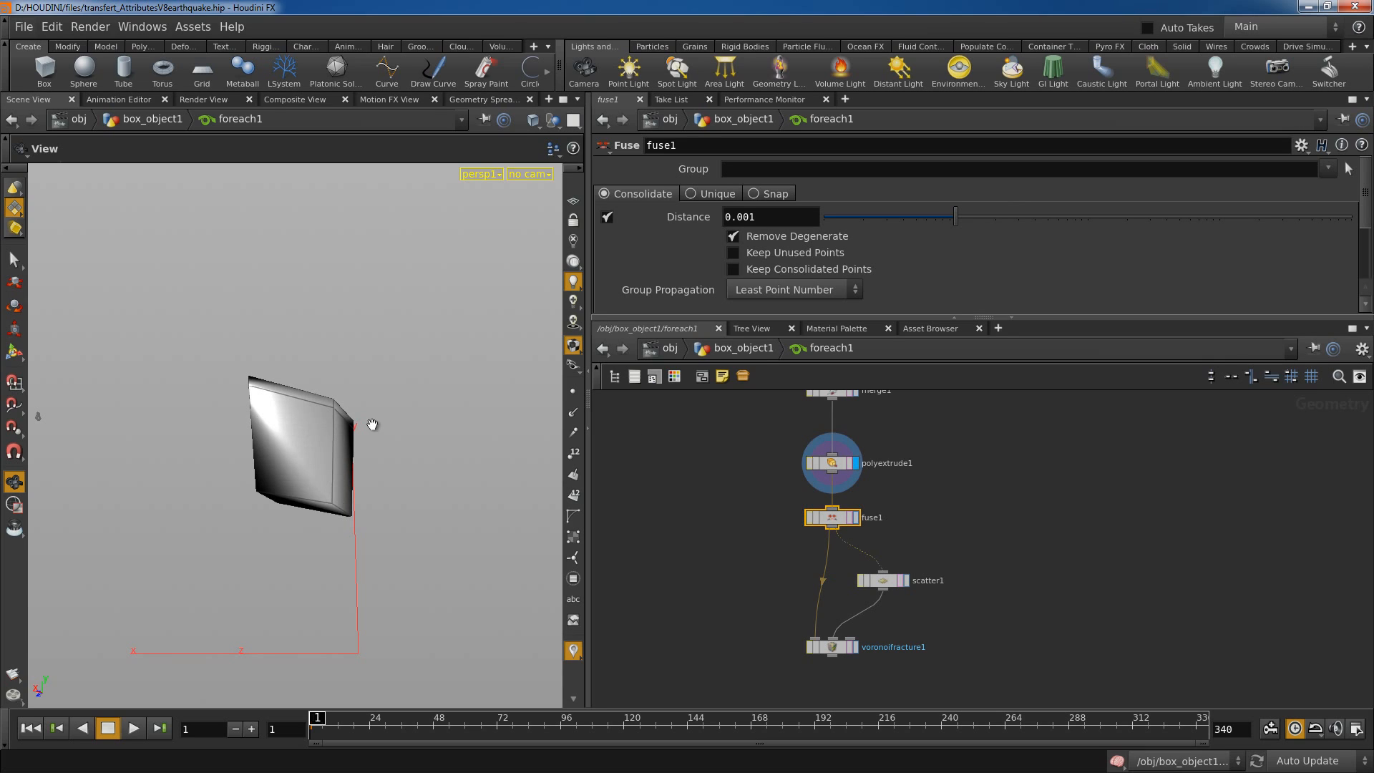
# Alternate the display between fuse1 and polyextrude1, finishing on fuse1, to compare the piece before and after fusing points.
pyautogui.click(856, 518)
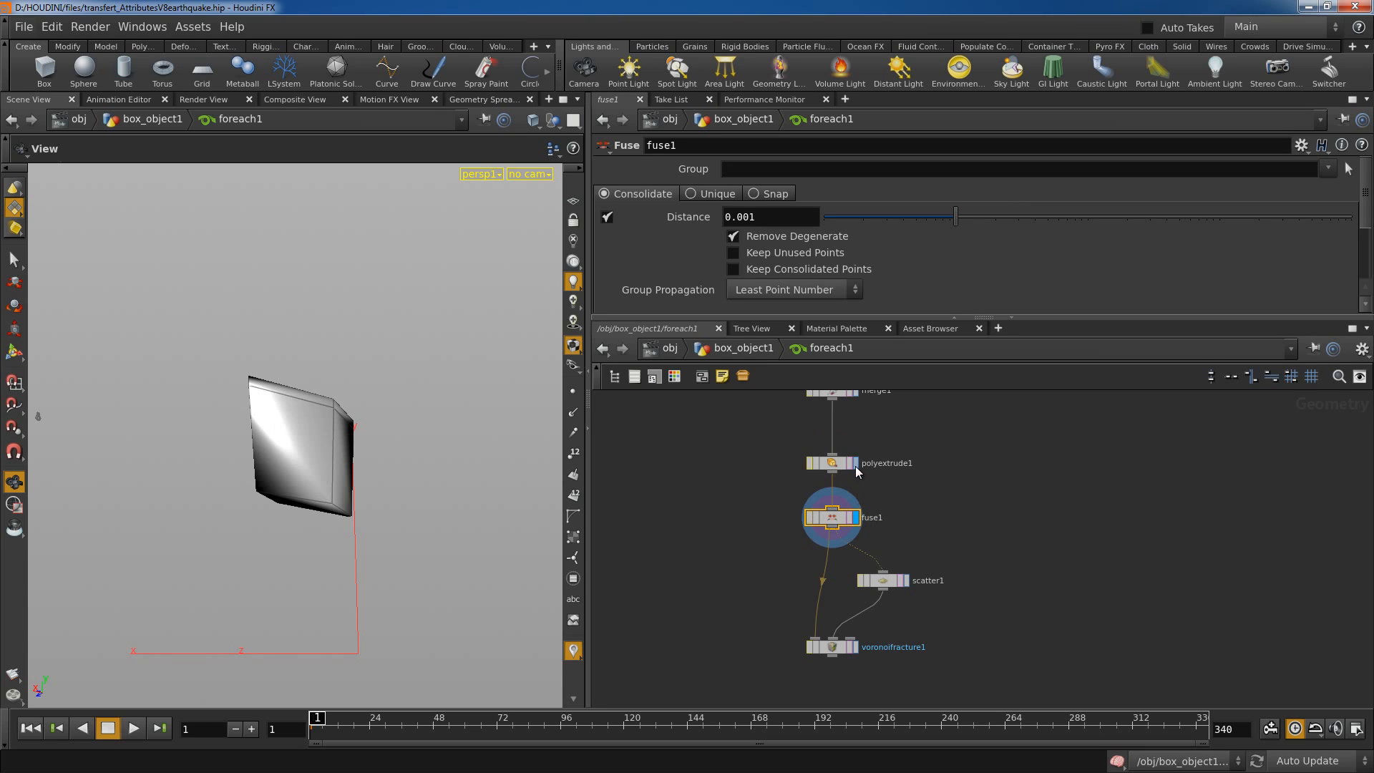
pyautogui.click(856, 464)
pyautogui.click(856, 518)
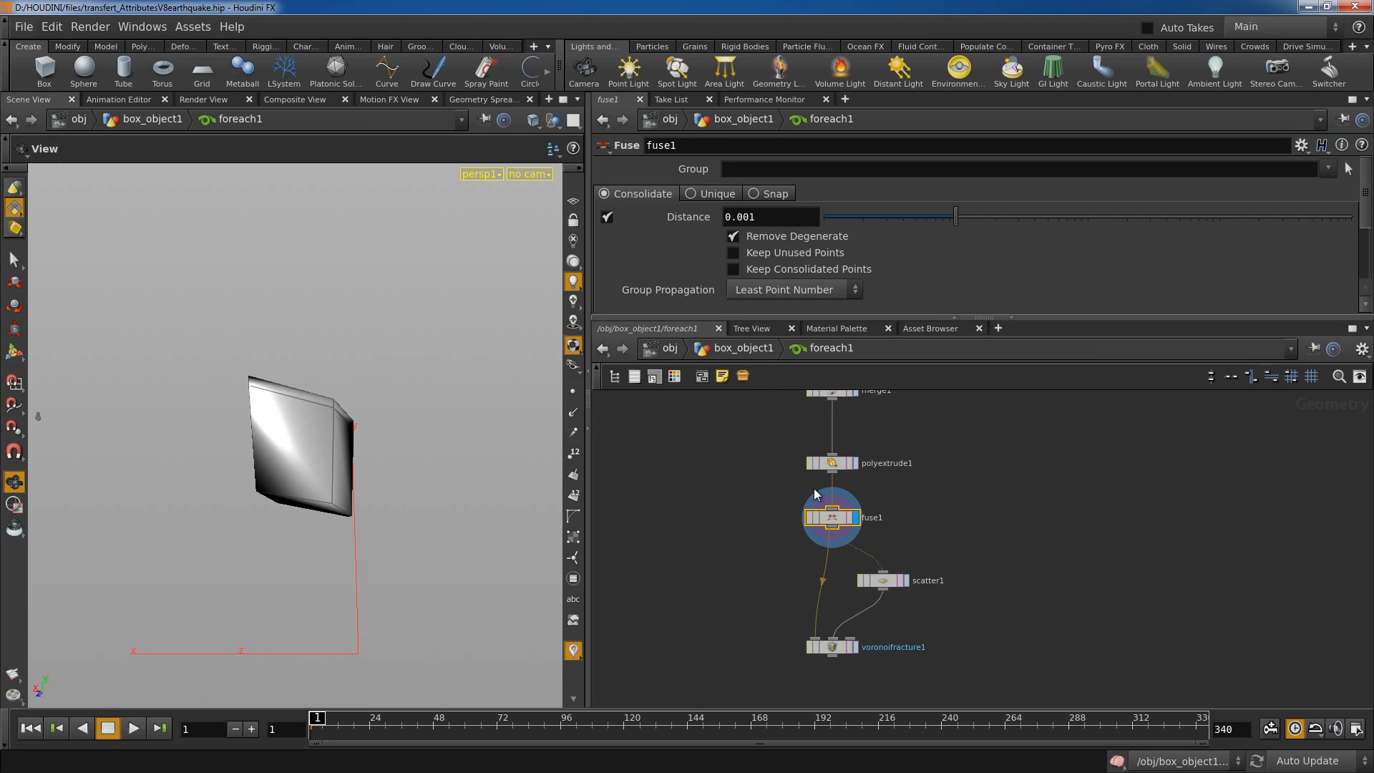
# Move the fuse1 node slightly closer to polyextrude1 and inspect the fused piece from another angle.
pyautogui.moveTo(952, 531); pyautogui.dragTo(944, 513, button='middle')
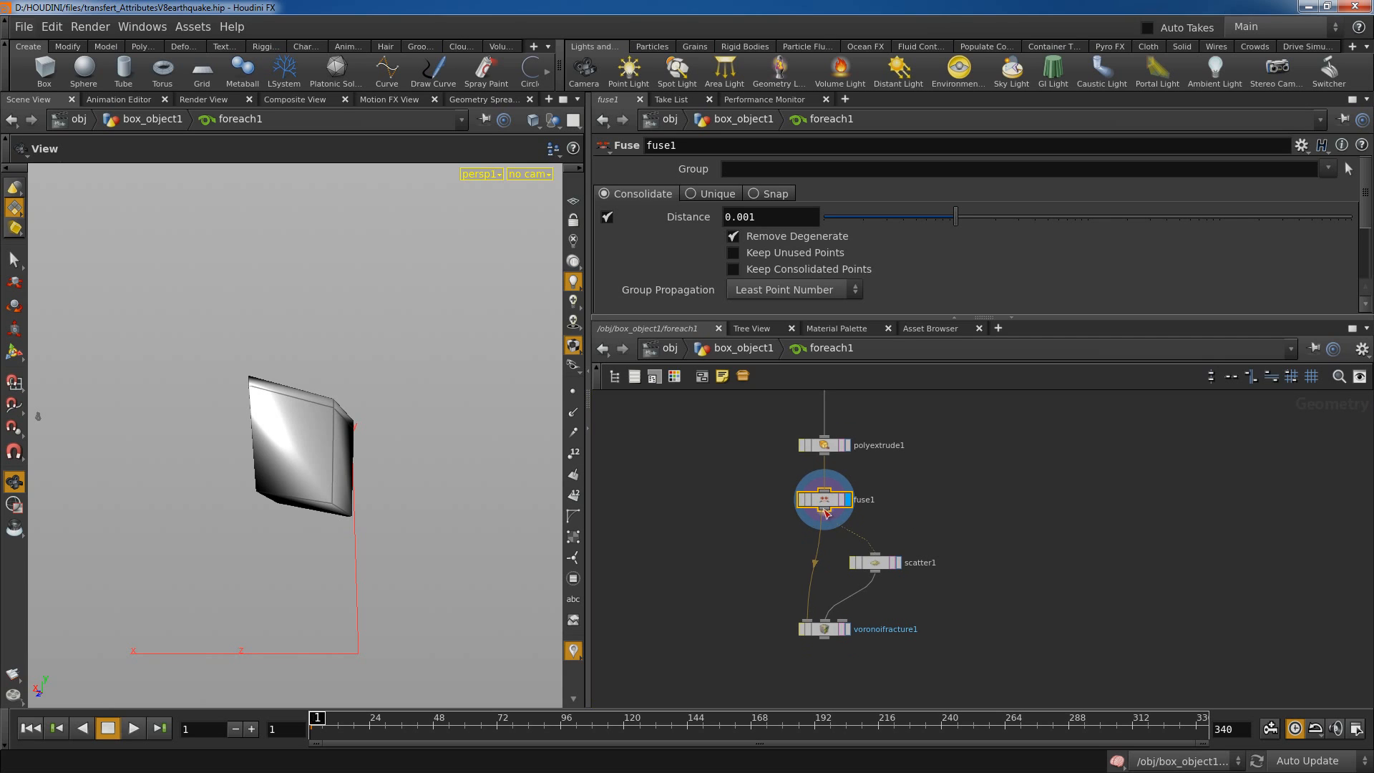
pyautogui.moveTo(827, 500); pyautogui.dragTo(827, 487)
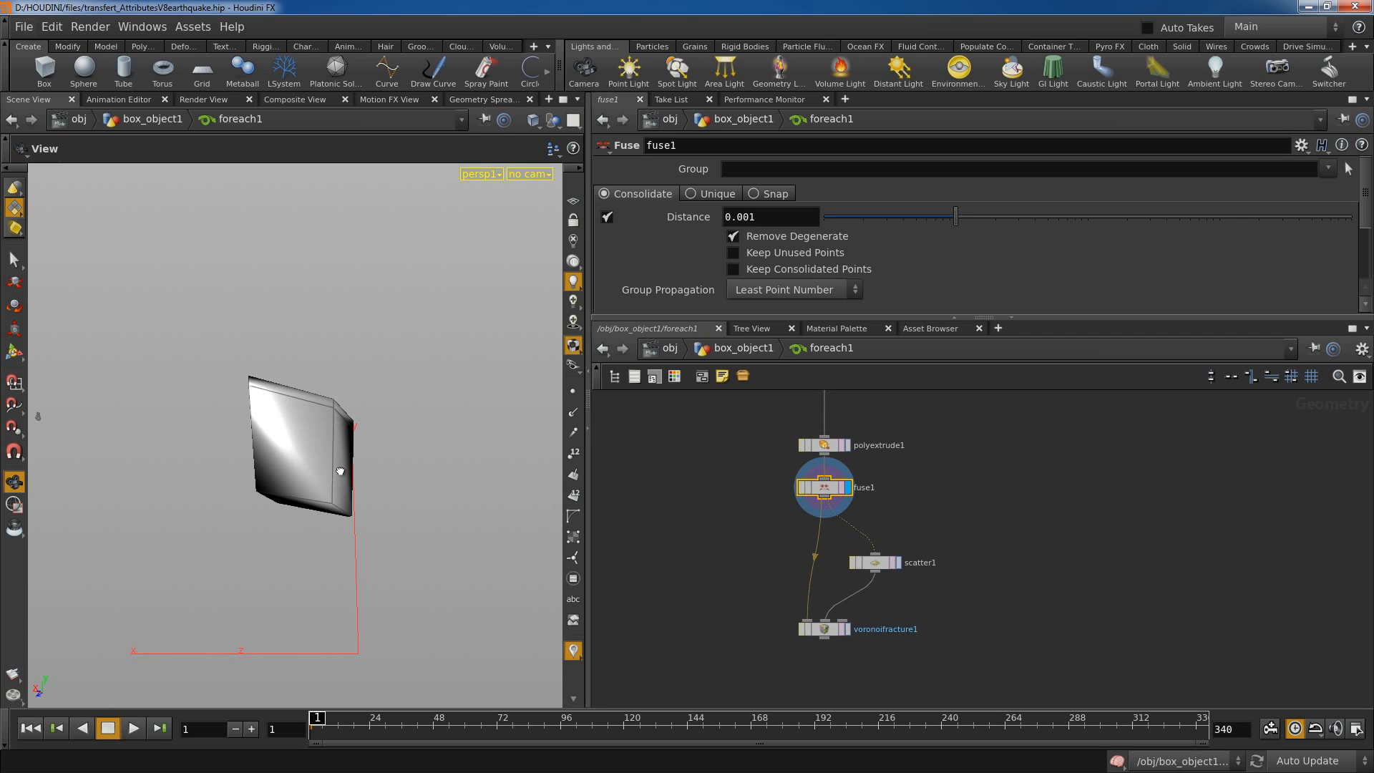
pyautogui.moveTo(312, 462); pyautogui.dragTo(448, 541)
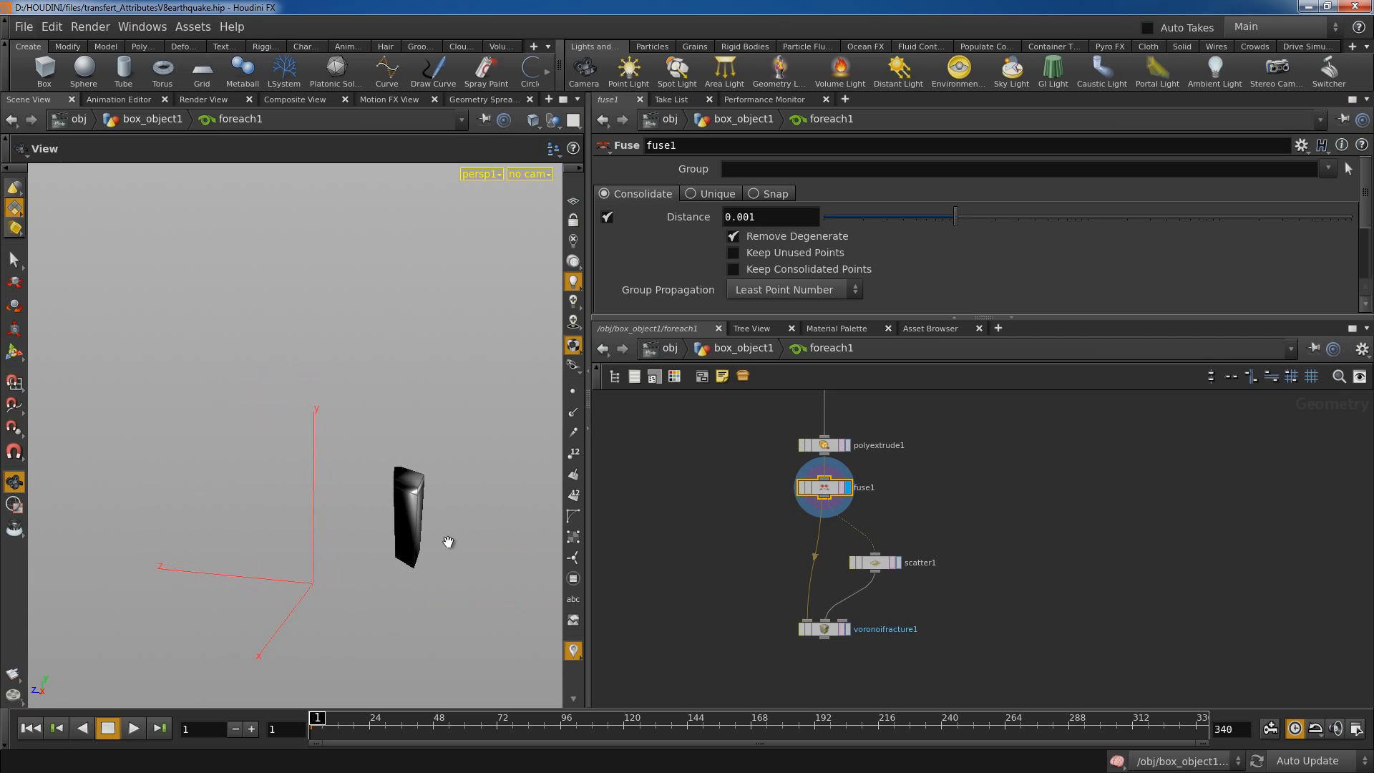
# Select and display scatter1 to examine its points, then display voronoifracture1 to inspect the fractured piece.
pyautogui.moveTo(918, 613); pyautogui.dragTo(910, 577, button='middle')
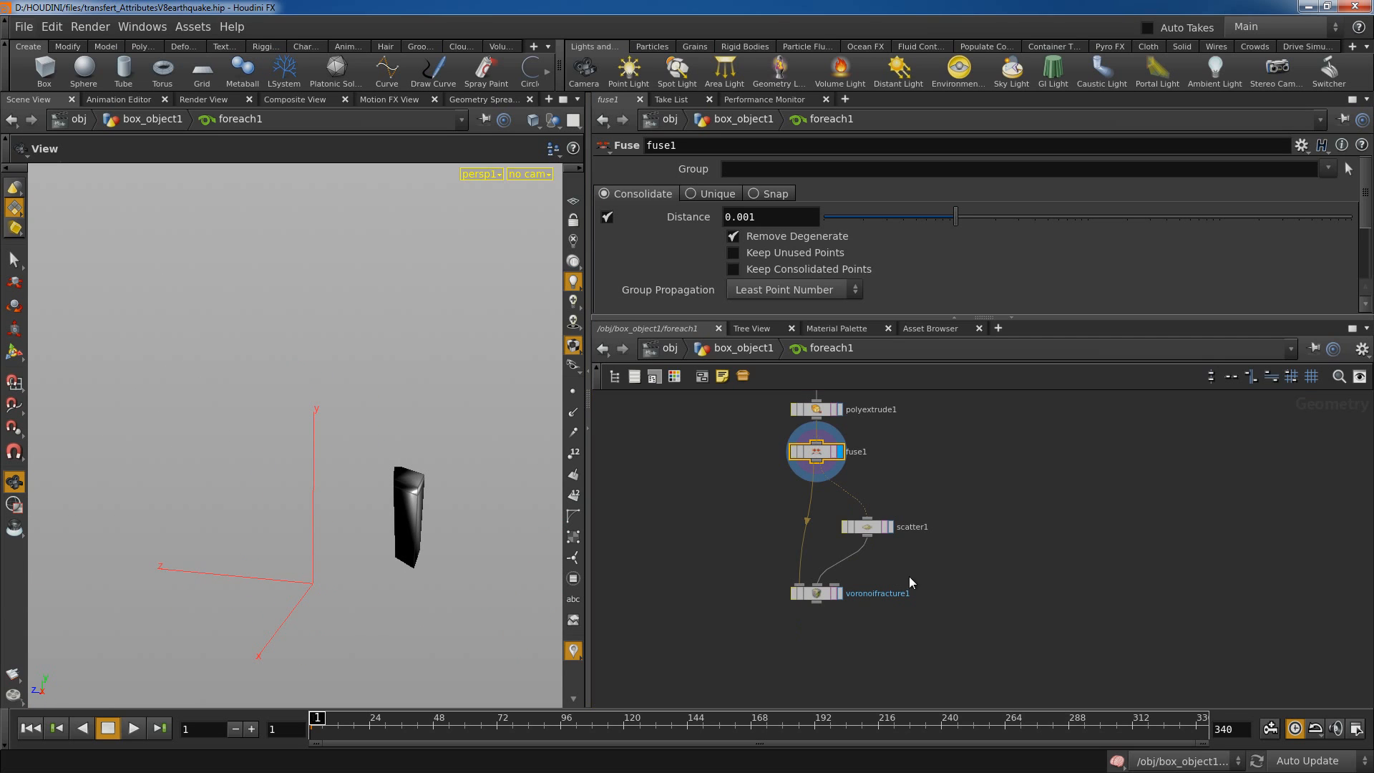
pyautogui.click(868, 529)
pyautogui.click(891, 527)
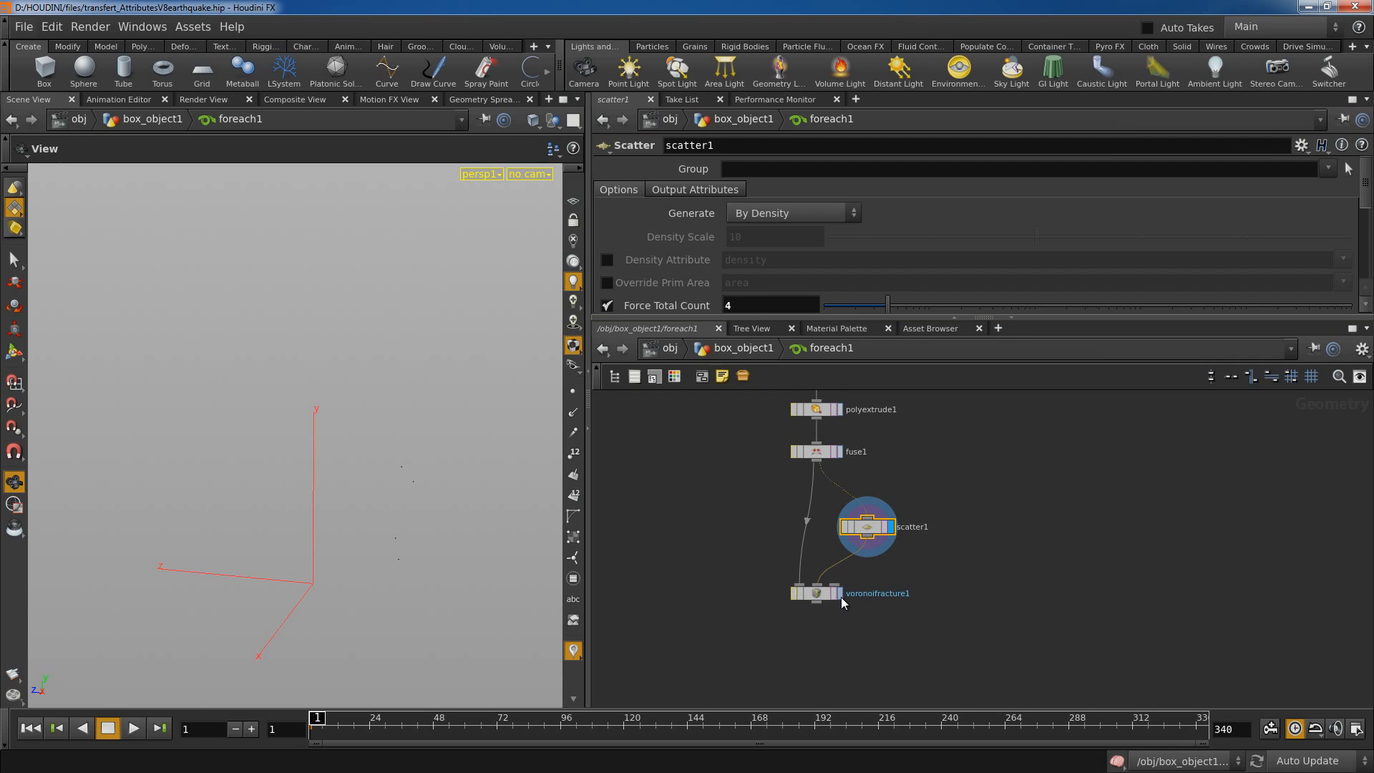
pyautogui.click(840, 597)
pyautogui.moveTo(301, 501); pyautogui.dragTo(239, 536)
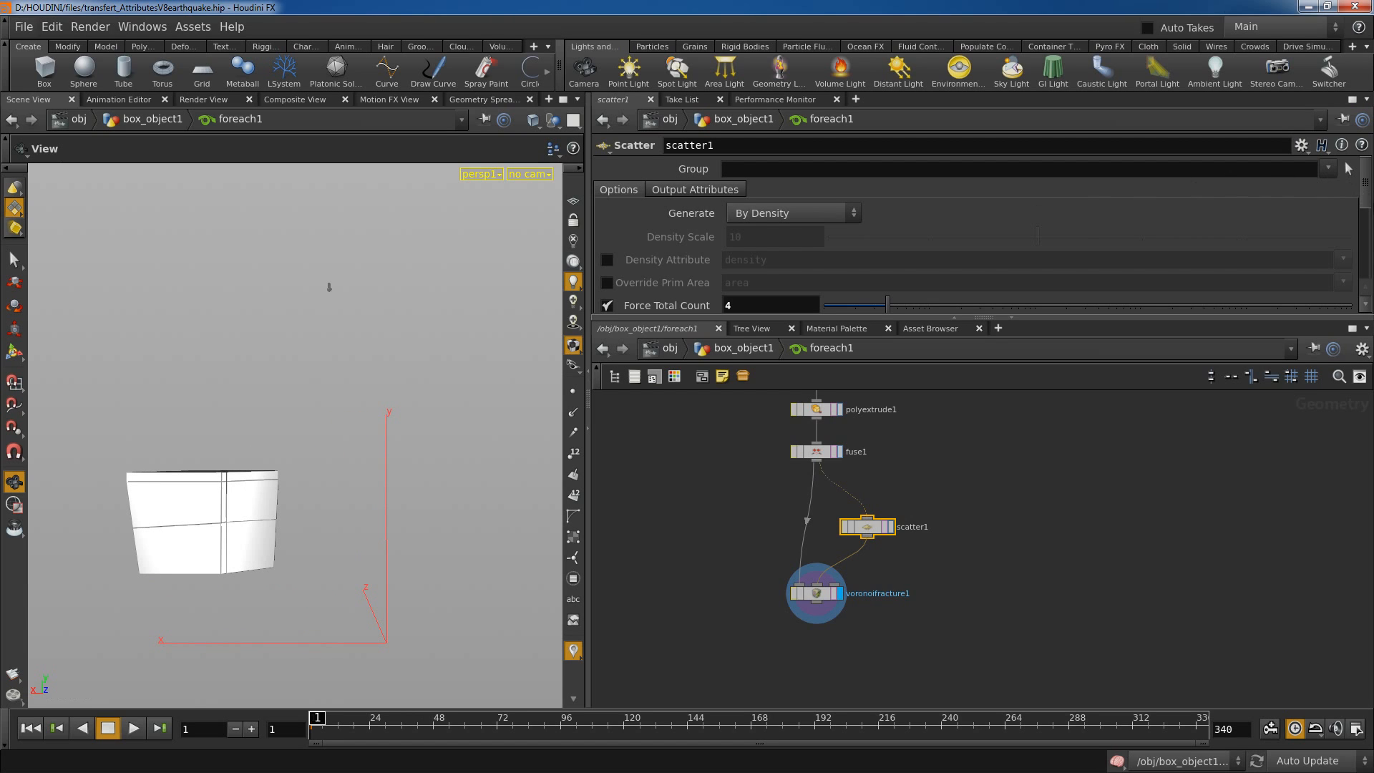
pyautogui.scroll(-1, 1367, 200)
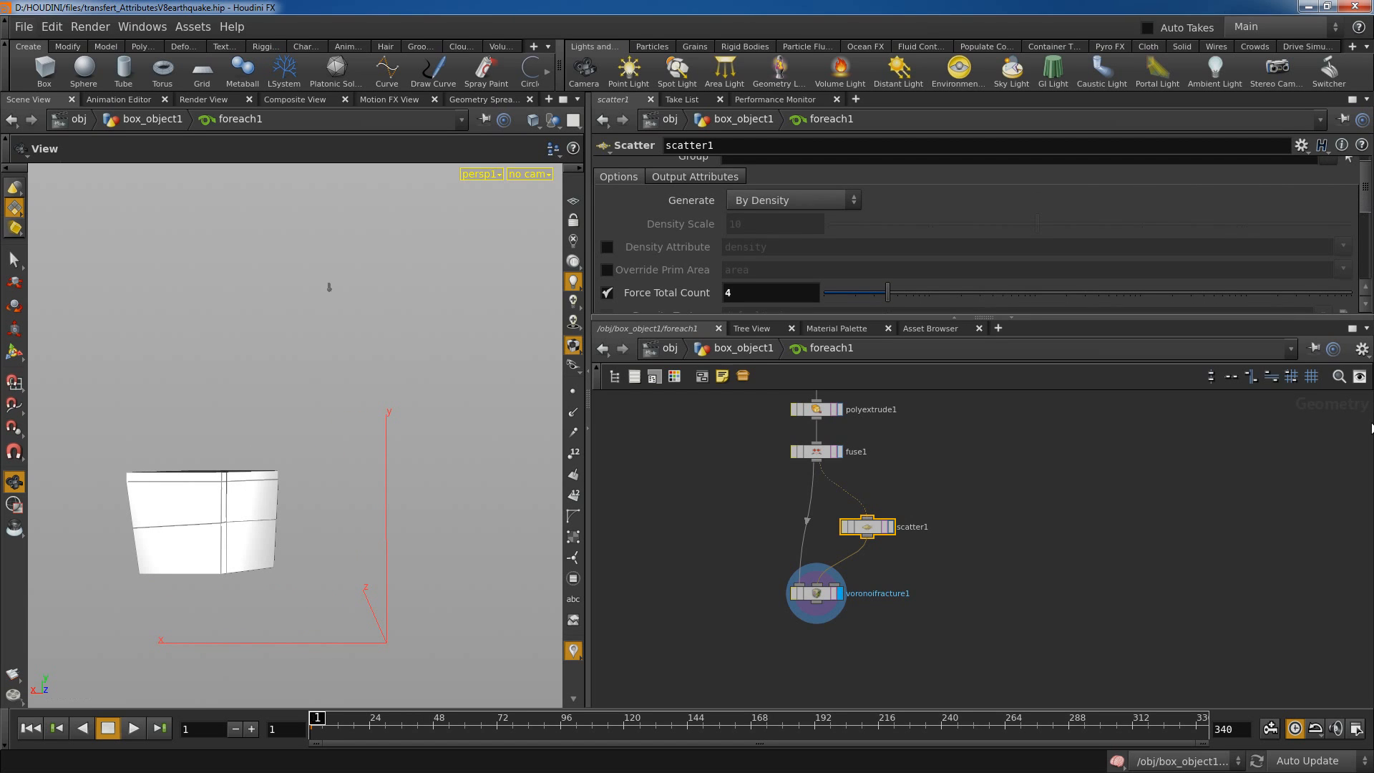
# Return to the box_object1 network, view the whole foreach1 result and locate the mountain and subdivide nodes.
pyautogui.click(745, 350)
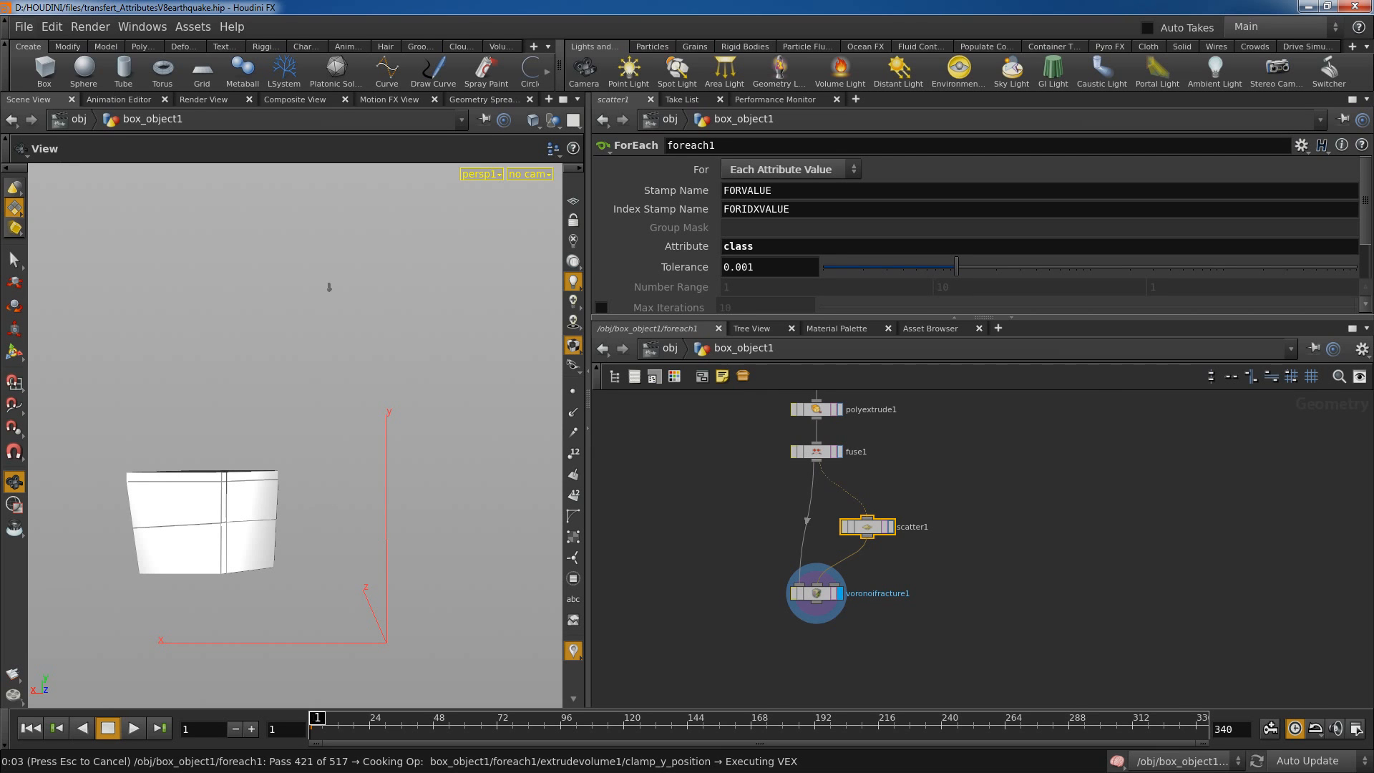
pyautogui.moveTo(330, 289); pyautogui.dragTo(372, 500)
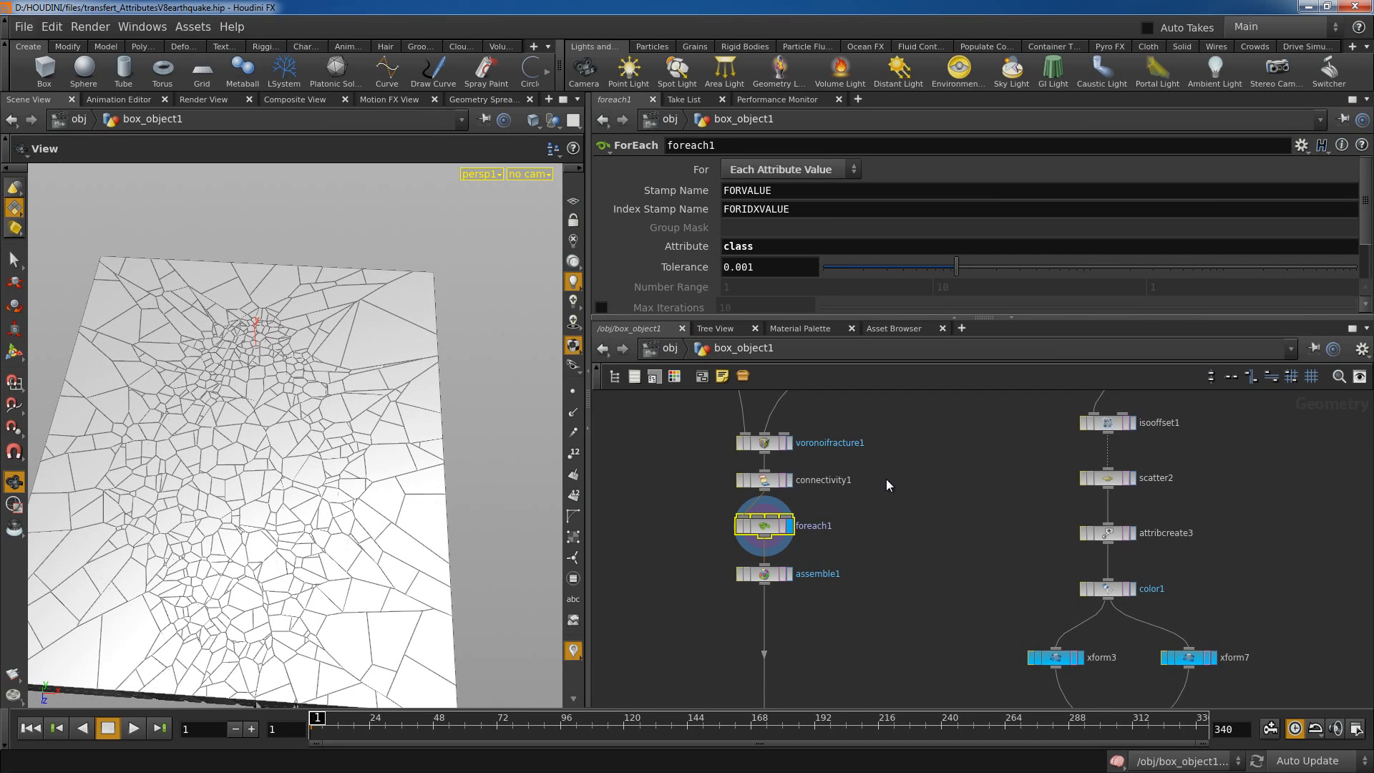
pyautogui.moveTo(886, 479); pyautogui.dragTo(845, 640, button='middle')
pyautogui.moveTo(963, 459)
pyautogui.mouseDown(button='middle')
pyautogui.moveTo(922, 511)
pyautogui.moveTo(878, 631)
pyautogui.mouseUp(button='middle')
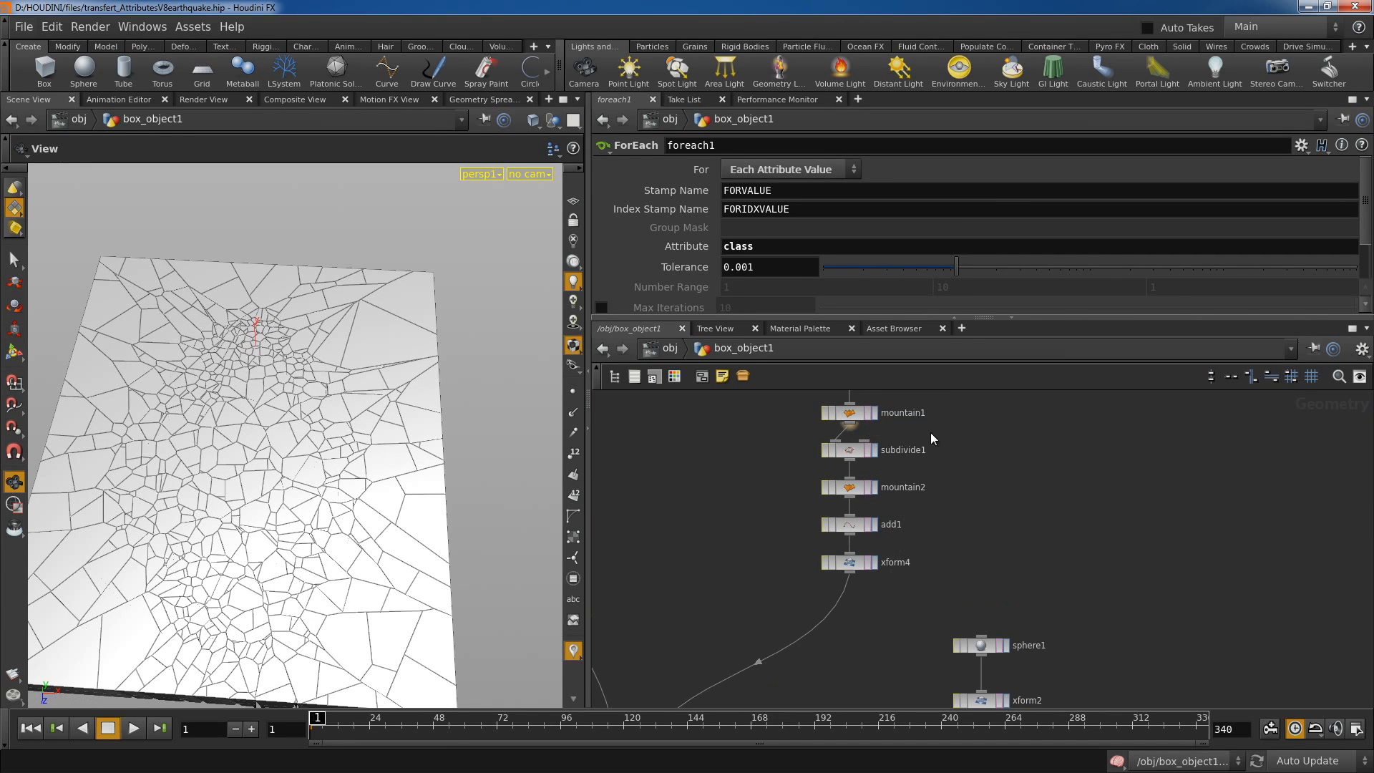
pyautogui.moveTo(932, 438); pyautogui.dragTo(981, 510, button='middle')
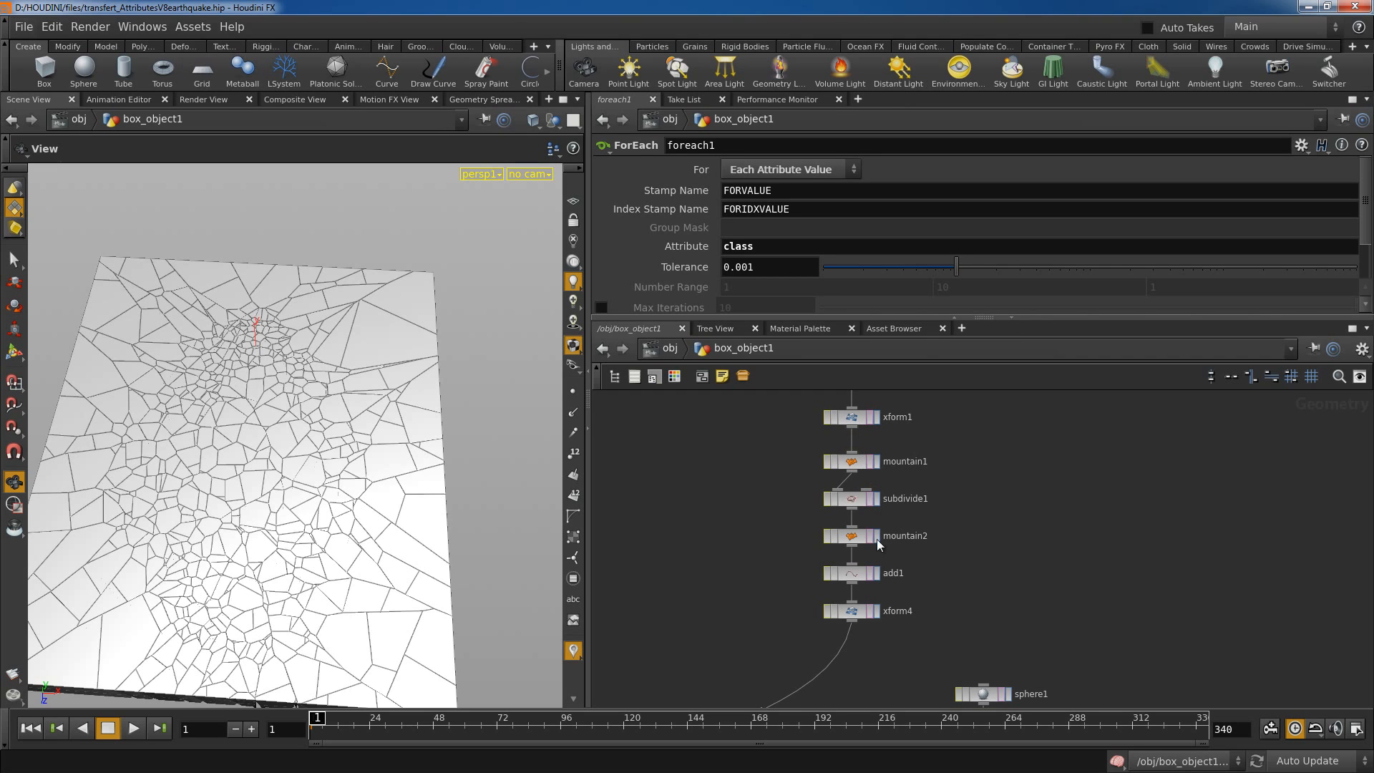
# Examine the fractured ground's surface cracks and extruded side walls from several angles and distances.
pyautogui.moveTo(381, 549); pyautogui.dragTo(377, 491)
pyautogui.moveTo(377, 491); pyautogui.dragTo(348, 537, button='right')
pyautogui.moveTo(348, 537); pyautogui.dragTo(325, 393)
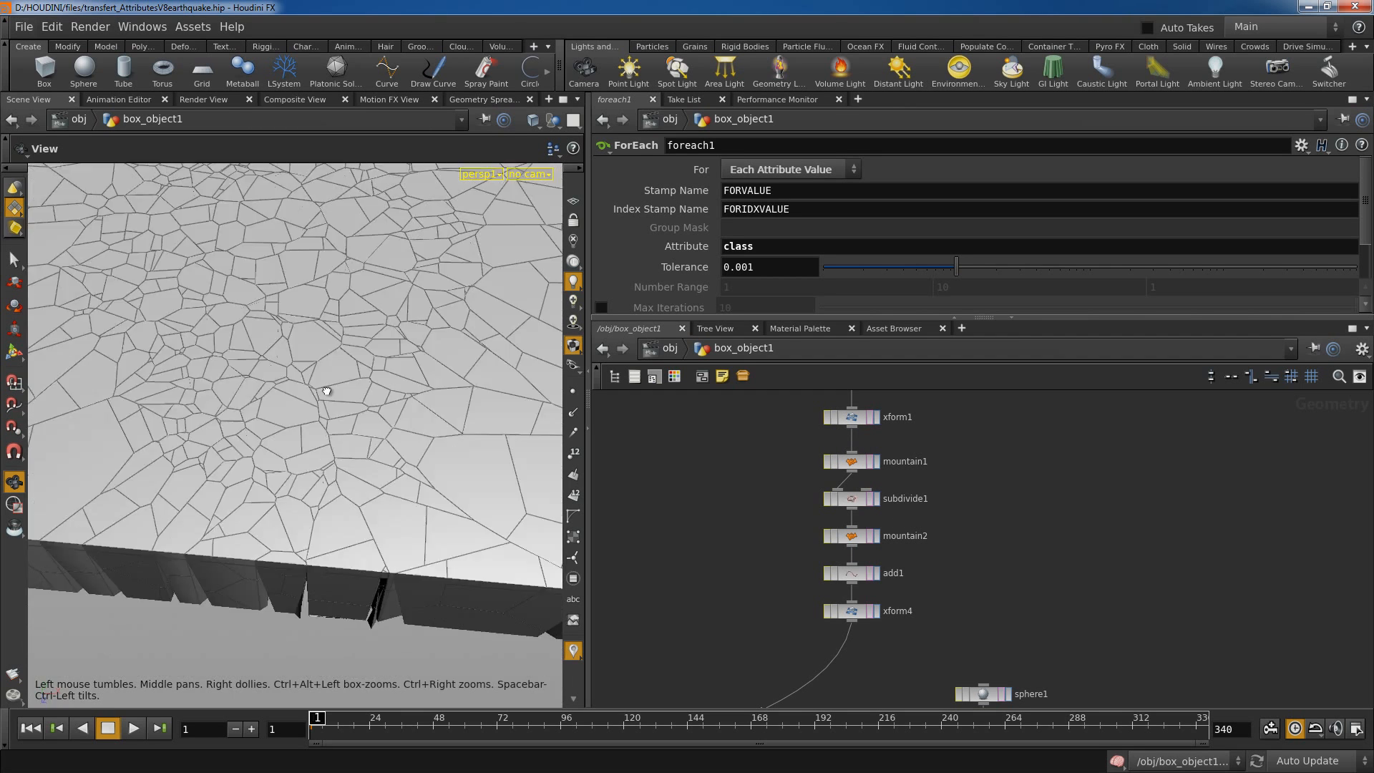
pyautogui.moveTo(325, 393); pyautogui.dragTo(402, 343, button='right')
pyautogui.moveTo(402, 343); pyautogui.dragTo(374, 482, button='middle')
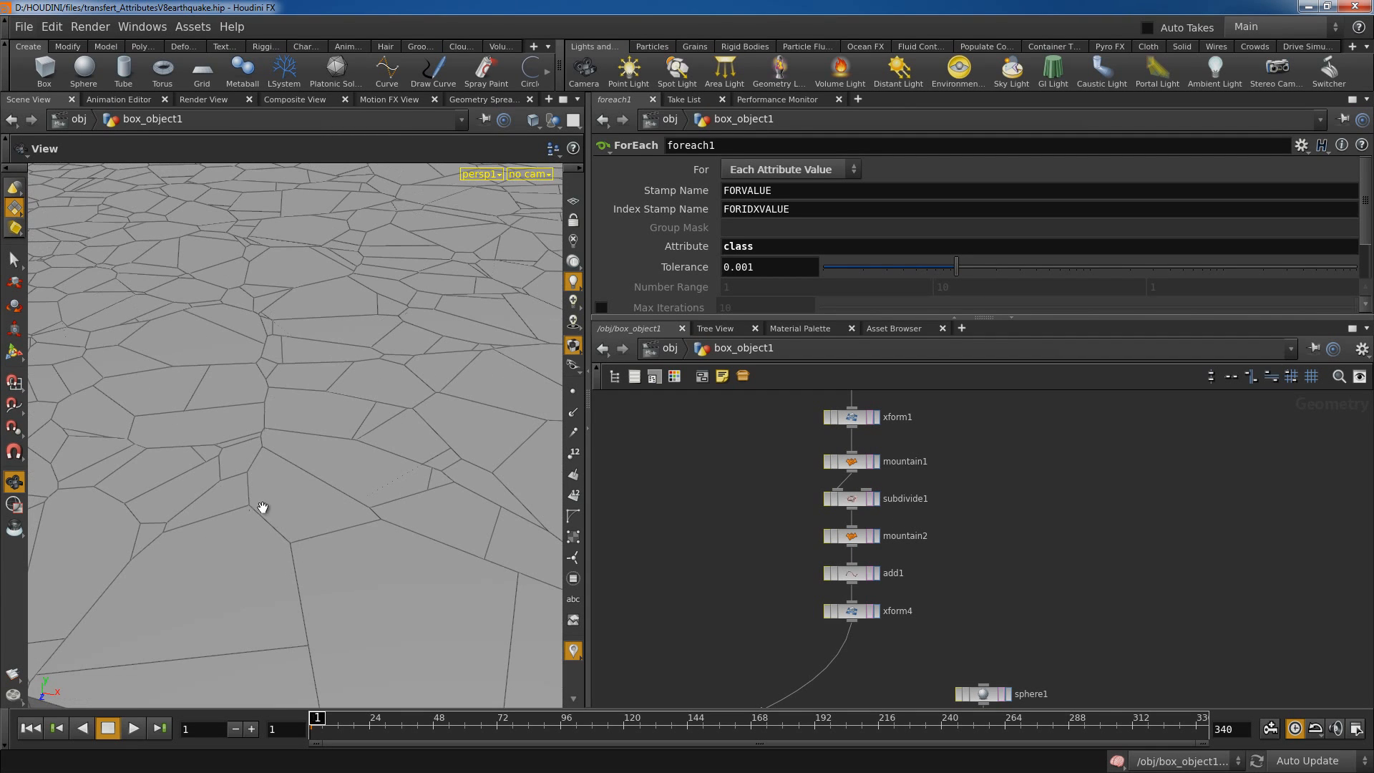
pyautogui.moveTo(260, 331); pyautogui.dragTo(343, 500)
pyautogui.moveTo(385, 417)
pyautogui.mouseDown()
pyautogui.moveTo(298, 399)
pyautogui.moveTo(343, 417)
pyautogui.moveTo(279, 411)
pyautogui.moveTo(362, 429)
pyautogui.moveTo(408, 419)
pyautogui.mouseUp()
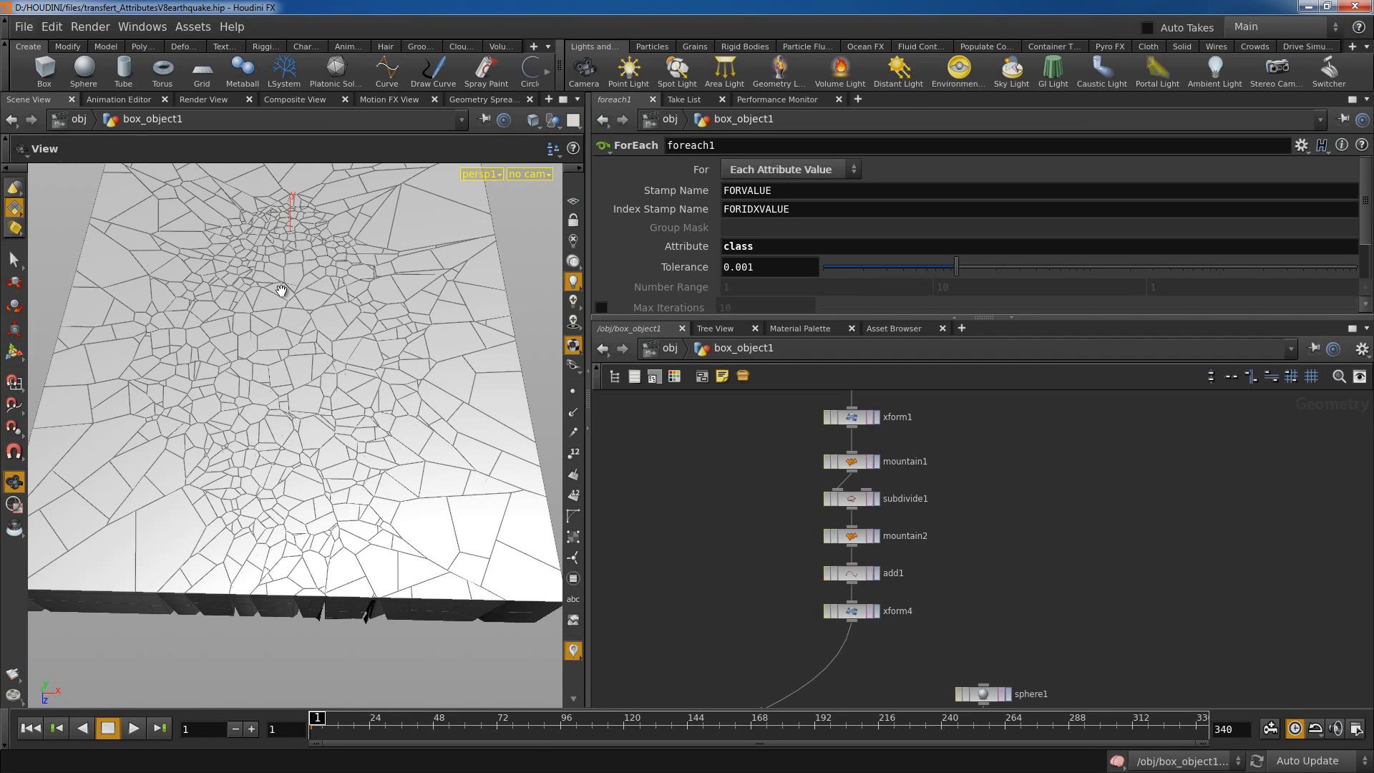
pyautogui.moveTo(355, 482); pyautogui.dragTo(267, 587)
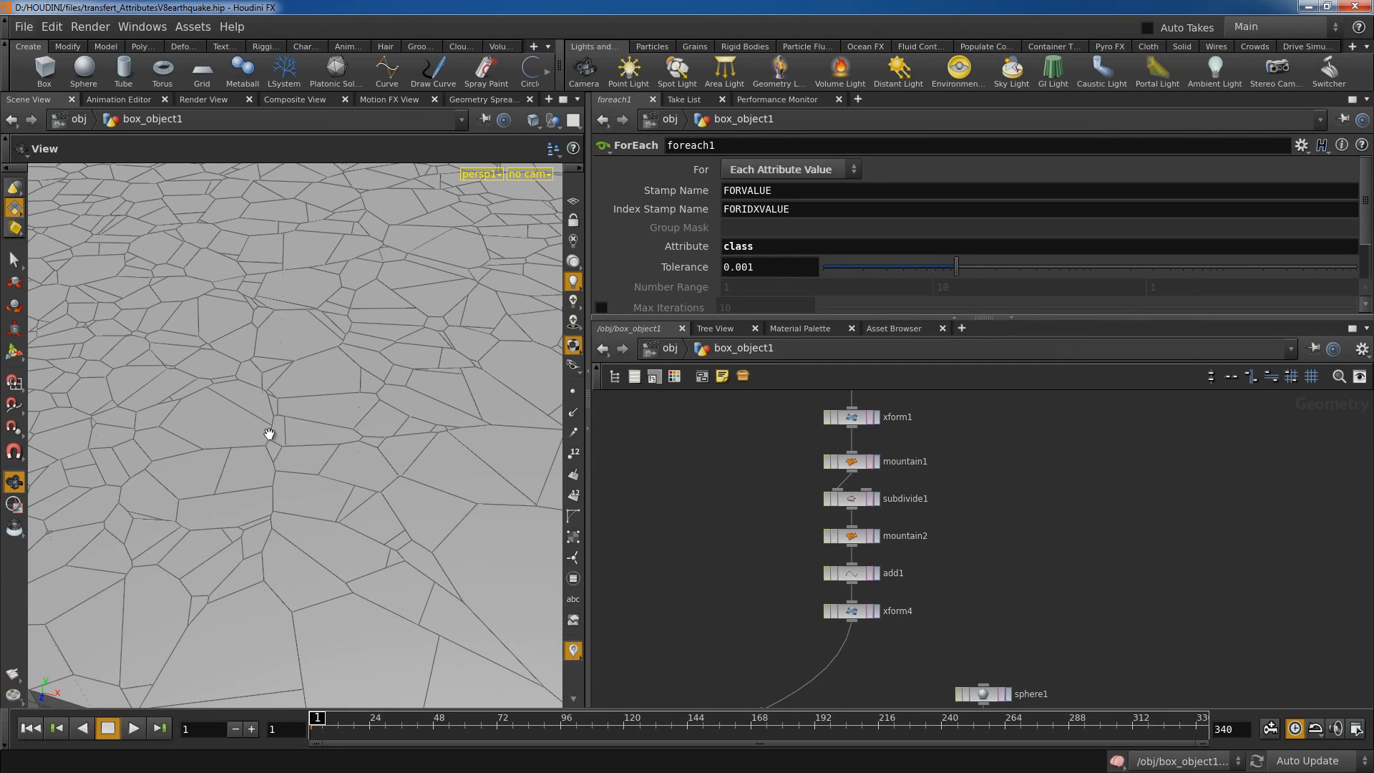
pyautogui.moveTo(226, 292); pyautogui.dragTo(266, 348)
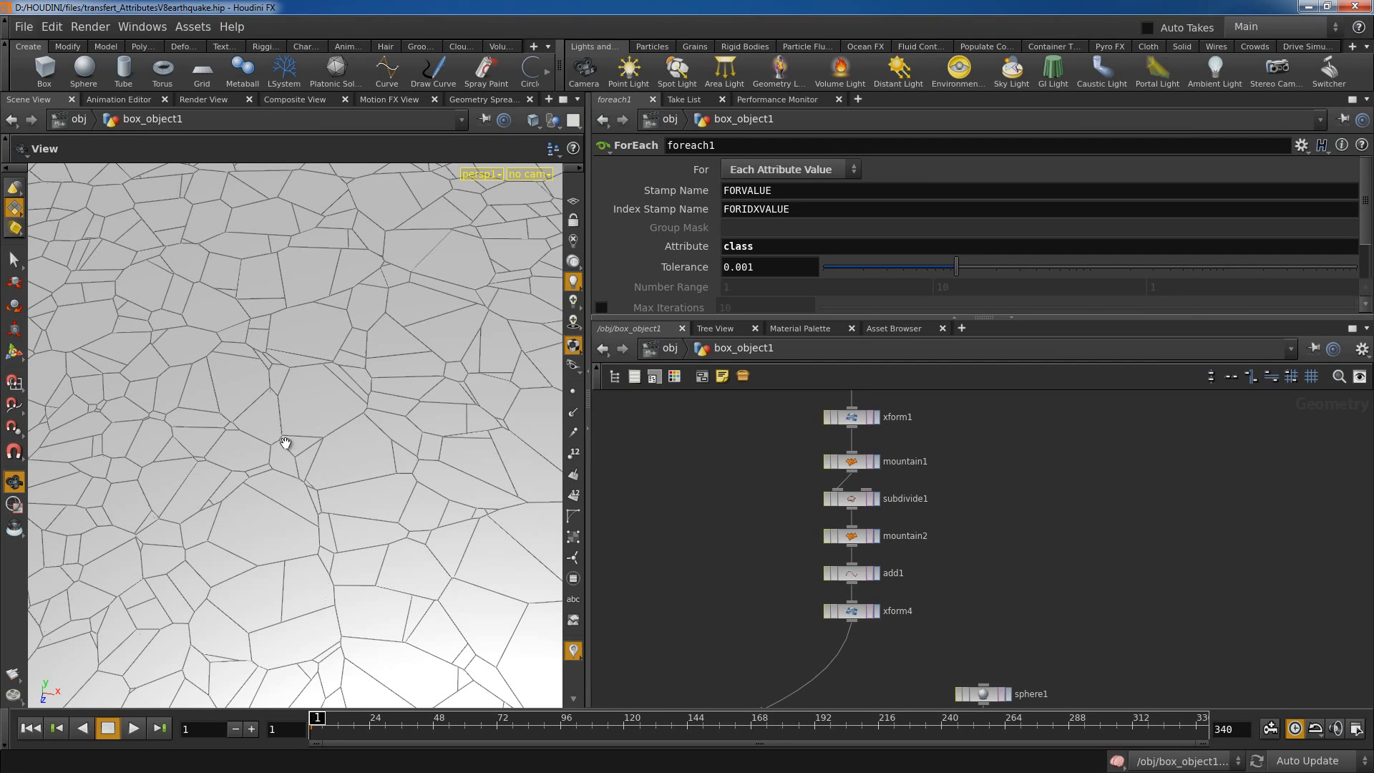
pyautogui.moveTo(329, 546); pyautogui.dragTo(293, 522)
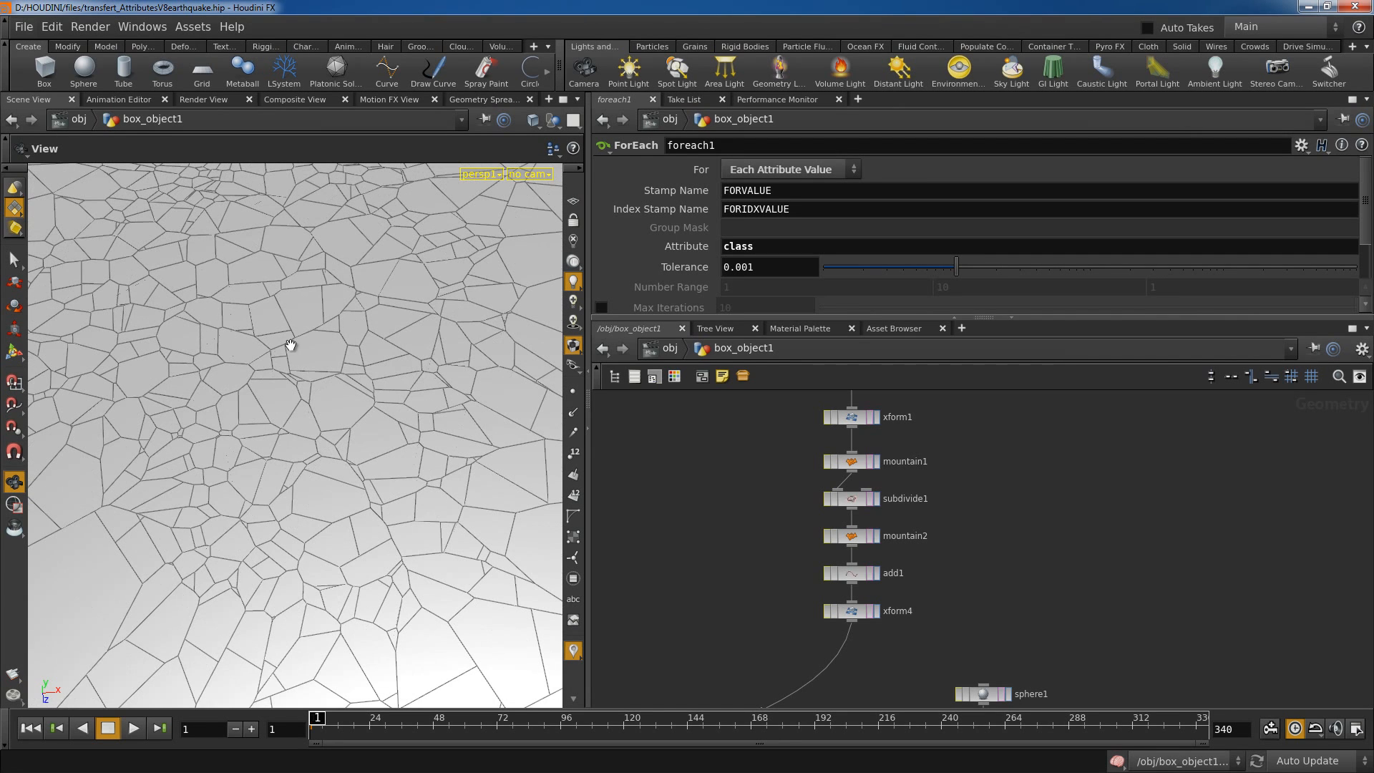
pyautogui.moveTo(353, 316); pyautogui.dragTo(283, 409)
pyautogui.moveTo(326, 321); pyautogui.dragTo(316, 482, button='middle')
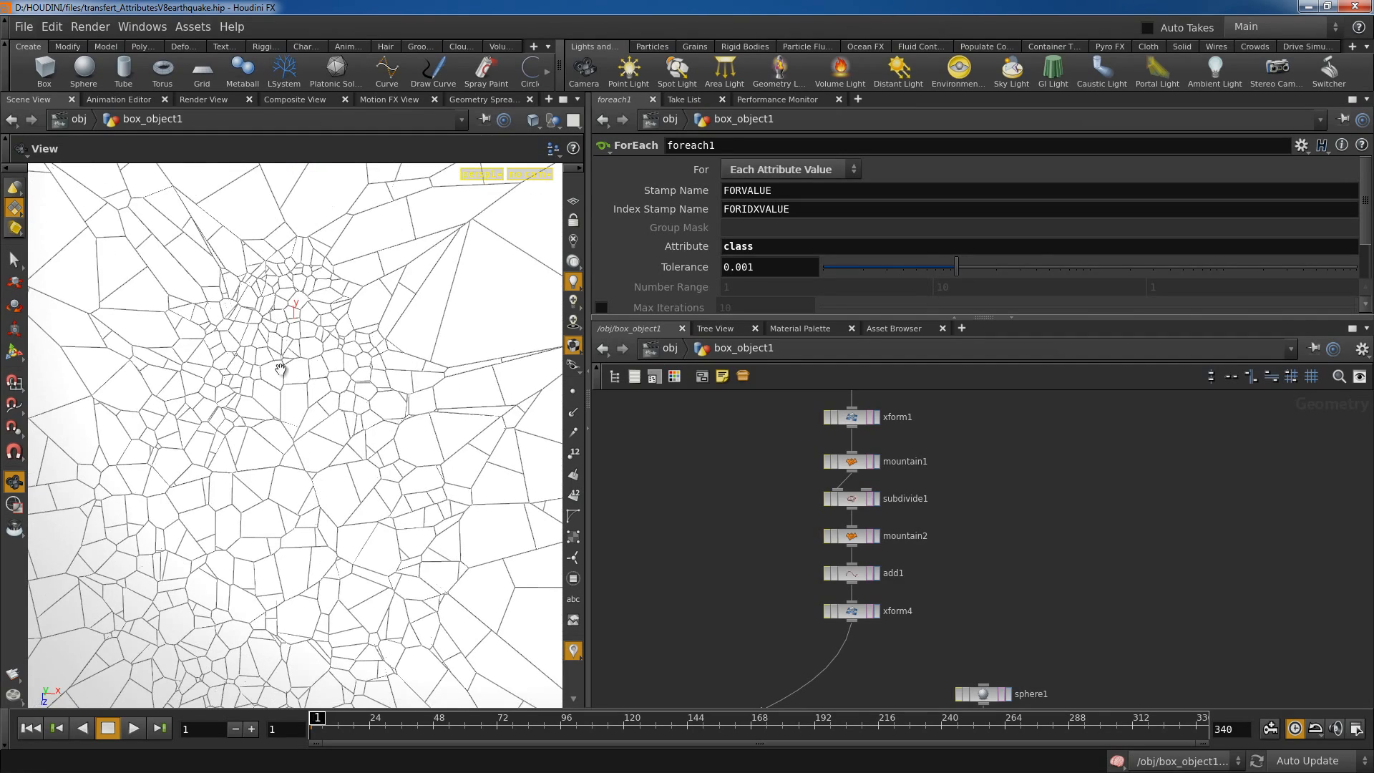
pyautogui.moveTo(279, 369); pyautogui.dragTo(294, 522)
pyautogui.moveTo(294, 521); pyautogui.dragTo(339, 526, button='right')
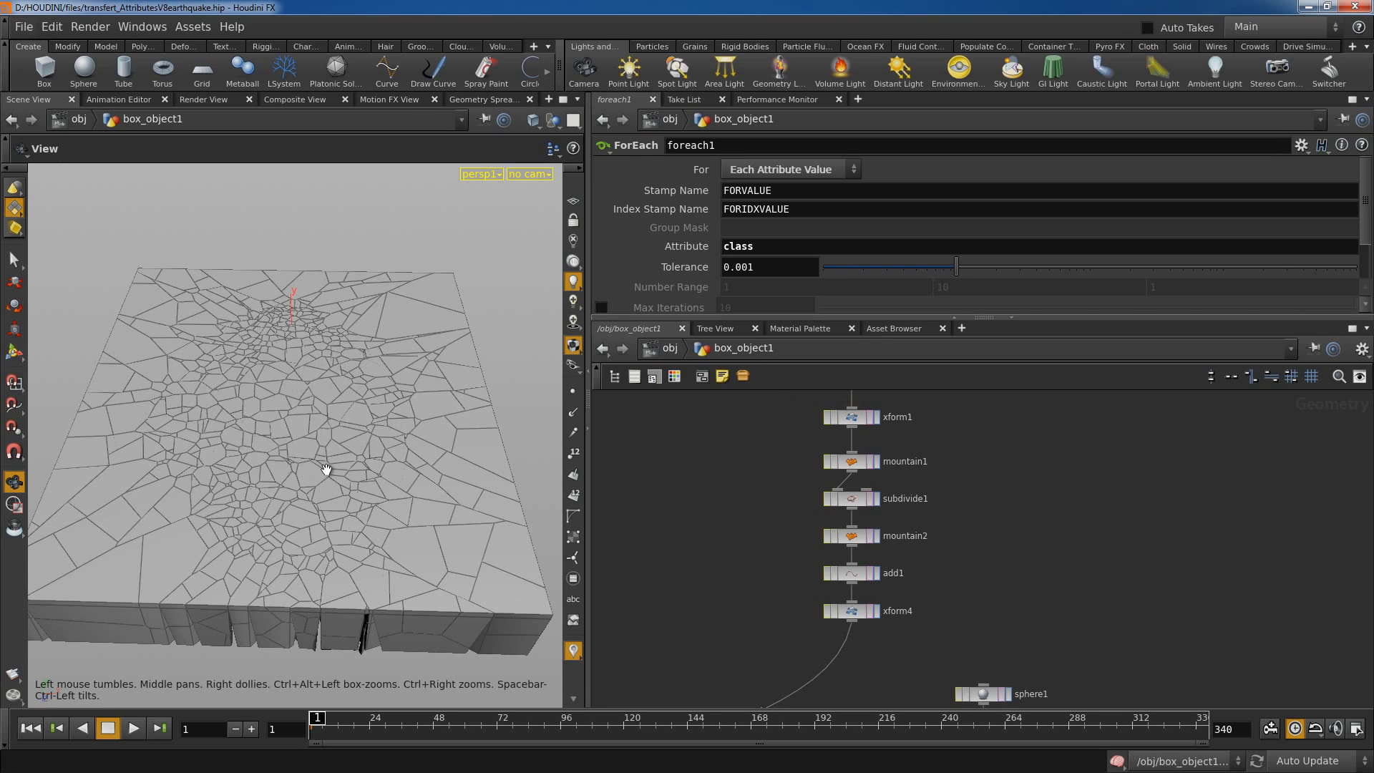
pyautogui.moveTo(325, 469); pyautogui.dragTo(335, 451)
pyautogui.moveTo(335, 451); pyautogui.dragTo(376, 473, button='right')
pyautogui.moveTo(376, 473); pyautogui.dragTo(297, 527)
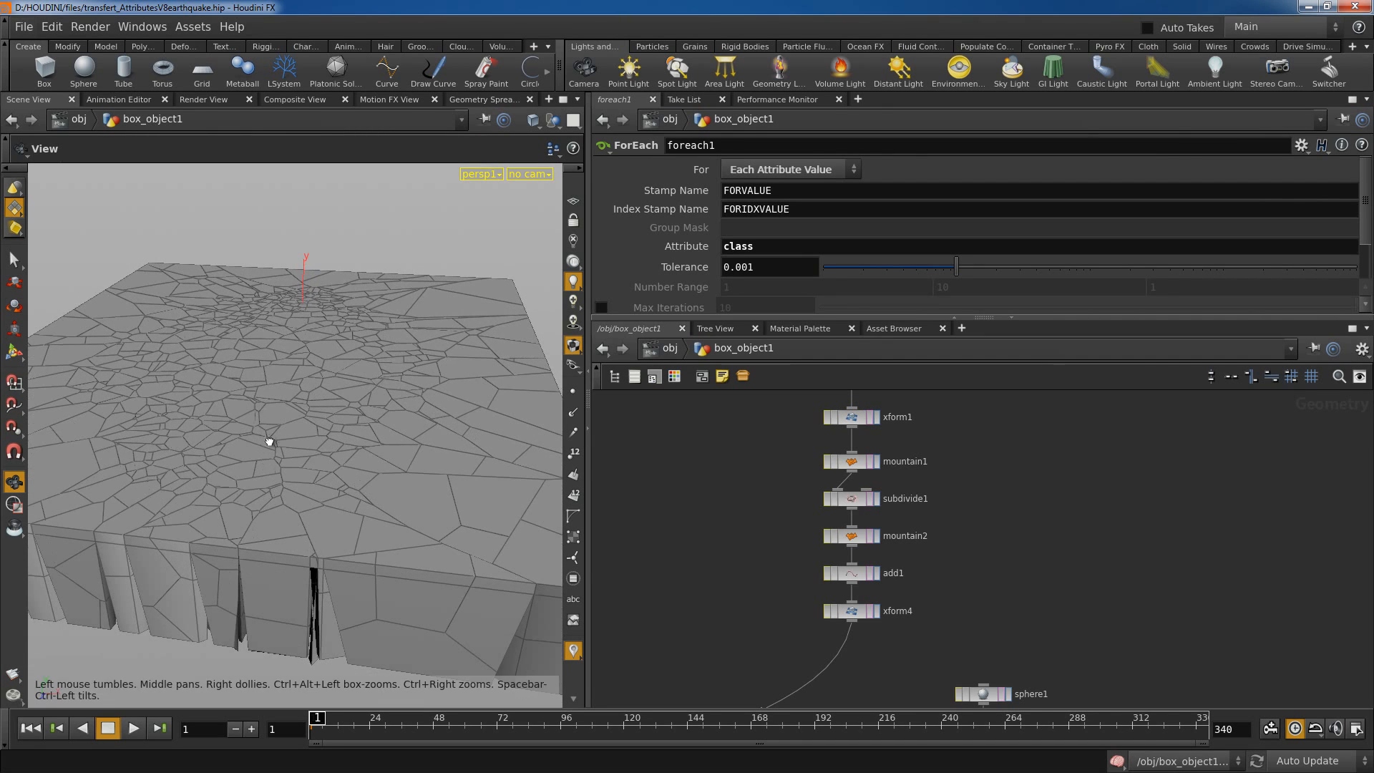
pyautogui.moveTo(269, 442); pyautogui.dragTo(385, 459)
pyautogui.moveTo(350, 491); pyautogui.dragTo(316, 498, button='right')
# Display and select the assemble1 node below foreach1 and examine its output prefix and name attribute settings.
pyautogui.moveTo(920, 637); pyautogui.dragTo(960, 580, button='middle')
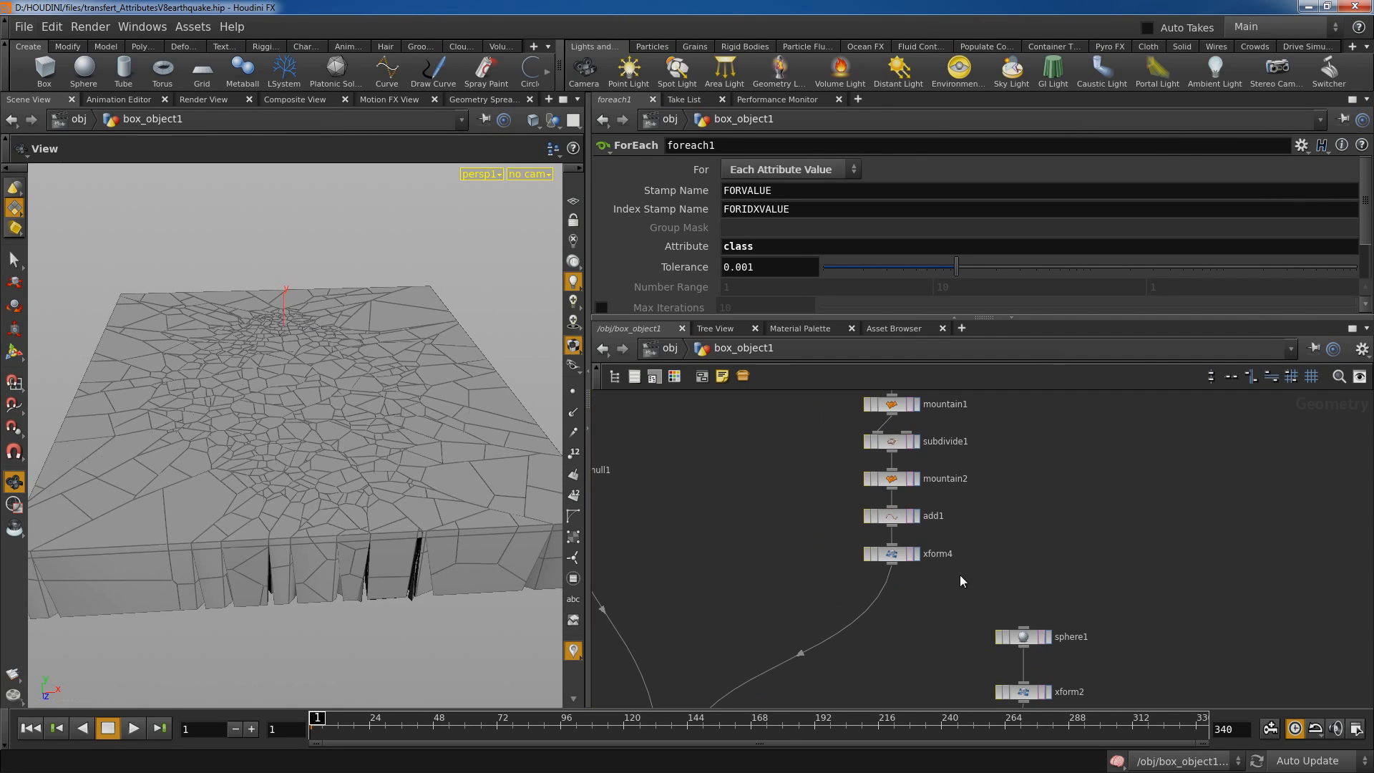
pyautogui.moveTo(712, 614); pyautogui.dragTo(750, 548, button='middle')
pyautogui.moveTo(882, 662)
pyautogui.mouseDown(button='middle')
pyautogui.moveTo(874, 563)
pyautogui.moveTo(905, 563)
pyautogui.mouseUp(button='middle')
pyautogui.scroll(-3, 838, 614)
pyautogui.moveTo(819, 627); pyautogui.dragTo(850, 545, button='middle')
pyautogui.scroll(3, 854, 545)
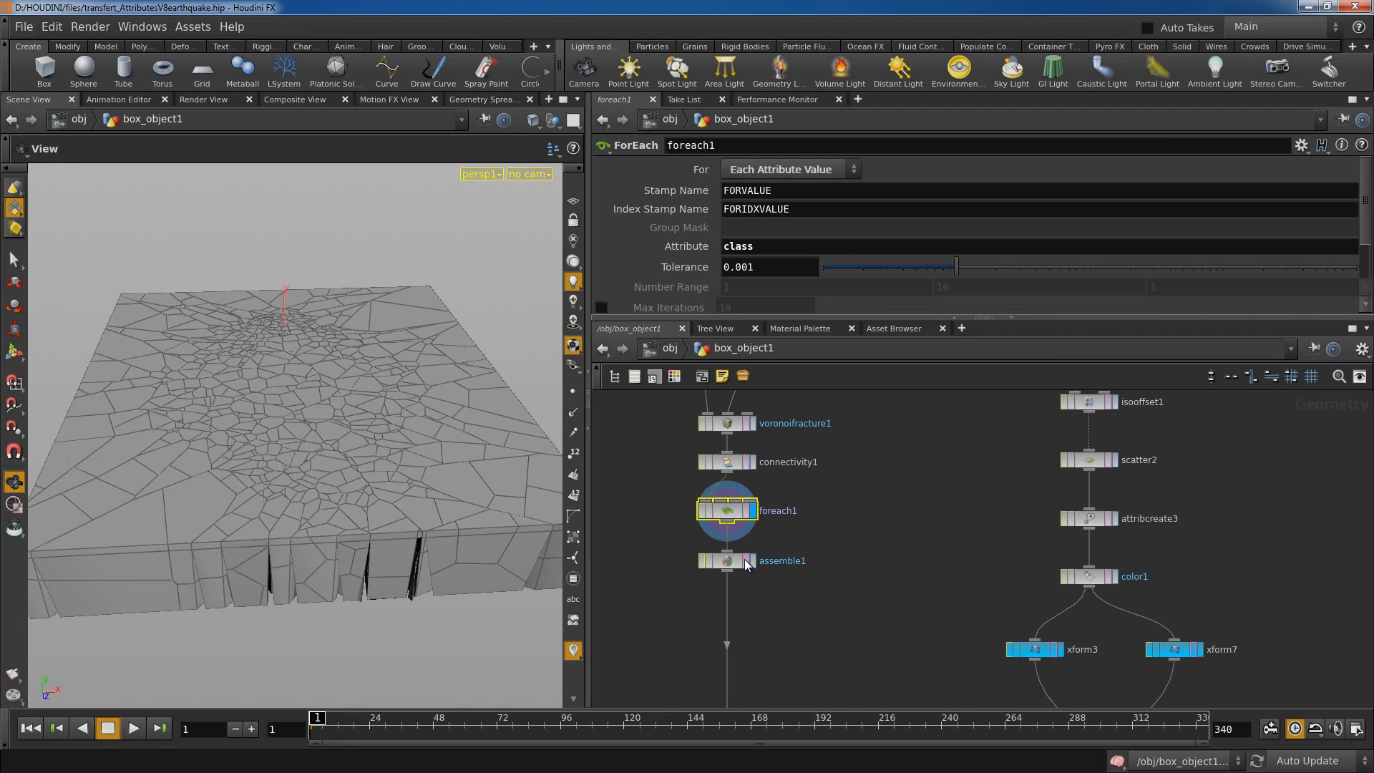
pyautogui.click(752, 561)
pyautogui.moveTo(839, 620); pyautogui.dragTo(861, 542, button='middle')
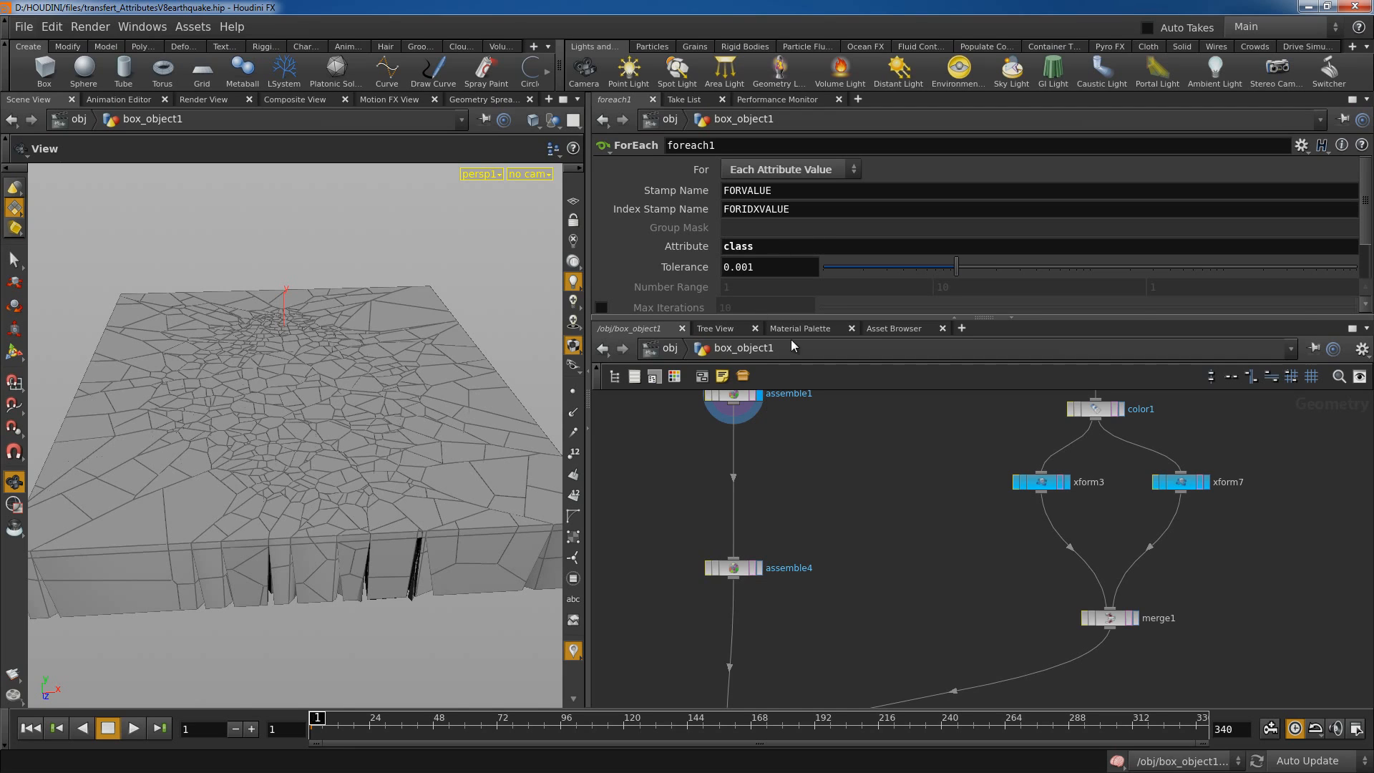
pyautogui.click(741, 403)
pyautogui.scroll(-1, 749, 209)
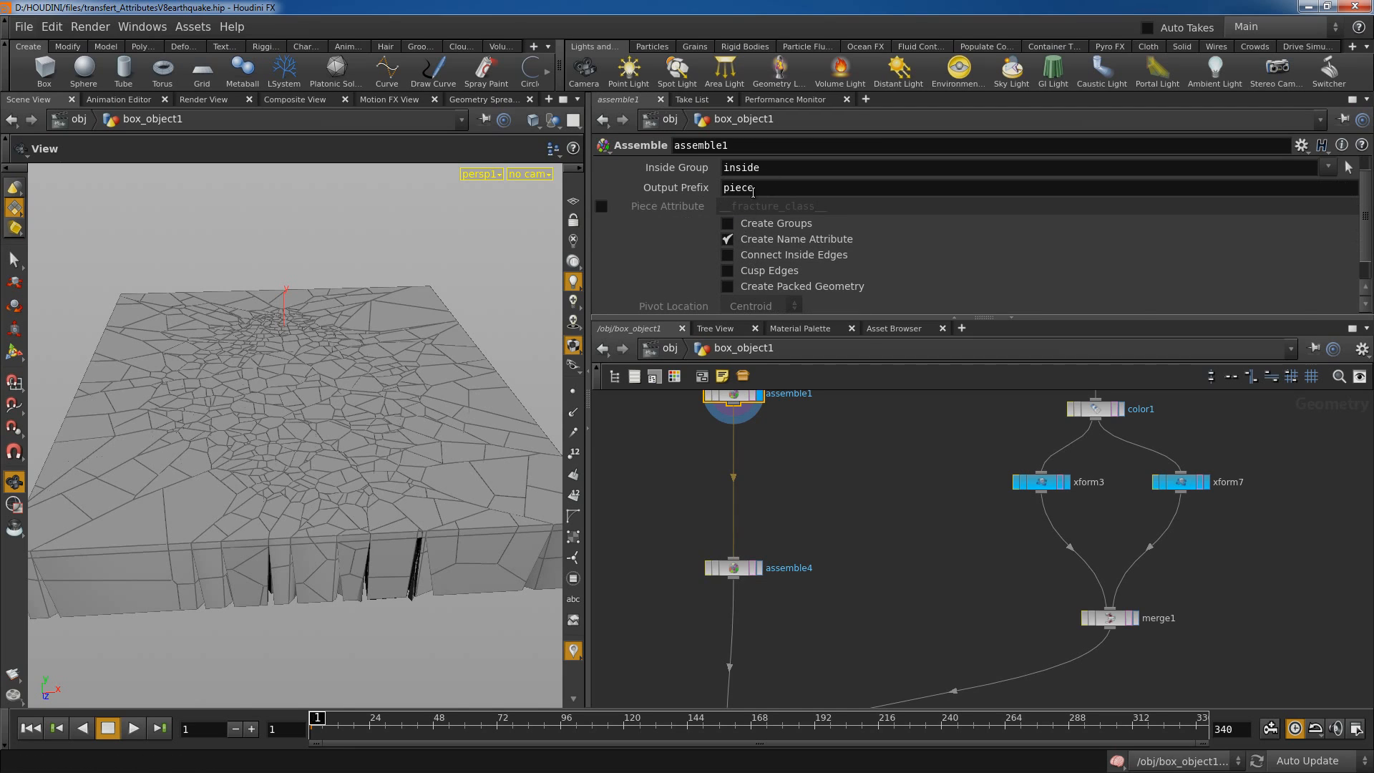
# Select and display assemble4, turning its Cusp Edges option off and back on to compare the ground's shading.
pyautogui.moveTo(895, 535); pyautogui.dragTo(858, 503, button='middle')
pyautogui.click(735, 535)
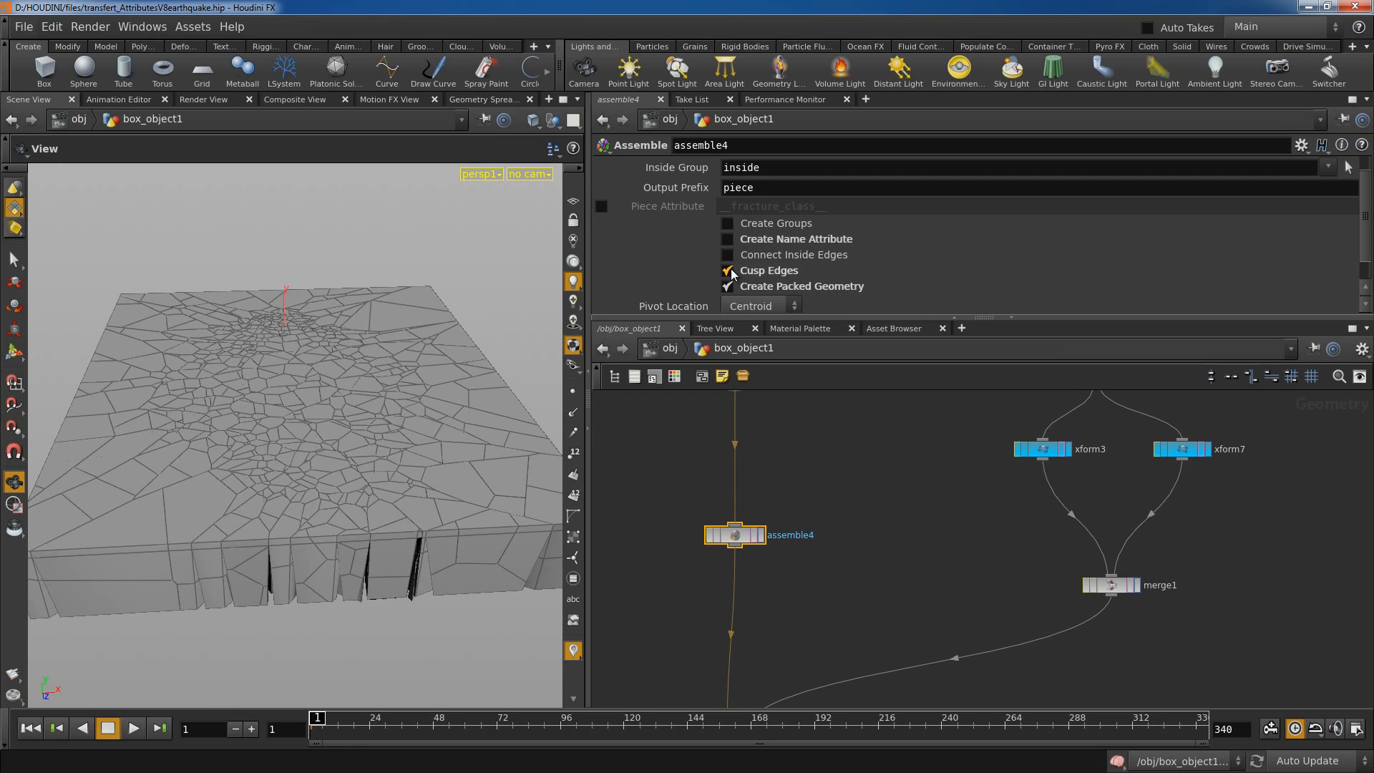
pyautogui.click(729, 271)
pyautogui.click(761, 540)
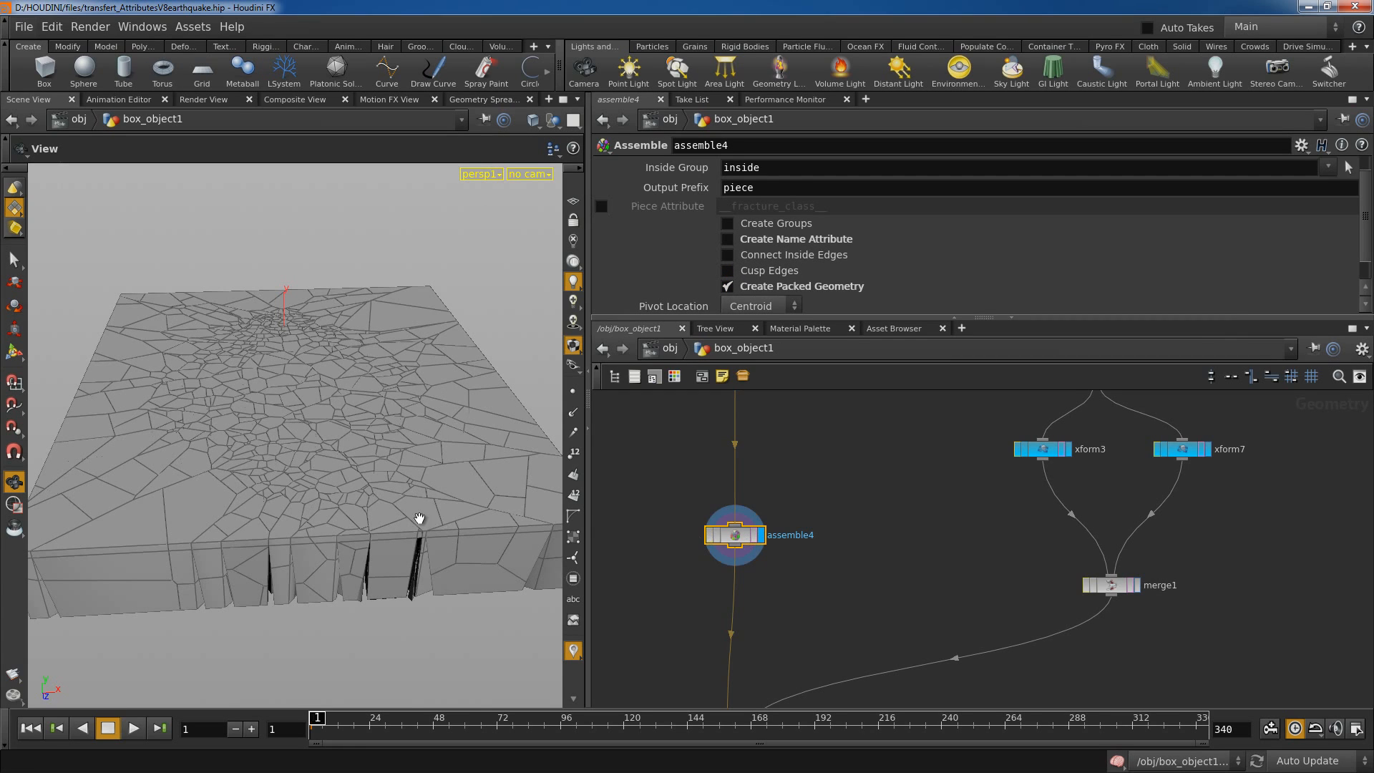
pyautogui.click(728, 272)
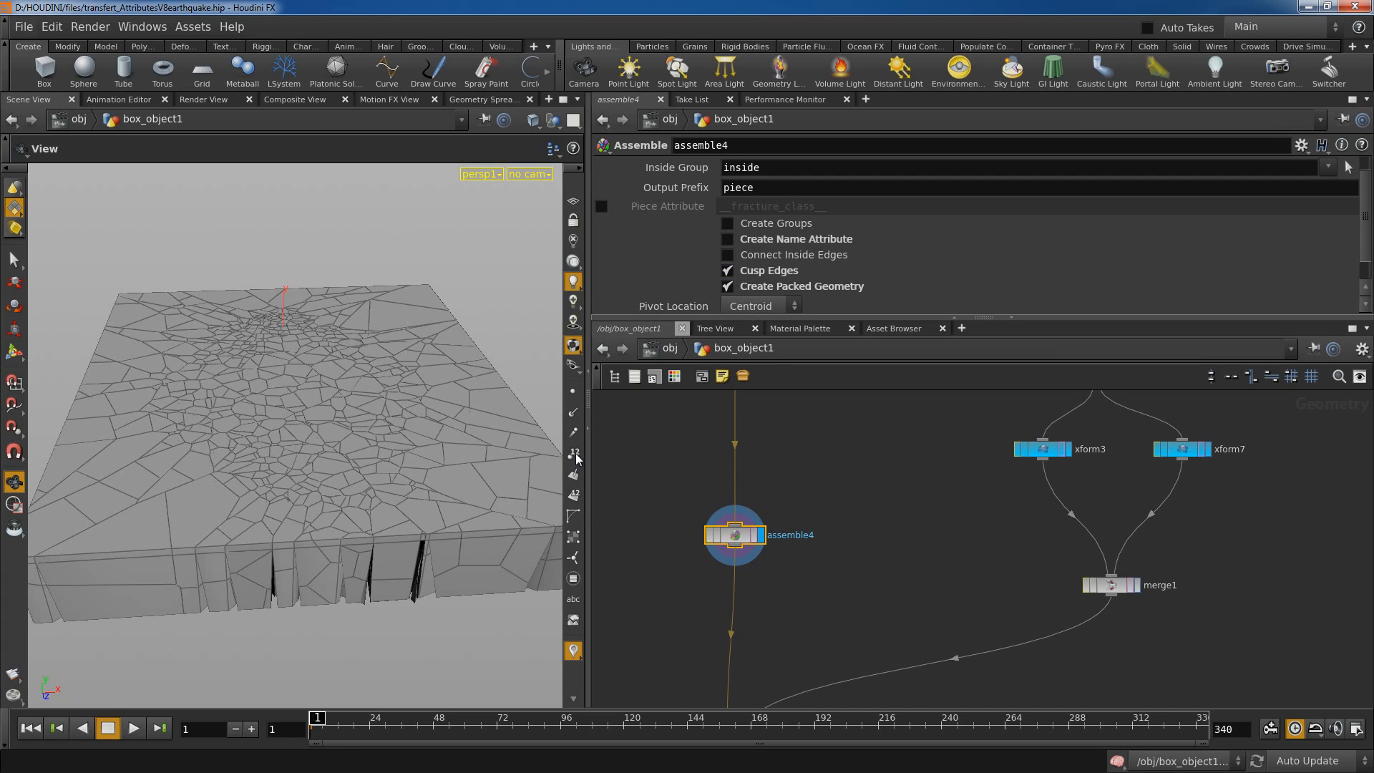
# Inspect the packed ground from another angle, then select the solver1 node and examine its simulation settings.
pyautogui.moveTo(862, 553); pyautogui.dragTo(873, 507, button='middle')
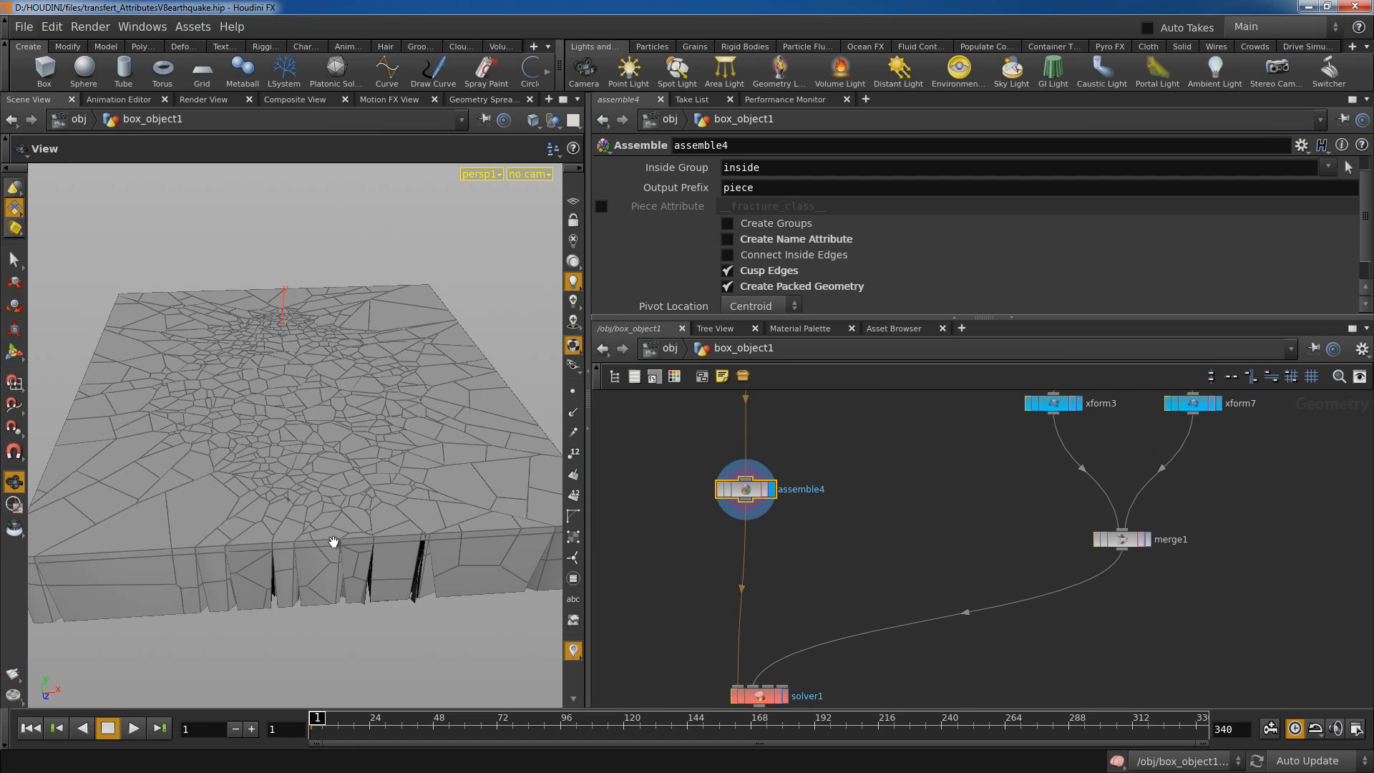
pyautogui.moveTo(328, 499); pyautogui.dragTo(368, 531)
pyautogui.scroll(-3, 368, 530)
pyautogui.moveTo(953, 697); pyautogui.dragTo(961, 606, button='middle')
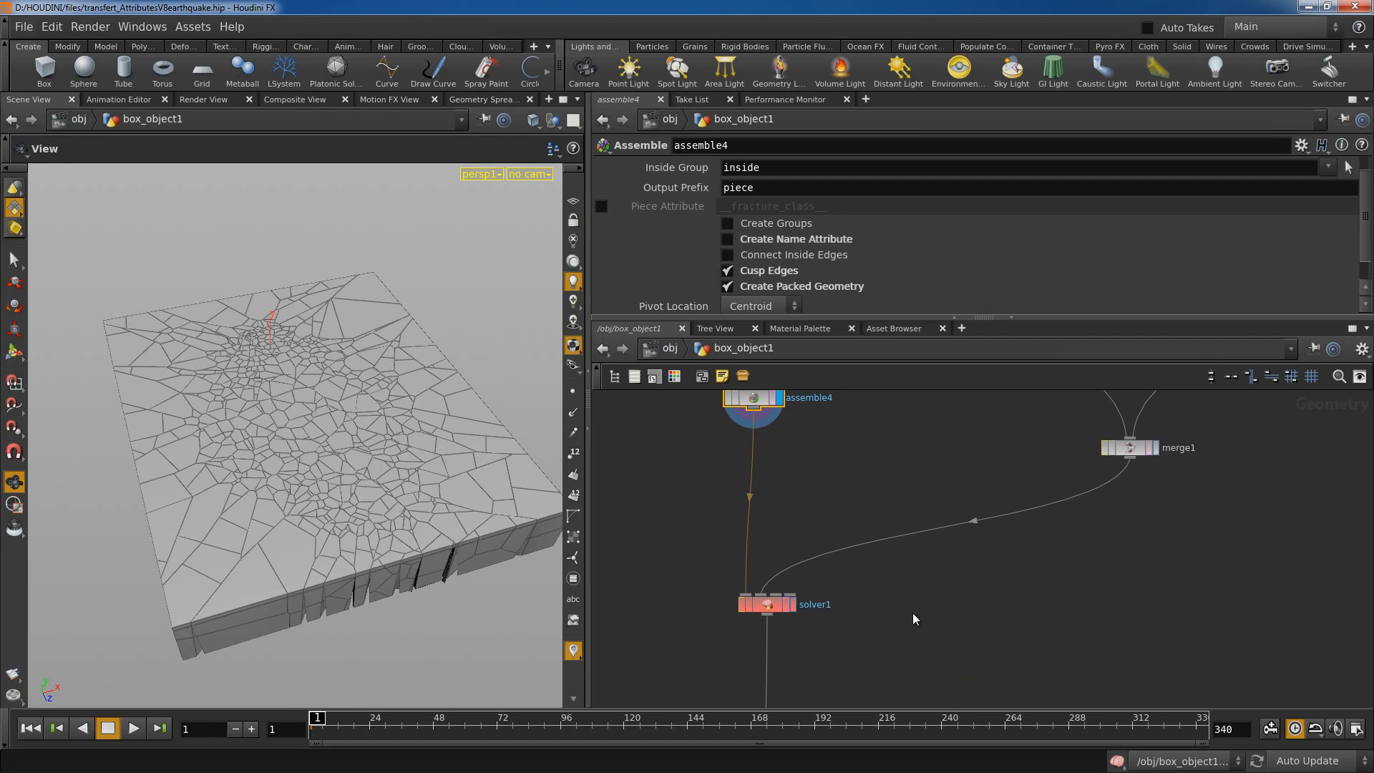
pyautogui.click(764, 605)
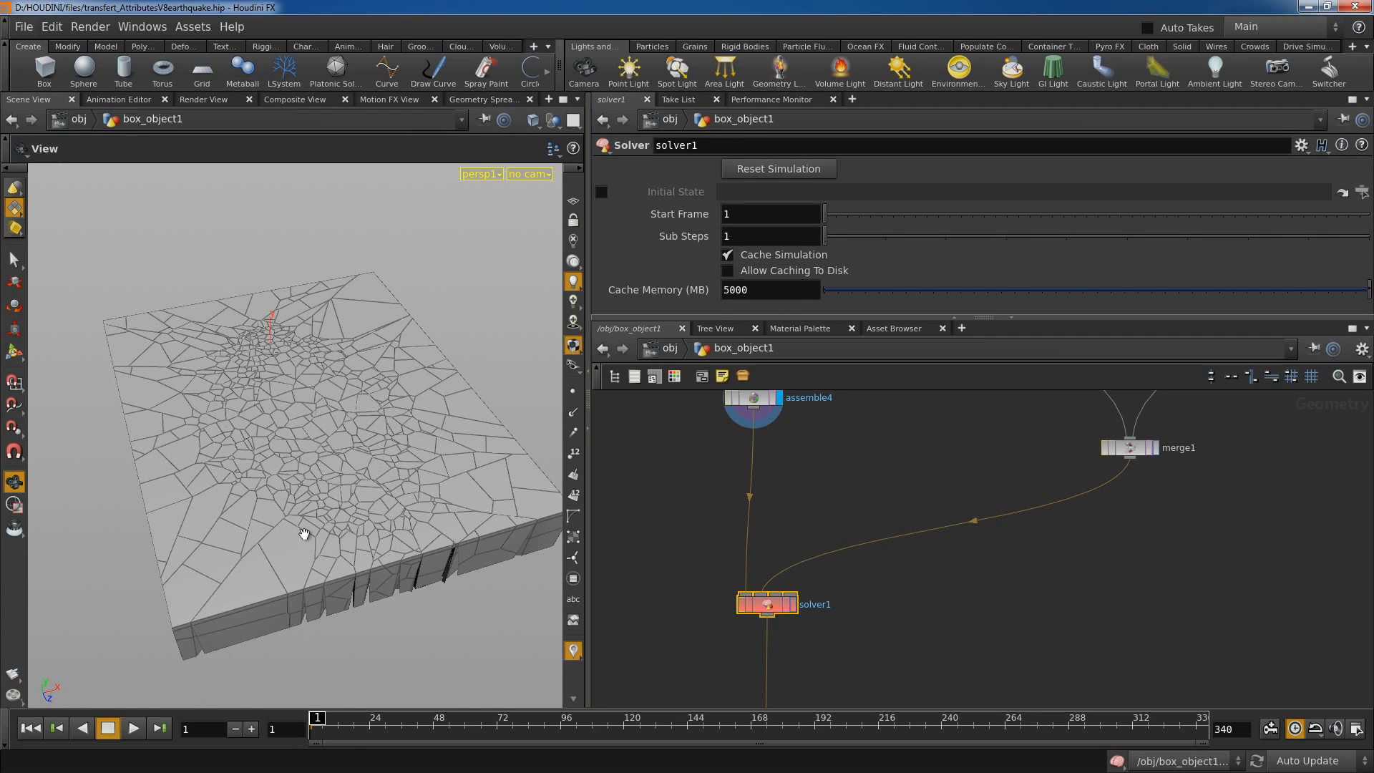
# Display the color1 node in the neighbouring branch and examine its colored scattered points from another angle.
pyautogui.moveTo(1216, 542); pyautogui.dragTo(1102, 595, button='middle')
pyautogui.scroll(-3, 1153, 600)
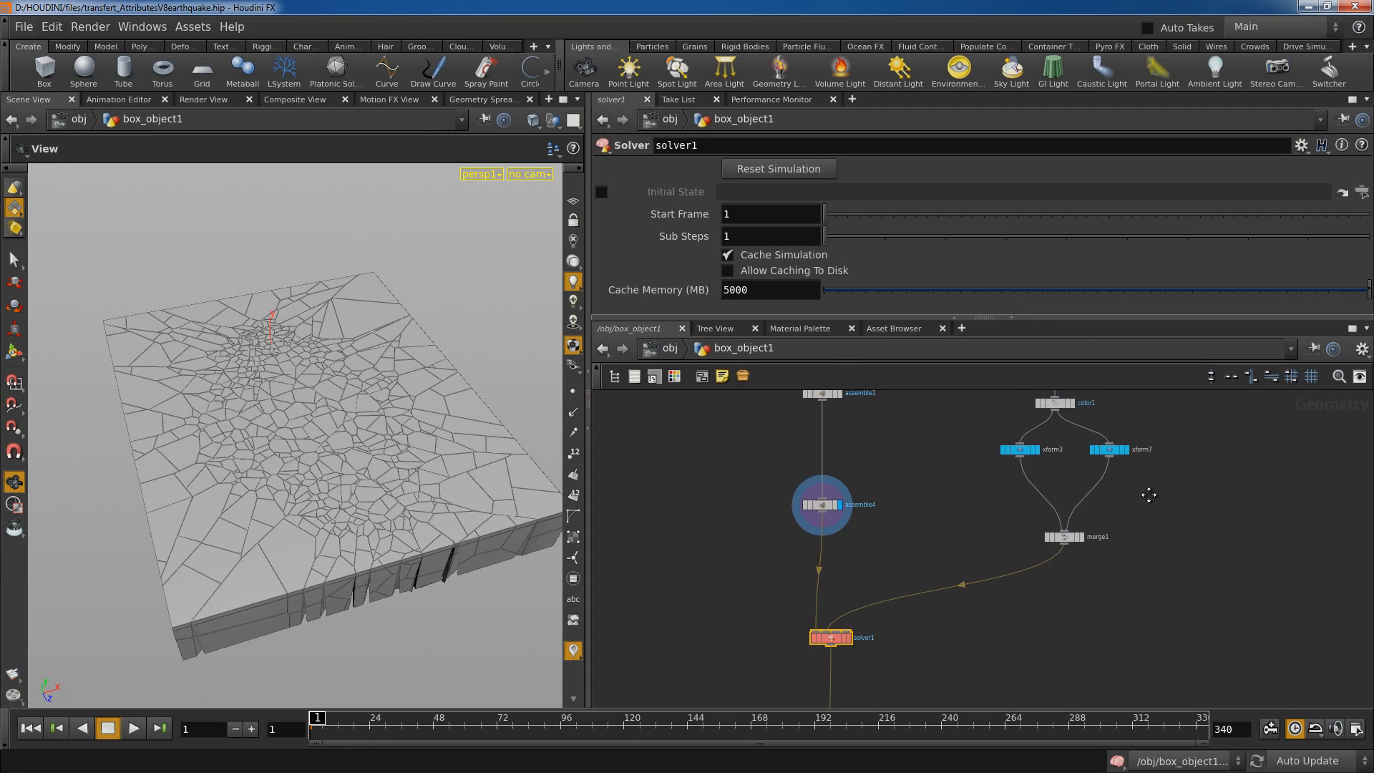
pyautogui.moveTo(1150, 494); pyautogui.dragTo(1078, 617, button='middle')
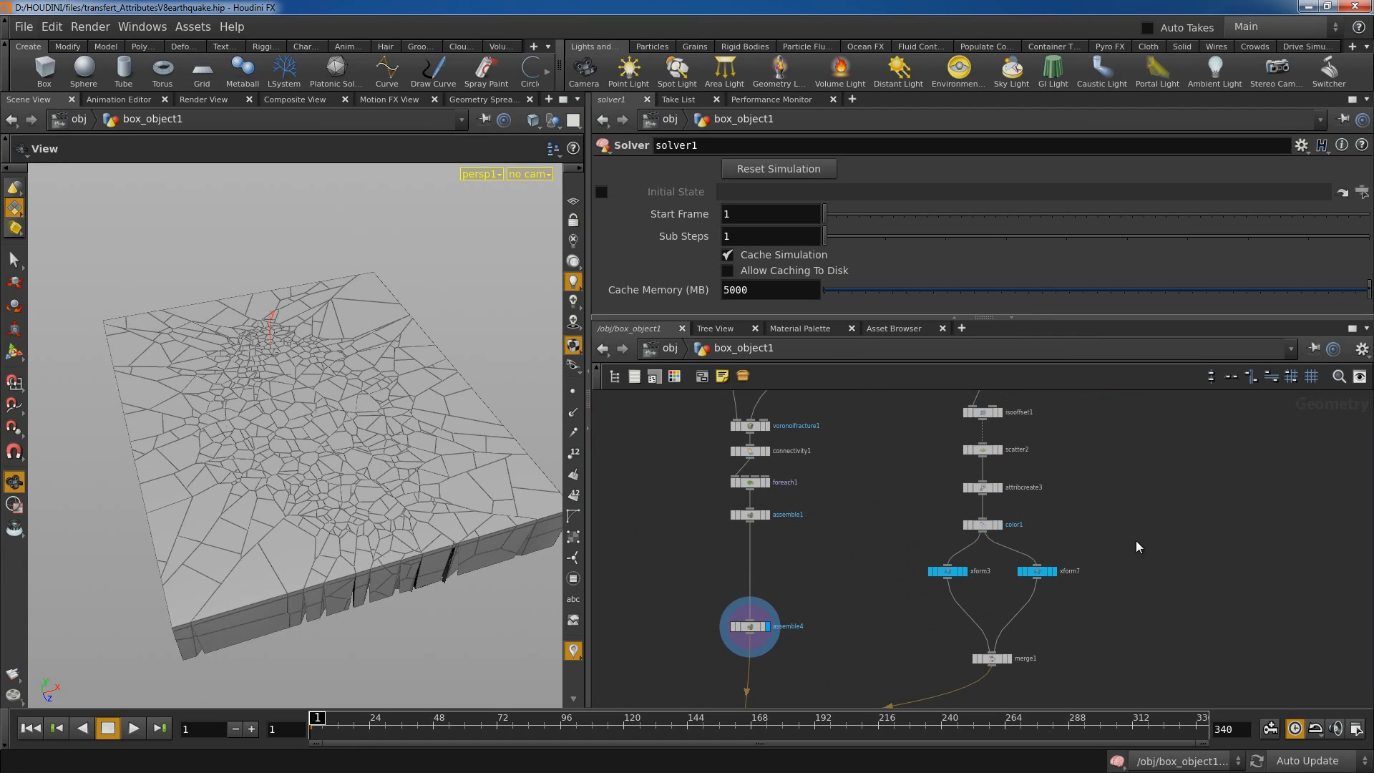
pyautogui.click(1000, 525)
pyautogui.moveTo(282, 491); pyautogui.dragTo(453, 475)
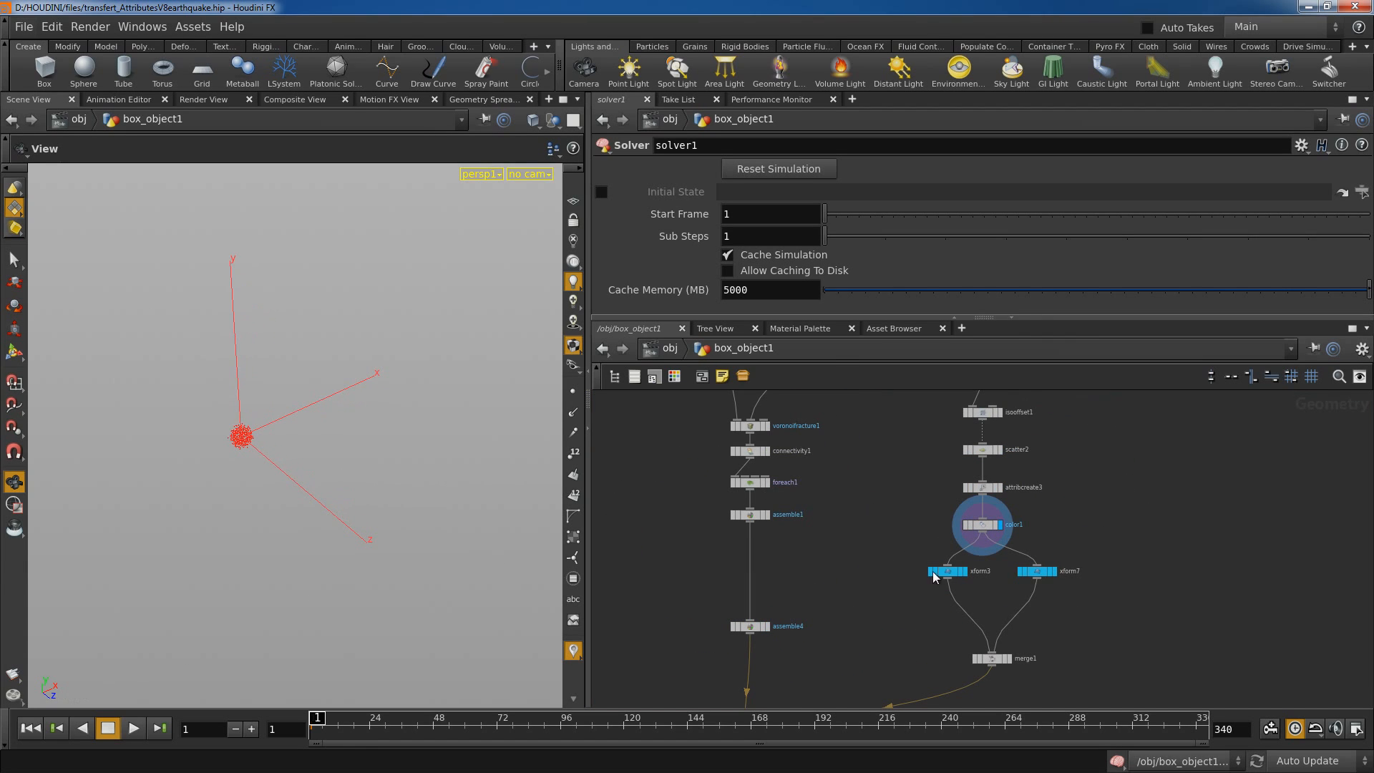
# Display and select merge1 below xform3 and xform7, and play the animation to examine how the source points move.
pyautogui.click(1010, 659)
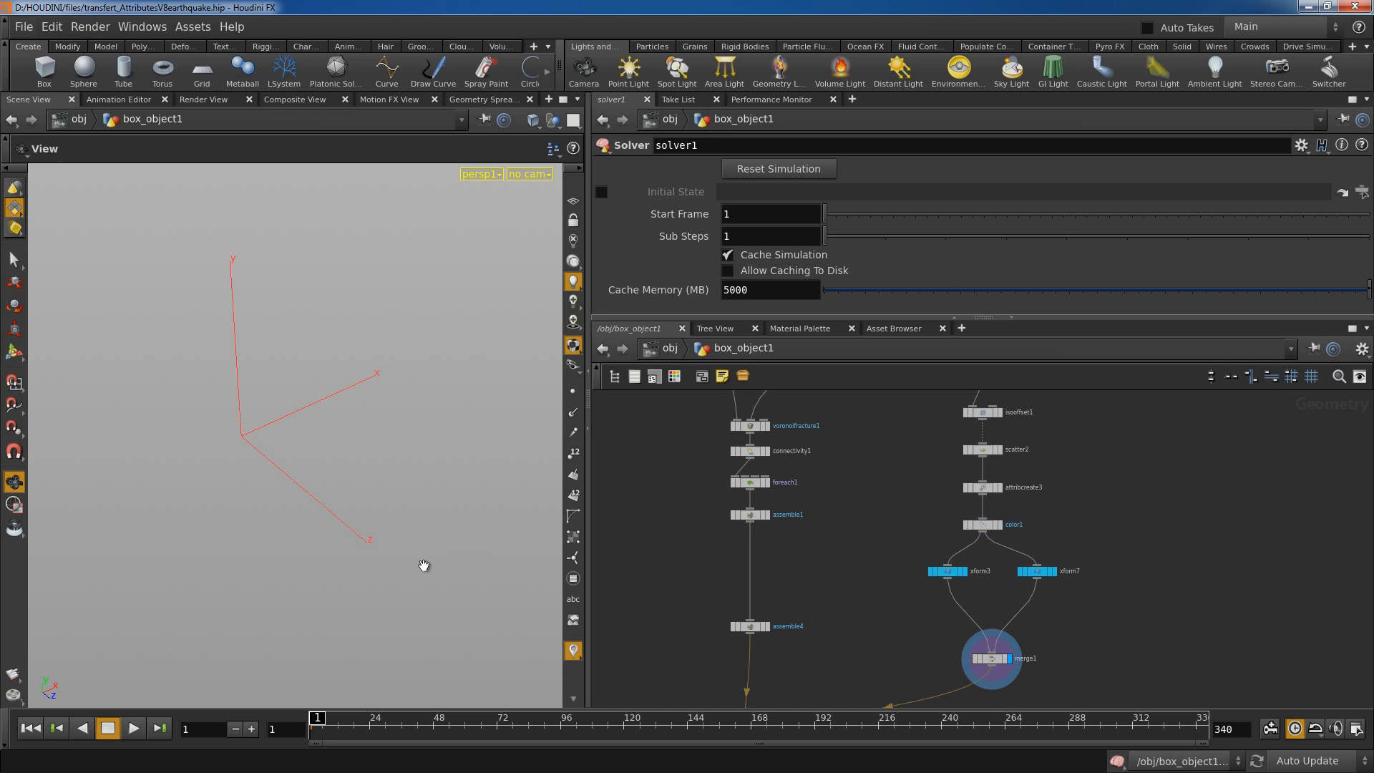
pyautogui.click(999, 659)
pyautogui.moveTo(451, 546); pyautogui.dragTo(251, 537)
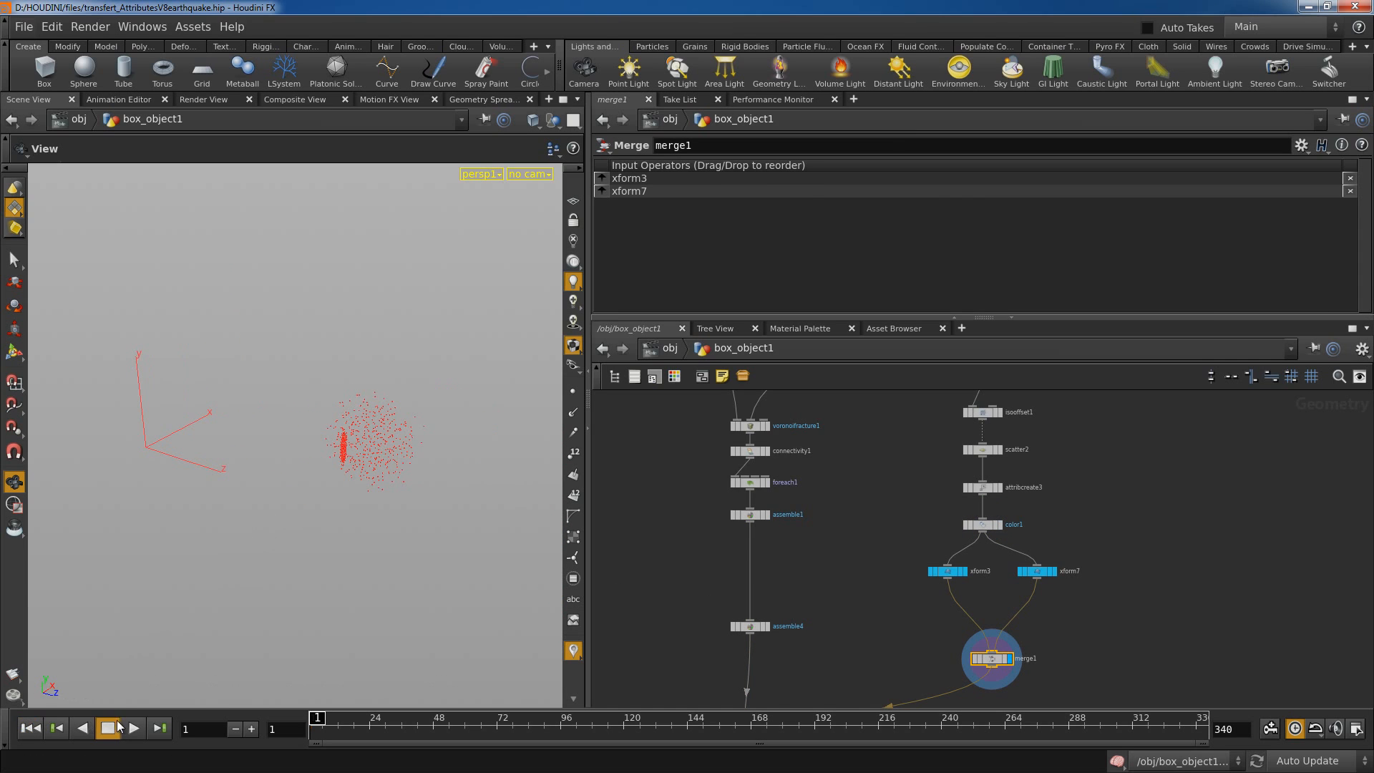
pyautogui.click(134, 727)
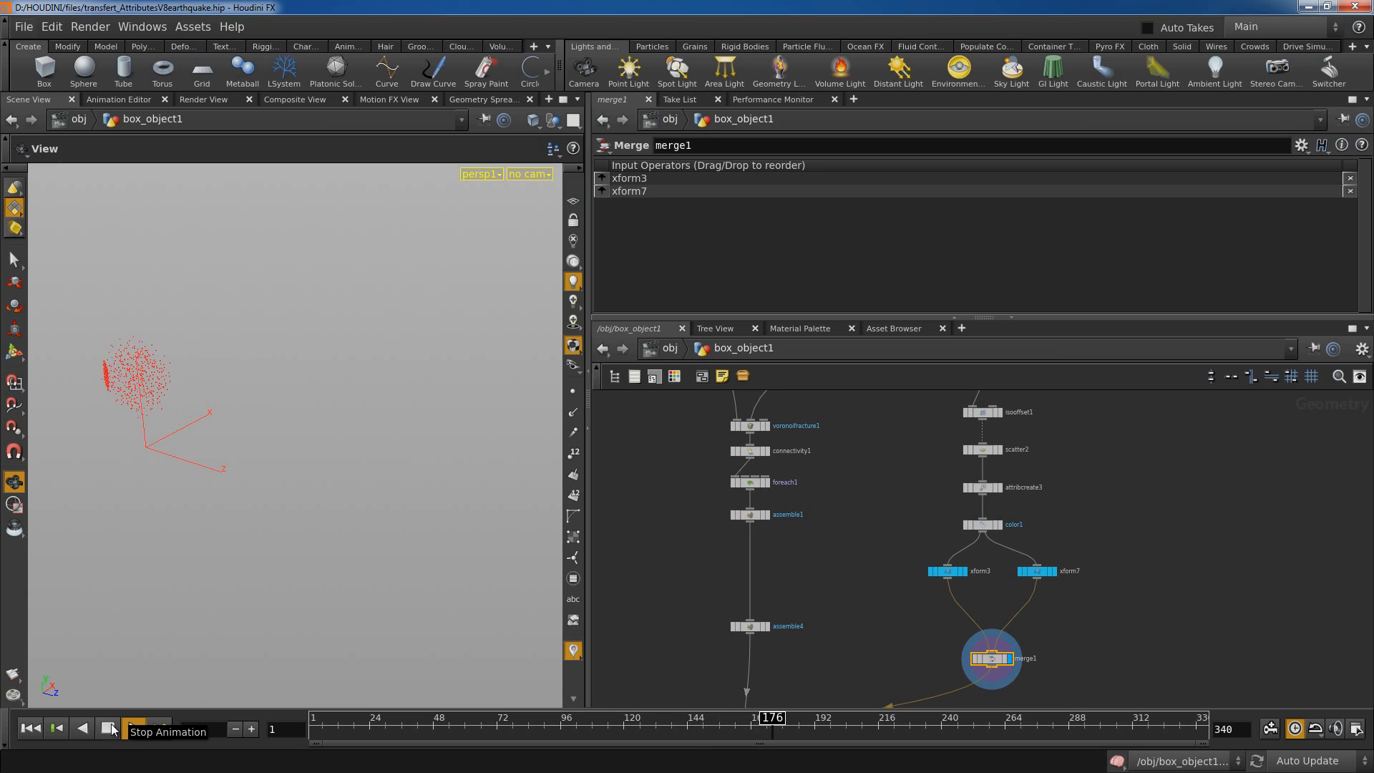
pyautogui.click(109, 728)
# Display and select the OUT_GEO null above dopnet1 to examine the ground geometry sent to the simulation.
pyautogui.moveTo(1124, 633); pyautogui.dragTo(1123, 569, button='middle')
pyautogui.scroll(-3, 1143, 544)
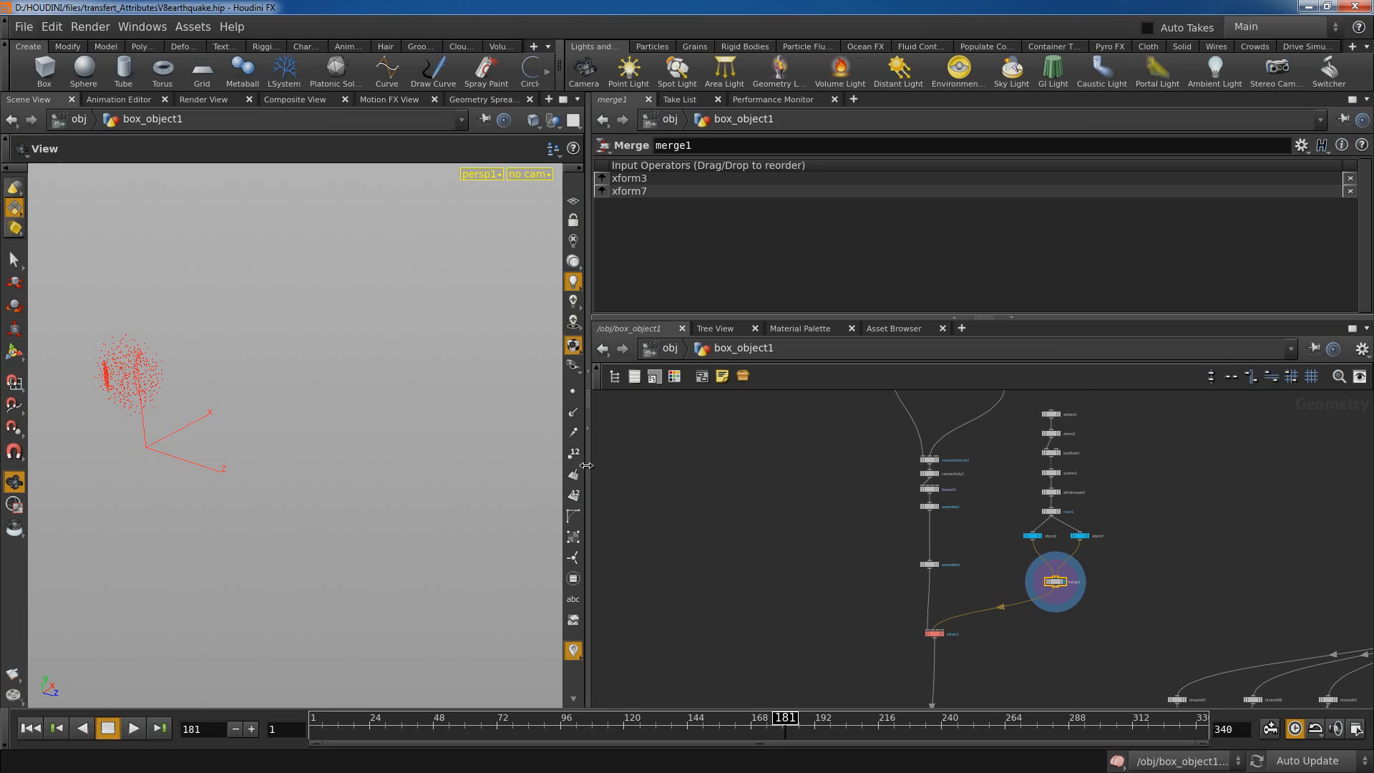
pyautogui.scroll(4, 1119, 514)
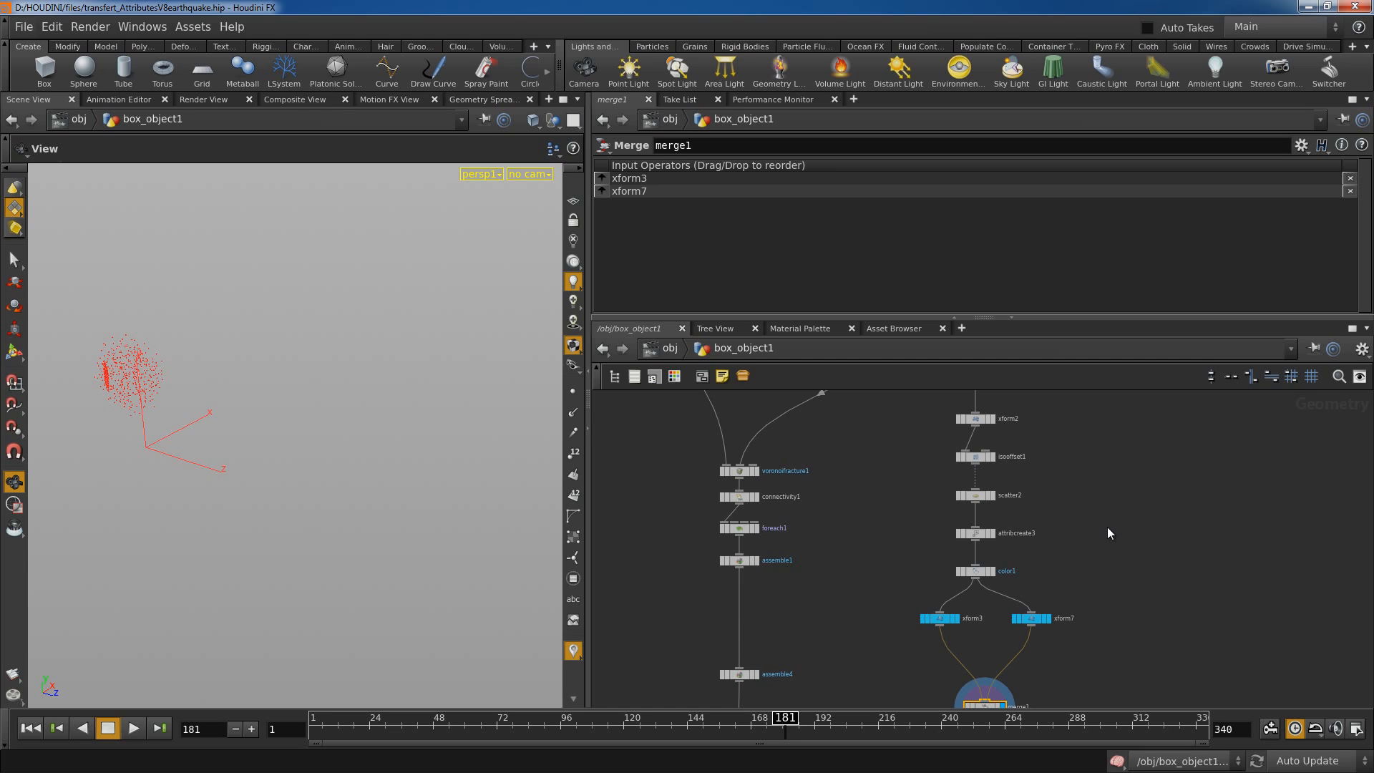
pyautogui.scroll(-3, 1184, 581)
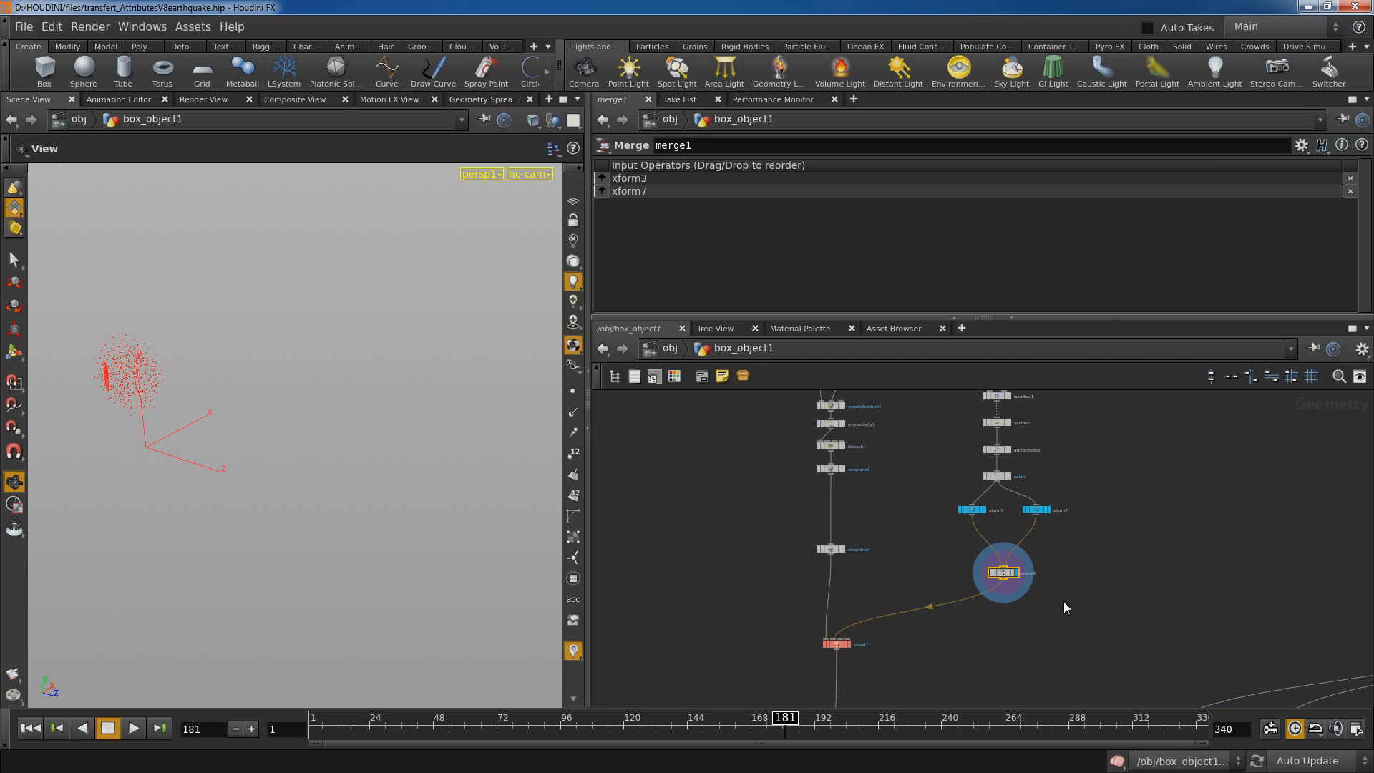
pyautogui.moveTo(1028, 623); pyautogui.dragTo(862, 551, button='middle')
pyautogui.scroll(2, 861, 551)
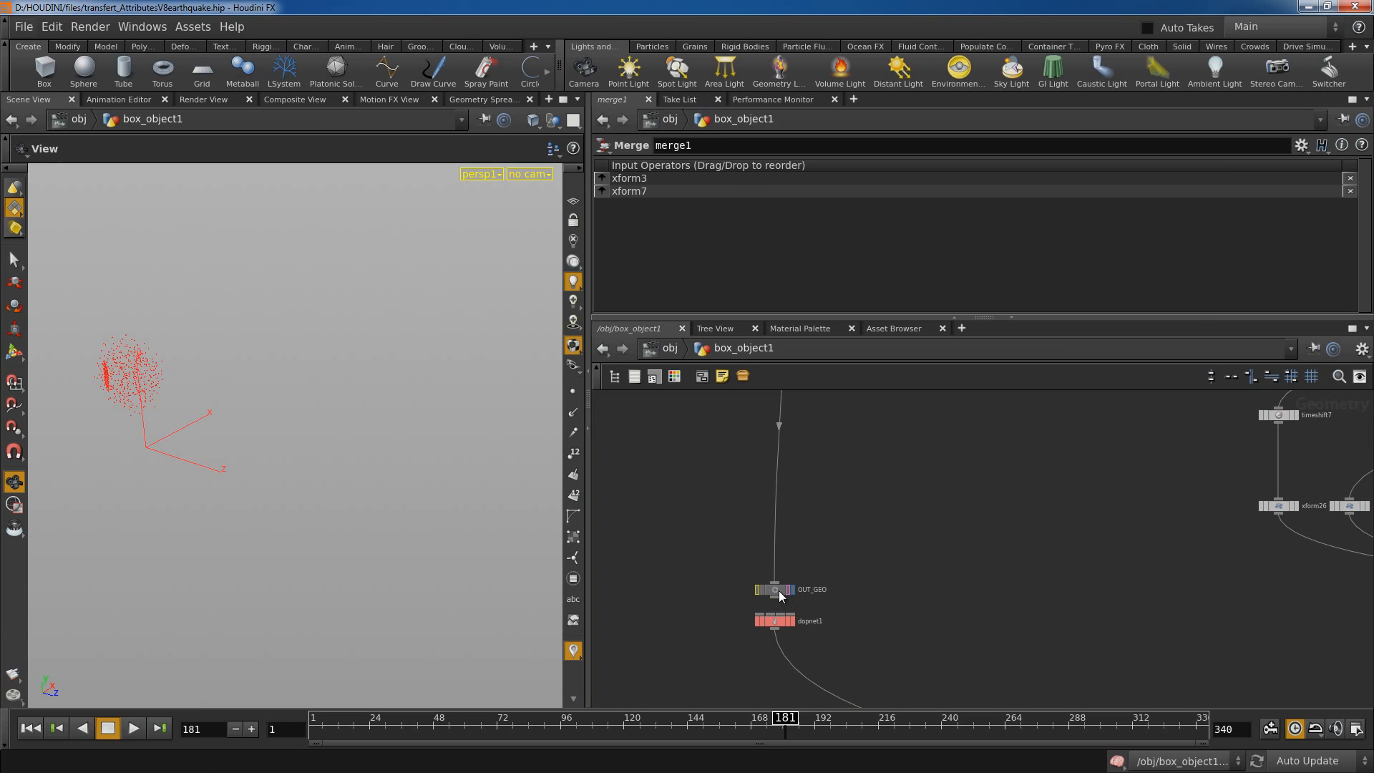
pyautogui.click(779, 592)
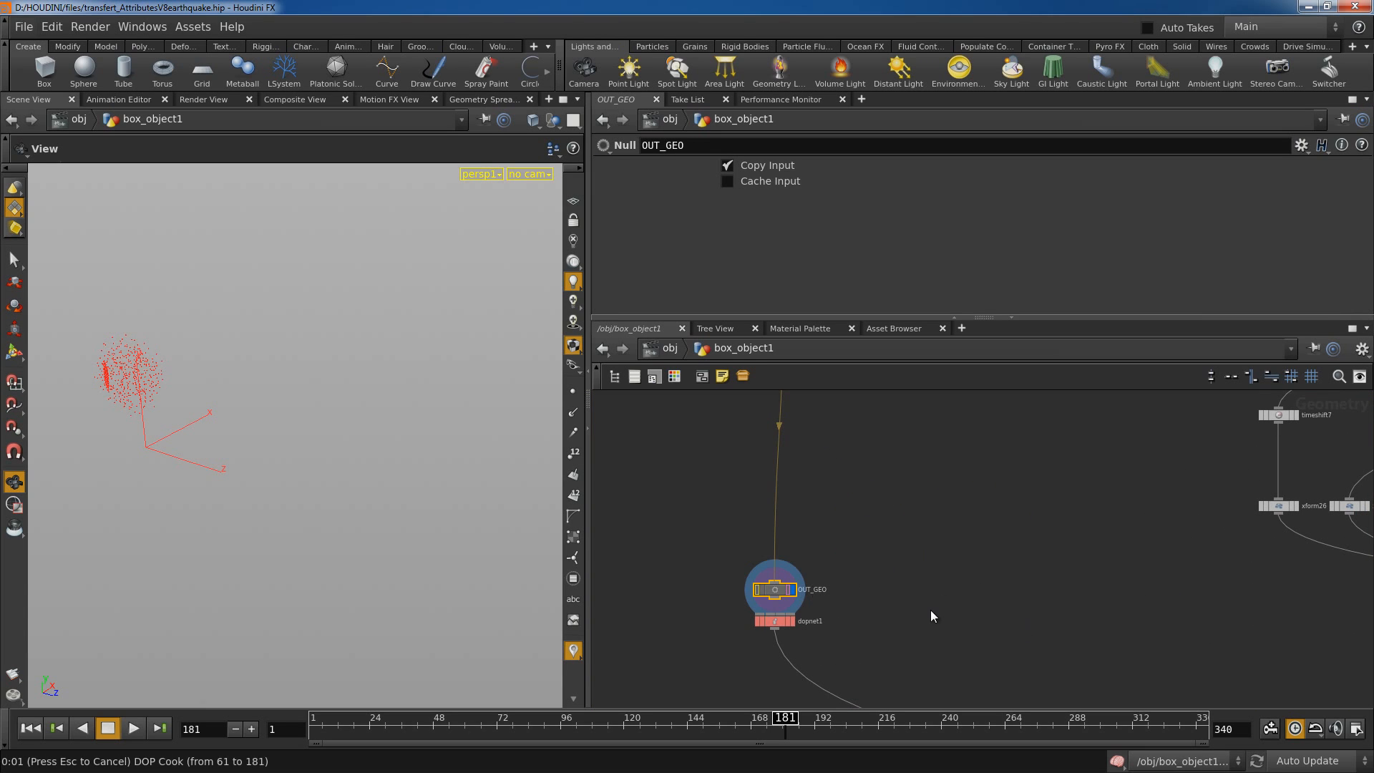
pyautogui.moveTo(930, 602); pyautogui.dragTo(956, 557, button='middle')
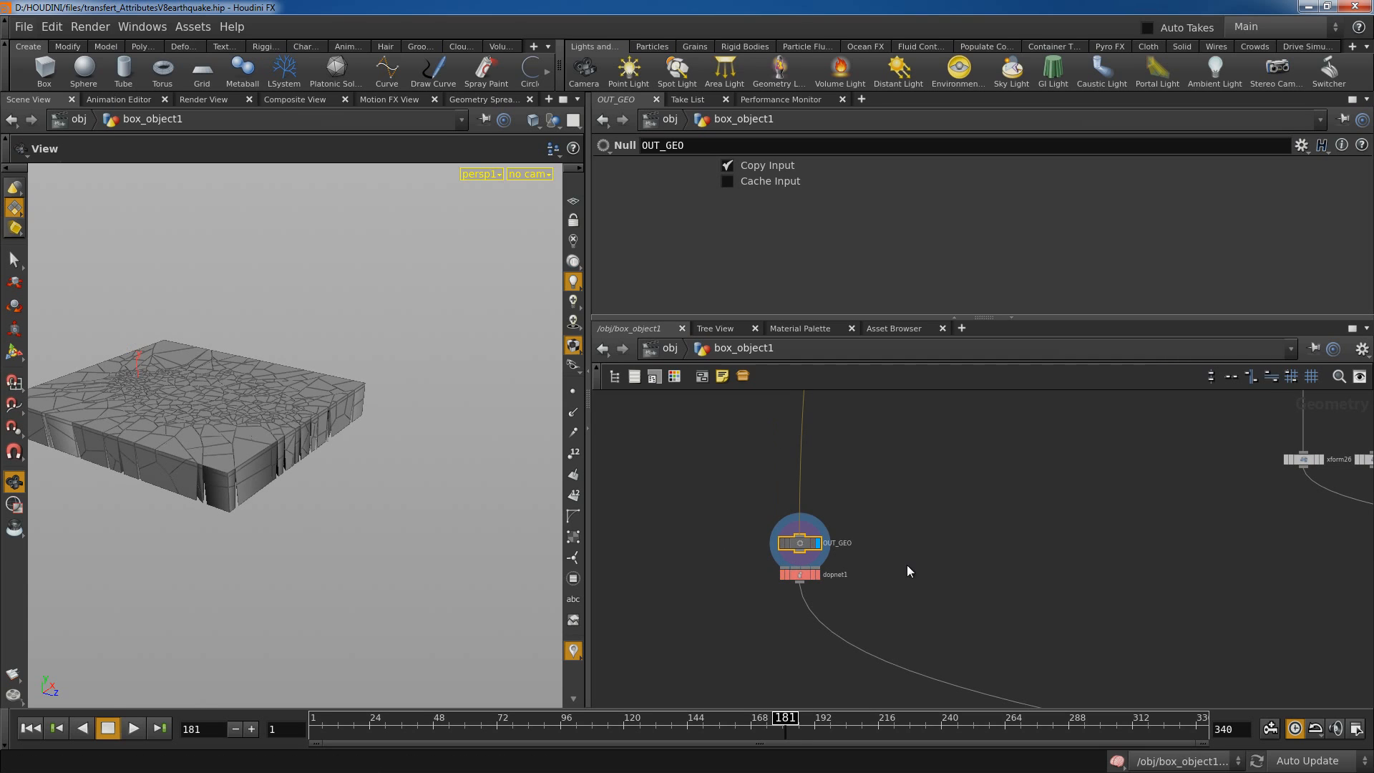
# Enter dopnet1 and examine the rbdpackedobject1, merge2 and bulletrbdsolver1 nodes in the dynamics network.
pyautogui.click(801, 576)
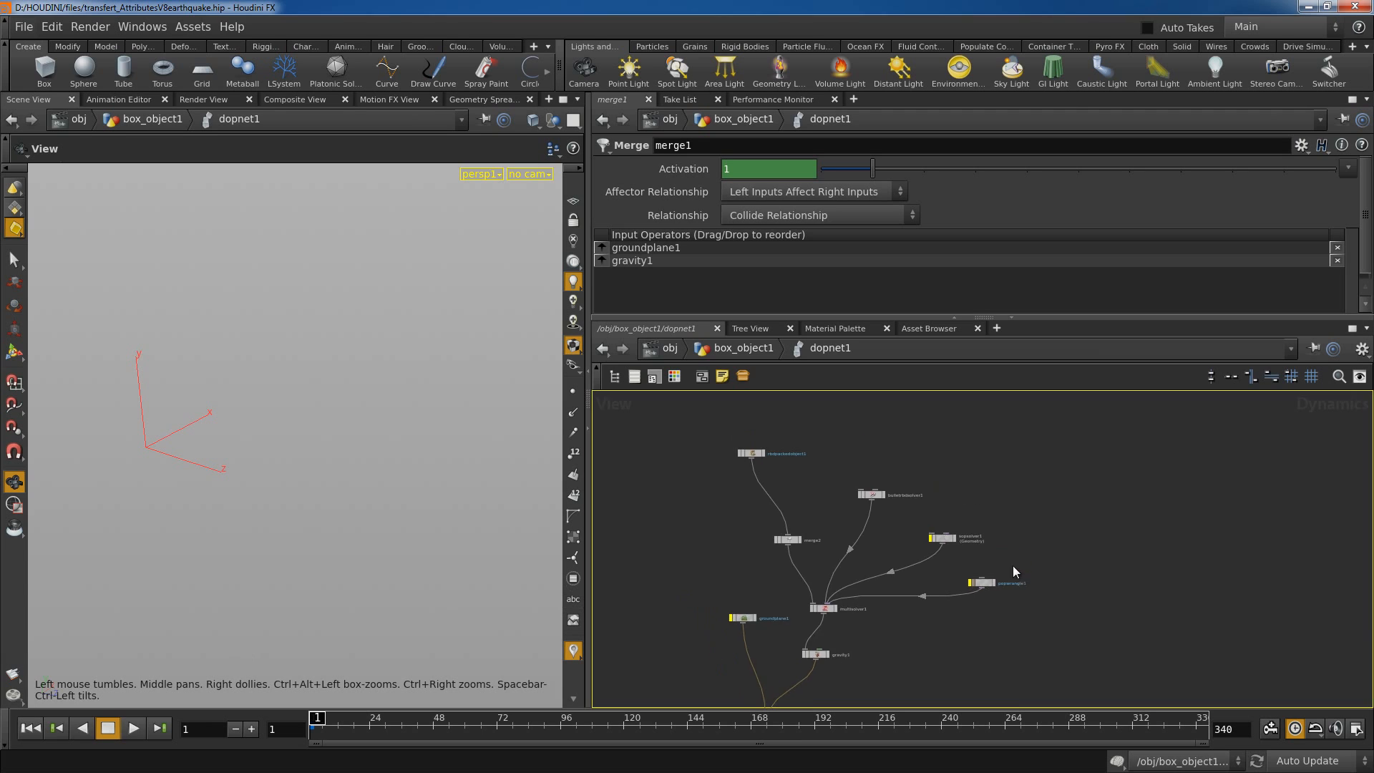
pyautogui.moveTo(1012, 566); pyautogui.dragTo(1002, 637, button='middle')
pyautogui.scroll(4, 952, 608)
pyautogui.moveTo(610, 481); pyautogui.dragTo(664, 460)
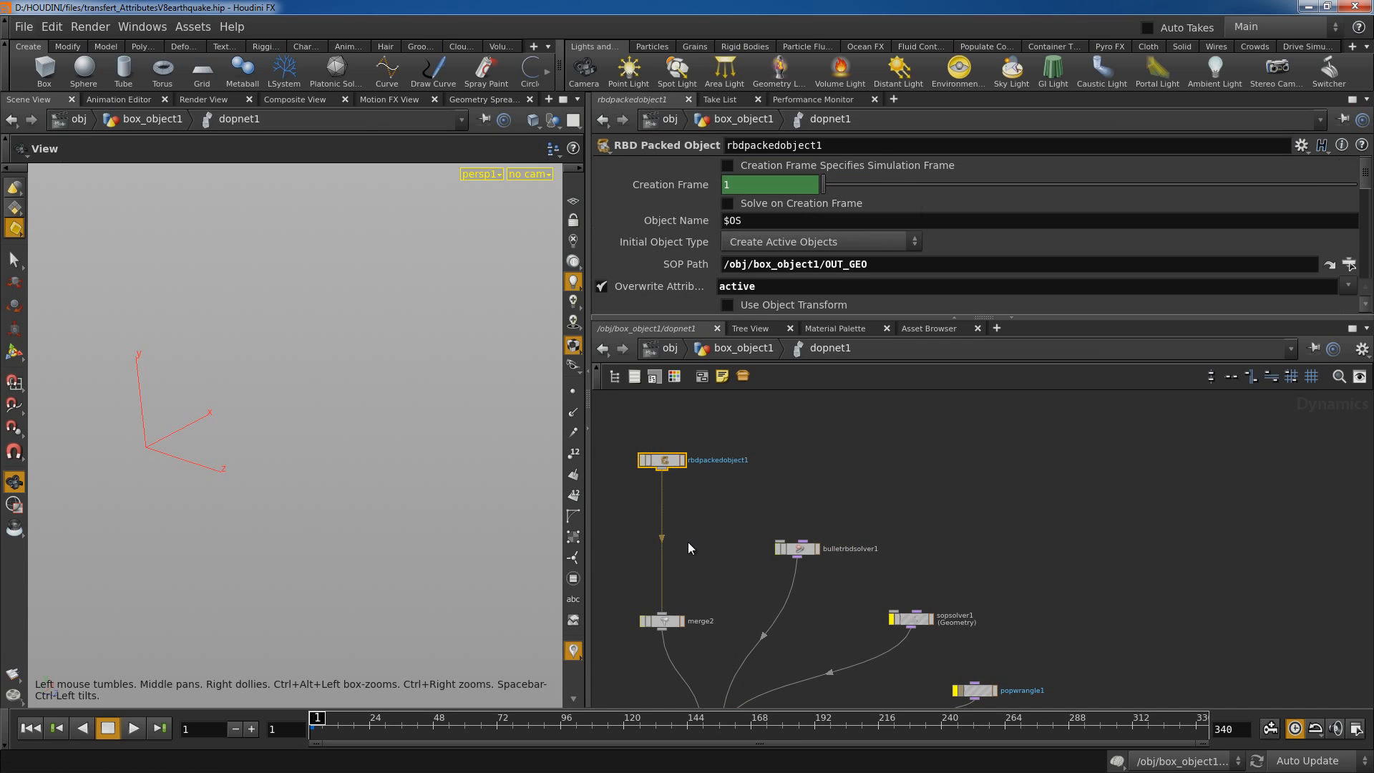
pyautogui.moveTo(690, 580); pyautogui.dragTo(750, 548, button='middle')
pyautogui.moveTo(724, 590); pyautogui.dragTo(723, 534)
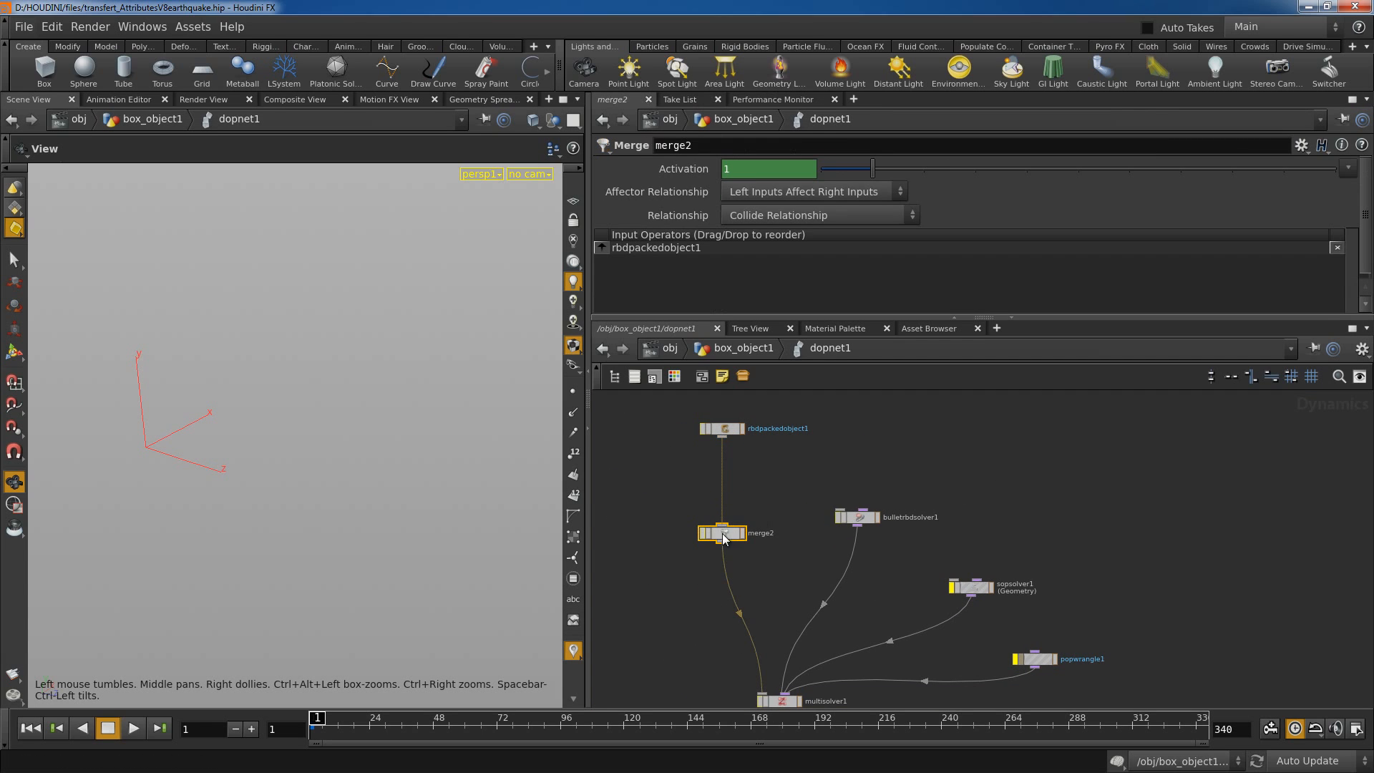
pyautogui.moveTo(860, 516); pyautogui.dragTo(856, 534)
# Delete the sopsolver1 and popwrangle1 nodes and move bulletrbdsolver1 closer to multisolver1.
pyautogui.moveTo(1123, 600); pyautogui.dragTo(1077, 550, button='middle')
pyautogui.moveTo(922, 676); pyautogui.dragTo(921, 673)
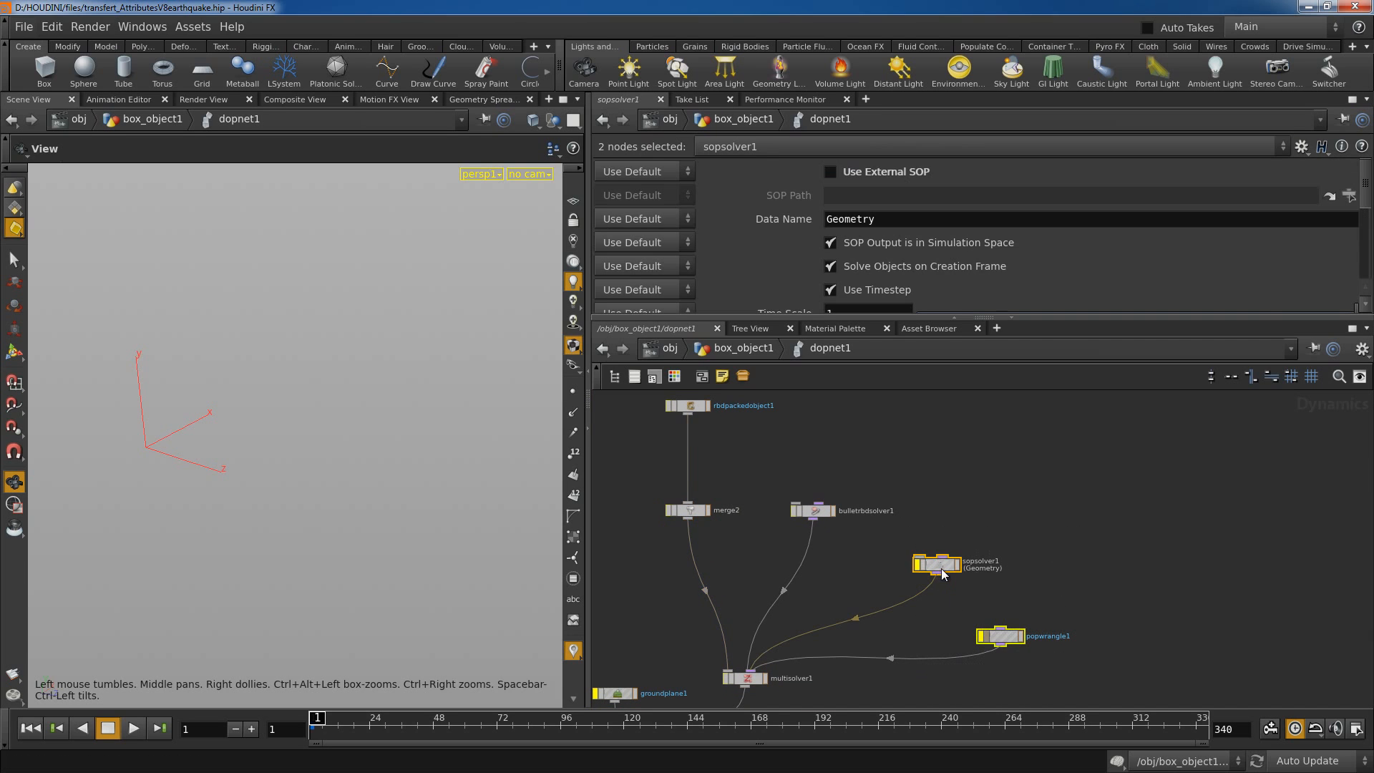
pyautogui.press('Delete')
pyautogui.moveTo(822, 514); pyautogui.dragTo(840, 545)
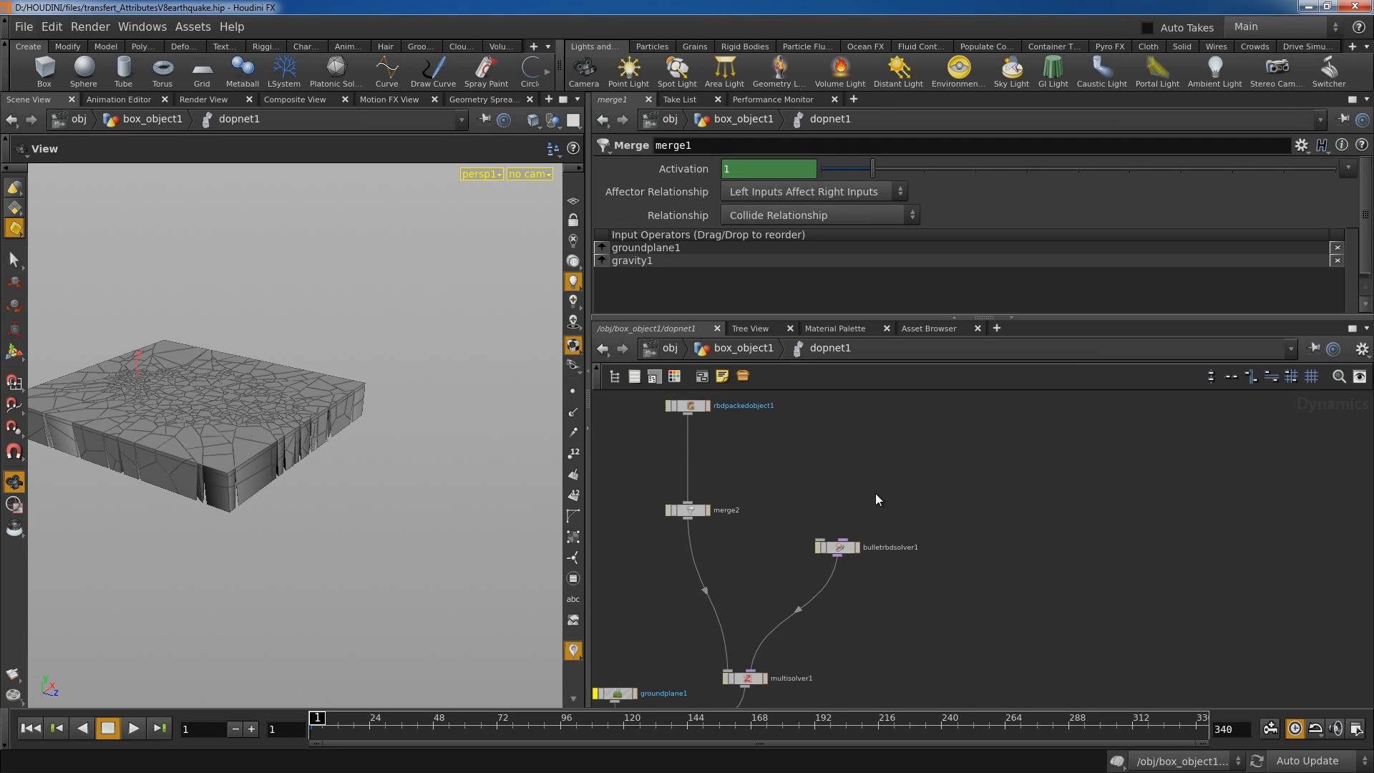
# Select rbdpackedobject1 and examine its SOP path and overwrite attributes settings.
pyautogui.click(688, 406)
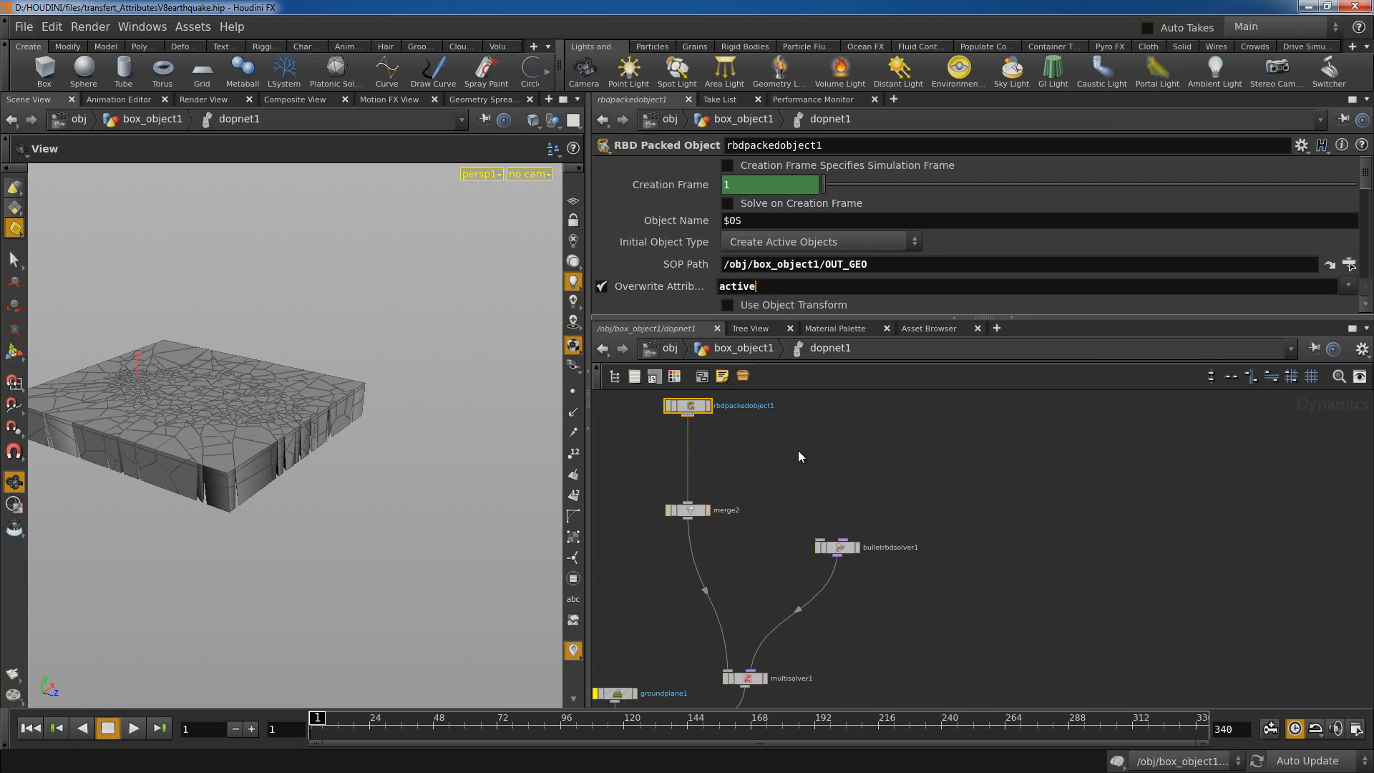
pyautogui.moveTo(810, 455); pyautogui.dragTo(811, 463, button='middle')
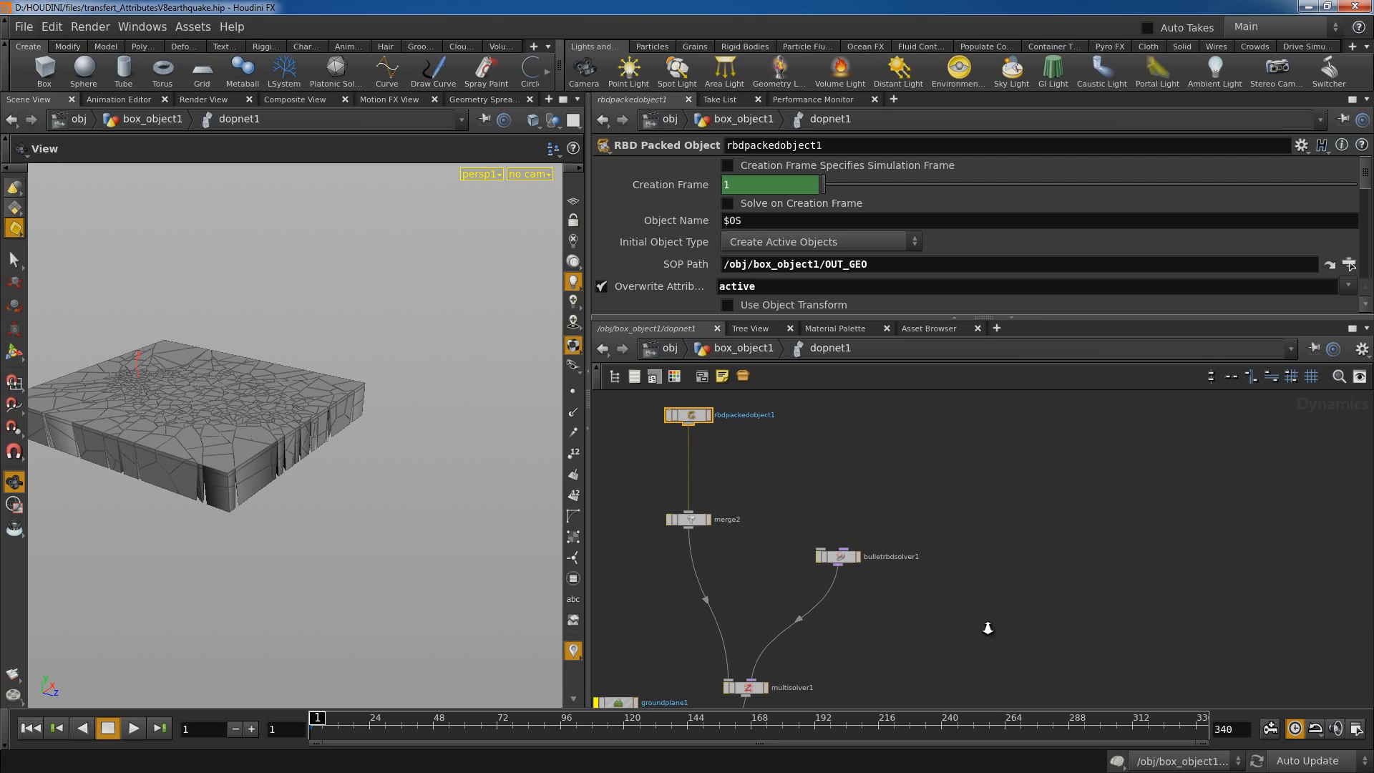
pyautogui.moveTo(988, 628); pyautogui.dragTo(987, 640, button='right')
pyautogui.moveTo(988, 639); pyautogui.dragTo(983, 548, button='middle')
pyautogui.scroll(2, 943, 564)
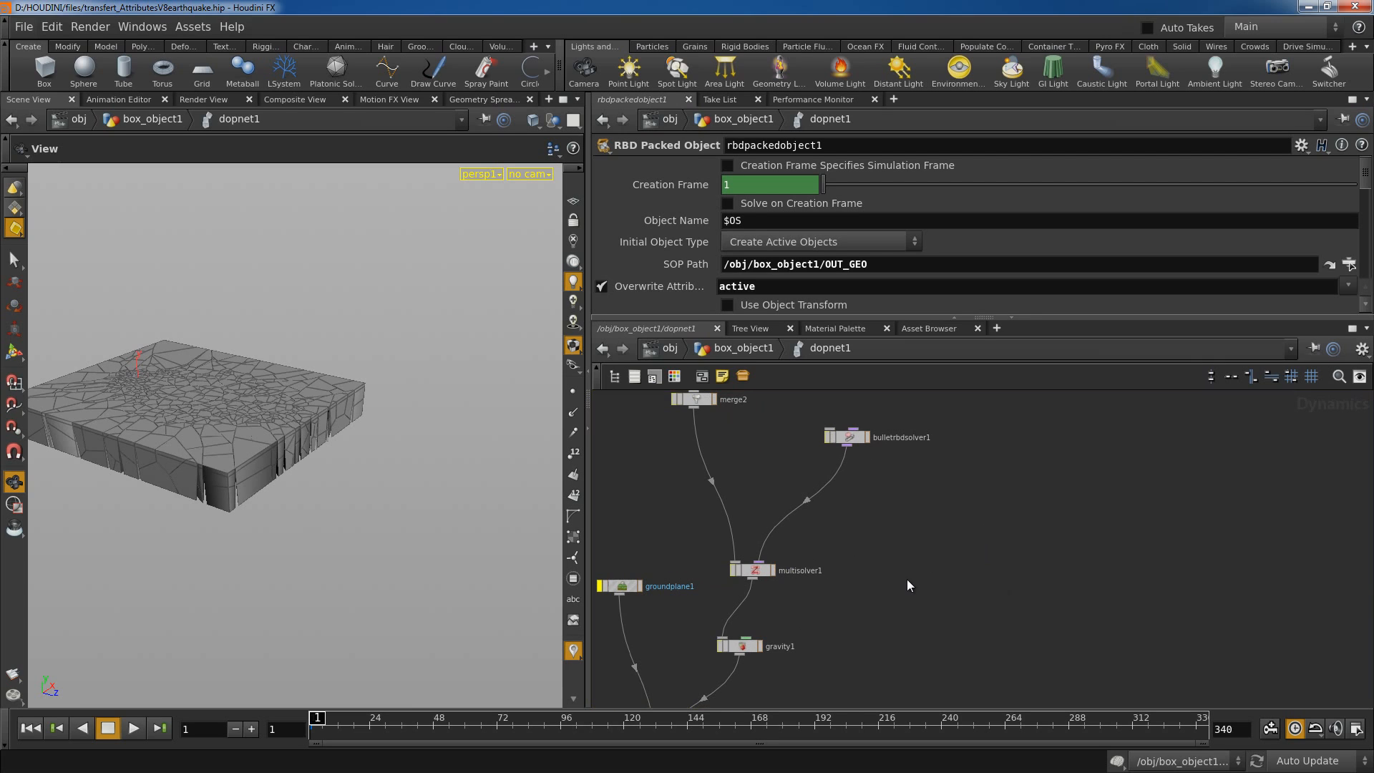
# Delete the merge2 and multisolver1 nodes and insert bulletrbdsolver1 into the wire leading to gravity1.
pyautogui.rightClick(907, 583)
pyautogui.click(866, 557)
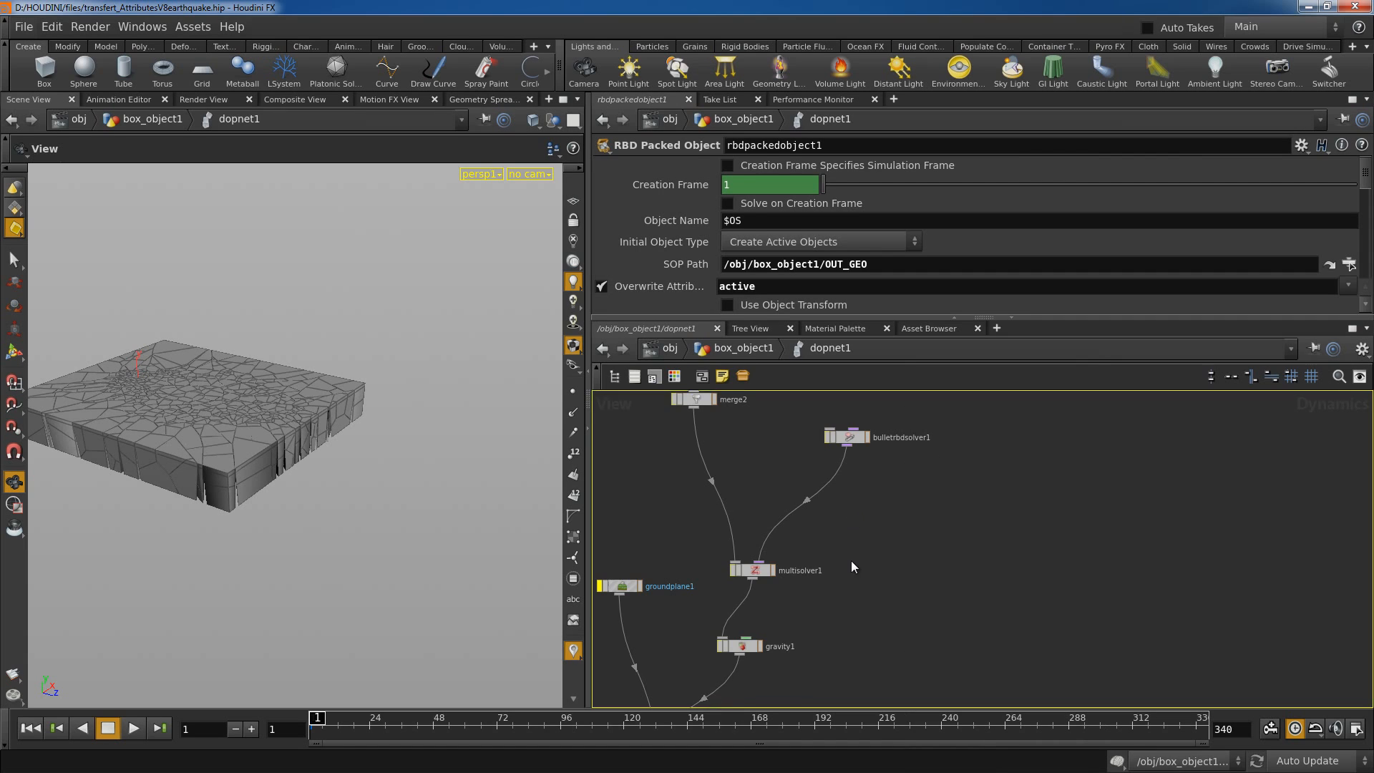
pyautogui.moveTo(852, 561); pyautogui.dragTo(854, 609, button='middle')
pyautogui.click(700, 450)
pyautogui.moveTo(774, 412); pyautogui.dragTo(714, 635)
pyautogui.press('Delete')
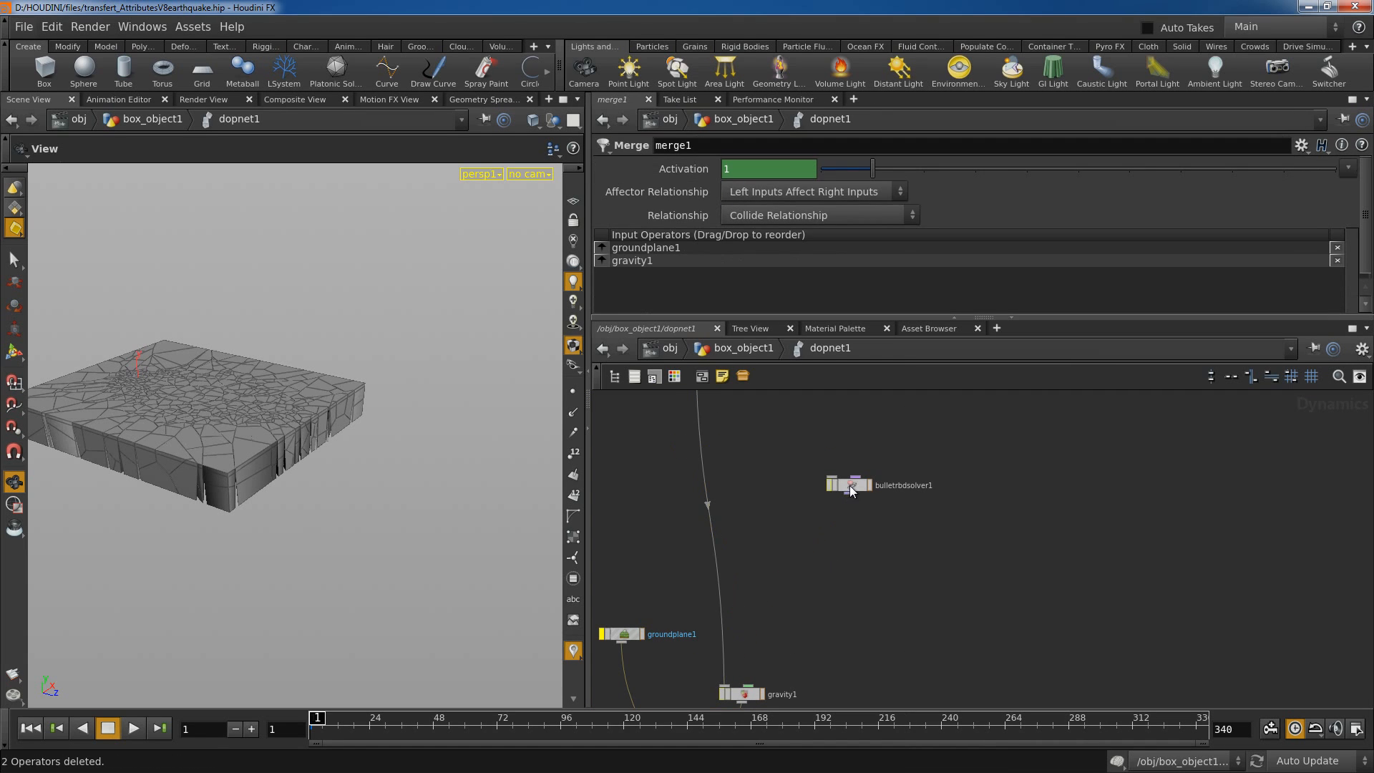
pyautogui.moveTo(848, 485); pyautogui.dragTo(712, 492)
# Delete the groundplane1 node and line up merge1 directly below gravity1.
pyautogui.scroll(-1, 826, 612)
pyautogui.moveTo(828, 623); pyautogui.dragTo(898, 531, button='middle')
pyautogui.scroll(-1, 851, 601)
pyautogui.click(699, 510)
pyautogui.press('Delete')
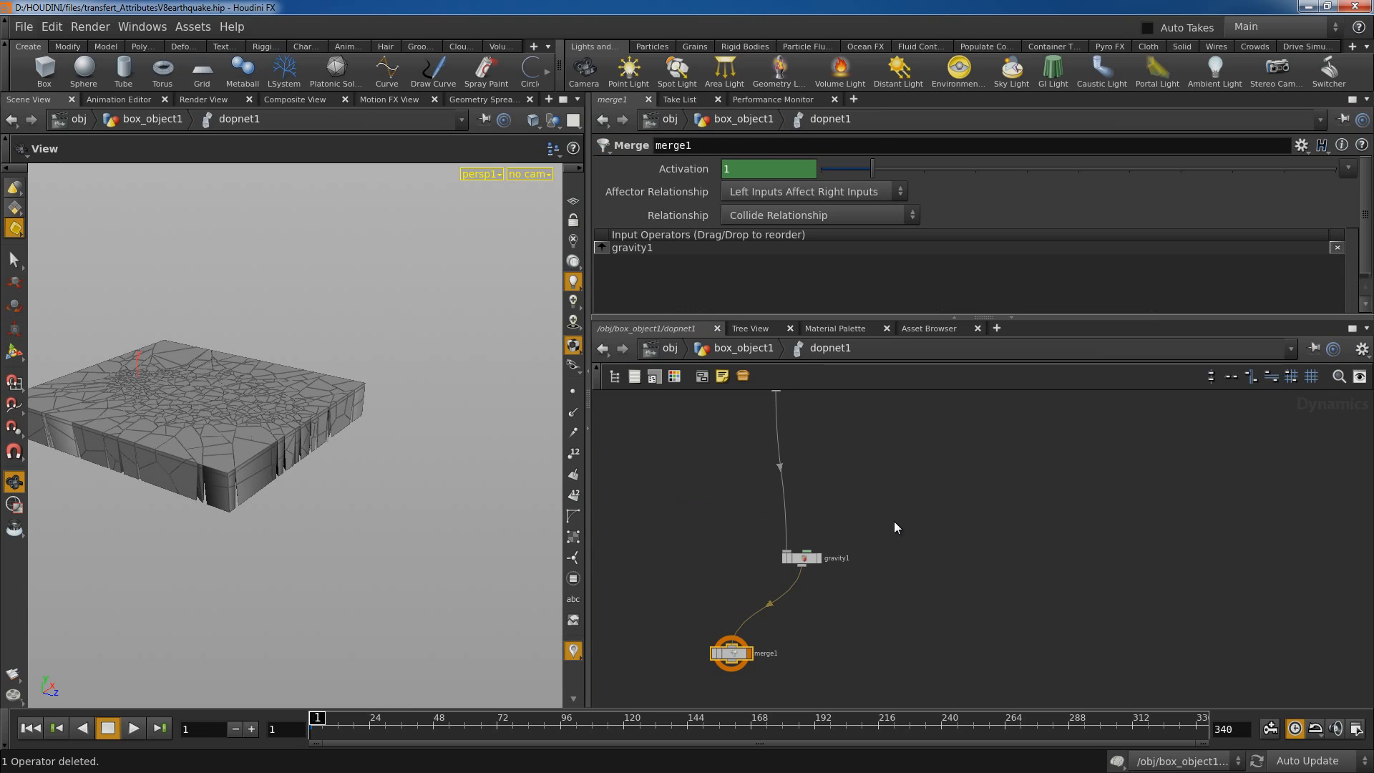
pyautogui.moveTo(735, 660); pyautogui.dragTo(806, 614)
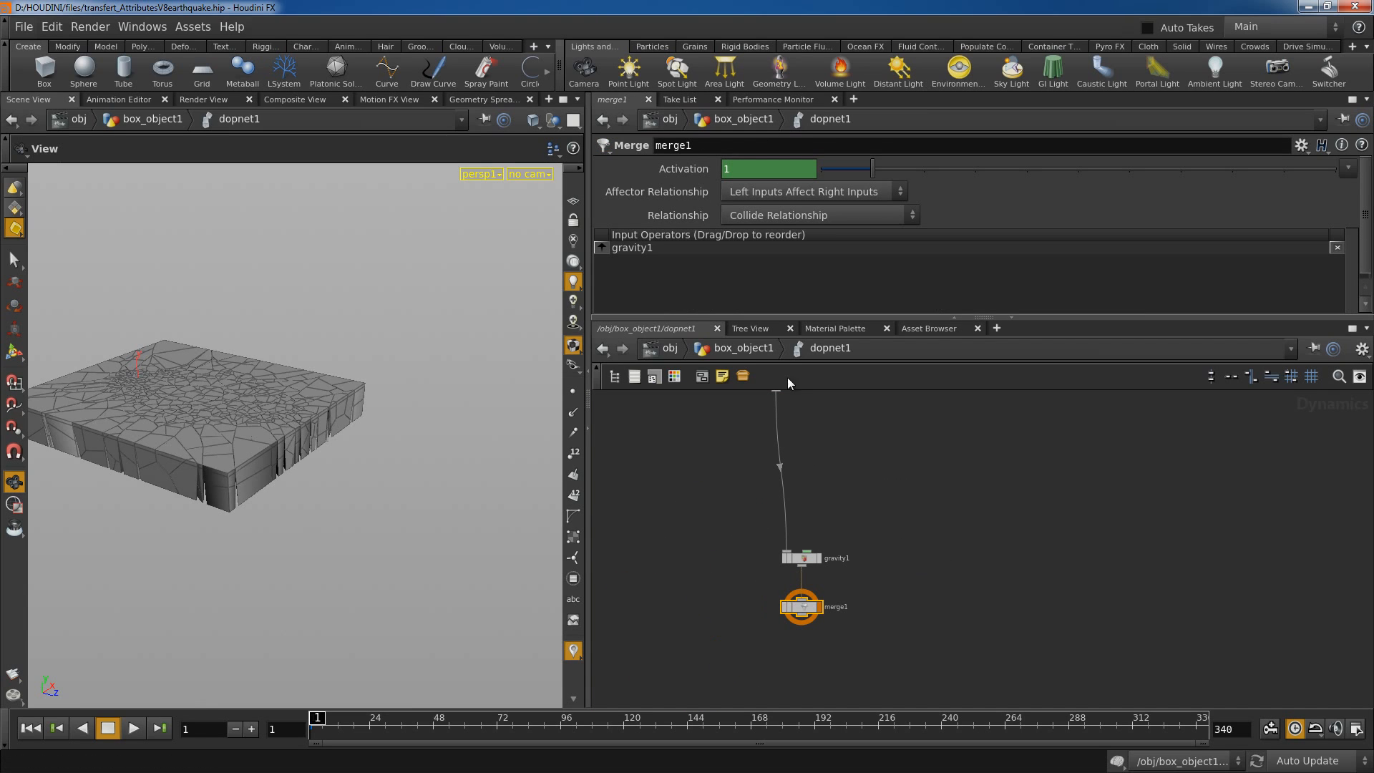
# Return to the box_object1 network and display the dopnet1 simulation output.
pyautogui.click(745, 348)
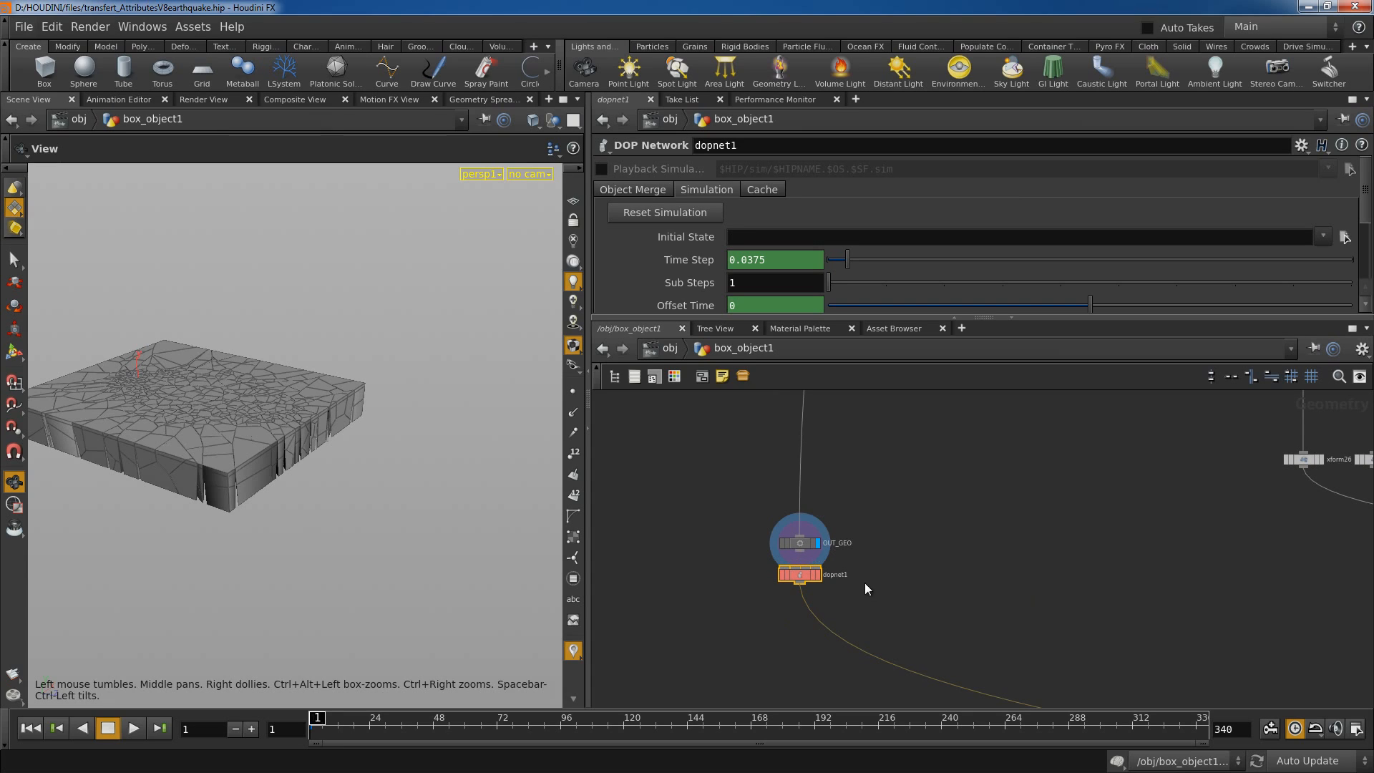
pyautogui.click(819, 574)
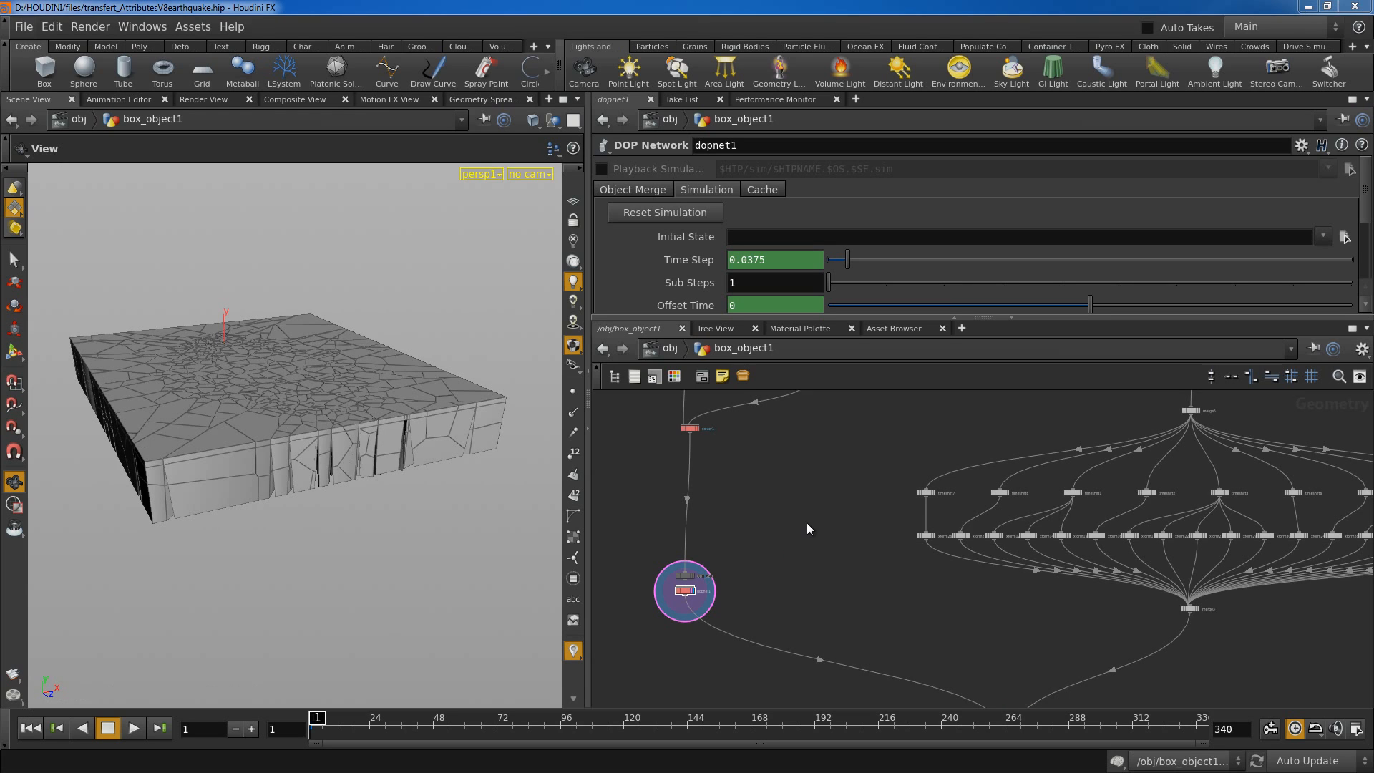
# Display sphere3, mountain3 and xform13 in turn to examine how the fragment's base shape is built.
pyautogui.moveTo(884, 453); pyautogui.dragTo(662, 660, button='middle')
pyautogui.scroll(2, 766, 470)
pyautogui.moveTo(766, 469); pyautogui.dragTo(695, 634, button='middle')
pyautogui.click(835, 475)
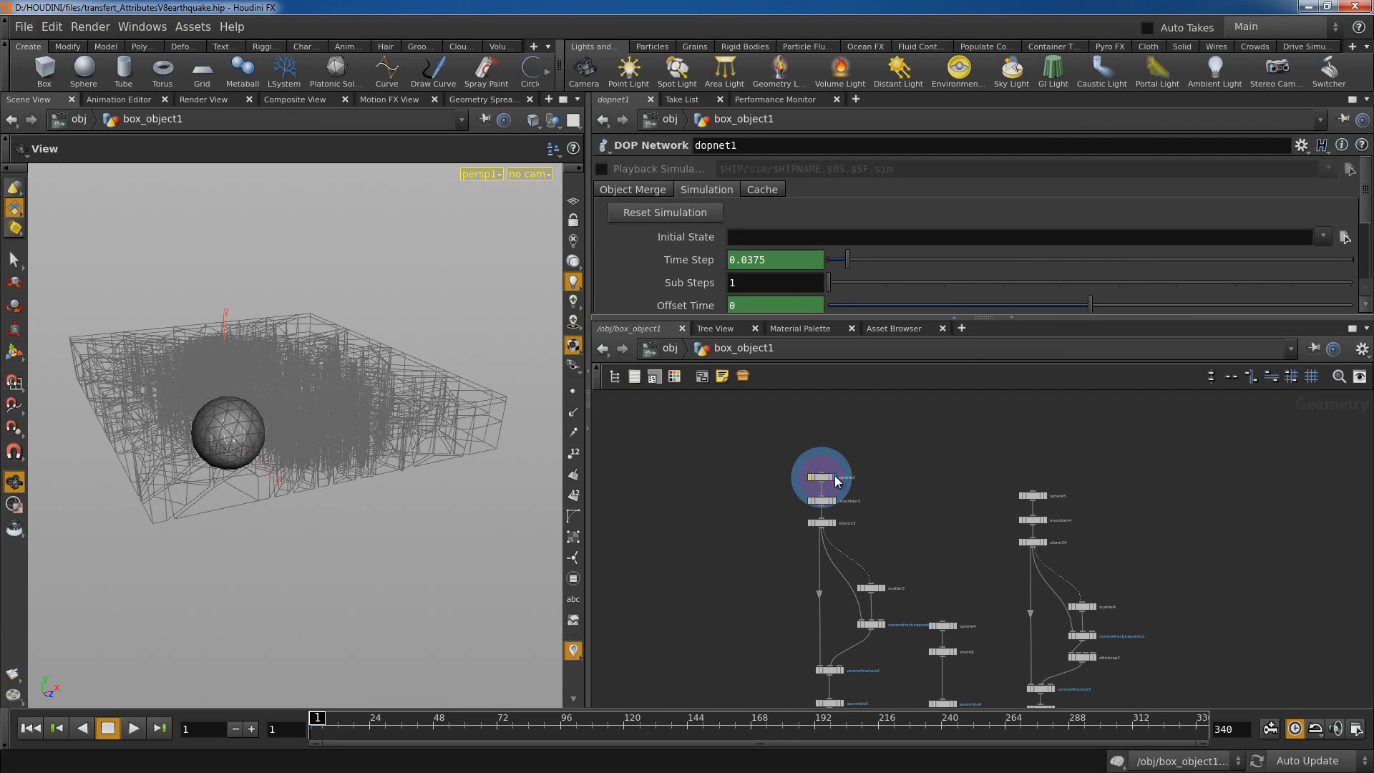
pyautogui.click(828, 481)
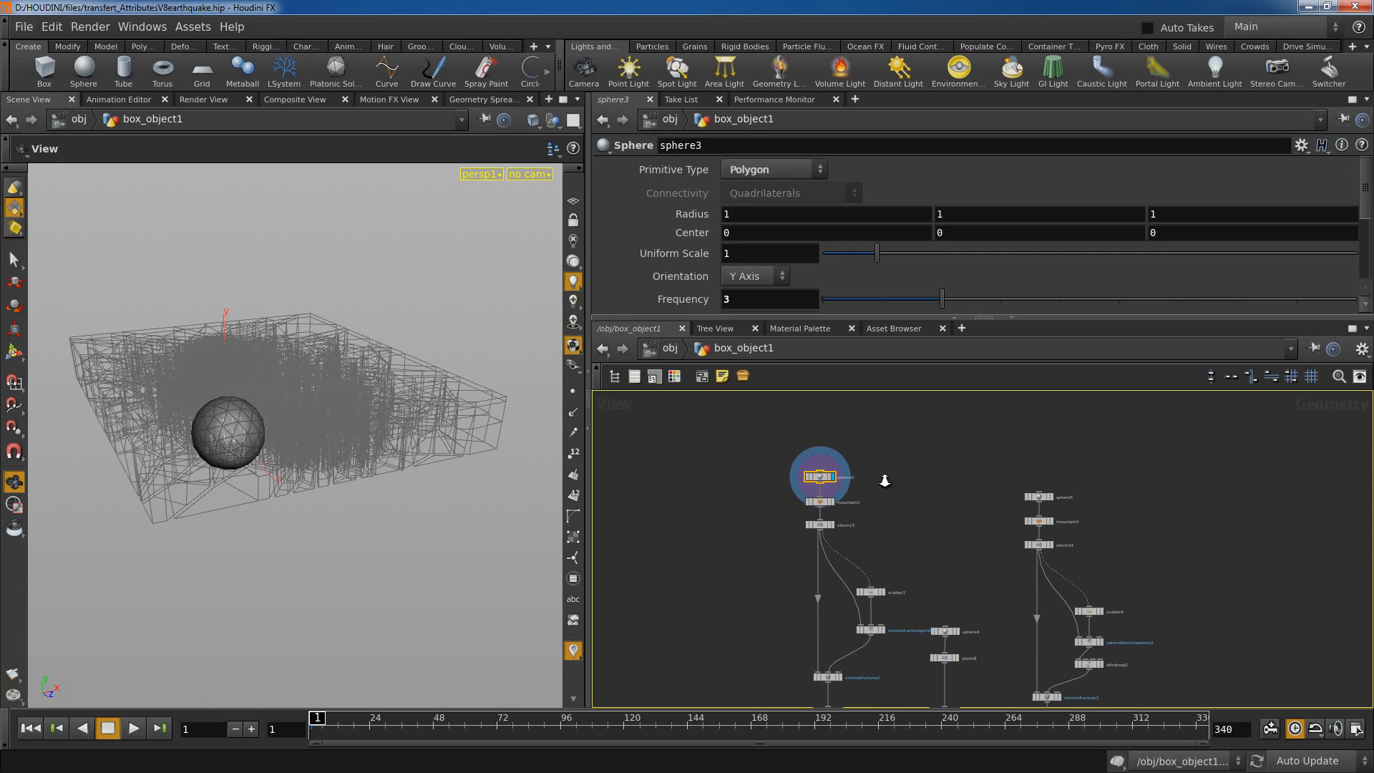
pyautogui.scroll(2, 883, 475)
pyautogui.click(816, 510)
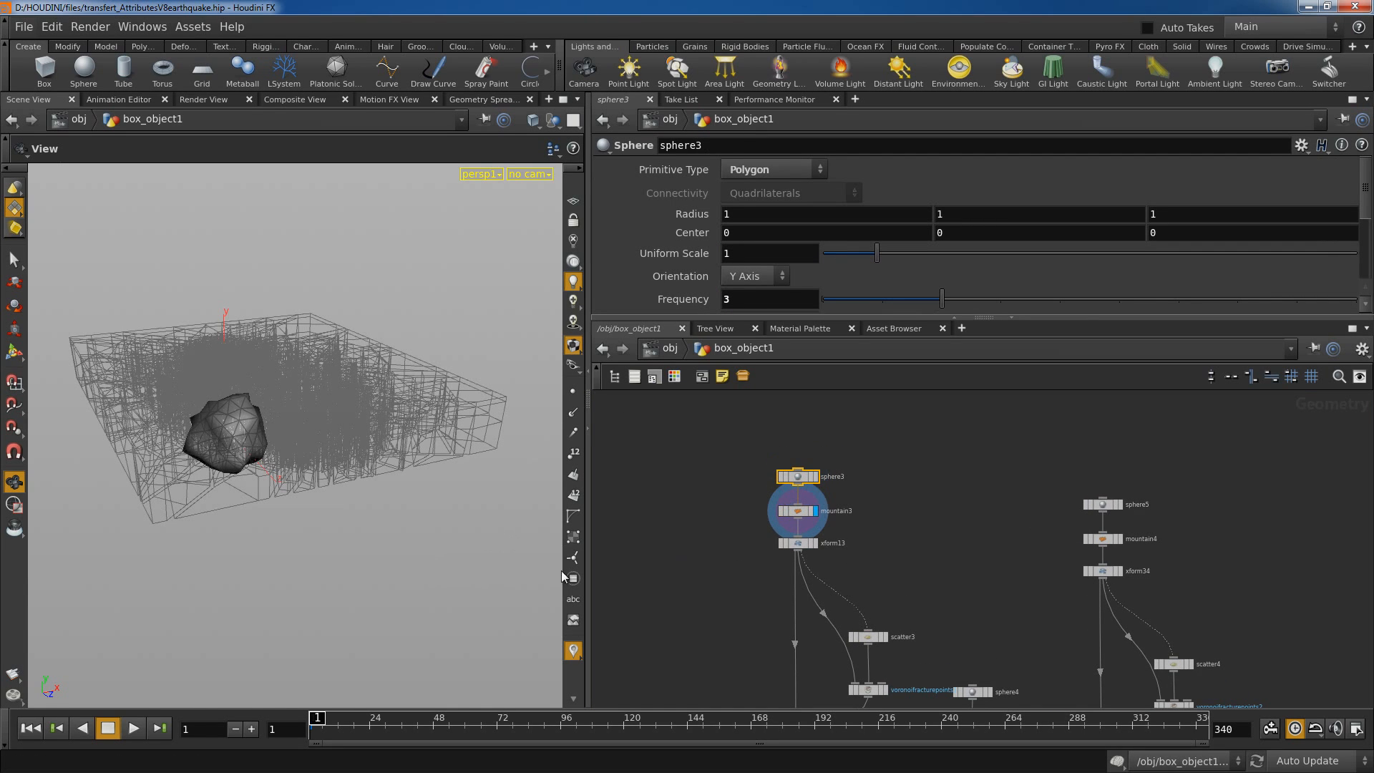
pyautogui.click(816, 544)
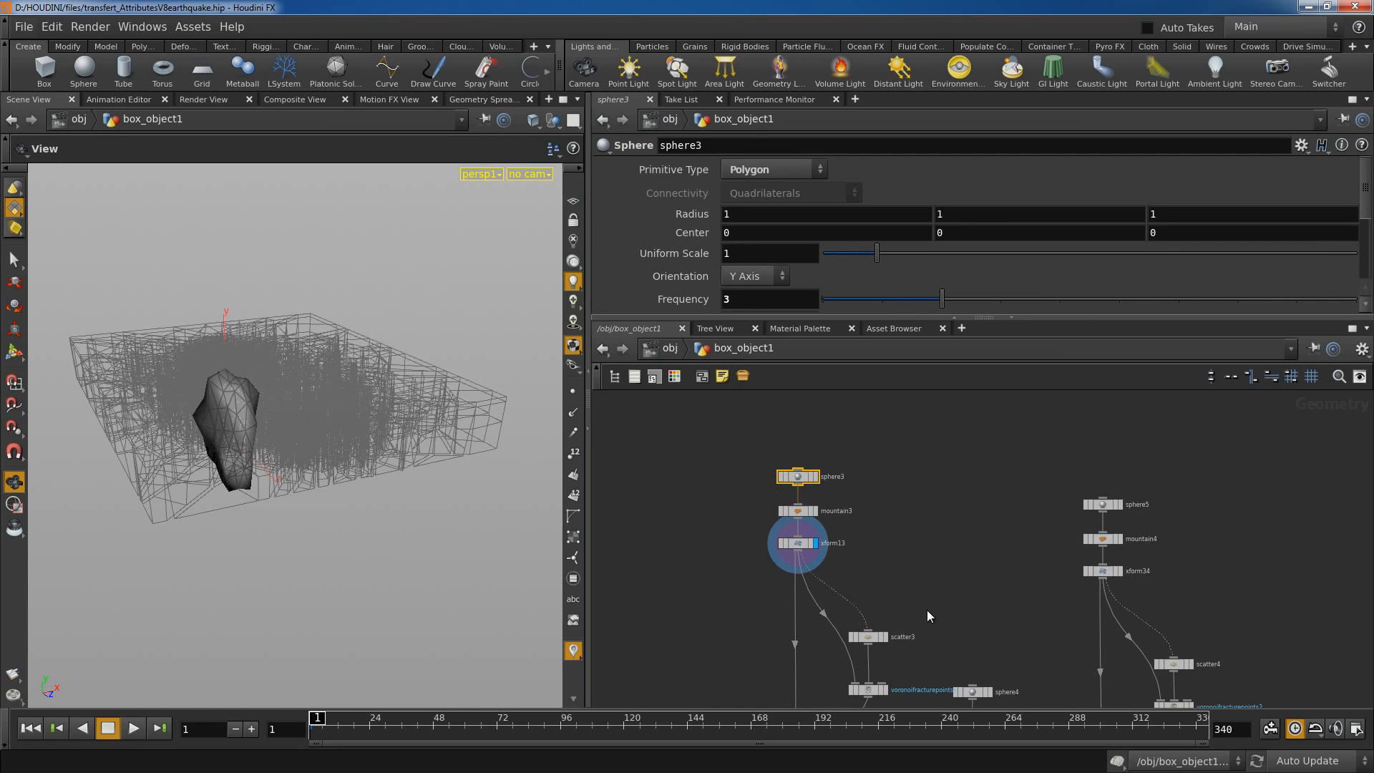
# Display scatter3 and the voronoifracturepoints node below it to examine the fragment's fracture points.
pyautogui.moveTo(927, 610); pyautogui.dragTo(888, 528, button='middle')
pyautogui.click(851, 526)
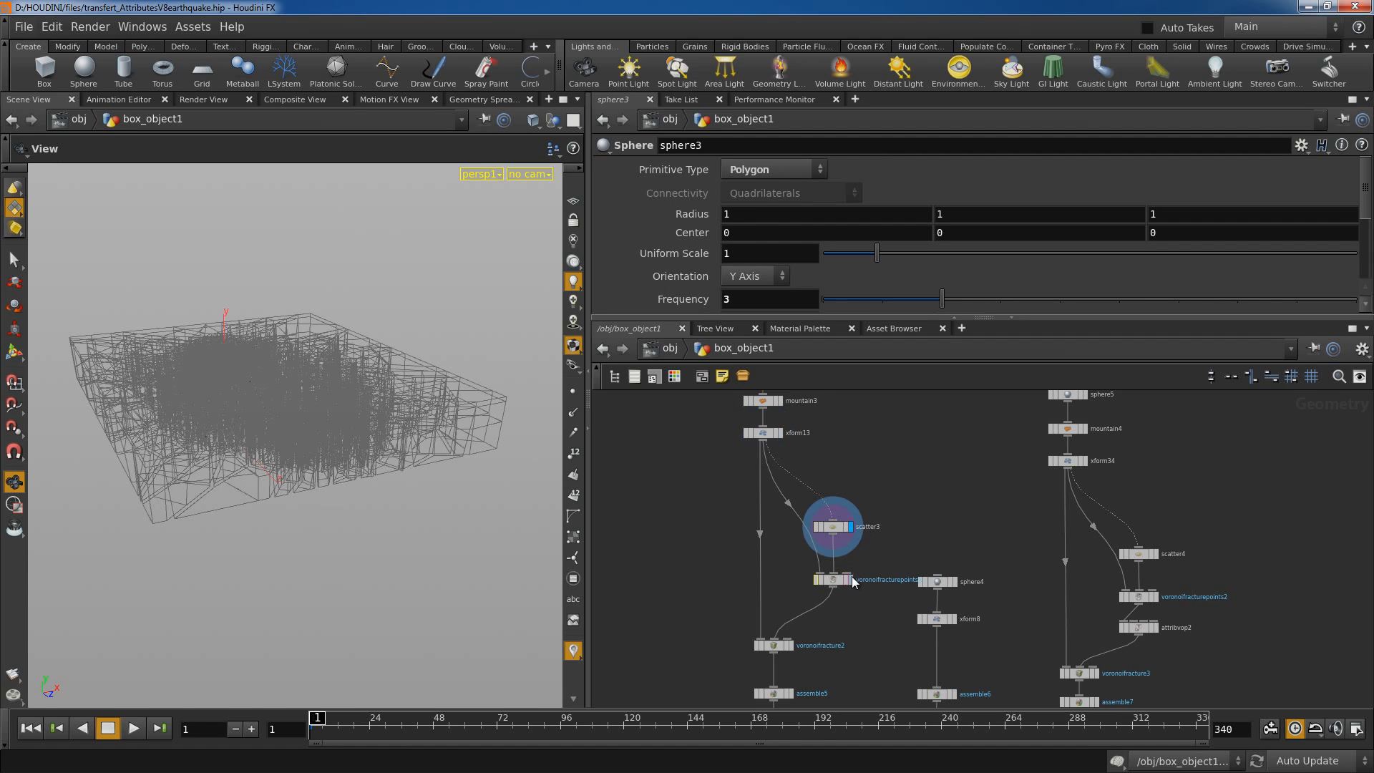
pyautogui.click(849, 579)
# Display and select voronoifracture2, examining the fractured piece from another angle and its cluster settings.
pyautogui.moveTo(839, 636); pyautogui.dragTo(809, 570, button='middle')
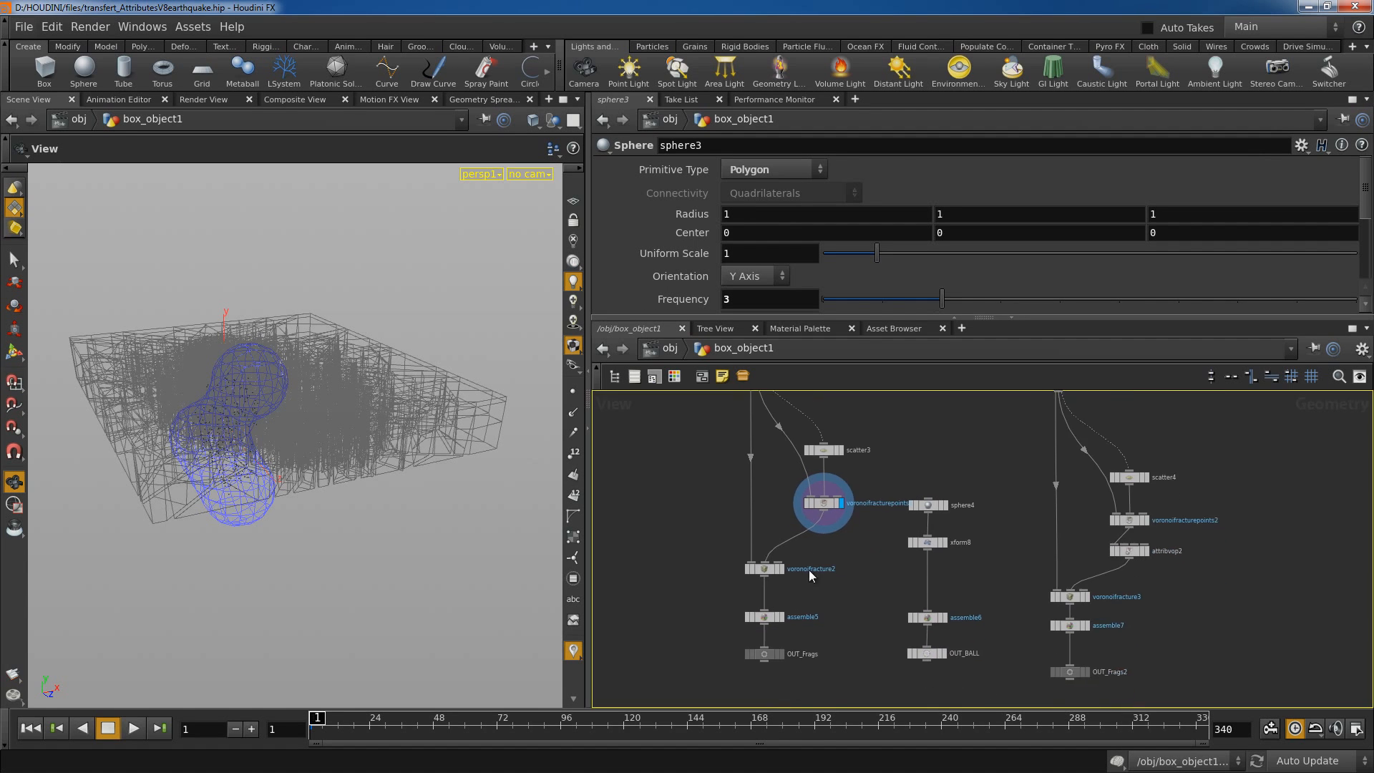
pyautogui.scroll(3, 780, 563)
pyautogui.click(771, 563)
pyautogui.moveTo(304, 499); pyautogui.dragTo(402, 488)
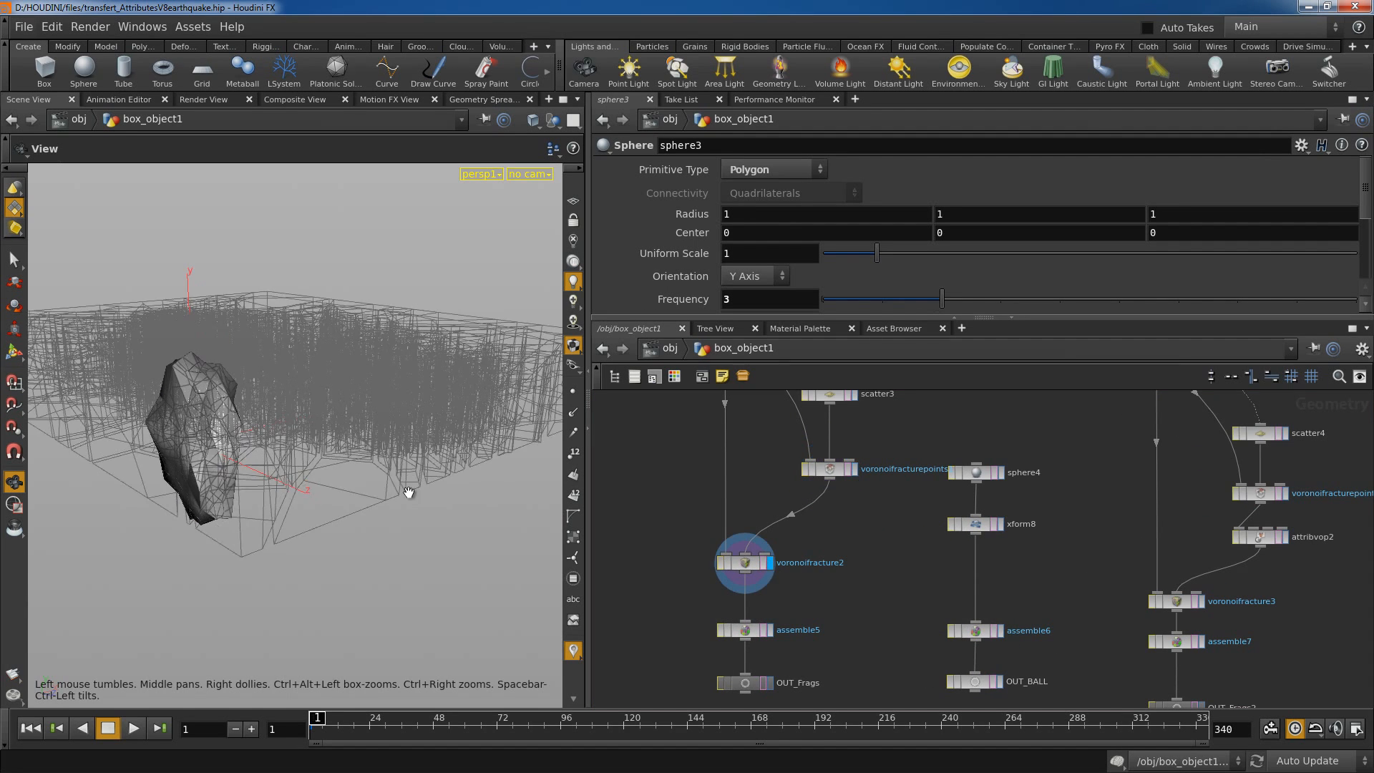
pyautogui.click(748, 563)
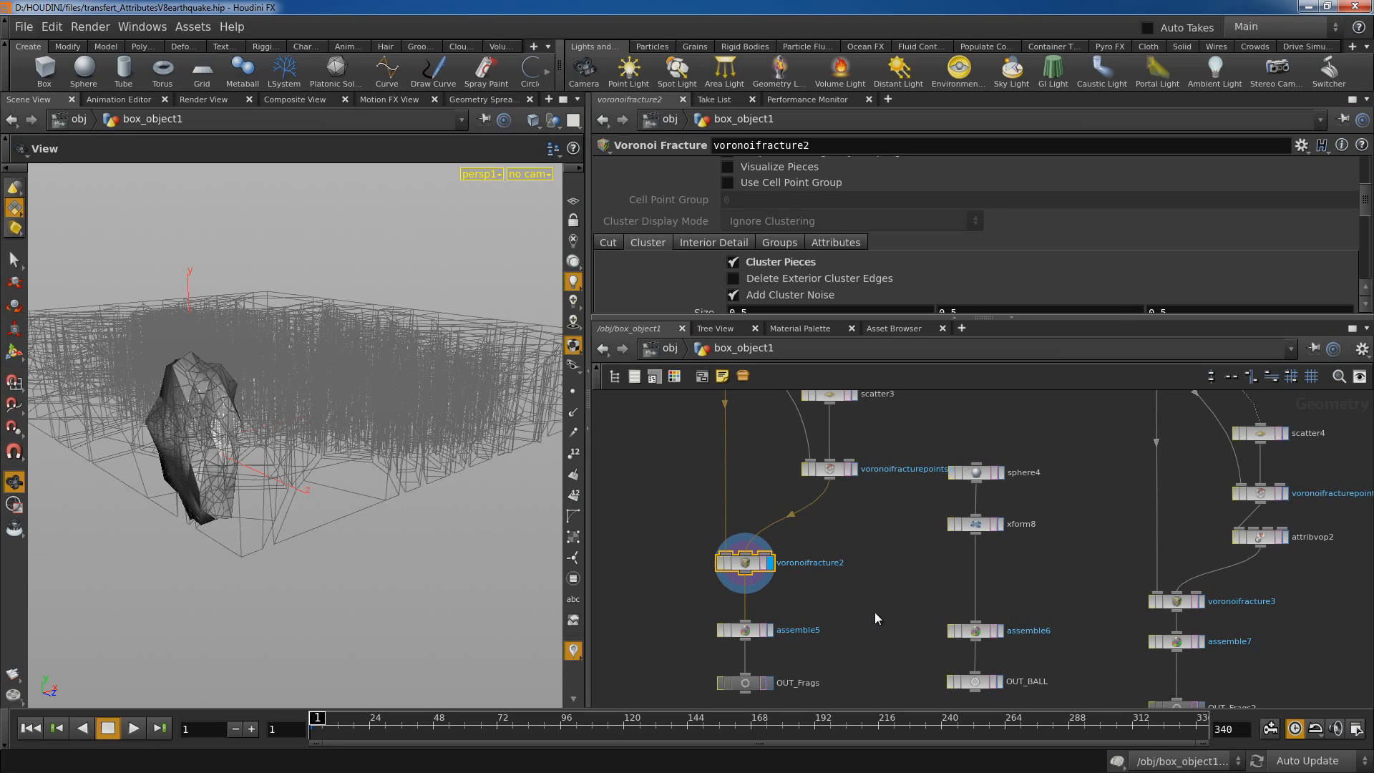
# Display and select assemble5 to examine its packing options, and select the OUT_Frags null below it.
pyautogui.moveTo(874, 612); pyautogui.dragTo(887, 553, button='middle')
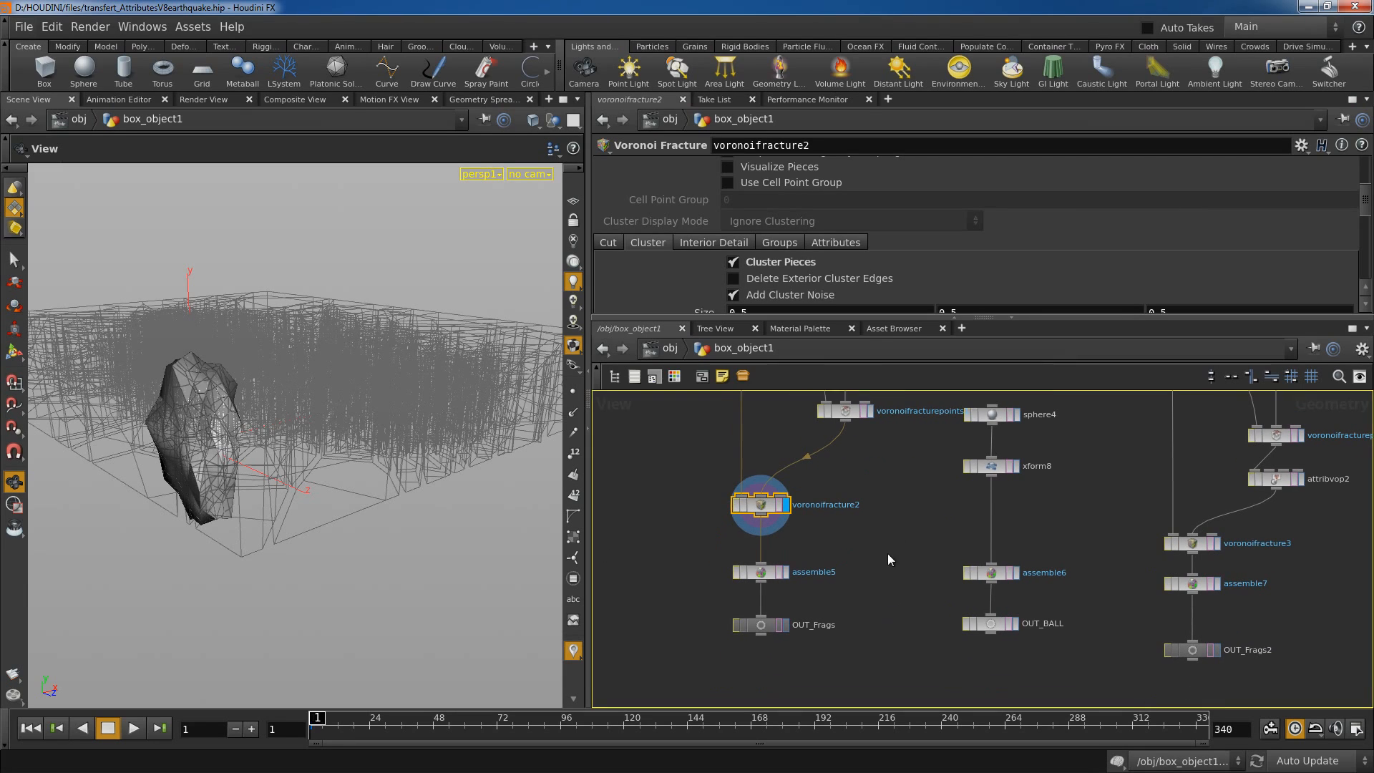
pyautogui.click(785, 573)
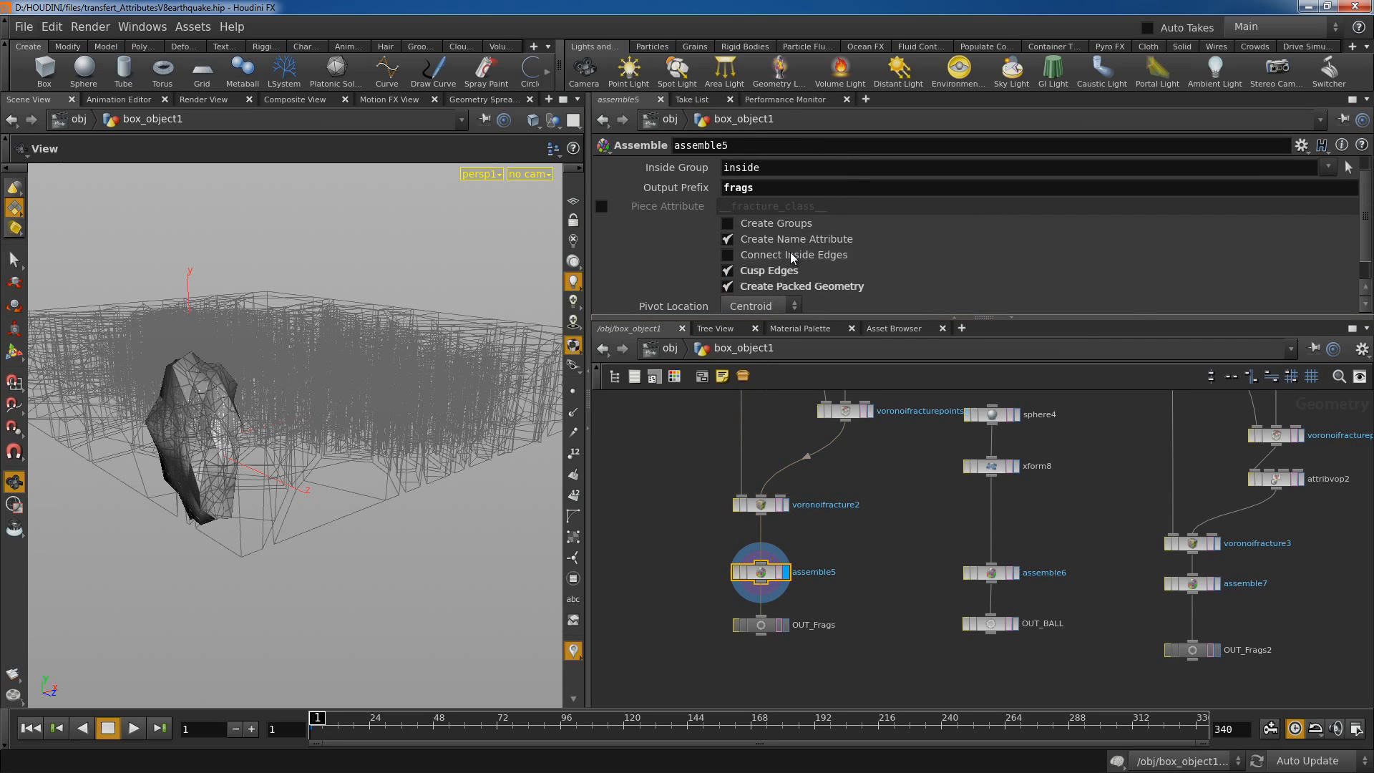
pyautogui.click(767, 627)
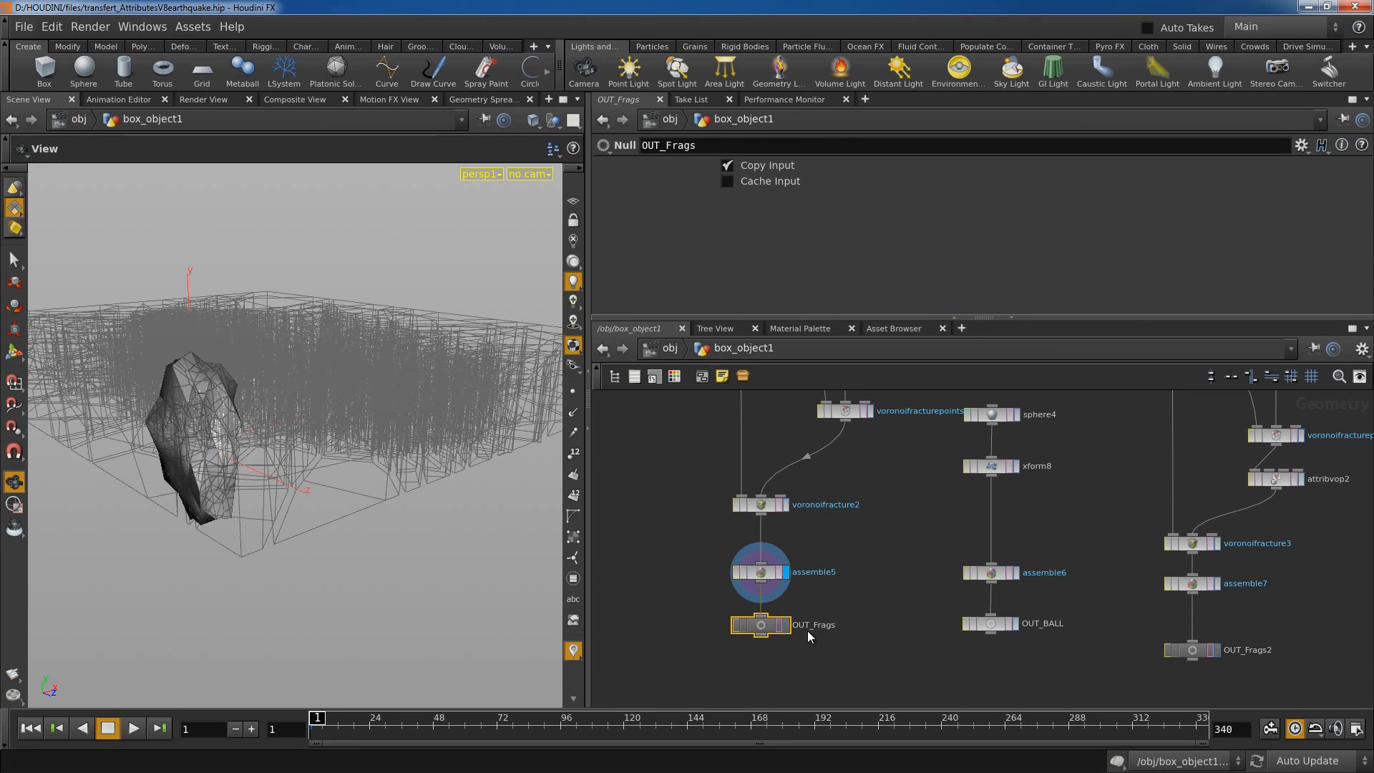
pyautogui.moveTo(854, 589); pyautogui.dragTo(883, 577, button='middle')
pyautogui.scroll(-1, 873, 572)
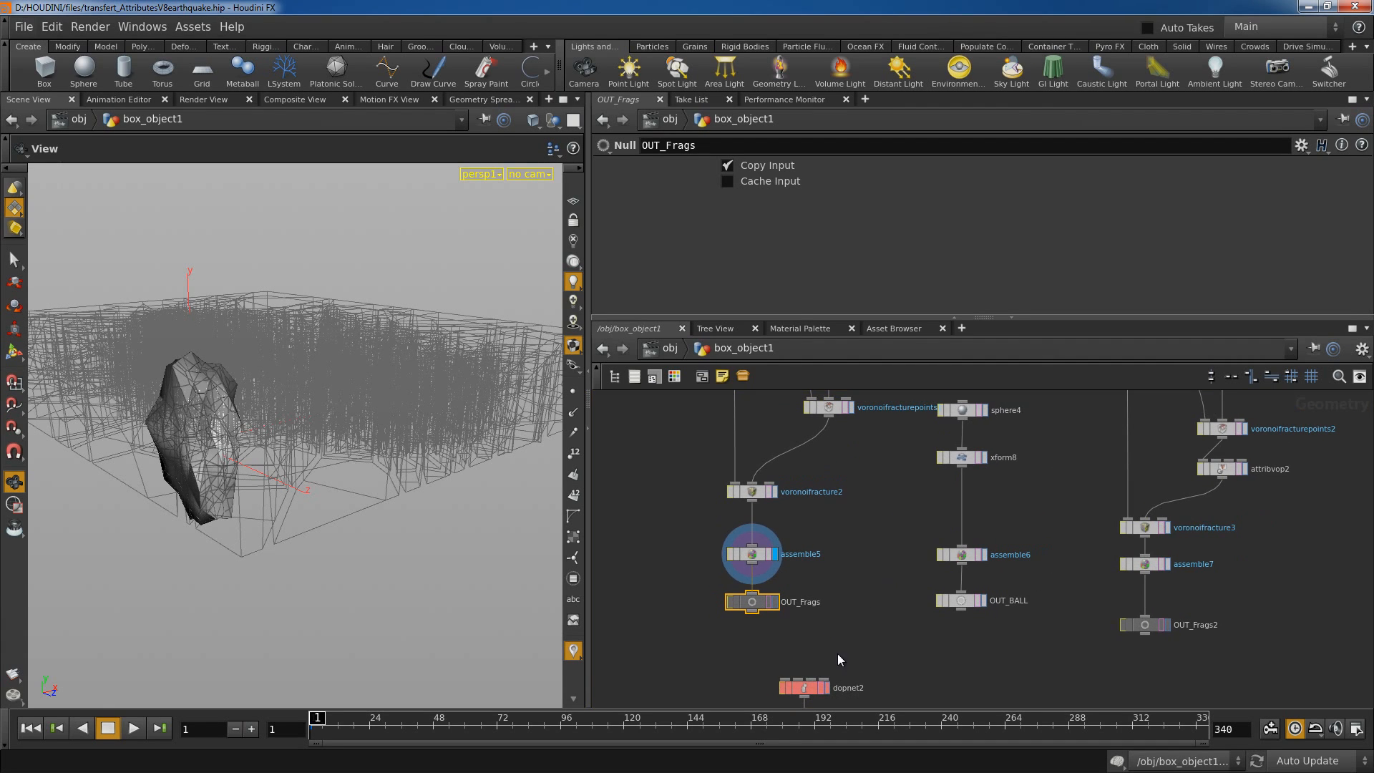
# Select sphere4 at the start of the ball branch, and open the dopnet2 network.
pyautogui.scroll(-3, 870, 491)
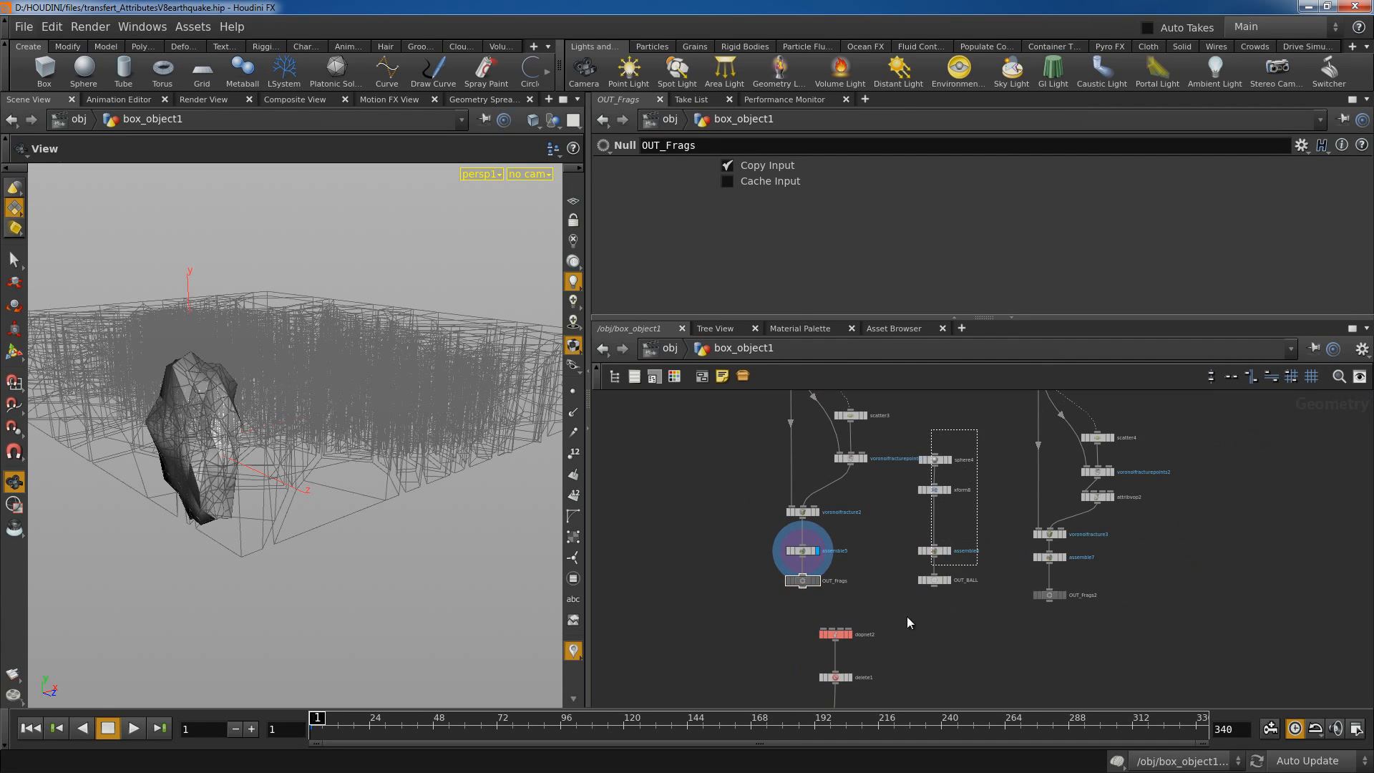
pyautogui.click(935, 460)
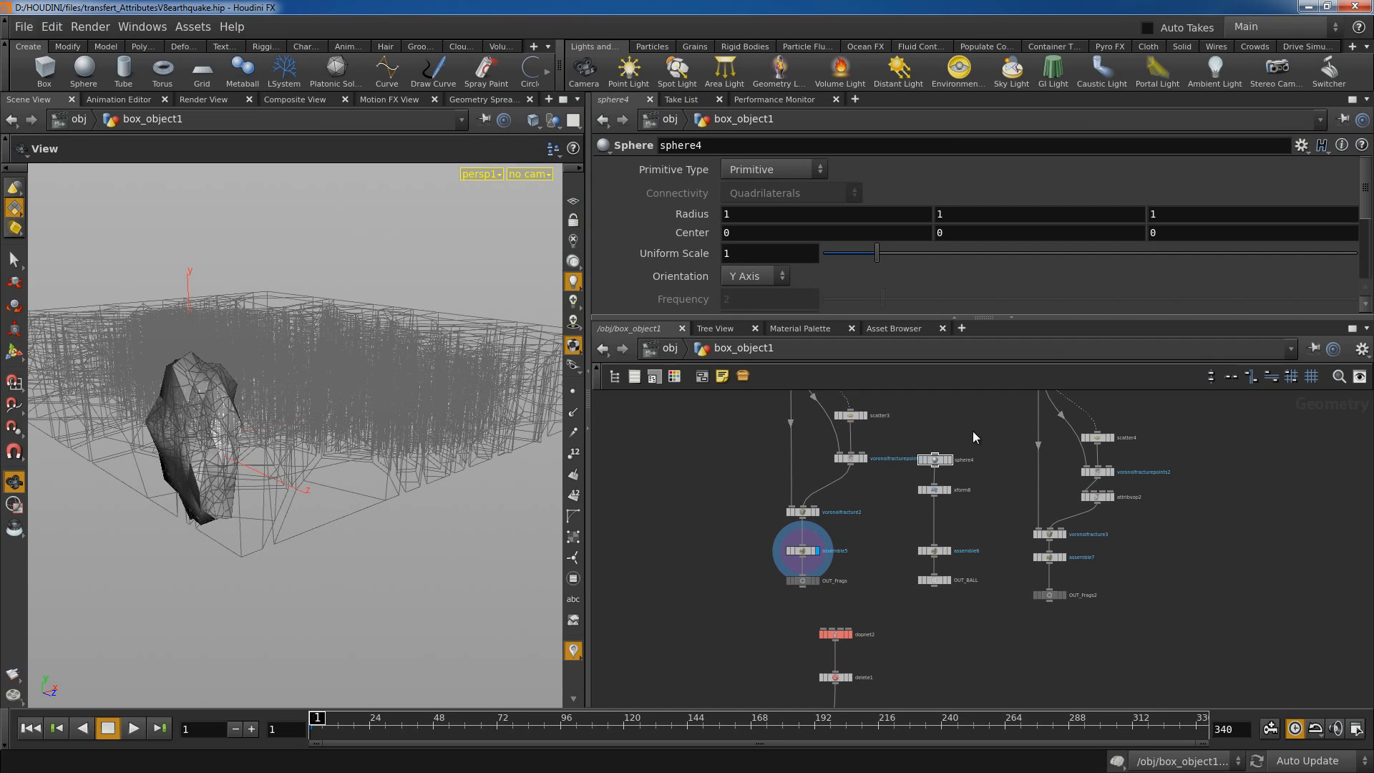
pyautogui.click(849, 636)
pyautogui.doubleClick(836, 634)
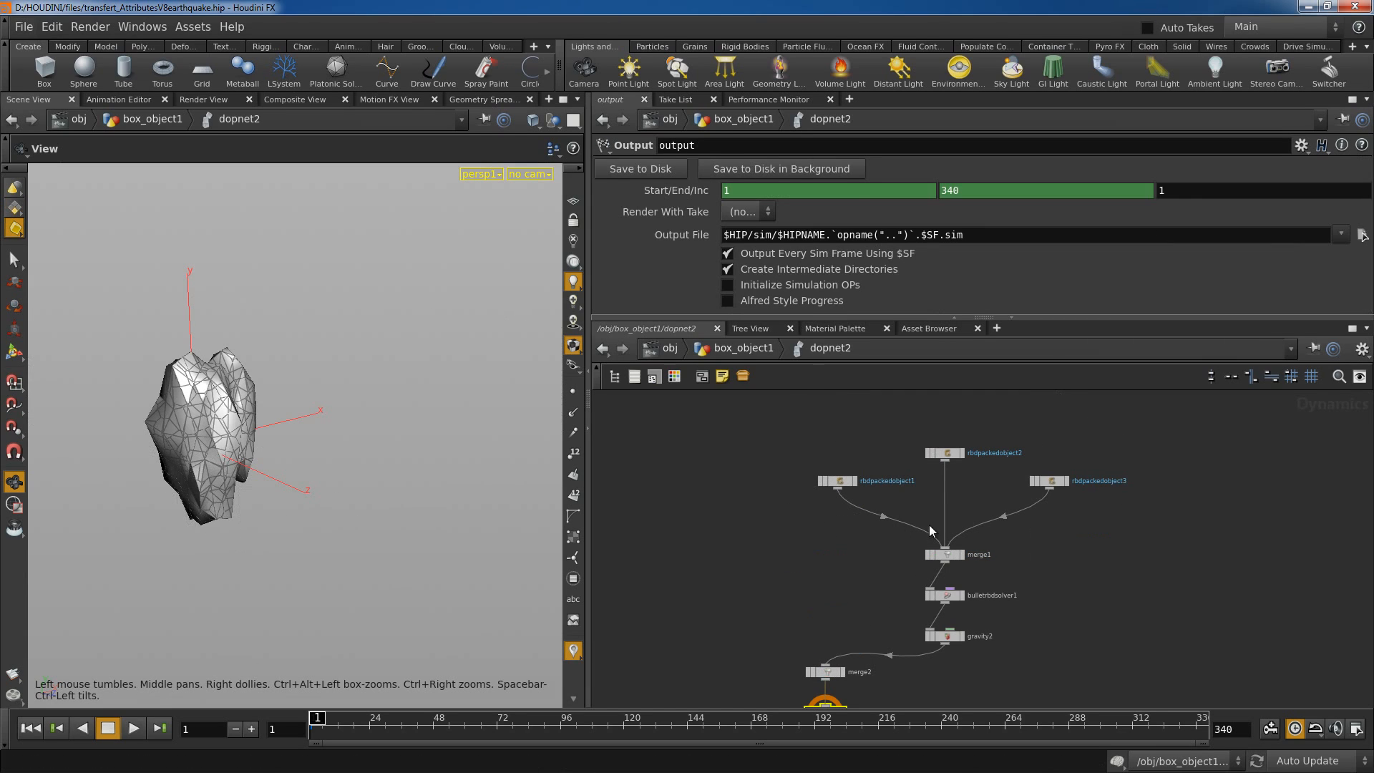
# Bypass rbdpackedobject3 and play the dopnet2 simulation twice from frame 1, rewinding to the start each time.
pyautogui.click(1033, 481)
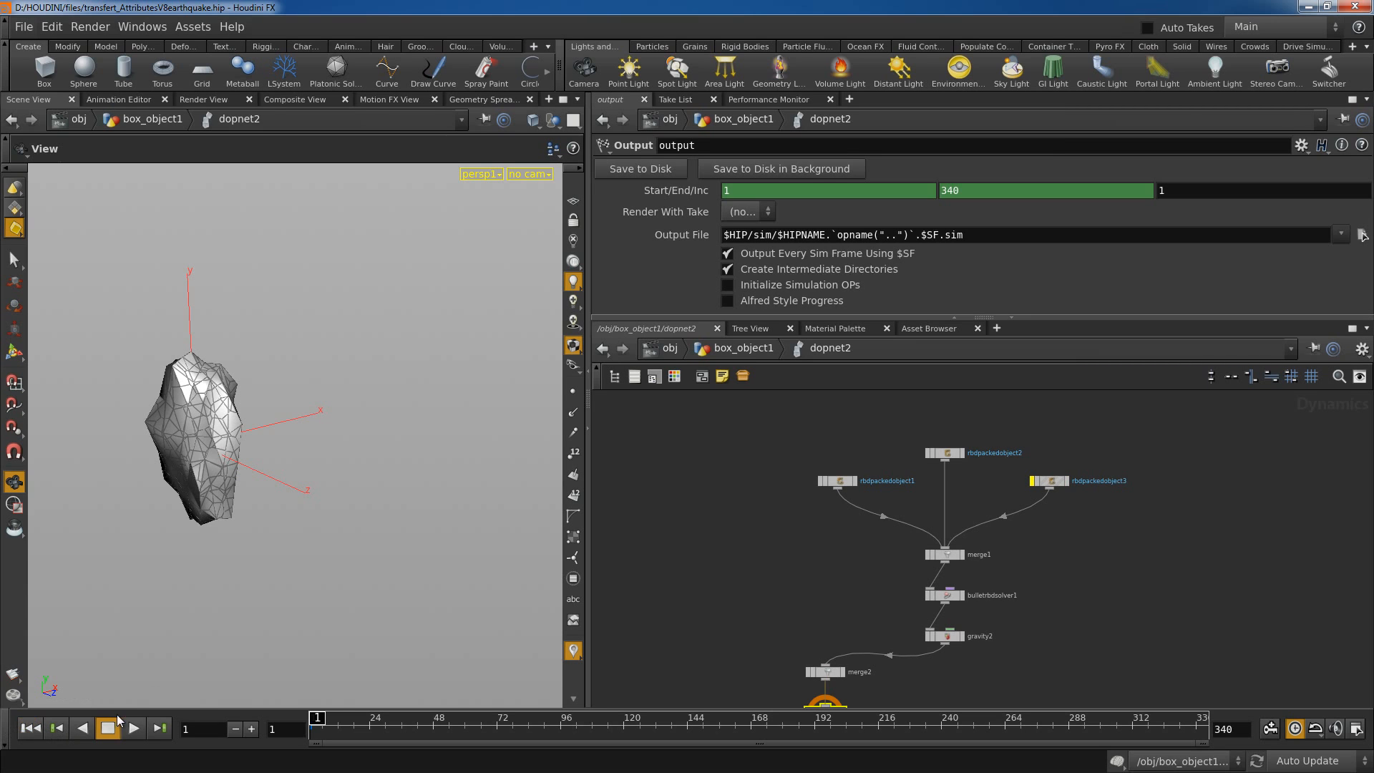
pyautogui.click(133, 729)
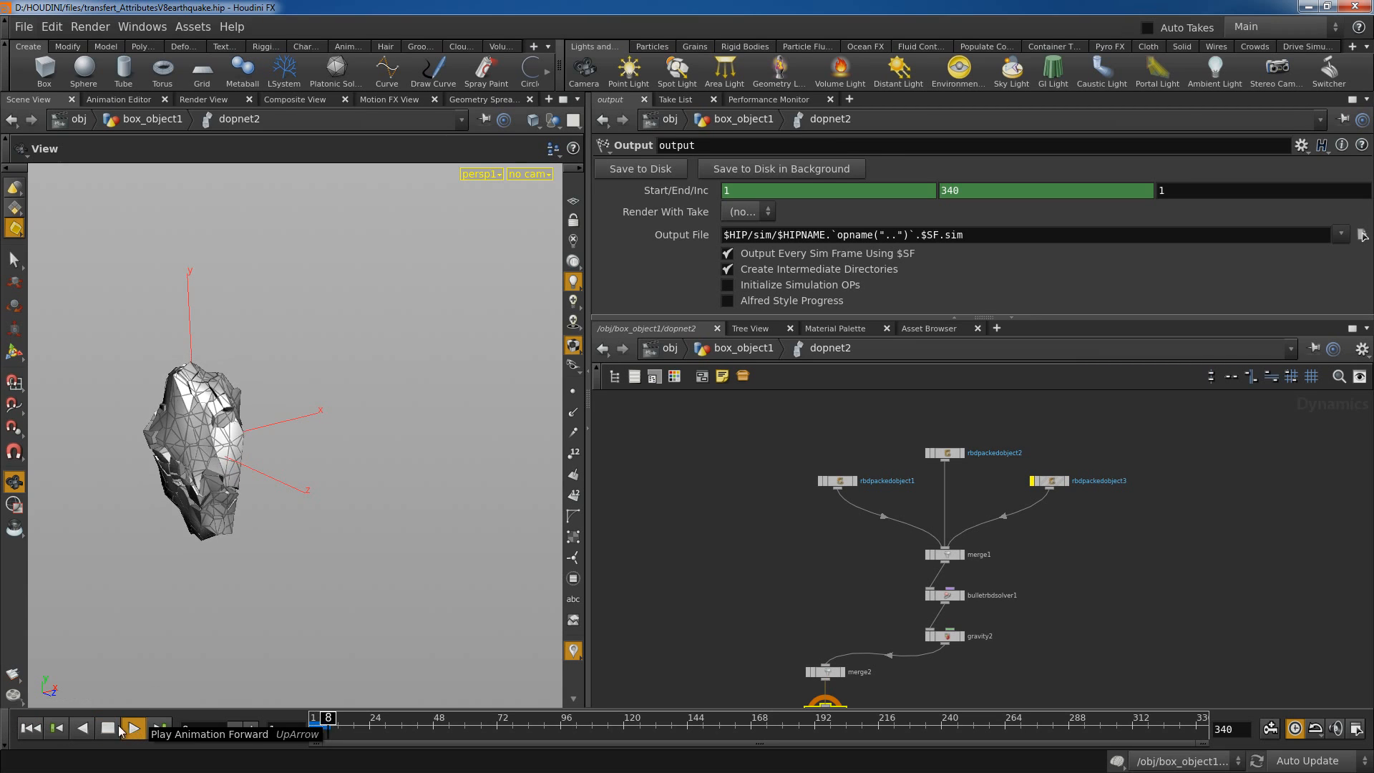
pyautogui.click(108, 729)
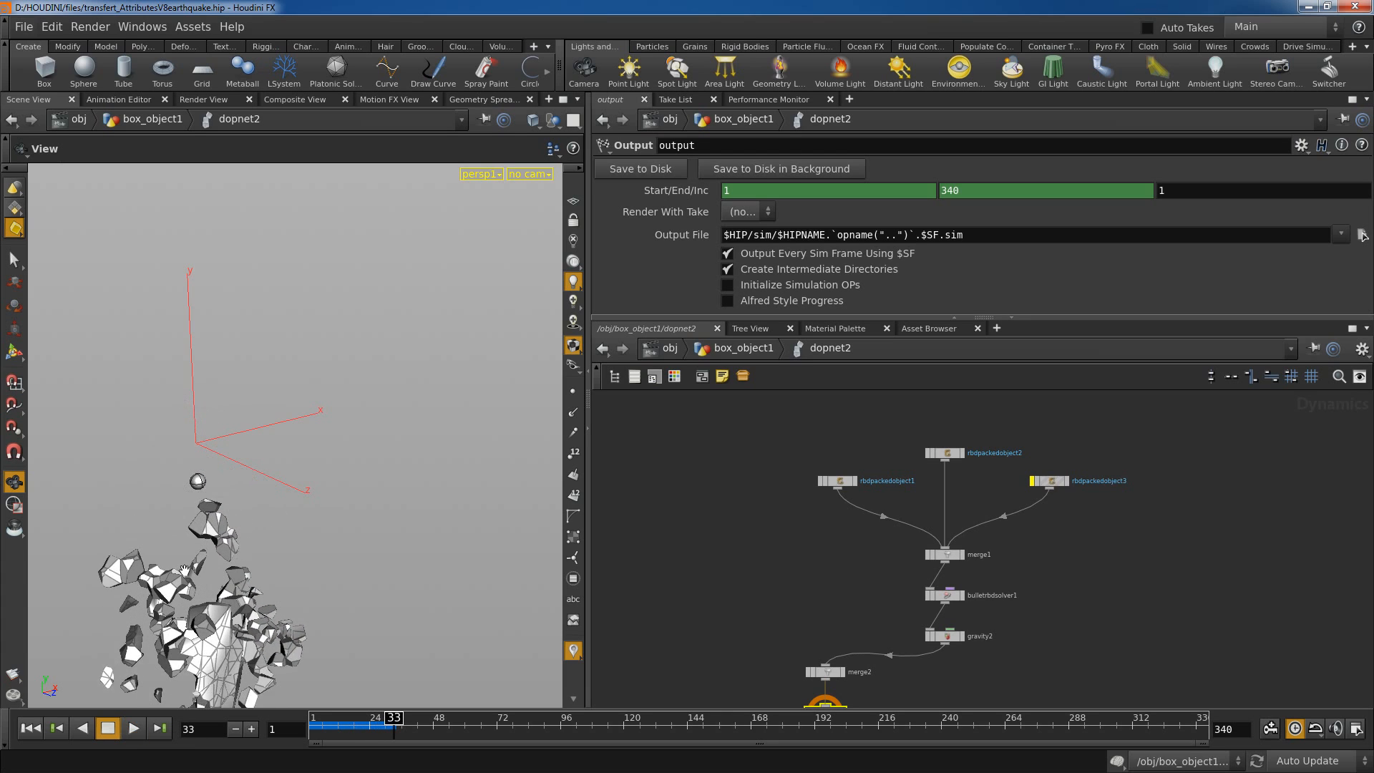
pyautogui.click(30, 729)
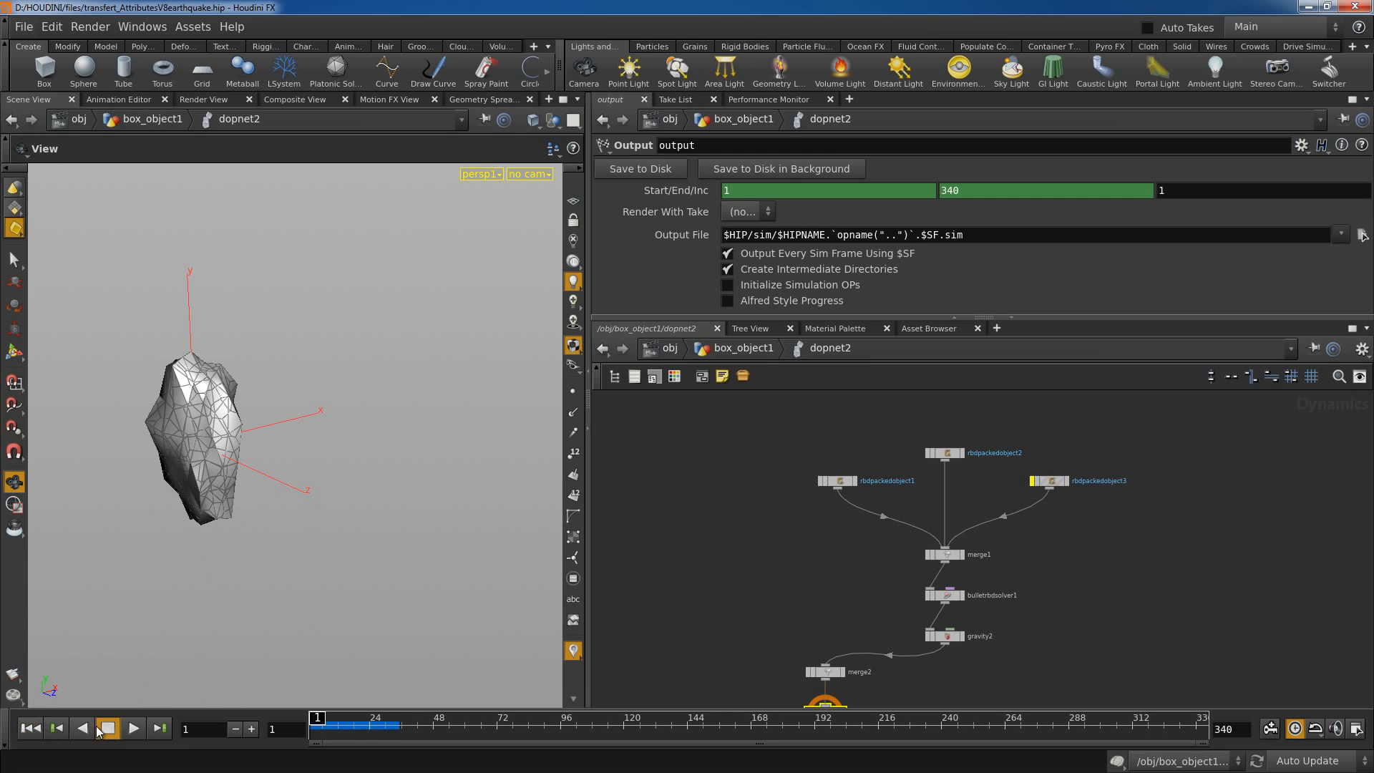
pyautogui.click(133, 728)
pyautogui.click(107, 729)
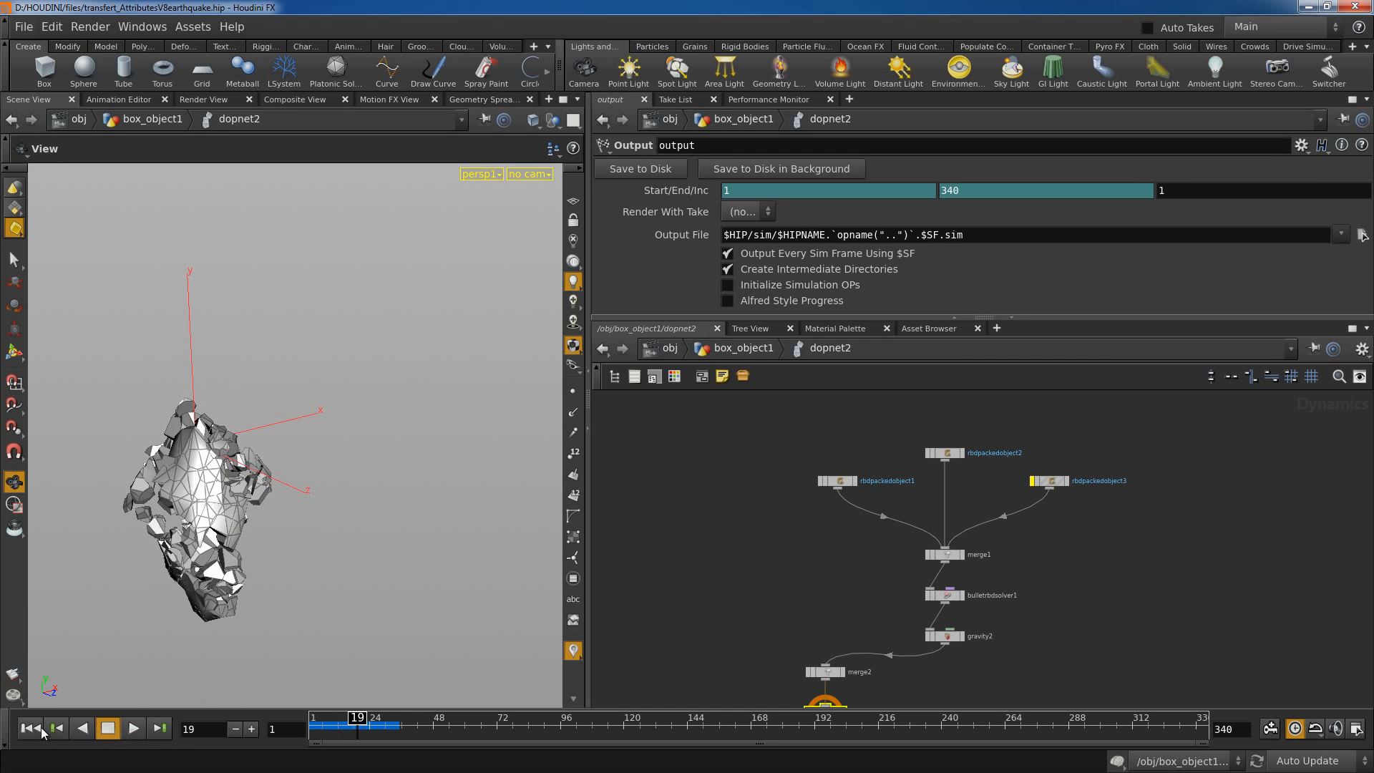
pyautogui.click(30, 729)
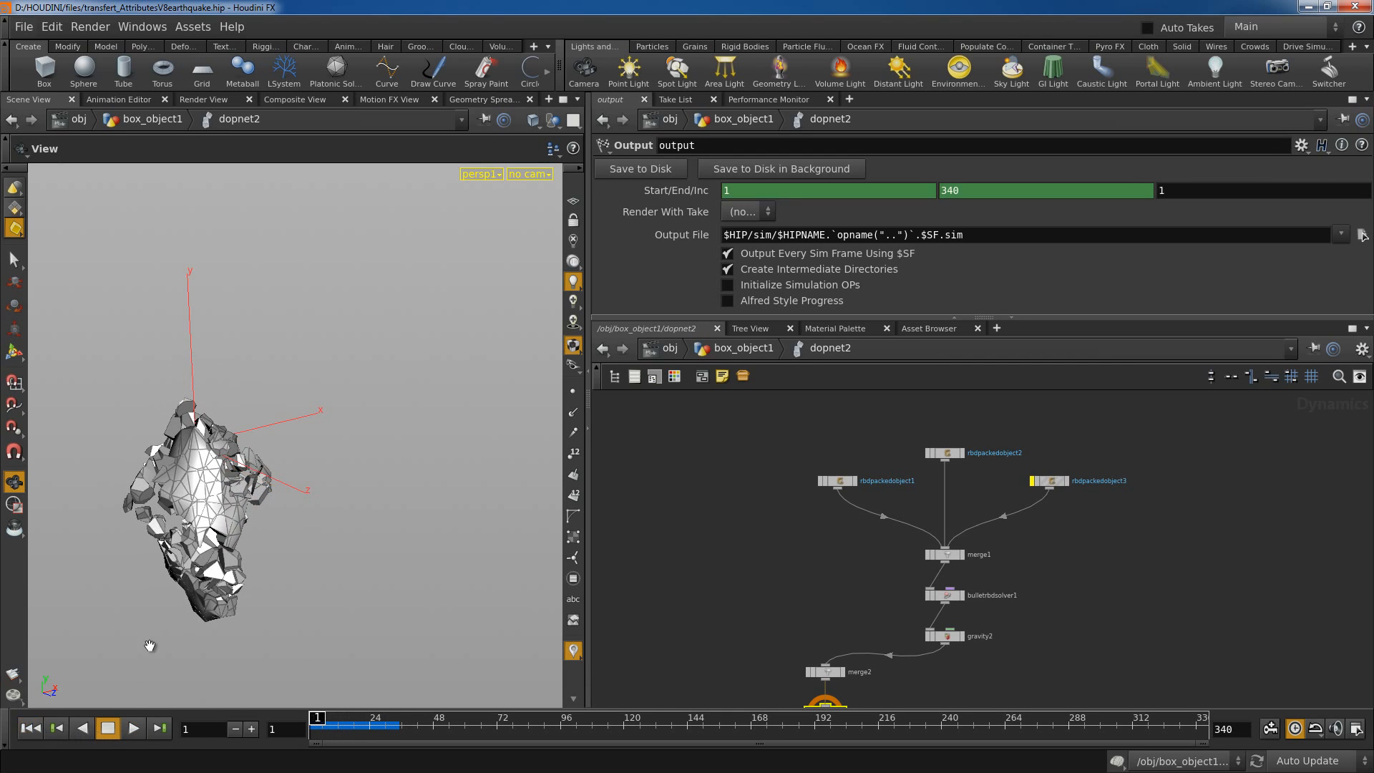
# Bypass rbdpackedobject2 as well, play the simulation without the ball, and rewind to frame 1.
pyautogui.click(928, 453)
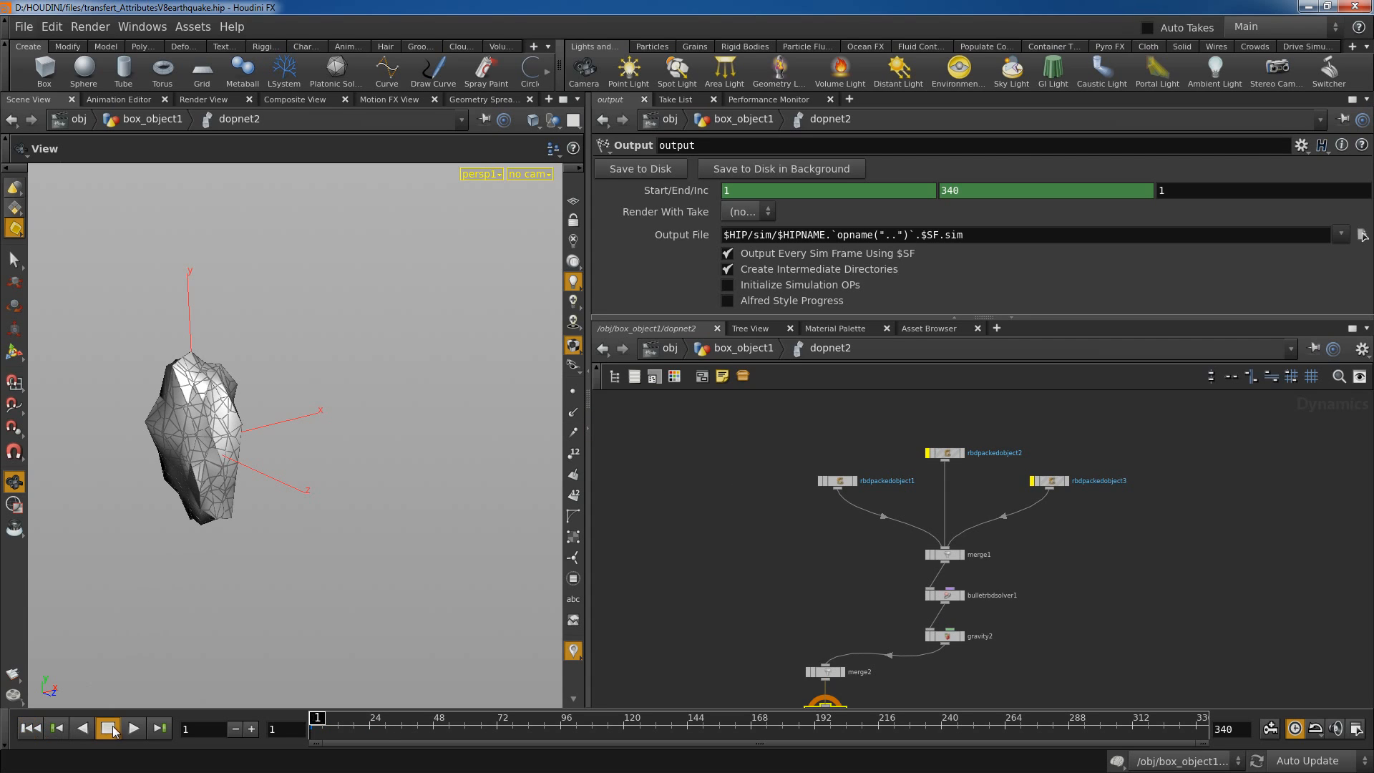
pyautogui.click(132, 729)
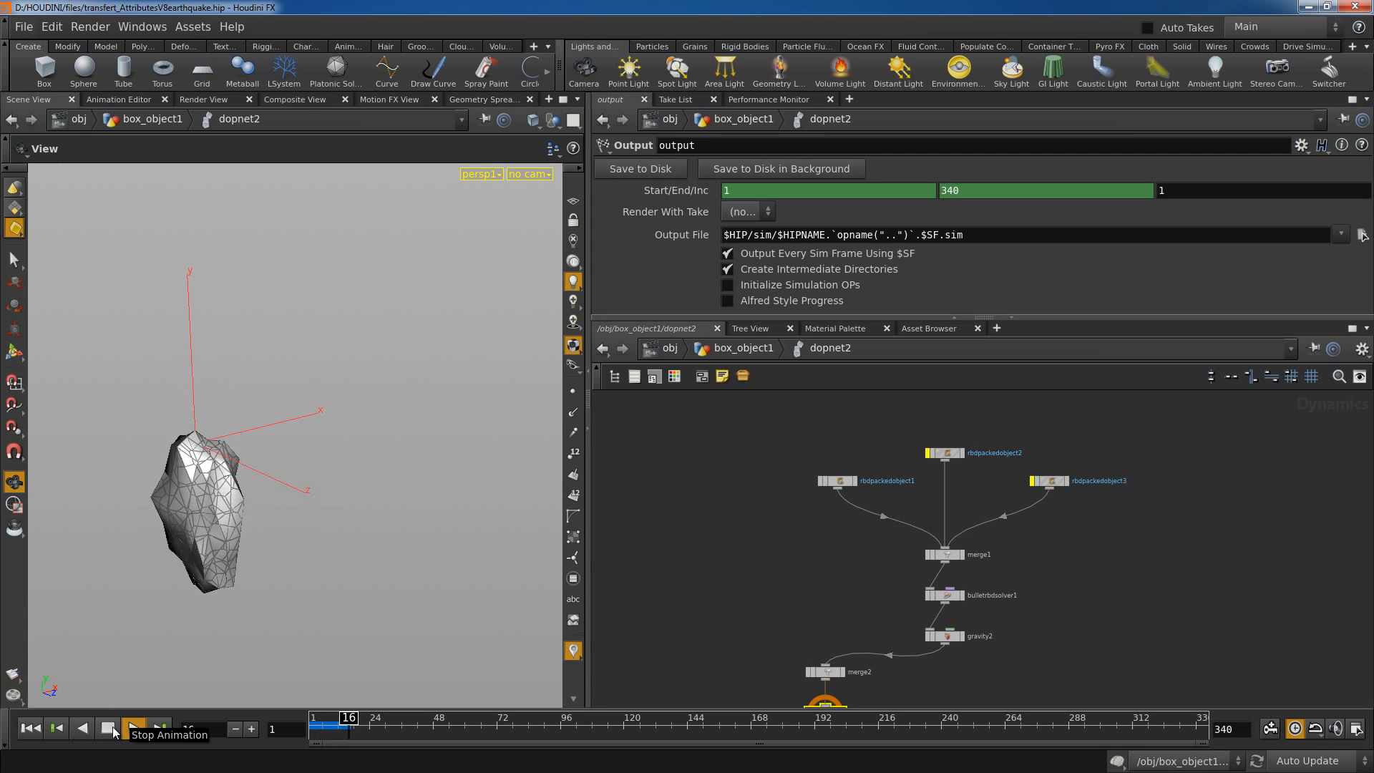
pyautogui.click(107, 729)
pyautogui.click(61, 728)
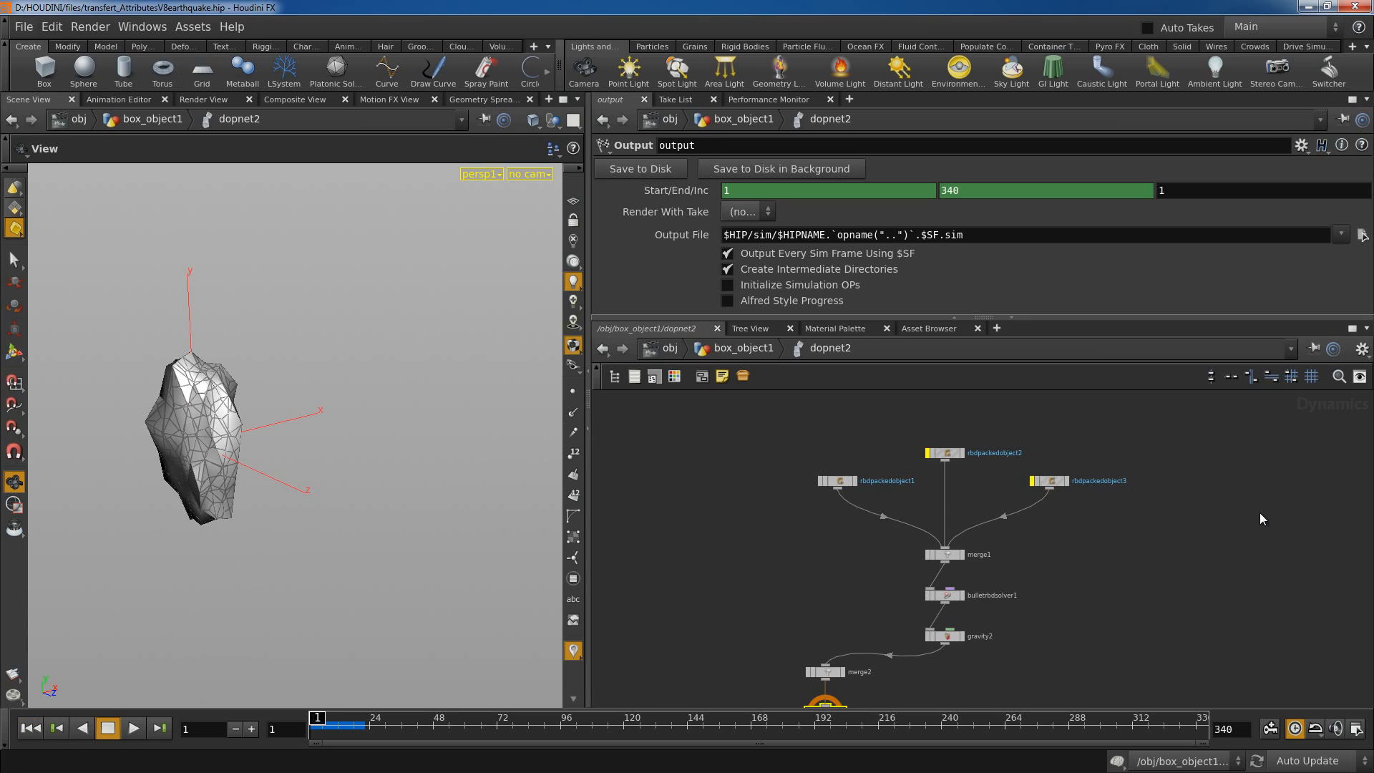
# Re-enable rbdpackedobject2, replay the simulation briefly, and return to the box_object1 network at frame 1.
pyautogui.click(928, 453)
pyautogui.click(133, 729)
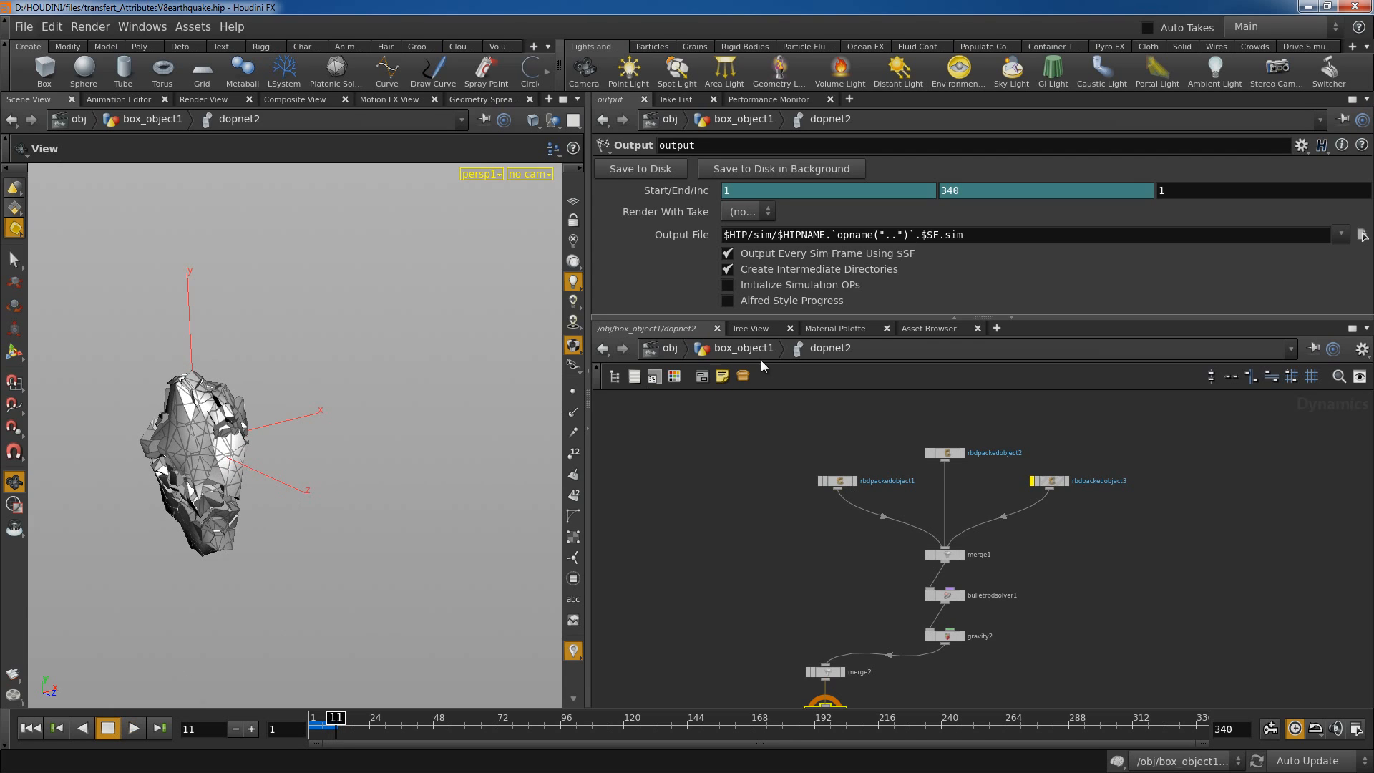
pyautogui.click(742, 350)
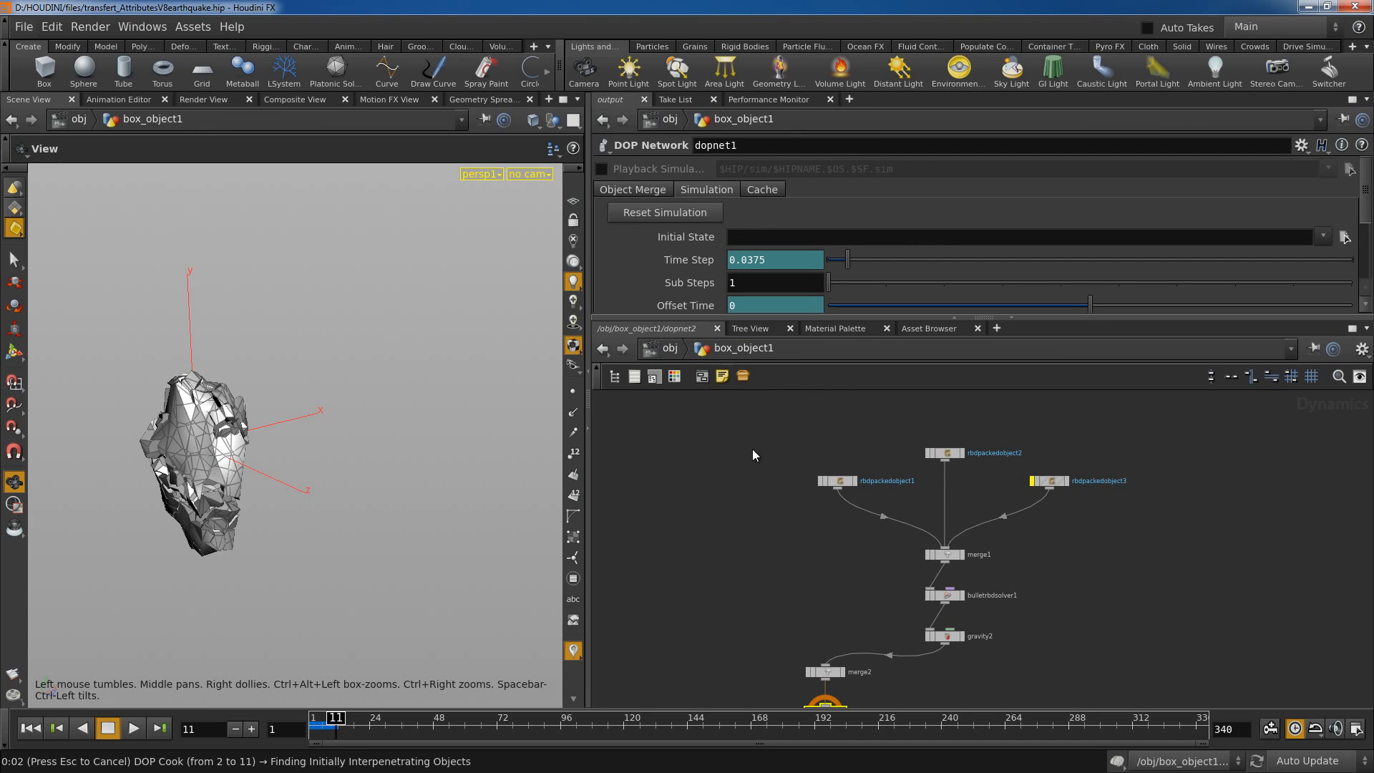
pyautogui.press('u')
pyautogui.click(28, 731)
pyautogui.scroll(5, 1090, 539)
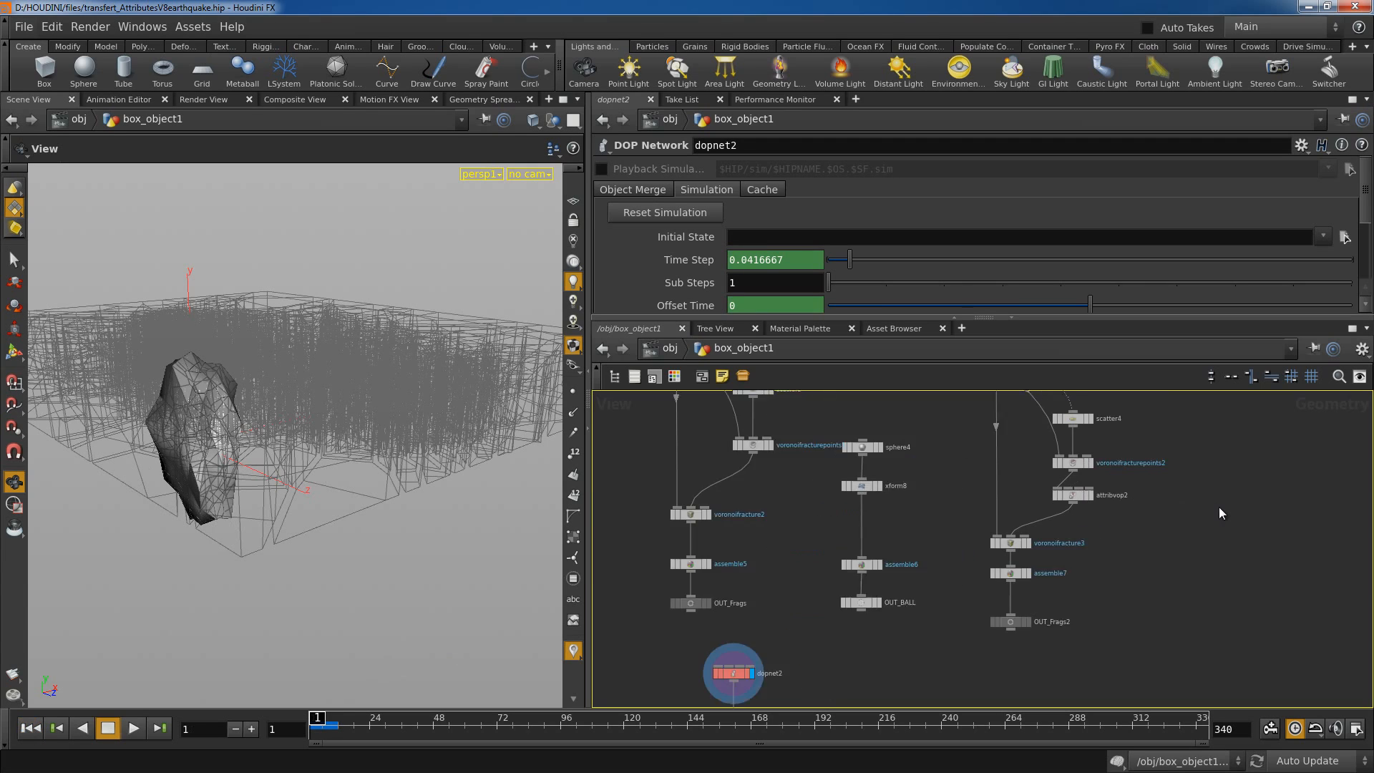
# Select attribvop2 above voronoifracture3 to examine its place in the second fragment branch.
pyautogui.click(820, 519)
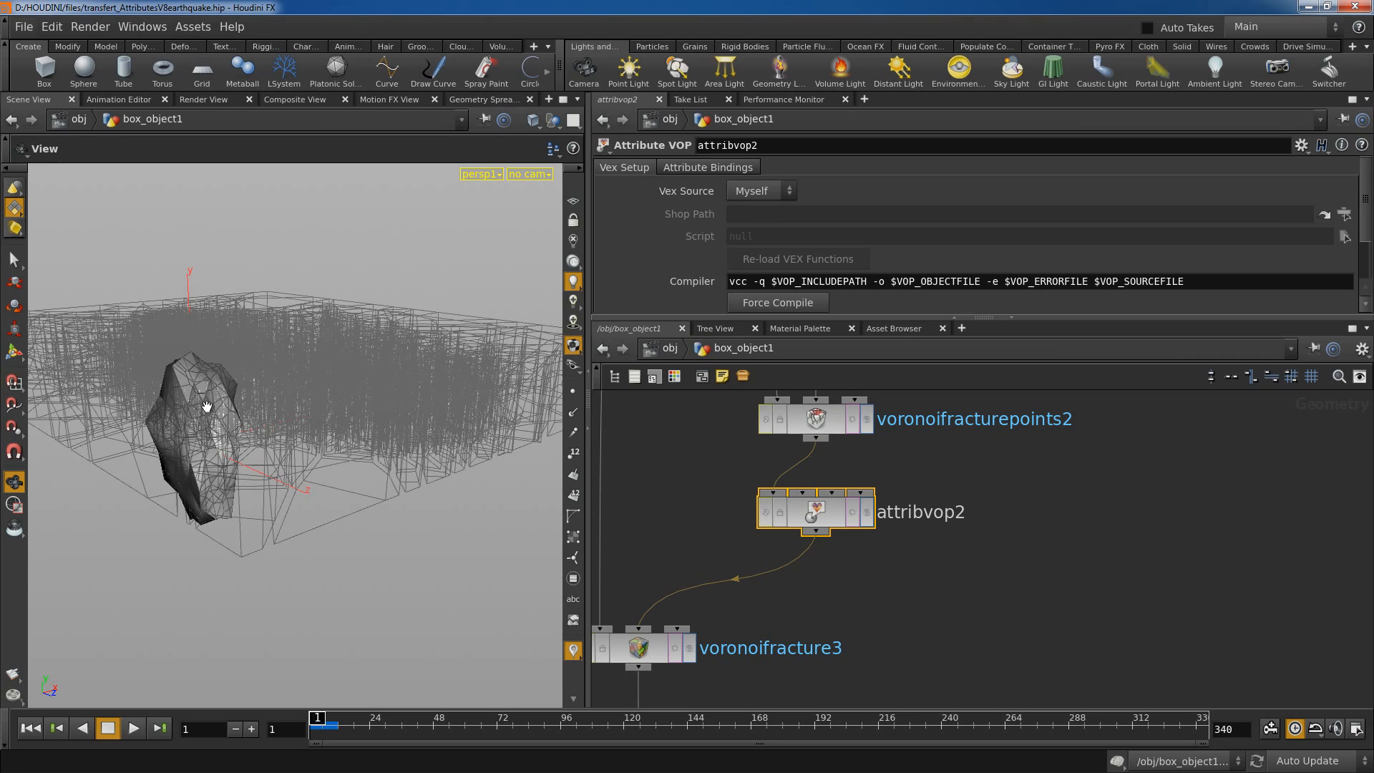
pyautogui.scroll(-6, 927, 611)
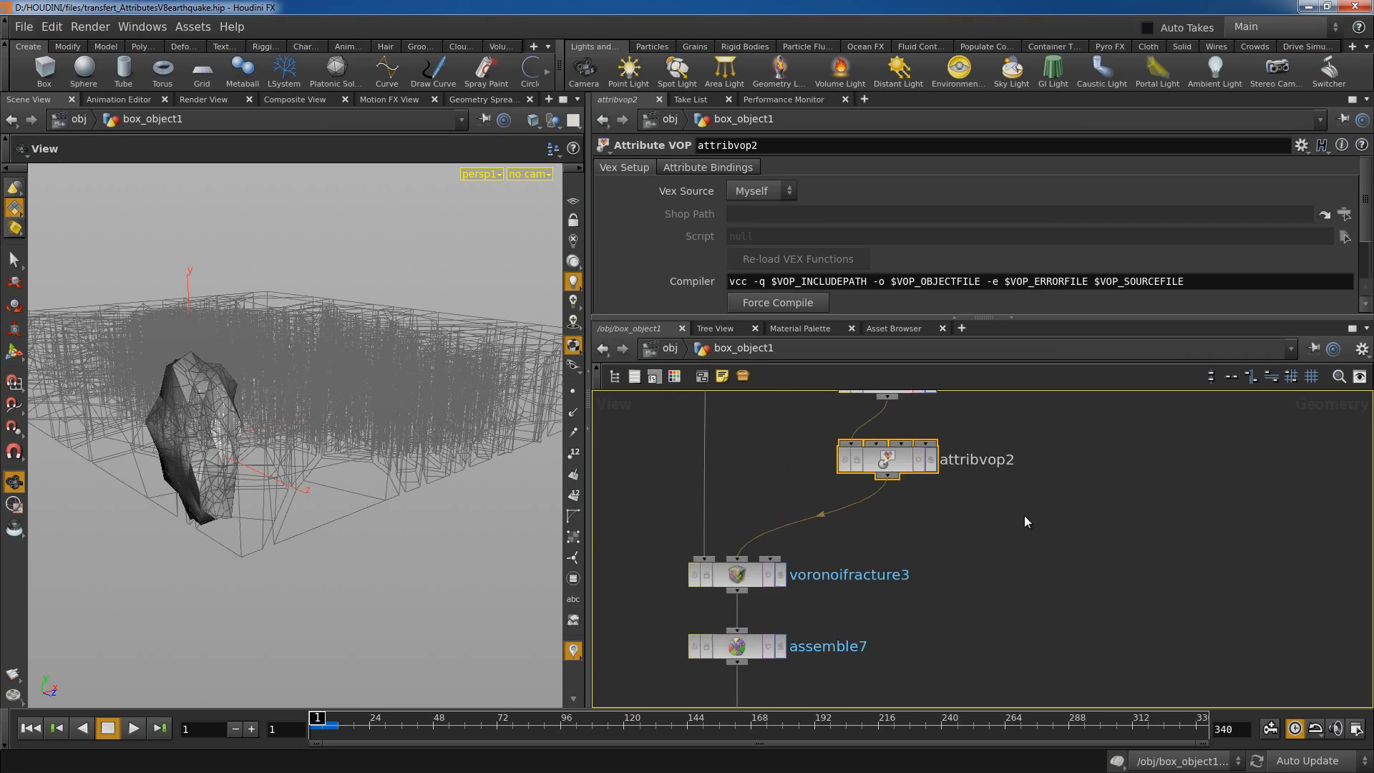
pyautogui.moveTo(1003, 617); pyautogui.dragTo(856, 588, button='middle')
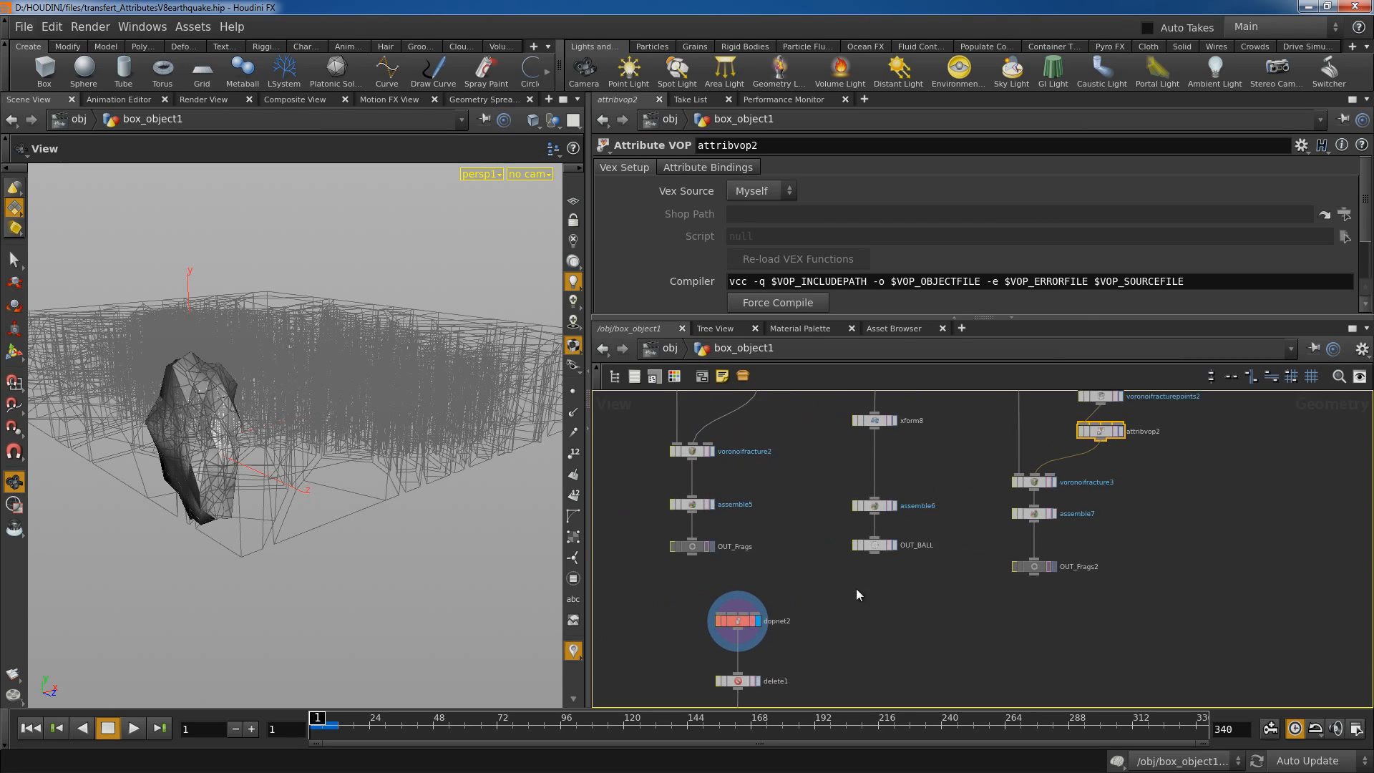
# In dopnet2, bypass rbdpackedobject1 and rbdpackedobject2, enable rbdpackedobject3, and play the simulation of those fragments alone.
pyautogui.doubleClick(727, 628)
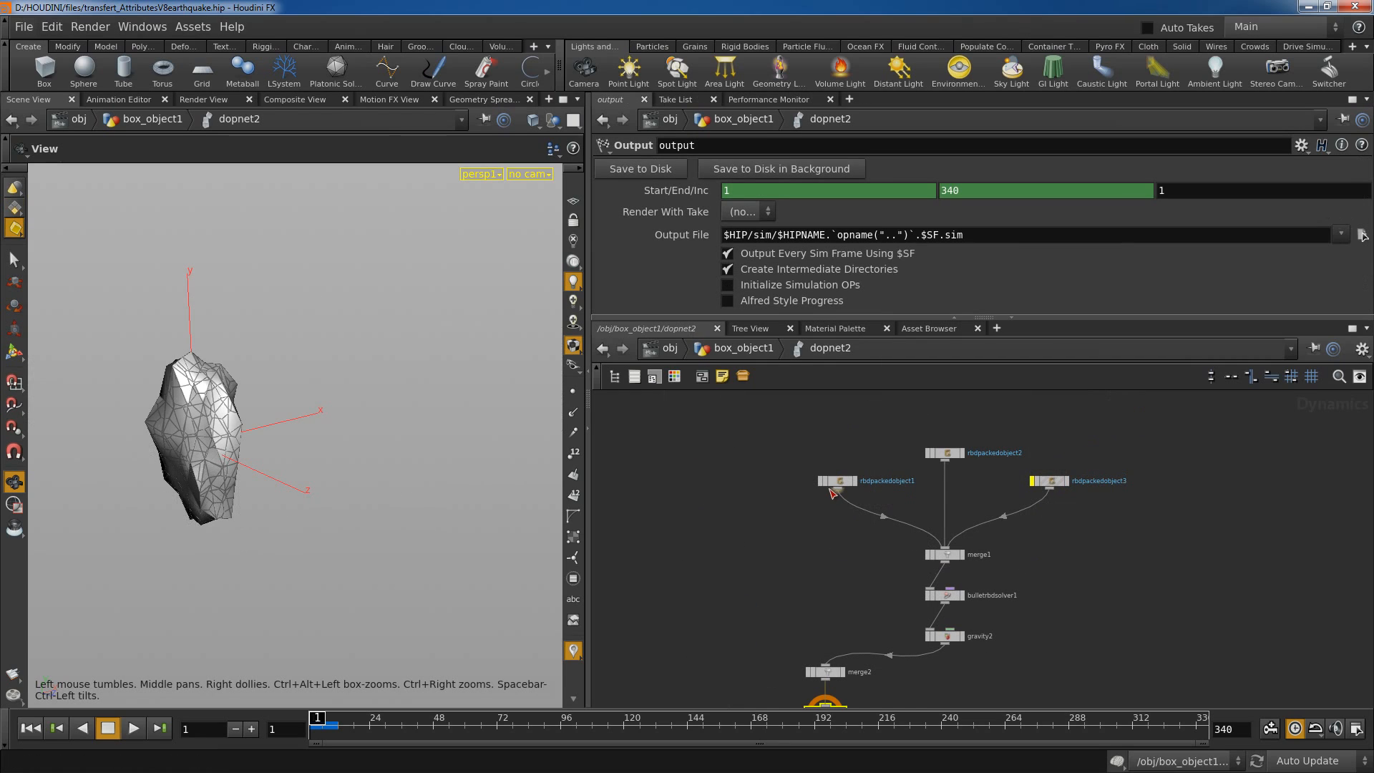
pyautogui.click(820, 481)
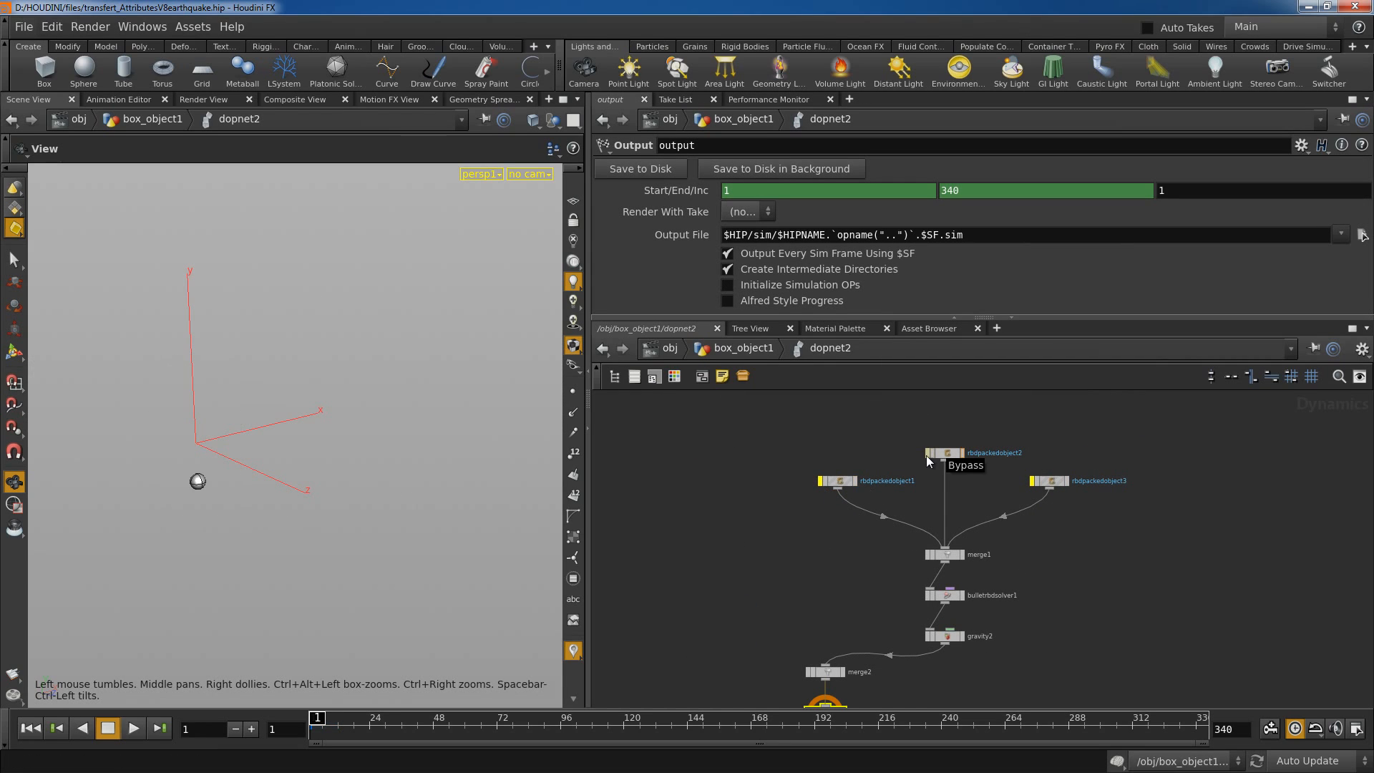
pyautogui.click(927, 453)
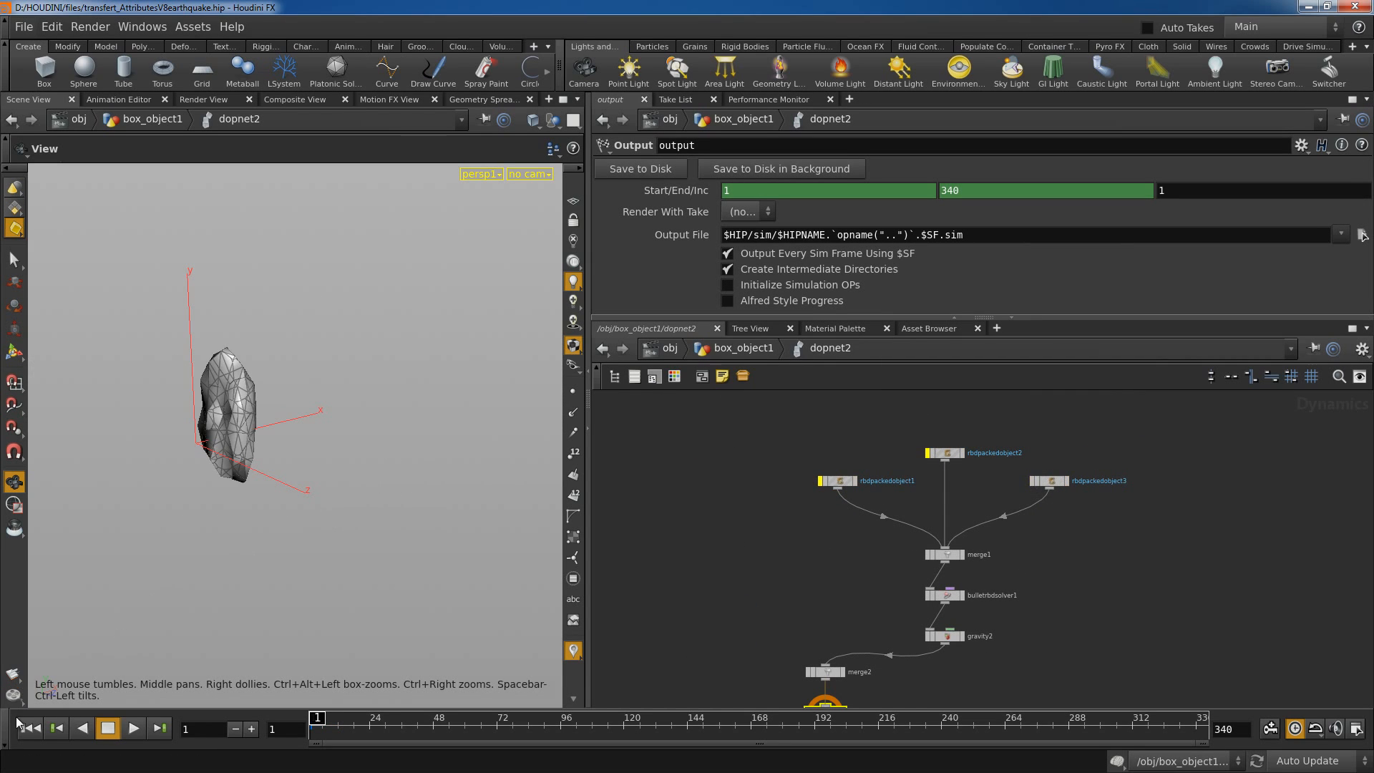
pyautogui.click(134, 728)
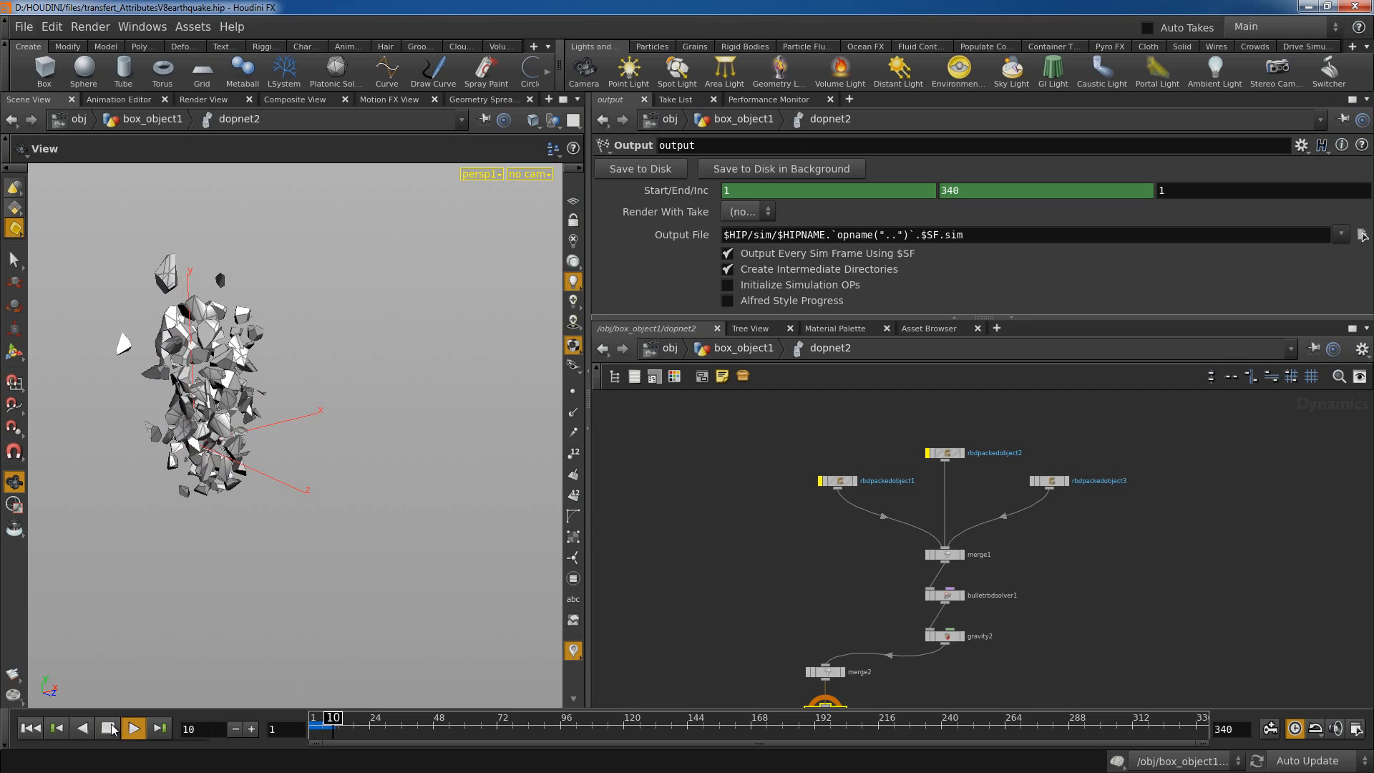
pyautogui.click(108, 729)
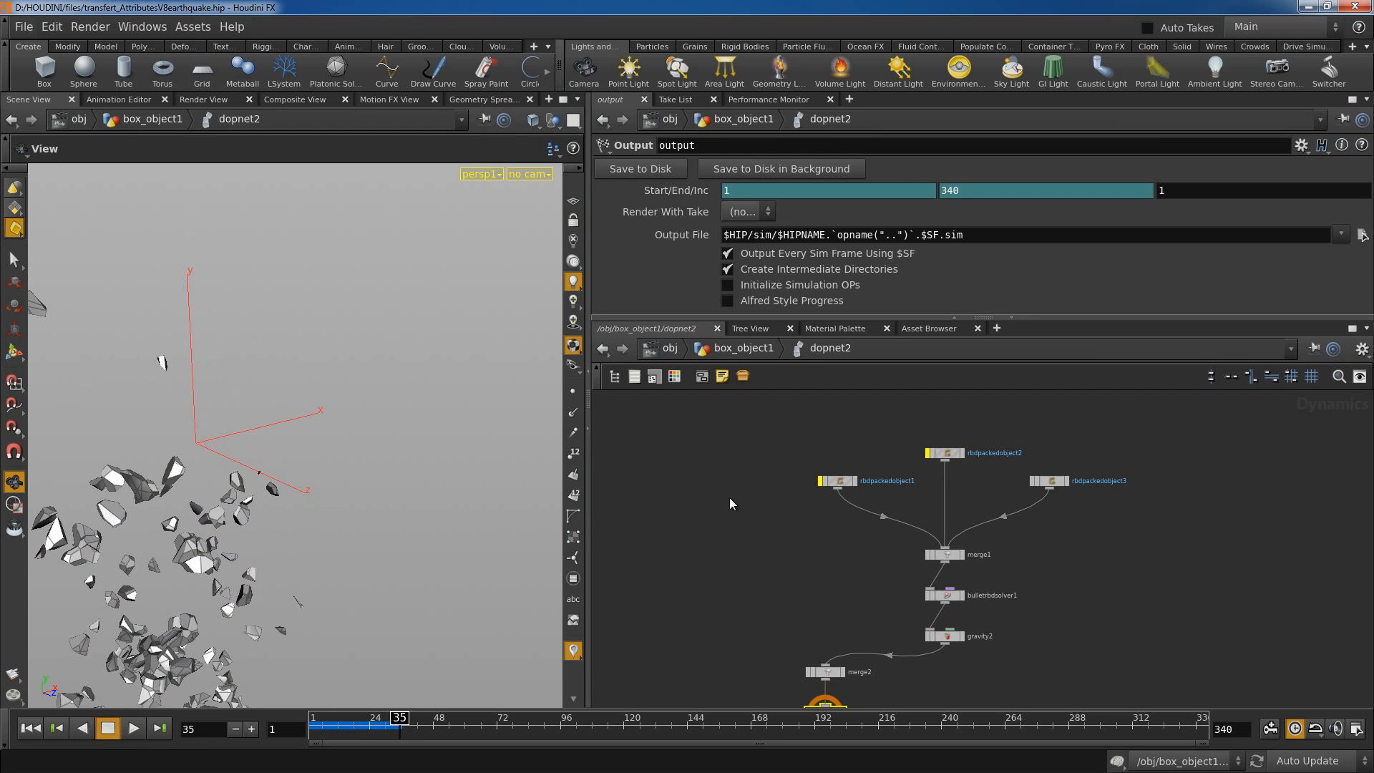
# Select rbdpackedobject3 to examine its velocity inheritance setting, and return to box_object1 at frame 1.
pyautogui.click(1055, 481)
pyautogui.scroll(-6, 776, 266)
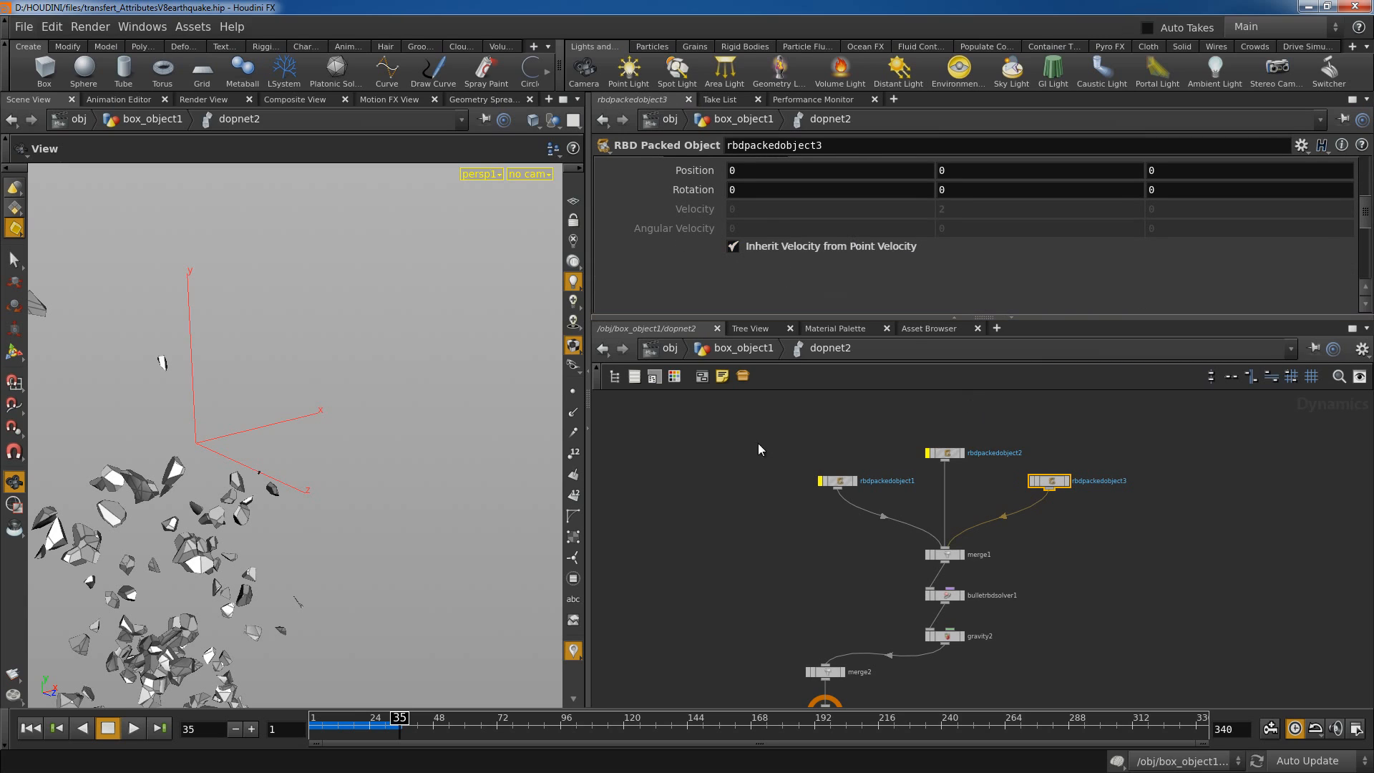
pyautogui.click(758, 349)
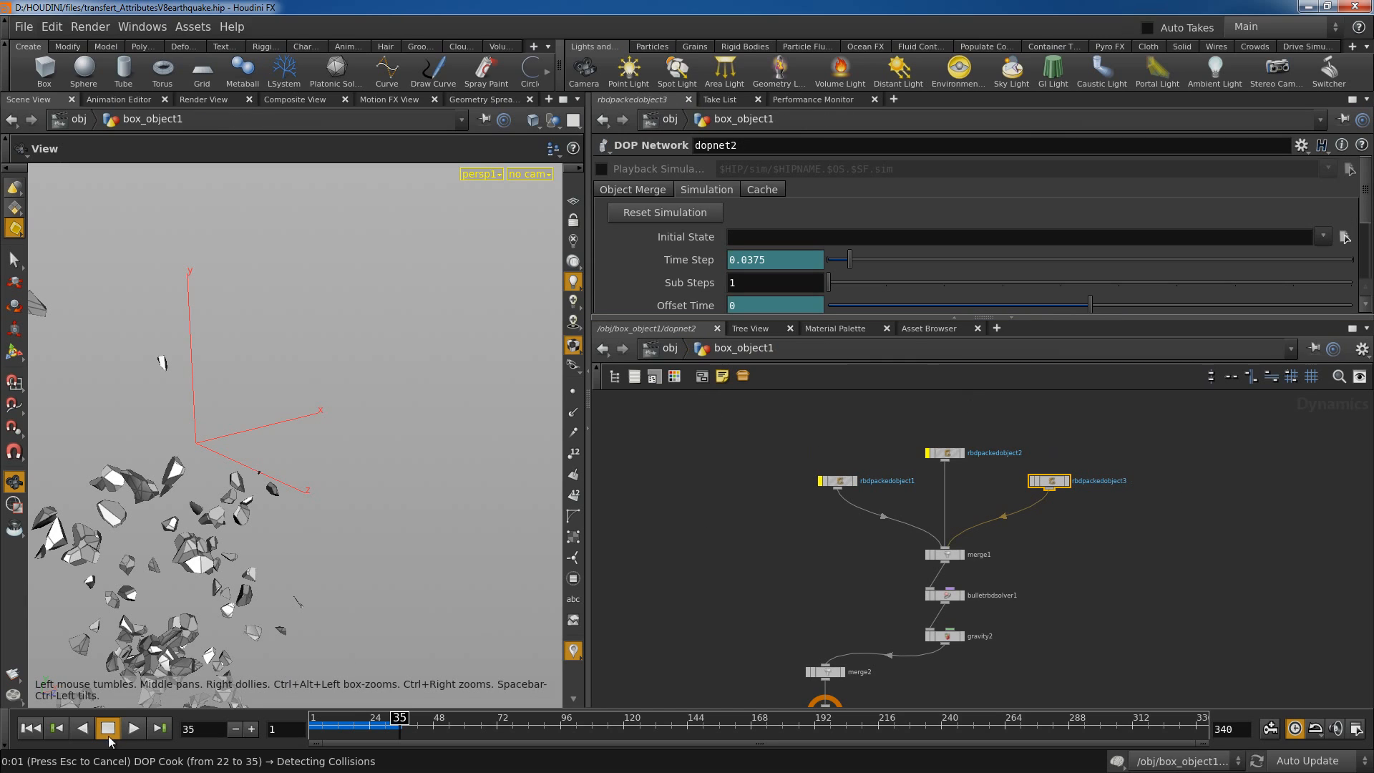
pyautogui.click(27, 729)
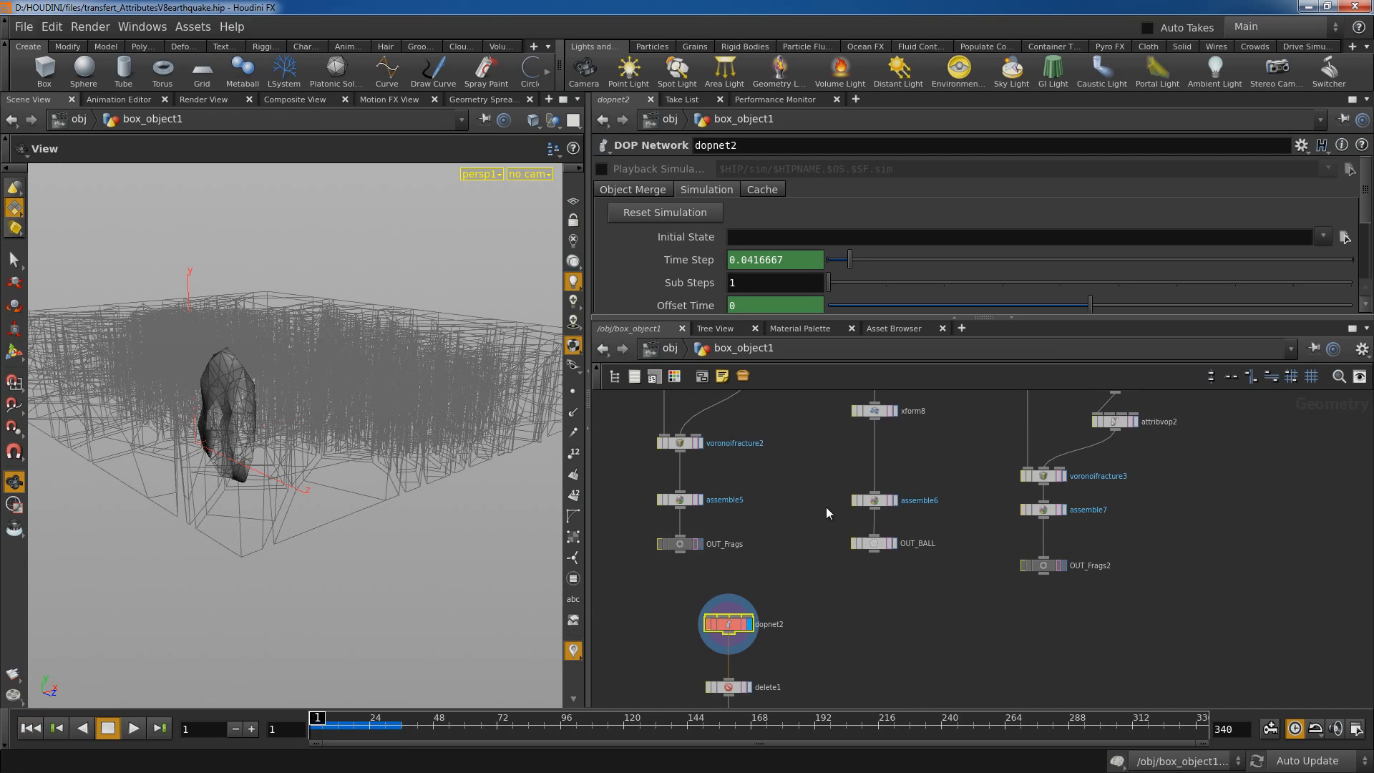
# Open the VOP network inside attribvop2 and bring its whole node chain into view.
pyautogui.moveTo(1168, 512); pyautogui.dragTo(1087, 606, button='middle')
pyautogui.scroll(3, 1106, 570)
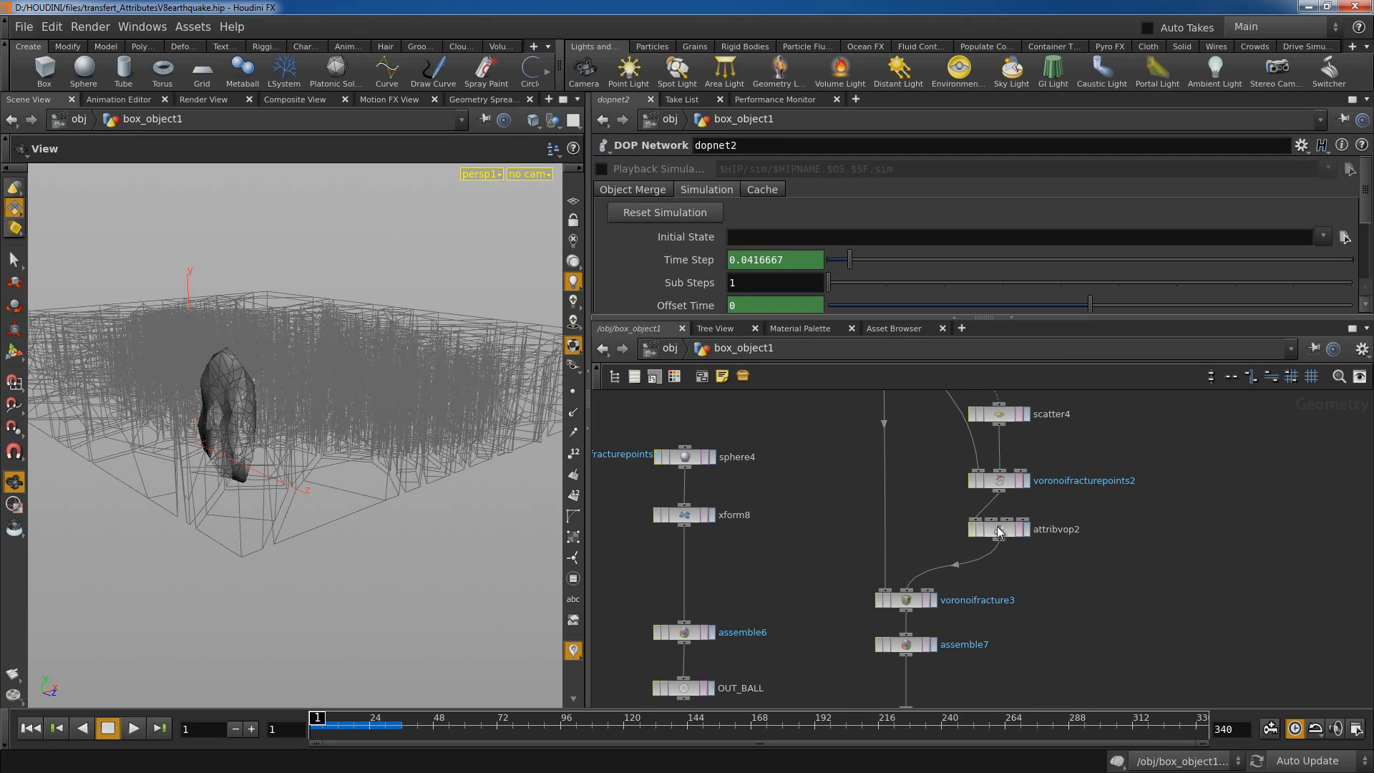
pyautogui.click(1000, 530)
pyautogui.doubleClick(1000, 531)
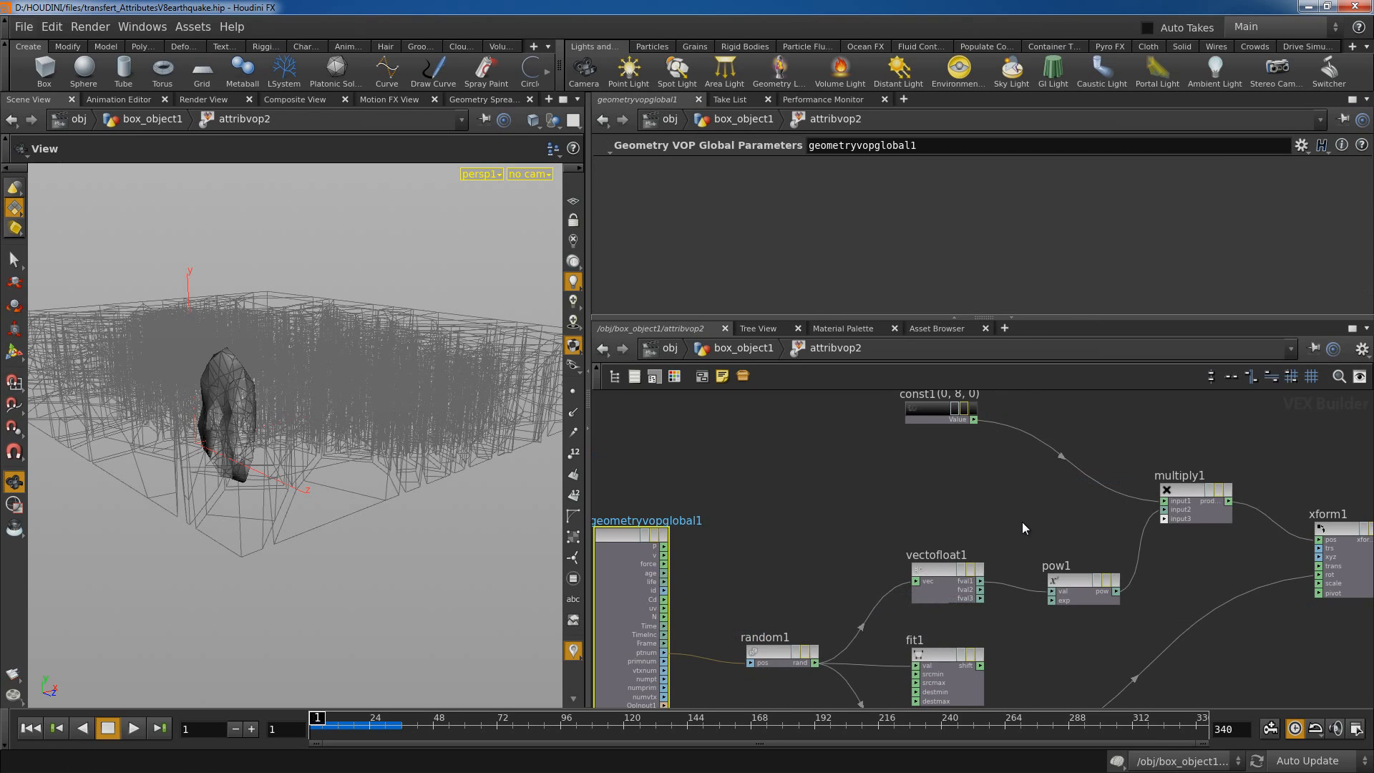
pyautogui.scroll(3, 891, 517)
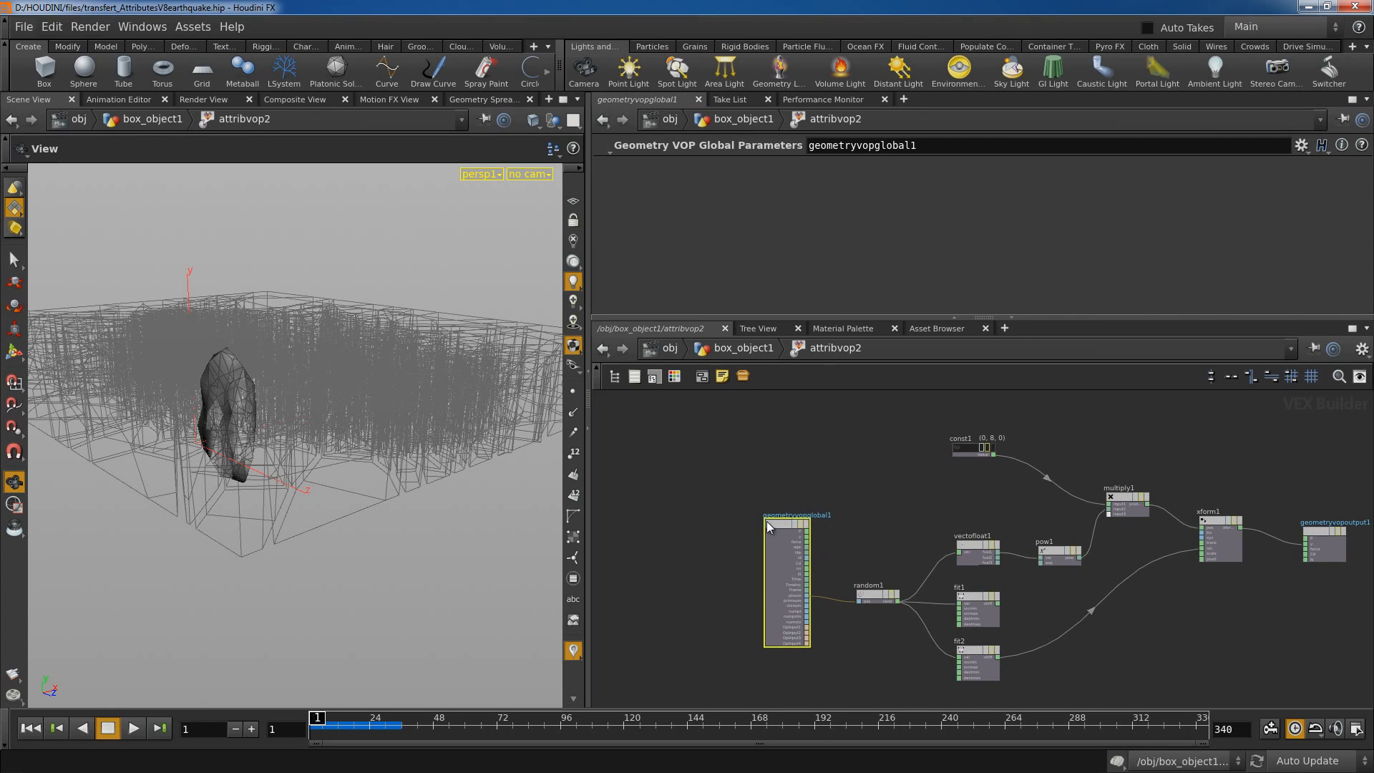
# Move geometryvopglobal1 and random1 farther from the rest of the chain, and delete the unconnected-output fit1 node.
pyautogui.moveTo(769, 522); pyautogui.dragTo(702, 507)
pyautogui.moveTo(881, 593); pyautogui.dragTo(803, 574)
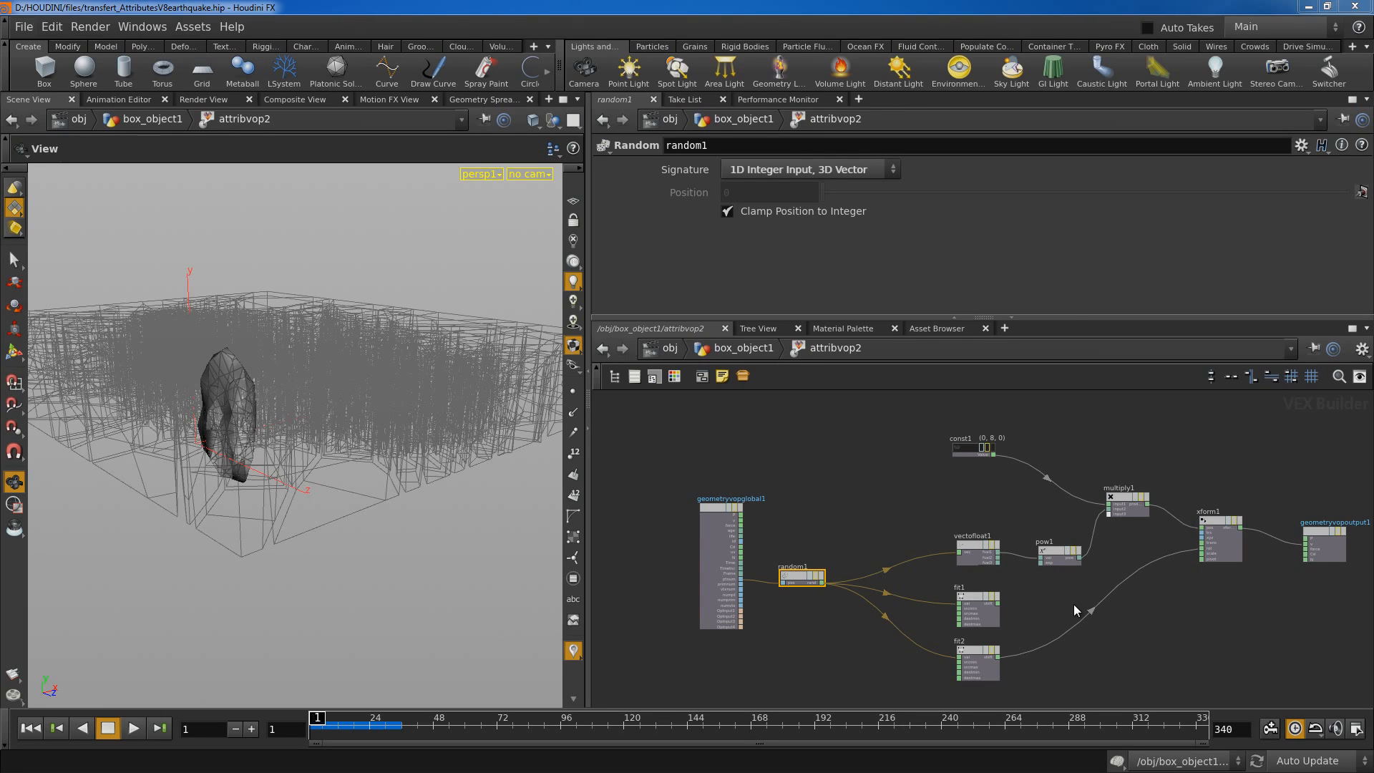
pyautogui.moveTo(1073, 606); pyautogui.dragTo(950, 592, button='middle')
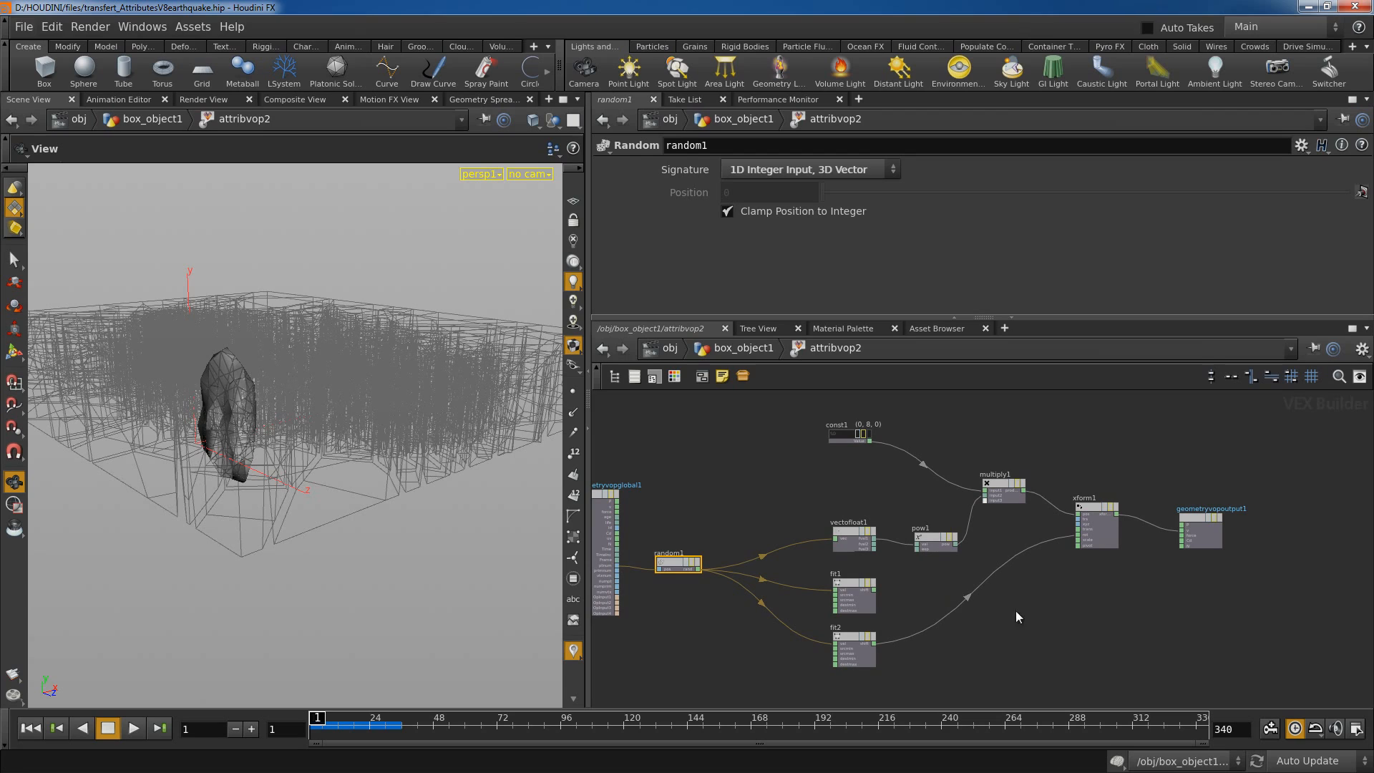
pyautogui.click(849, 583)
pyautogui.press('Delete')
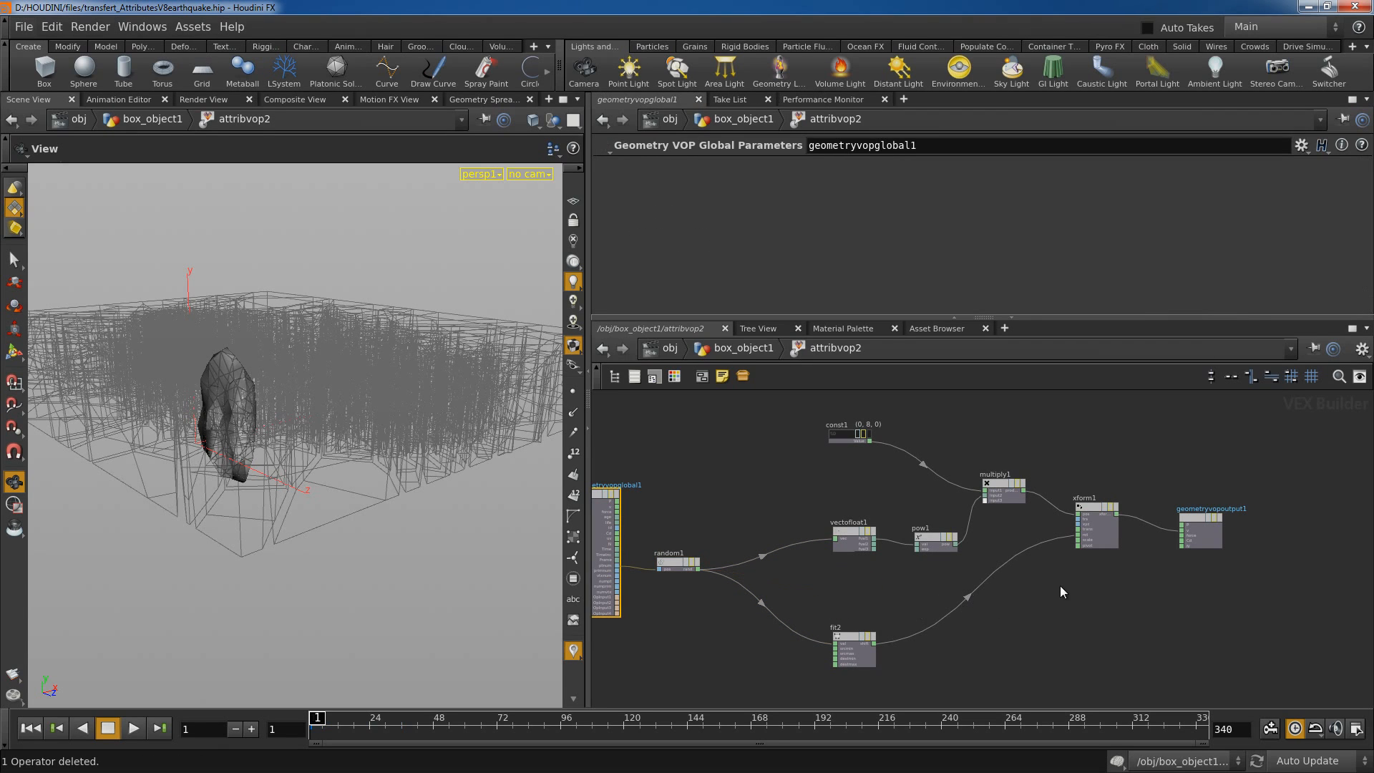
# Move geometryvopoutput1 farther from xform1 to examine the connection into its velocity input.
pyautogui.press('l')
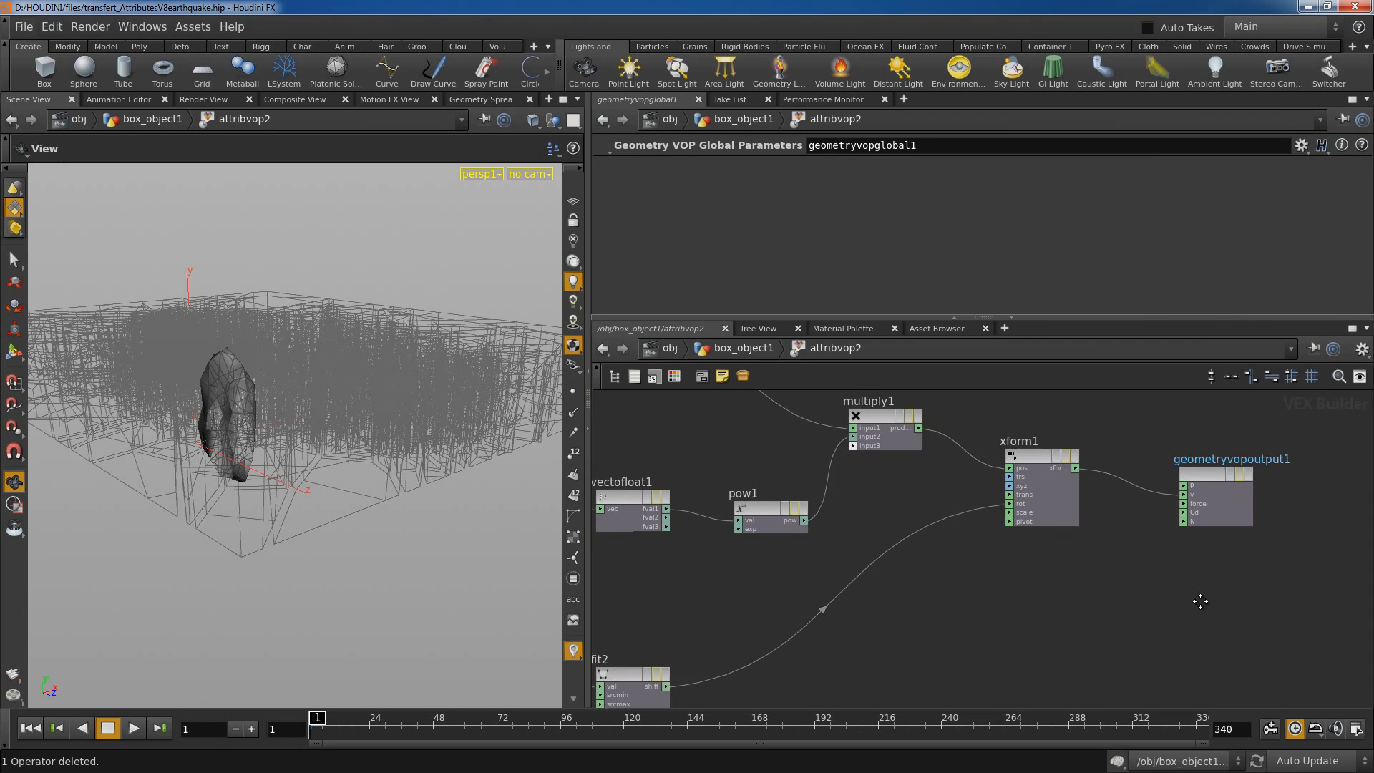
pyautogui.press('Tab')
pyautogui.write('N')
pyautogui.press('Escape')
pyautogui.scroll(-2, 909, 618)
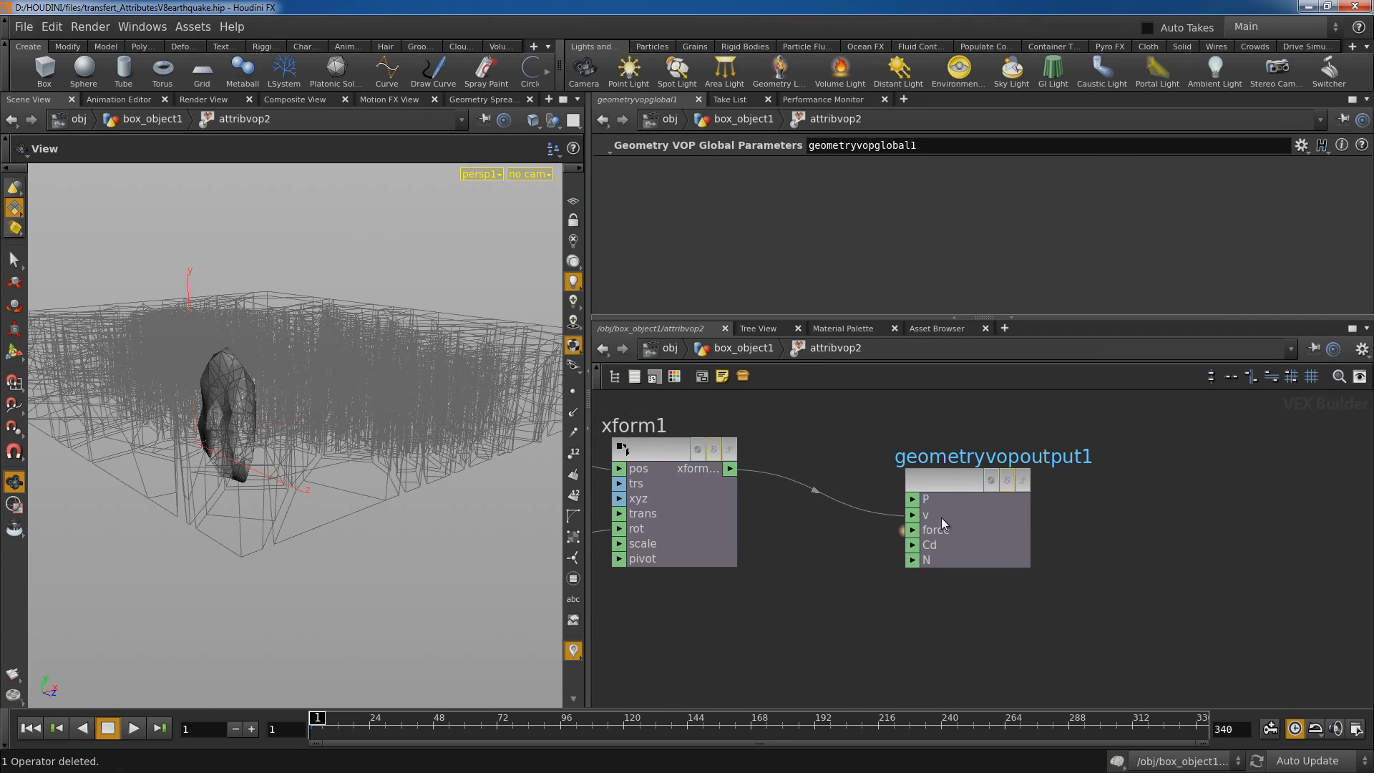
pyautogui.moveTo(939, 478); pyautogui.dragTo(988, 446)
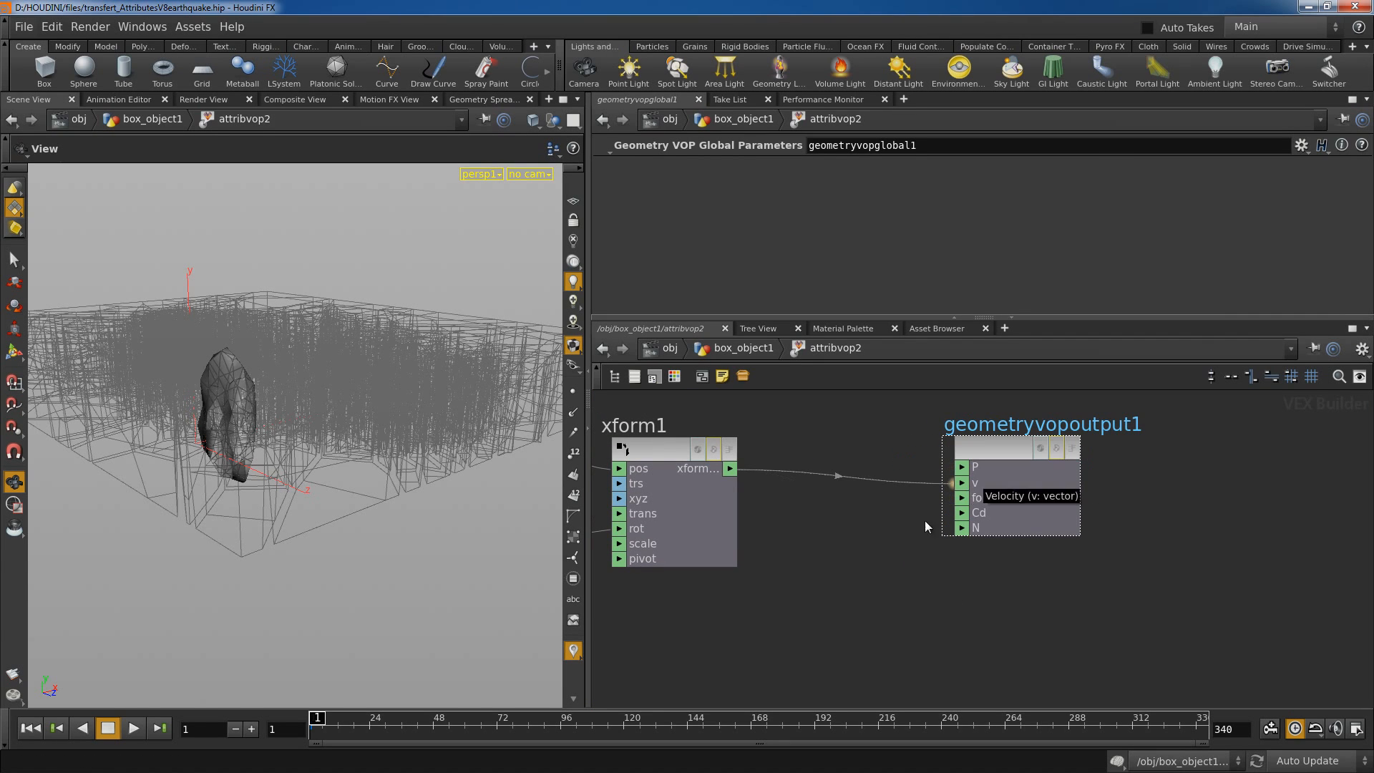
# Move the pow1 node slightly farther from multiply1 in attribvop2's node chain.
pyautogui.scroll(-2, 792, 607)
pyautogui.moveTo(792, 607); pyautogui.dragTo(922, 612, button='middle')
pyautogui.scroll(-3, 826, 621)
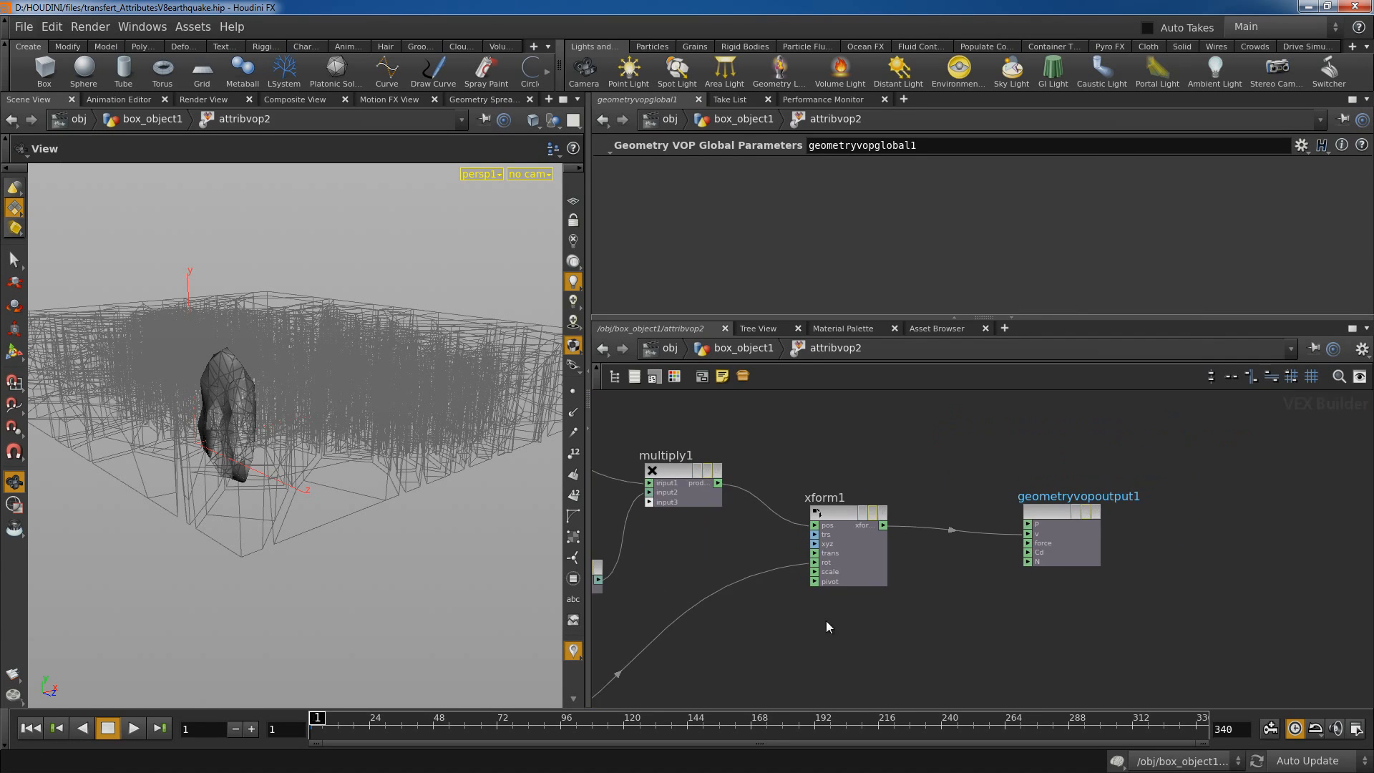
pyautogui.moveTo(826, 620); pyautogui.dragTo(951, 623, button='middle')
pyautogui.moveTo(679, 570); pyautogui.dragTo(664, 547)
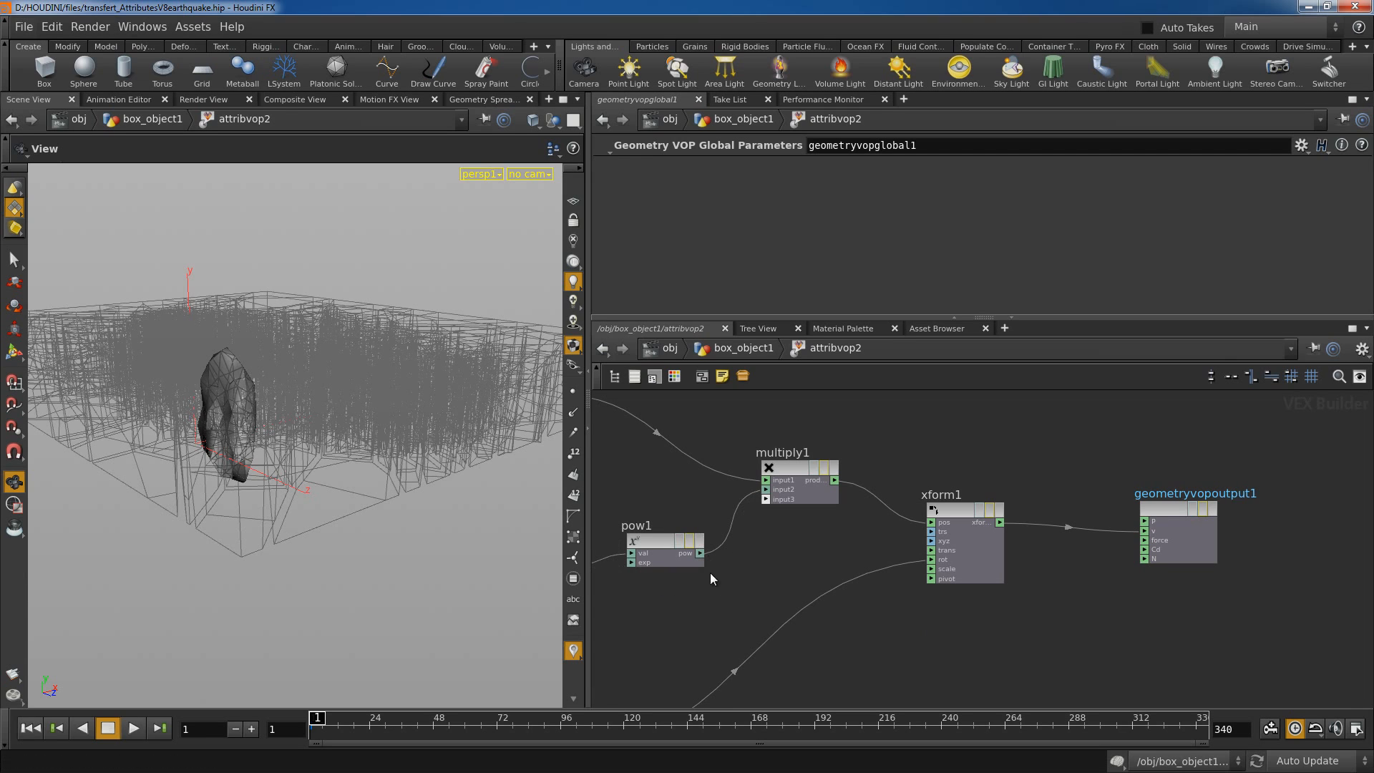
# Review attribvop2's whole node chain, from geometryvopglobal1 and random1 through xform1 to geometryvopoutput1.
pyautogui.scroll(-5, 908, 626)
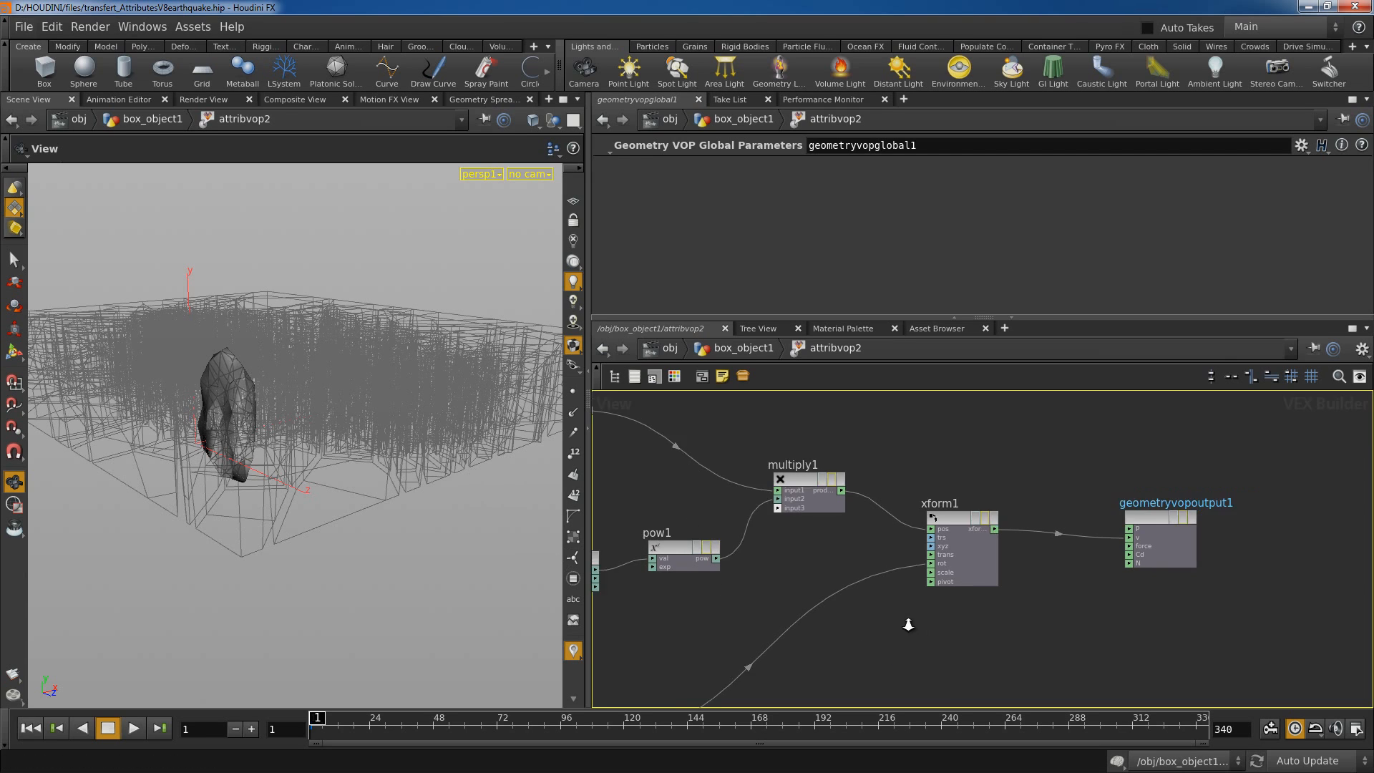
pyautogui.scroll(3, 968, 612)
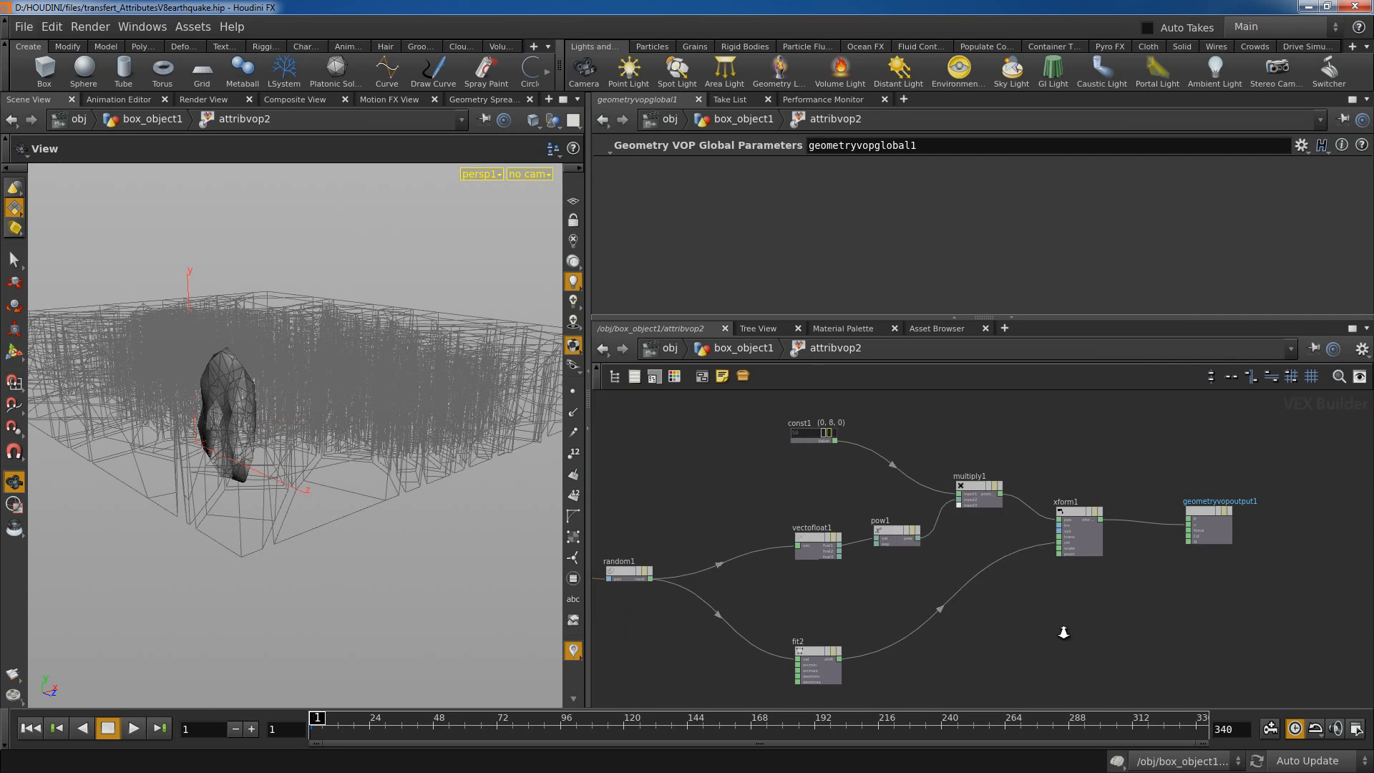
pyautogui.scroll(-2, 764, 472)
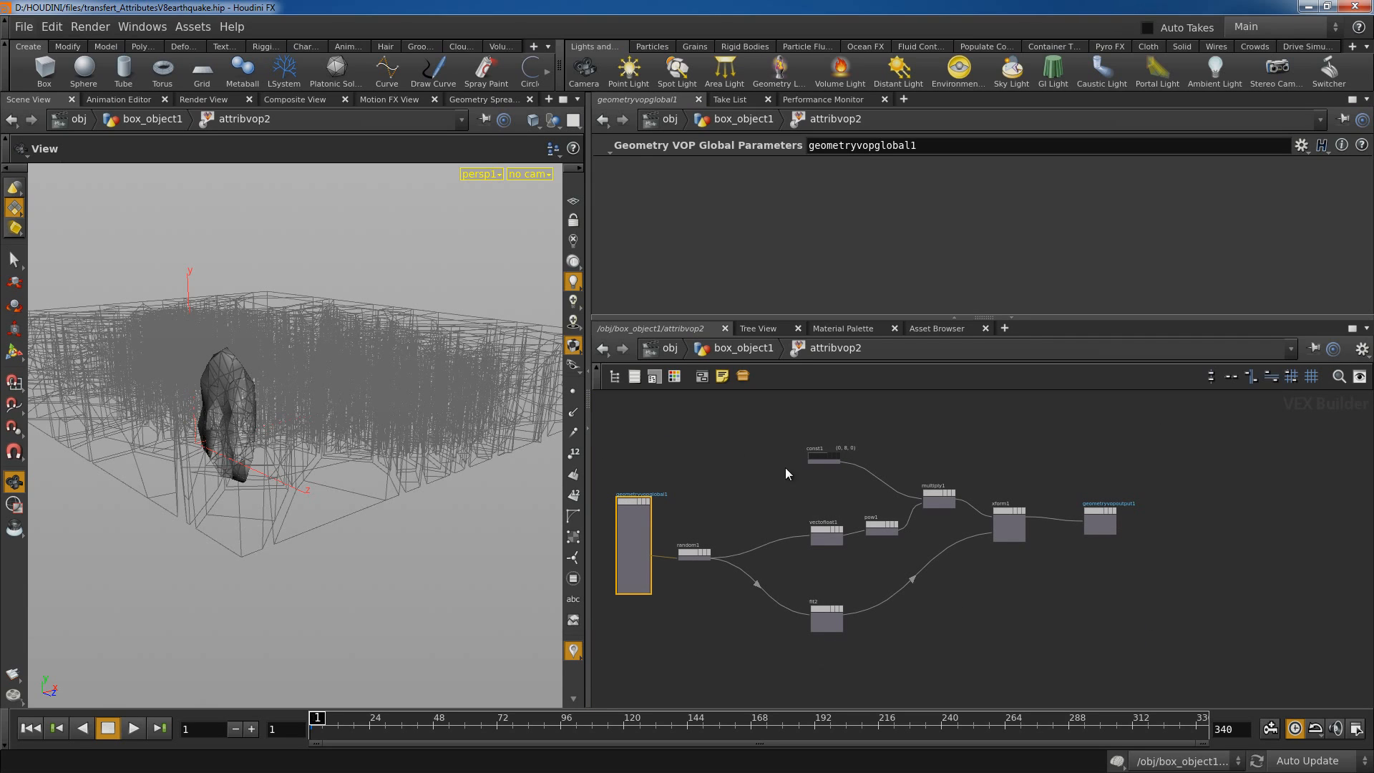
pyautogui.scroll(2, 716, 464)
pyautogui.scroll(2, 751, 465)
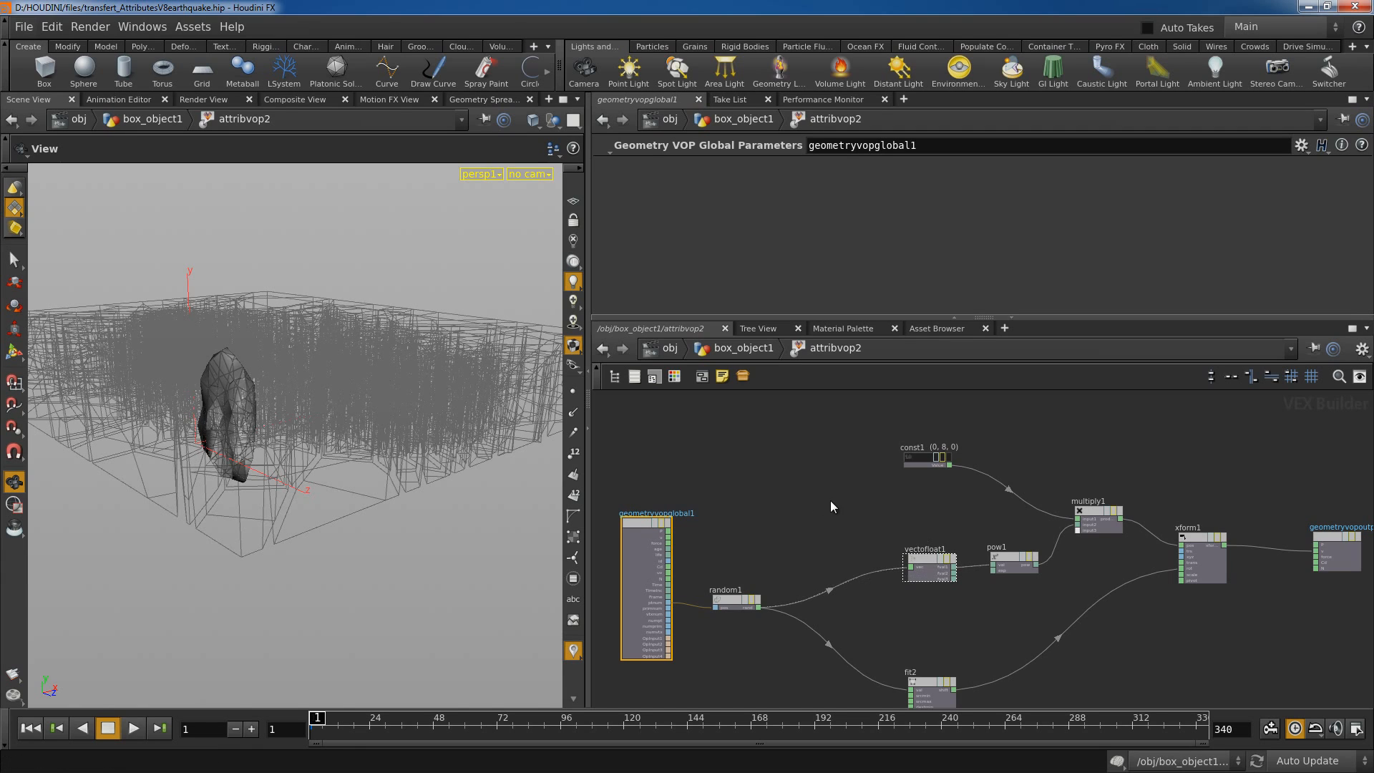
pyautogui.scroll(-1, 800, 499)
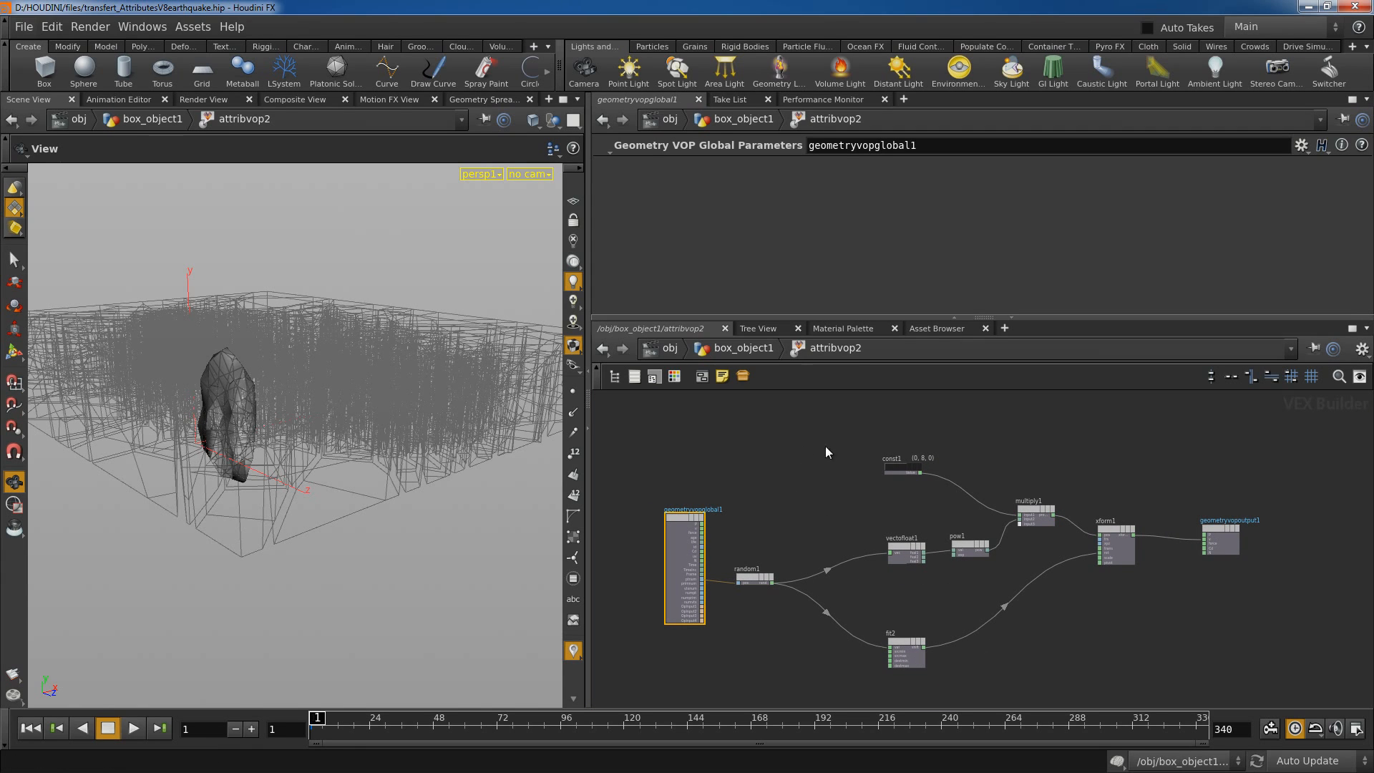
# Return to box_object1, open dopnet2, and turn off the bypass on rbdpackedobject1 and rbdpackedobject2.
pyautogui.click(735, 348)
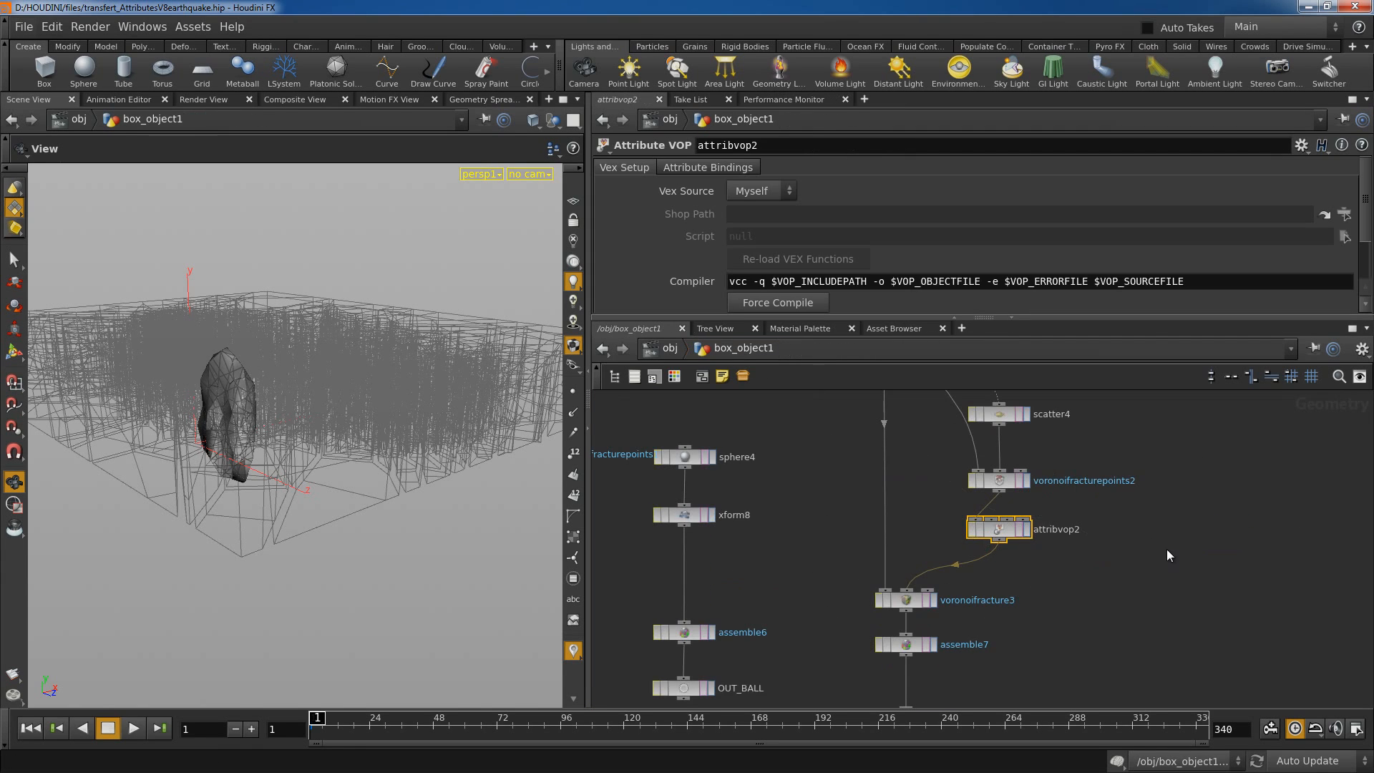
pyautogui.moveTo(940, 572); pyautogui.dragTo(960, 486, button='middle')
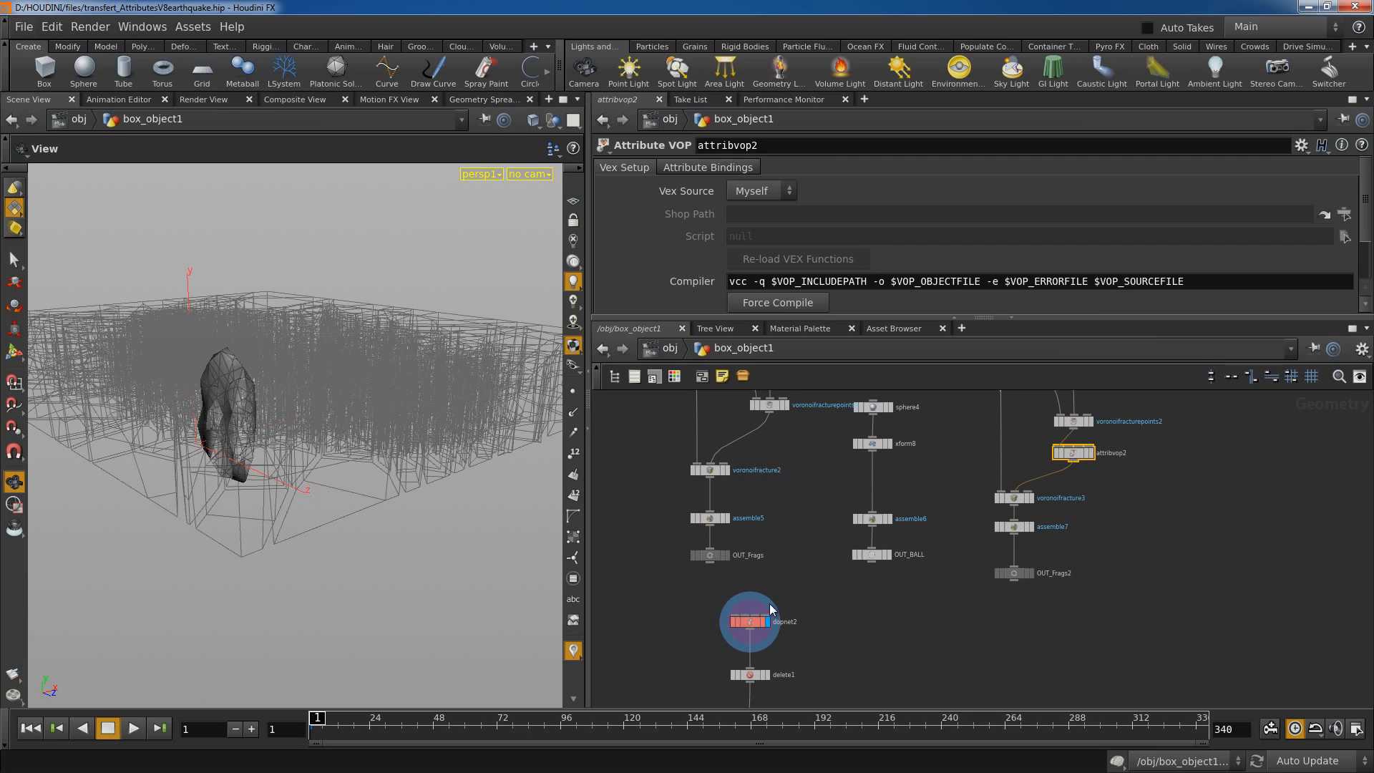
pyautogui.doubleClick(751, 623)
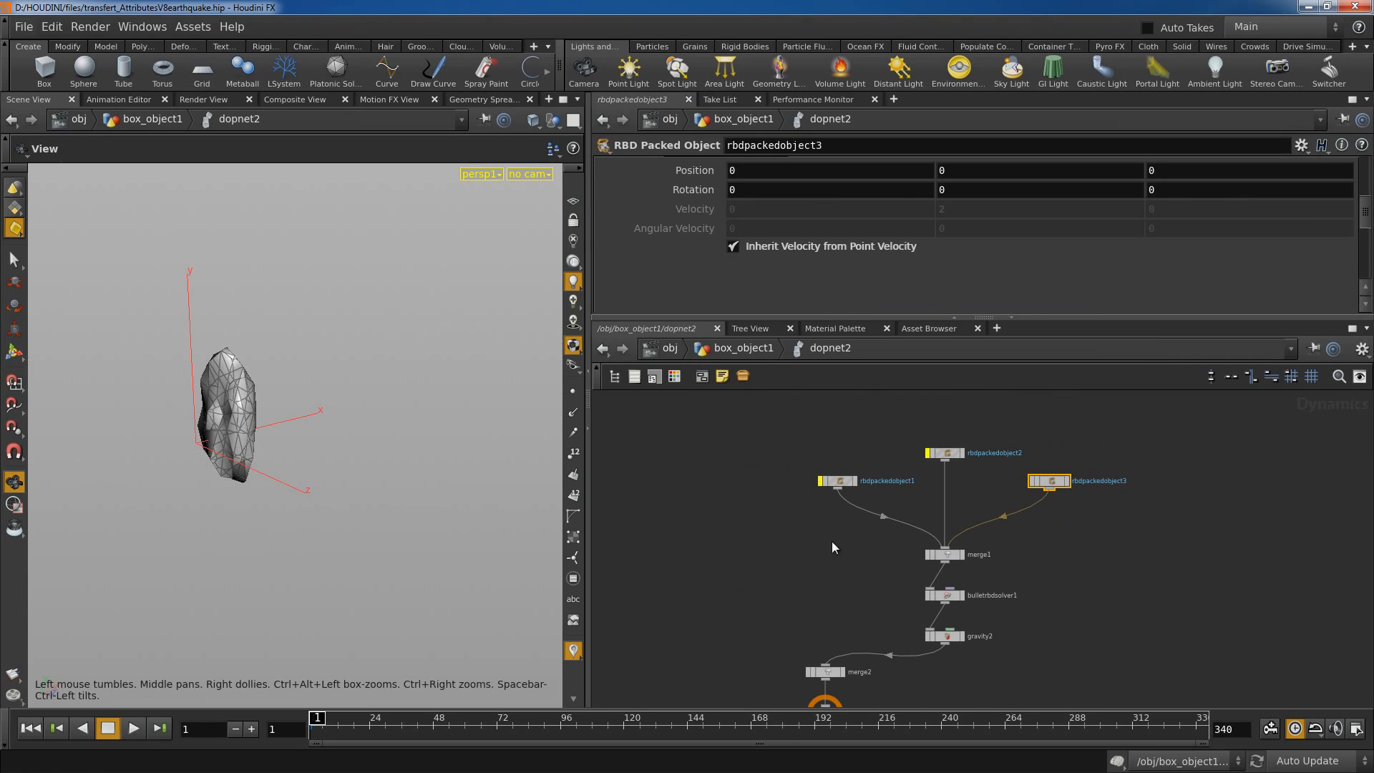
pyautogui.click(821, 480)
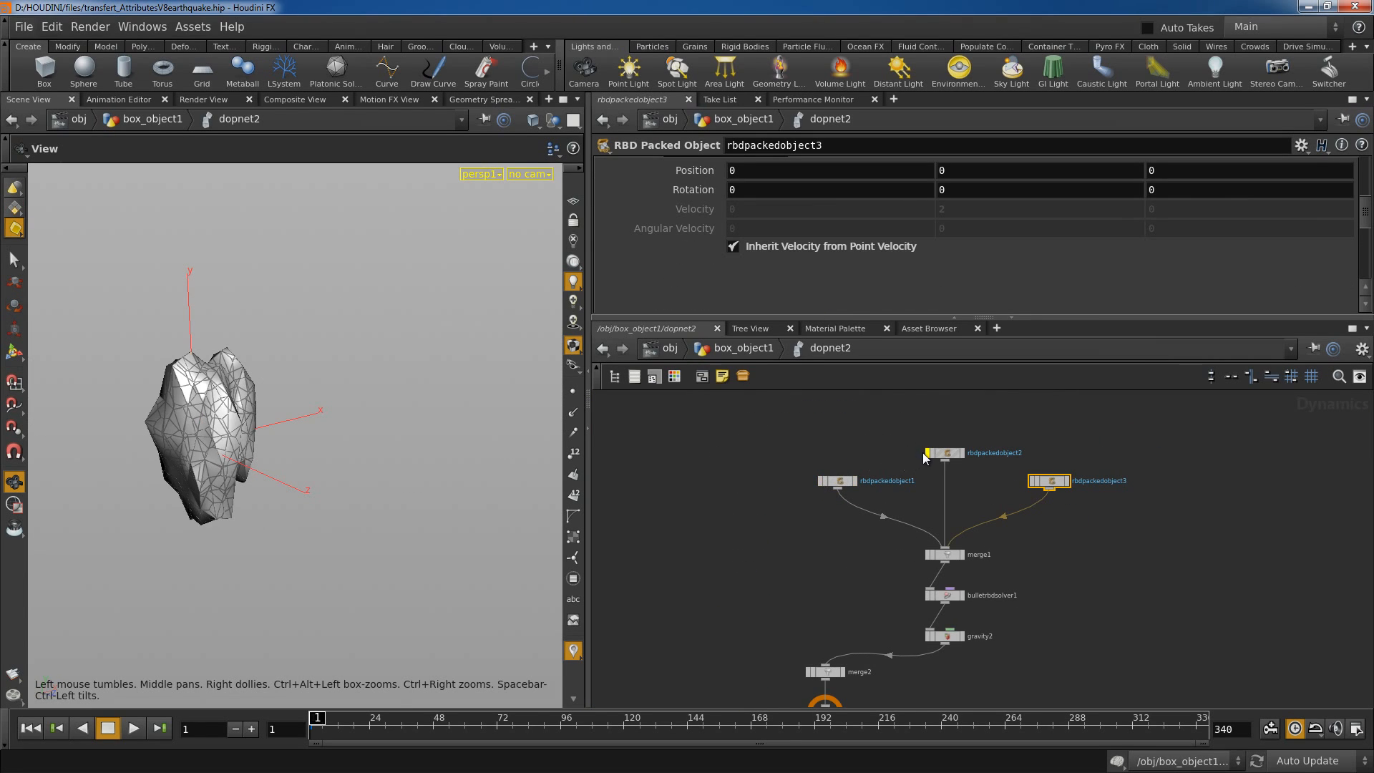
pyautogui.click(926, 454)
# Play the dopnet2 simulation with all three packed objects active, and examine the shattering fragments from another angle.
pyautogui.moveTo(63, 709); pyautogui.dragTo(215, 592)
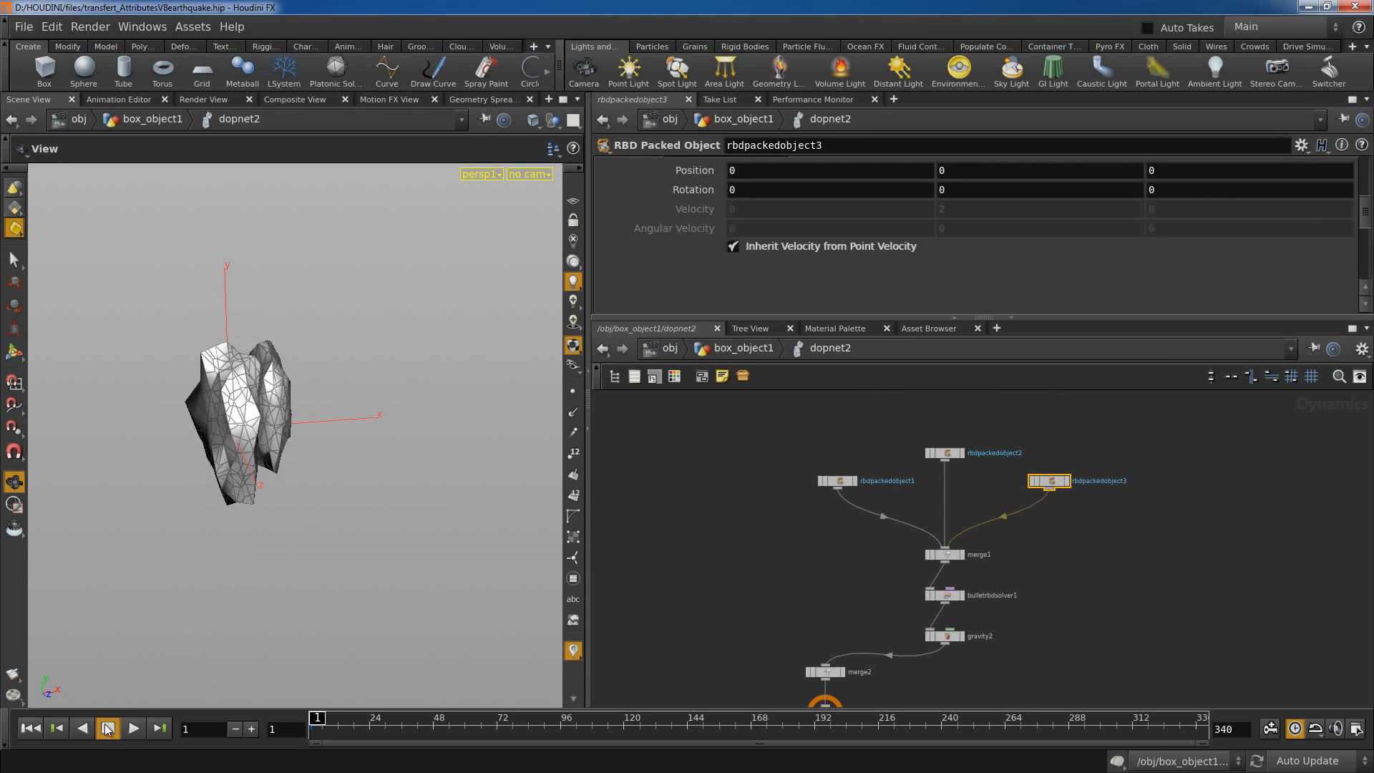
pyautogui.click(134, 729)
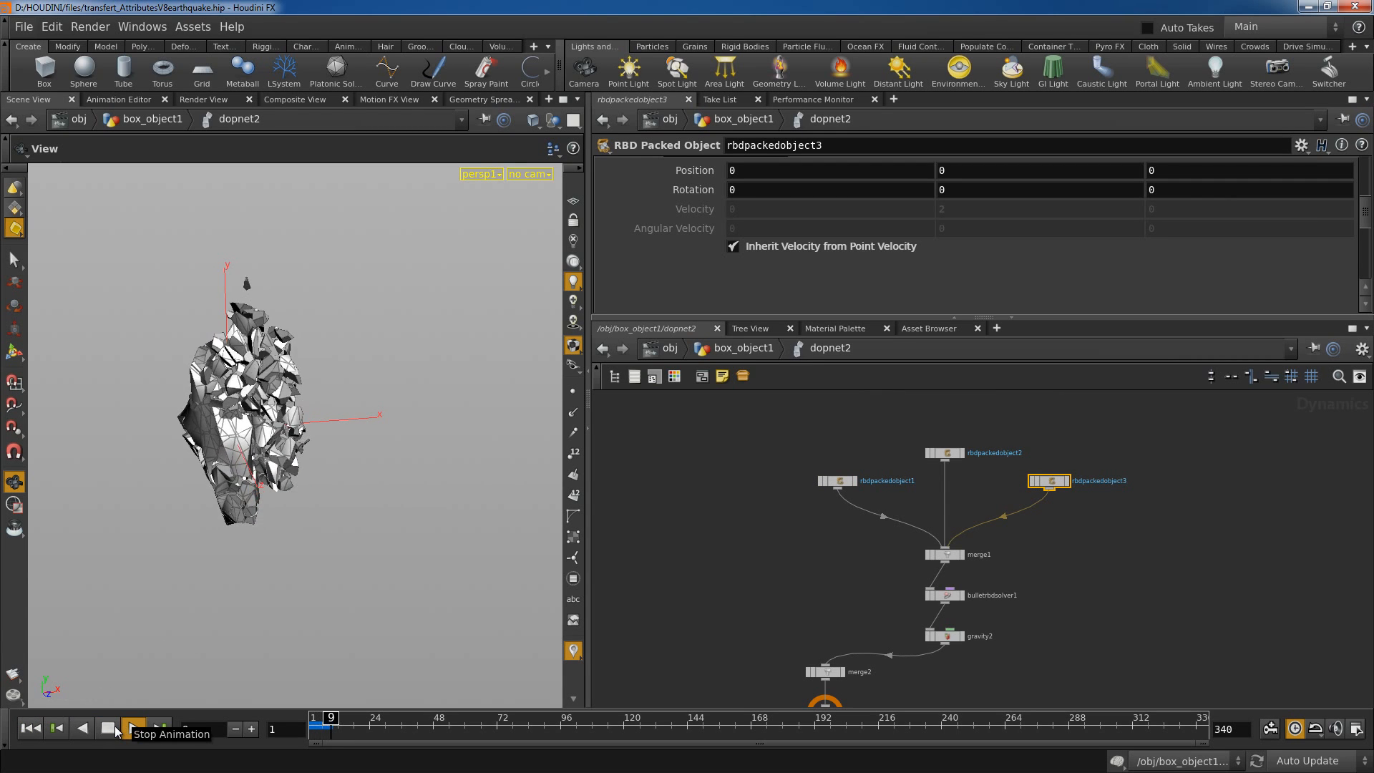
pyautogui.click(115, 727)
pyautogui.moveTo(294, 573); pyautogui.dragTo(187, 527)
pyautogui.moveTo(187, 528); pyautogui.dragTo(223, 478, button='middle')
pyautogui.click(36, 732)
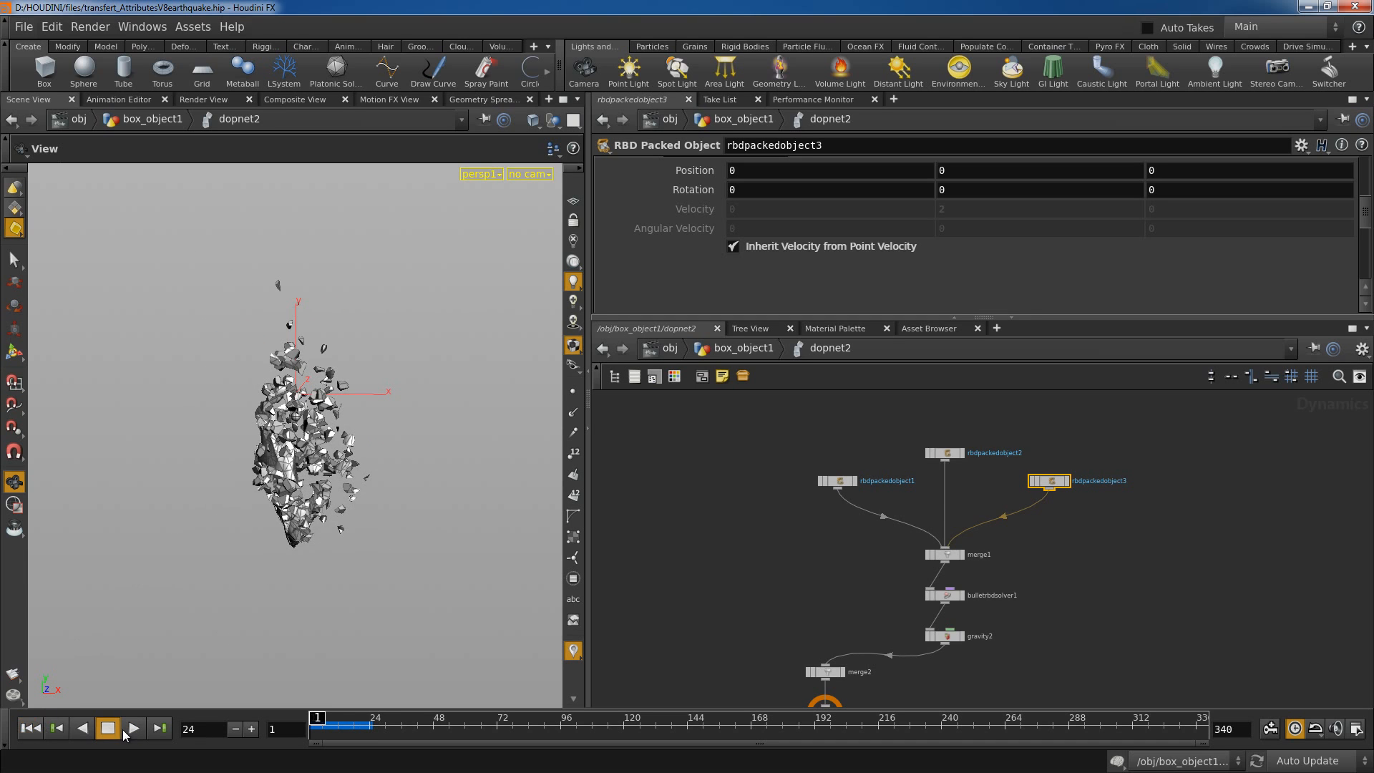
pyautogui.click(127, 729)
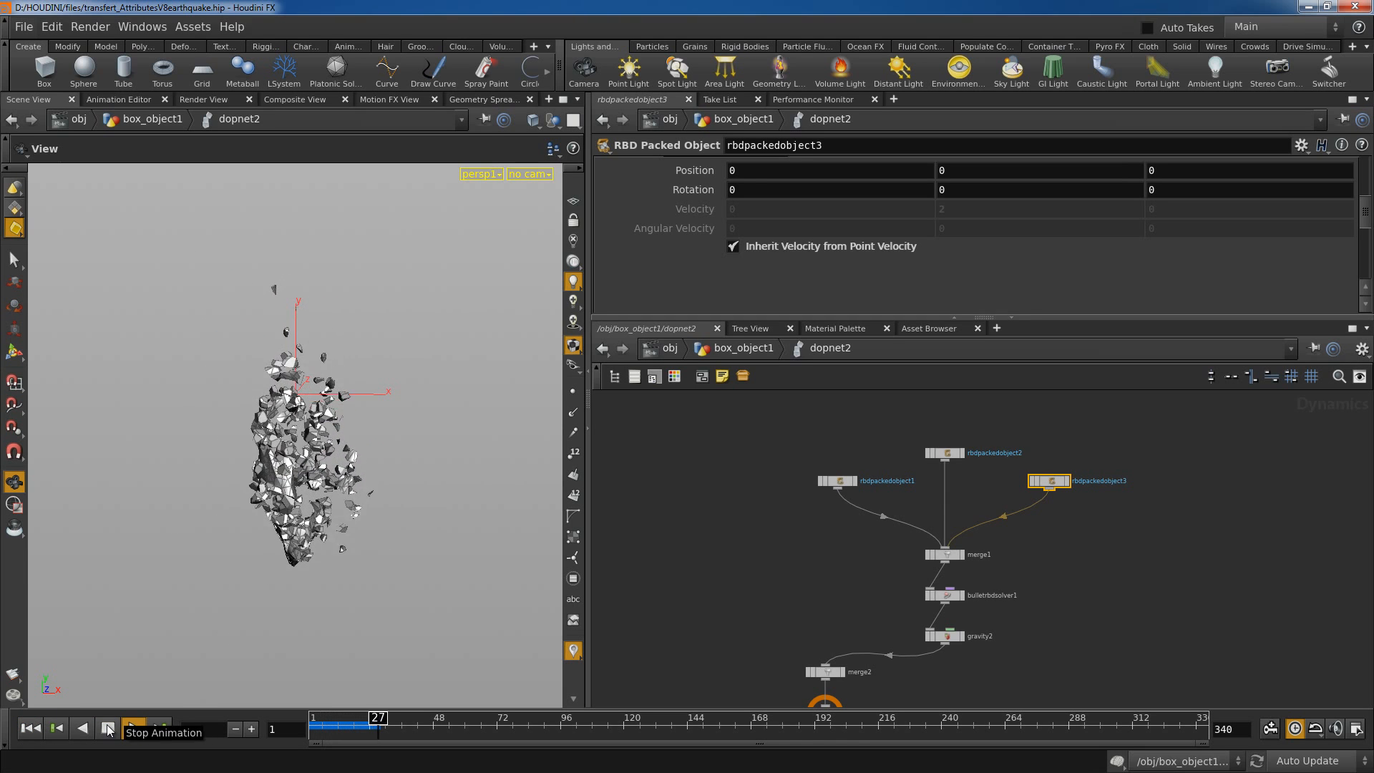
pyautogui.click(108, 729)
# Return to box_object1 and delete the delete1 node between dopnet2 and merge5.
pyautogui.click(748, 347)
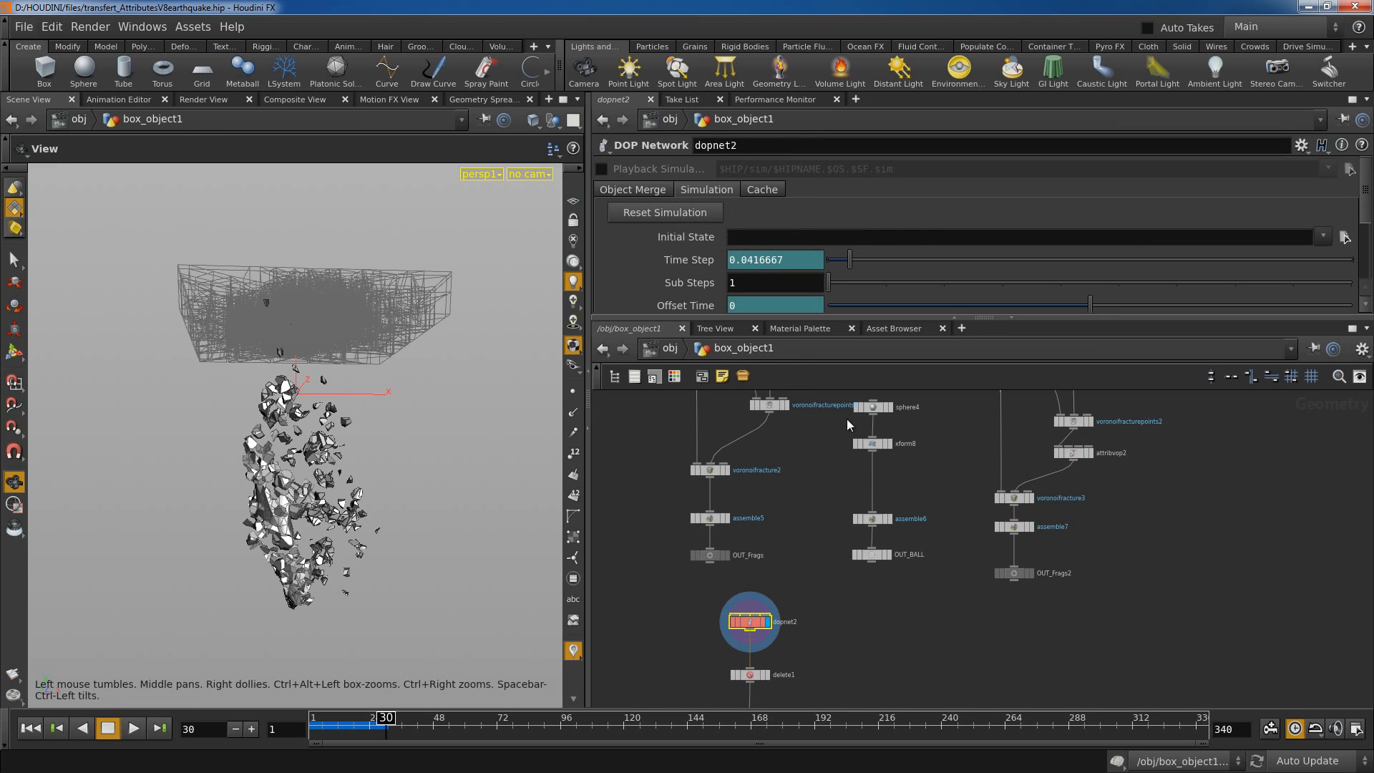
pyautogui.scroll(3, 897, 535)
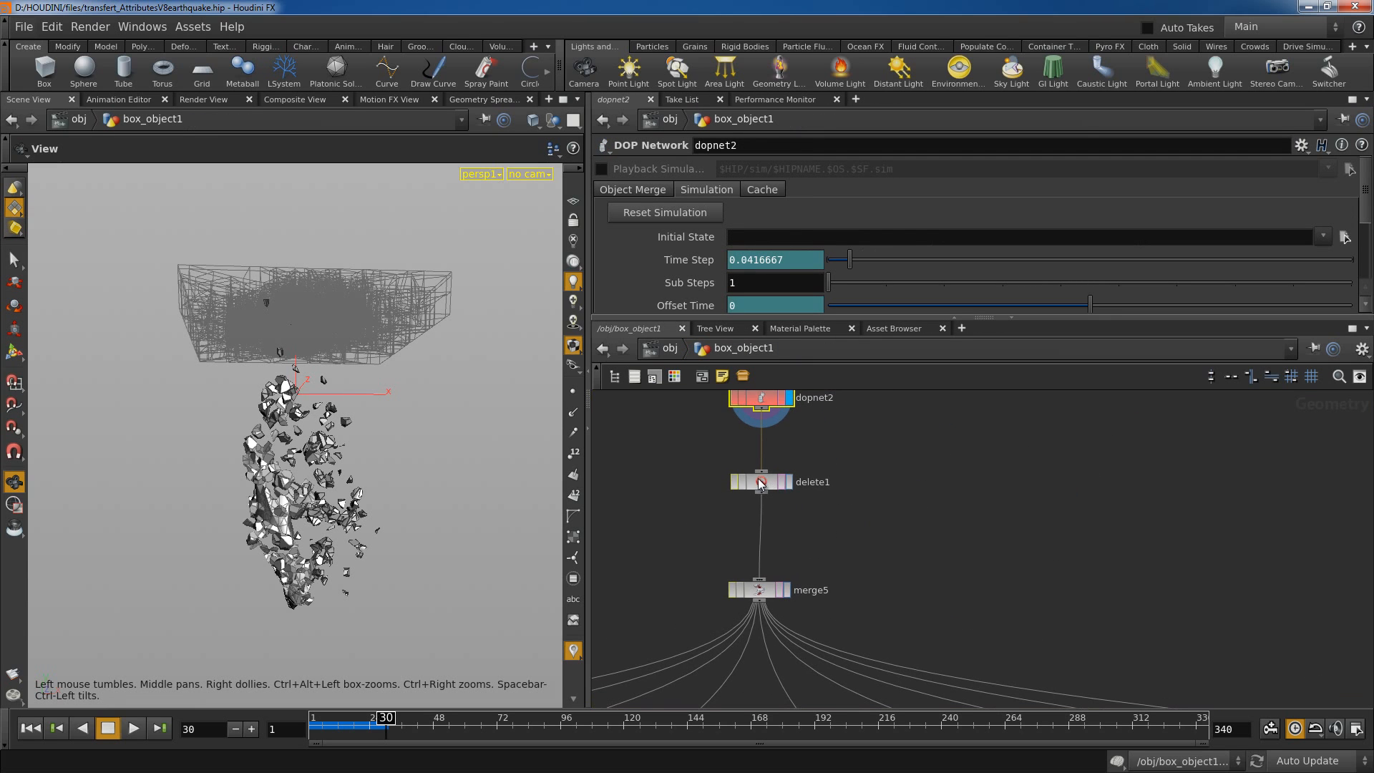
pyautogui.click(762, 483)
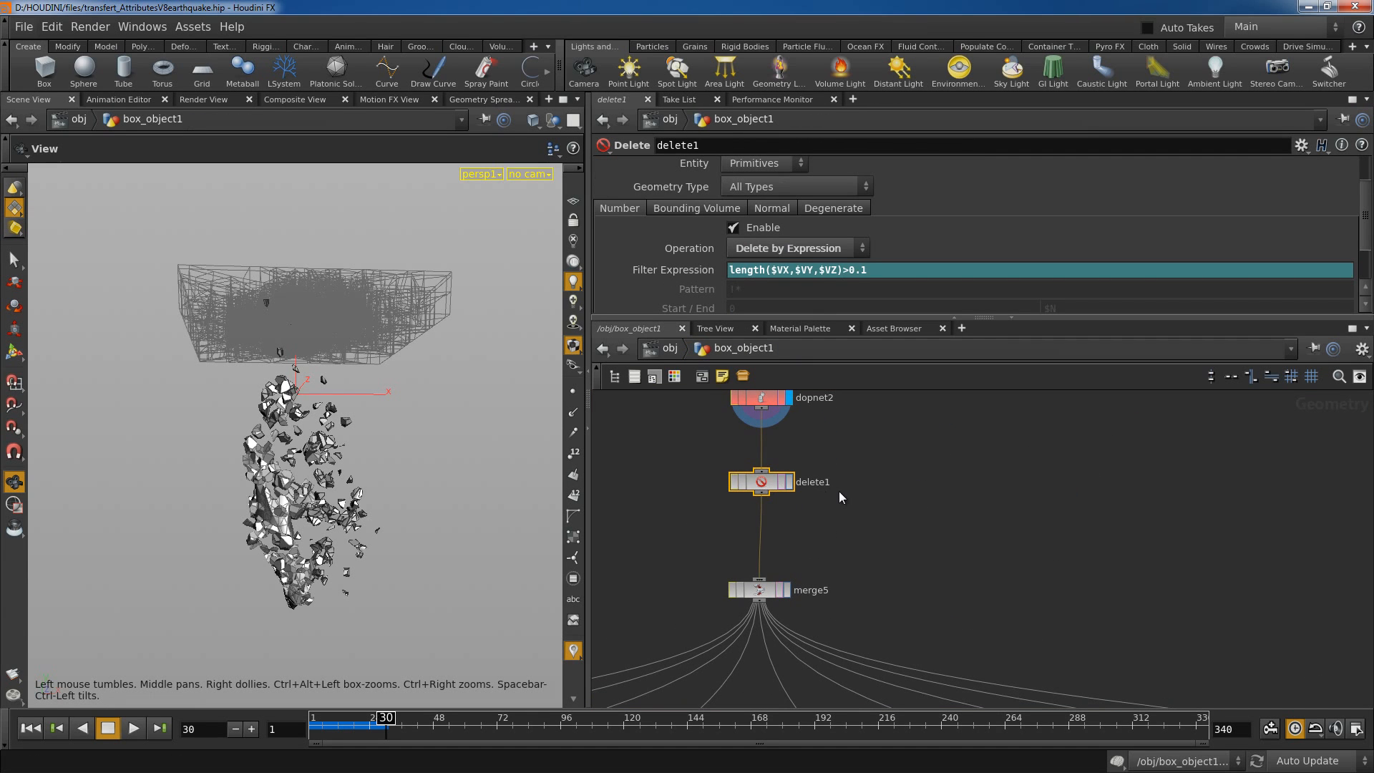
pyautogui.press('Delete')
pyautogui.moveTo(848, 572); pyautogui.dragTo(926, 504, button='middle')
pyautogui.scroll(-2, 950, 525)
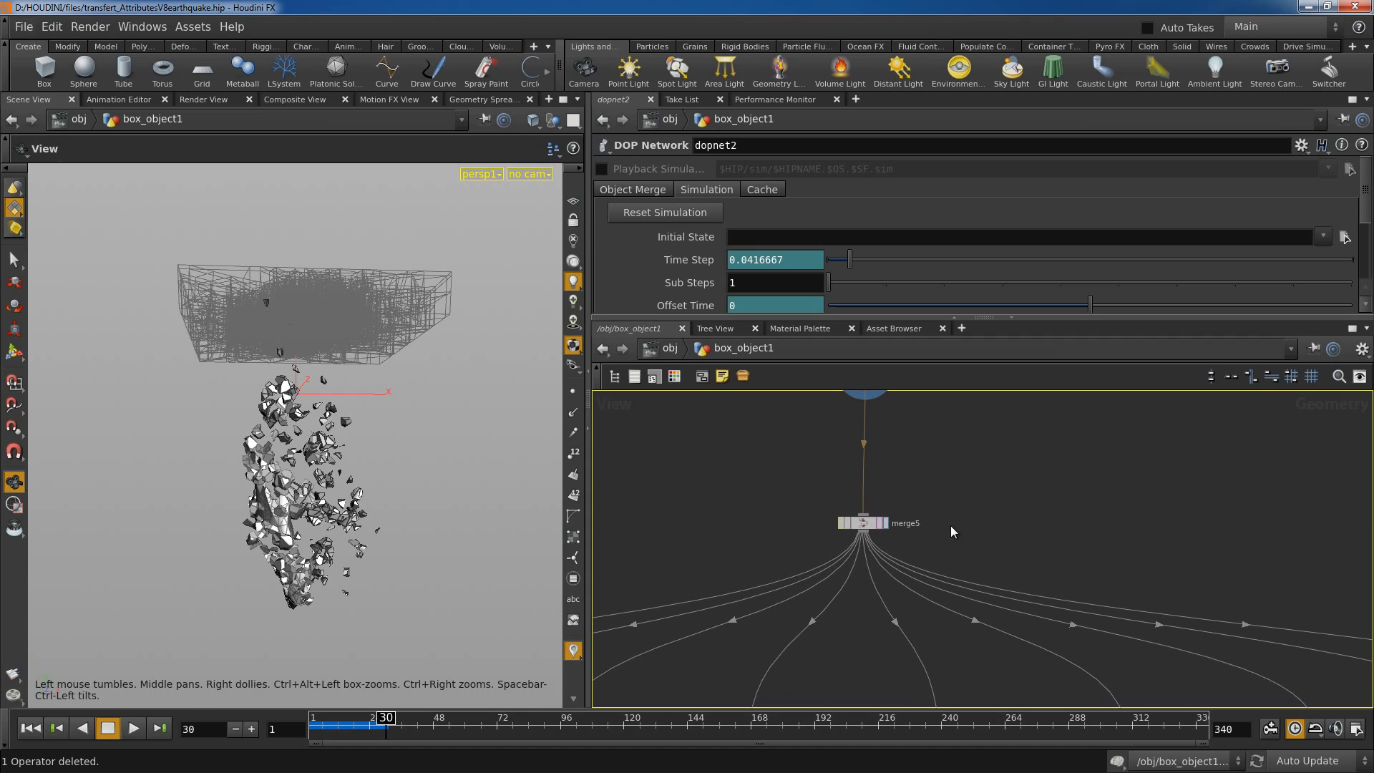
# Insert a null node between dopnet2 and merge5, and delete merge5.
pyautogui.click(868, 522)
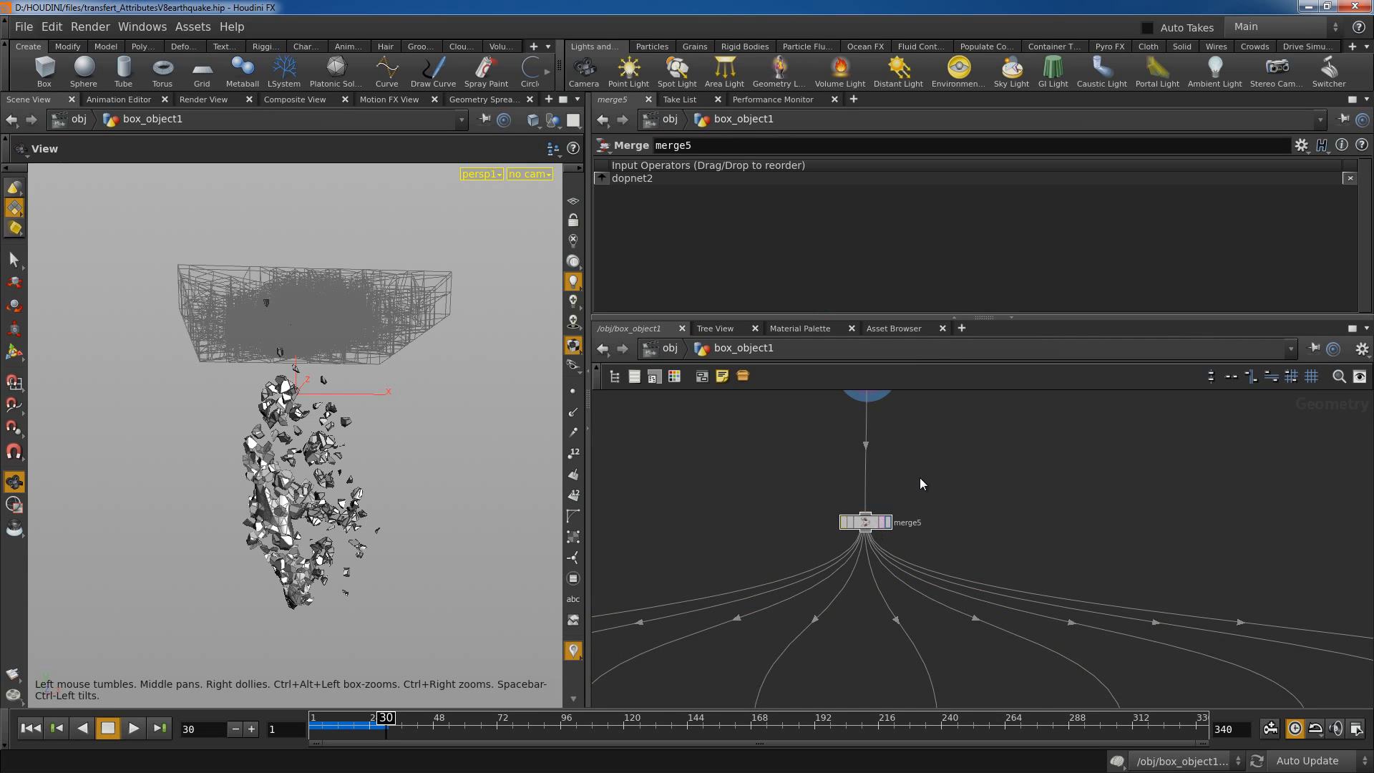
pyautogui.press('Tab')
pyautogui.write('null')
pyautogui.press('Return')
pyautogui.click(866, 472)
pyautogui.click(865, 523)
pyautogui.press('Delete')
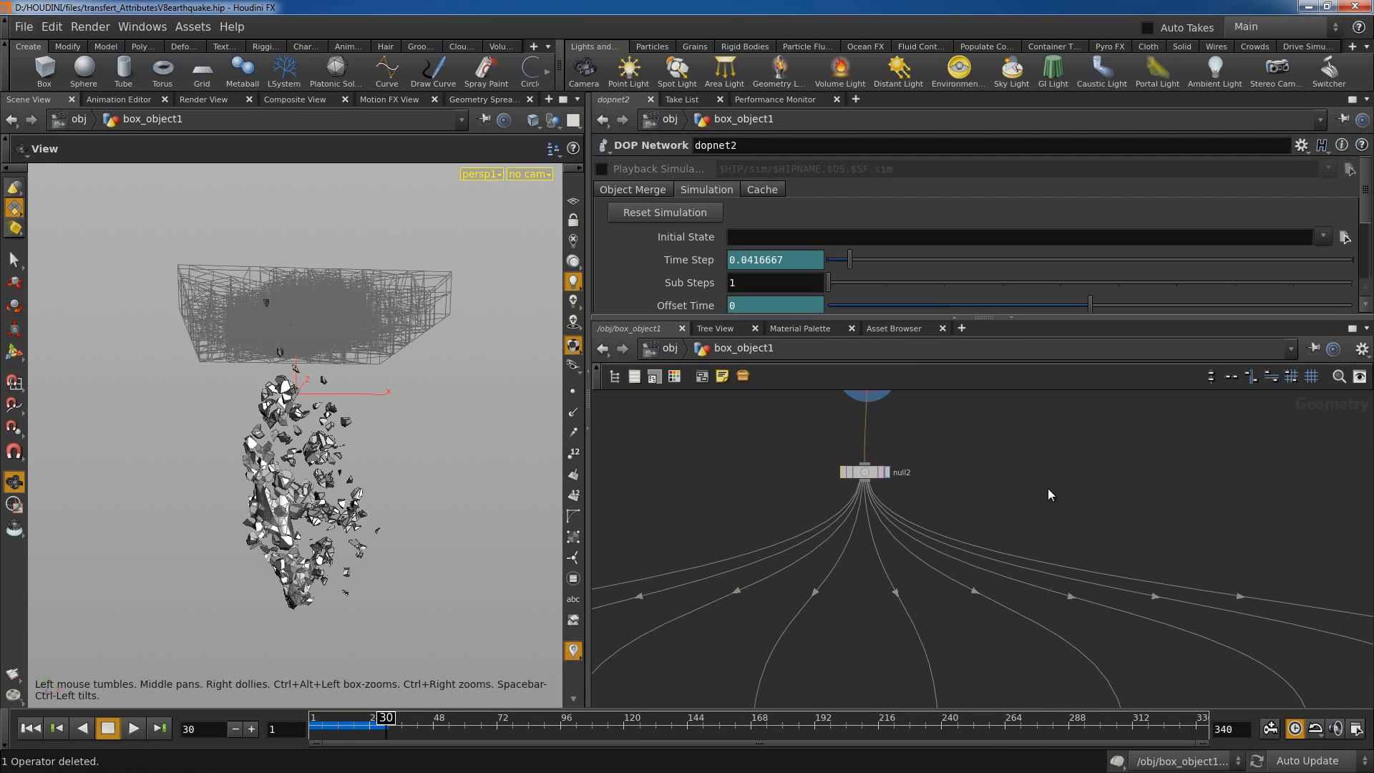
# Select timeshift7 to examine the frame offset in its Frame expression.
pyautogui.scroll(-3, 1049, 490)
pyautogui.moveTo(979, 520); pyautogui.dragTo(1092, 474, button='middle')
pyautogui.moveTo(650, 534); pyautogui.dragTo(819, 470, button='middle')
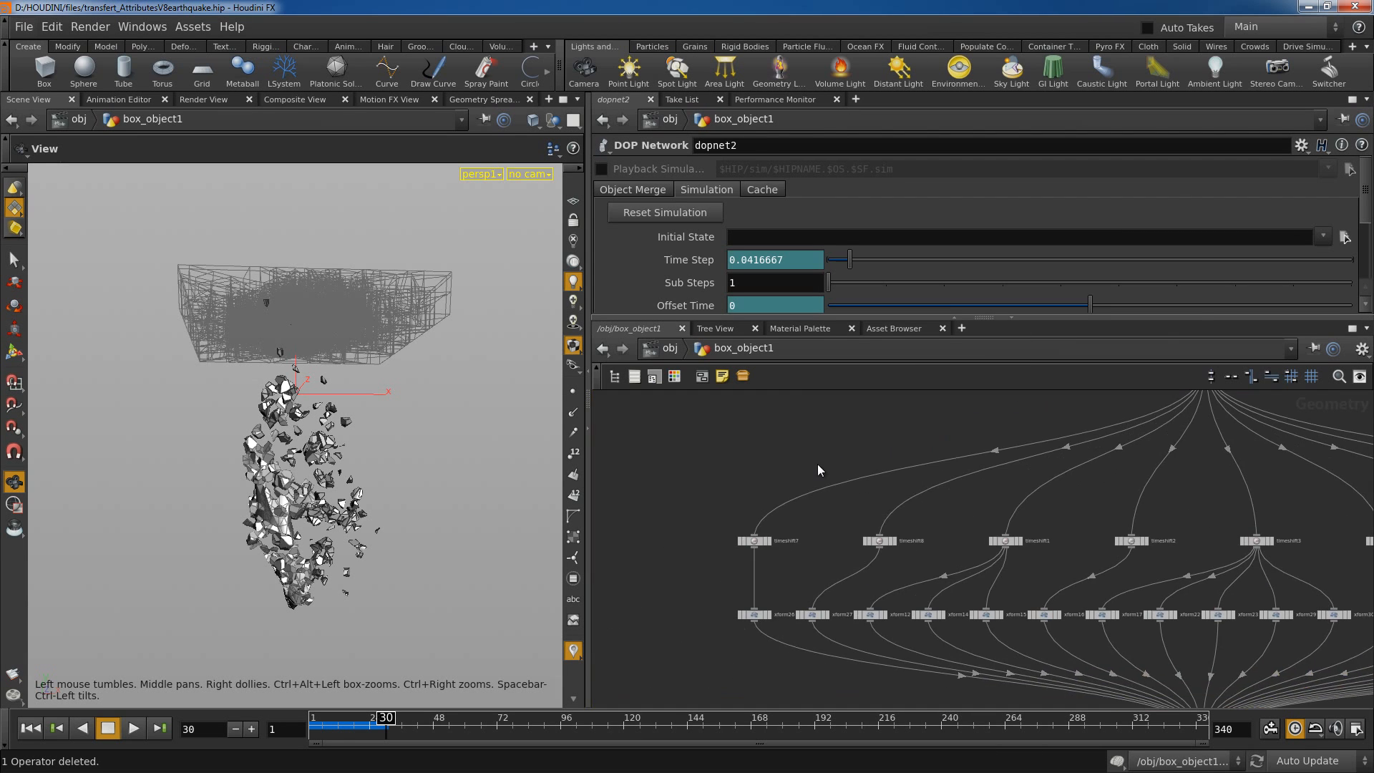
pyautogui.scroll(3, 818, 469)
pyautogui.moveTo(745, 589); pyautogui.dragTo(786, 492, button='middle')
pyautogui.click(763, 490)
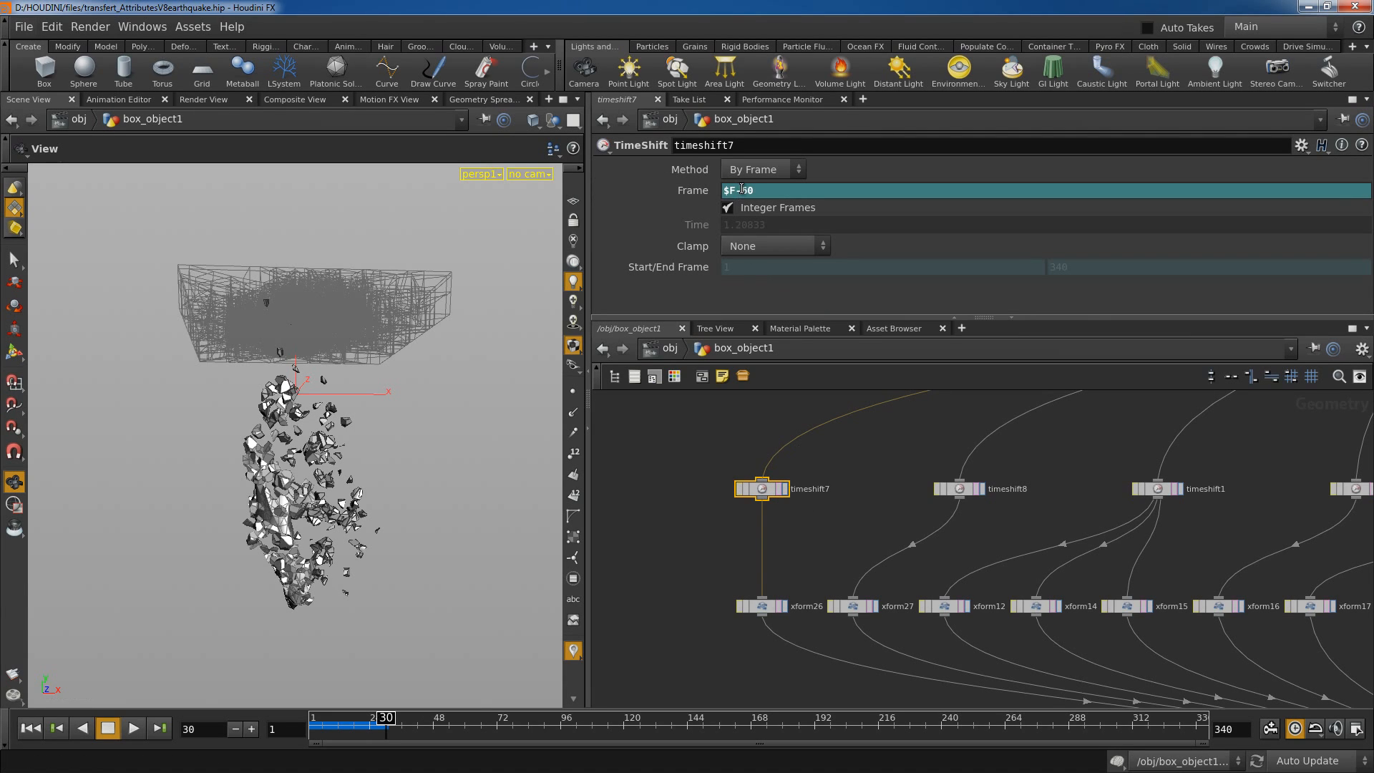
pyautogui.moveTo(742, 189); pyautogui.dragTo(771, 189)
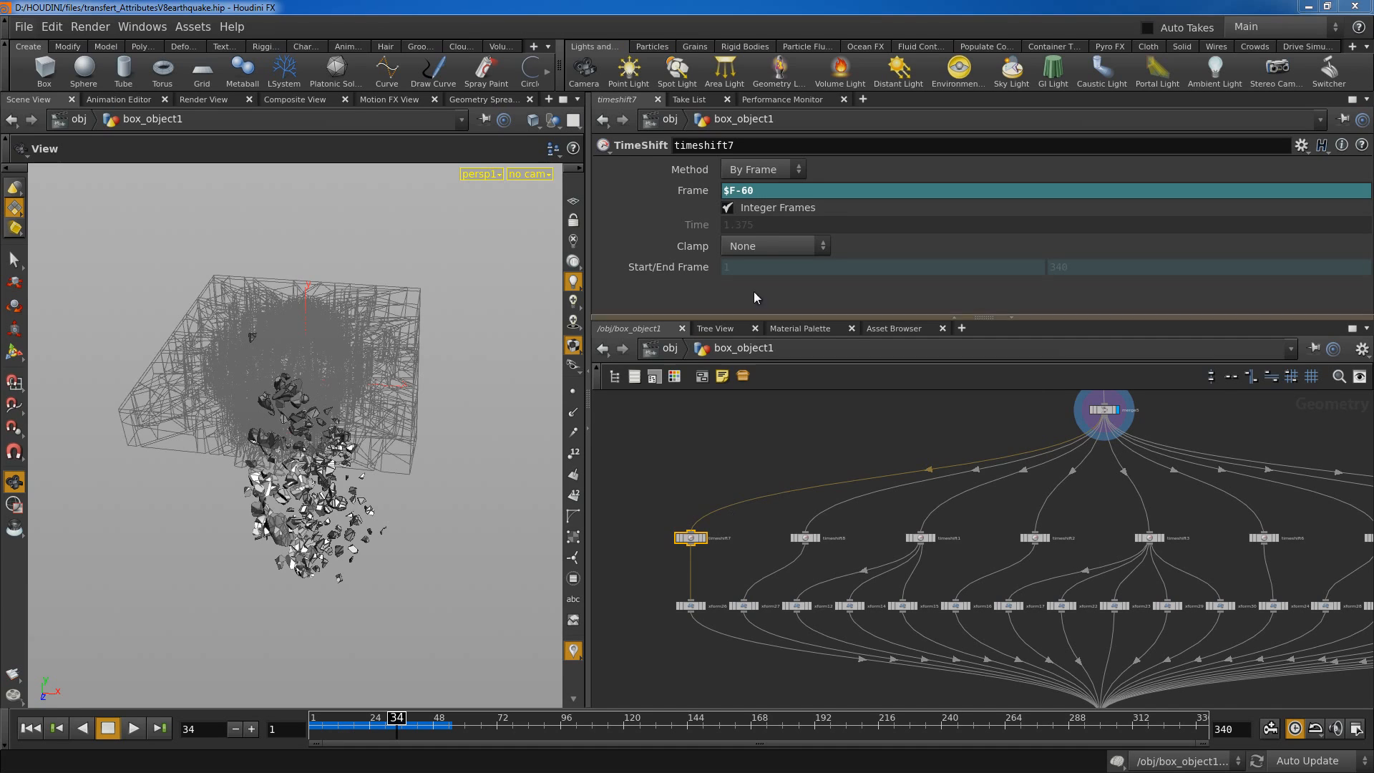
# Highlight the parts of timeshift7's Frame expression to examine how it delays the simulation.
pyautogui.click(767, 190)
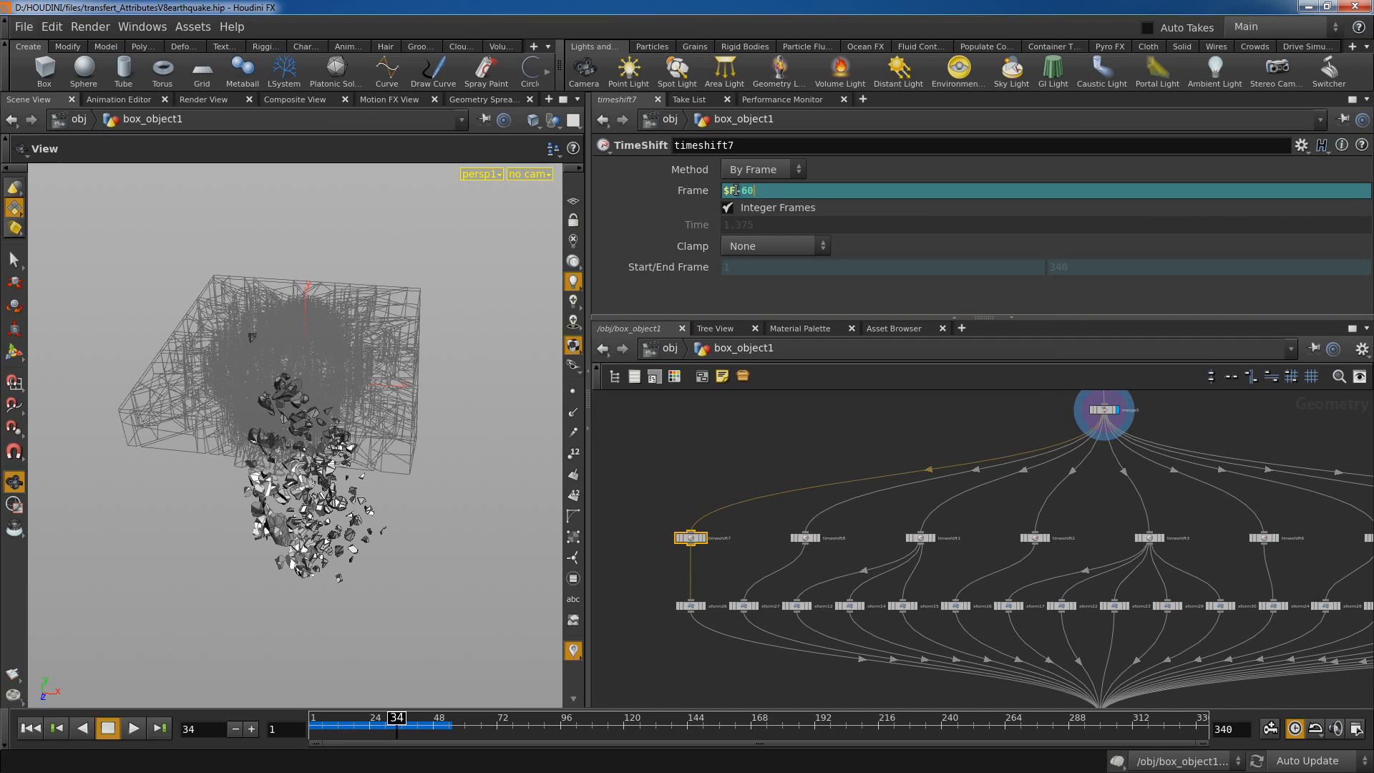
pyautogui.doubleClick(736, 190)
pyautogui.click(775, 189)
pyautogui.moveTo(758, 189); pyautogui.dragTo(736, 190)
pyautogui.click(771, 191)
pyautogui.moveTo(737, 189); pyautogui.dragTo(766, 190)
pyautogui.scroll(2, 714, 555)
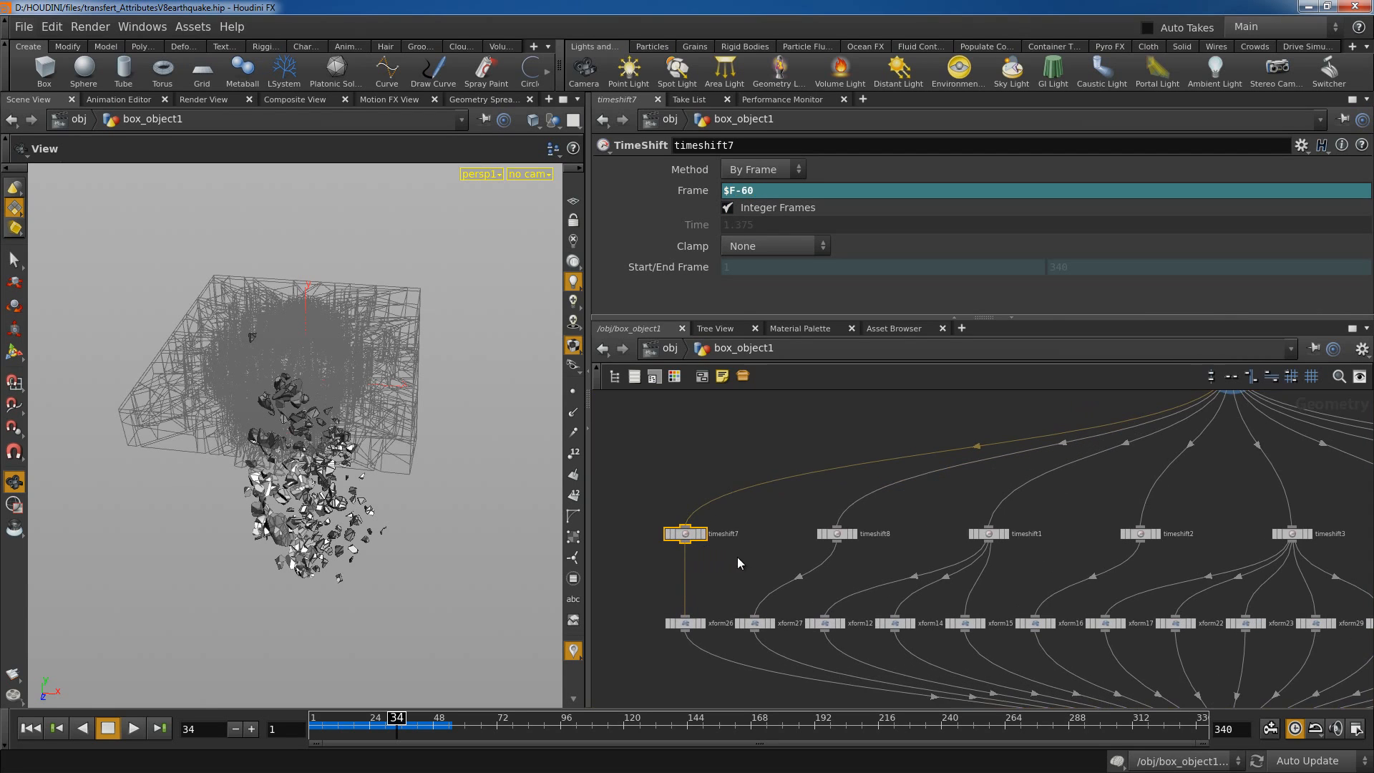
pyautogui.moveTo(738, 191); pyautogui.dragTo(714, 195)
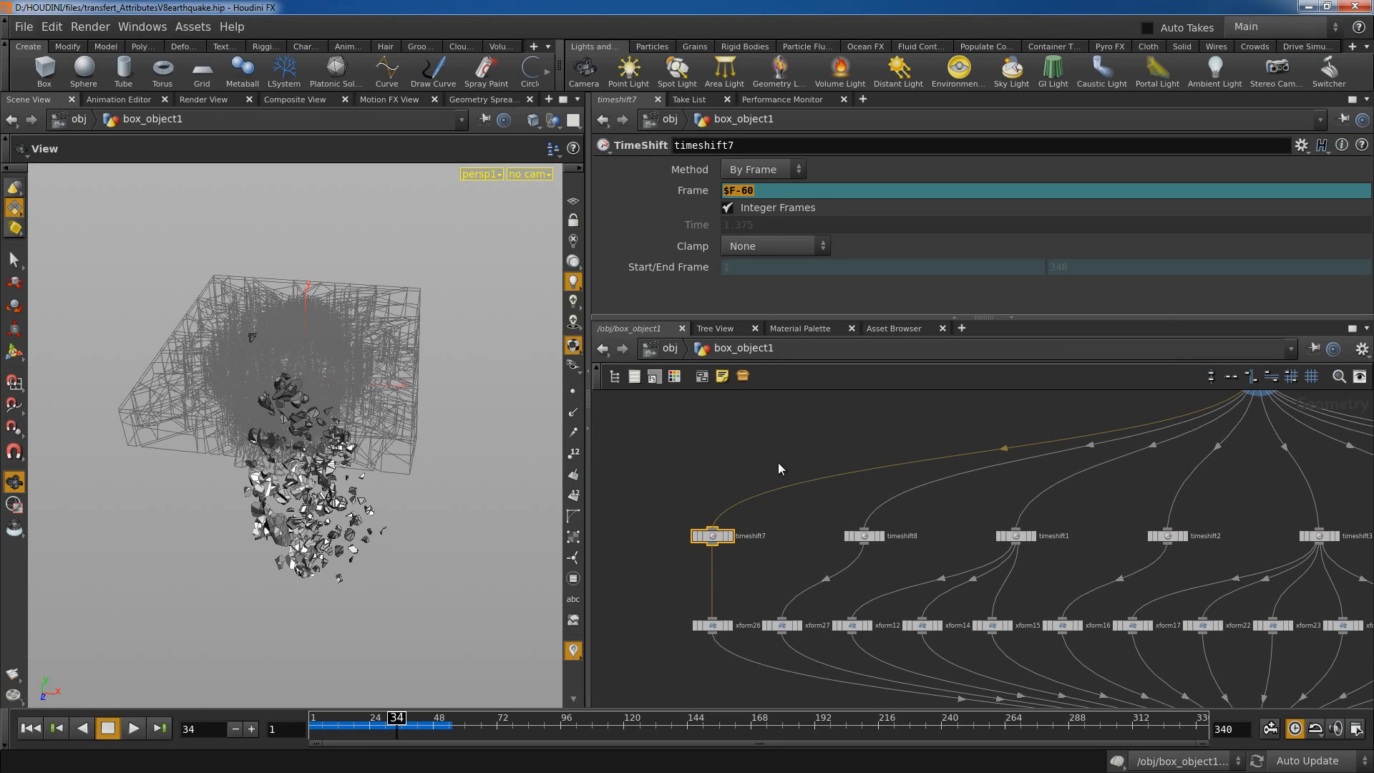
pyautogui.click(738, 192)
pyautogui.press('h')
# Display merge3 in the viewport and turn off the template display of dopnet1.
pyautogui.scroll(5, 856, 587)
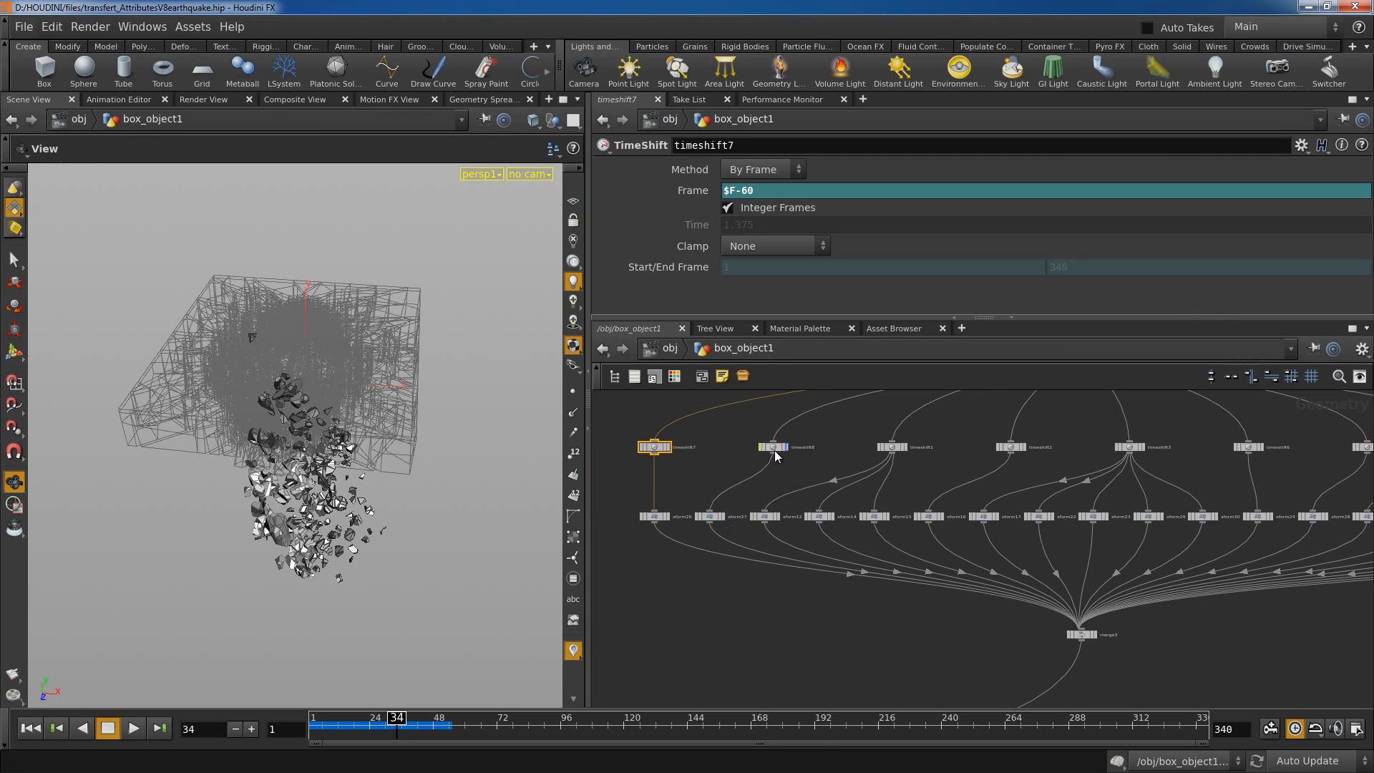
pyautogui.click(1094, 634)
pyautogui.scroll(-3, 868, 638)
pyautogui.scroll(2, 810, 599)
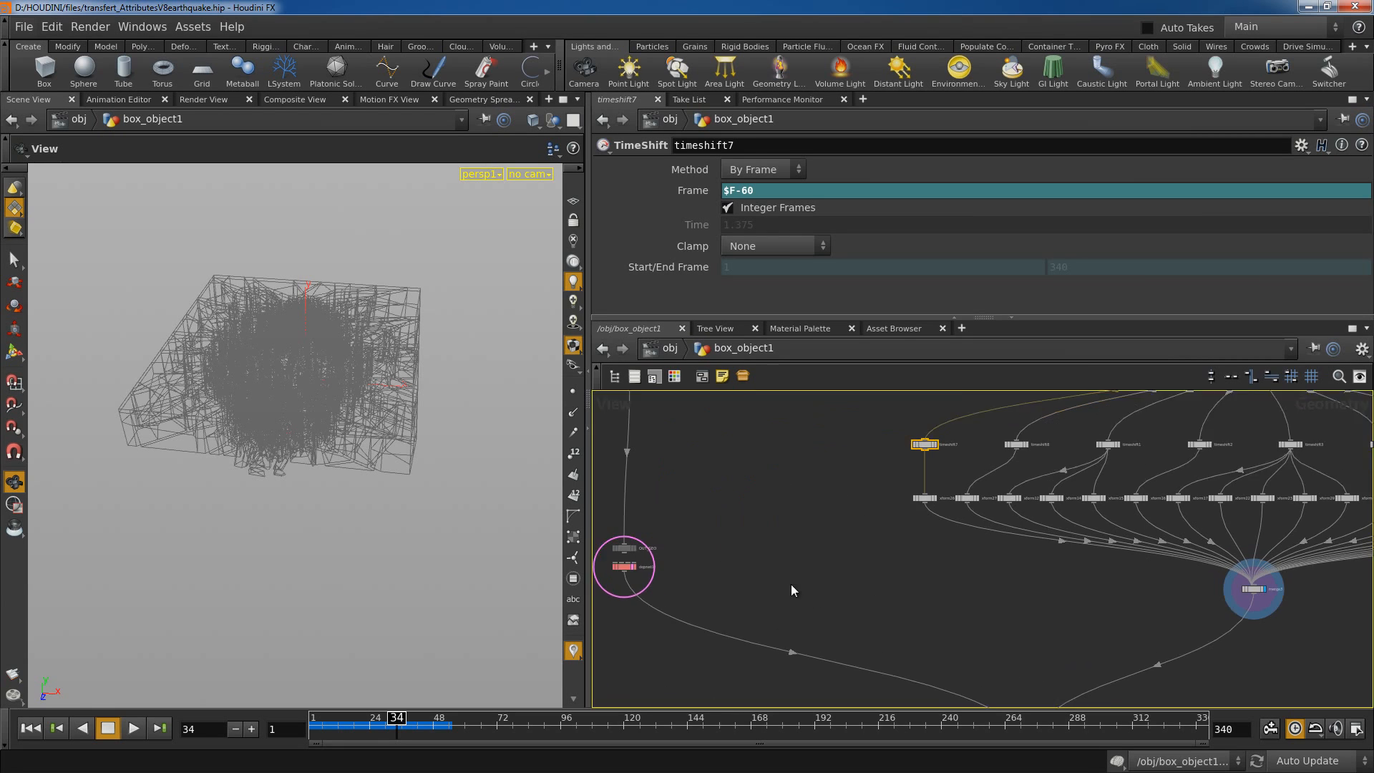
pyautogui.moveTo(712, 577); pyautogui.dragTo(945, 605, button='middle')
pyautogui.scroll(3, 895, 583)
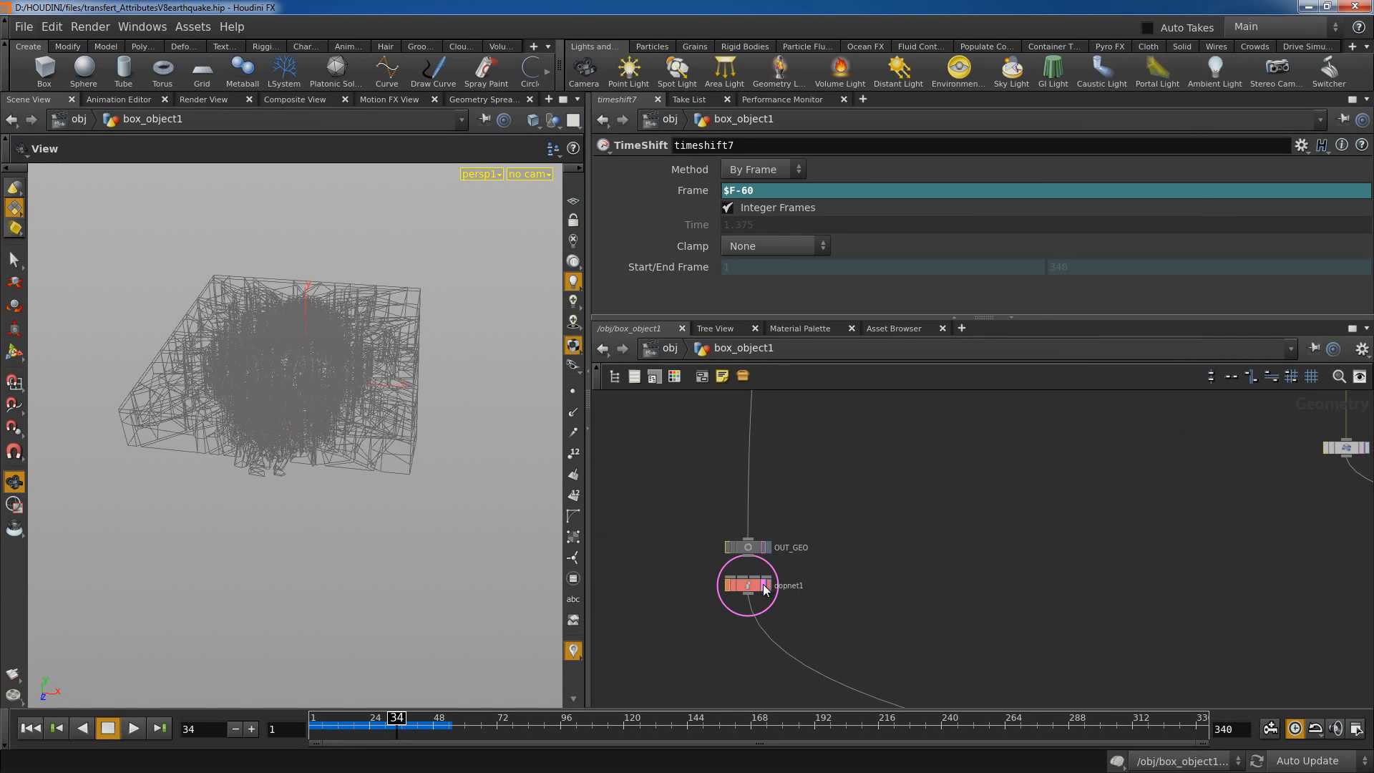
pyautogui.click(765, 588)
pyautogui.scroll(-3, 896, 591)
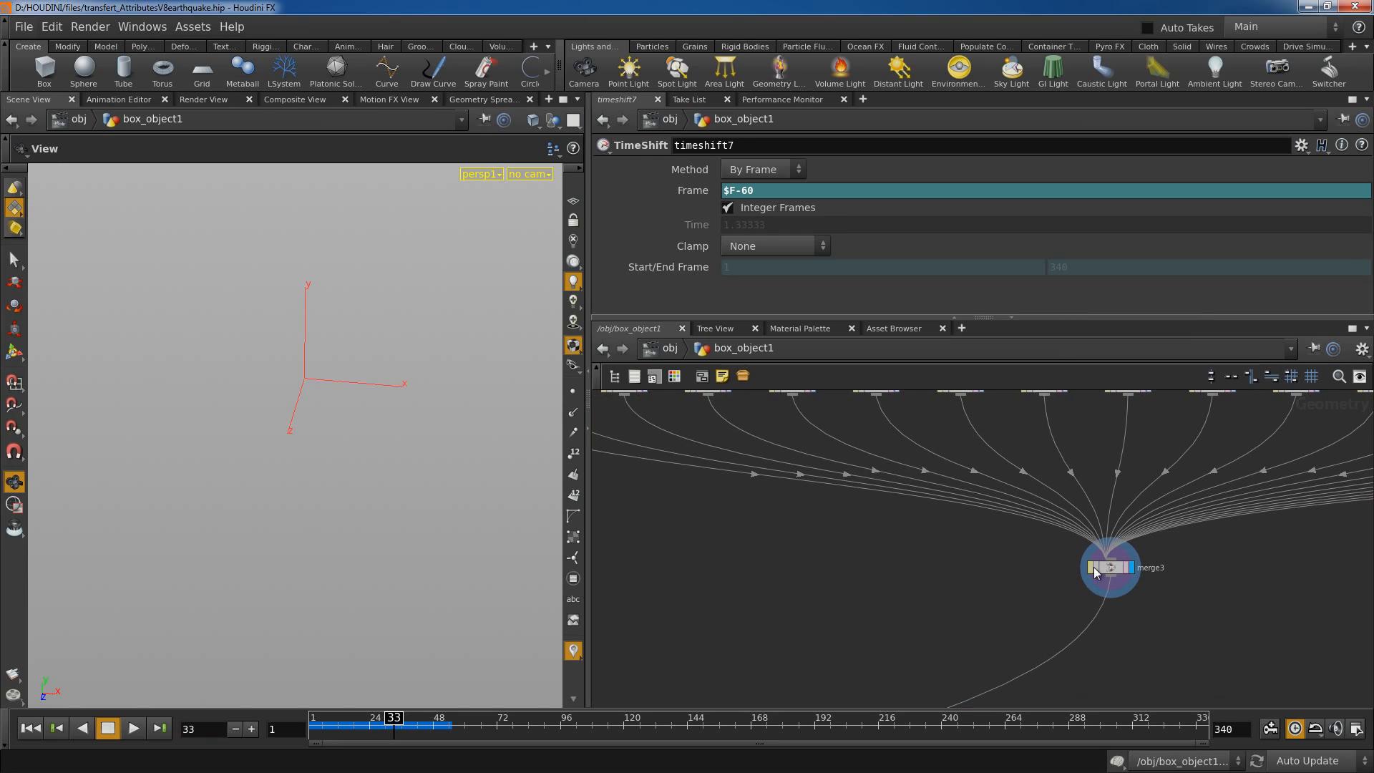
# Select merge3 and play the animation from frame 1 to examine the time-shifted fragment copies.
pyautogui.click(1094, 571)
pyautogui.click(30, 728)
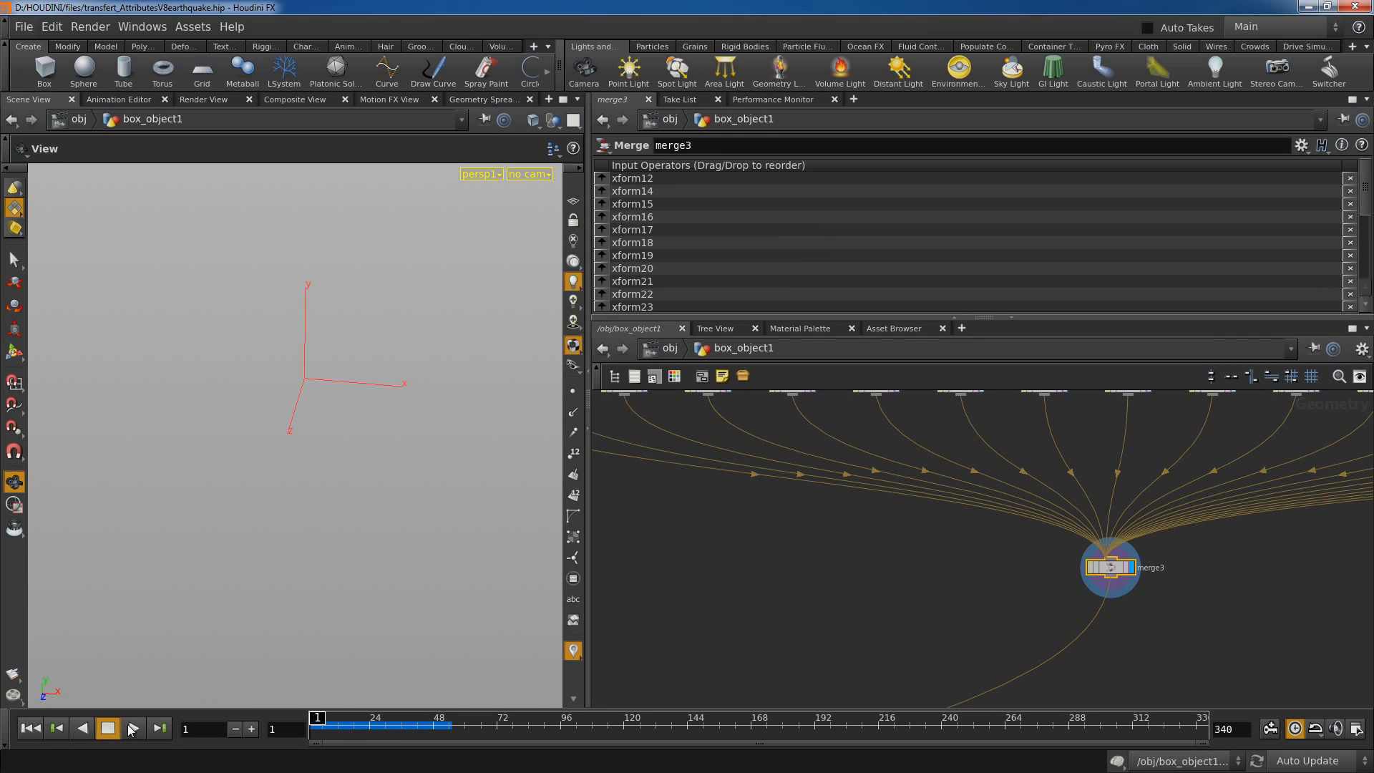
pyautogui.click(132, 728)
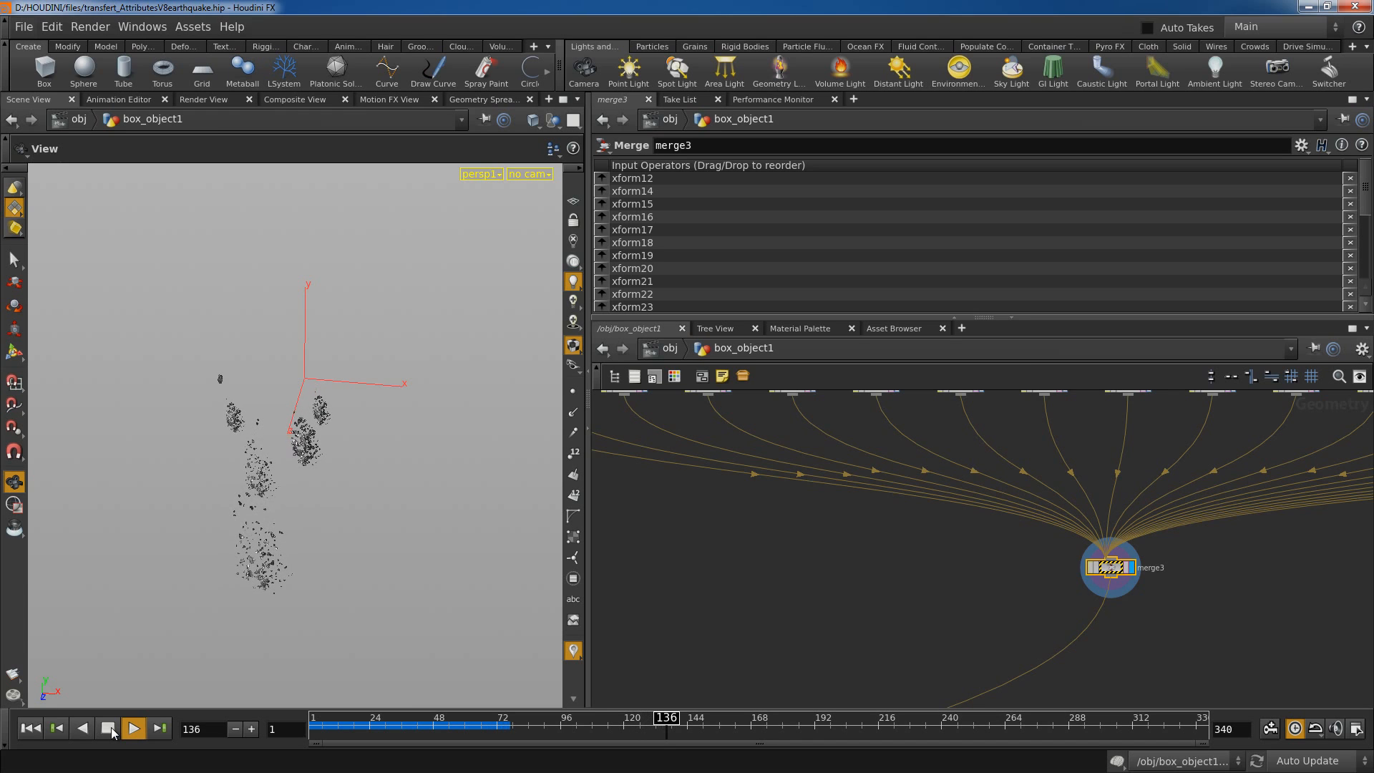
pyautogui.click(109, 727)
pyautogui.scroll(-3, 749, 613)
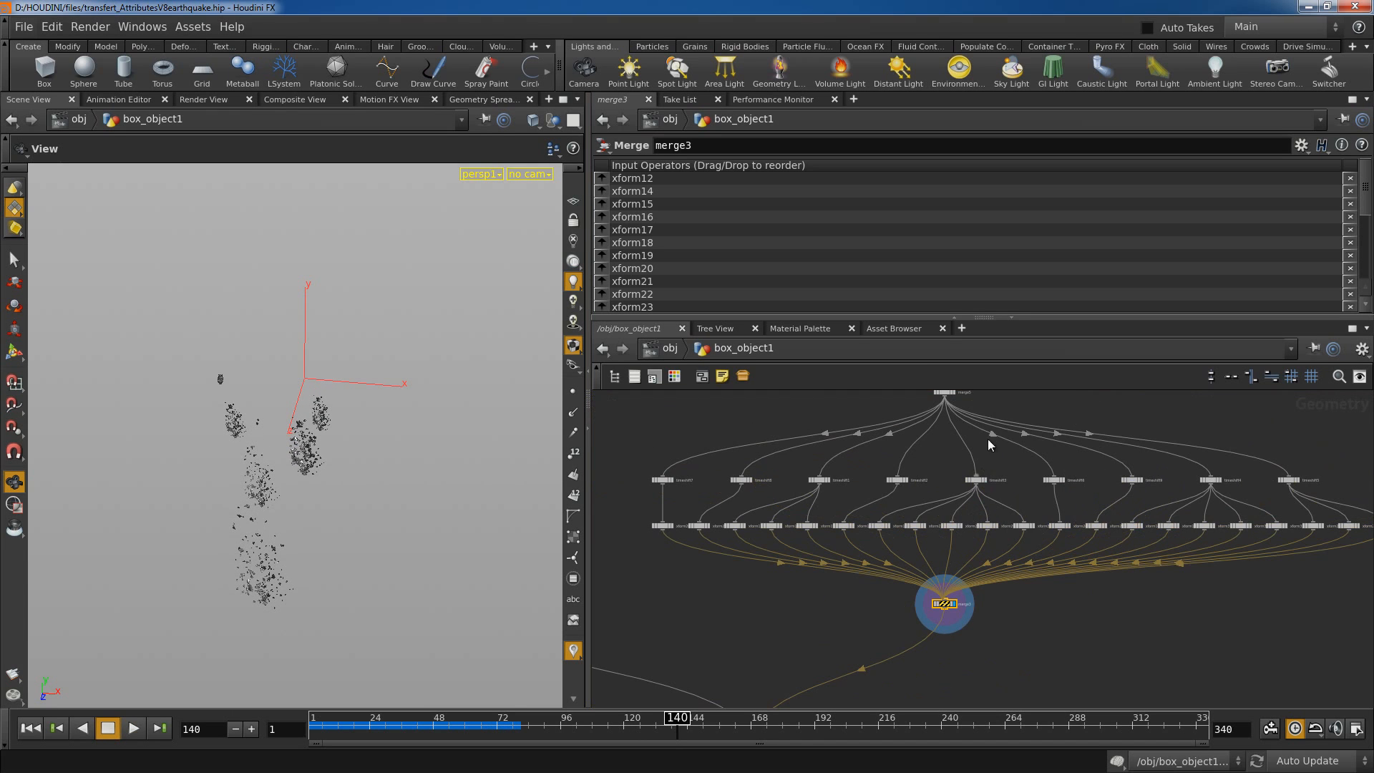
pyautogui.moveTo(1068, 406); pyautogui.dragTo(738, 500, button='middle')
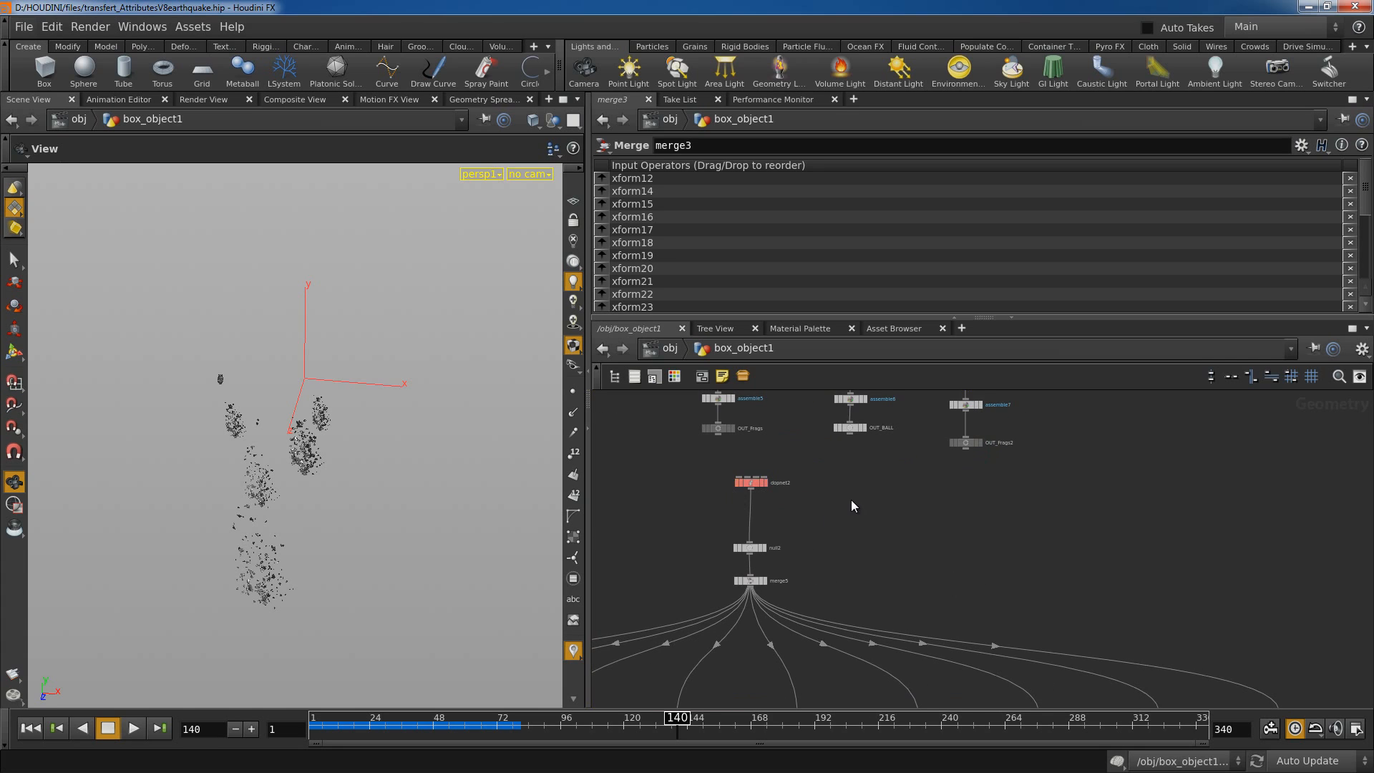
# Examine the simulated fragments and the node chain from the fracture branches through dopnet2 and its time-shifted copies to merge3.
pyautogui.moveTo(816, 415); pyautogui.dragTo(826, 537, button='middle')
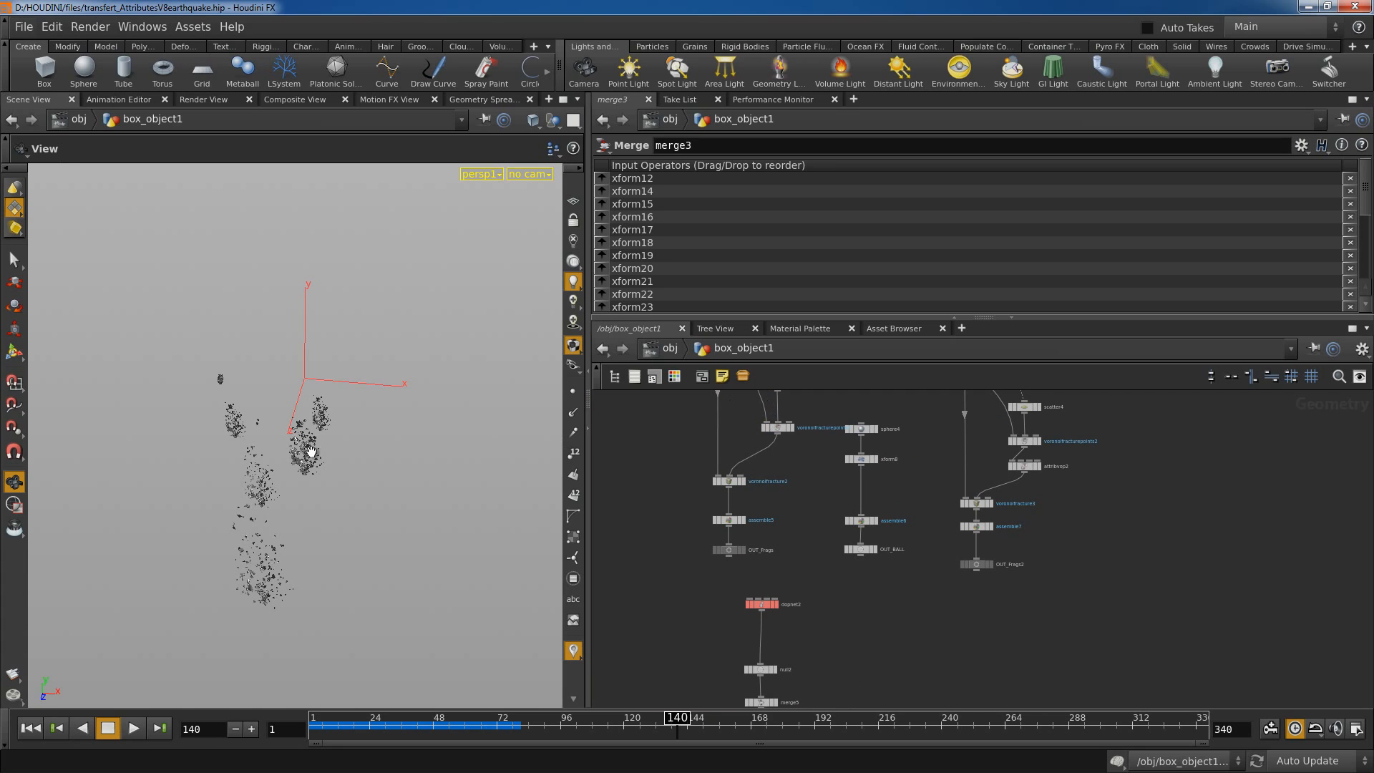
pyautogui.moveTo(329, 523); pyautogui.dragTo(344, 524)
pyautogui.moveTo(376, 468); pyautogui.dragTo(464, 469, button='right')
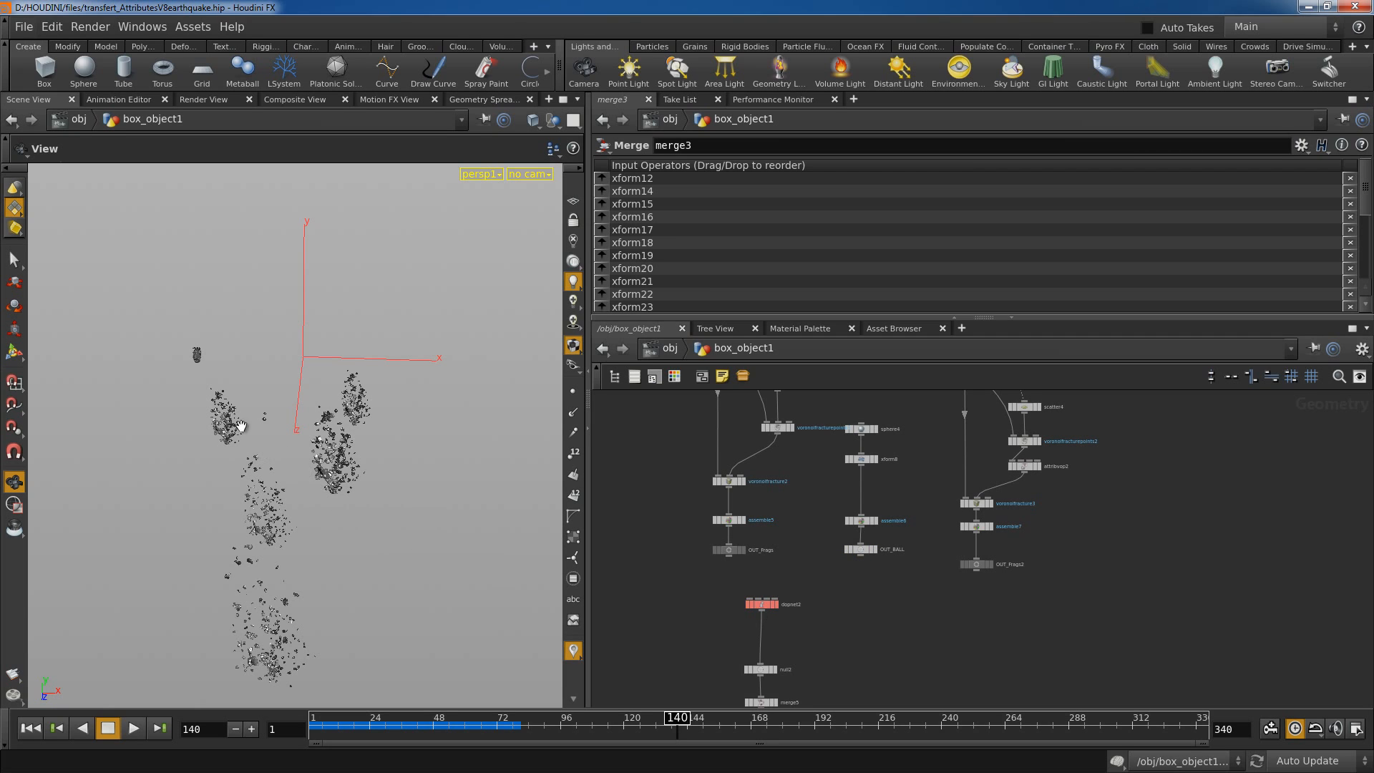
pyautogui.scroll(-3, 901, 634)
pyautogui.moveTo(912, 649); pyautogui.dragTo(974, 449, button='middle')
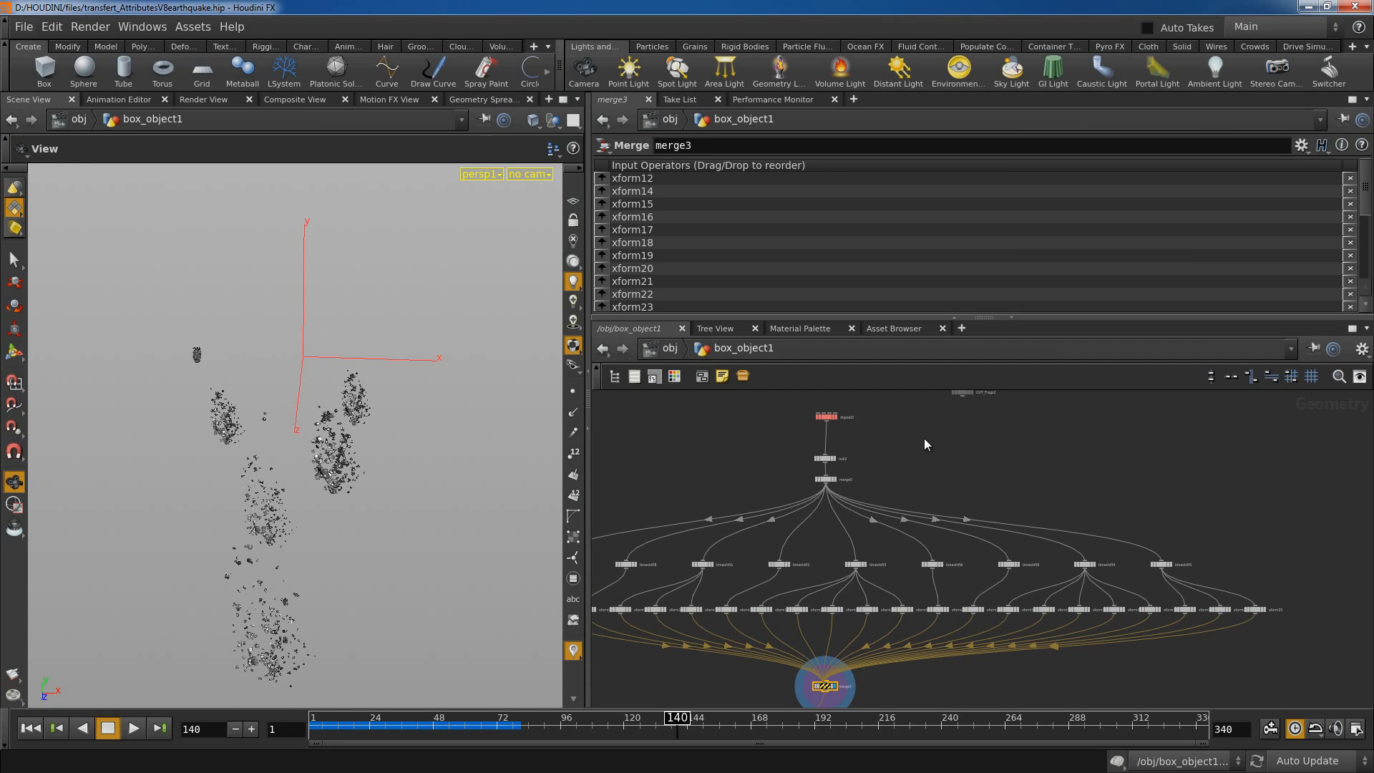
pyautogui.moveTo(925, 439); pyautogui.dragTo(907, 506, button='middle')
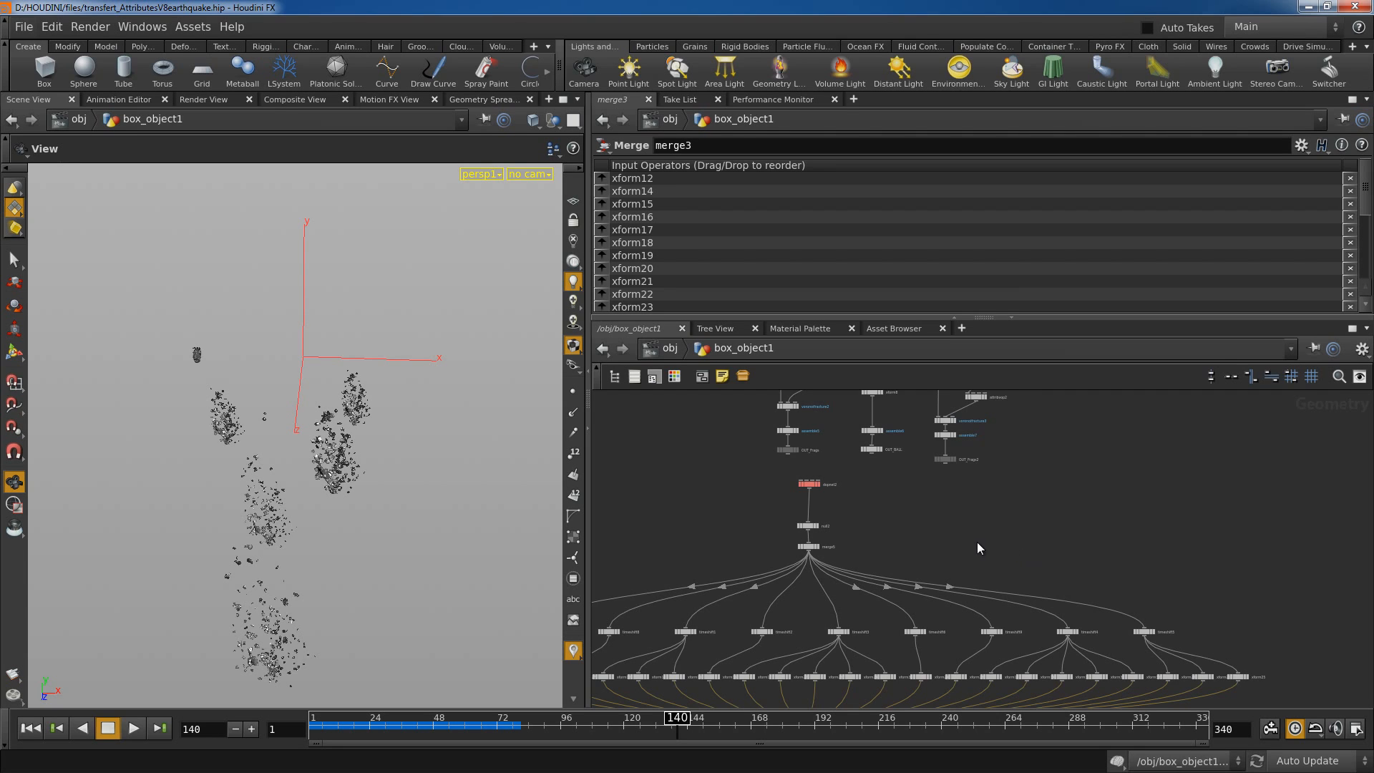
pyautogui.moveTo(972, 560); pyautogui.dragTo(1044, 423, button='middle')
pyautogui.moveTo(985, 664); pyautogui.dragTo(1076, 569, button='middle')
pyautogui.scroll(3, 988, 612)
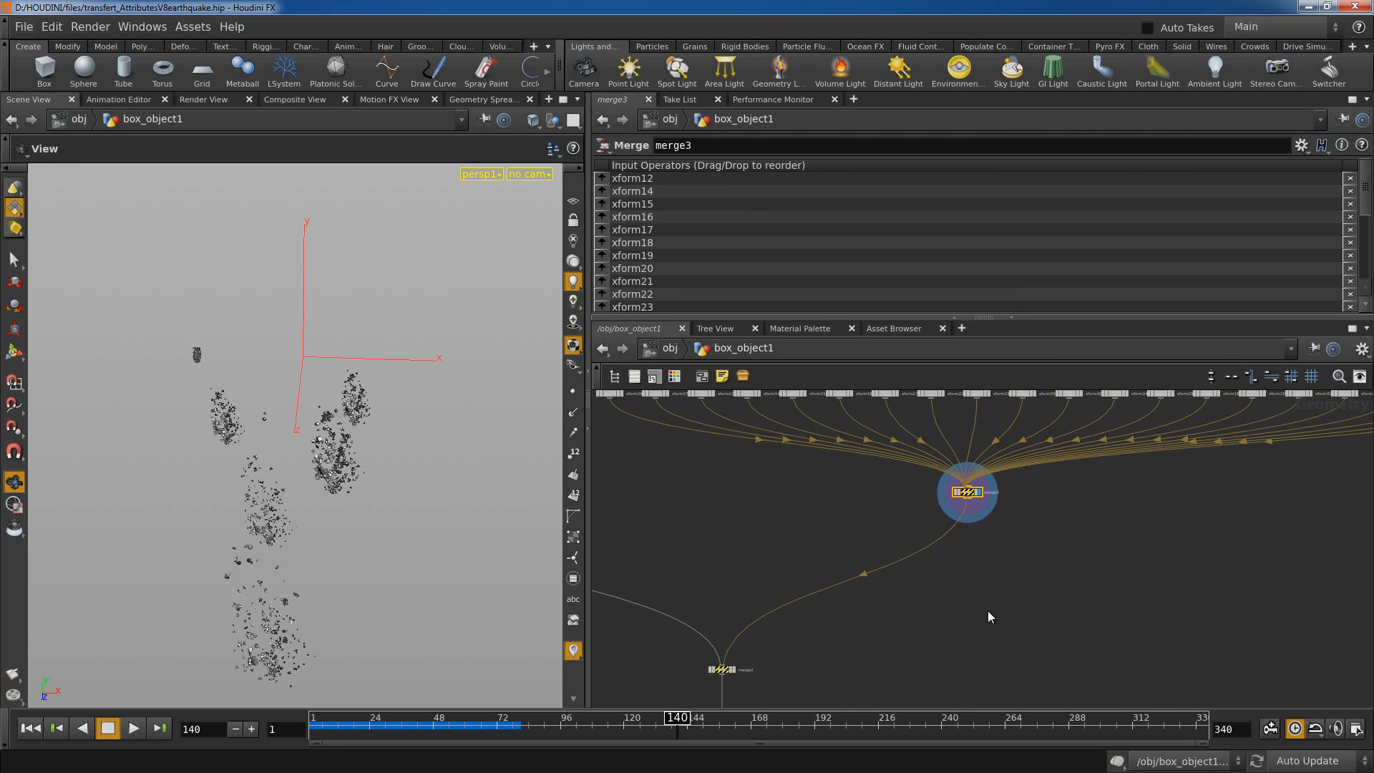
pyautogui.moveTo(830, 646); pyautogui.dragTo(894, 617, button='middle')
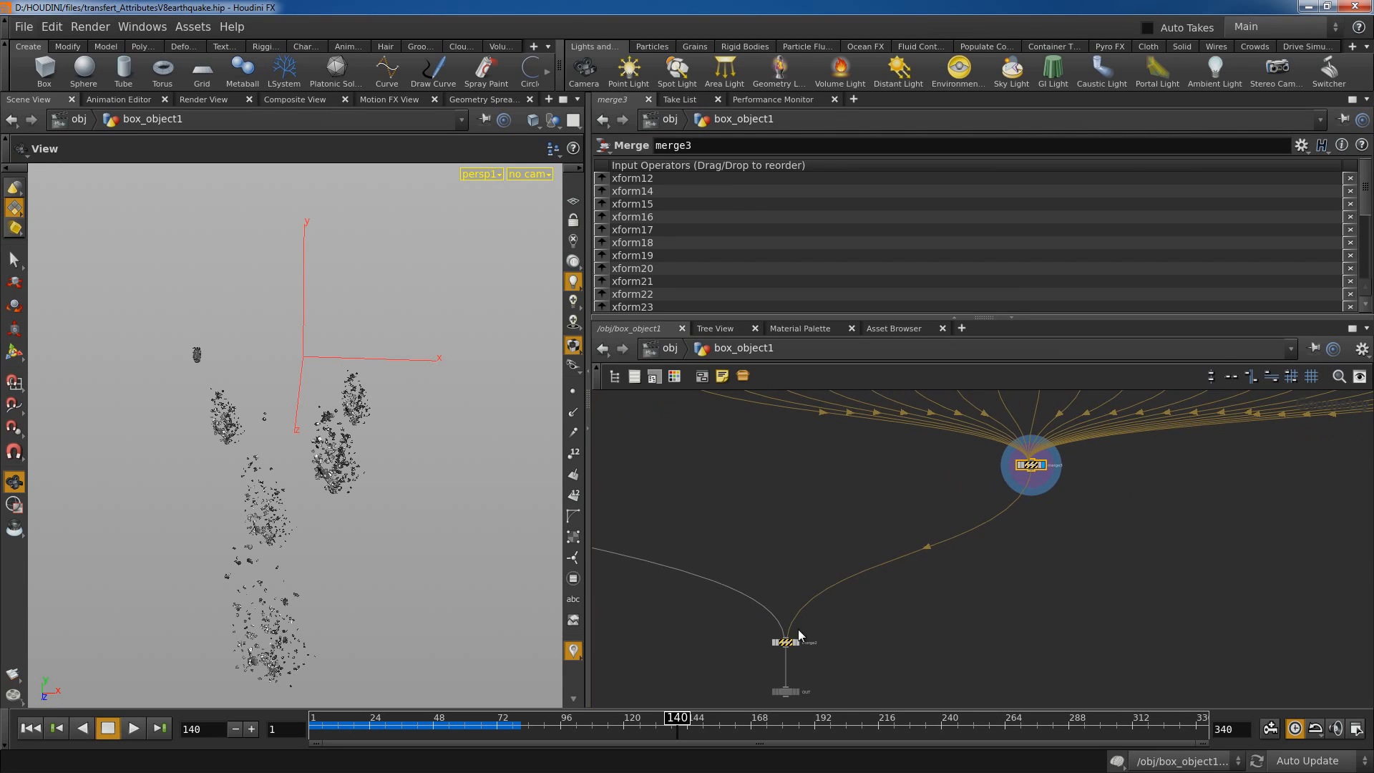
# Return to frame 1 and display the merge node downstream of merge3 to view the complete fractured slab.
pyautogui.click(30, 725)
pyautogui.click(797, 644)
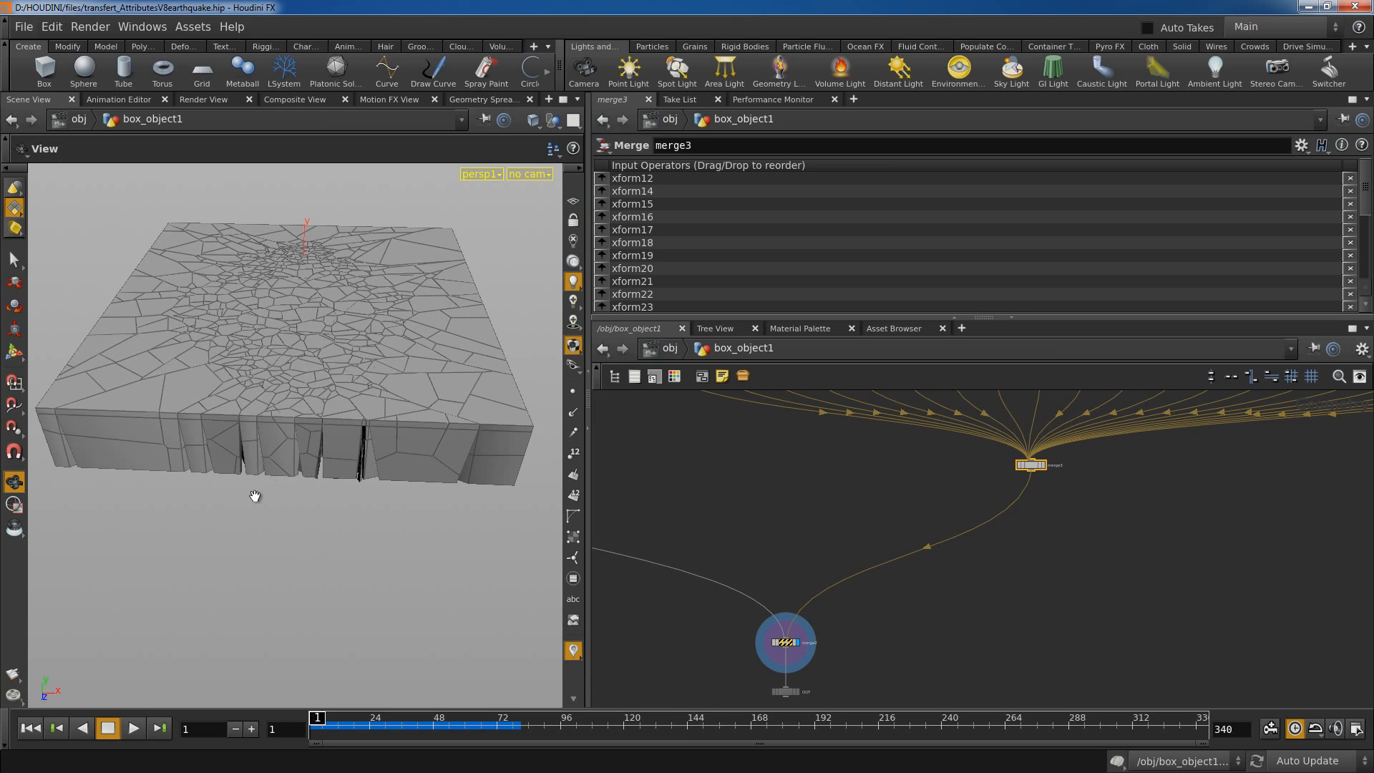
pyautogui.moveTo(255, 497); pyautogui.dragTo(340, 505)
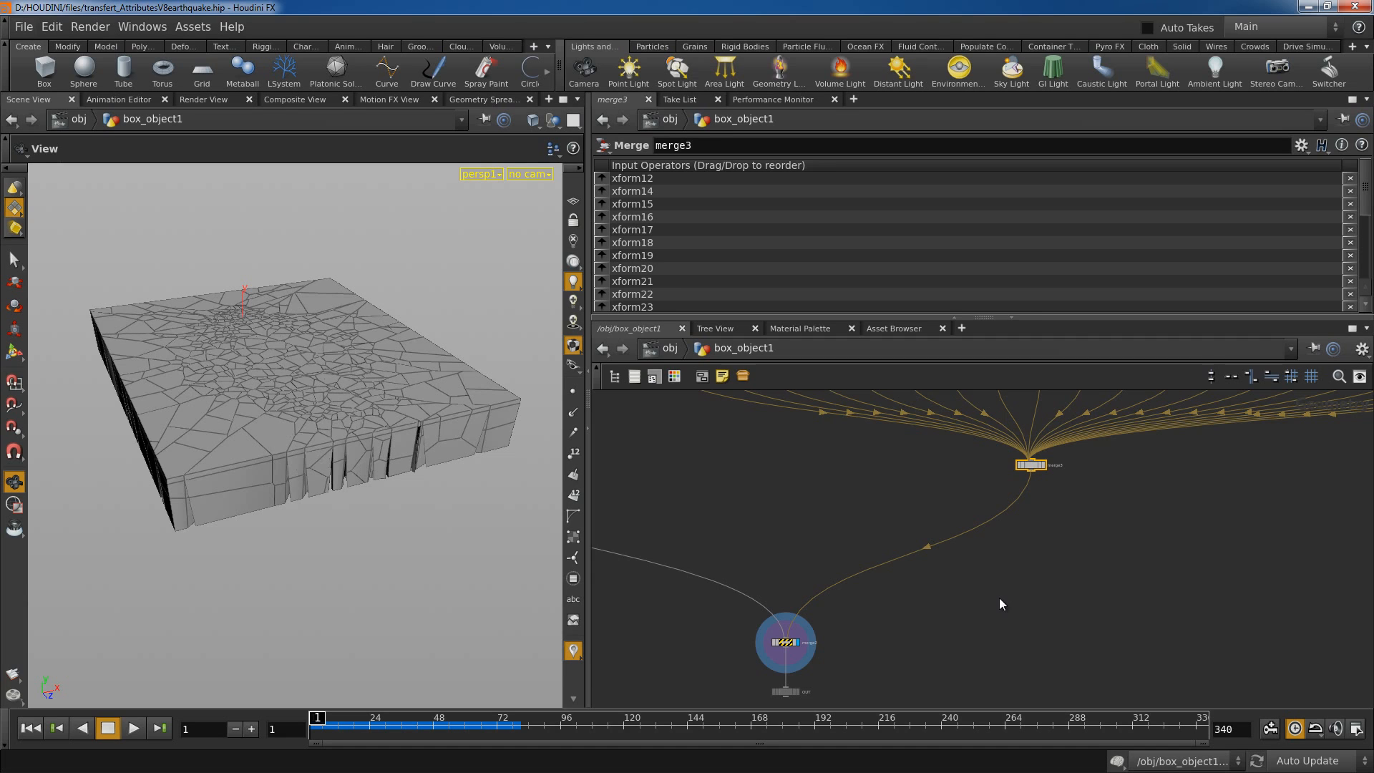
# Open attribvop2's VOP network and move vectofloat1 and pow1 together, closer to random1 and further from multiply1.
pyautogui.scroll(-6, 1000, 598)
pyautogui.scroll(8, 1100, 531)
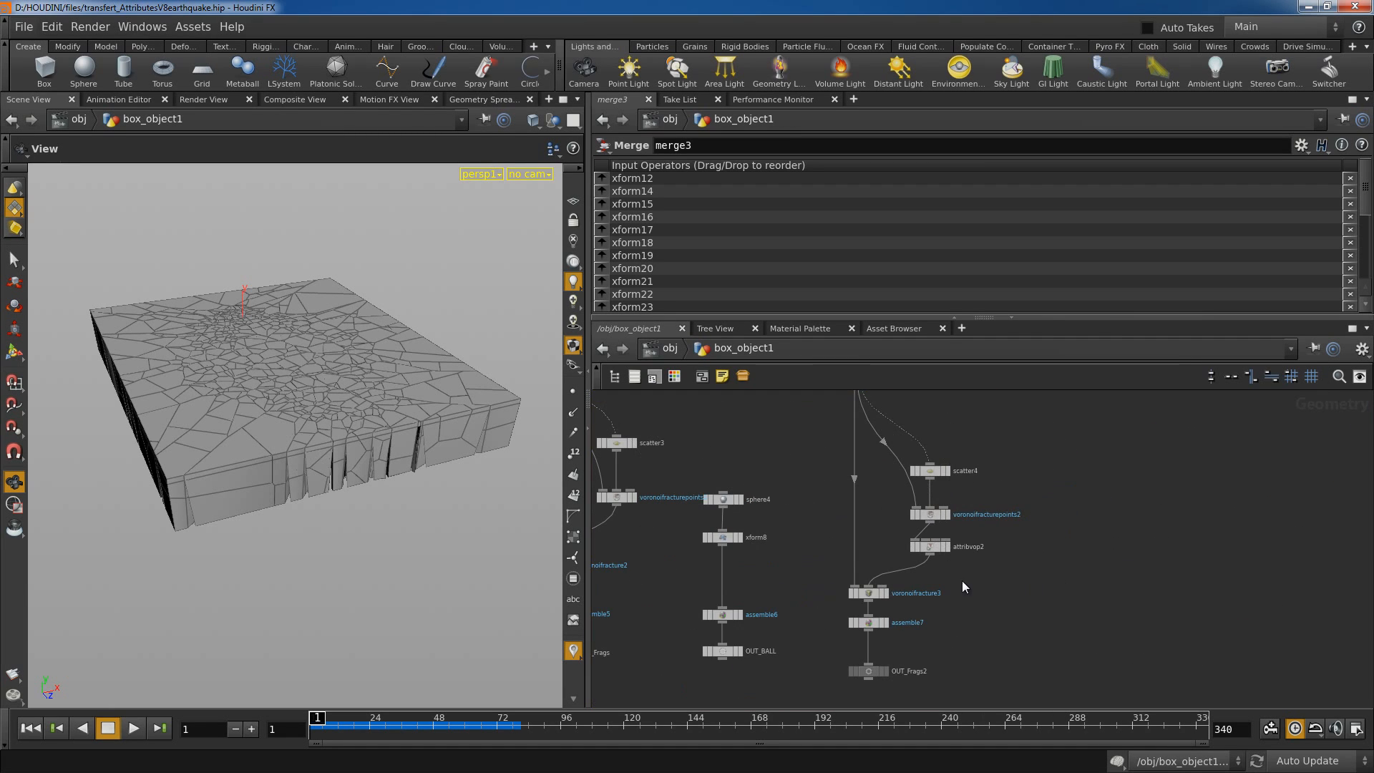
pyautogui.click(932, 547)
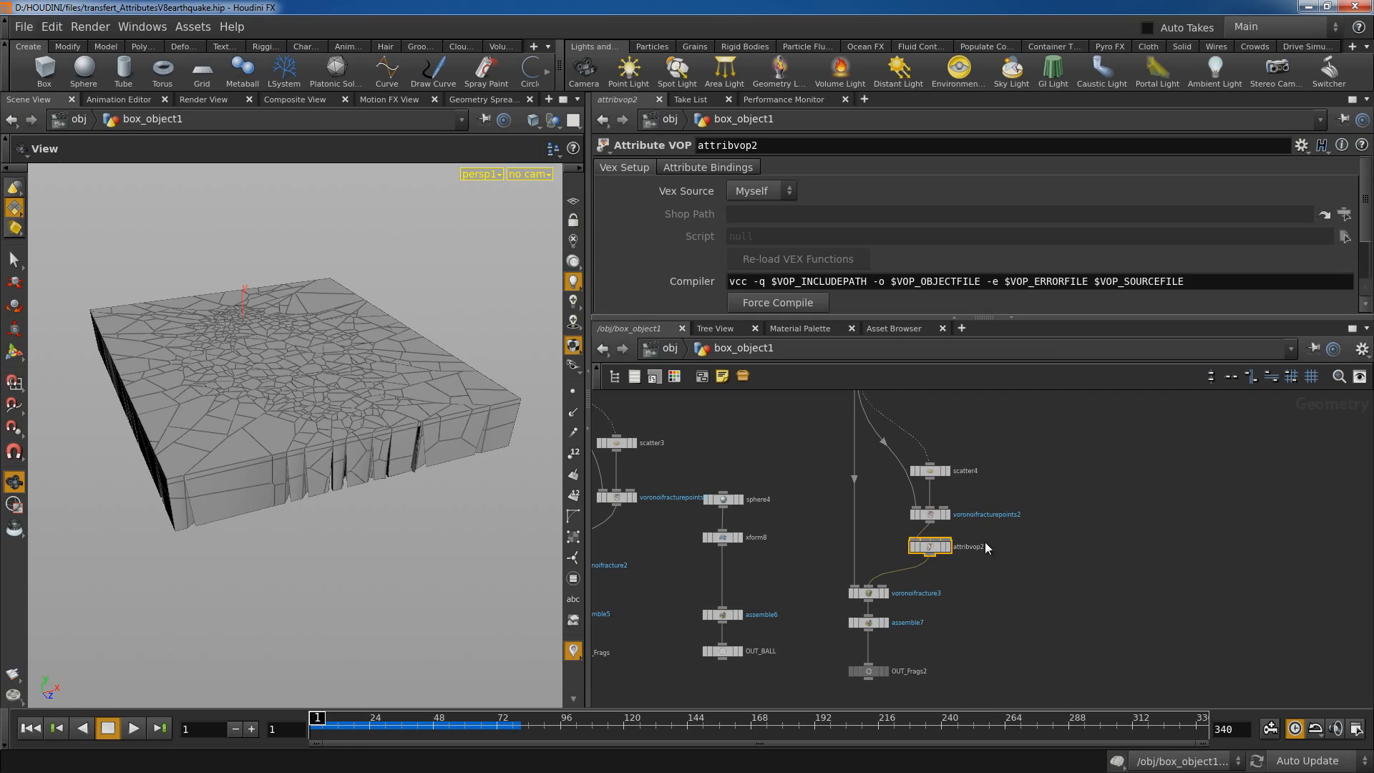
pyautogui.doubleClick(933, 551)
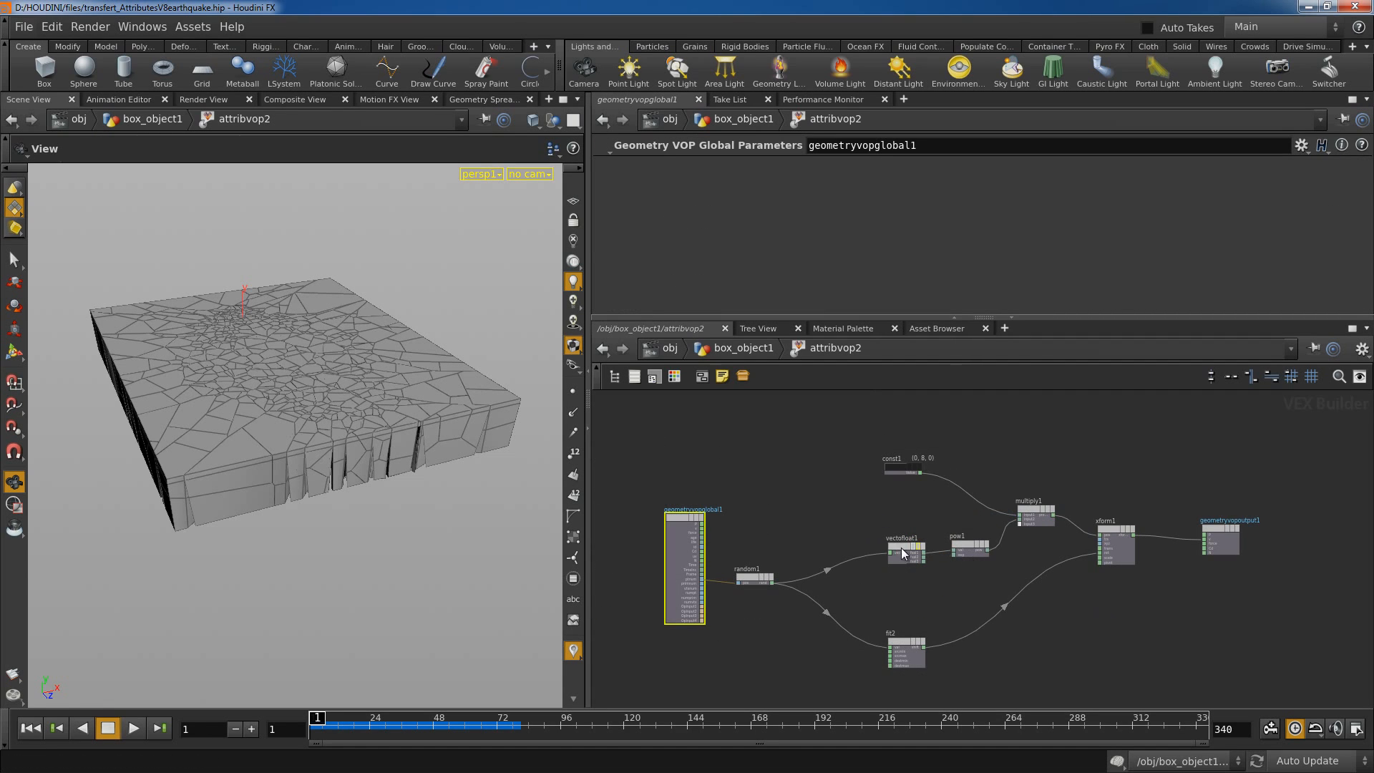
pyautogui.moveTo(902, 548); pyautogui.dragTo(858, 524)
pyautogui.moveTo(968, 545); pyautogui.dragTo(912, 526)
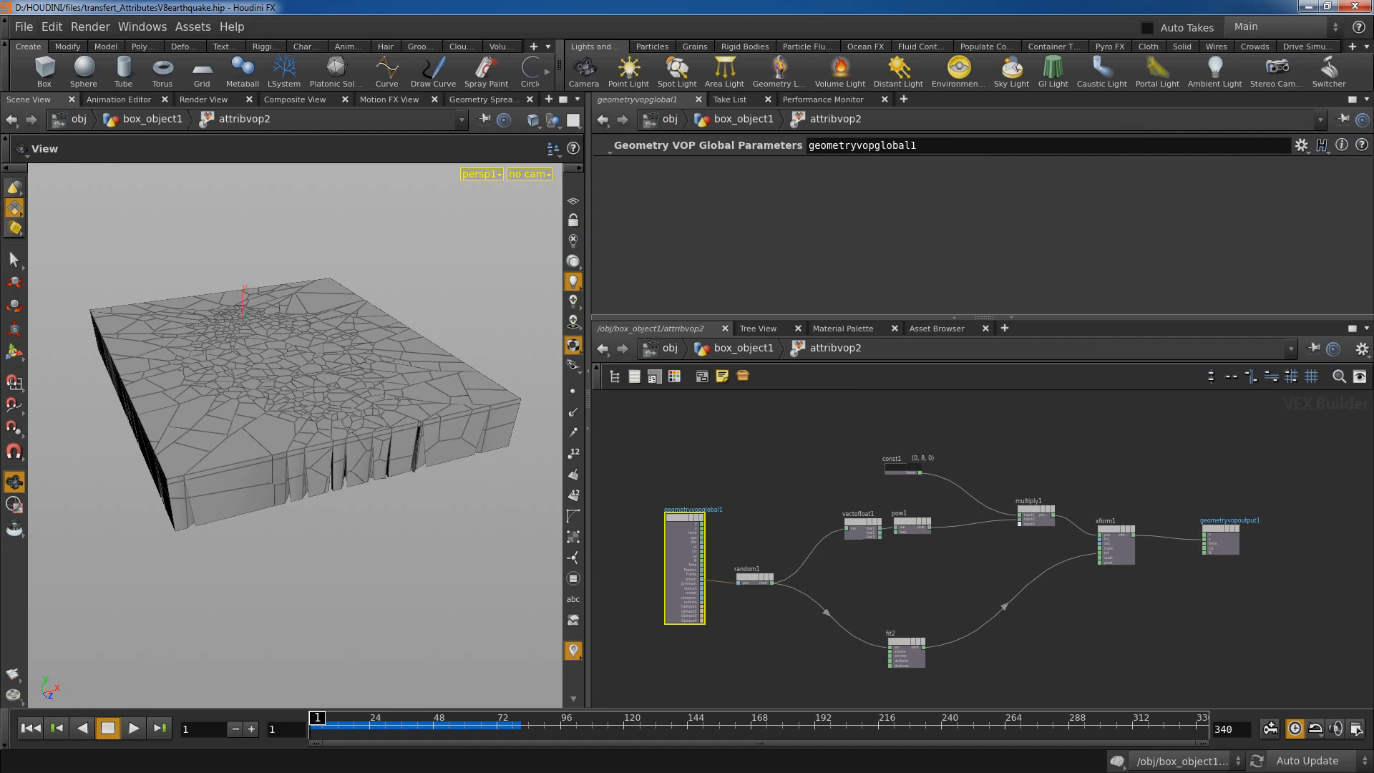